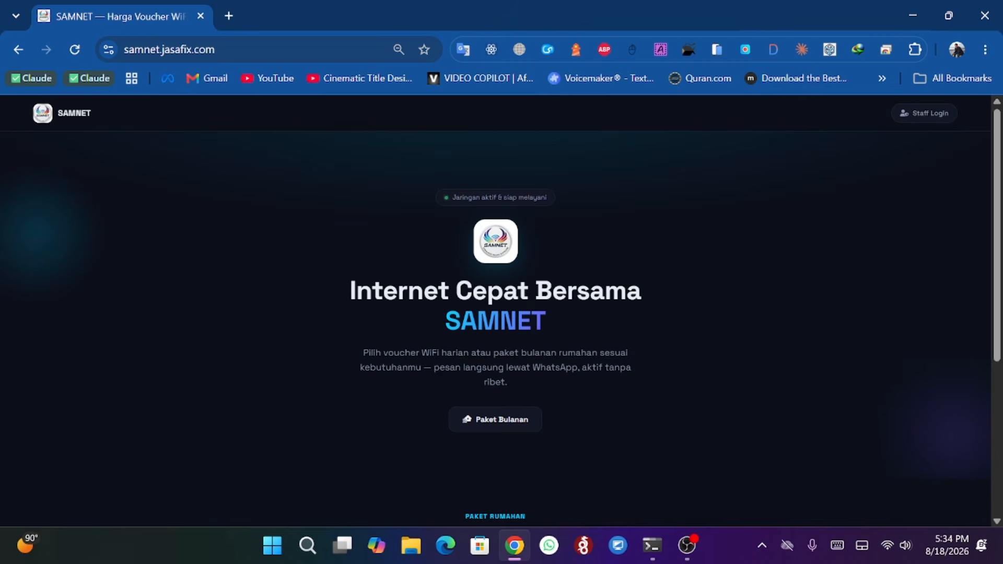
# - Scroll through the SAMNET landing page to review the hero section and the monthly internet package cards
pyautogui.scroll(-2, 558, 309)
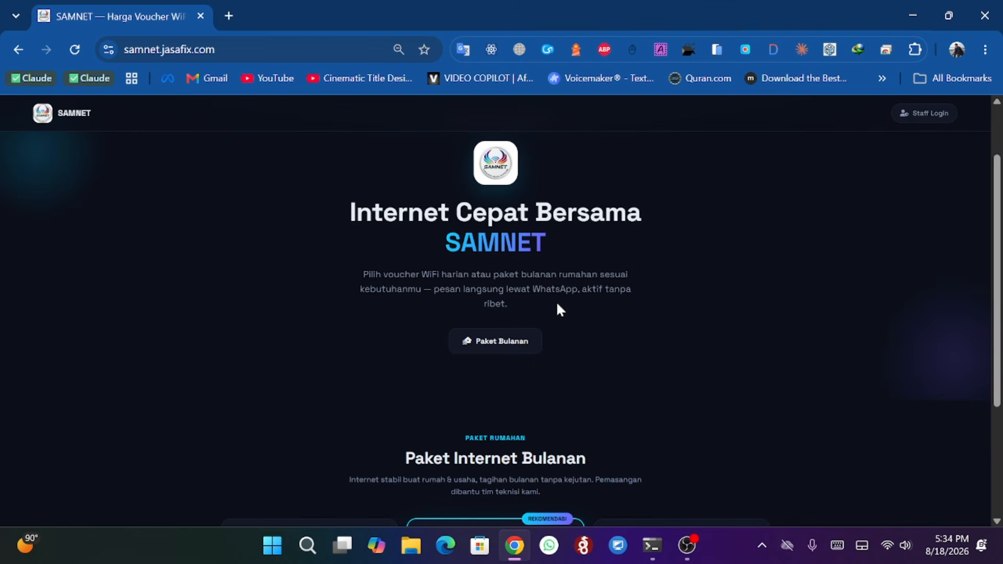
pyautogui.scroll(2, 556, 306)
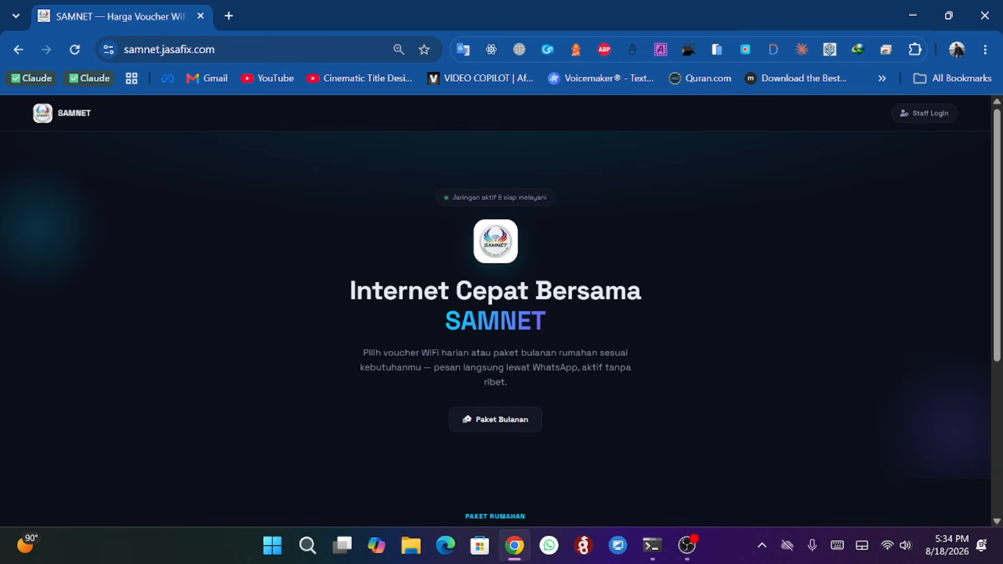
pyautogui.doubleClick(546, 327)
pyautogui.click(694, 282)
pyautogui.scroll(-3, 445, 282)
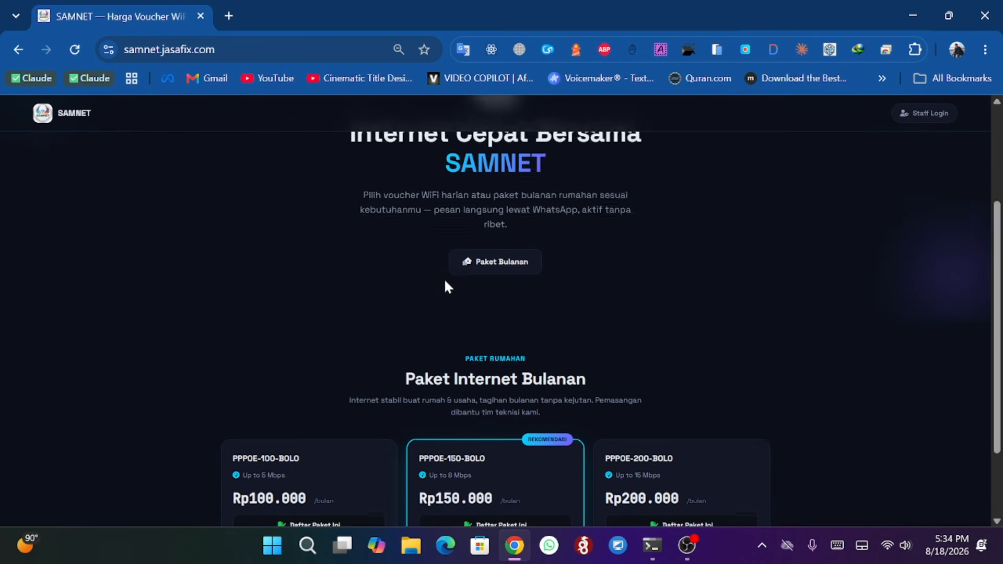
pyautogui.scroll(-2, 445, 282)
pyautogui.scroll(5, 445, 282)
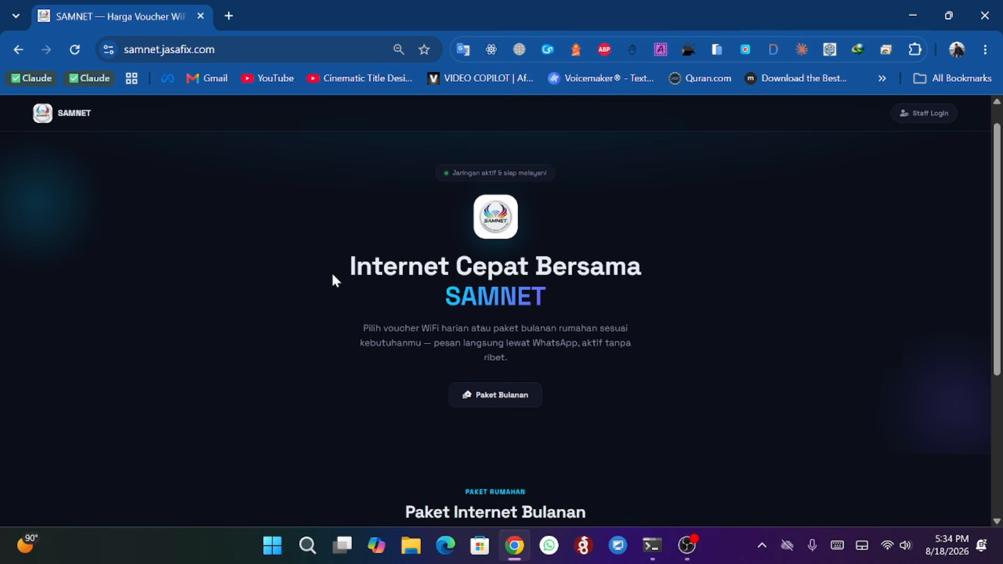
pyautogui.scroll(-3, 328, 239)
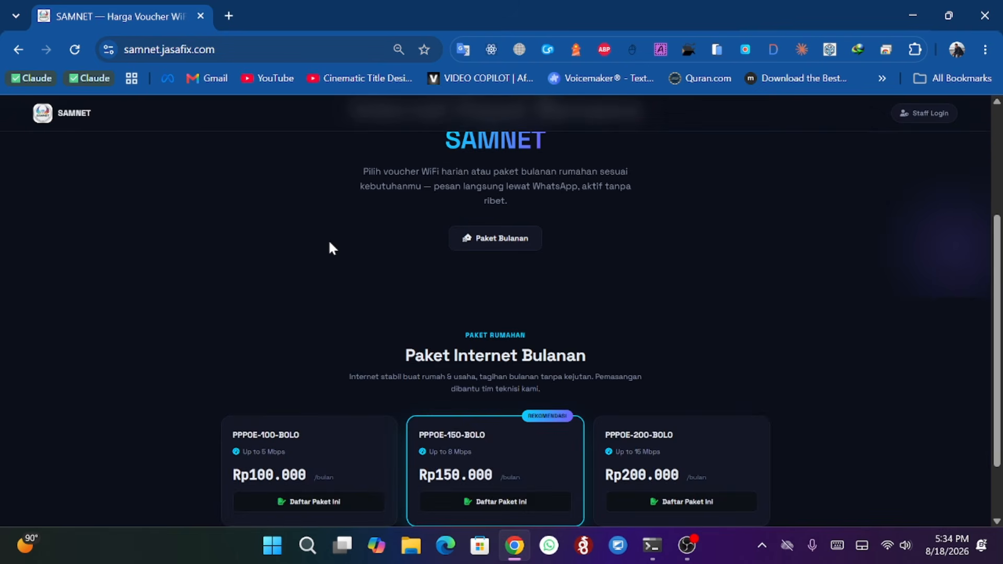
pyautogui.scroll(3, 328, 240)
pyautogui.scroll(-5, 328, 239)
pyautogui.scroll(5, 331, 238)
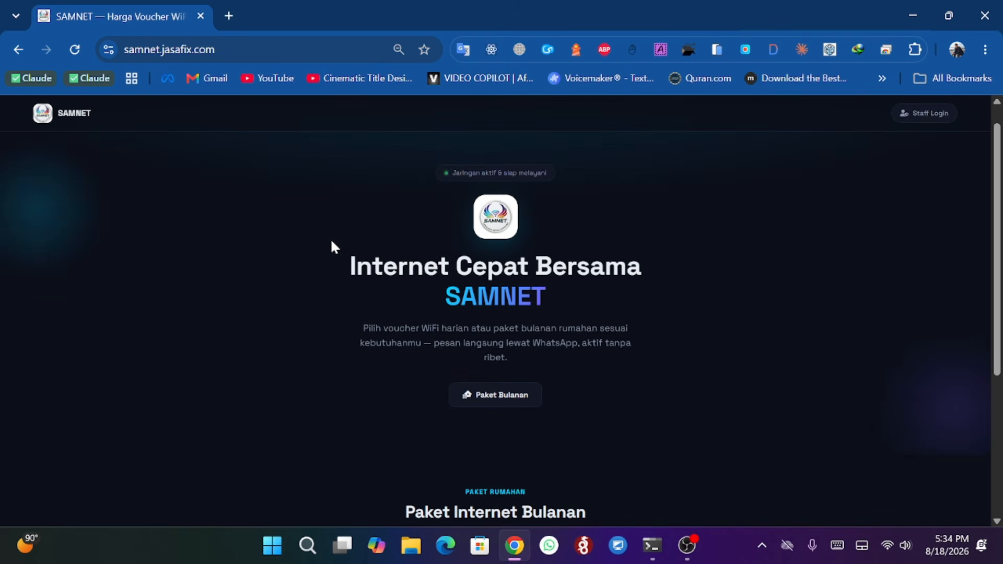
pyautogui.scroll(-3, 334, 247)
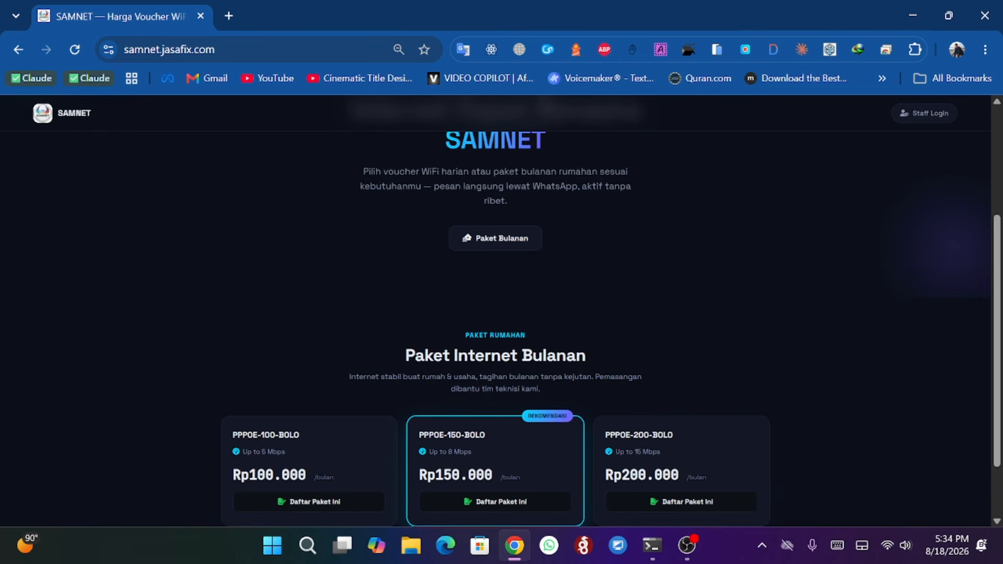
pyautogui.scroll(-2, 371, 258)
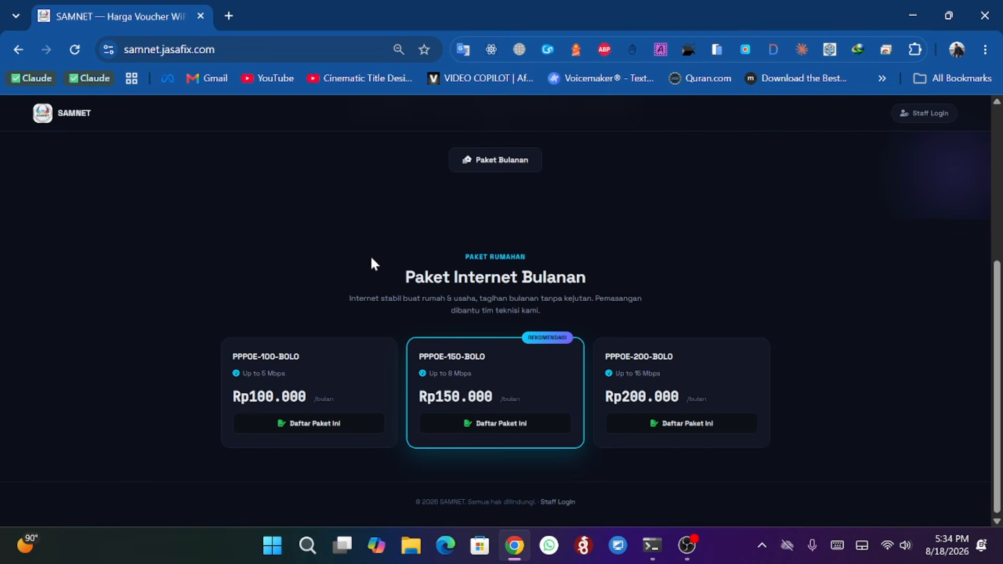
pyautogui.scroll(3, 248, 198)
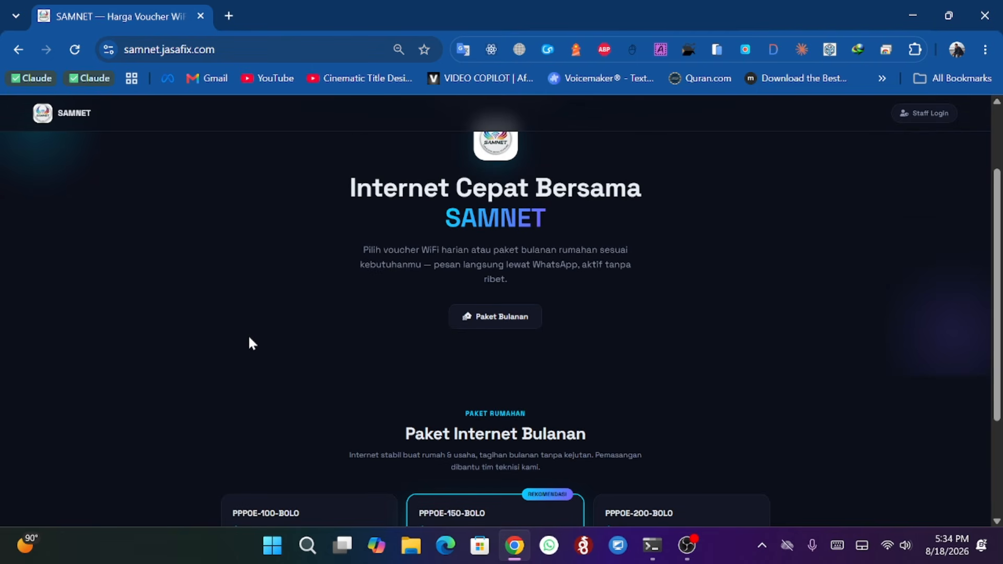
pyautogui.scroll(-2, 250, 339)
pyautogui.scroll(-2, 277, 329)
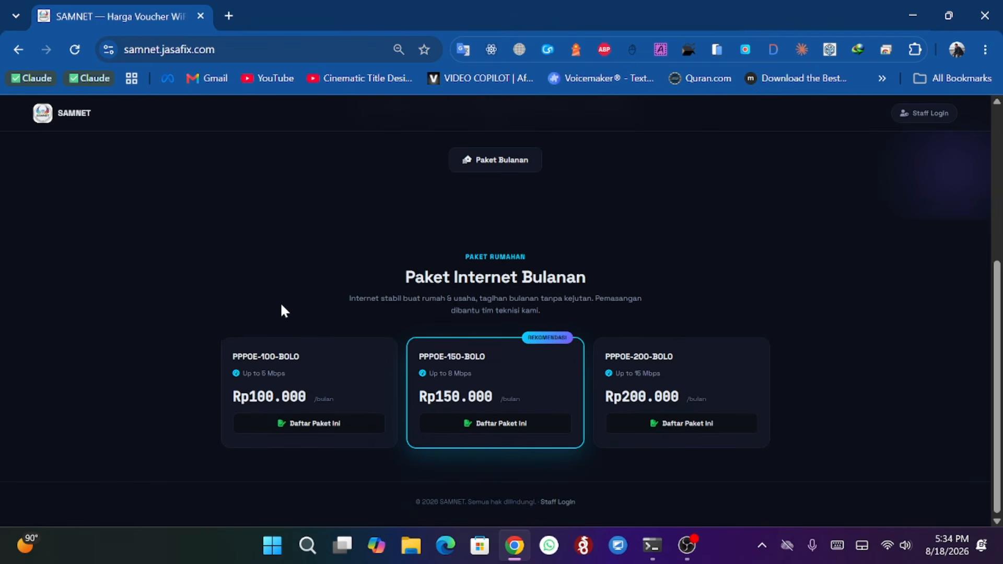
pyautogui.scroll(2, 291, 293)
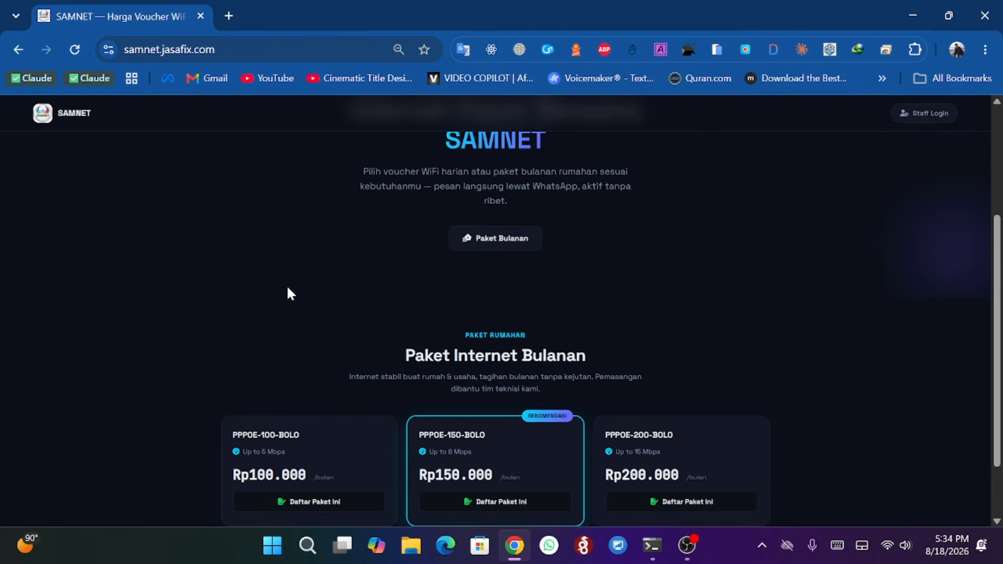
pyautogui.scroll(-3, 331, 289)
pyautogui.scroll(5, 333, 308)
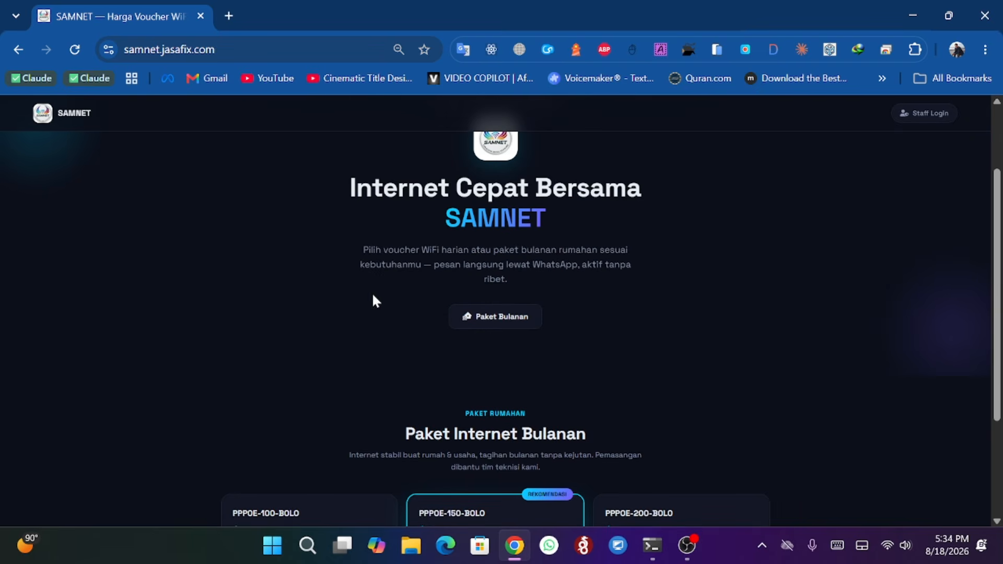
pyautogui.scroll(-3, 294, 280)
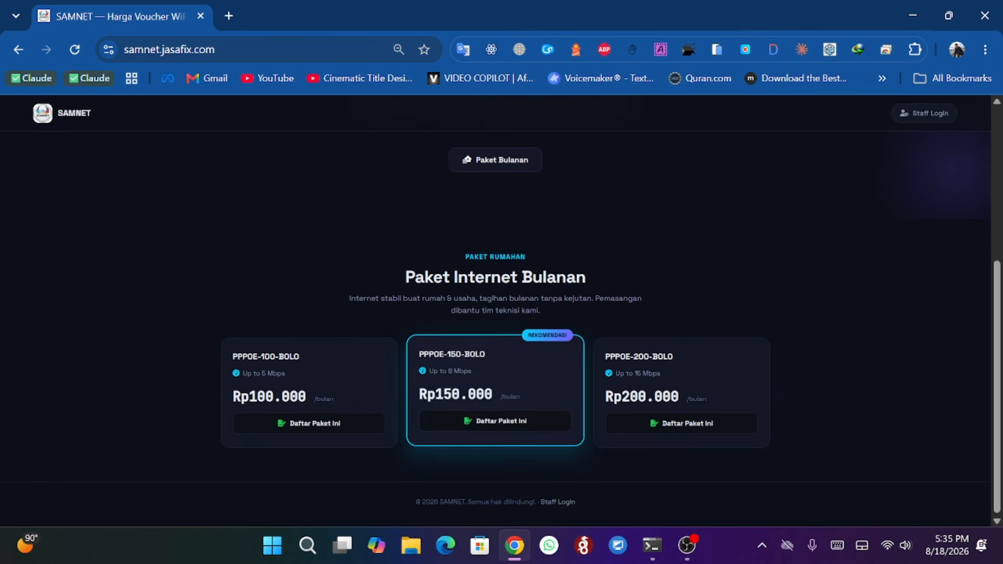
# - Open the registration form for the PPPOE-150-BOLO package and autofill the customer's full name and installation address from saved entries
pyautogui.click(501, 424)
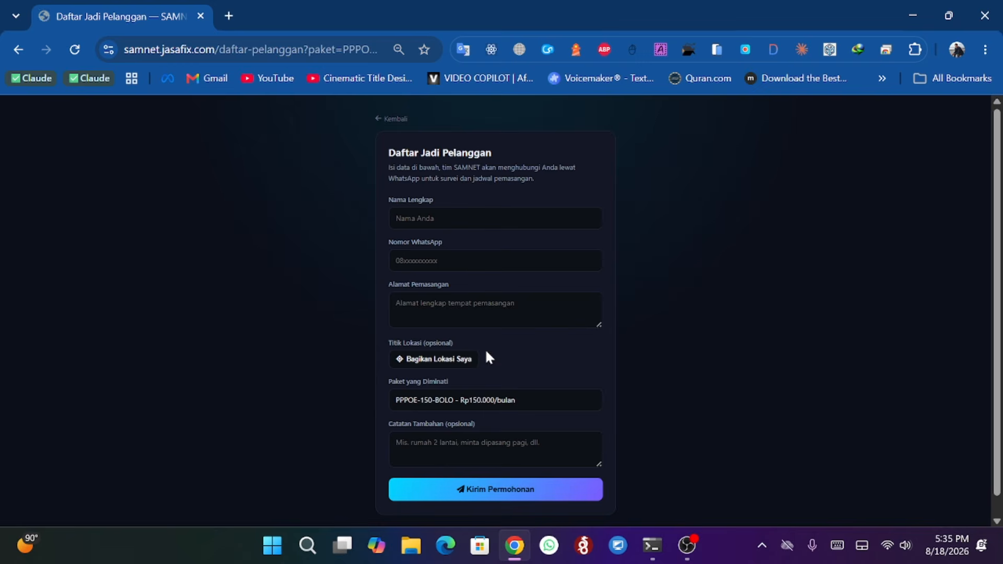
pyautogui.press('Return')
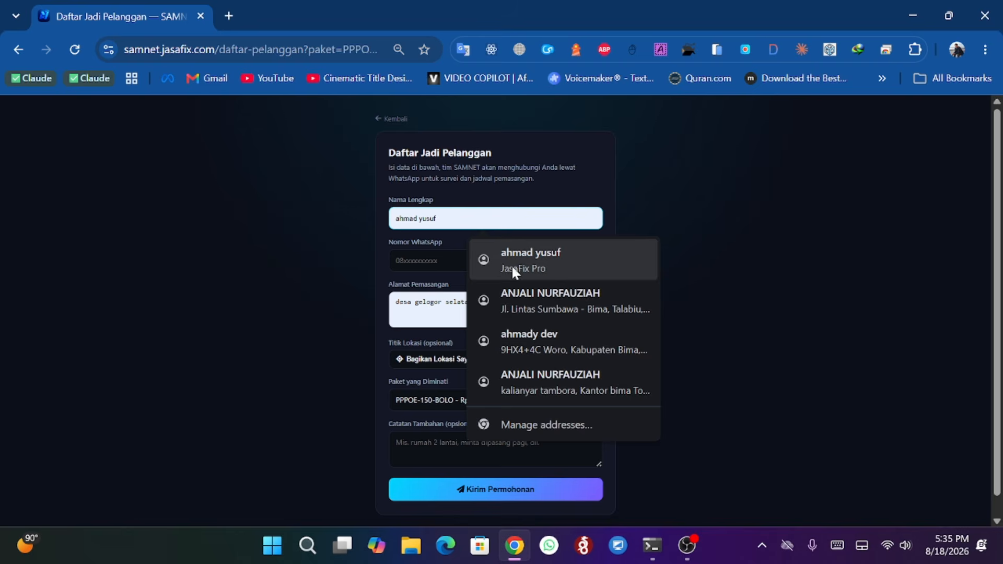
pyautogui.click(523, 293)
pyautogui.press('Return')
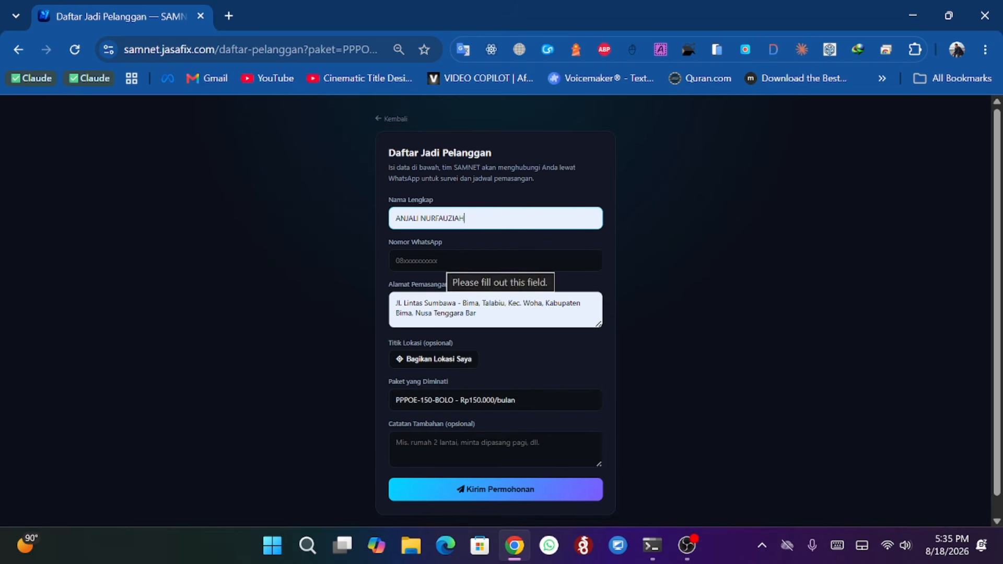
# - Fill in the customer's WhatsApp number from suggestions and share the current location, allowing the site to access it
pyautogui.click(495, 261)
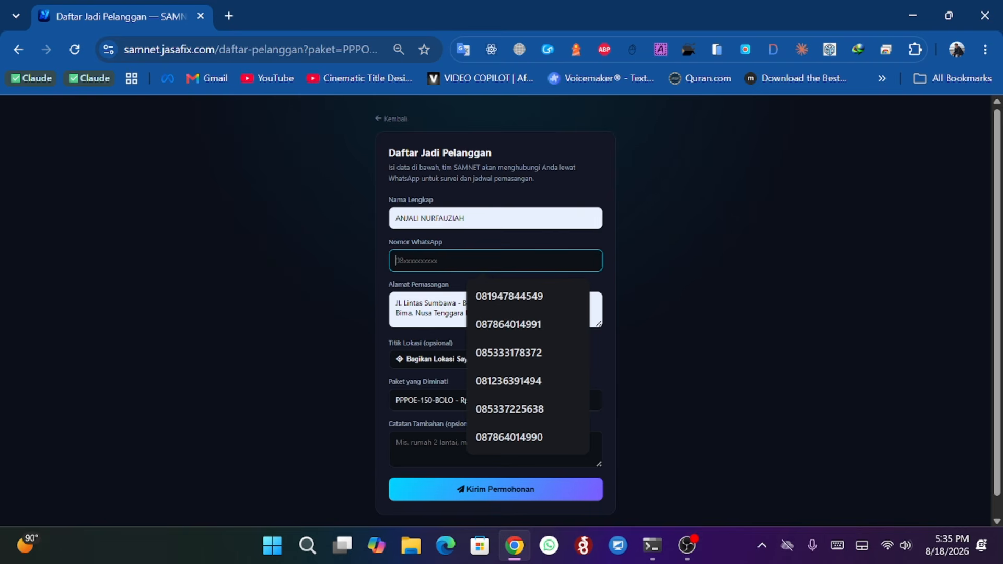
pyautogui.click(509, 296)
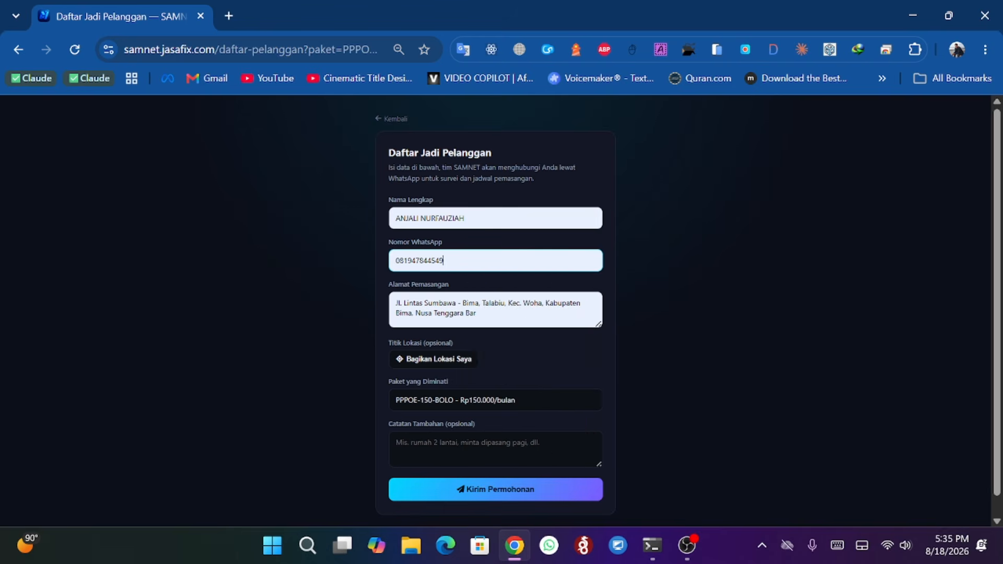
pyautogui.click(439, 362)
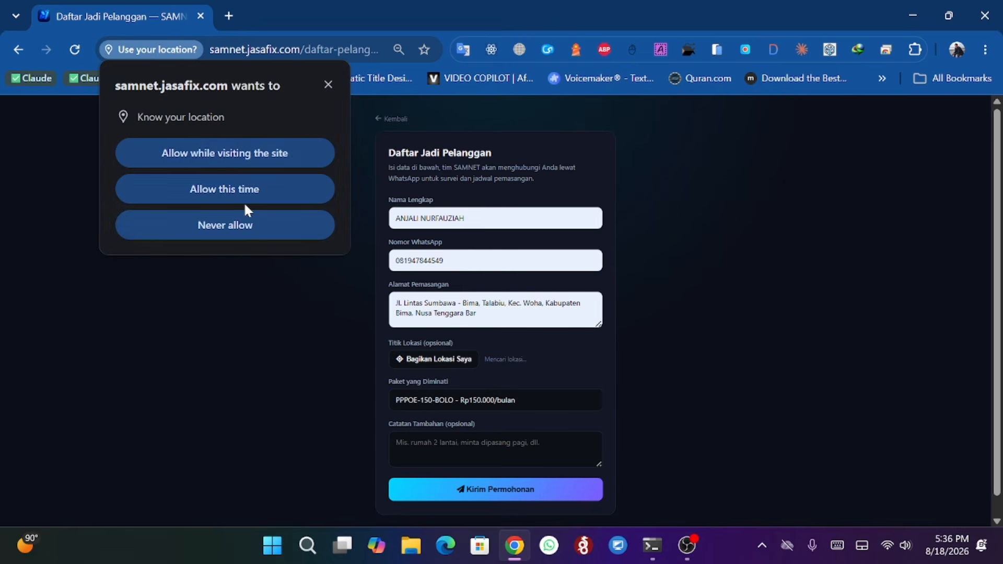
pyautogui.click(233, 152)
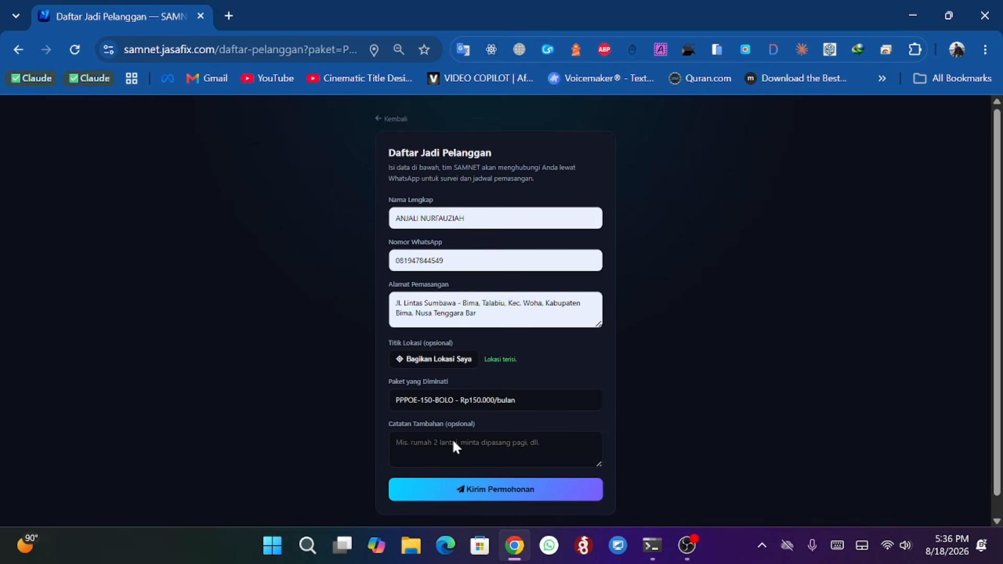
# - Submit the registration request and go back to the home page
pyautogui.click(514, 491)
pyautogui.click(509, 360)
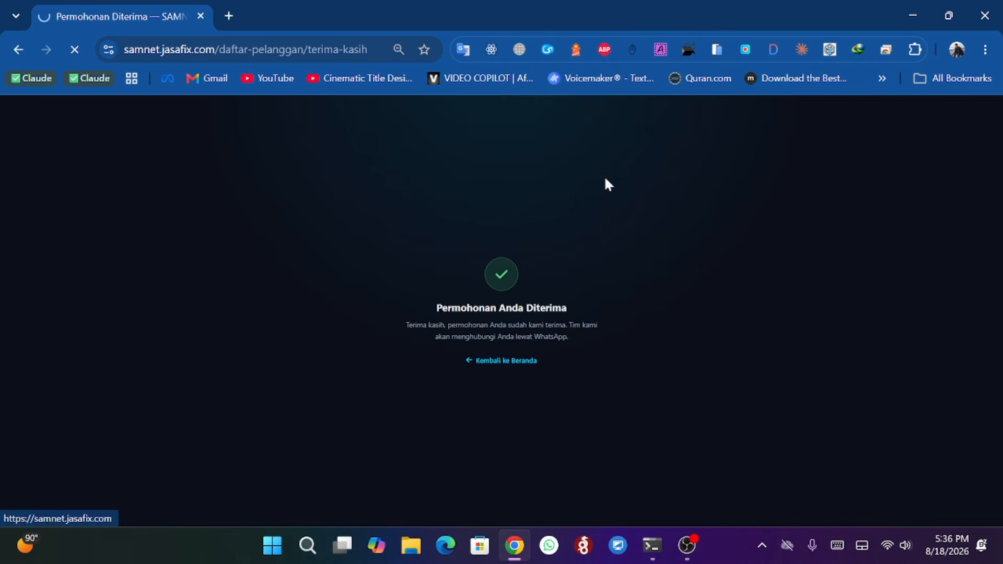
# - Open the staff login page and sign in to the dashboard with the saved username and password
pyautogui.scroll(-5, 403, 253)
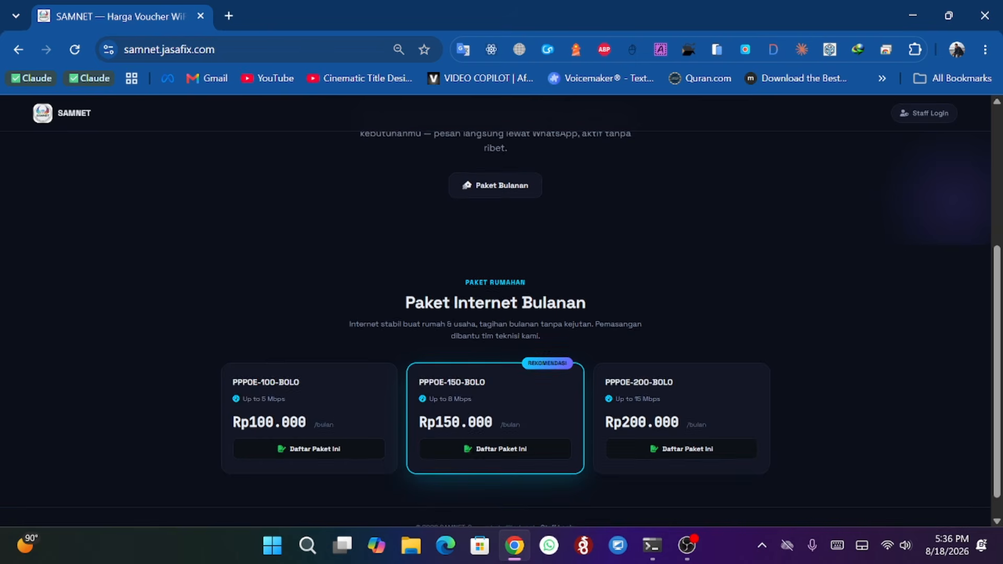
pyautogui.scroll(5, 470, 157)
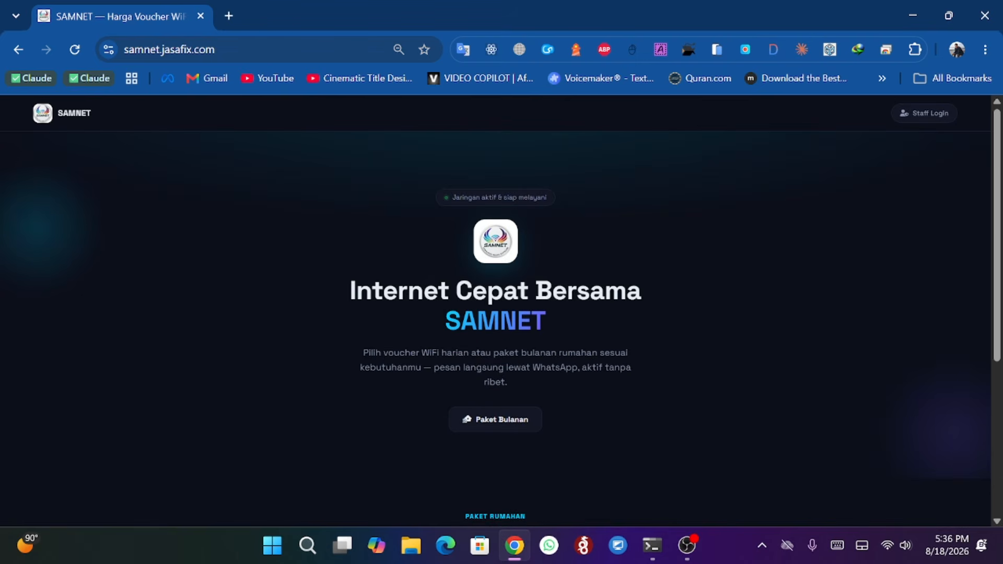
pyautogui.scroll(-5, 432, 387)
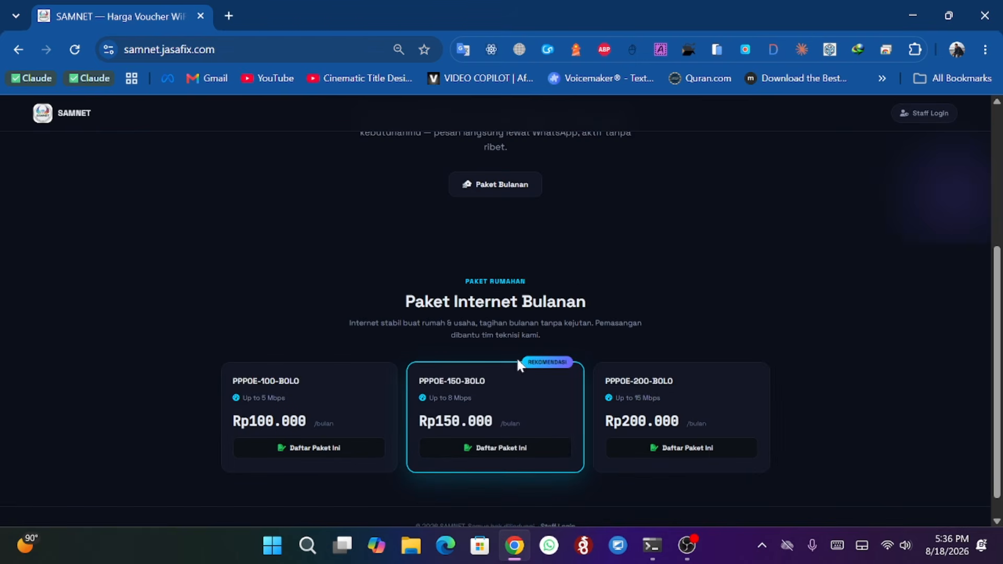
pyautogui.scroll(3, 441, 165)
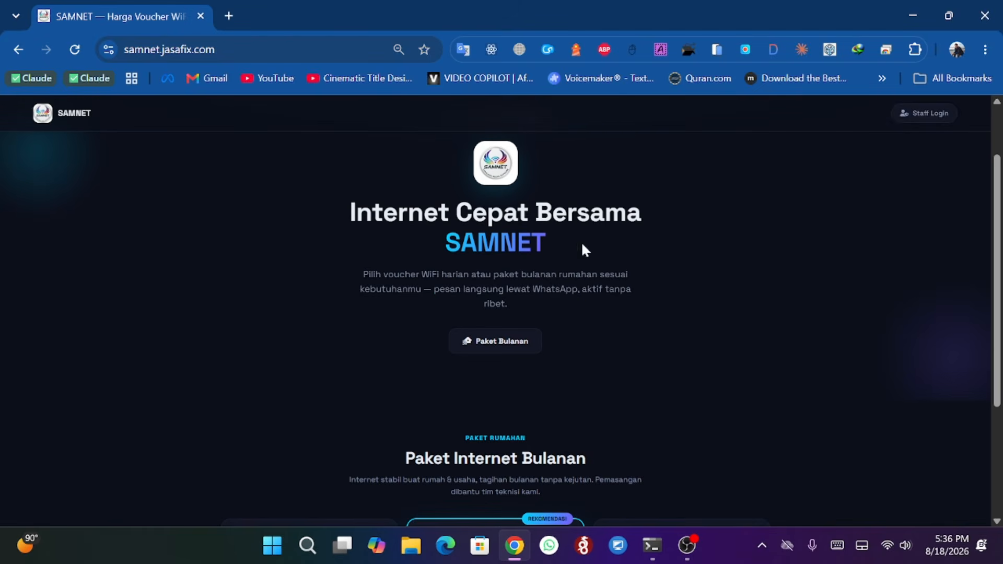
pyautogui.click(925, 119)
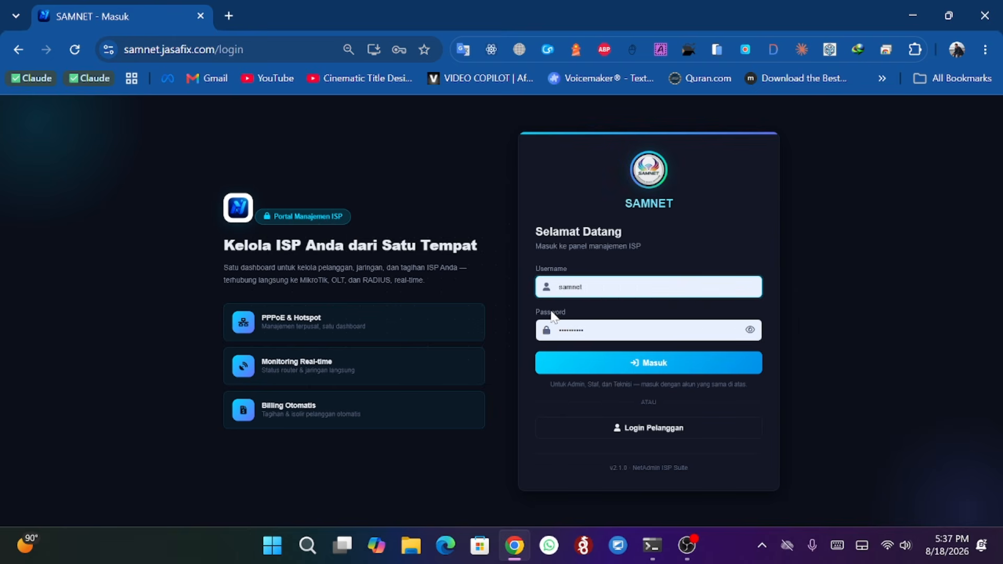
pyautogui.click(660, 364)
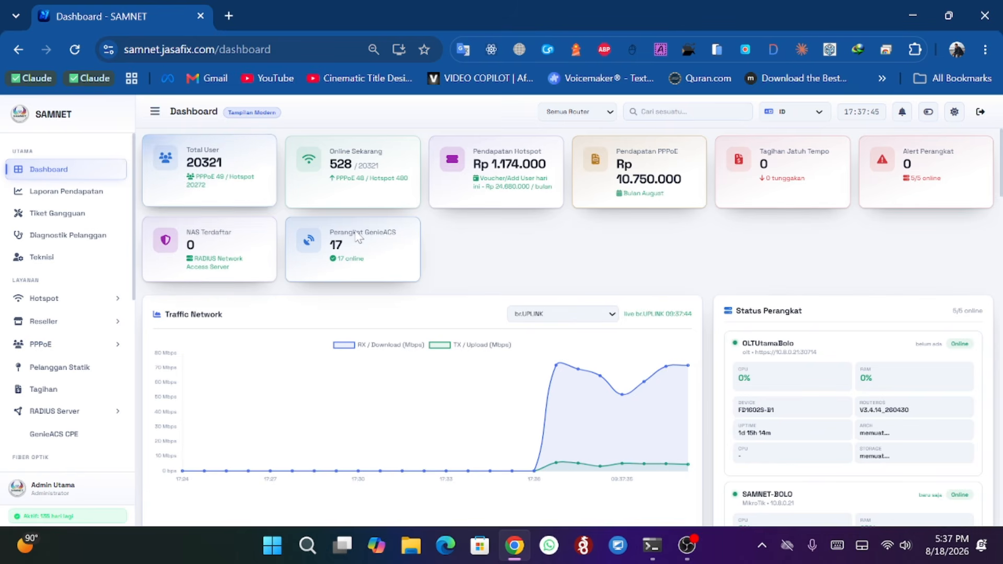
# - Open the dashboard's router filter list to examine the available routers without changing the selection
pyautogui.click(564, 116)
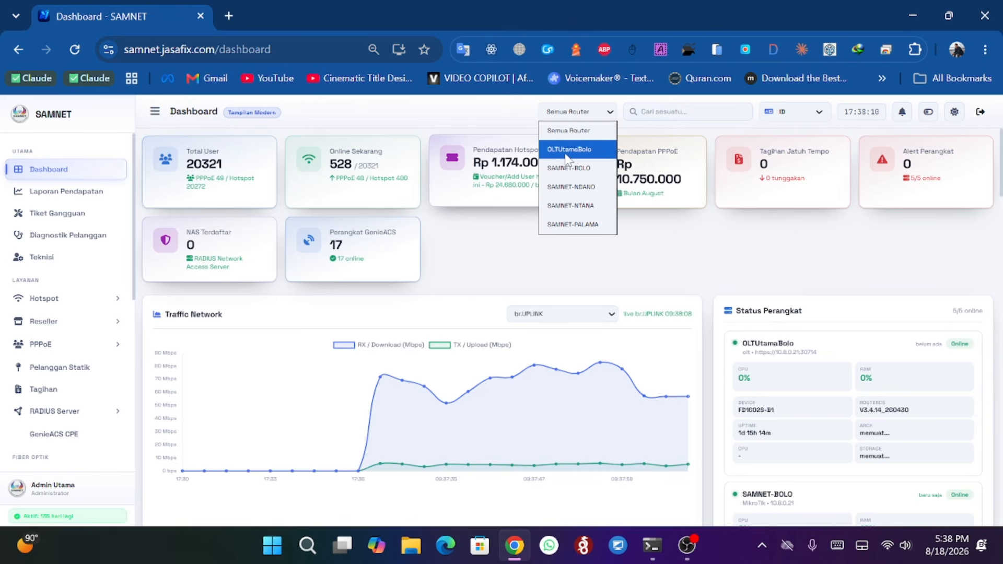
pyautogui.click(463, 243)
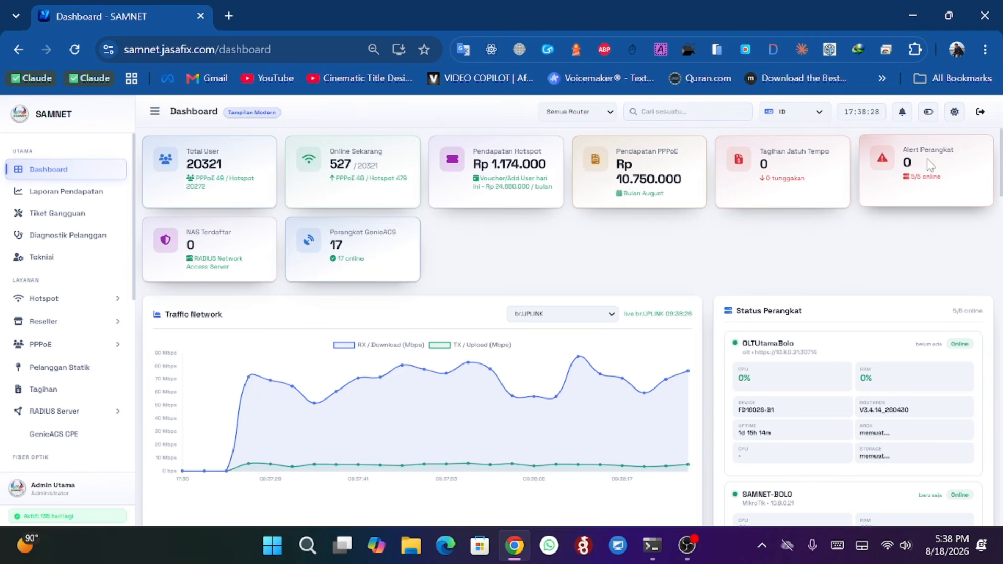
pyautogui.click(585, 112)
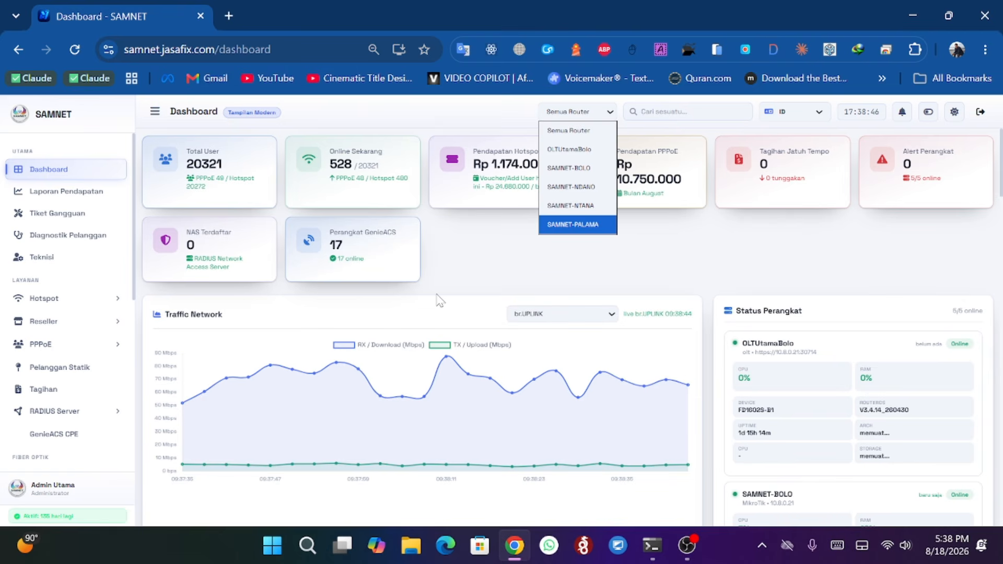
pyautogui.click(547, 285)
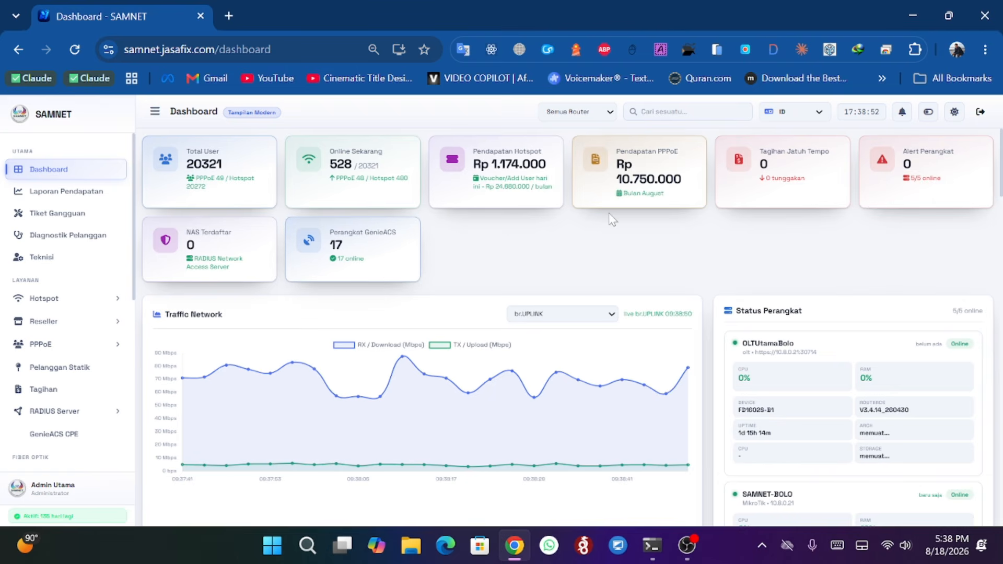
pyautogui.click(573, 110)
pyautogui.click(679, 215)
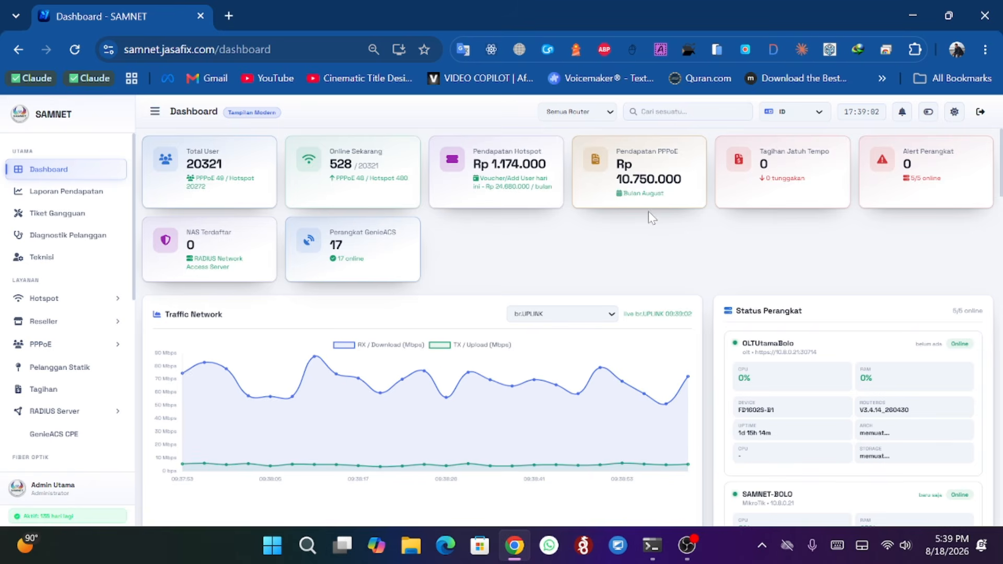
# - Open the Traffic Network interface list to examine the available interfaces without changing the selection
pyautogui.scroll(-2, 648, 211)
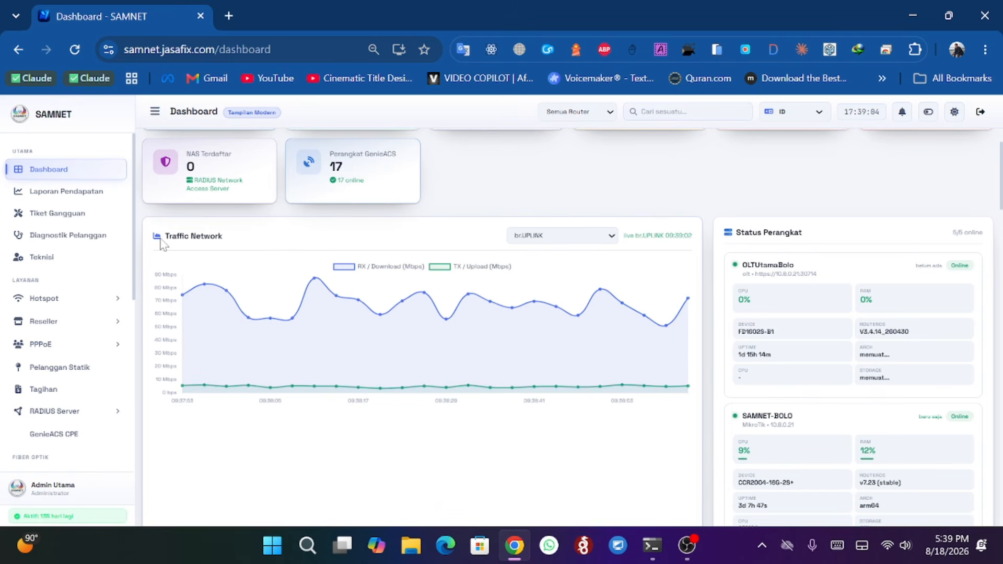
pyautogui.moveTo(165, 236); pyautogui.dragTo(215, 236)
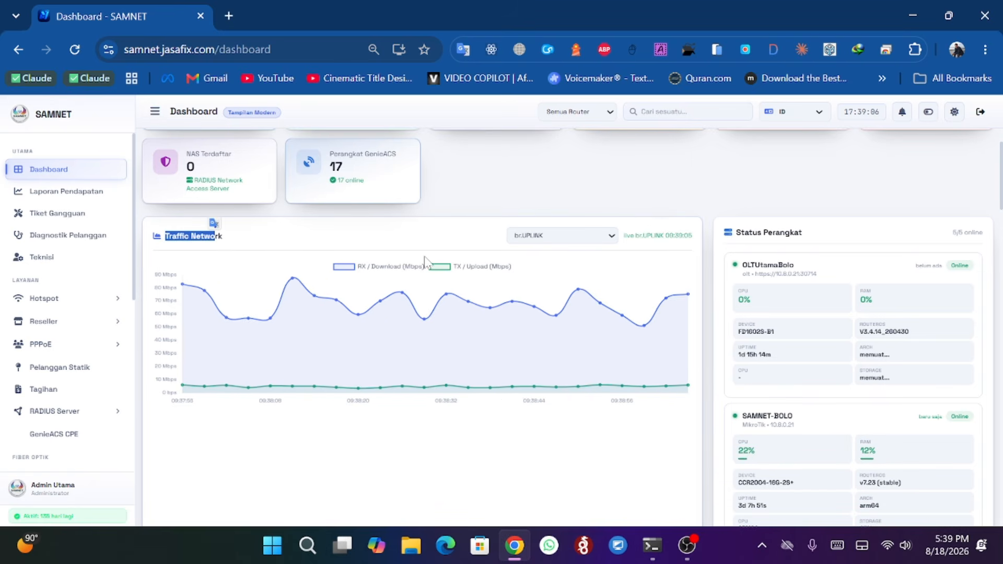
pyautogui.click(544, 238)
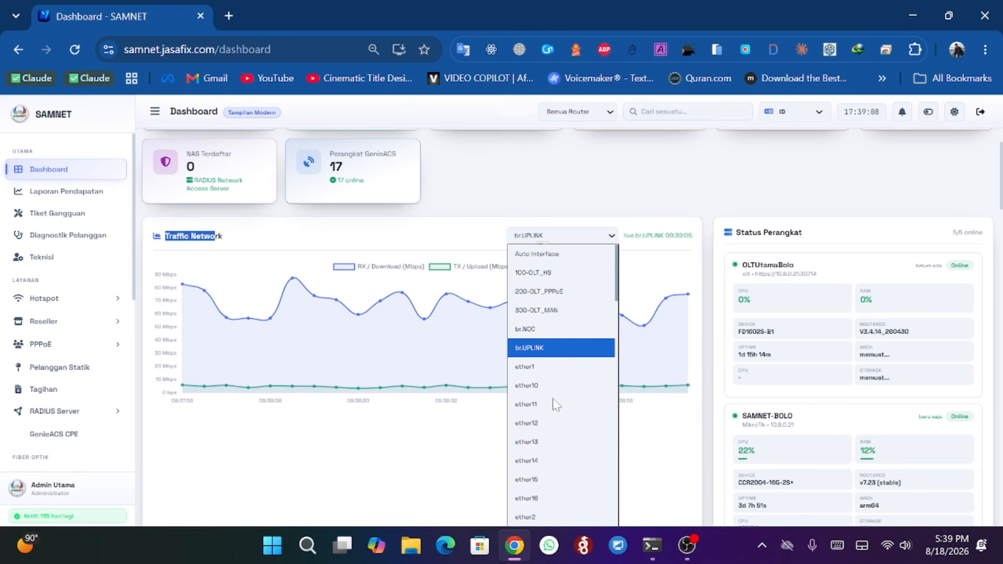
pyautogui.scroll(-6, 555, 312)
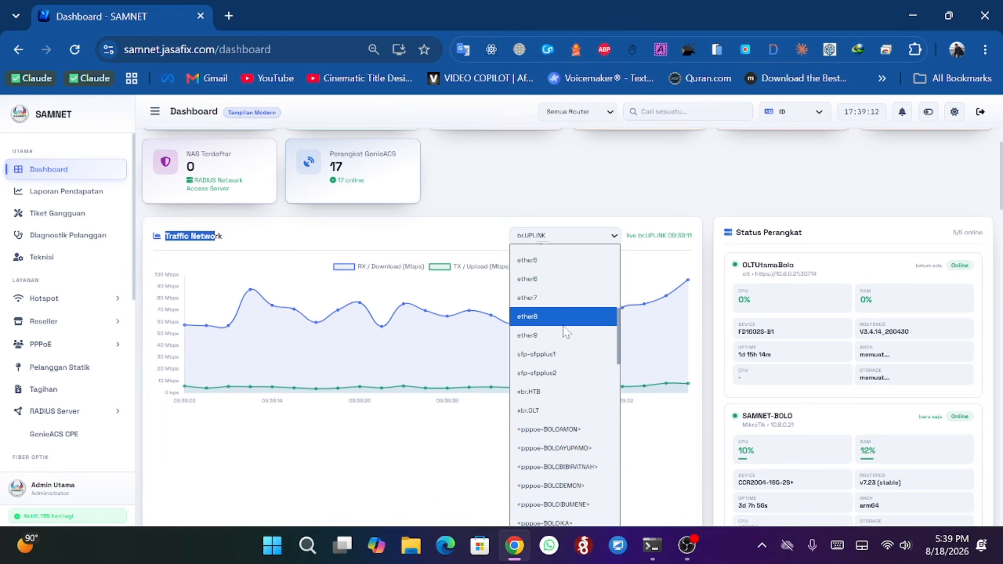
pyautogui.click(651, 187)
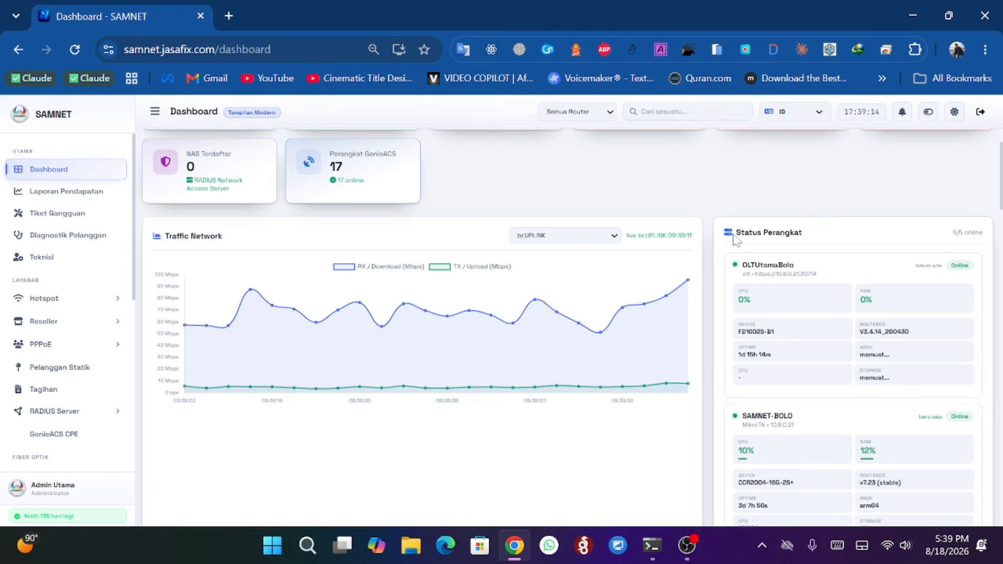
# - Scroll through the dashboard to examine device status, top bandwidth, important logs and the analytics charts
pyautogui.moveTo(736, 233); pyautogui.dragTo(773, 234)
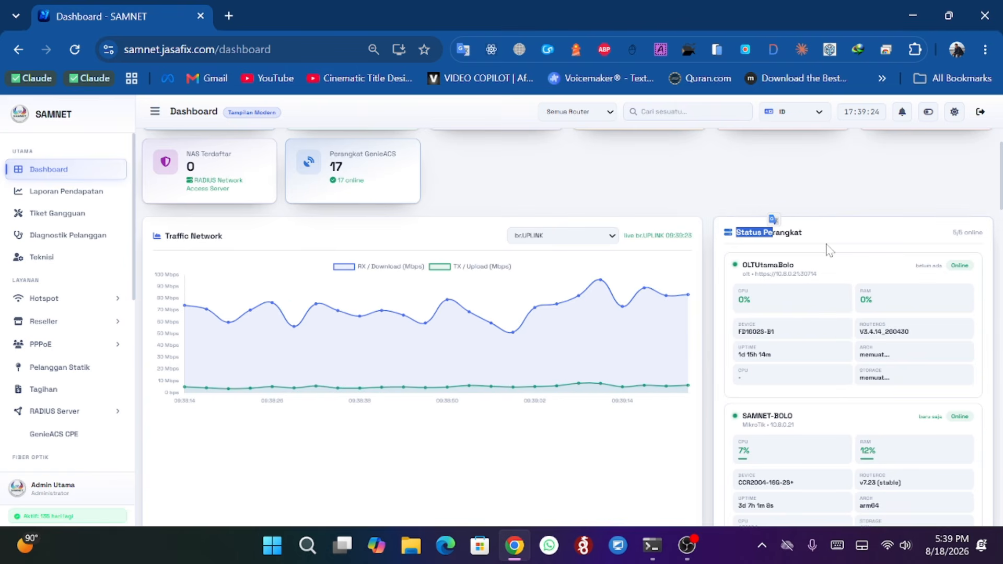
pyautogui.click(772, 233)
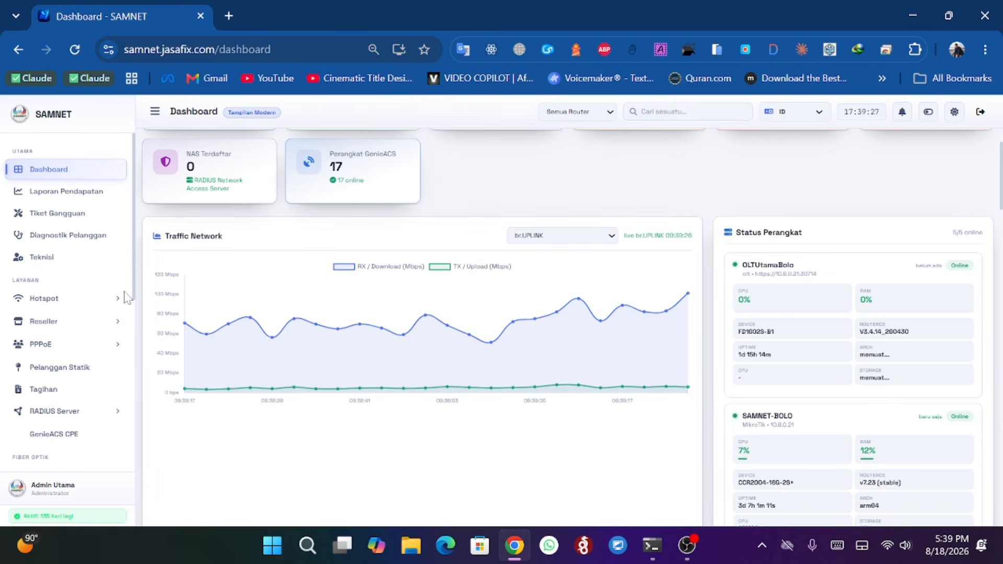
pyautogui.scroll(-3, 59, 292)
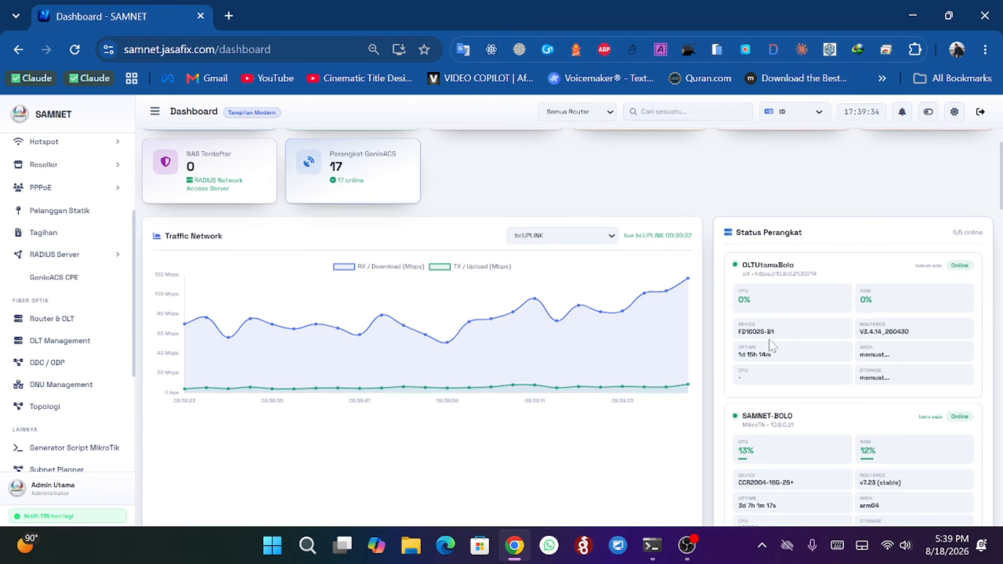
pyautogui.scroll(-7, 771, 346)
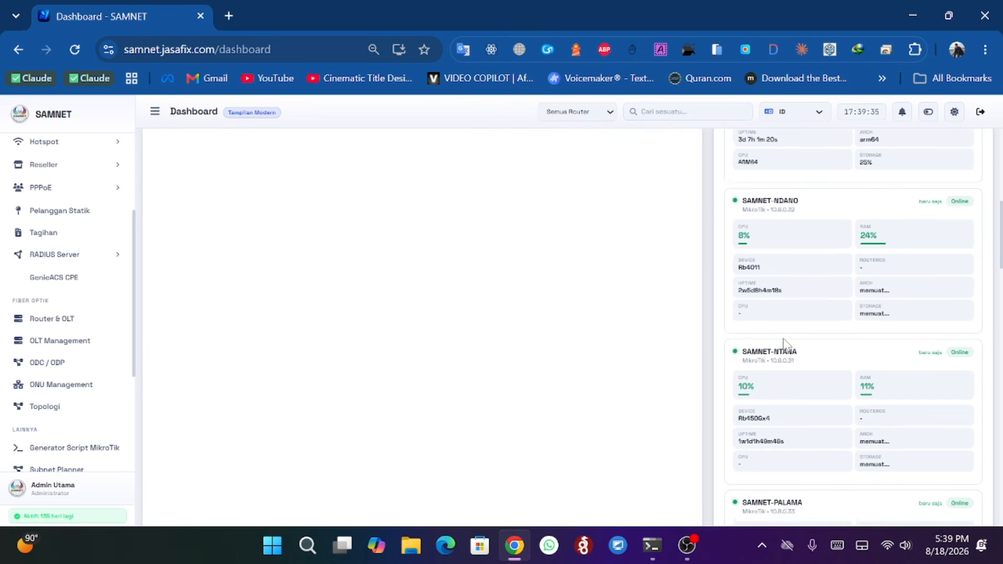
pyautogui.scroll(-6, 783, 343)
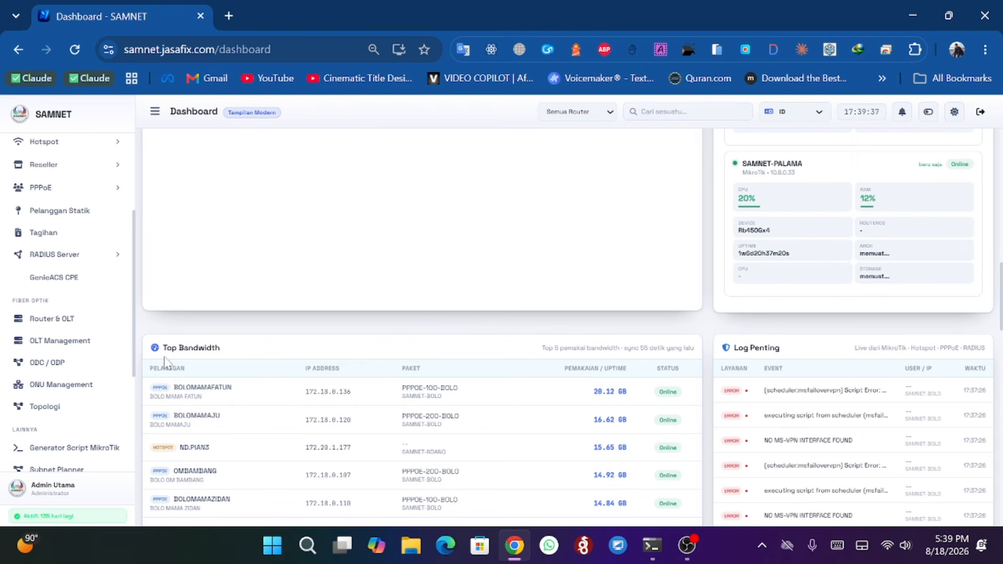
pyautogui.scroll(-2, 316, 376)
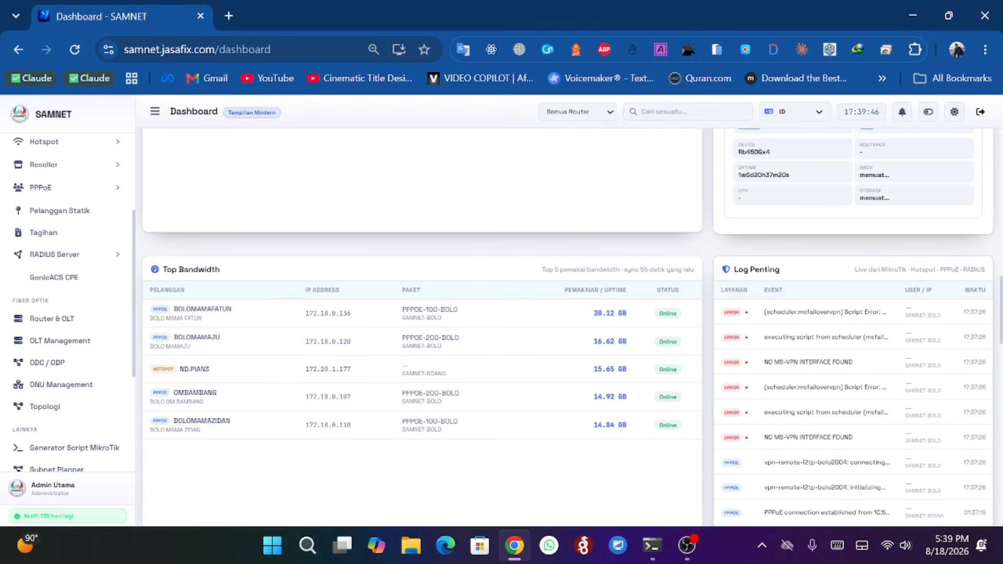
pyautogui.scroll(-6, 671, 290)
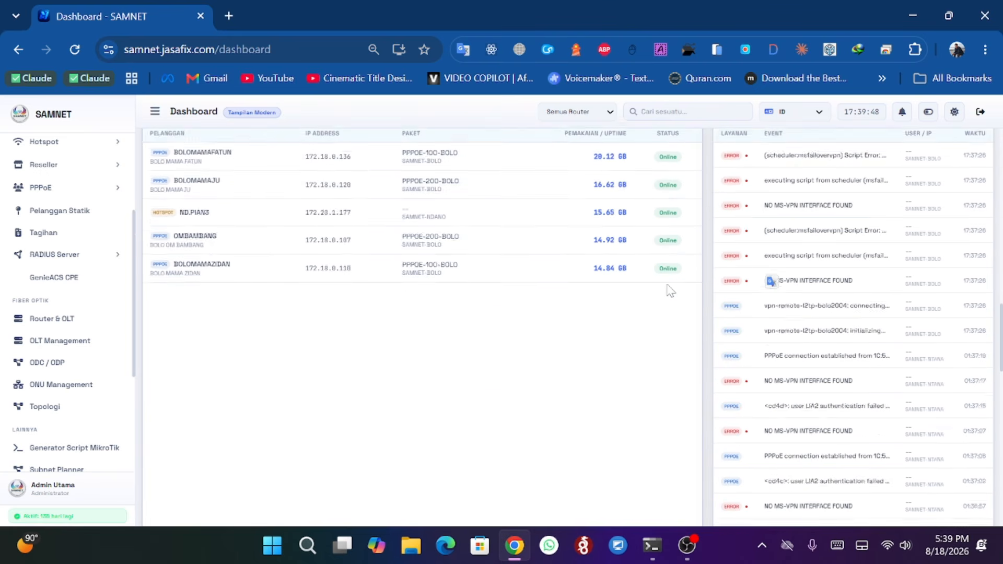
pyautogui.scroll(-5, 671, 290)
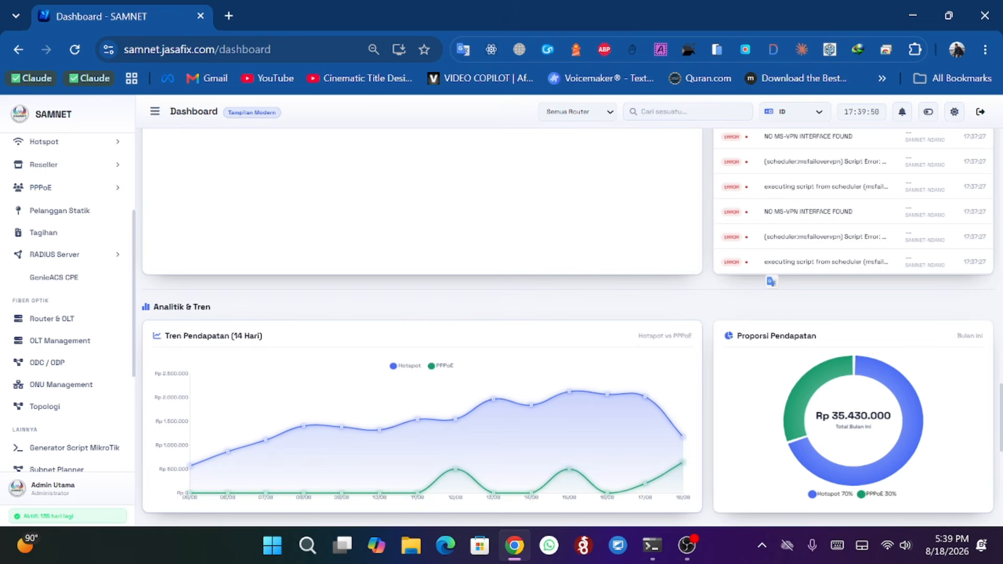
pyautogui.scroll(-4, 728, 345)
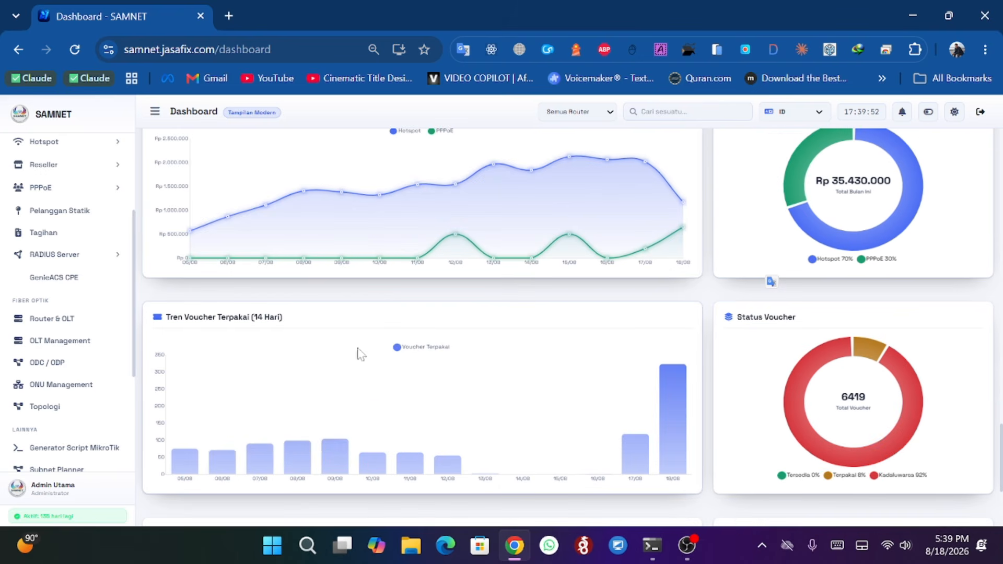
pyautogui.scroll(-3, 234, 326)
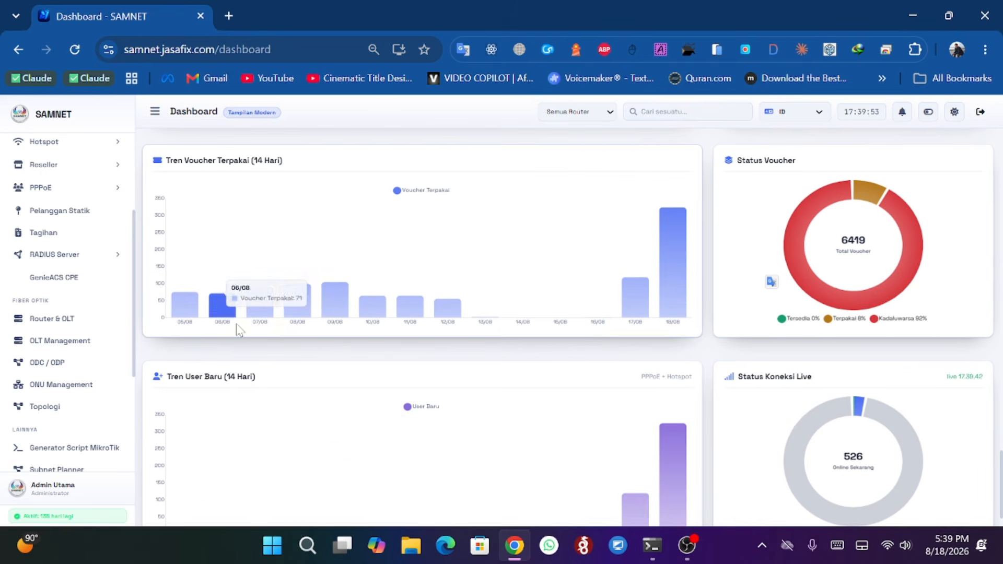
pyautogui.scroll(-1, 320, 380)
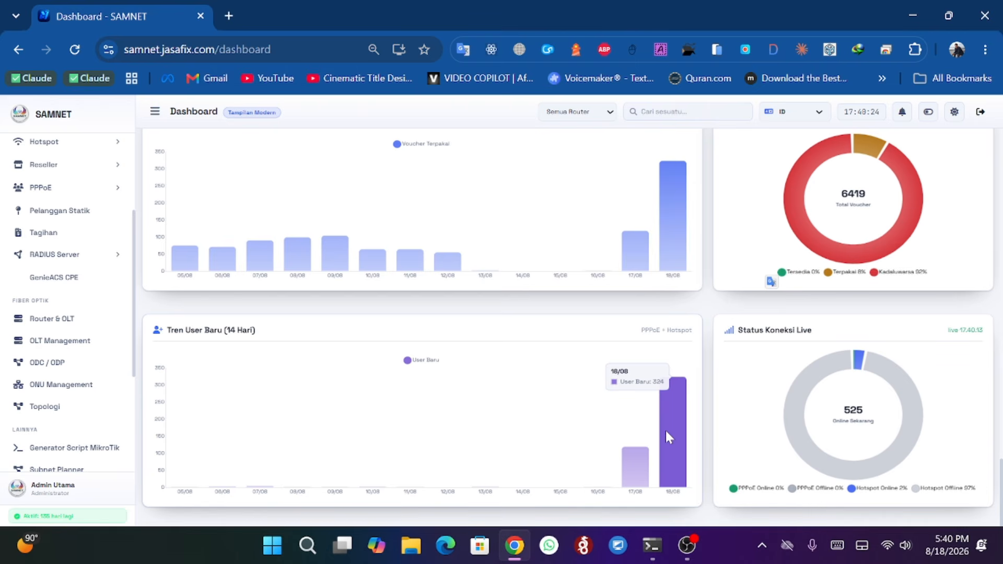
# - Filter the dashboard to the SAMNET-BOLO router and scroll through its figures
pyautogui.scroll(1, 464, 320)
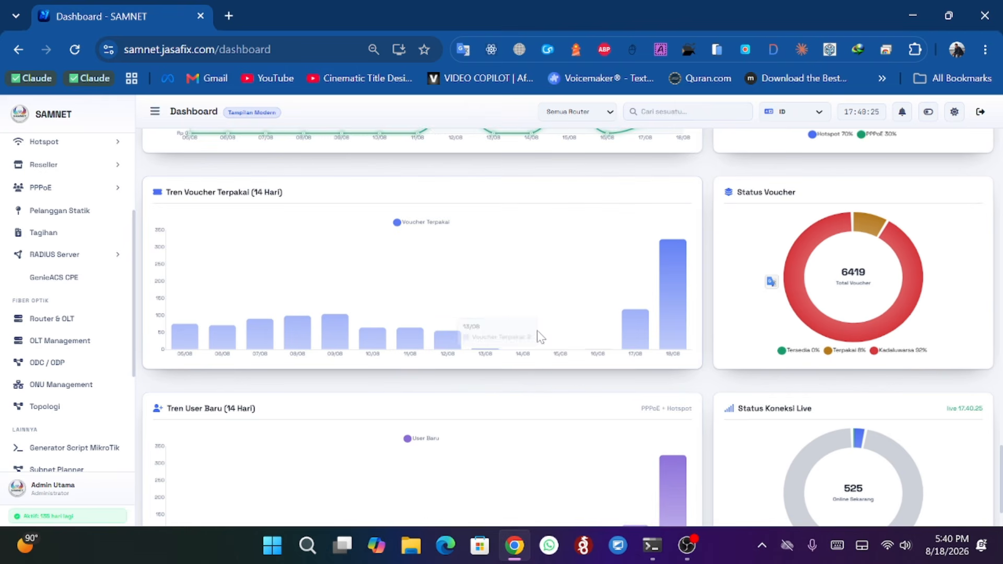
pyautogui.scroll(-1, 447, 286)
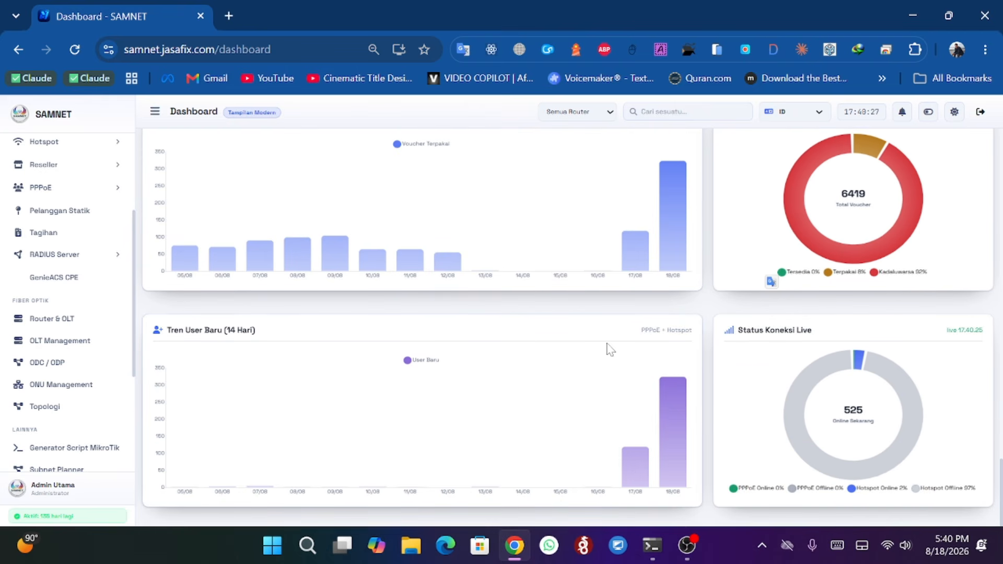
pyautogui.scroll(2, 612, 347)
pyautogui.scroll(1, 615, 349)
pyautogui.scroll(-6, 672, 321)
pyautogui.scroll(1, 670, 325)
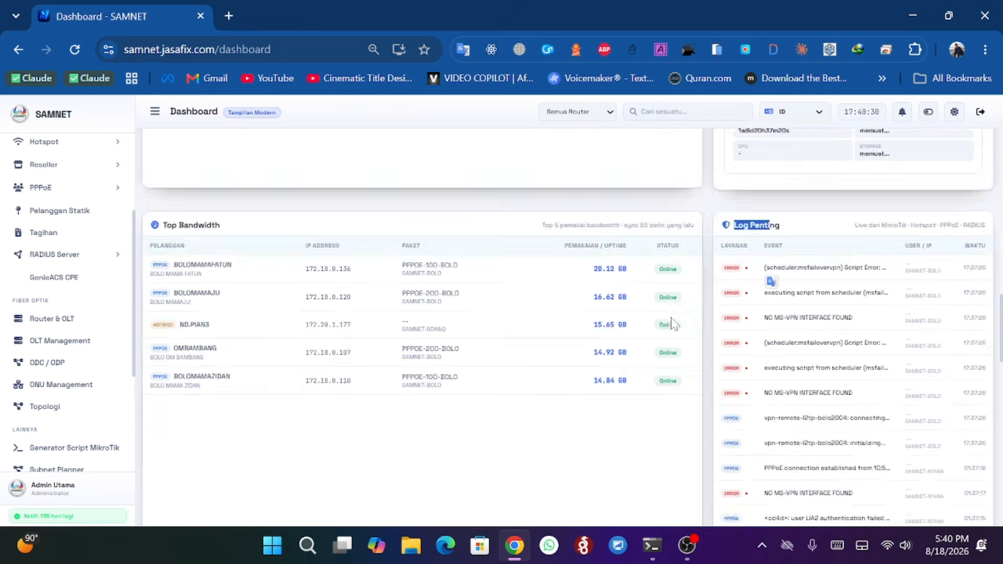
pyautogui.scroll(-2, 674, 324)
pyautogui.scroll(5, 672, 322)
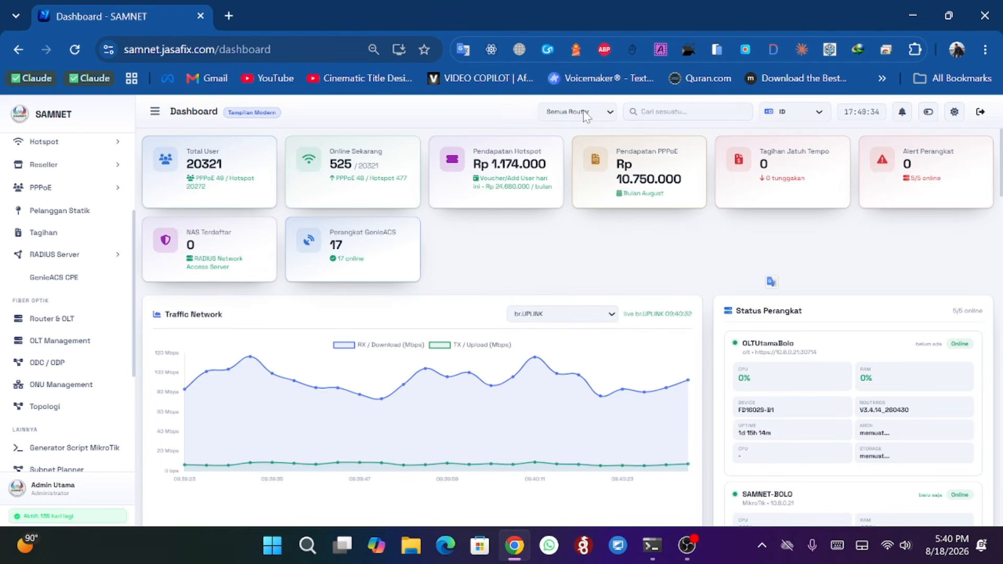
pyautogui.click(584, 113)
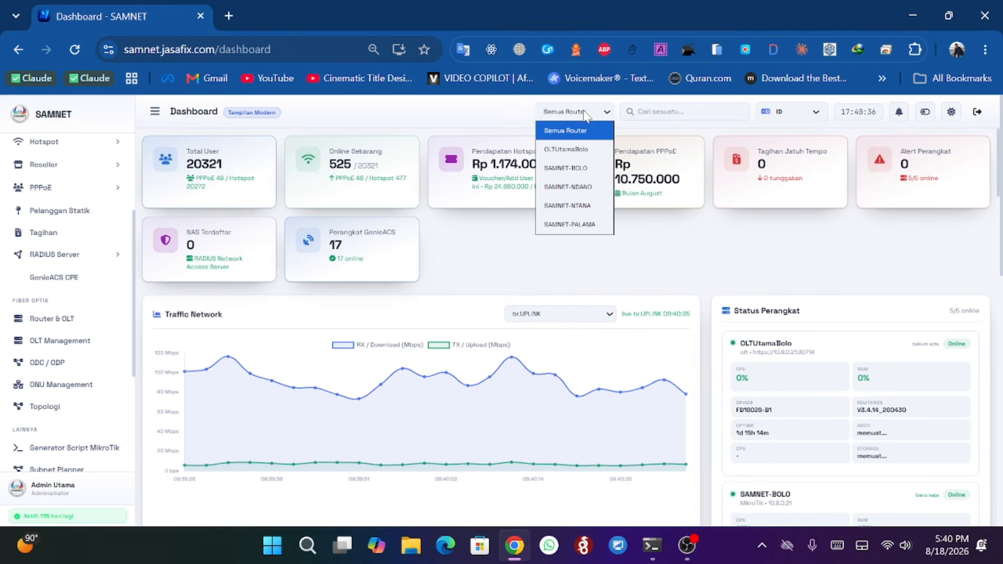
pyautogui.click(568, 169)
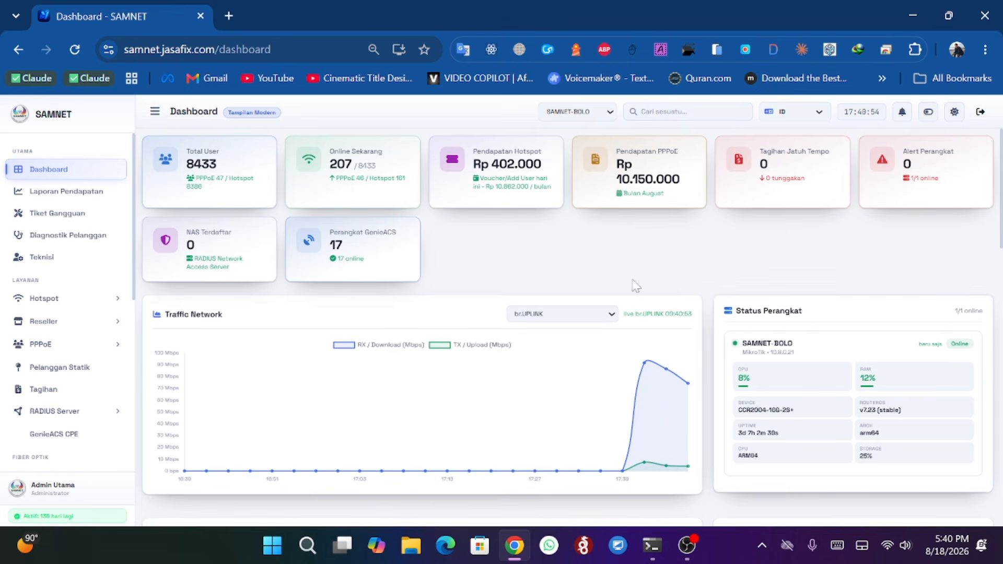
pyautogui.scroll(-2, 523, 271)
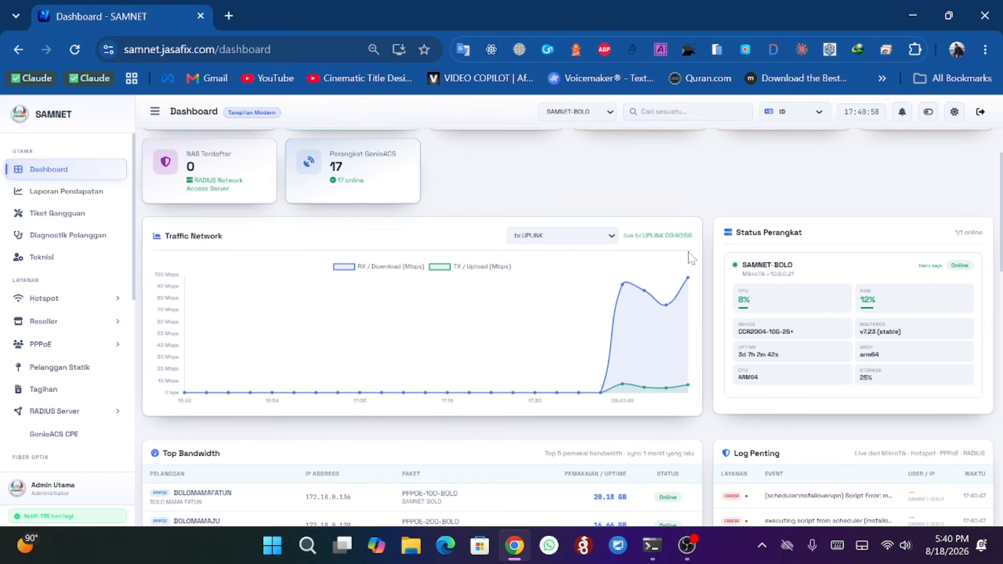
pyautogui.scroll(-5, 662, 208)
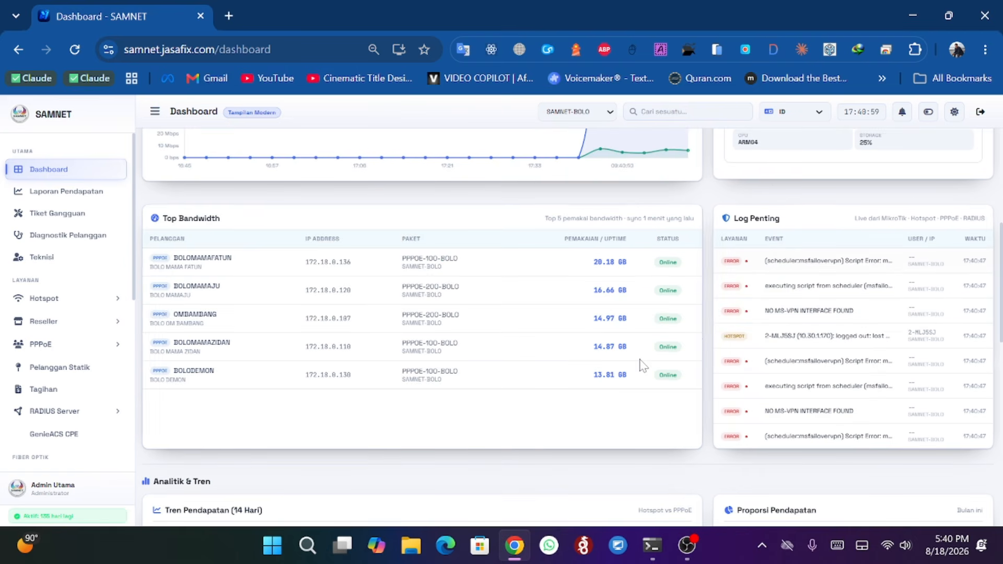
pyautogui.scroll(-5, 692, 371)
pyautogui.scroll(-8, 712, 329)
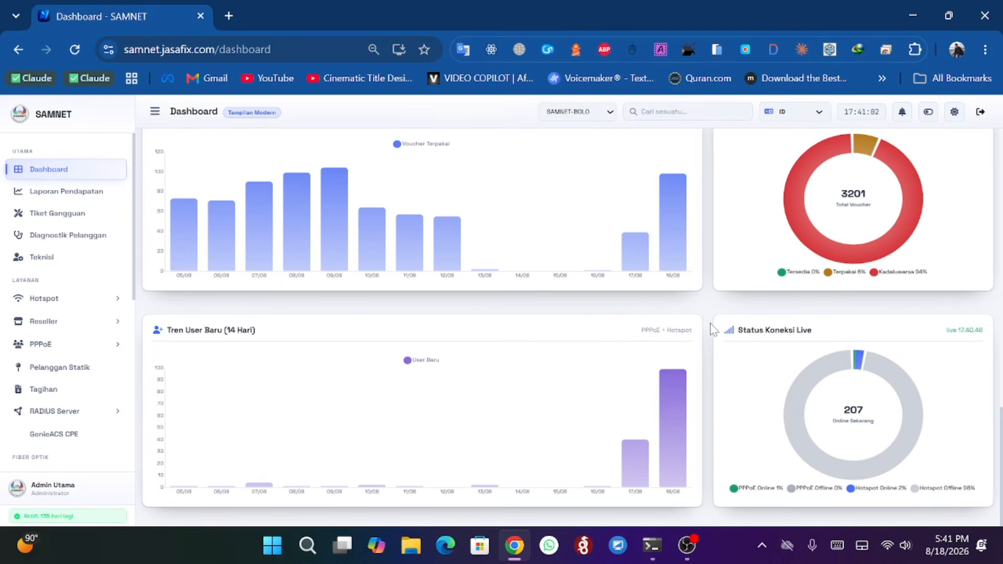
pyautogui.scroll(15, 737, 274)
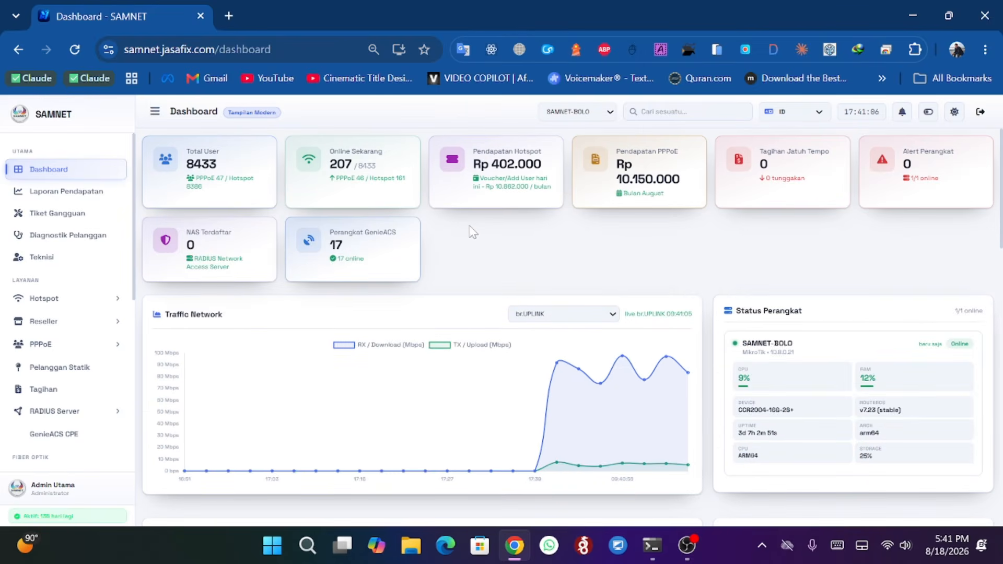
# - Collapse the sidebar and expand it again
pyautogui.click(155, 112)
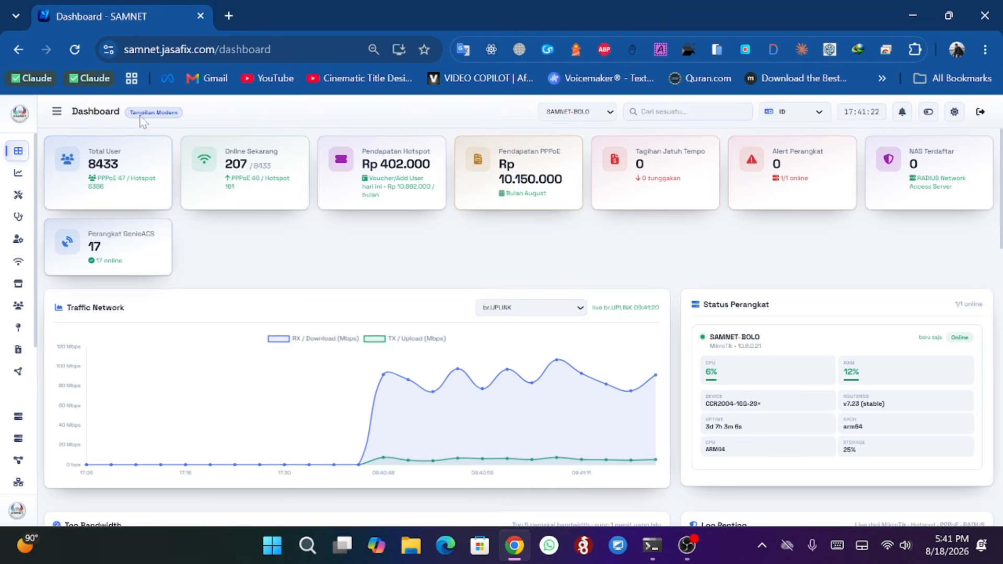
pyautogui.click(57, 111)
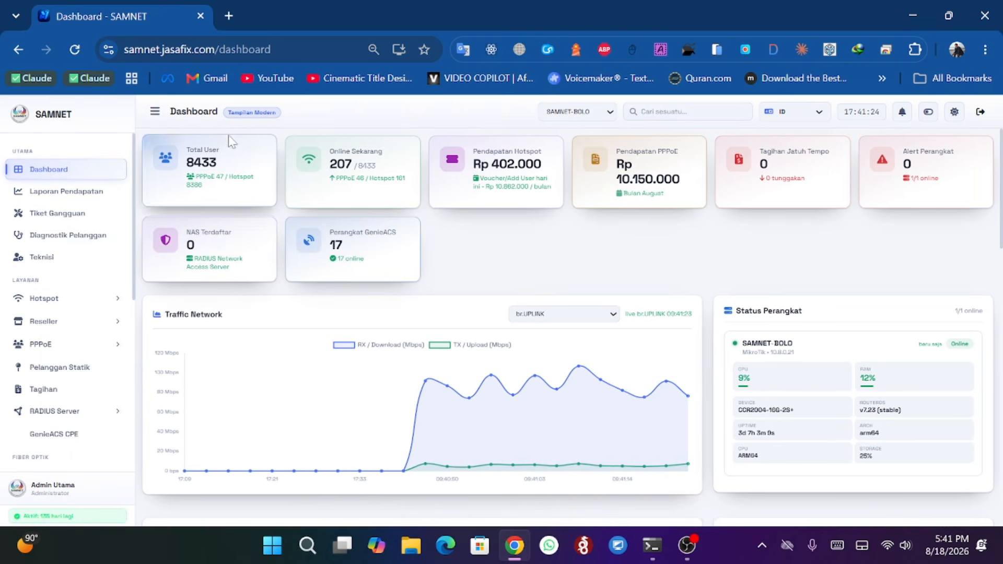
# - Open the Pengaturan settings page and scroll through its general information section
pyautogui.scroll(-7, 67, 204)
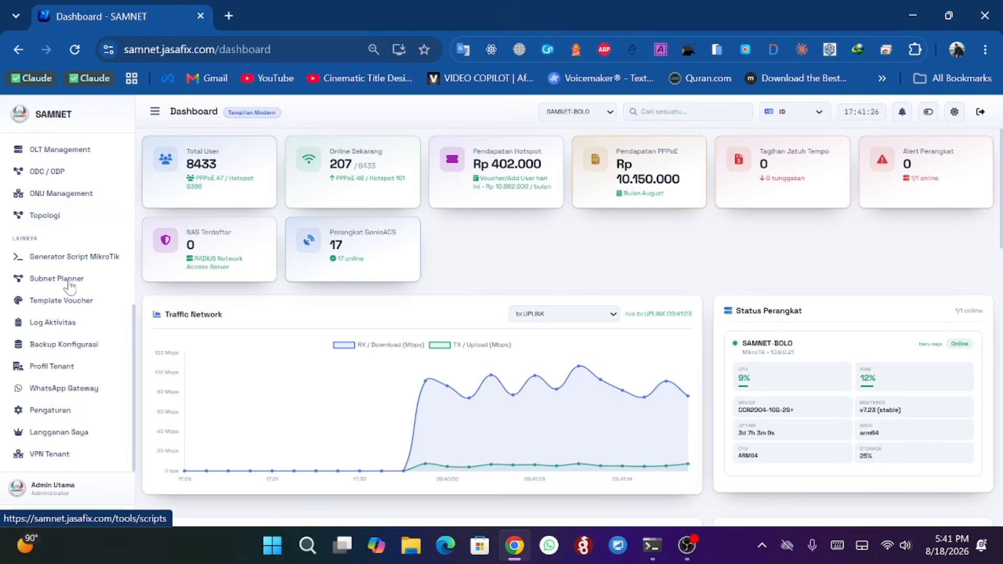
pyautogui.click(57, 410)
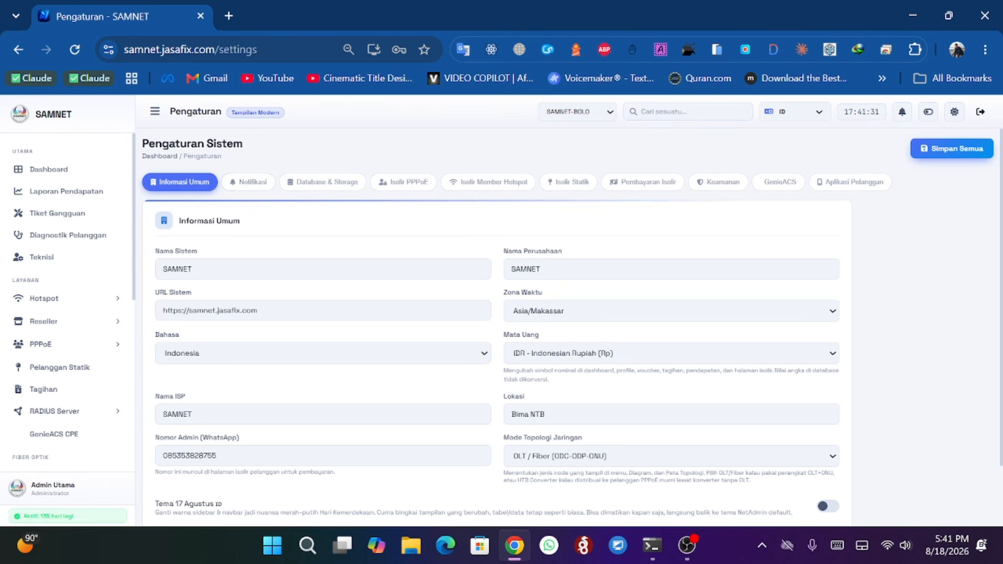
pyautogui.scroll(-2, 571, 327)
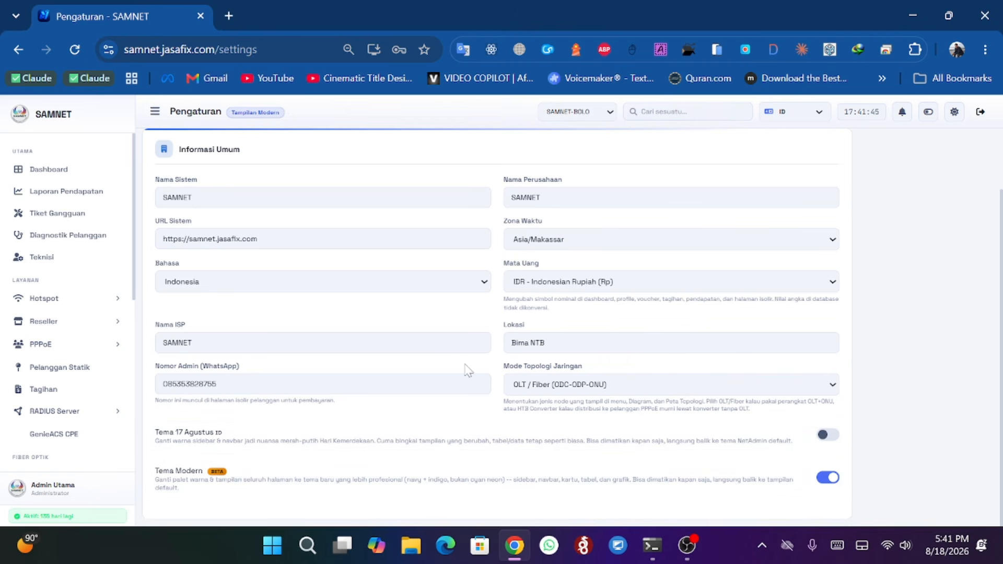
pyautogui.scroll(2, 472, 282)
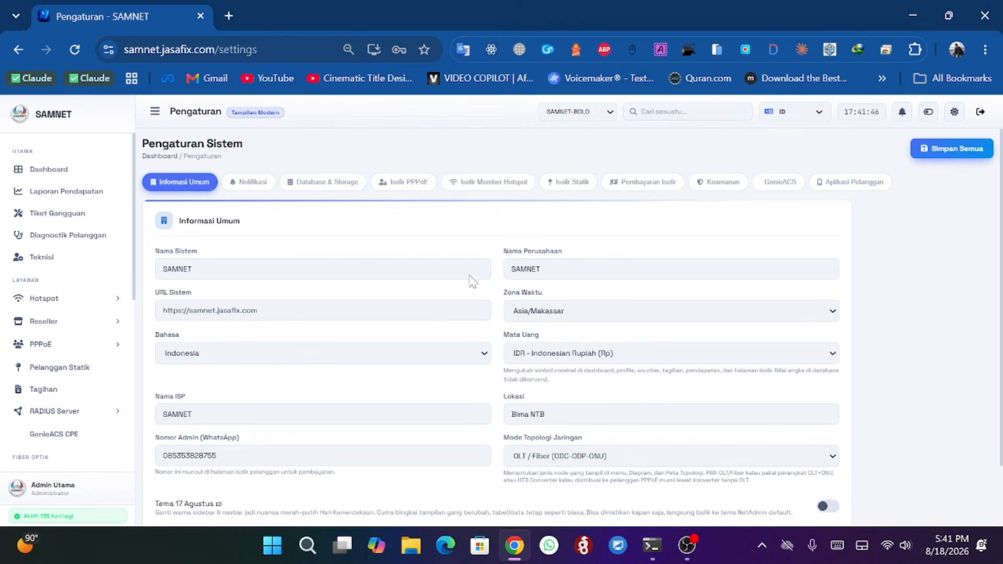
# - Return to the dashboard and open the router filter list without changing the SAMNET-BOLO selection
pyautogui.click(49, 169)
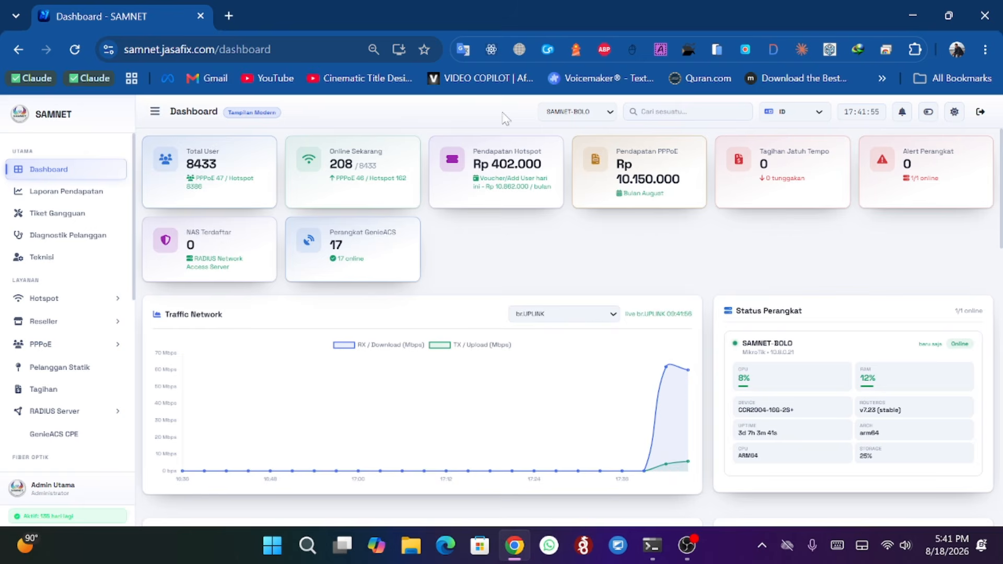
pyautogui.click(563, 113)
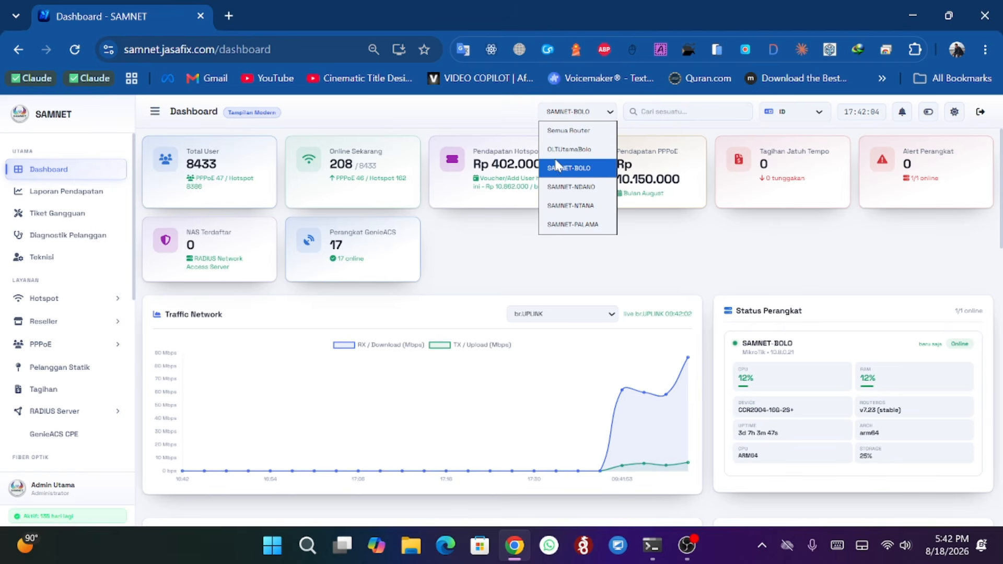
pyautogui.click(468, 114)
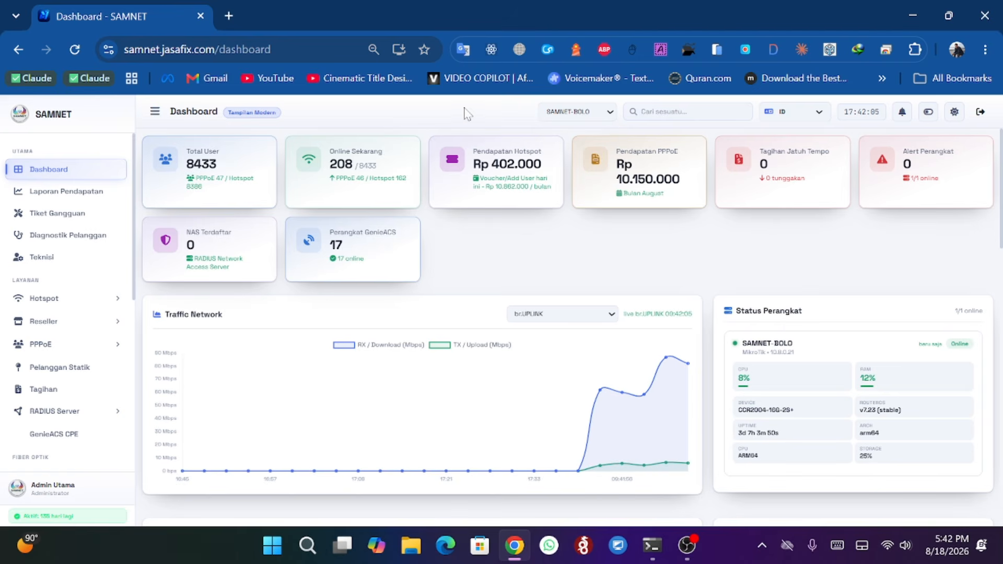
# - Check the dashboard's search box and language selector, keeping the ID language
pyautogui.click(642, 111)
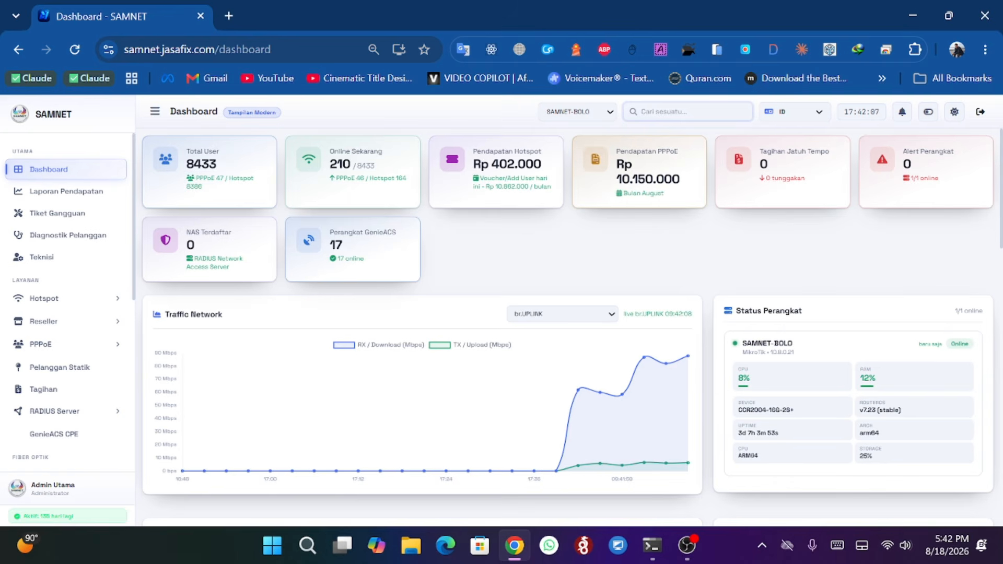
pyautogui.click(818, 112)
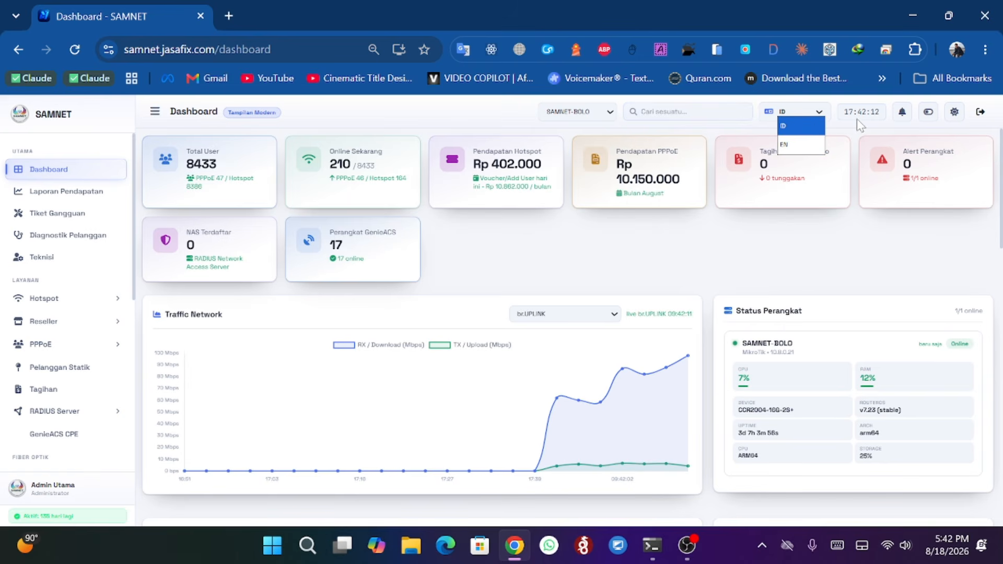
pyautogui.click(843, 117)
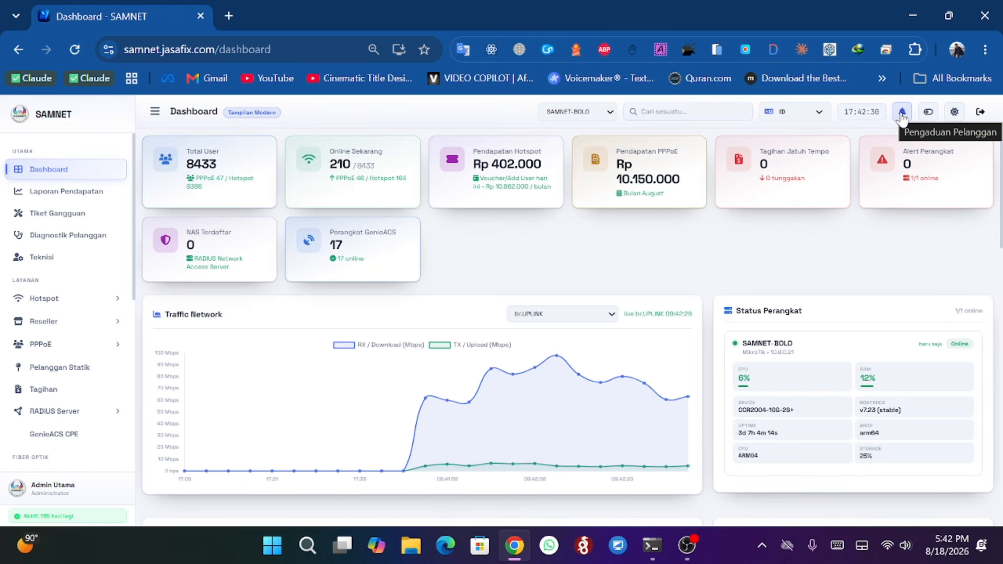
# - Turn on dashboard notifications and allow the site to show browser notifications
pyautogui.click(929, 119)
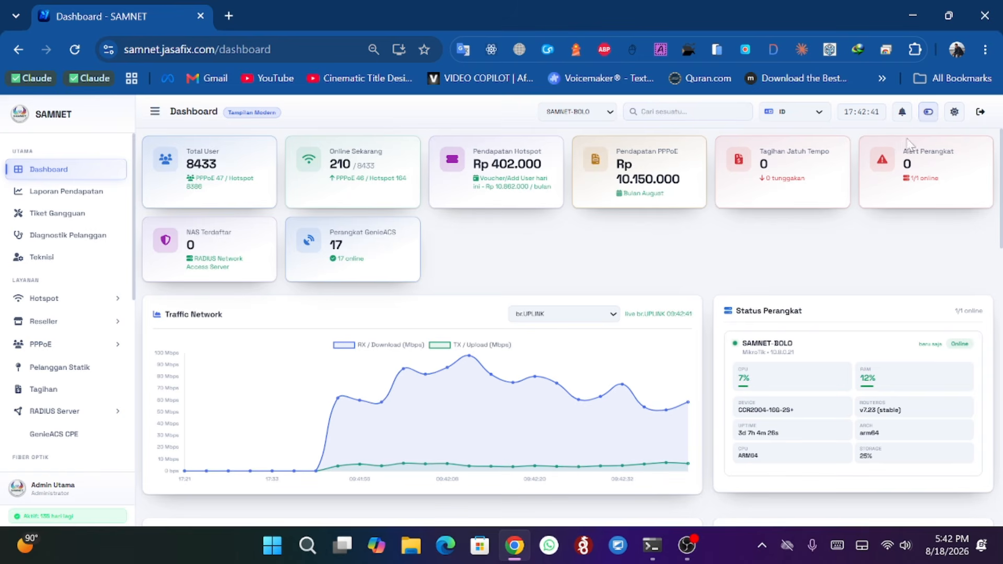
pyautogui.click(928, 115)
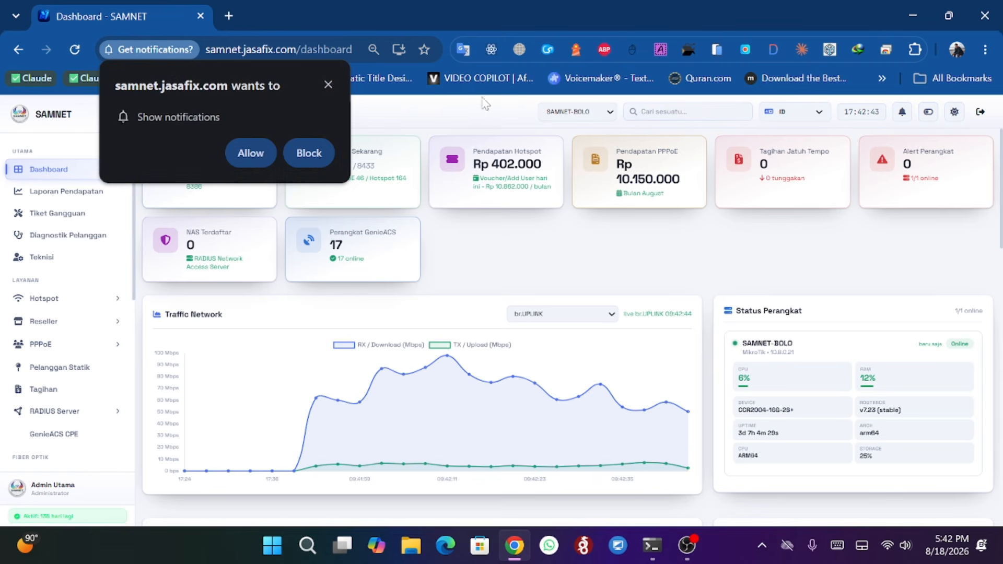
pyautogui.click(251, 152)
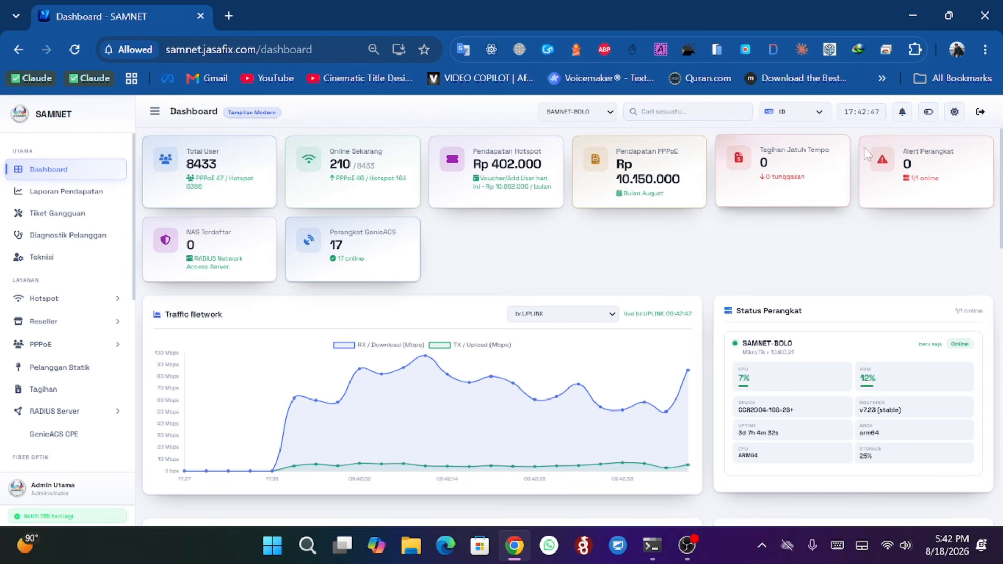
# - Switch the dashboard to dark mode and scroll through its charts
pyautogui.click(953, 116)
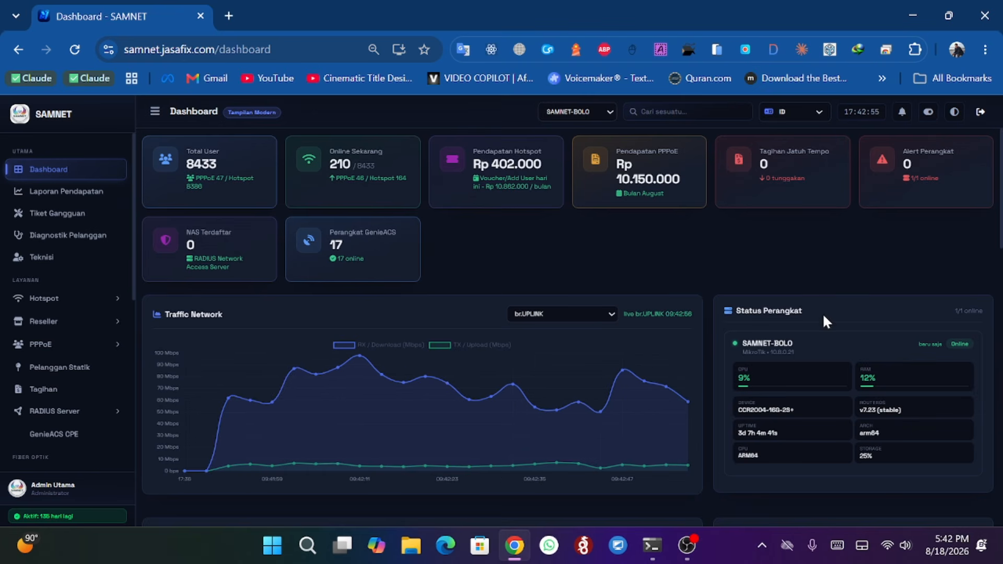
pyautogui.click(953, 120)
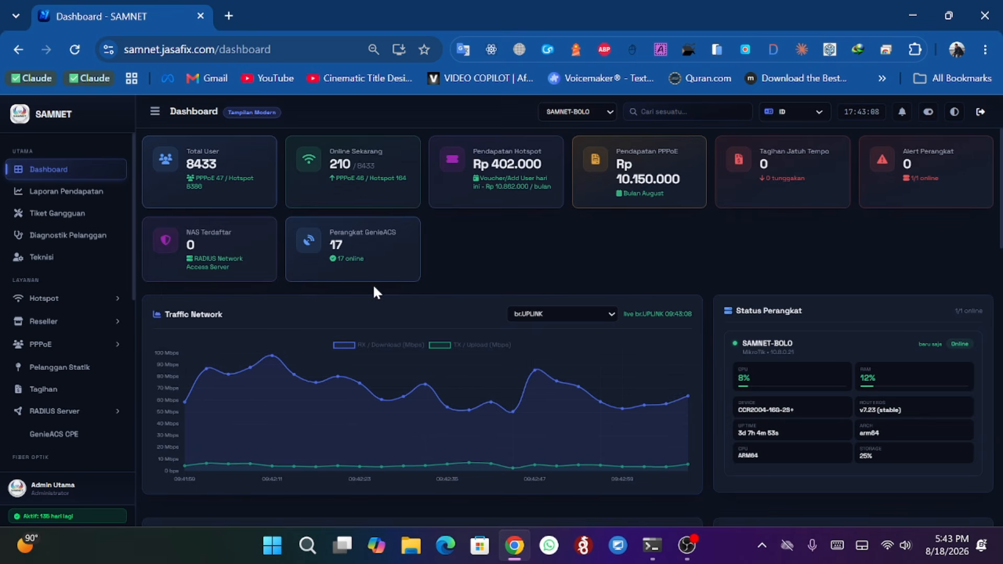
pyautogui.scroll(-5, 438, 282)
pyautogui.scroll(-5, 438, 286)
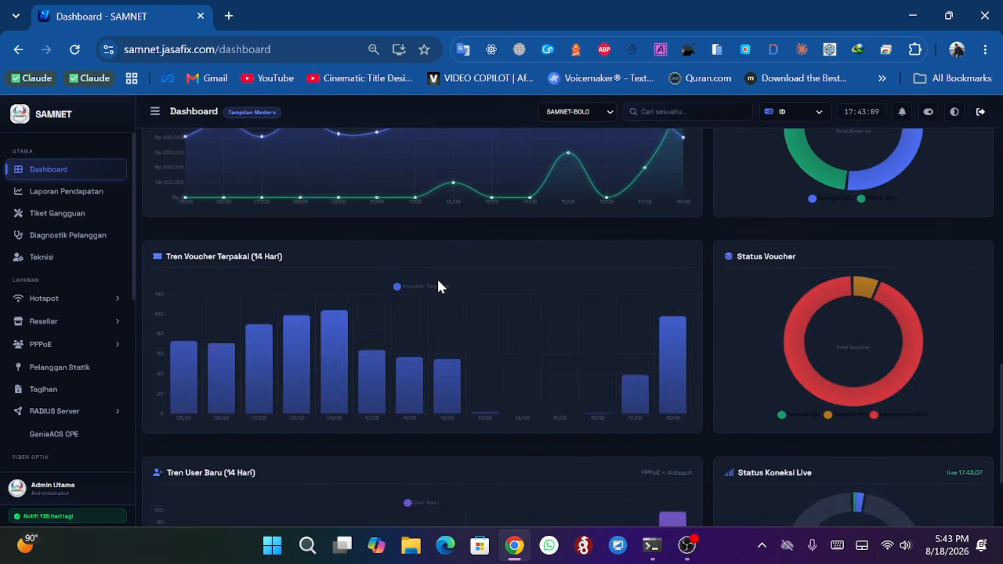
pyautogui.scroll(10, 438, 286)
pyautogui.scroll(2, 438, 285)
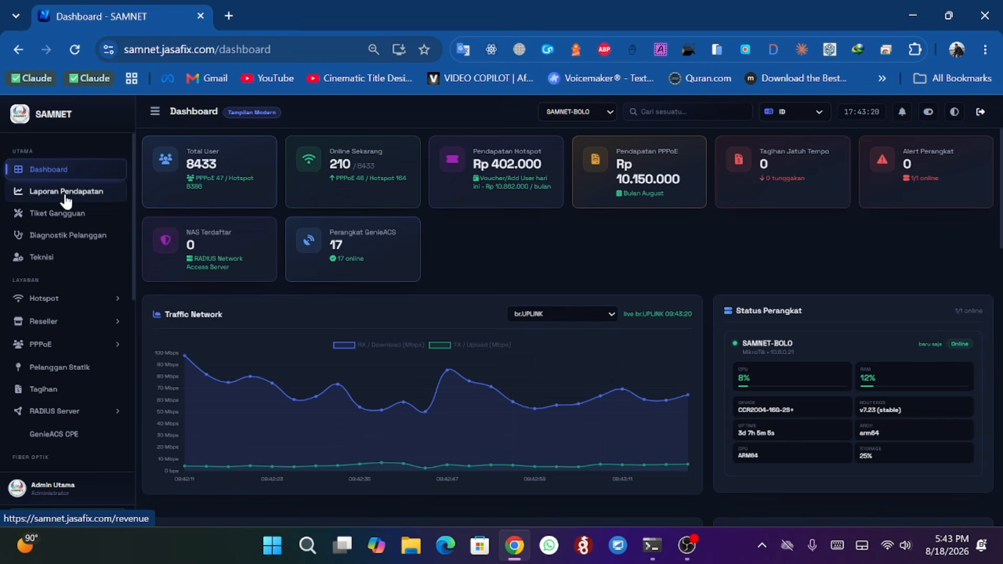
# - Open the Laporan Pendapatan revenue report and set its source filter to Voucher
pyautogui.click(97, 189)
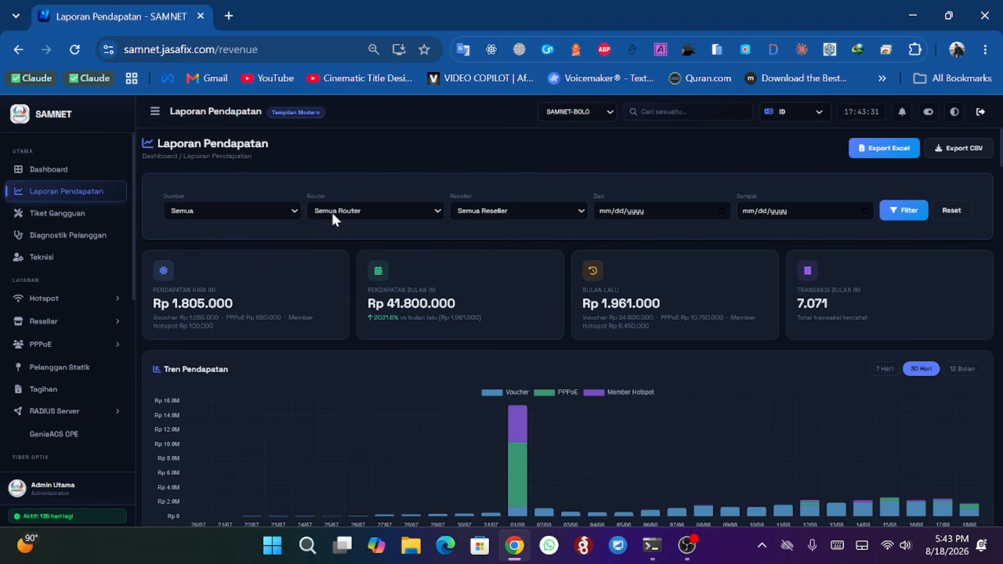
pyautogui.click(361, 209)
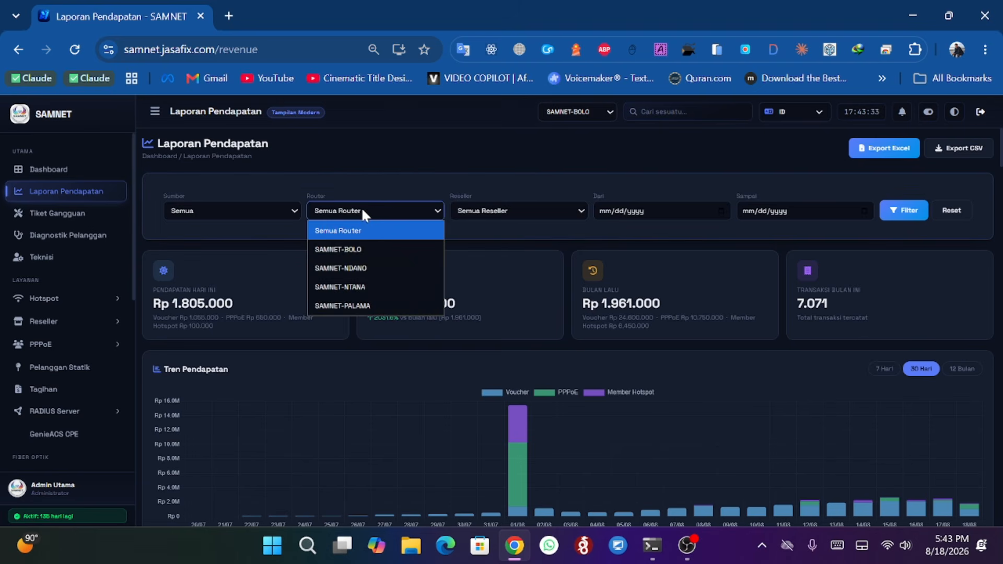
pyautogui.click(343, 203)
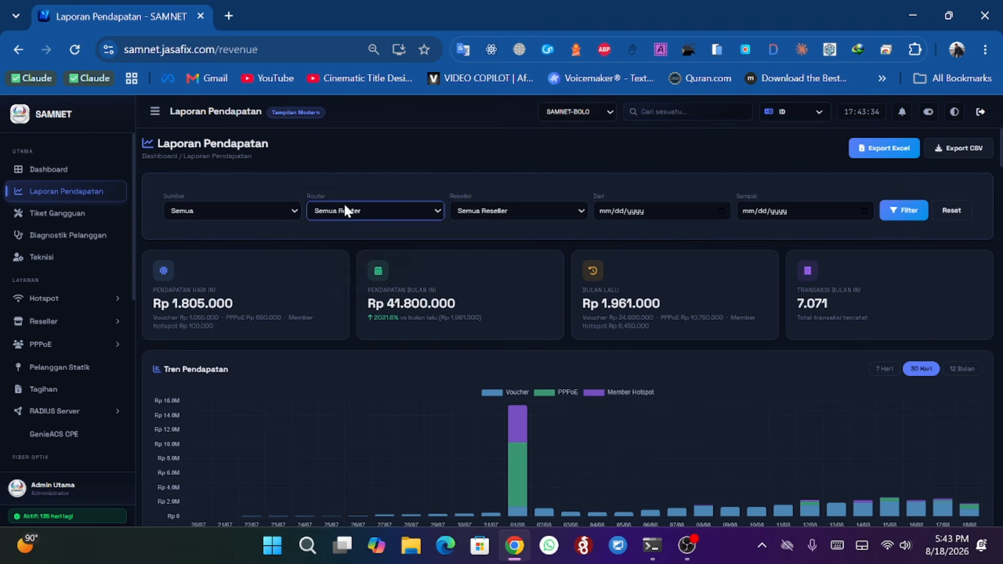
pyautogui.click(261, 207)
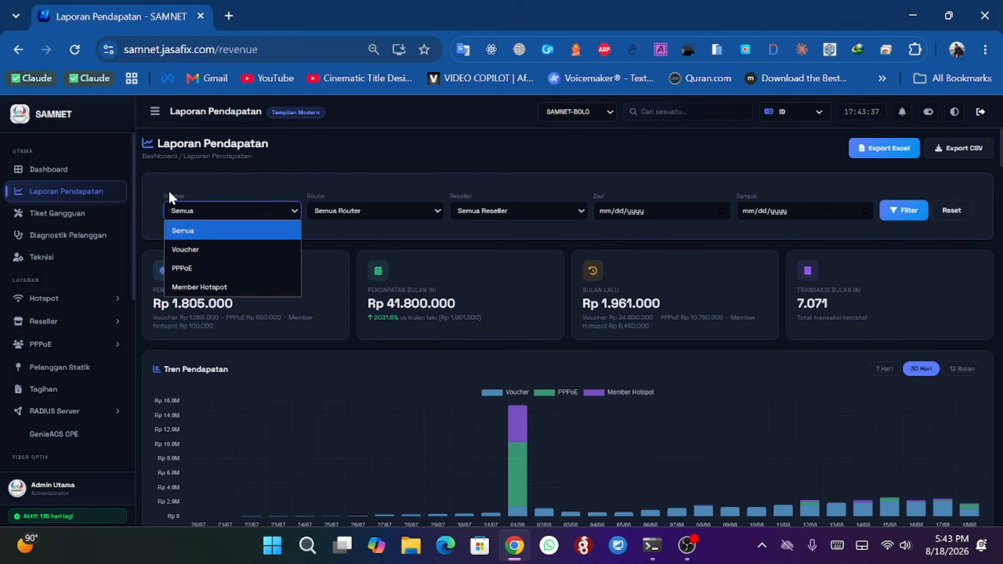
pyautogui.click(190, 249)
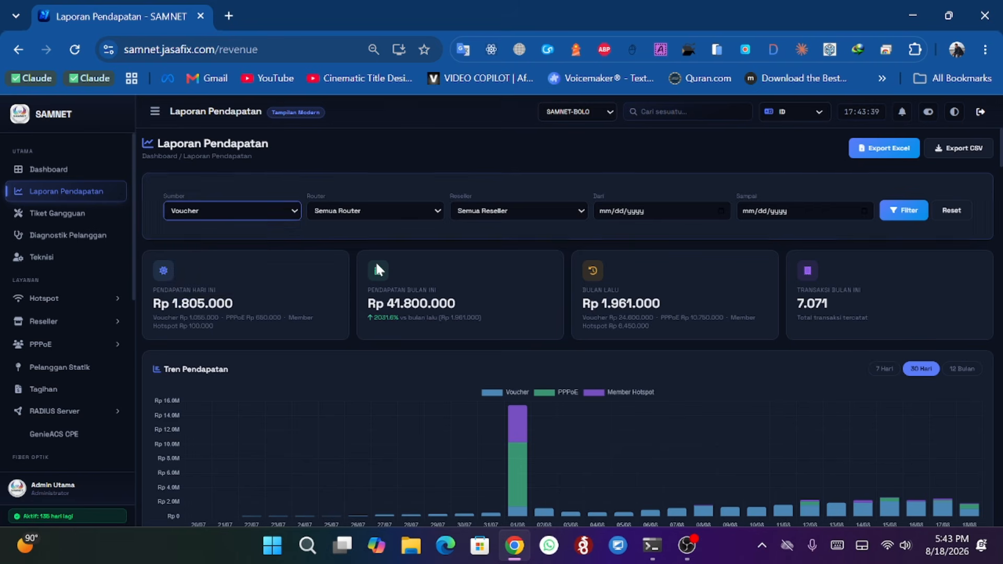
# - Filter the revenue report to router SAMNET-BOLO with all resellers and apply the filter
pyautogui.click(316, 209)
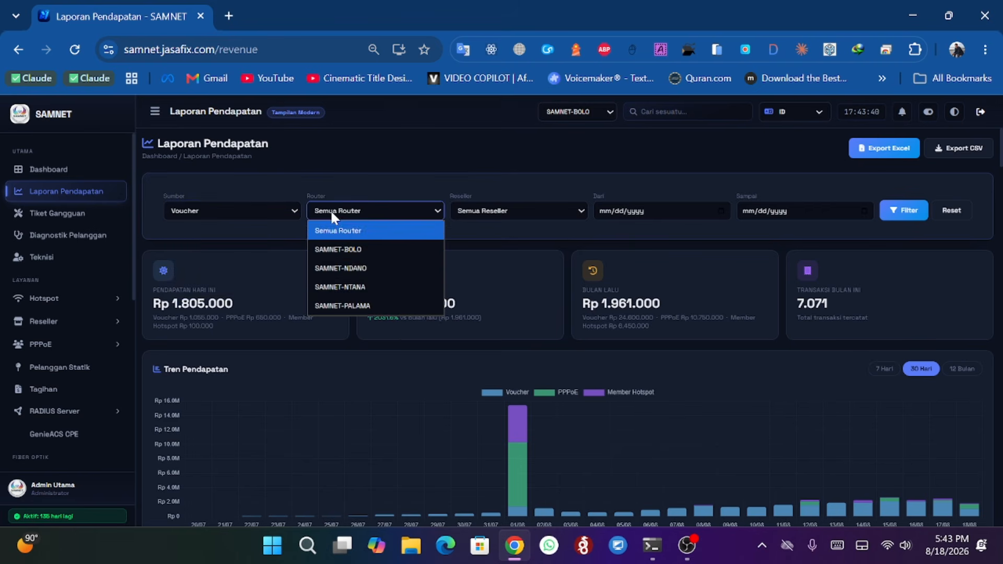
pyautogui.click(351, 251)
pyautogui.click(506, 210)
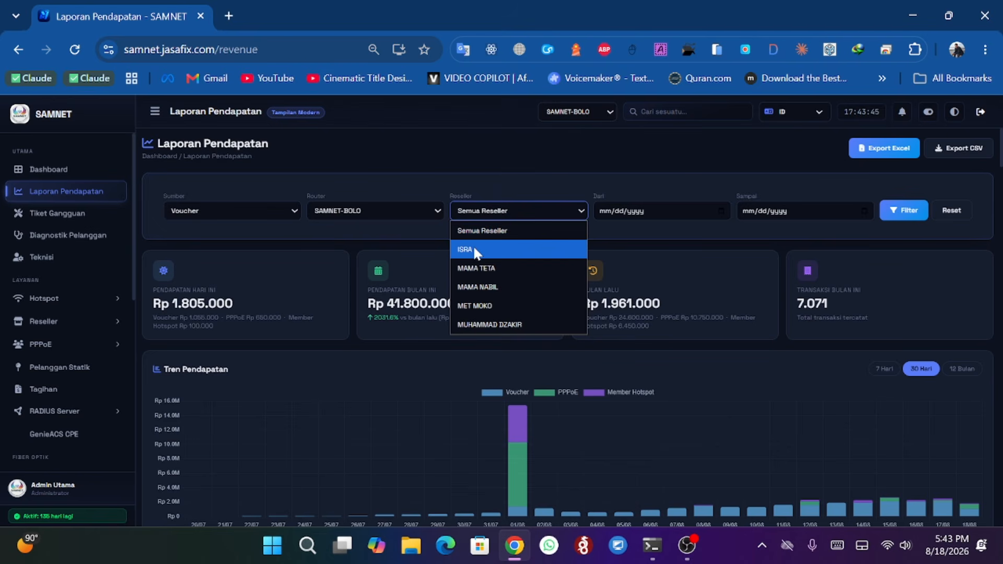
pyautogui.click(496, 185)
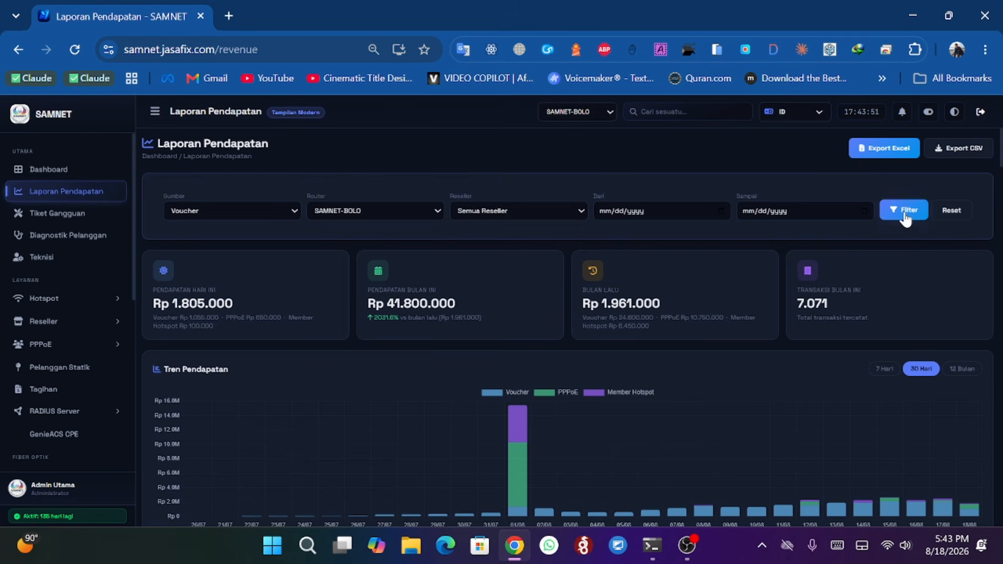
pyautogui.click(906, 212)
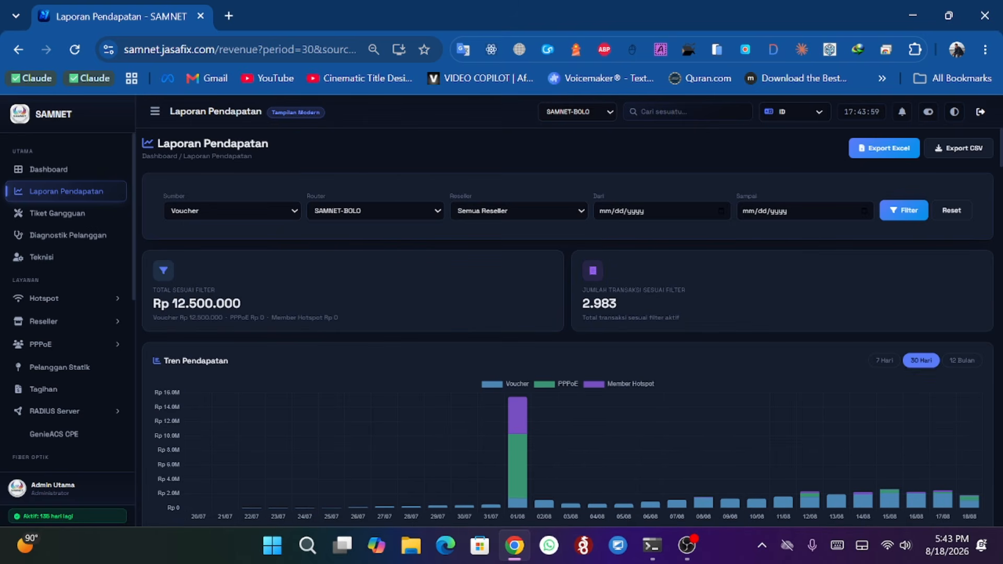
# - Reset the revenue report's source and router filters back to Semua and Semua Router
pyautogui.moveTo(152, 288); pyautogui.dragTo(224, 306)
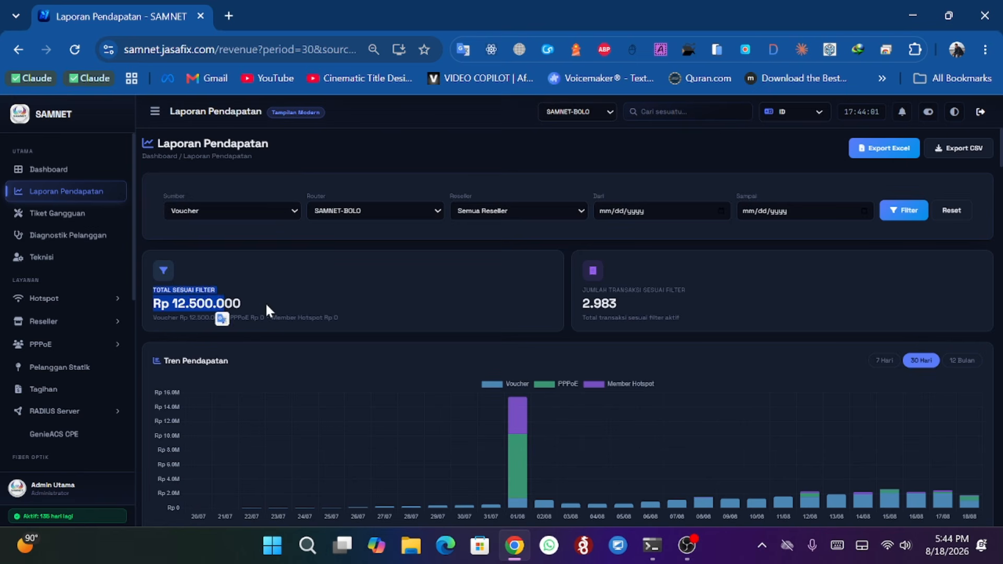
pyautogui.click(324, 280)
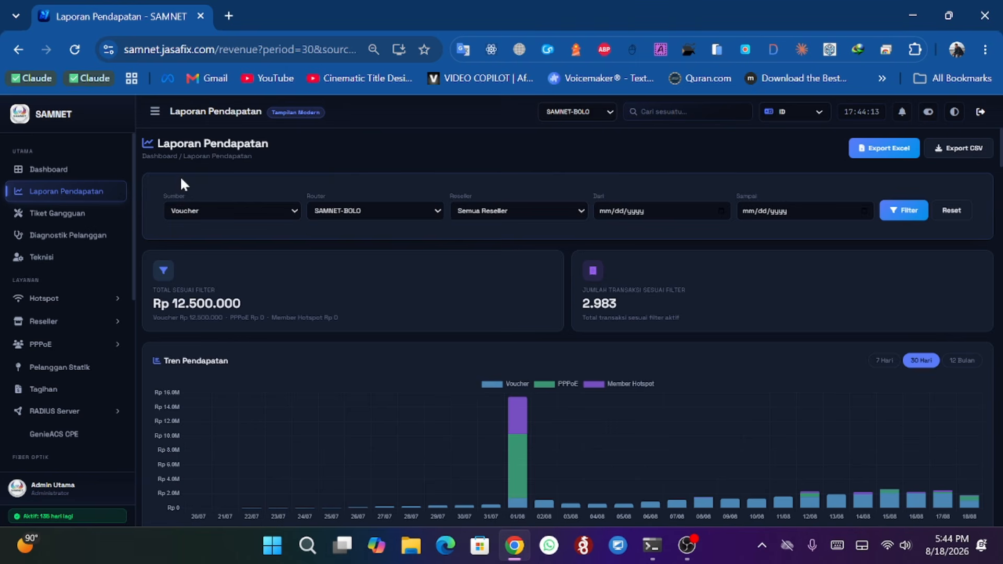
pyautogui.click(355, 210)
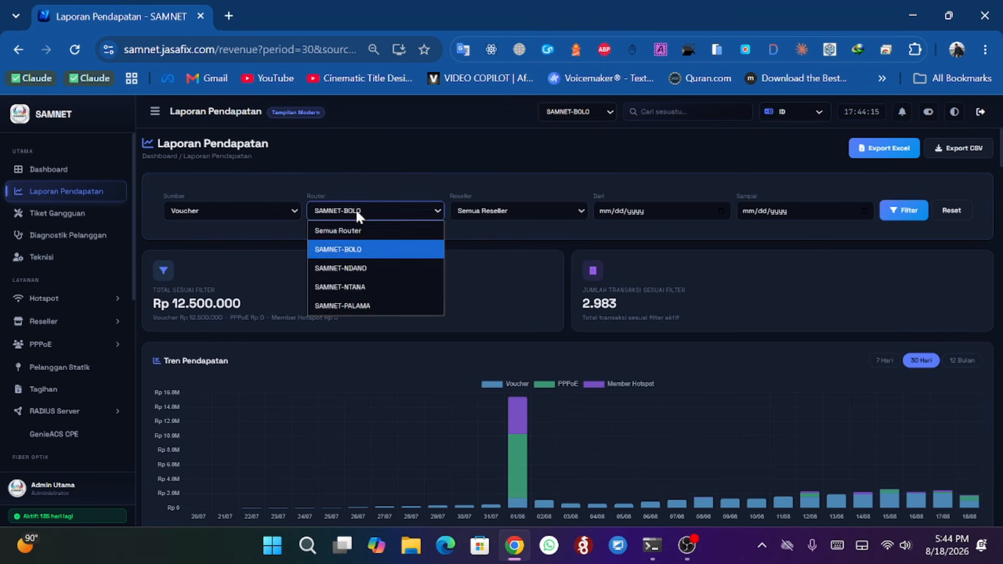
pyautogui.click(356, 227)
pyautogui.click(280, 216)
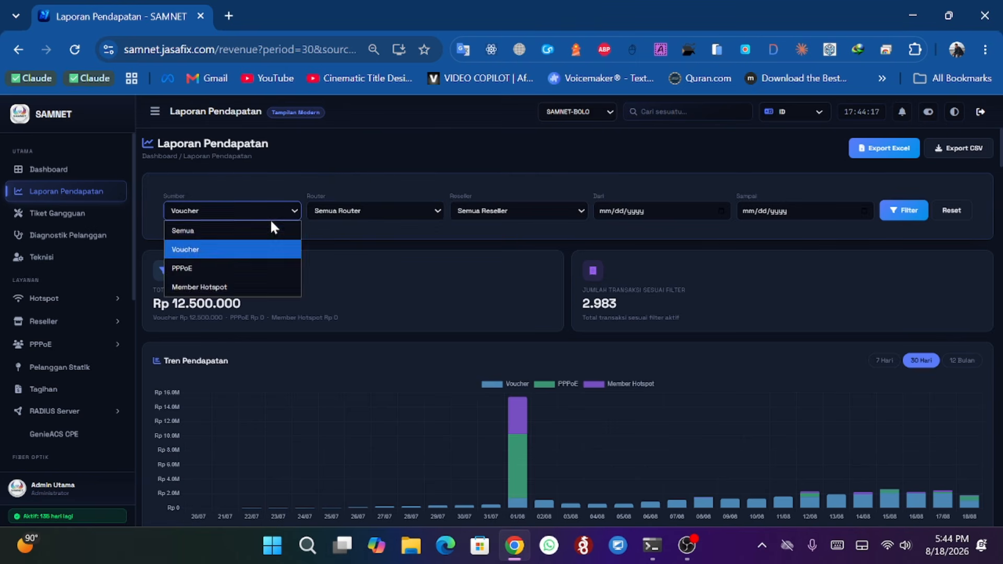
pyautogui.click(253, 230)
pyautogui.click(948, 218)
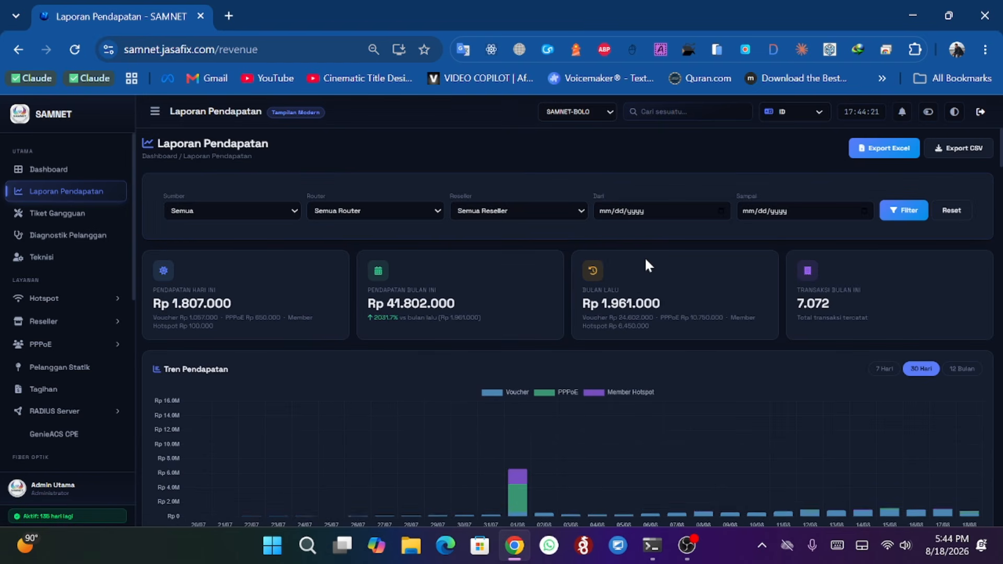
# - Switch the Tren Pendapatan chart period through 7 Hari, 30 Hari and finally 12 Bulan
pyautogui.scroll(-1, 610, 256)
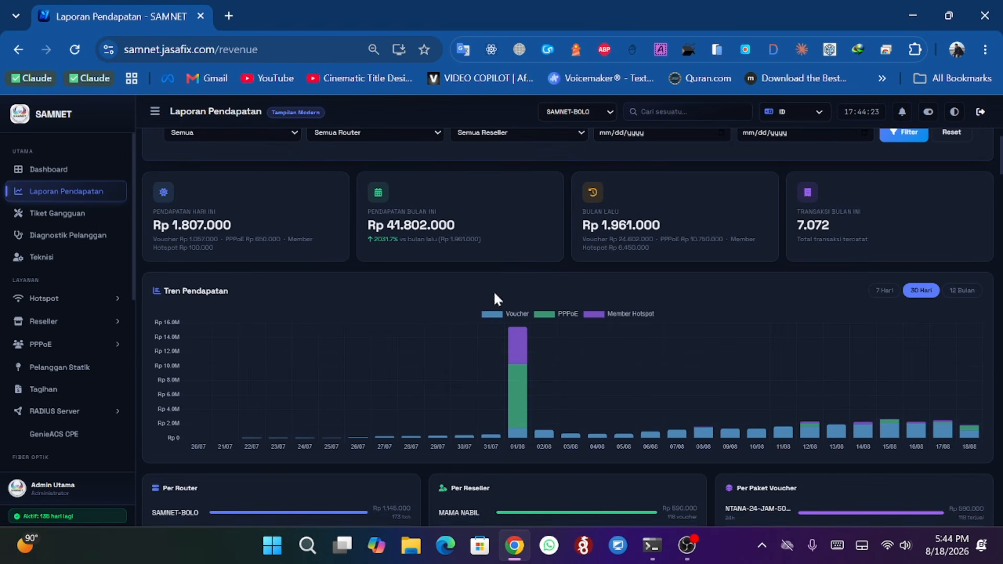
pyautogui.click(882, 291)
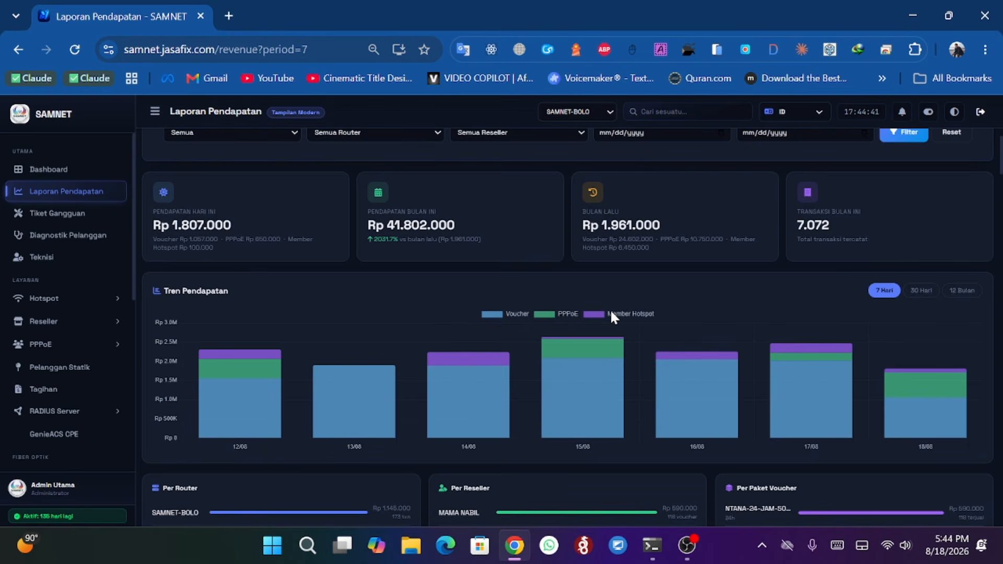
pyautogui.click(922, 290)
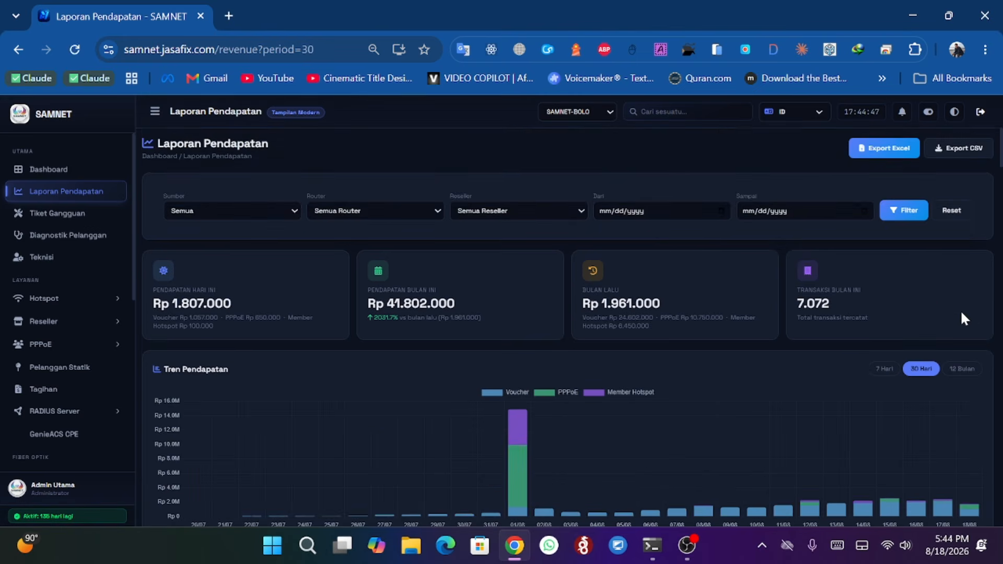
pyautogui.scroll(-3, 963, 311)
pyautogui.click(963, 212)
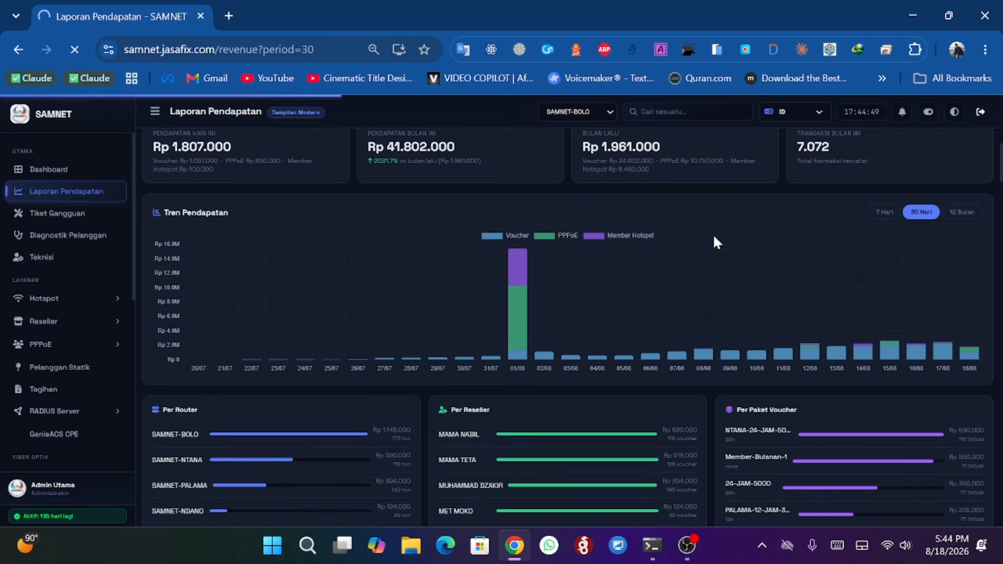
pyautogui.scroll(-5, 720, 234)
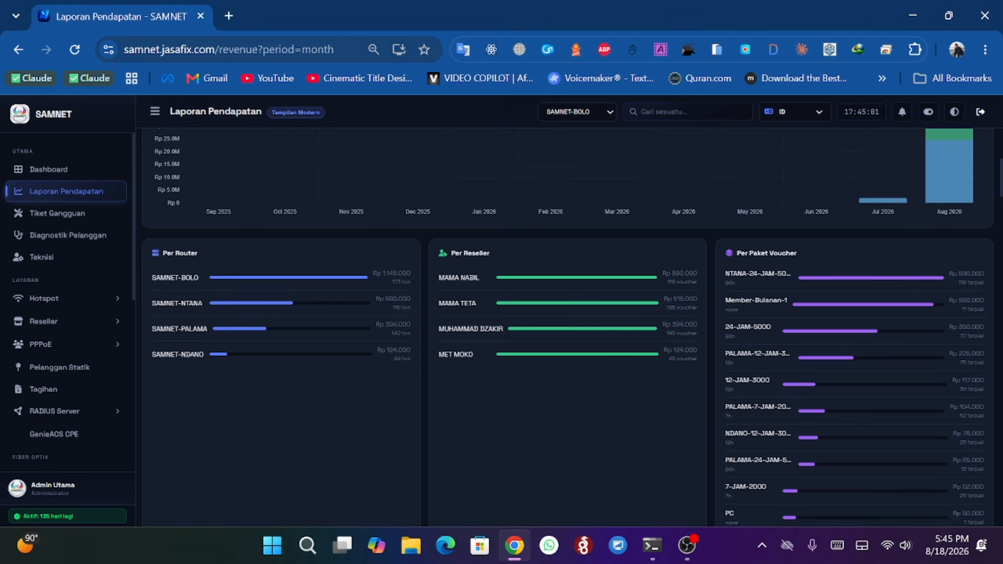
# - Examine the per-router, per-reseller and per-voucher-package breakdowns and the transaction details table
pyautogui.moveTo(382, 274); pyautogui.dragTo(403, 273)
pyautogui.click(463, 269)
pyautogui.moveTo(450, 252); pyautogui.dragTo(469, 277)
pyautogui.click(611, 264)
pyautogui.moveTo(671, 273); pyautogui.dragTo(693, 273)
pyautogui.click(683, 259)
pyautogui.moveTo(737, 253); pyautogui.dragTo(762, 253)
pyautogui.scroll(-5, 765, 337)
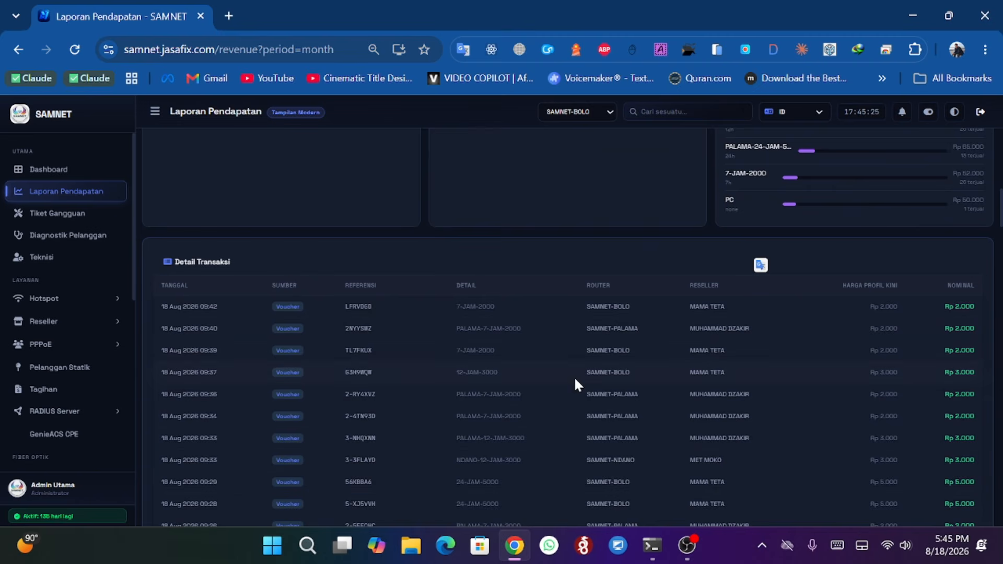
pyautogui.scroll(10, 463, 340)
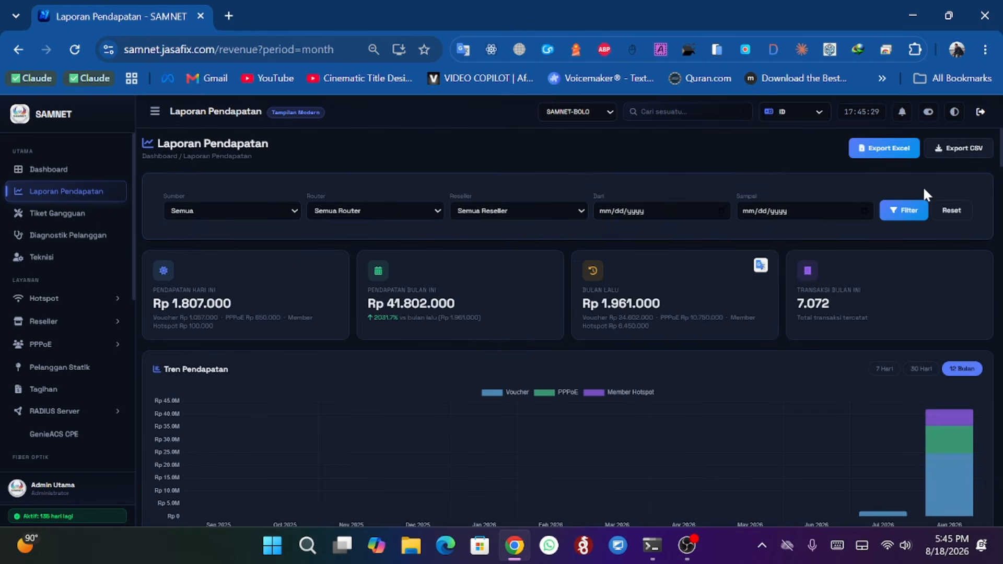
# - Export the revenue report to Excel, open the downloaded spreadsheet in Excel and enable editing
pyautogui.click(882, 155)
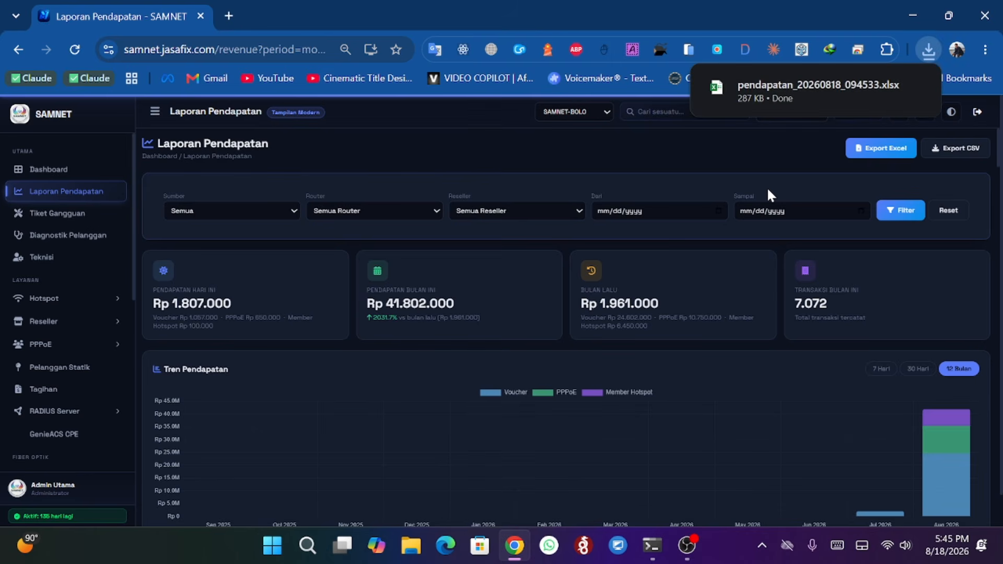
pyautogui.moveTo(785, 108)
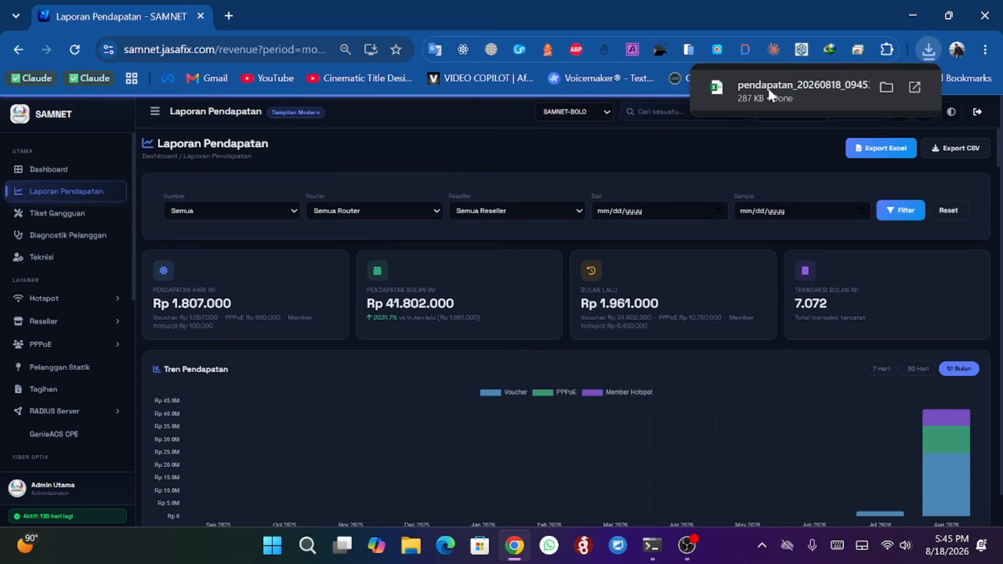
pyautogui.click(770, 94)
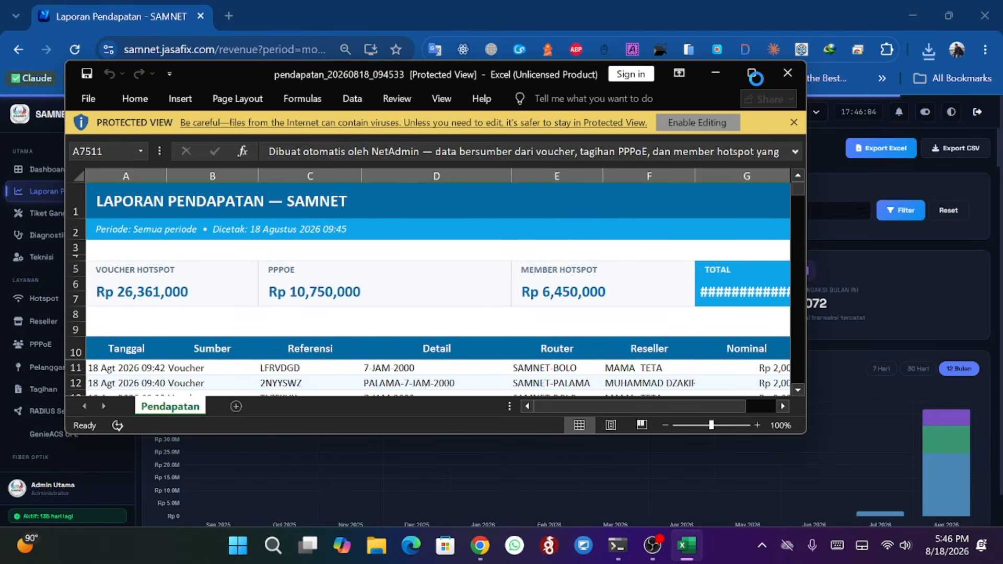
pyautogui.click(705, 125)
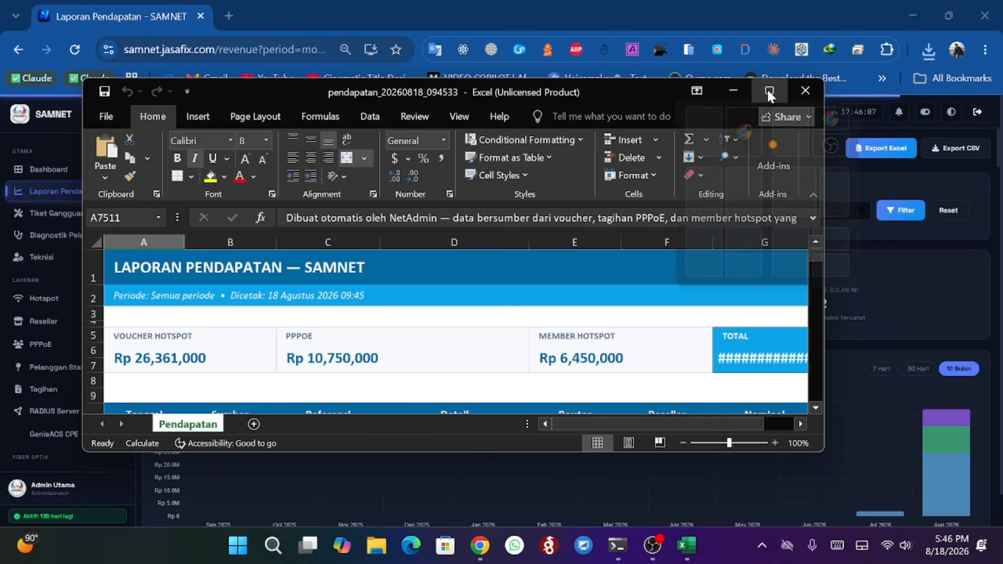
# - Maximize the exported spreadsheet and widen column G so the TOTAL figure displays fully
pyautogui.click(768, 93)
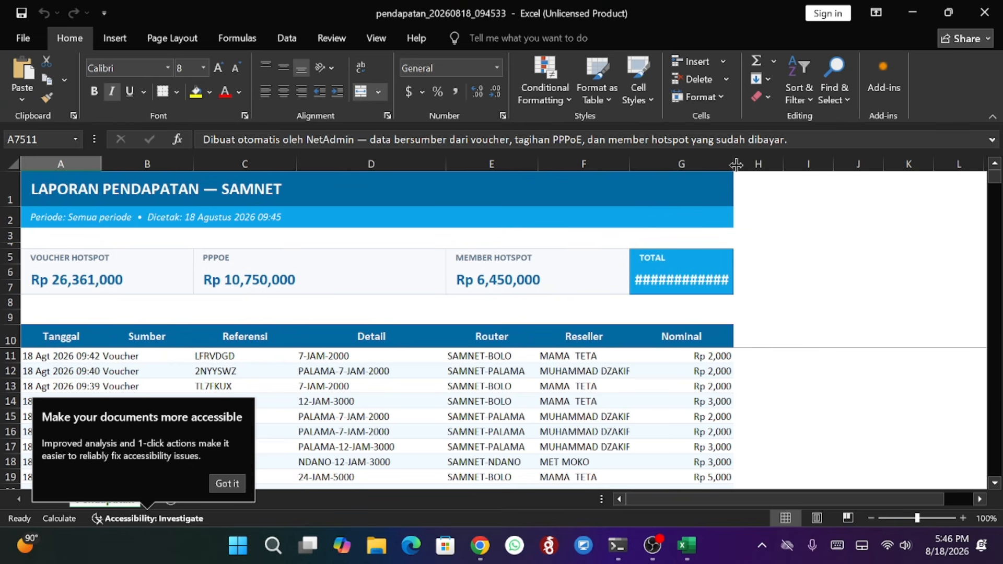
pyautogui.moveTo(735, 166); pyautogui.dragTo(759, 167)
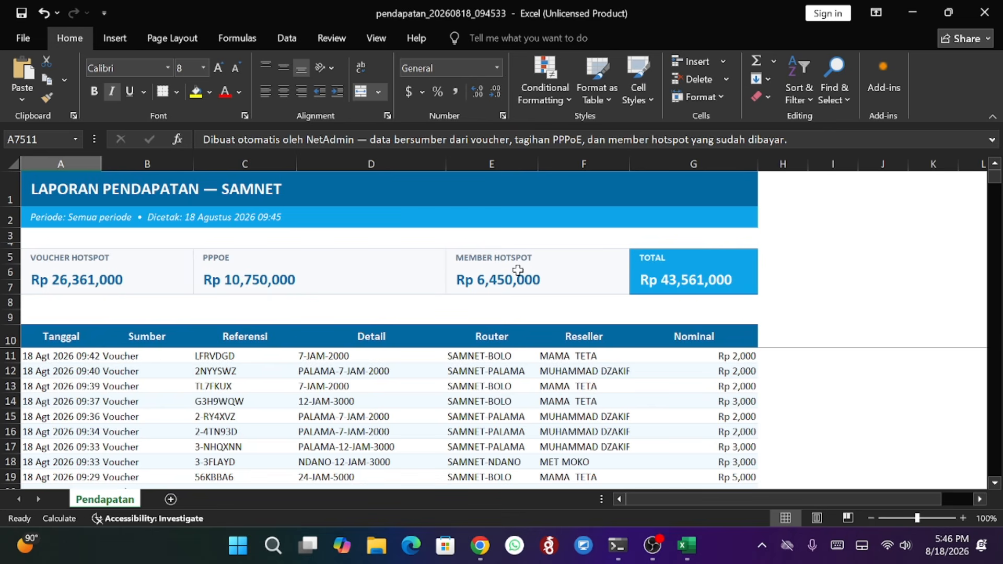
# - Scroll through the exported transaction rows, then close the workbook without saving
pyautogui.scroll(-8, 345, 386)
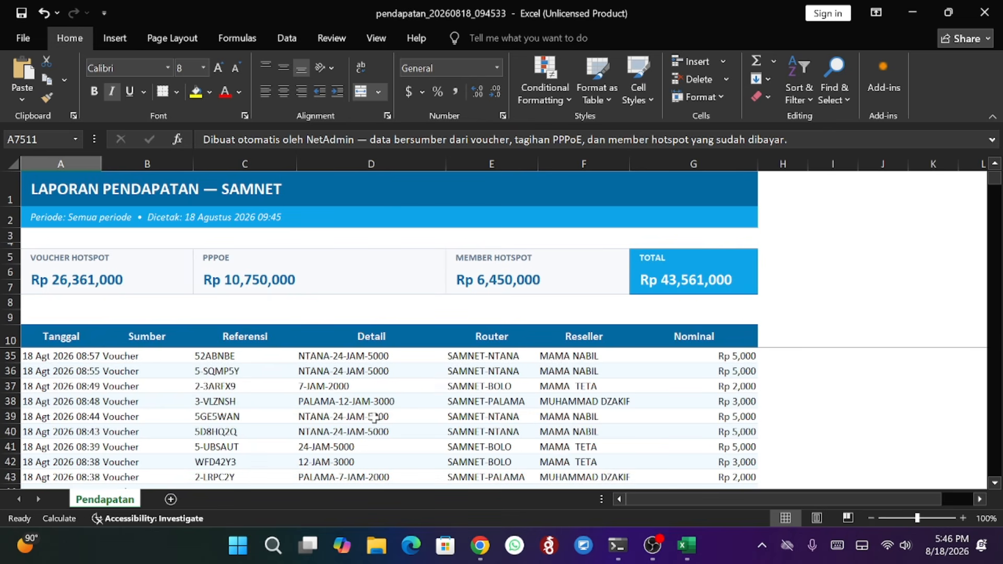
pyautogui.scroll(-13, 232, 405)
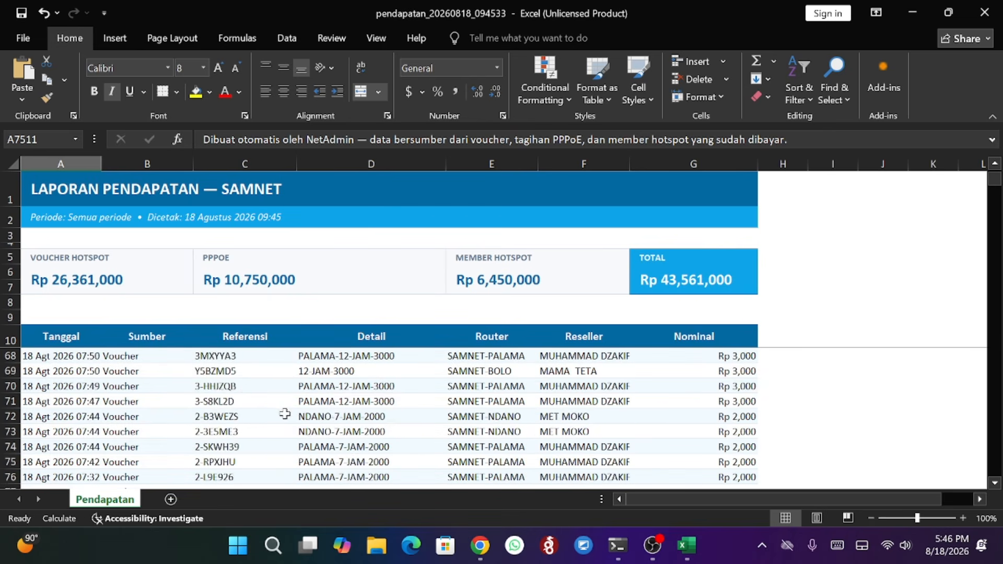
pyautogui.scroll(-8, 245, 392)
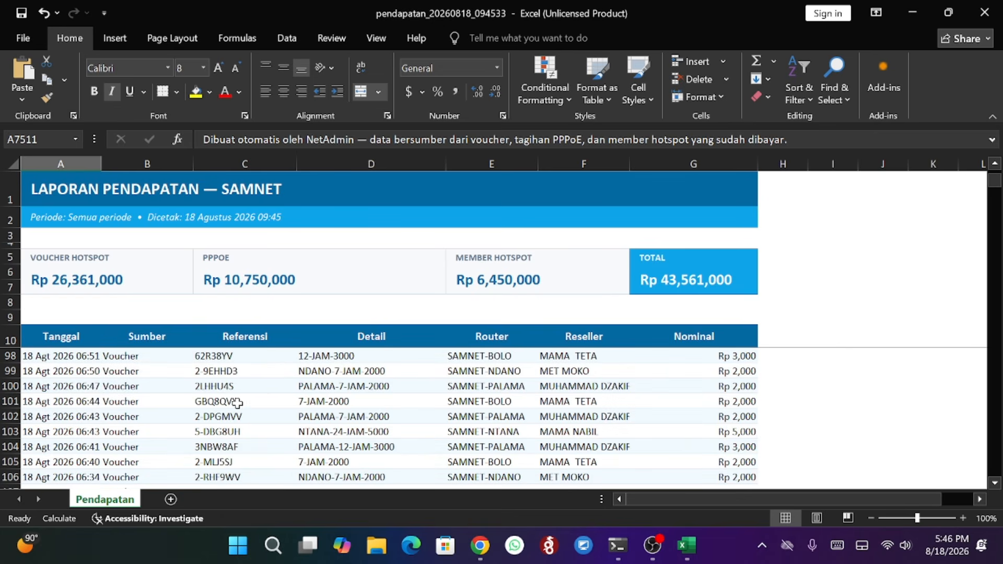
pyautogui.scroll(-3, 431, 403)
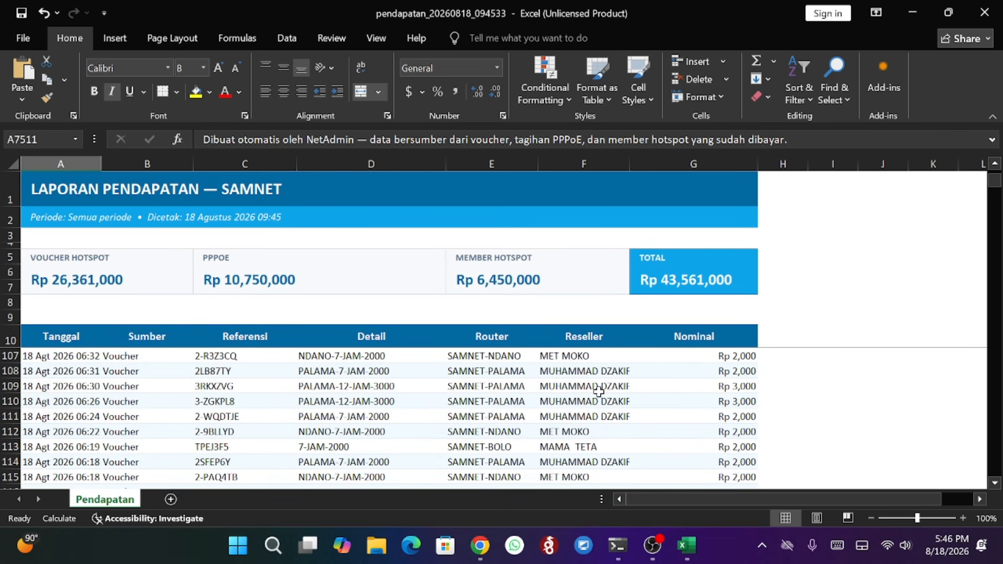
pyautogui.click(984, 13)
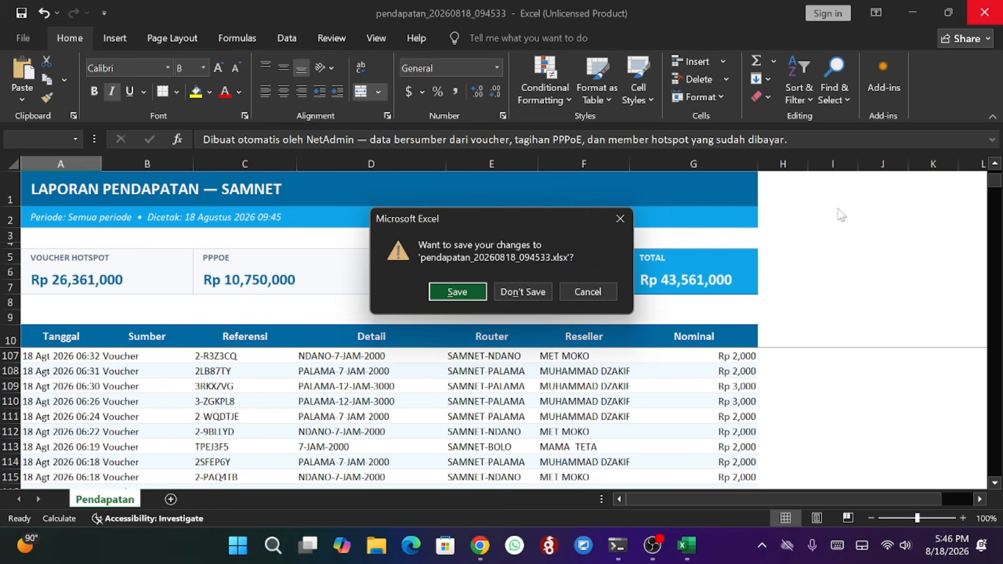
pyautogui.click(543, 290)
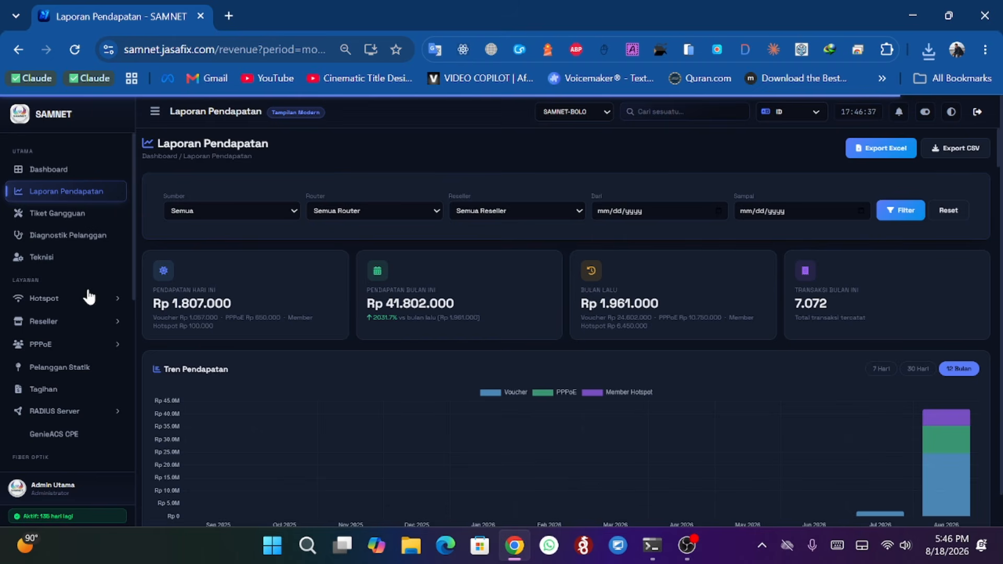
# - Open the Tiket Gangguan trouble-ticket page from the sidebar
pyautogui.scroll(-5, 83, 298)
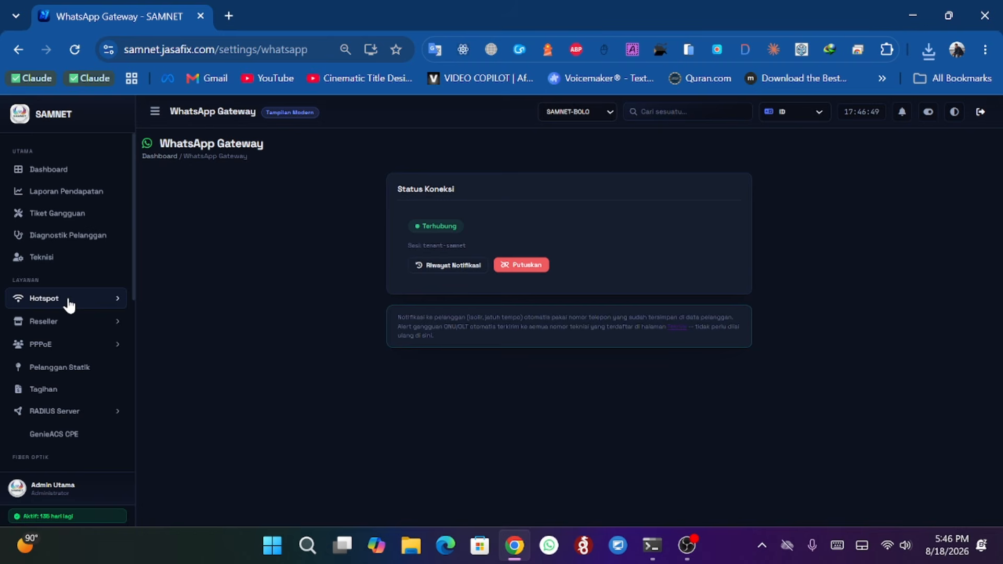
pyautogui.click(66, 174)
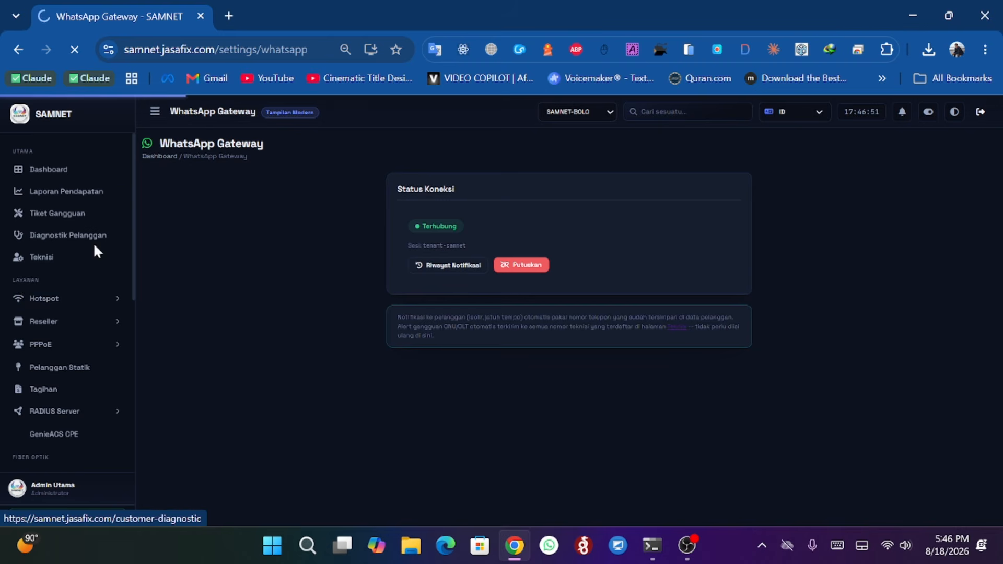
pyautogui.click(66, 191)
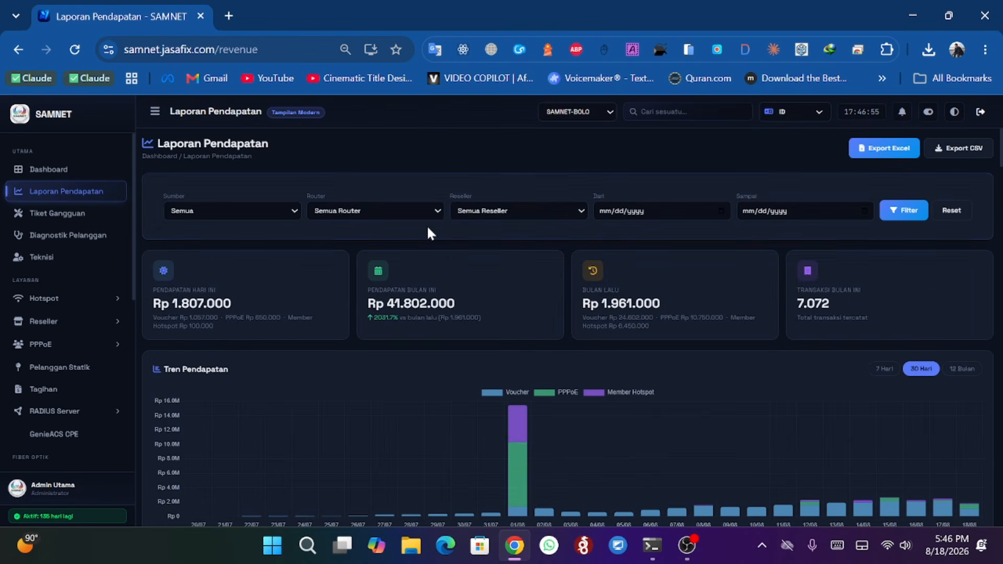
pyautogui.click(70, 214)
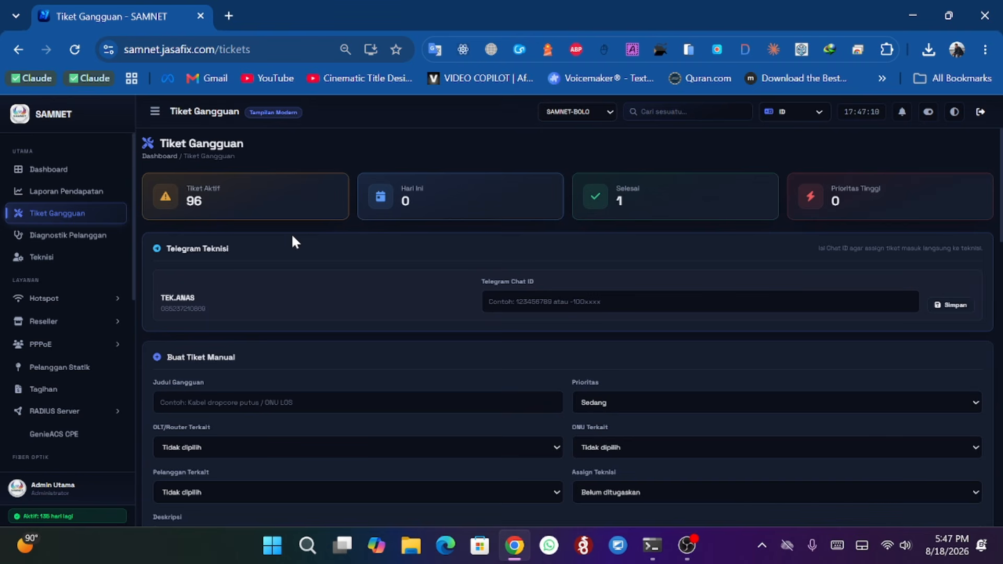
# - Browse the router selector and the manual ticket's Prioritas options without changing them
pyautogui.click(575, 111)
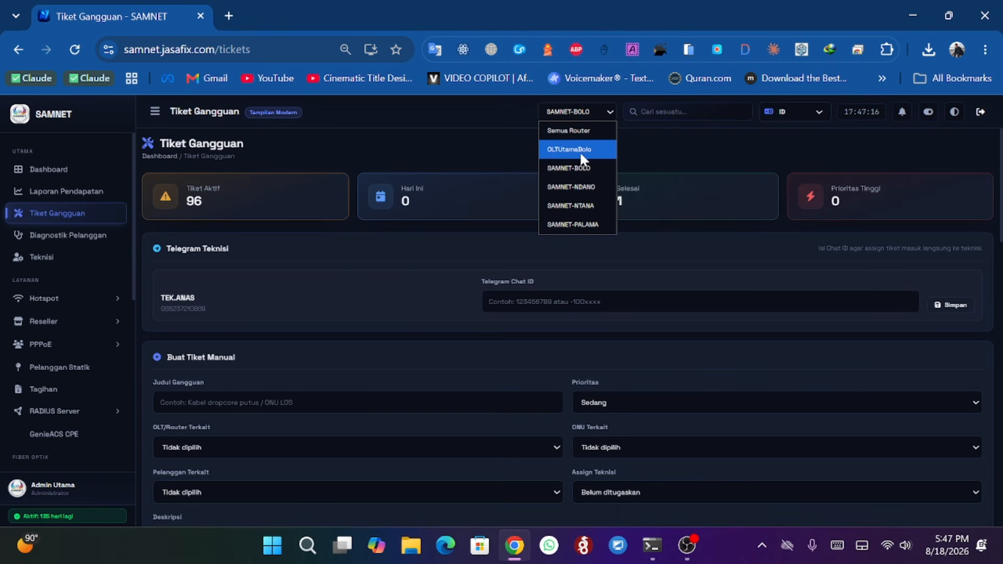
pyautogui.click(399, 143)
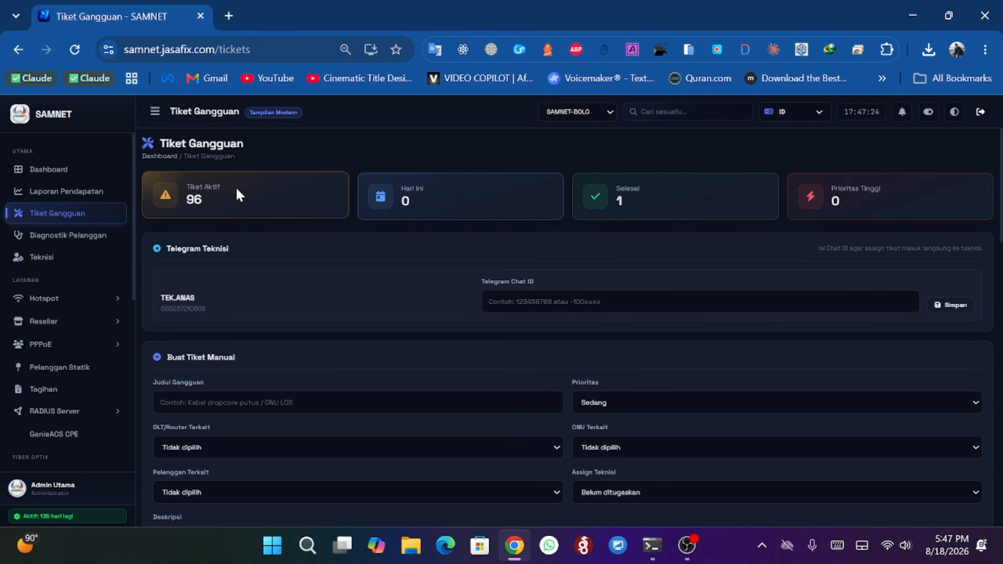
pyautogui.click(629, 407)
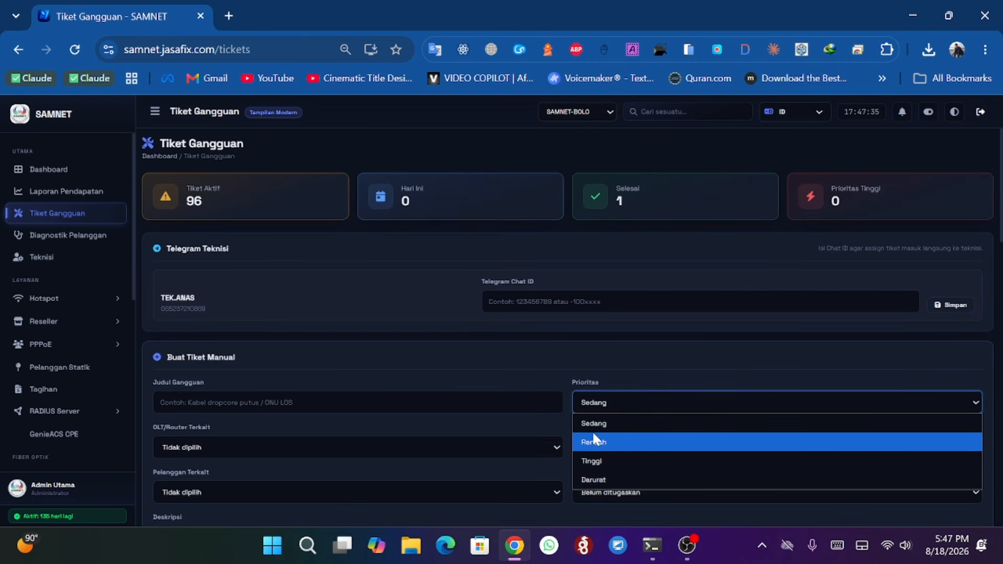
pyautogui.click(495, 359)
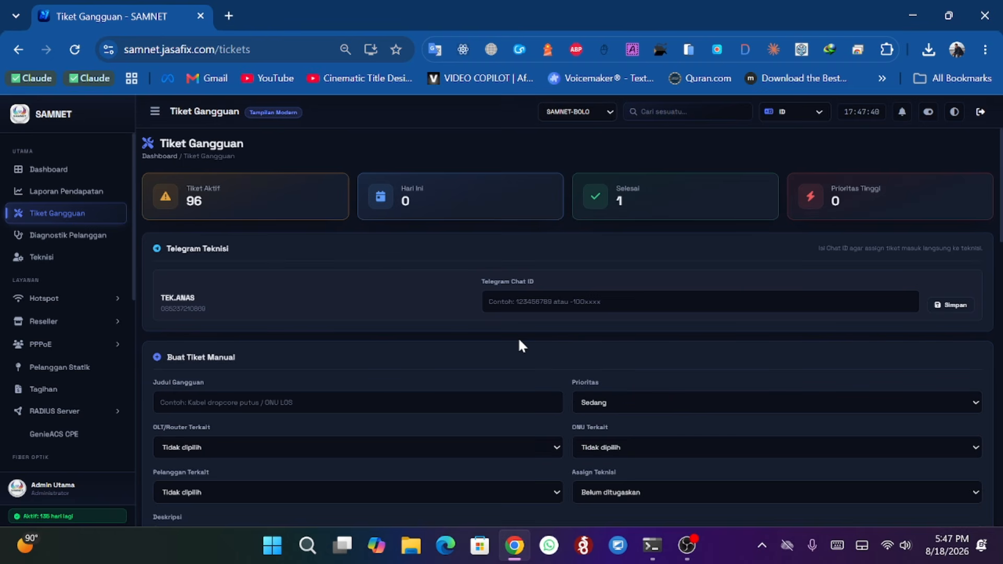
pyautogui.click(602, 399)
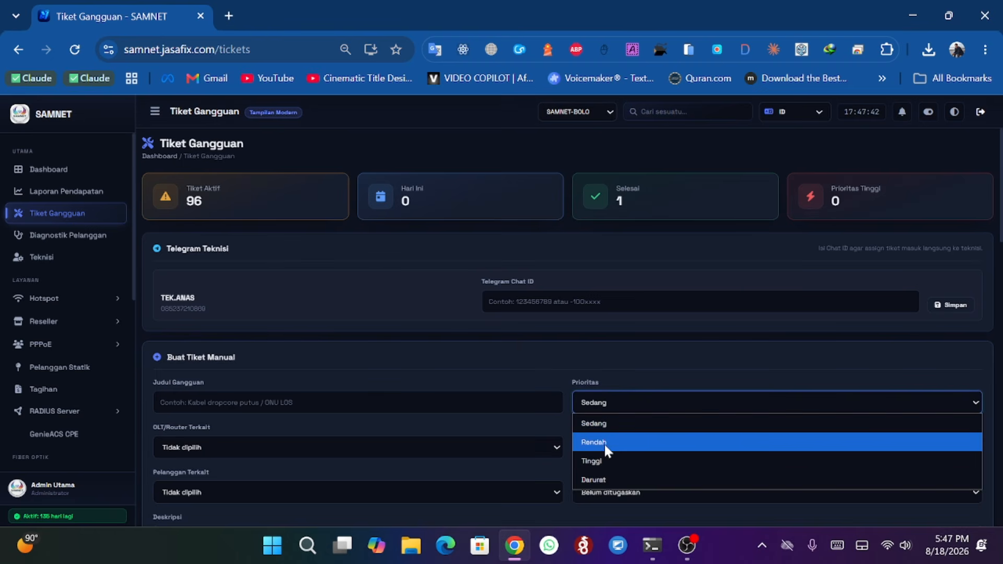
pyautogui.click(500, 349)
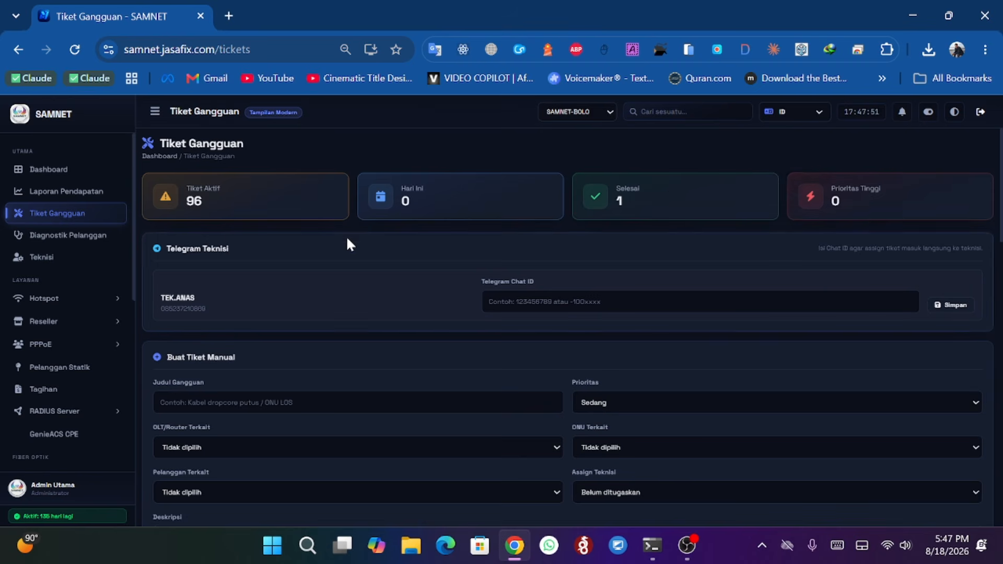
# - Assign the new manual ticket to the listed technician in Assign Teknisi
pyautogui.scroll(-1, 347, 241)
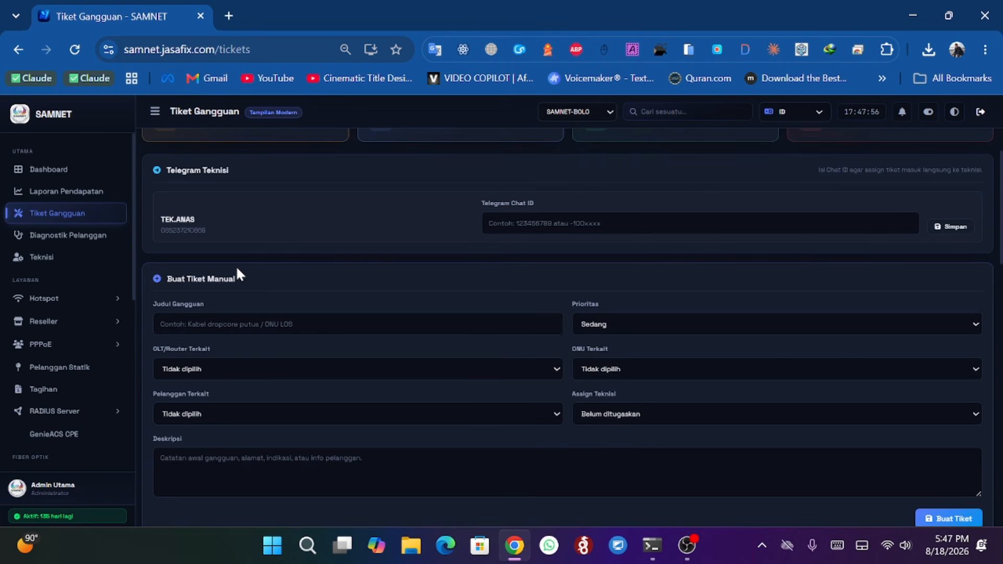
pyautogui.press('Return')
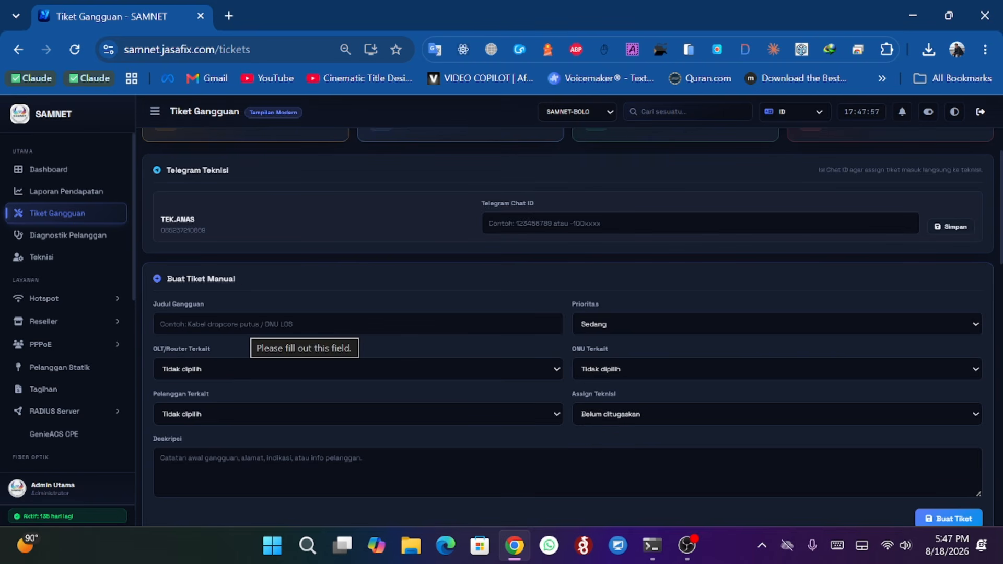
pyautogui.click(160, 324)
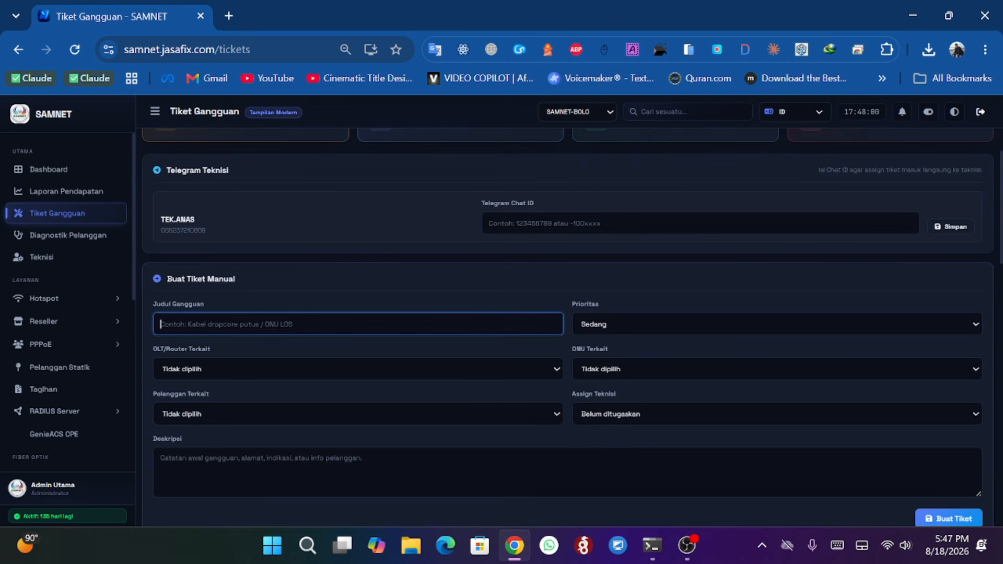
pyautogui.click(624, 415)
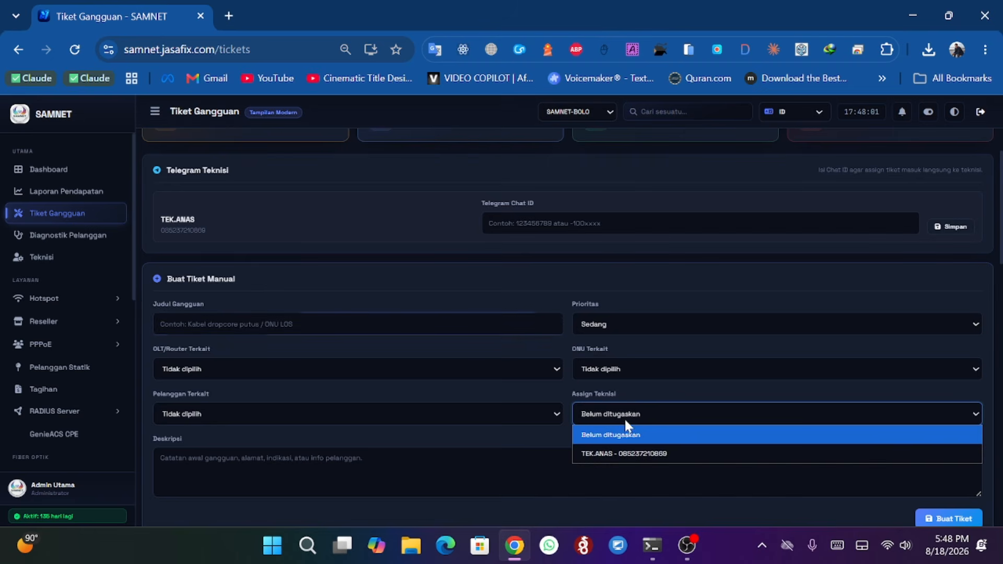
pyautogui.click(629, 456)
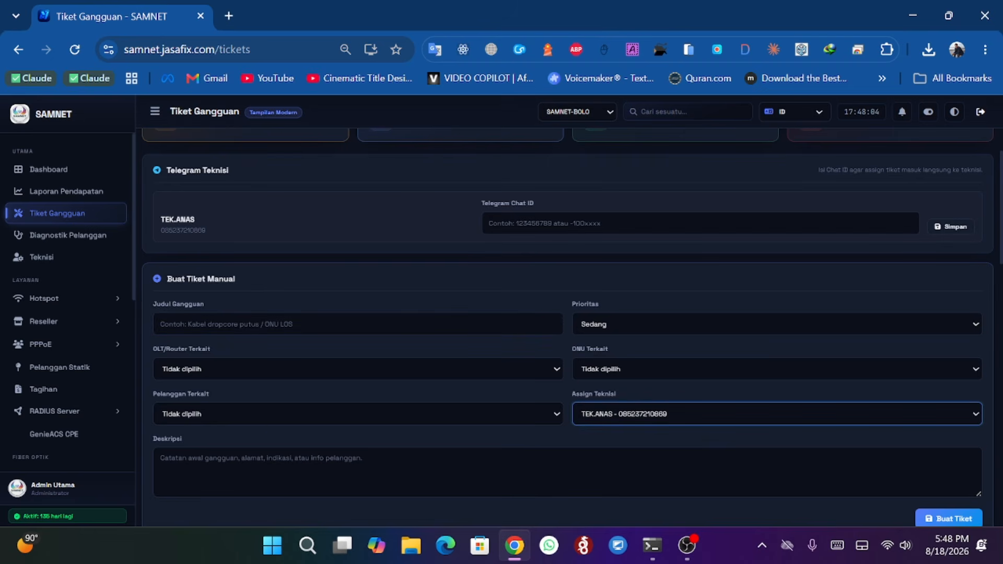
# - Link the ticket to a Bolo customer under Pelanggan Terkait and set OLT/Router Terkait to OLTUtamaBolo (OLT)
pyautogui.click(256, 413)
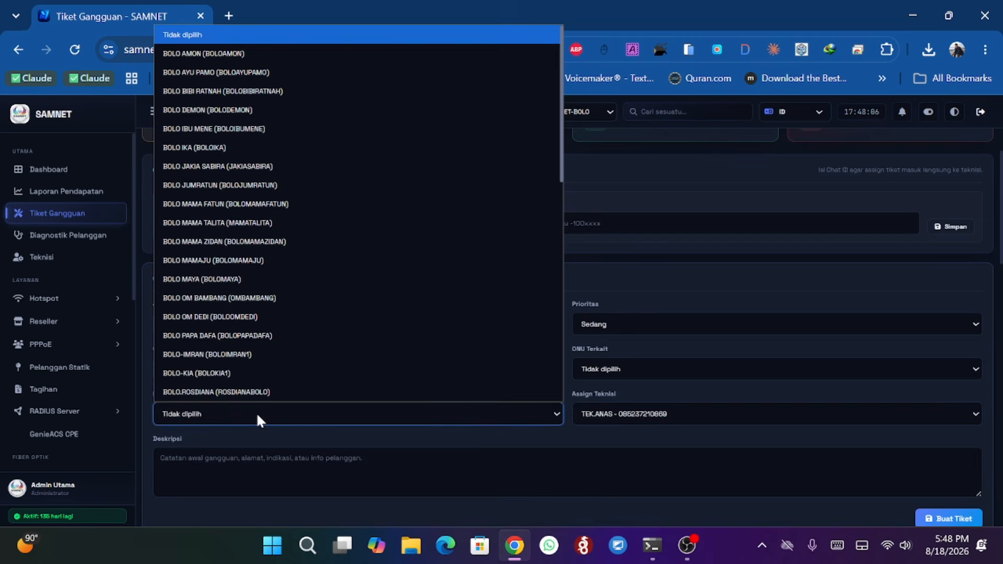
pyautogui.click(247, 188)
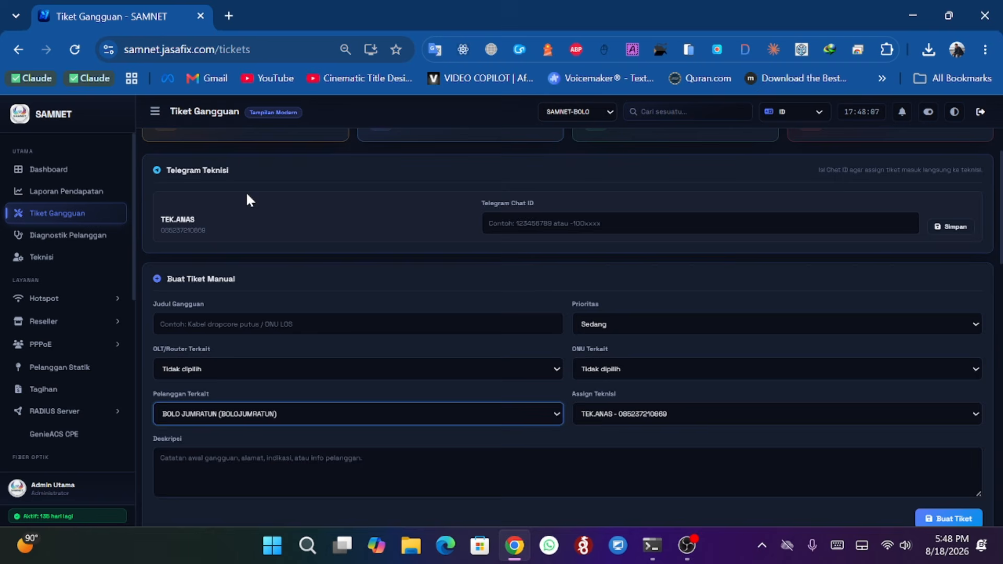
pyautogui.click(231, 370)
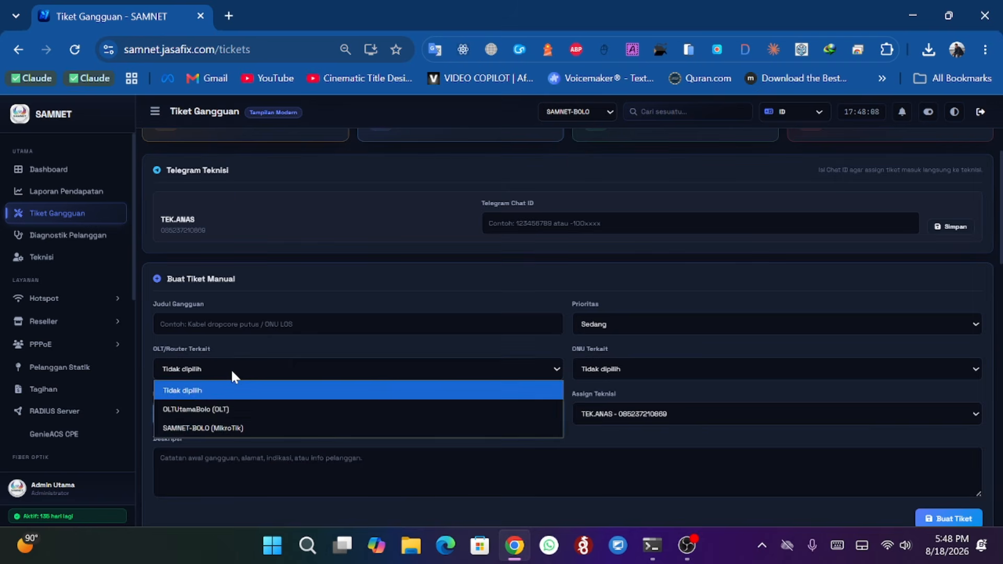
pyautogui.click(220, 409)
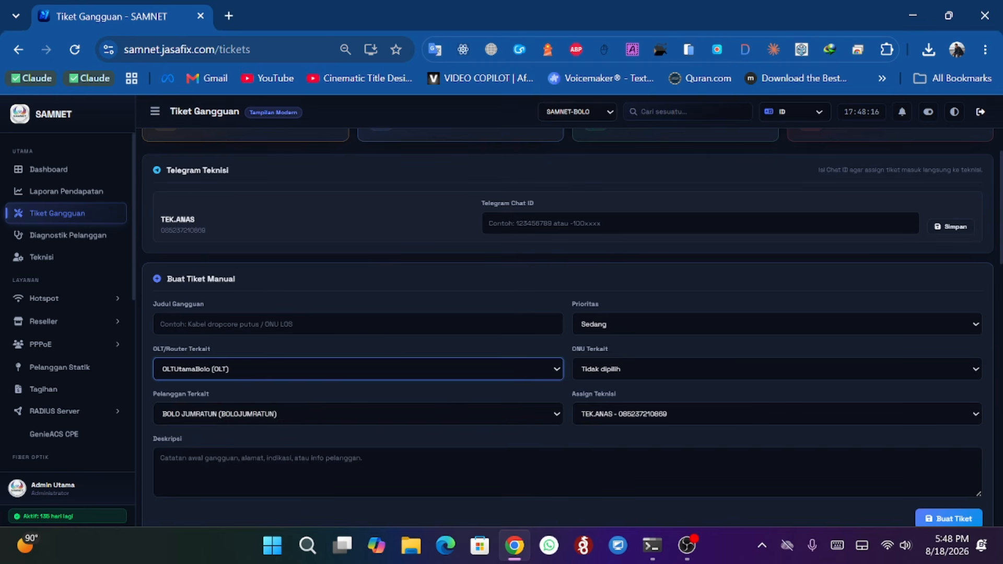
# - Enter the ticket title router pelanggan mati
pyautogui.press('Return')
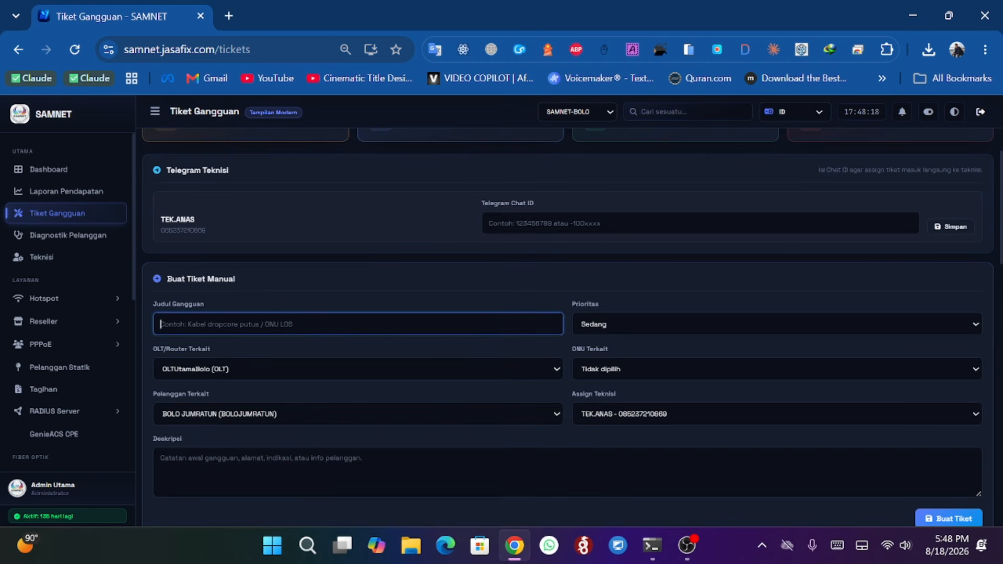
pyautogui.write('router pelangg')
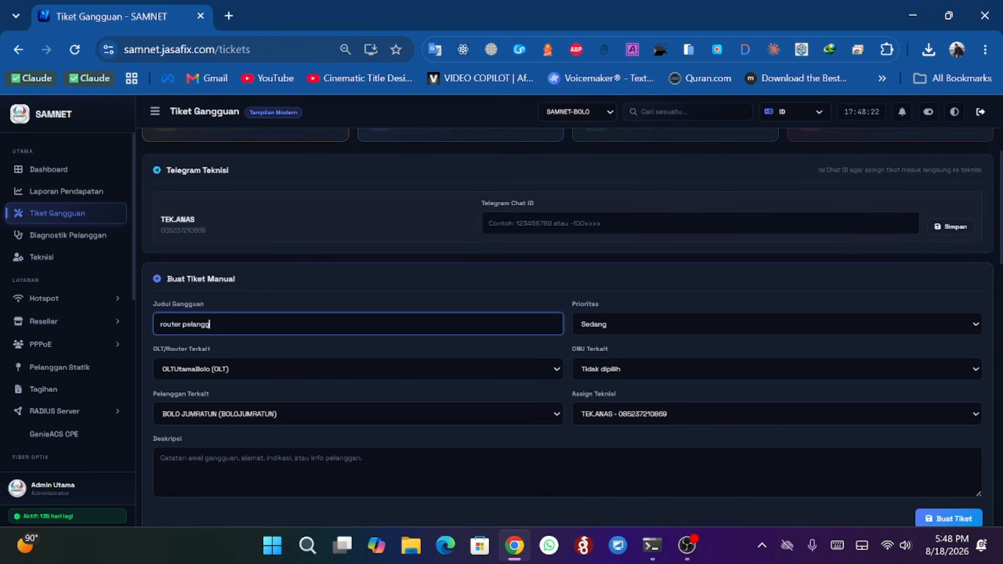
pyautogui.write('an mati')
# - Review the Prioritas and ONU Terkait options, leaving them unchanged, and scroll down to the ticket list
pyautogui.click(597, 322)
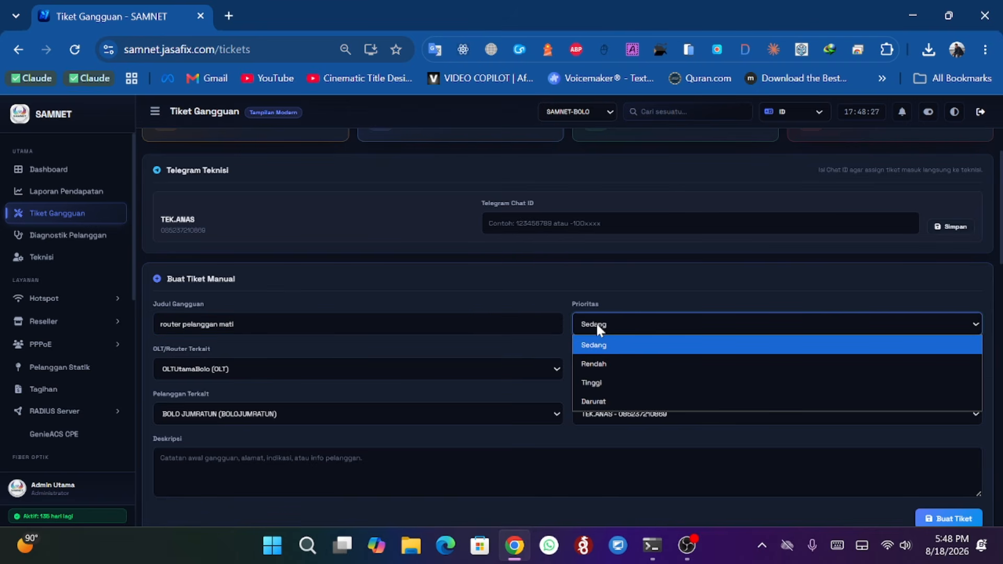
pyautogui.click(519, 282)
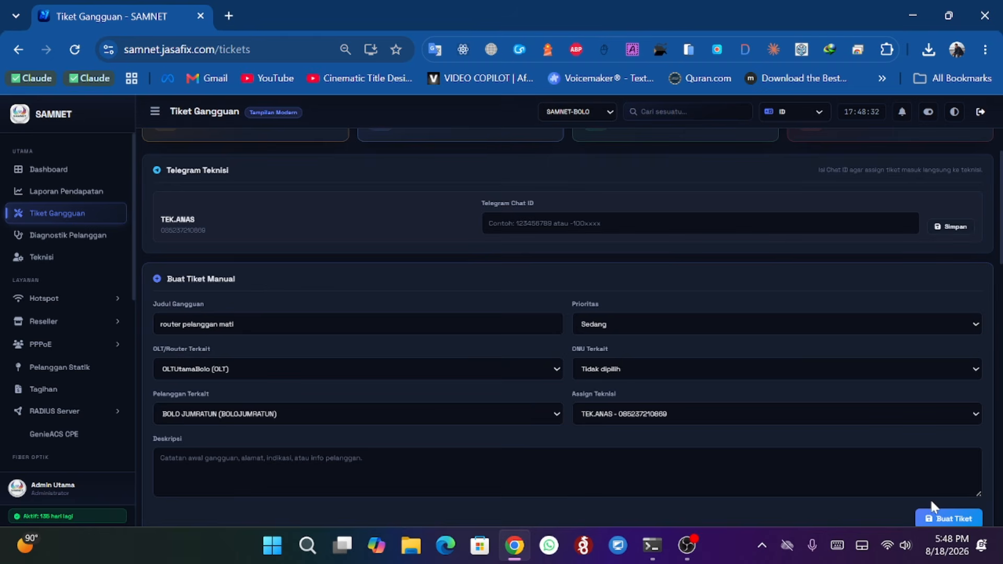
pyautogui.click(603, 372)
pyautogui.click(485, 343)
pyautogui.click(617, 370)
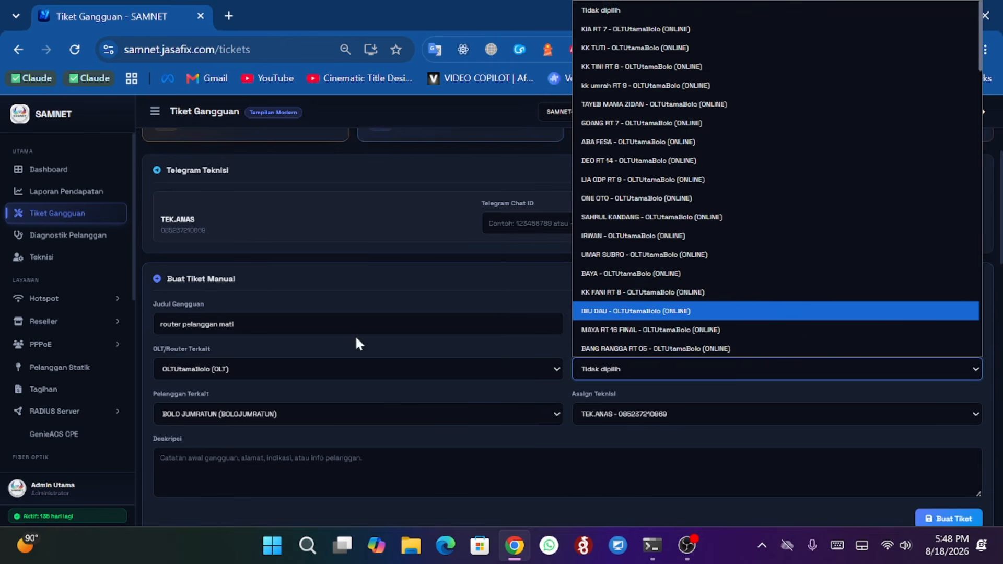
pyautogui.click(169, 394)
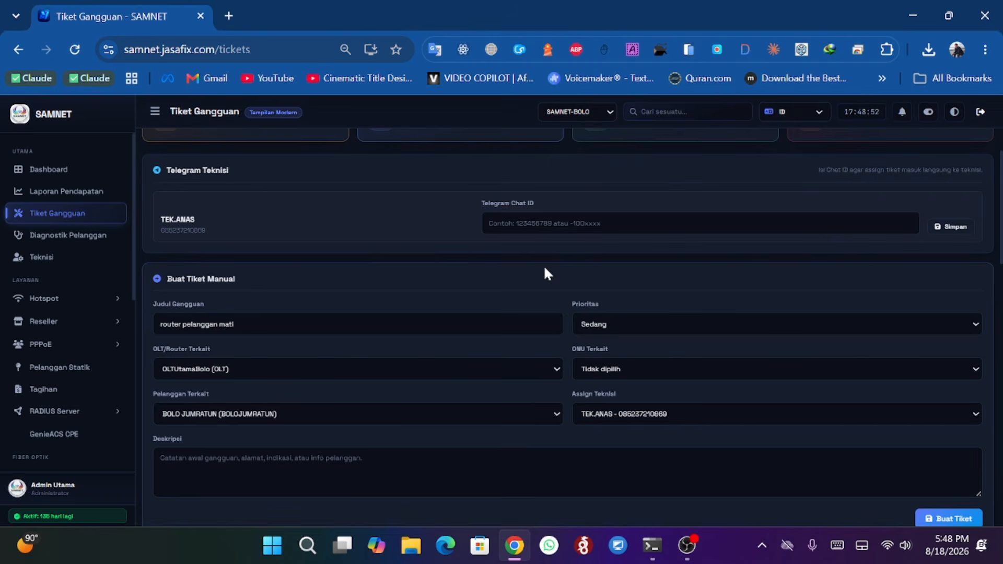
pyautogui.scroll(-3, 534, 246)
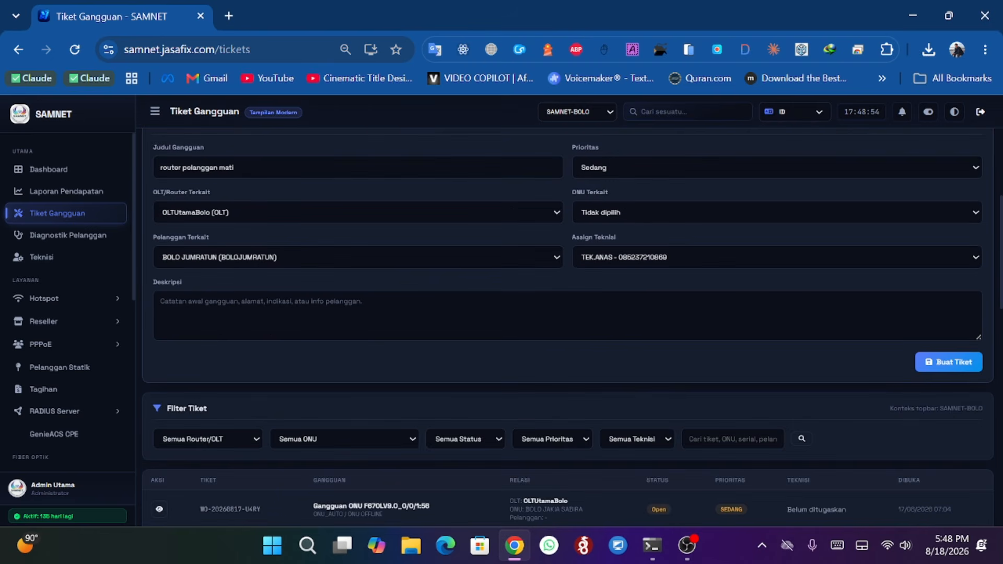
pyautogui.scroll(-3, 481, 315)
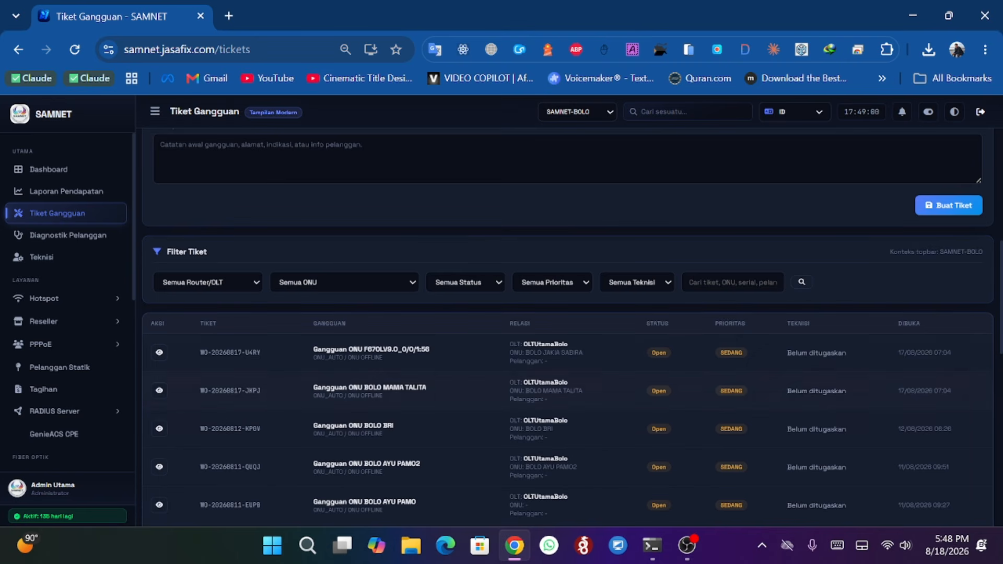
# - Open the first ticket's detail page, look through the technician options without choosing one, and go back to the ticket list
pyautogui.scroll(-3, 675, 344)
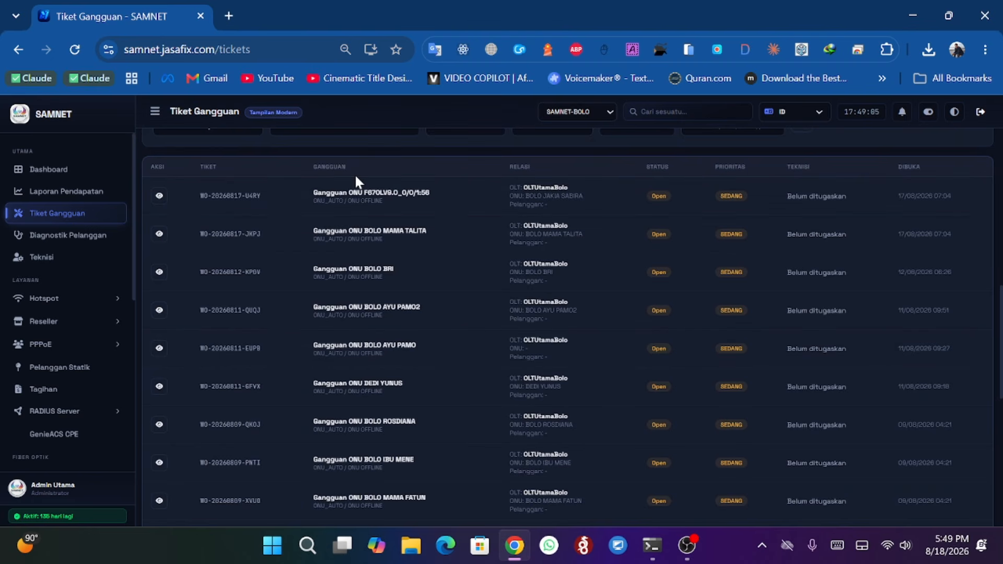
pyautogui.click(159, 196)
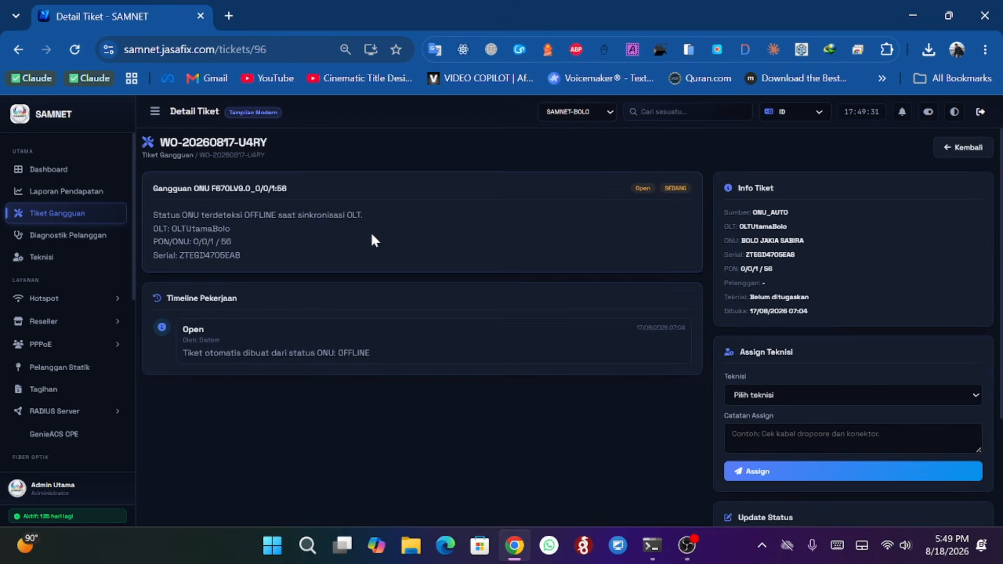
pyautogui.scroll(-3, 529, 258)
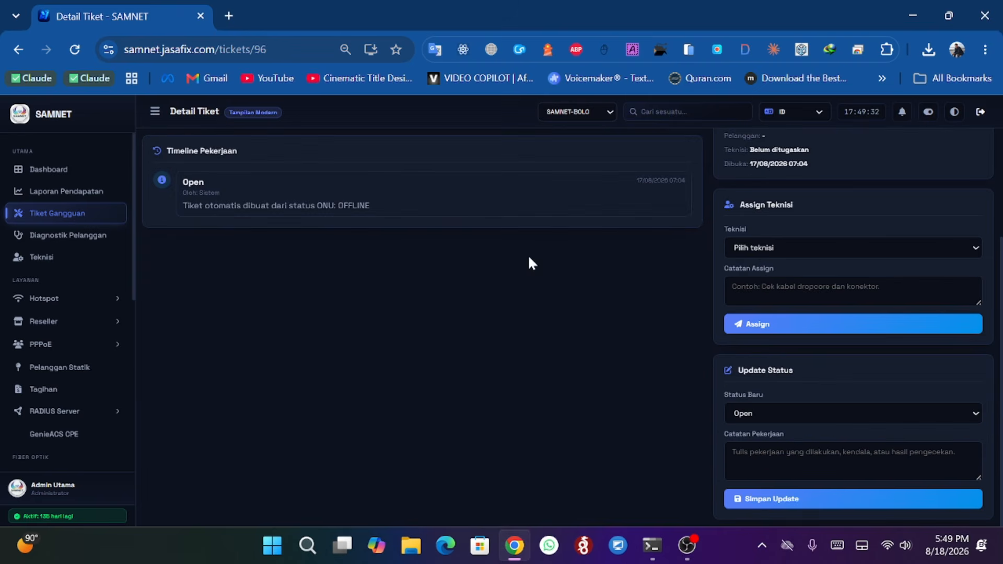
pyautogui.click(750, 250)
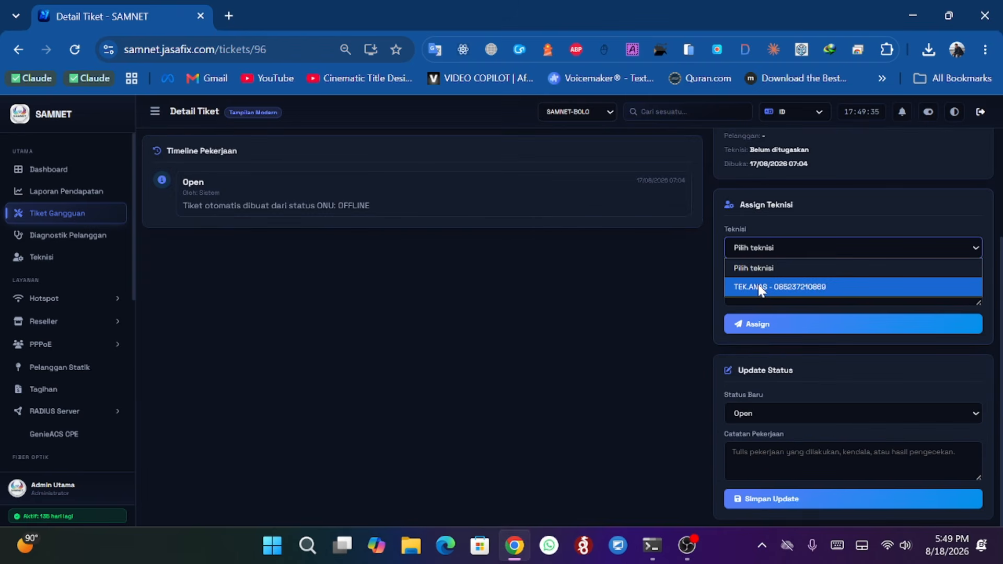
pyautogui.click(469, 262)
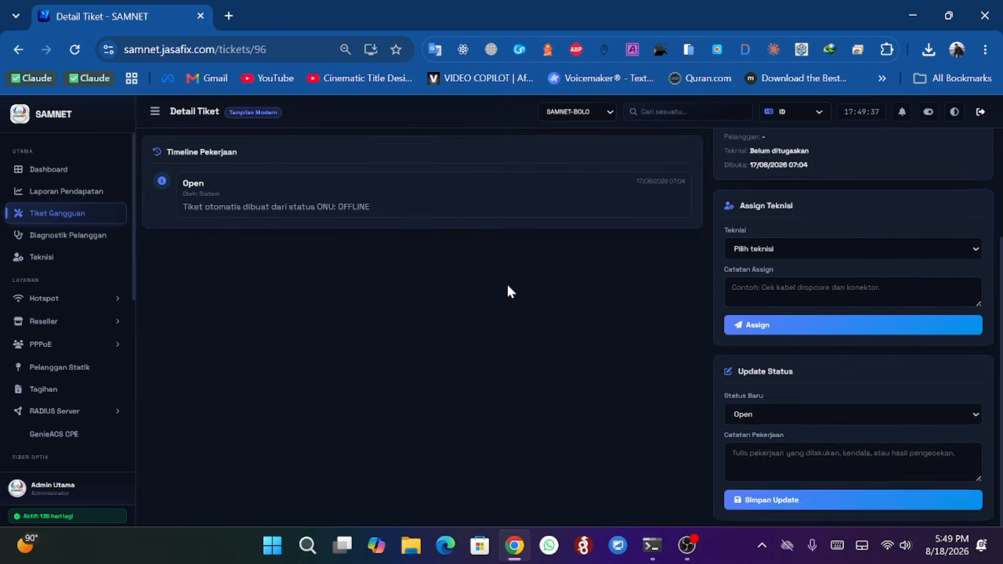
pyautogui.scroll(3, 506, 283)
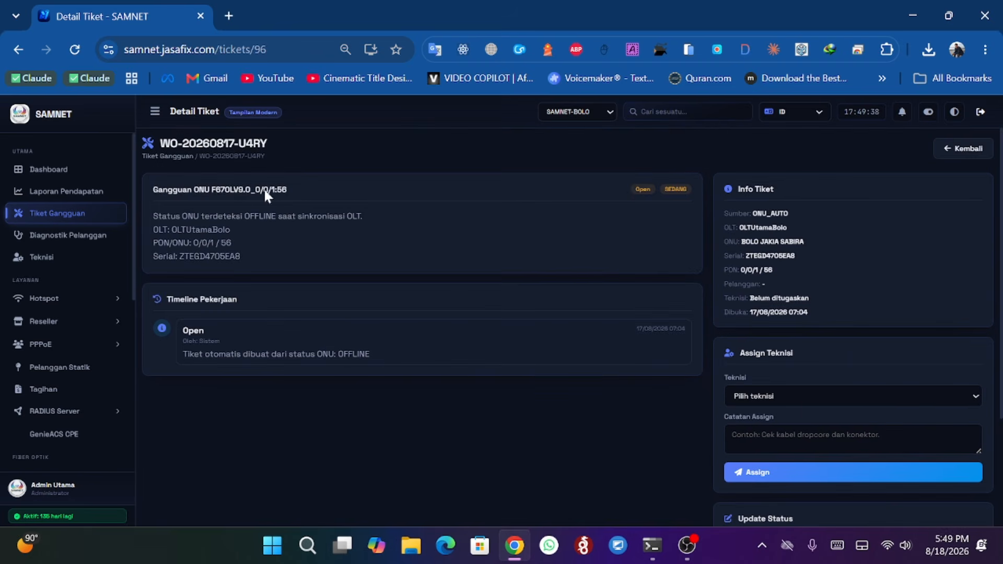
pyautogui.click(23, 46)
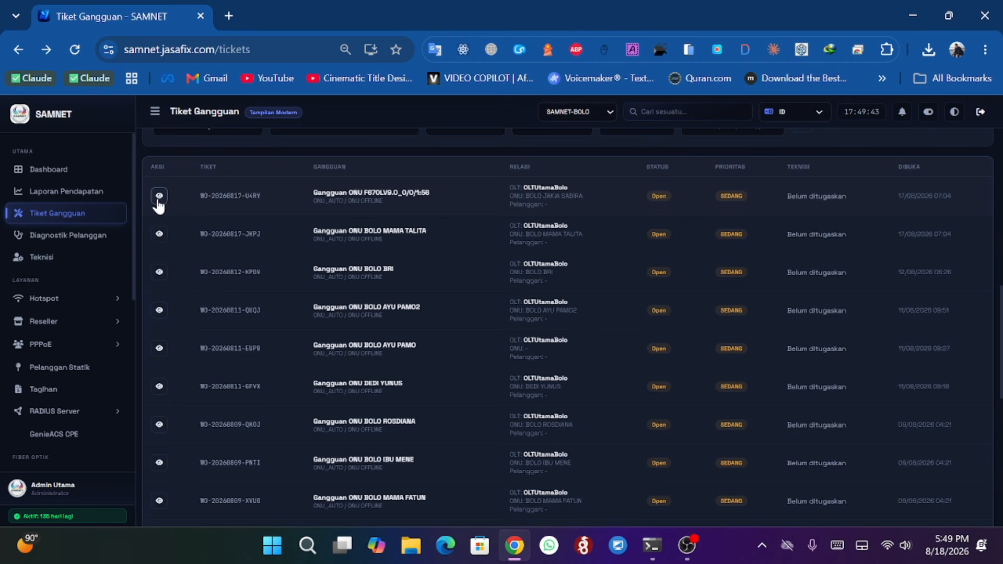
# - Open the second ticket's detail page and choose the listed technician in Assign Teknisi
pyautogui.click(159, 235)
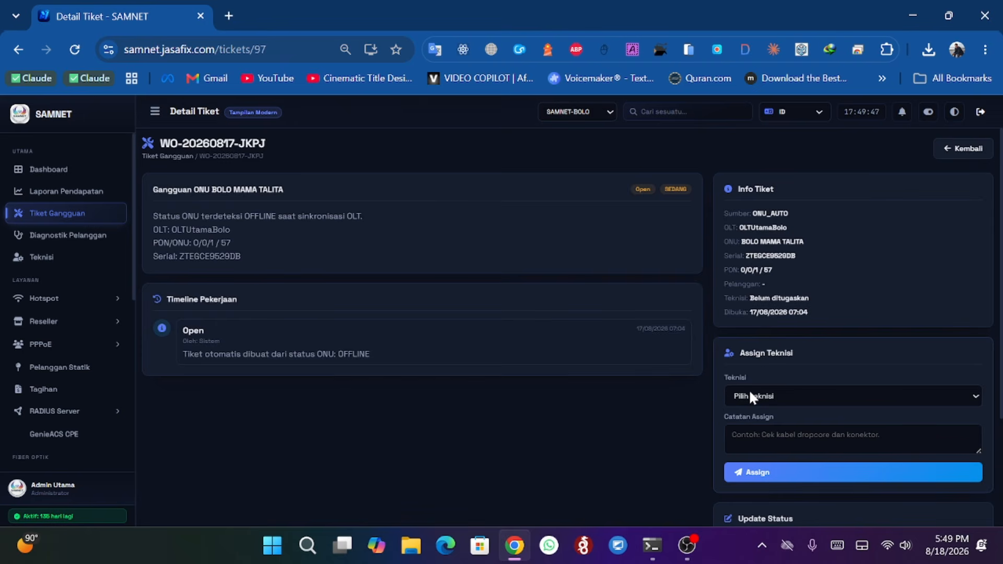
pyautogui.click(751, 397)
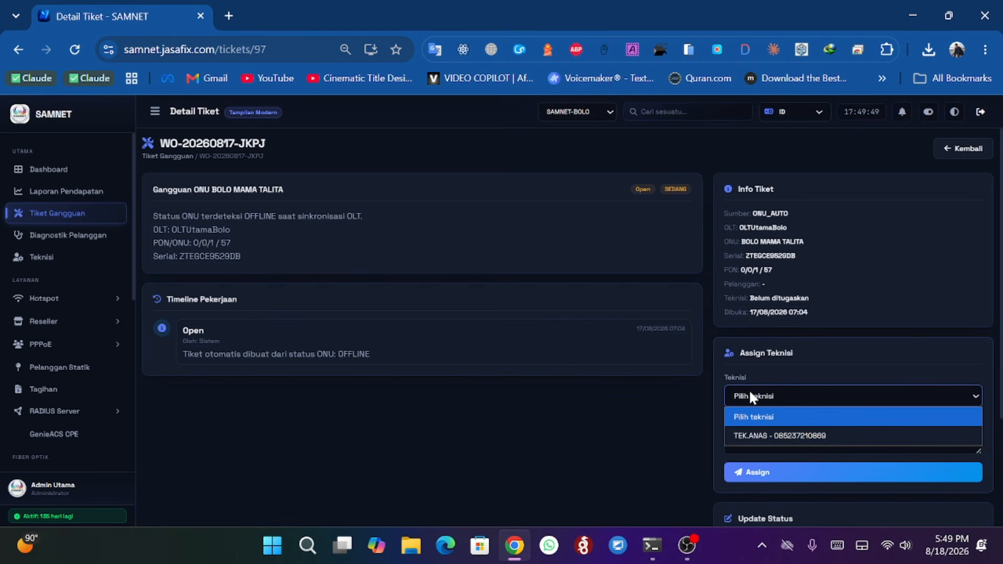
pyautogui.click(763, 437)
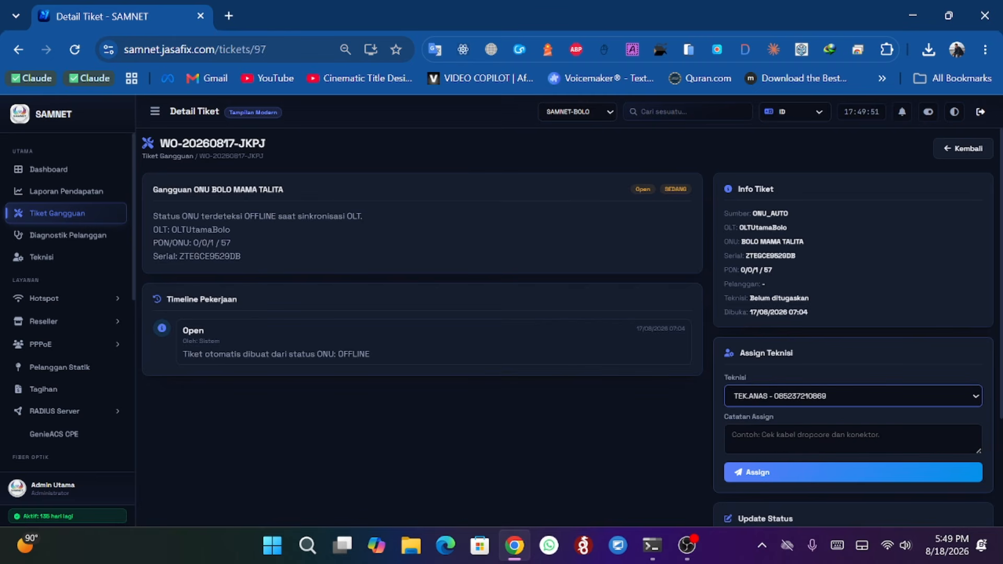
pyautogui.scroll(-2, 741, 387)
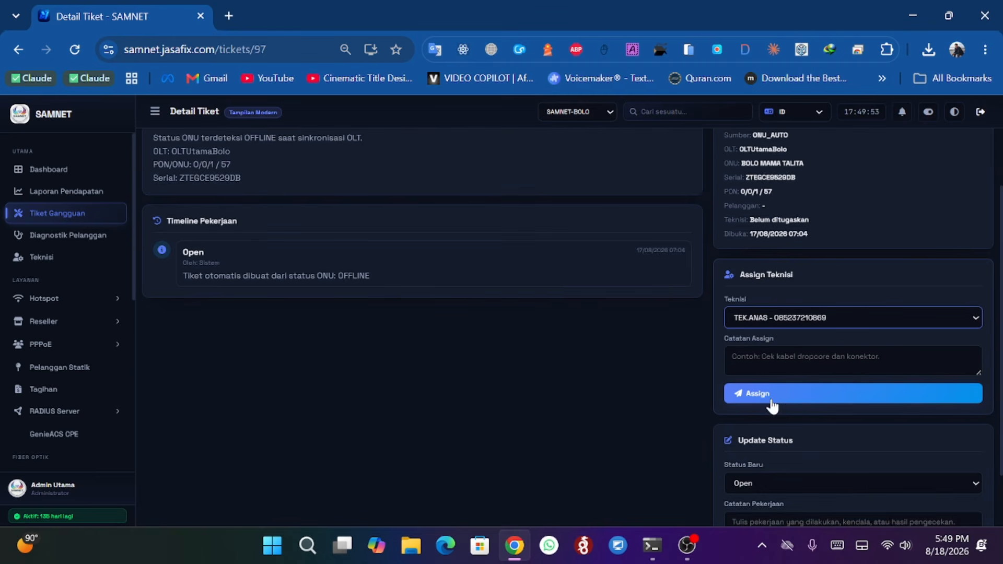
pyautogui.scroll(-2, 785, 404)
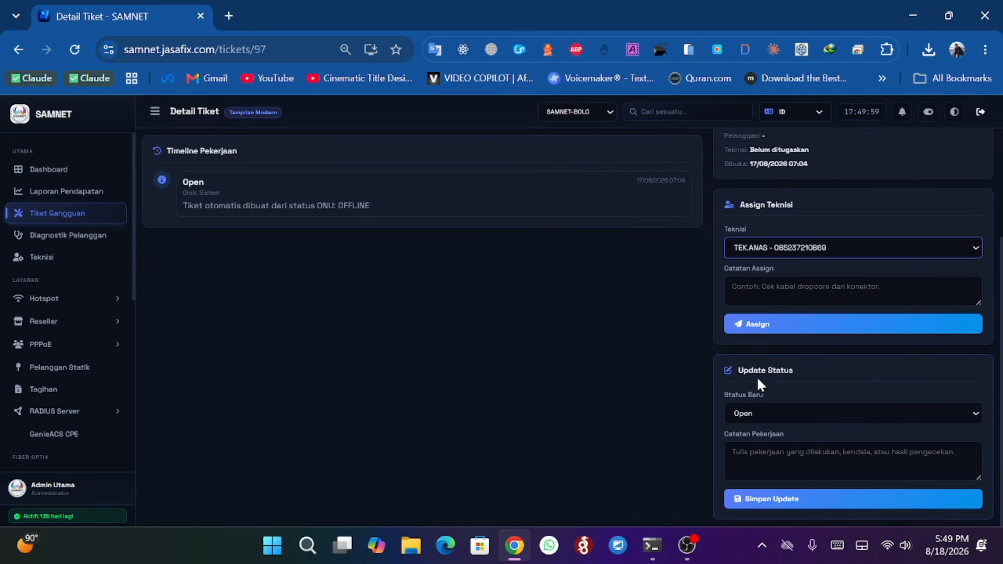
# - Review the Status Baru options without changing them and go back to the ticket list
pyautogui.click(750, 410)
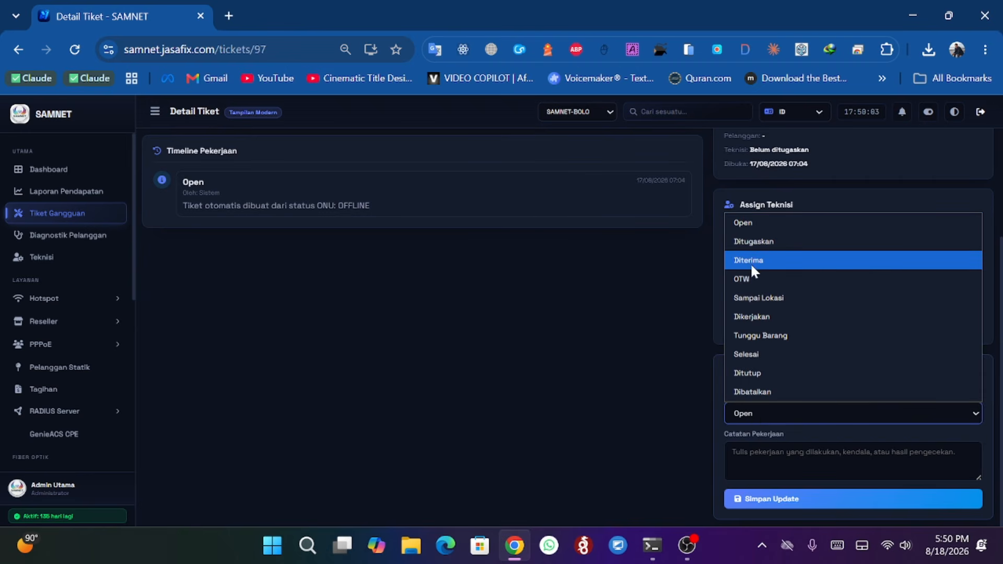
pyautogui.click(641, 341)
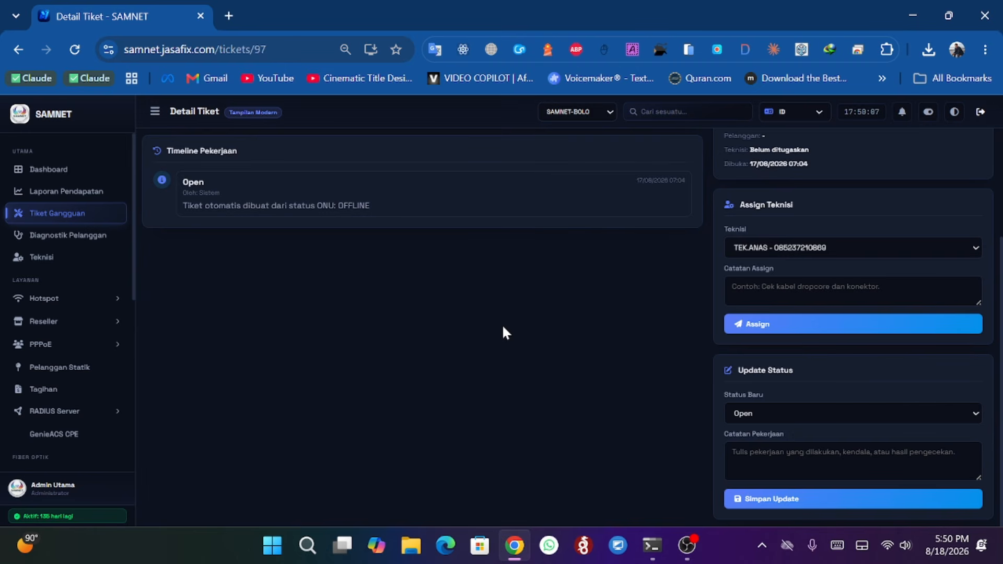
pyautogui.scroll(5, 224, 252)
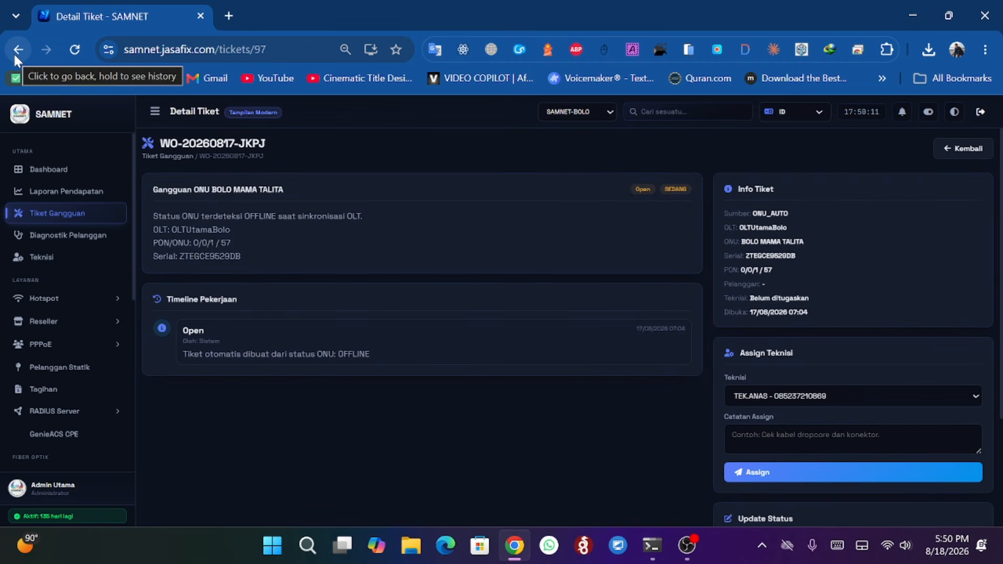
pyautogui.scroll(-2, 282, 278)
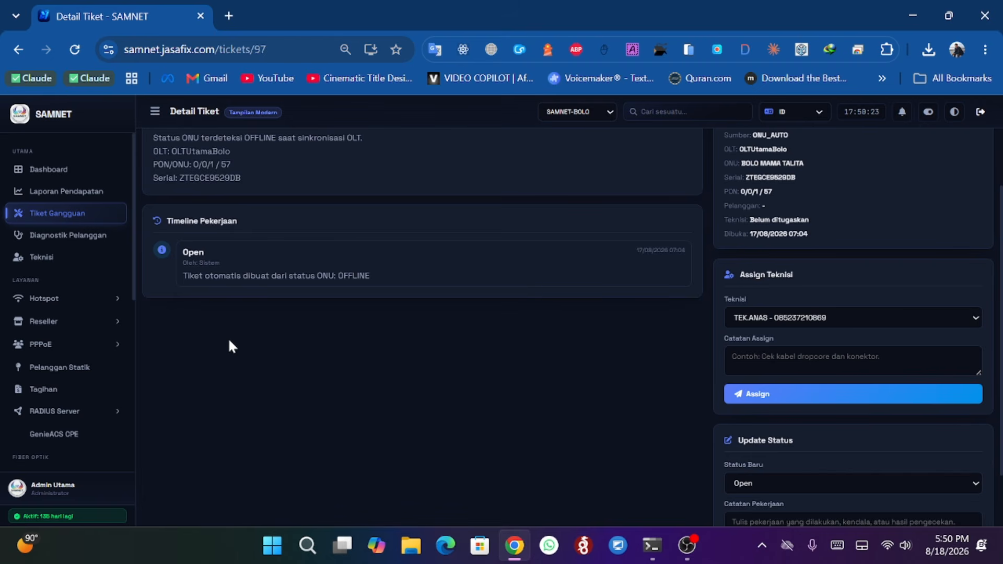
pyautogui.scroll(2, 229, 341)
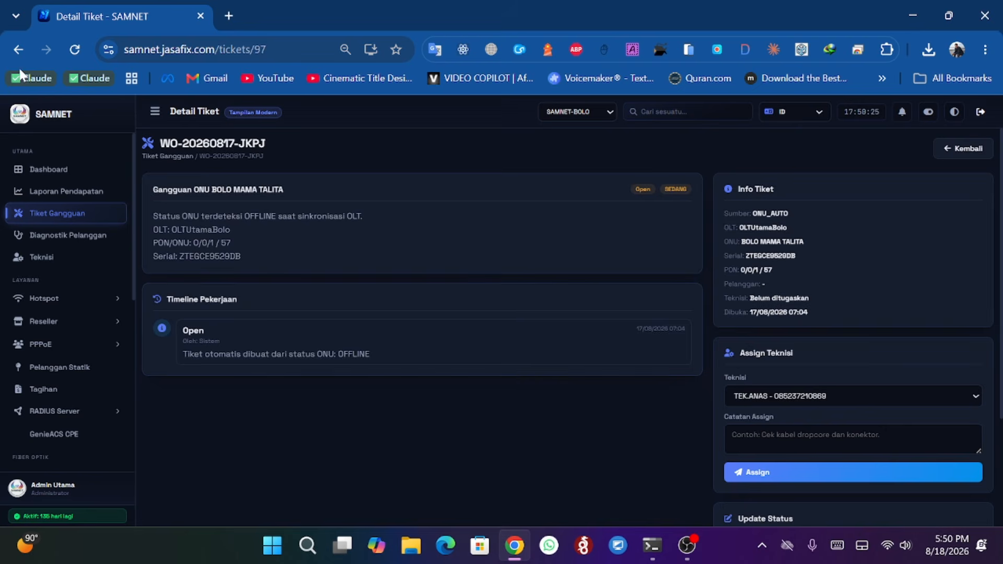
pyautogui.click(18, 49)
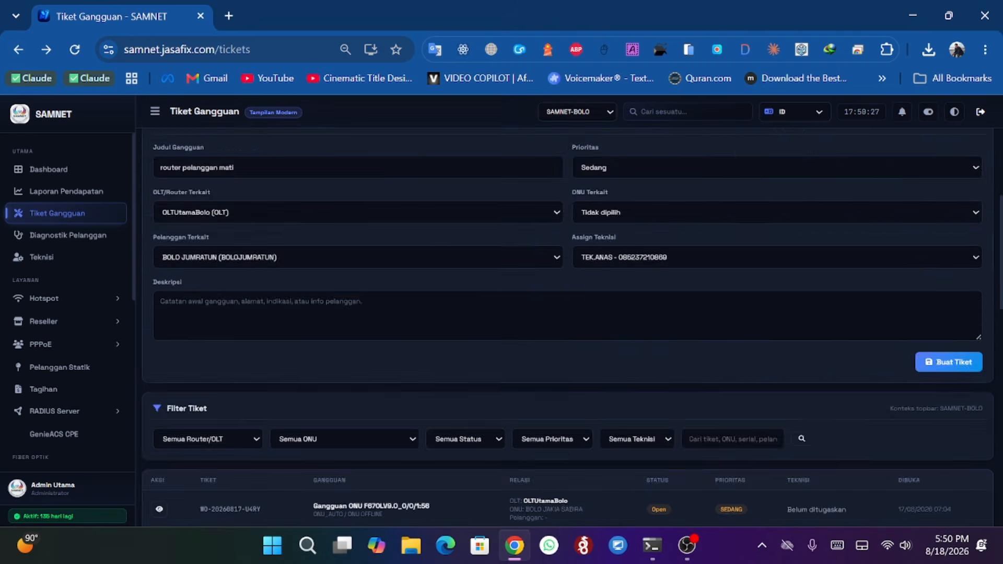
# - Run a network diagnosis in Diagnostik Pelanggan for the first PPPoE customer in the list
pyautogui.scroll(1, 378, 299)
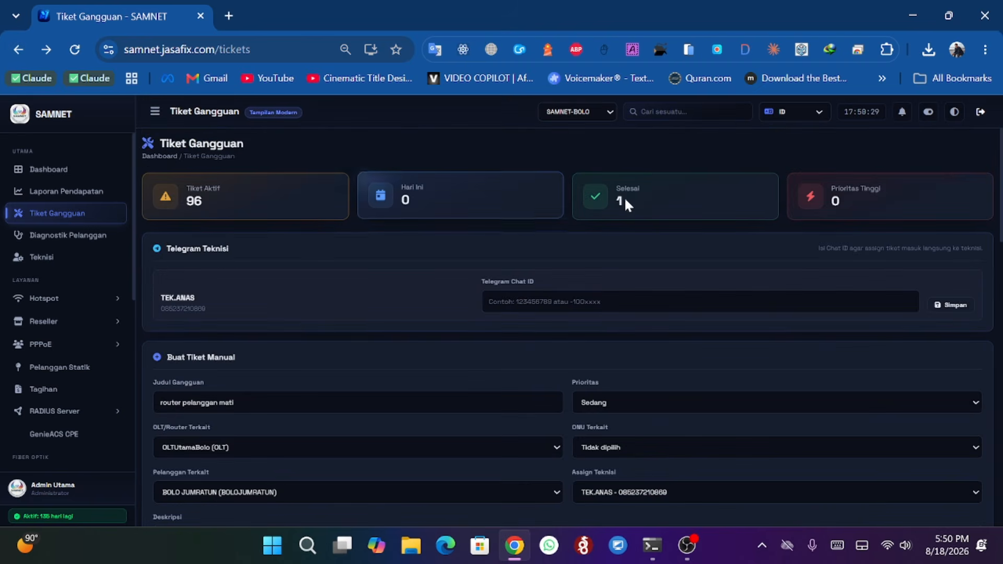
pyautogui.click(56, 242)
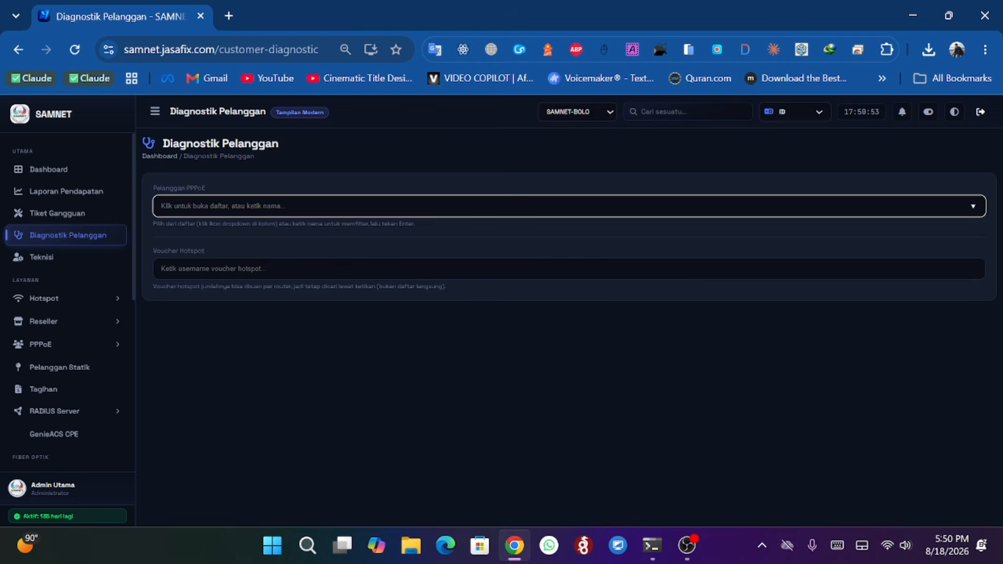
pyautogui.click(293, 206)
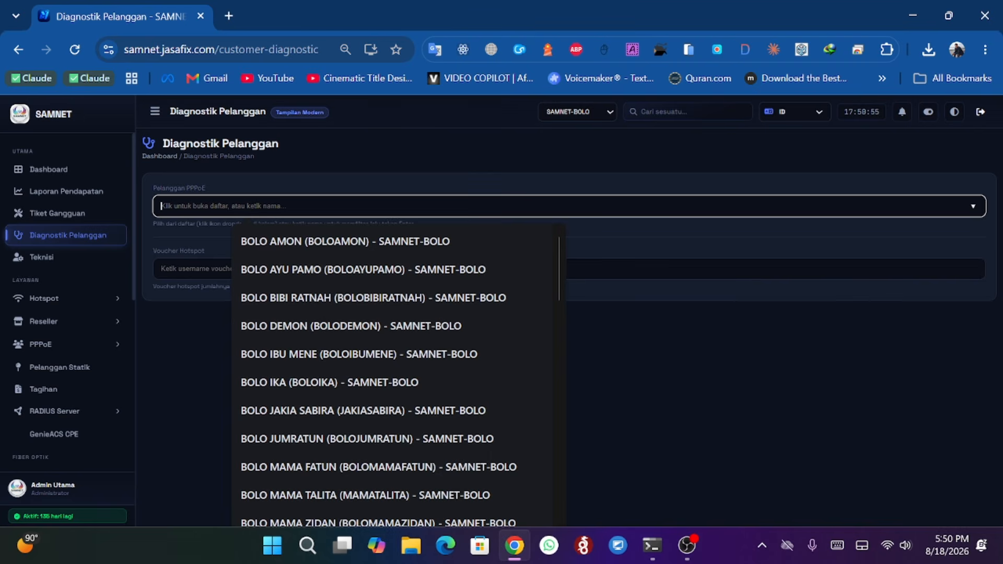
pyautogui.click(308, 252)
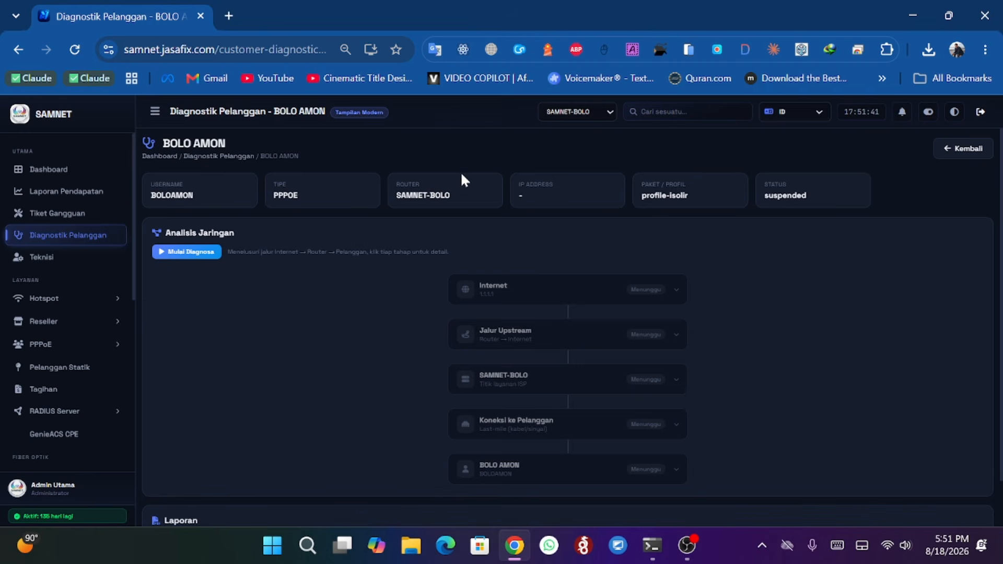
pyautogui.click(200, 255)
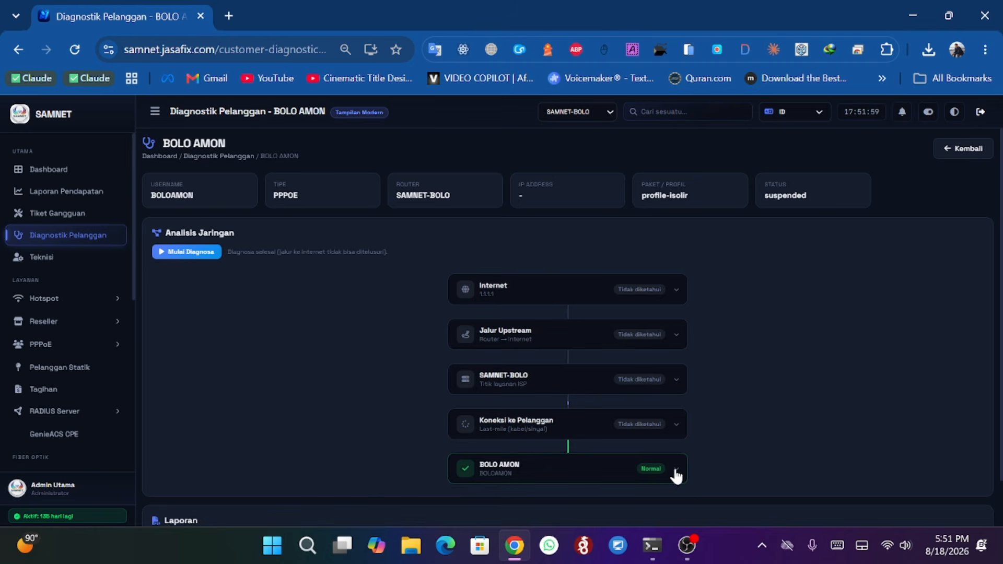
# - Expand the customer node's diagnosis details and review the customer's status card
pyautogui.scroll(-1, 682, 455)
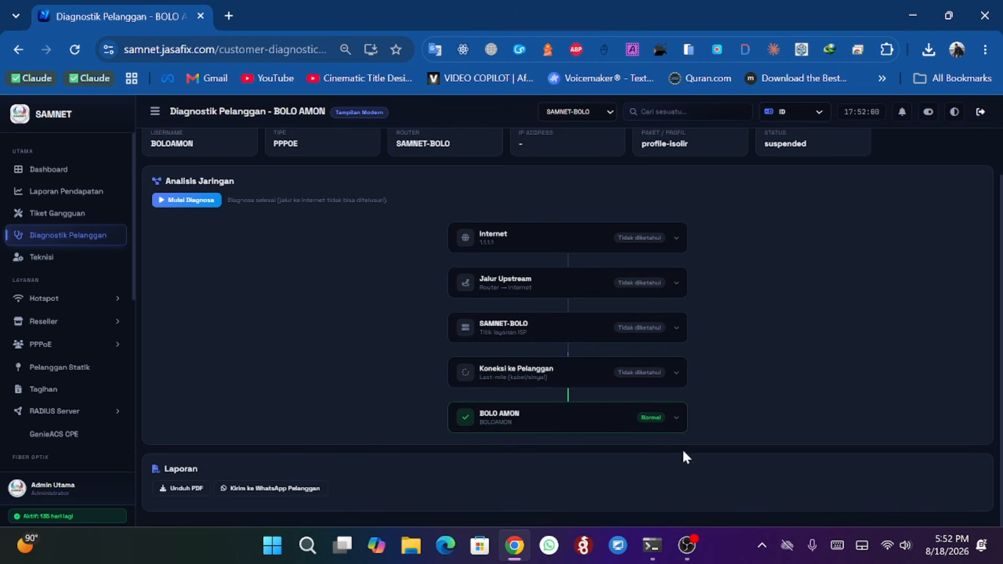
pyautogui.click(677, 417)
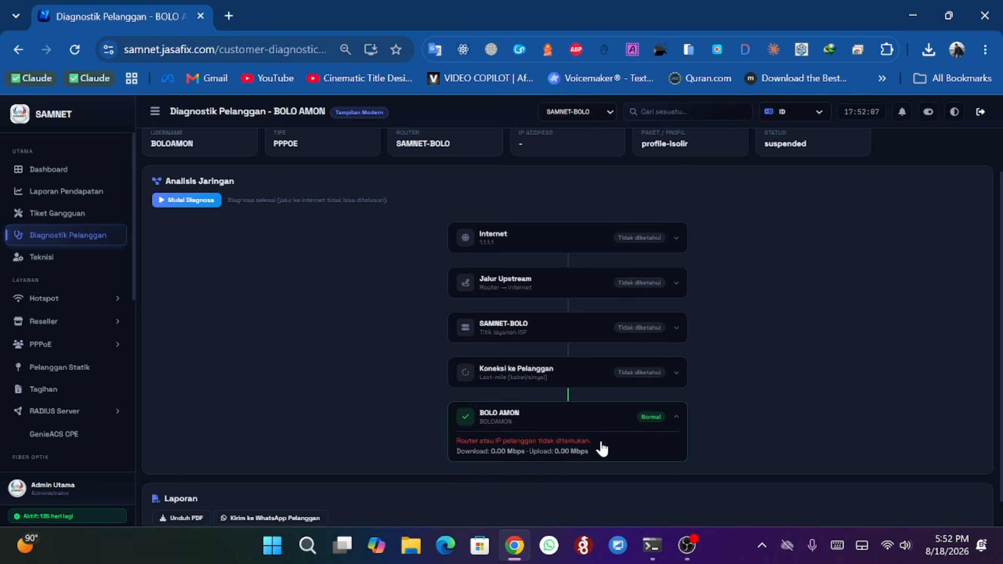
pyautogui.scroll(1, 602, 448)
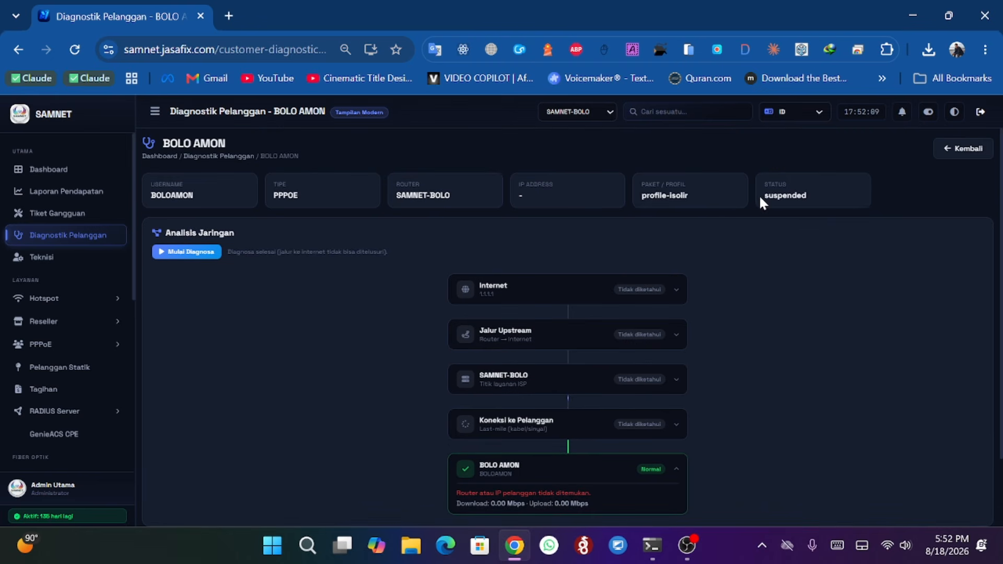
pyautogui.moveTo(761, 195); pyautogui.dragTo(813, 195)
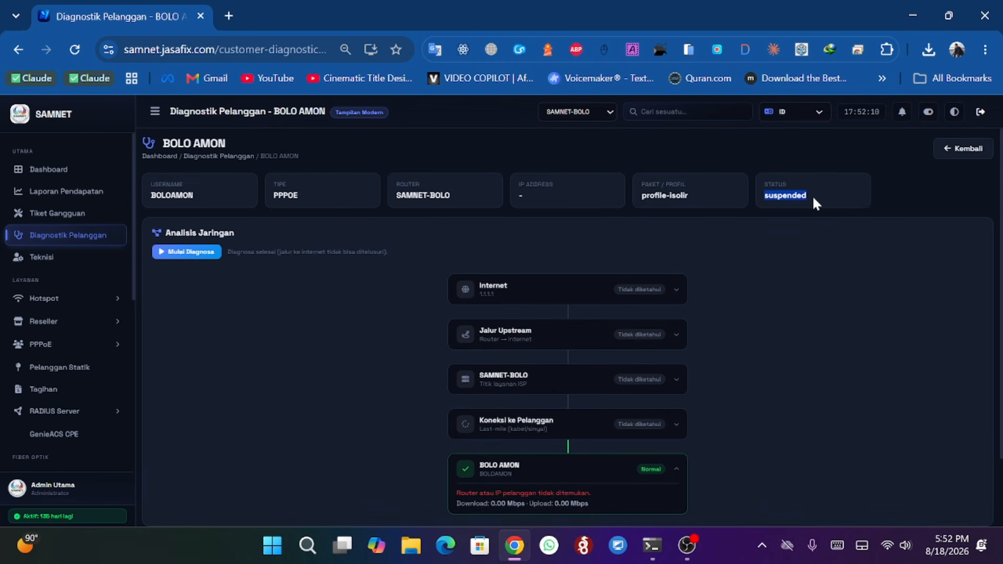
pyautogui.click(775, 253)
# - Download the diagnostic report as a PDF and dismiss the Gemini pop-up
pyautogui.scroll(-2, 339, 243)
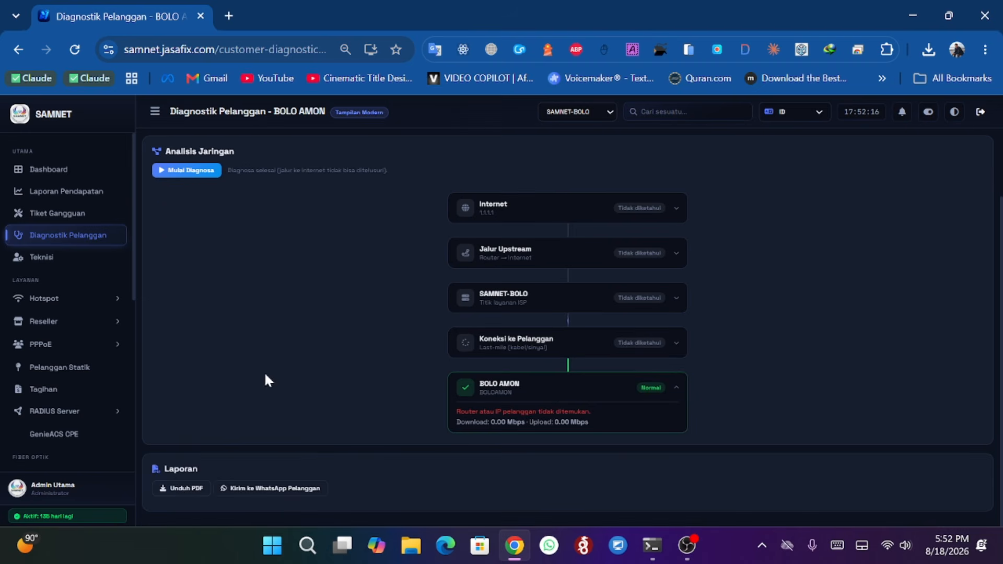
pyautogui.click(183, 493)
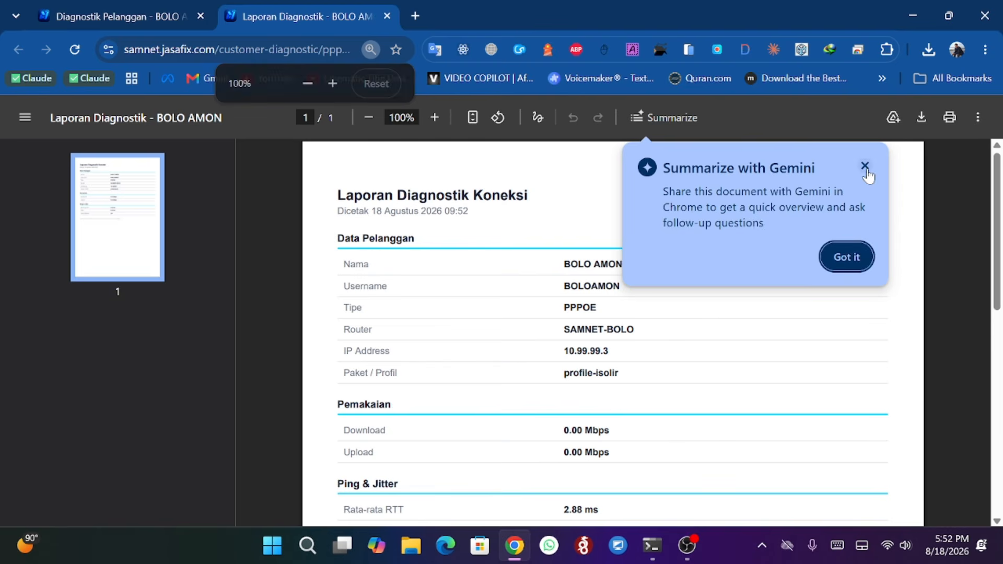
pyautogui.click(865, 165)
# - Read through the PDF diagnostic report, then close its tab
pyautogui.scroll(-2, 517, 233)
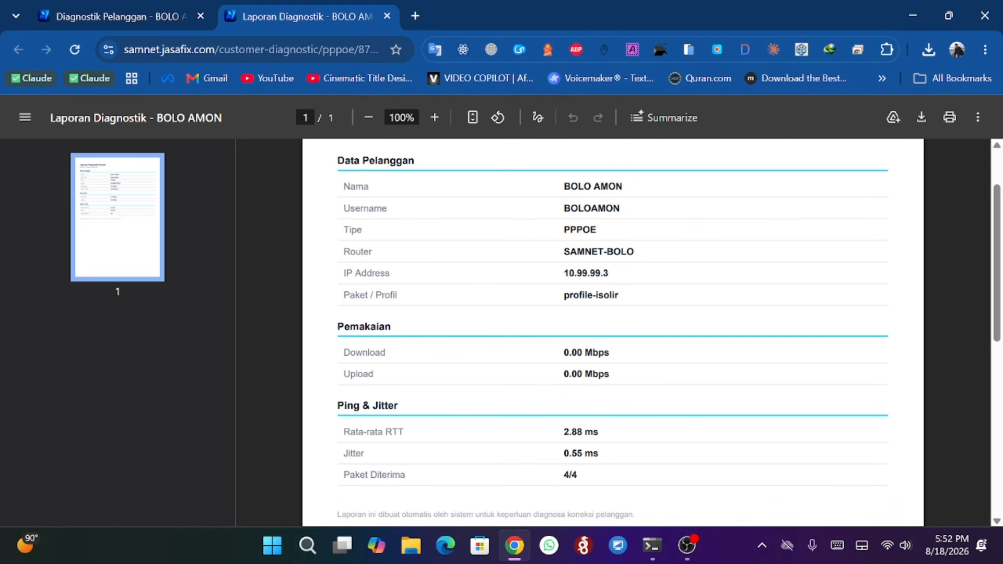
pyautogui.scroll(-3, 436, 449)
pyautogui.scroll(3, 528, 381)
pyautogui.scroll(2, 565, 339)
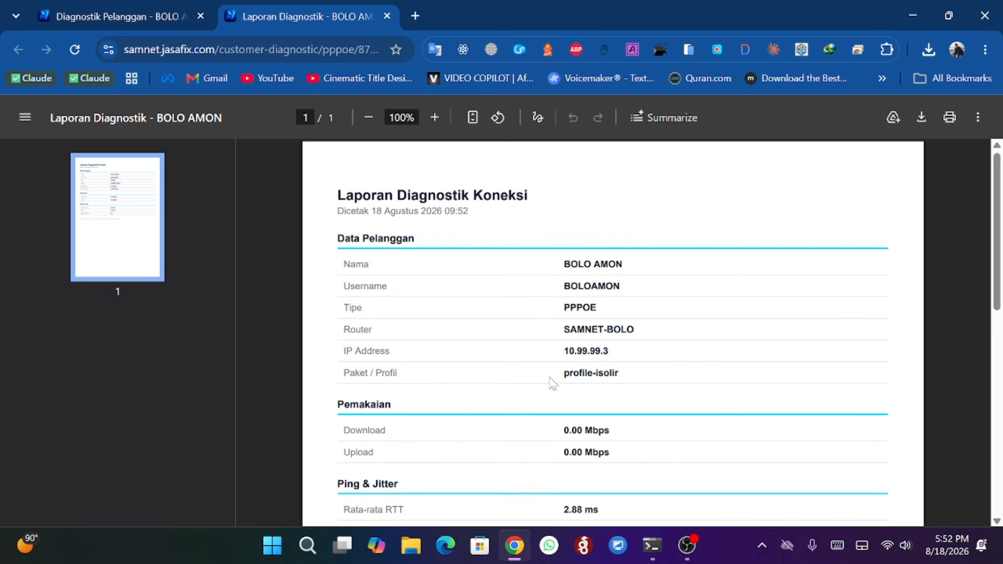
pyautogui.moveTo(564, 372); pyautogui.dragTo(619, 372)
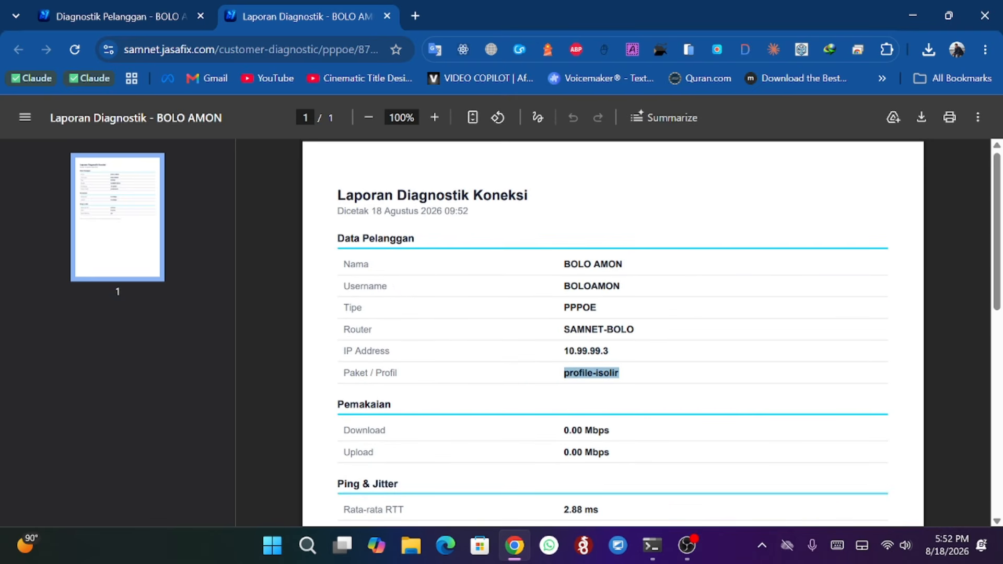
pyautogui.click(477, 319)
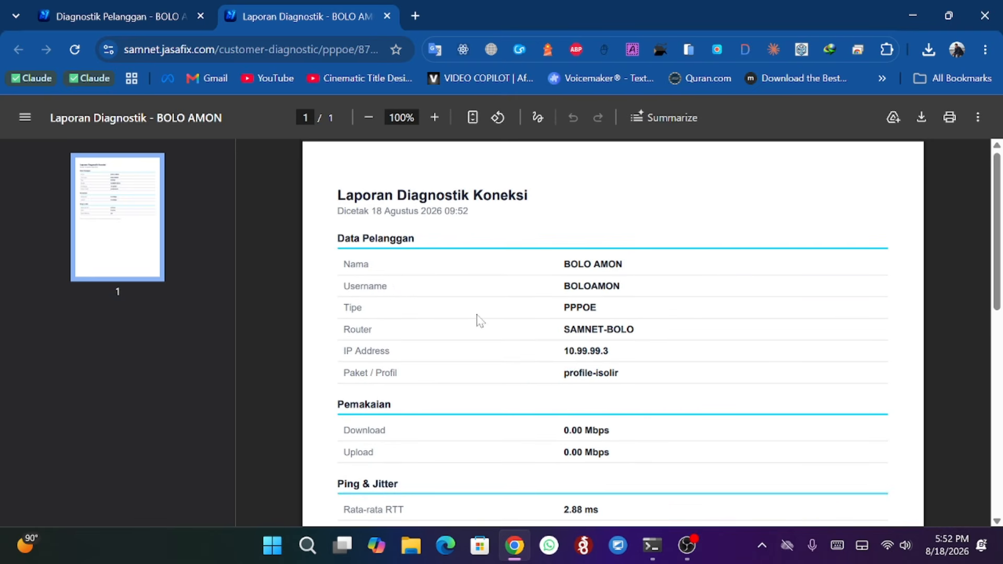
pyautogui.click(387, 17)
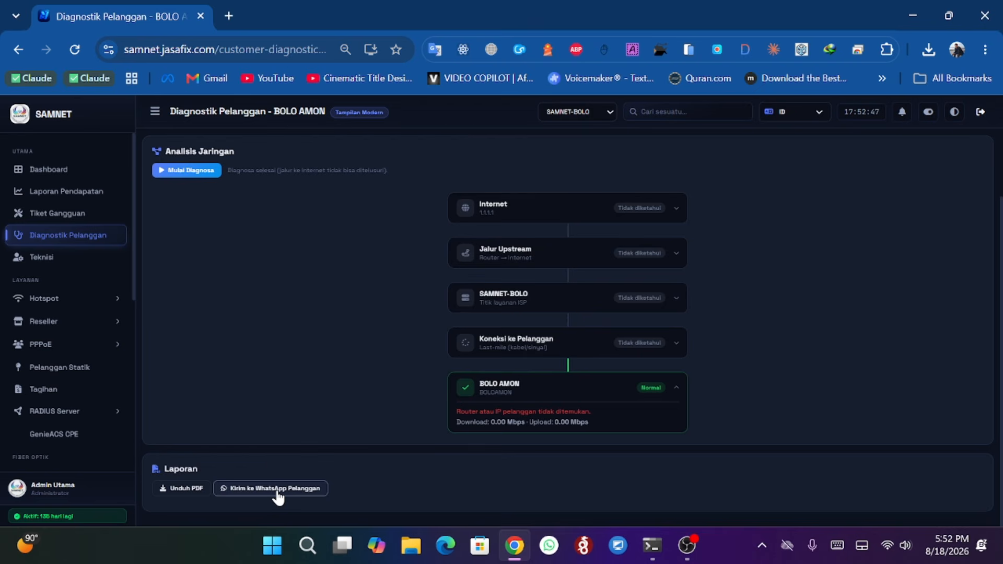
pyautogui.scroll(-5, 80, 327)
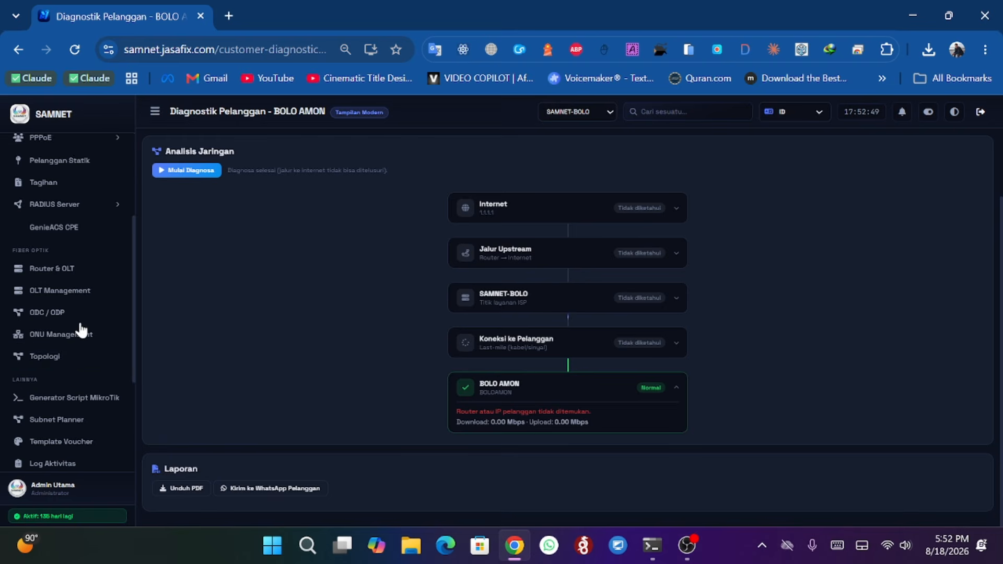
pyautogui.scroll(-2, 79, 434)
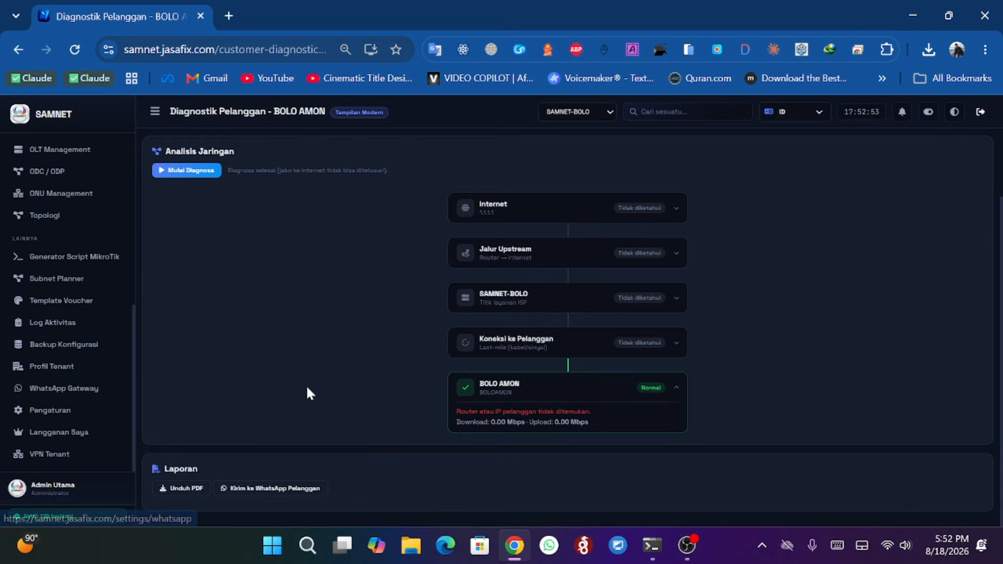
pyautogui.scroll(2, 308, 338)
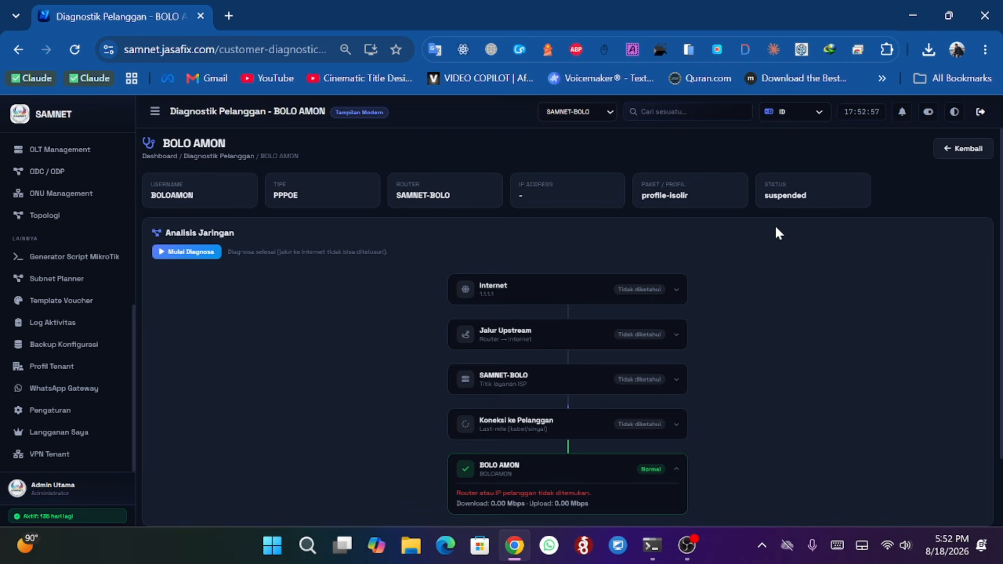
pyautogui.click(966, 149)
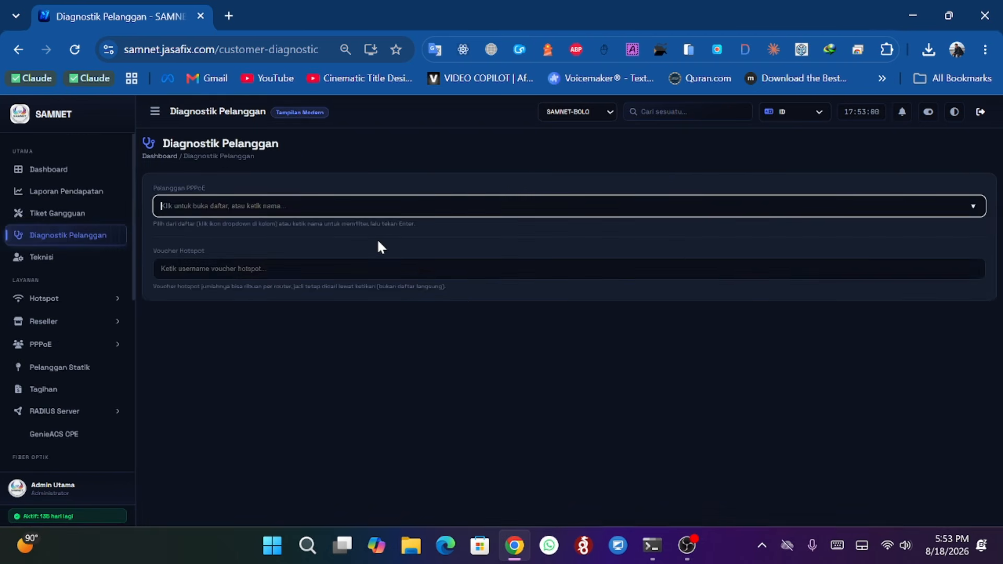
pyautogui.click(365, 206)
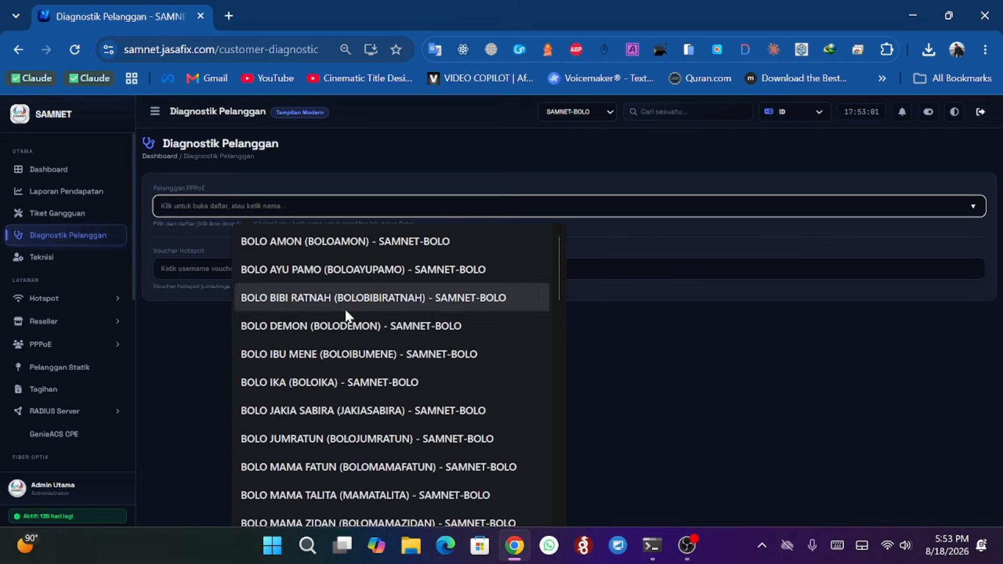
pyautogui.scroll(-4, 344, 308)
pyautogui.scroll(-2, 344, 308)
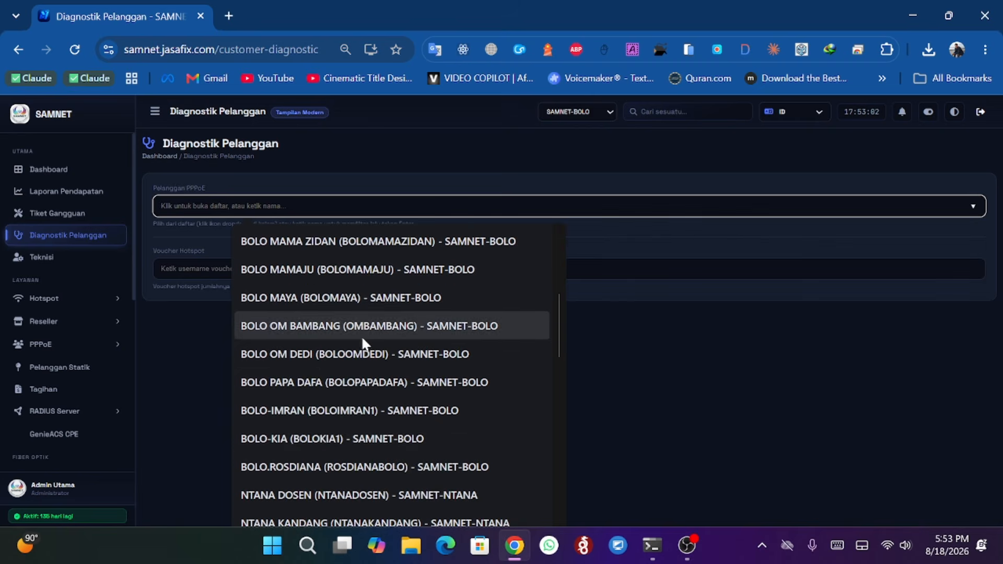
pyautogui.click(349, 428)
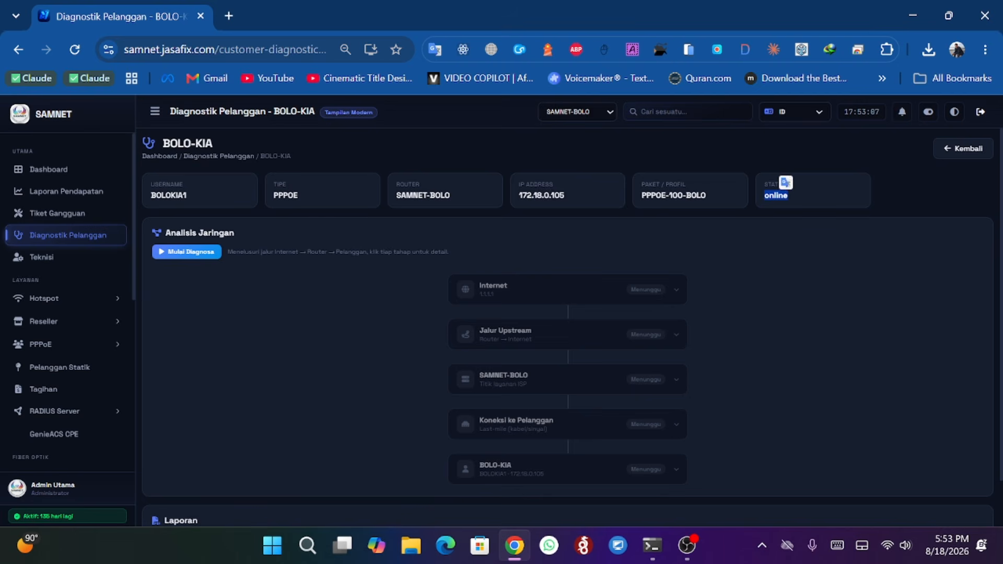
pyautogui.click(181, 253)
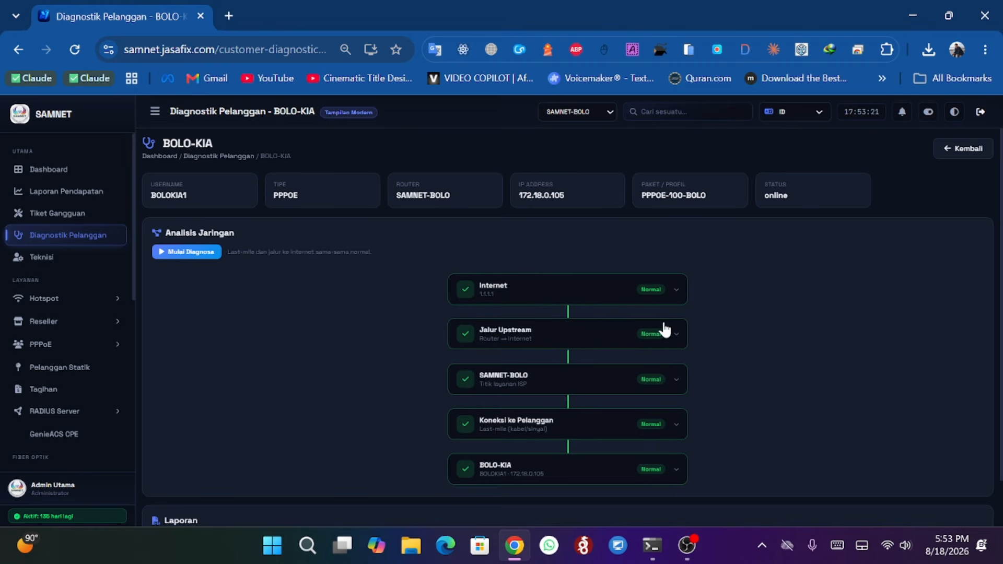
# - Expand each node of the diagnosis path, from the customer up to Internet, to review its details
pyautogui.scroll(-1, 664, 330)
pyautogui.scroll(1, 664, 330)
pyautogui.scroll(-1, 598, 298)
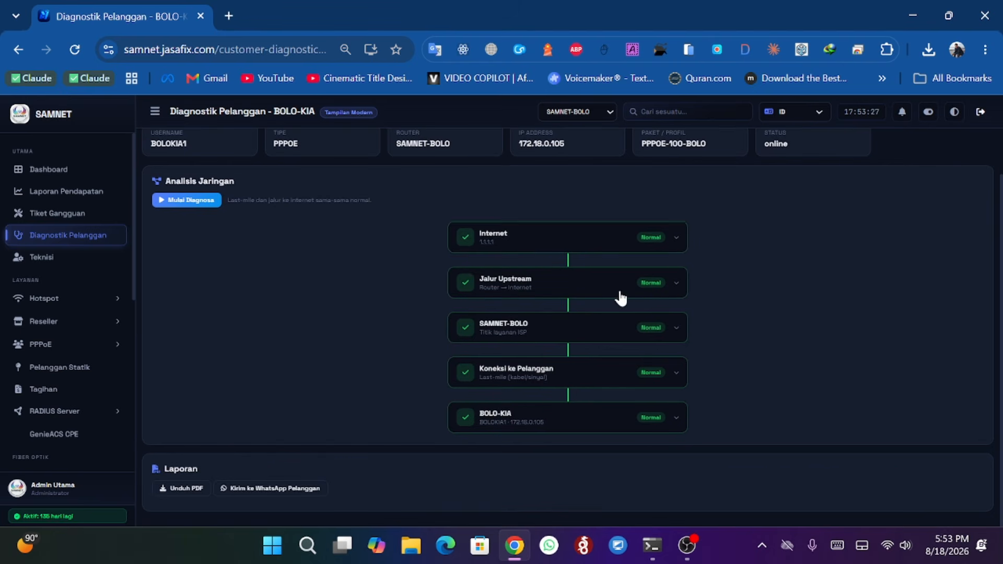
pyautogui.click(675, 423)
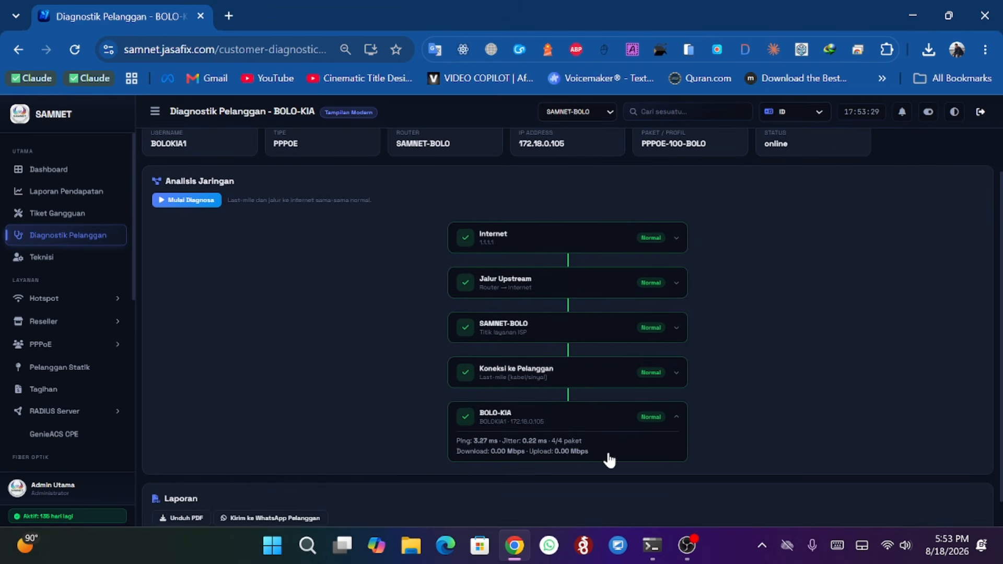
pyautogui.click(680, 374)
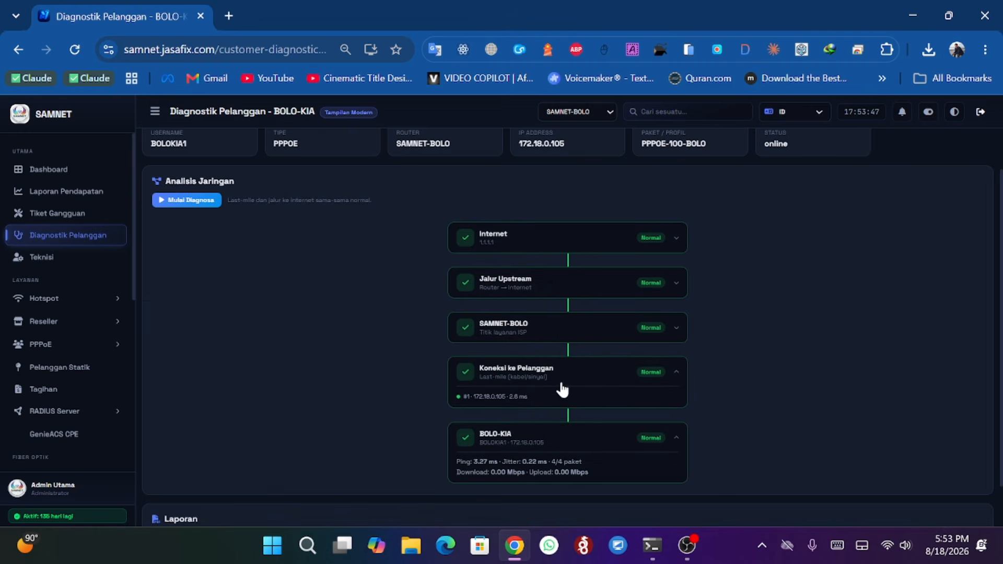
pyautogui.click(583, 333)
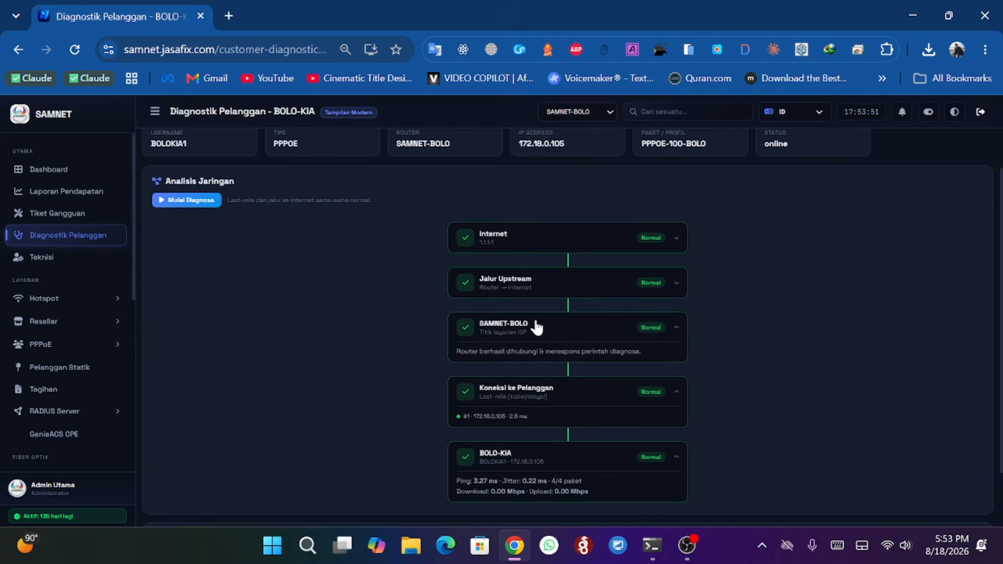
pyautogui.click(557, 286)
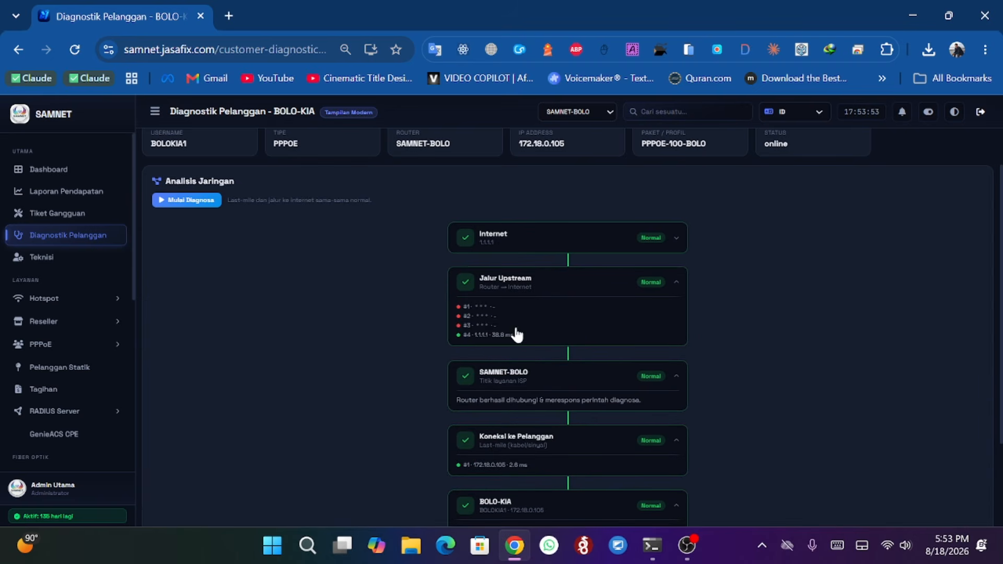
pyautogui.click(536, 246)
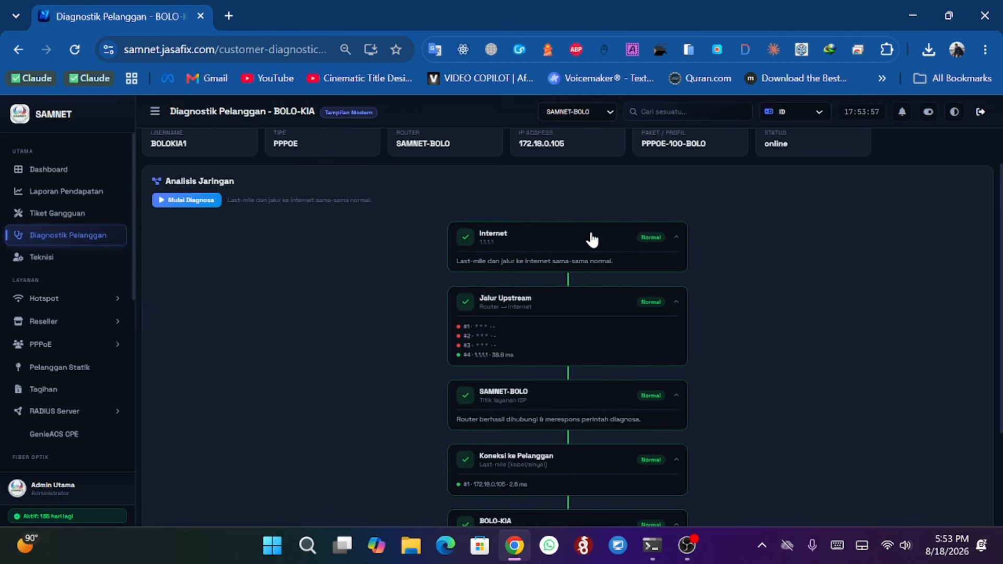
pyautogui.scroll(-2, 574, 244)
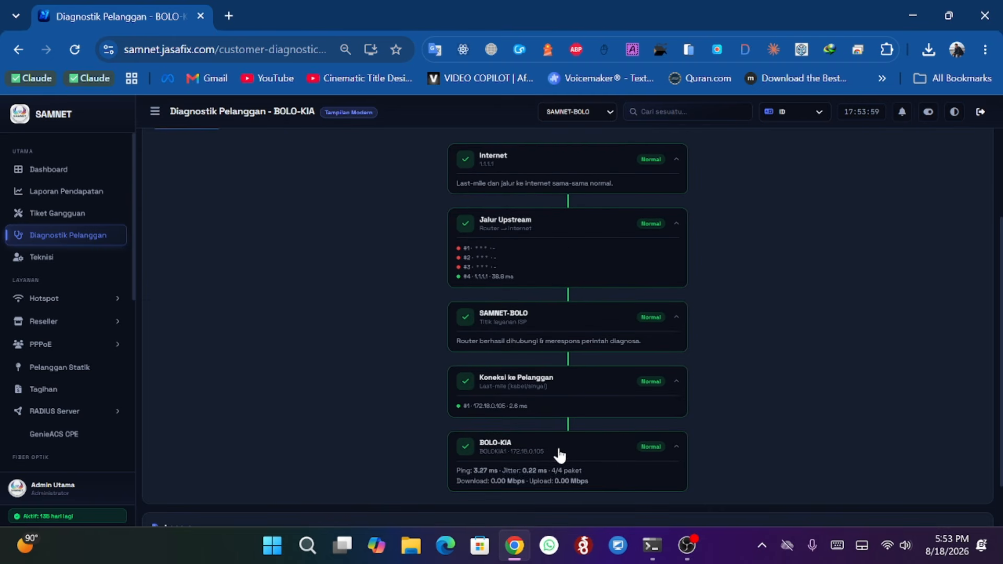
pyautogui.scroll(-1, 548, 456)
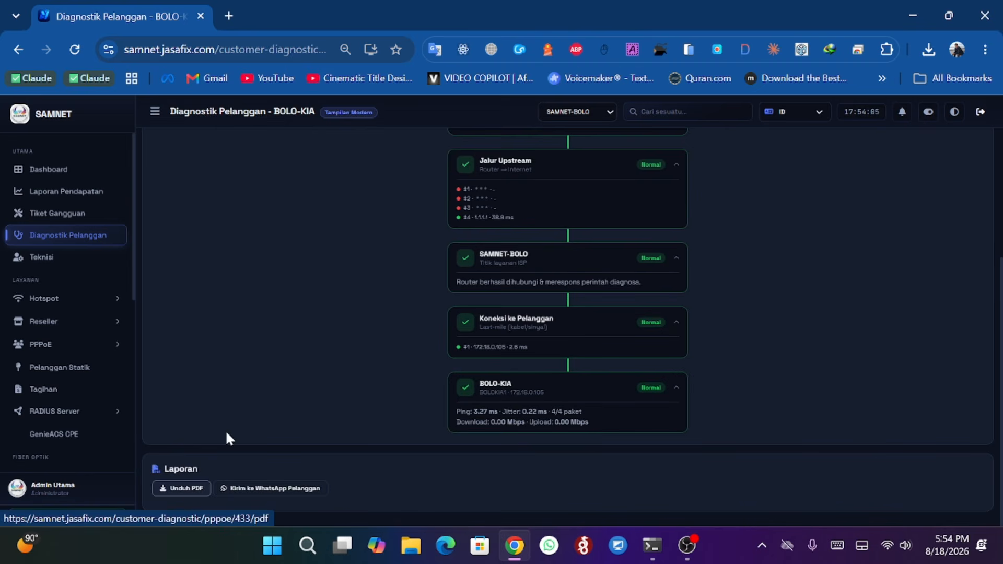
pyautogui.scroll(3, 272, 379)
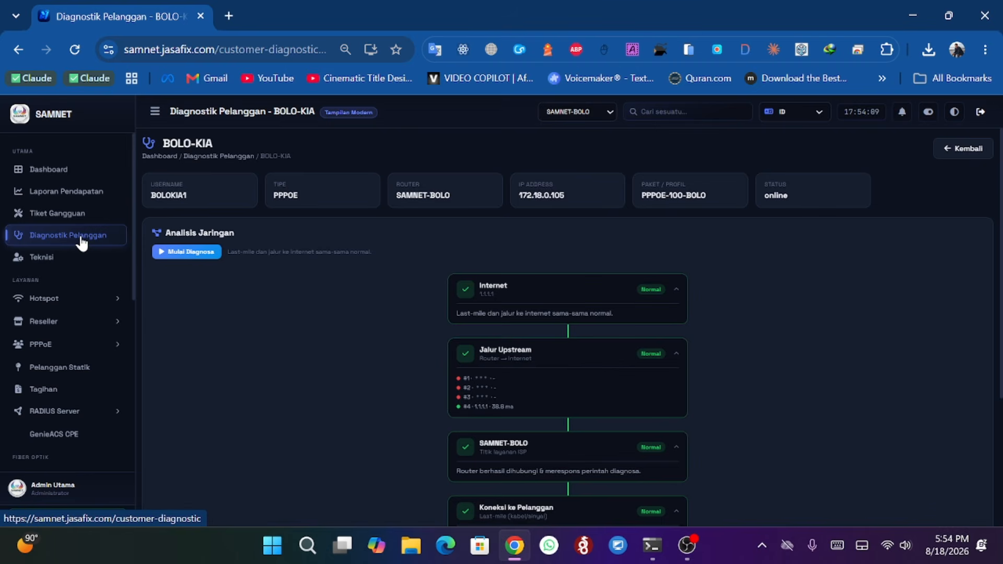
# - Open the active hotspot users list and filter it by the 12-JAM-3000 profile
pyautogui.click(959, 152)
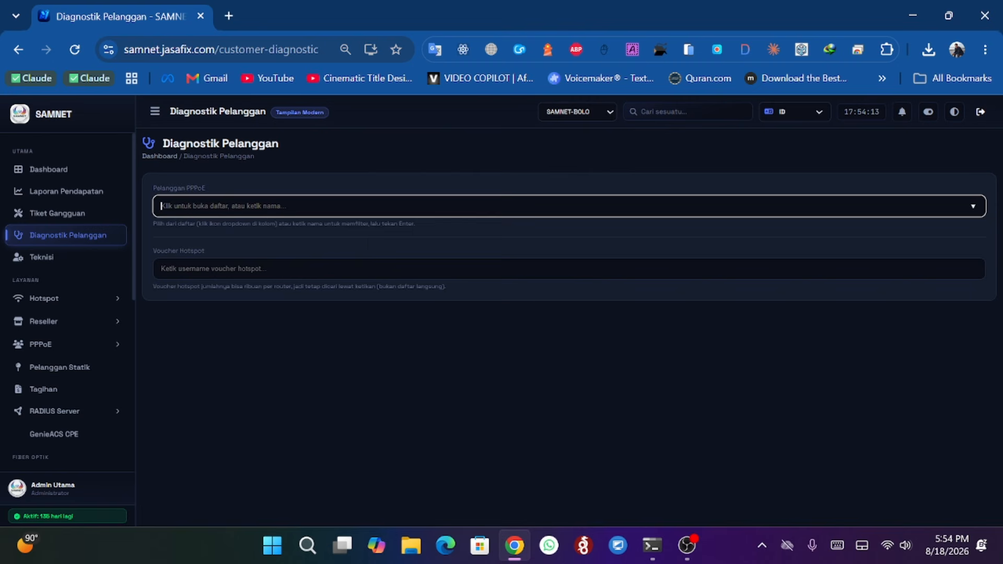
pyautogui.click(313, 269)
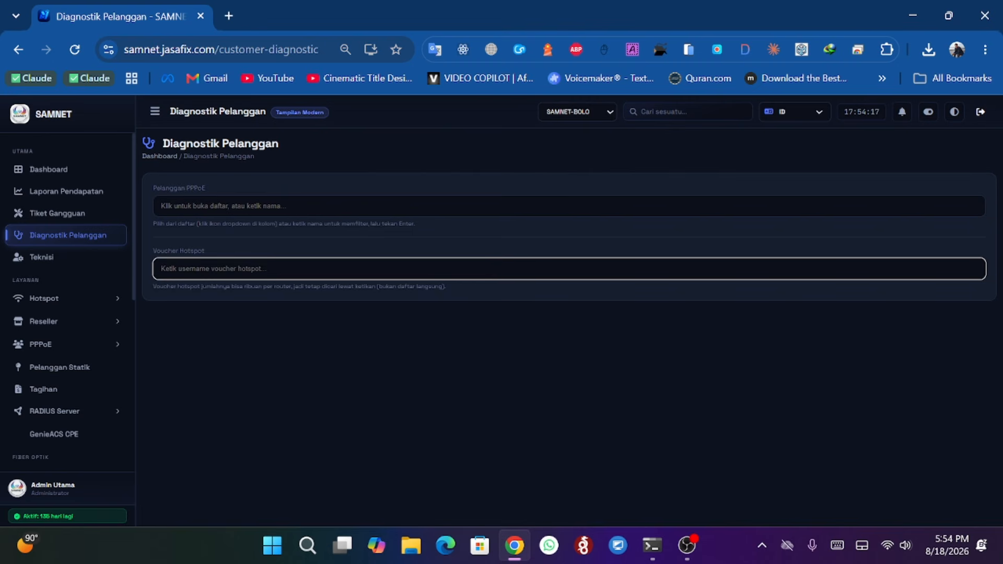
pyautogui.click(58, 299)
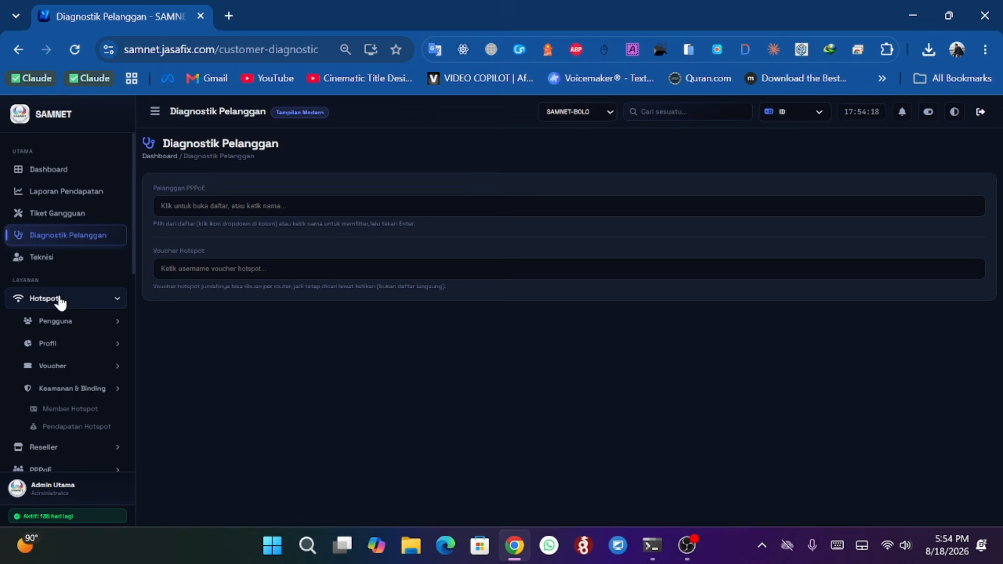
pyautogui.click(83, 324)
pyautogui.click(81, 376)
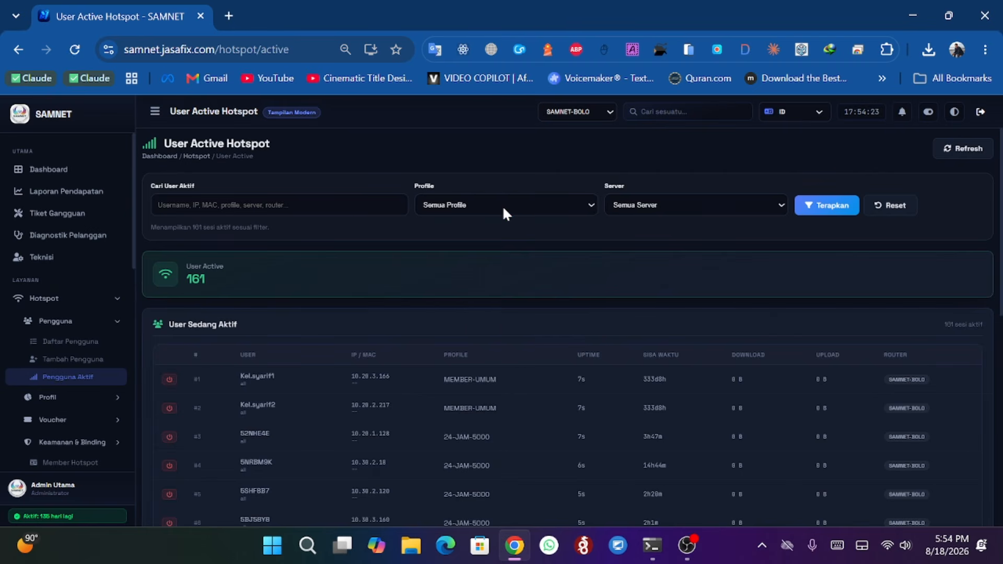
pyautogui.click(503, 206)
pyautogui.click(473, 242)
pyautogui.click(835, 211)
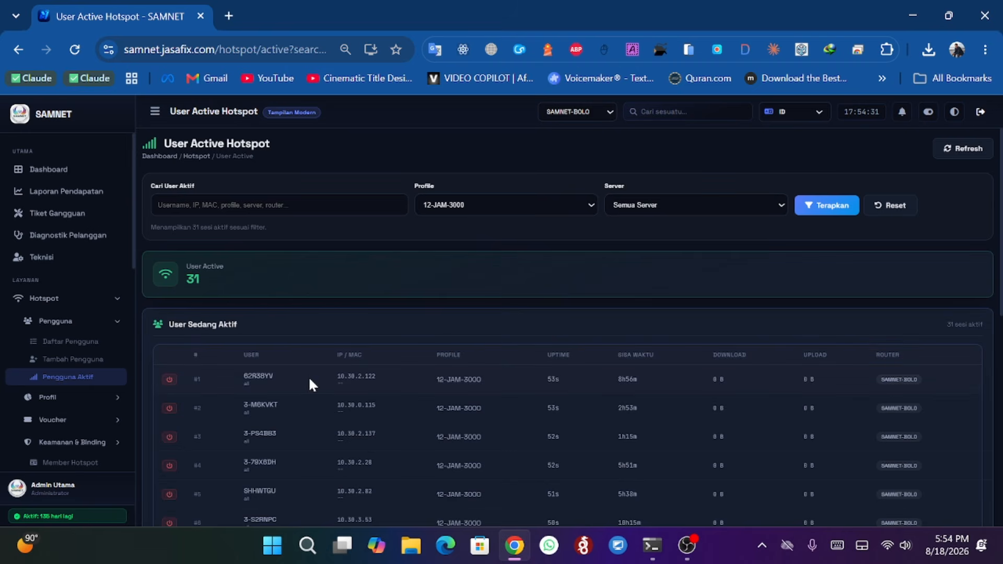
pyautogui.doubleClick(258, 376)
pyautogui.rightClick(257, 378)
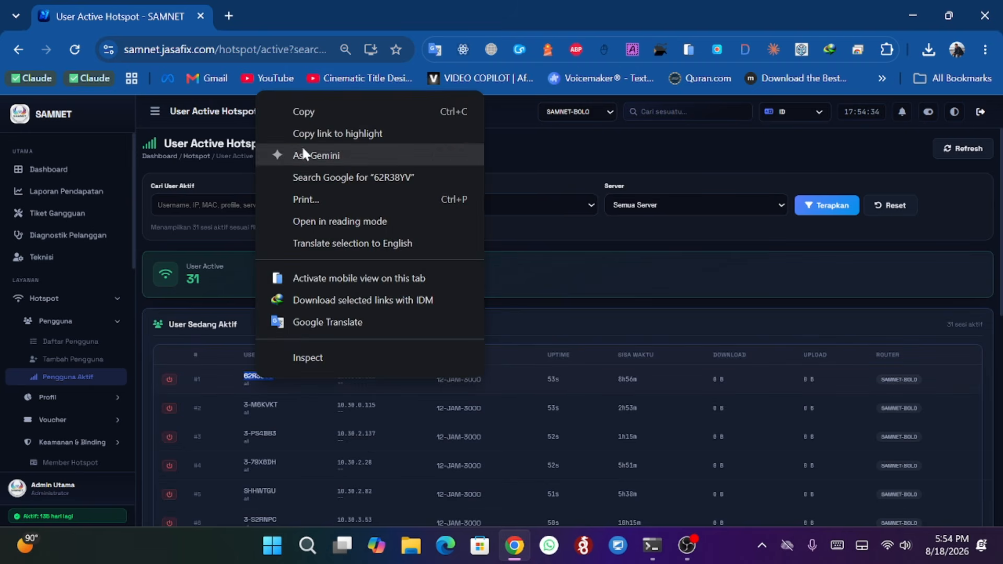
pyautogui.click(301, 111)
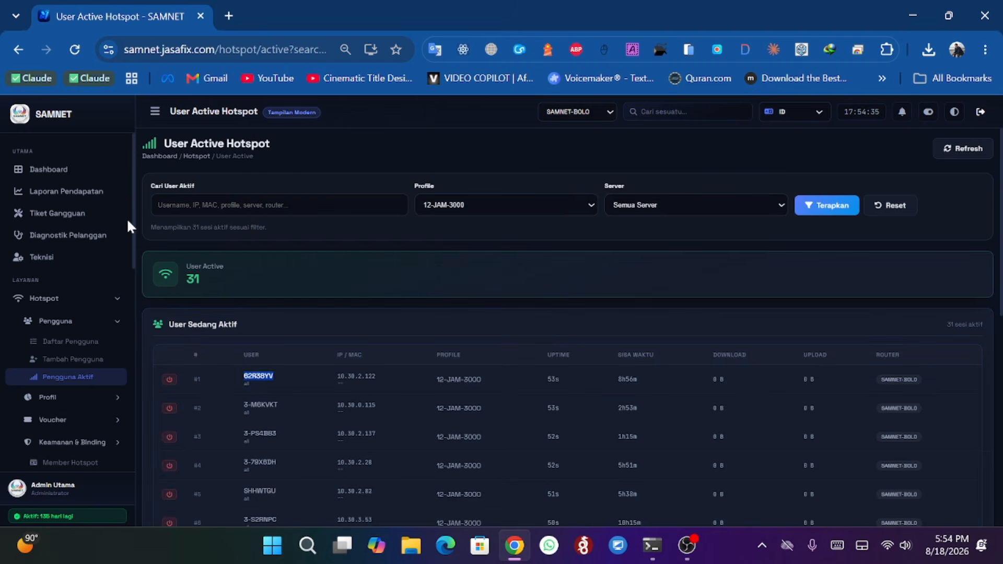
pyautogui.click(67, 235)
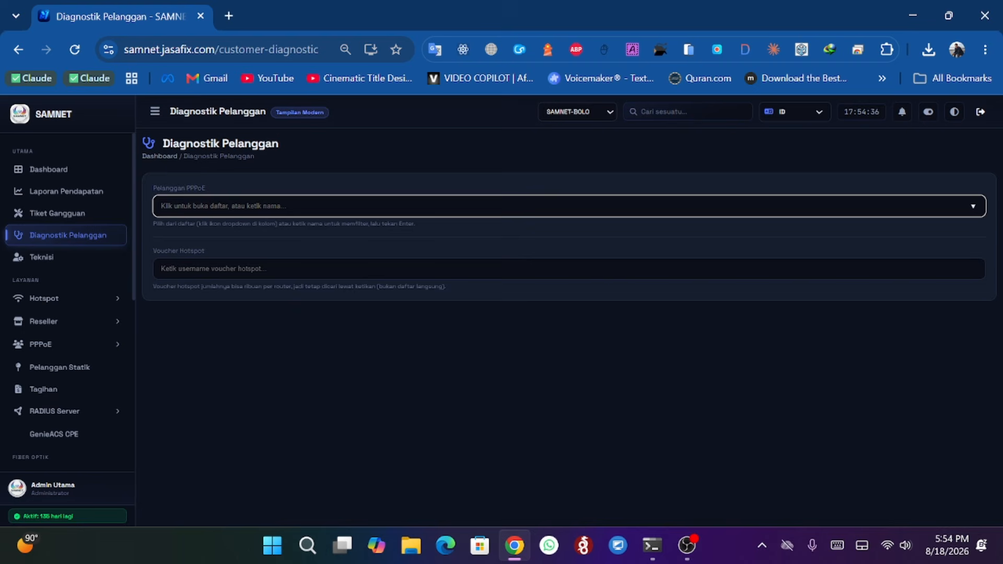
pyautogui.click(204, 268)
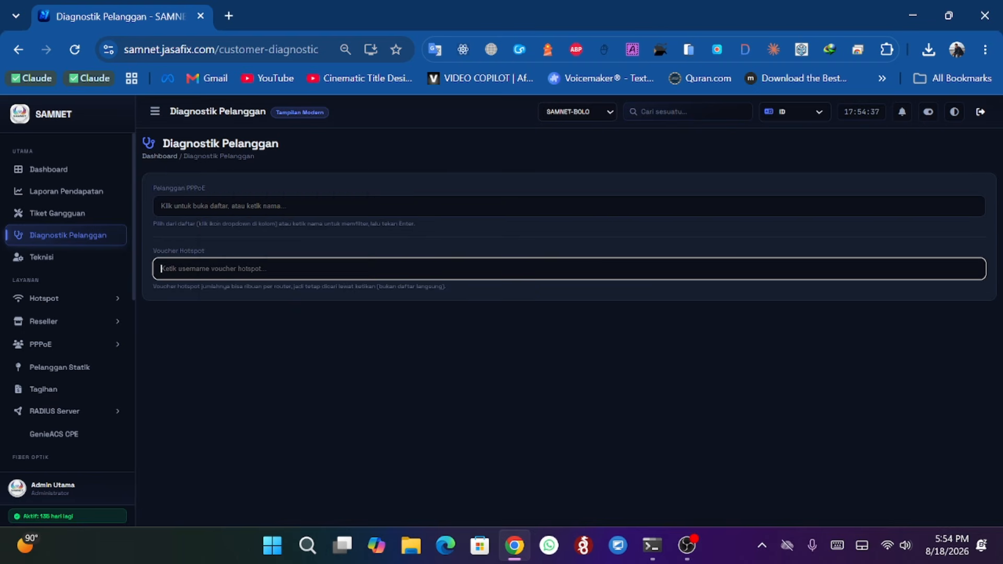
pyautogui.rightClick(205, 267)
pyautogui.click(245, 291)
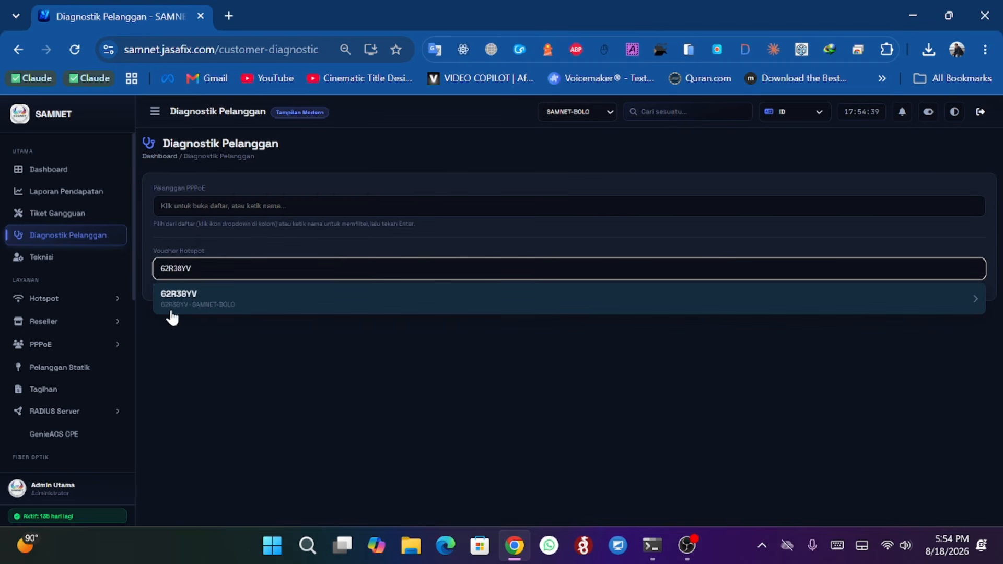
pyautogui.click(202, 308)
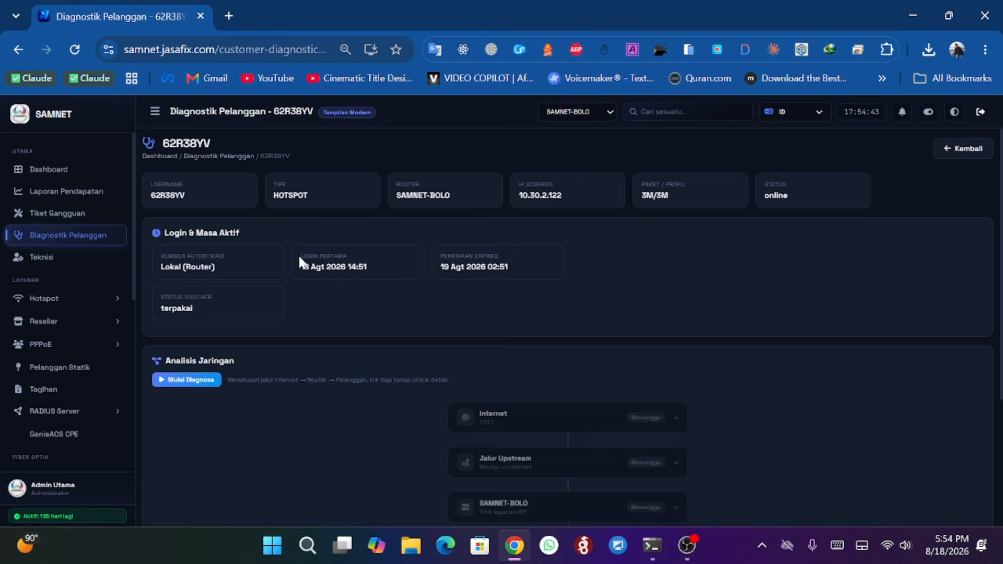
# - Run a network diagnosis for hotspot voucher 62R38YV and review the result path
pyautogui.moveTo(300, 258); pyautogui.dragTo(354, 257)
pyautogui.click(307, 278)
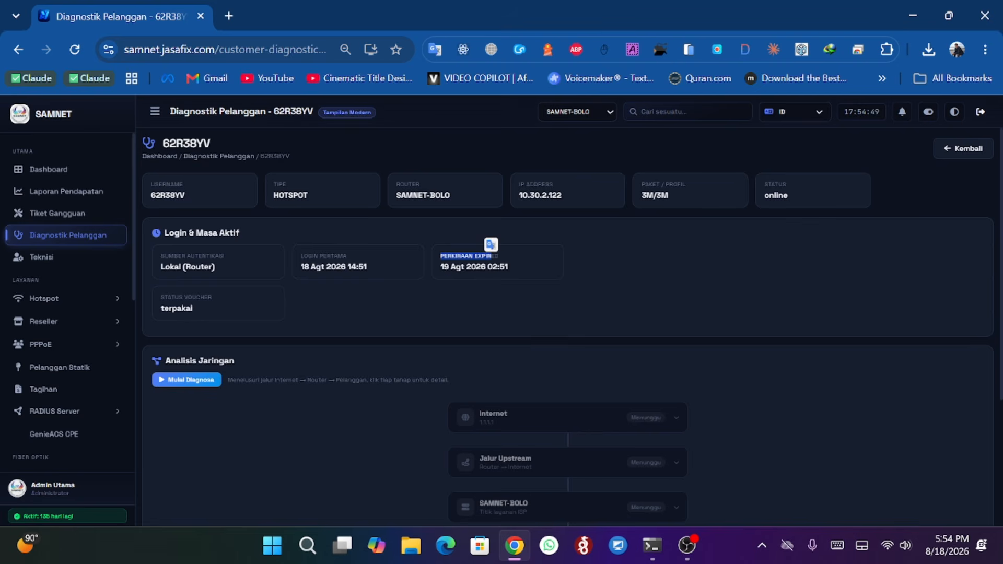
pyautogui.click(367, 277)
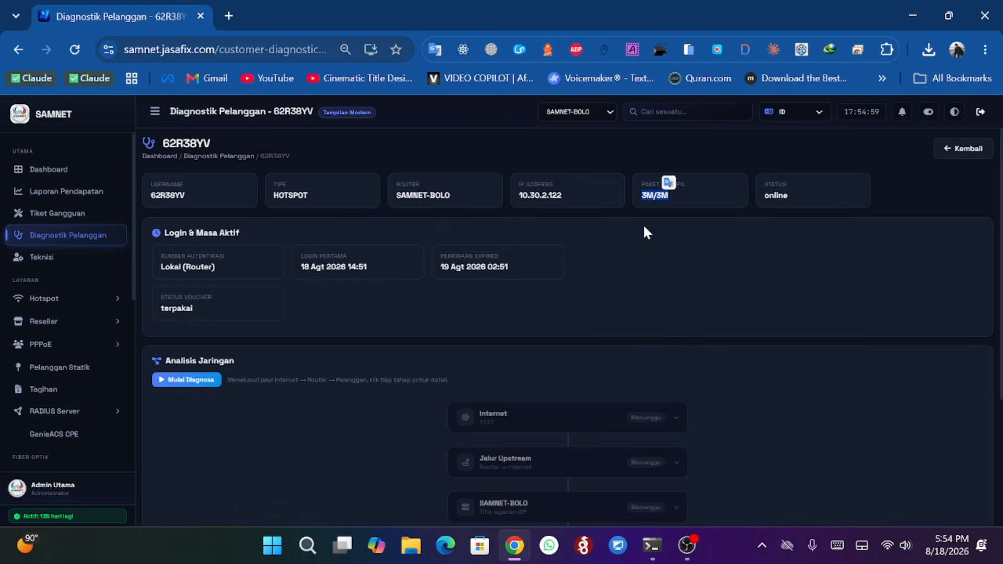
pyautogui.scroll(-2, 309, 288)
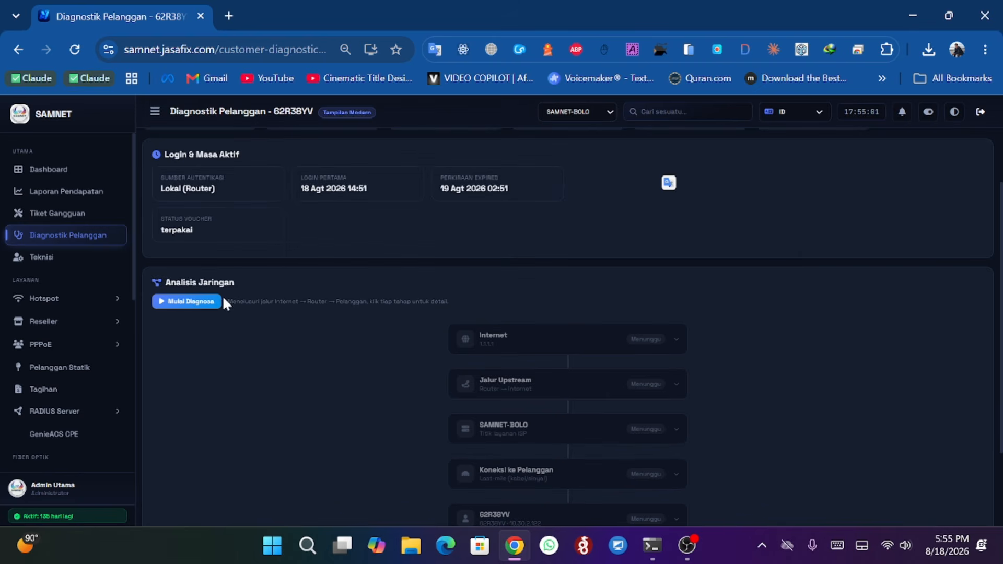
pyautogui.click(202, 309)
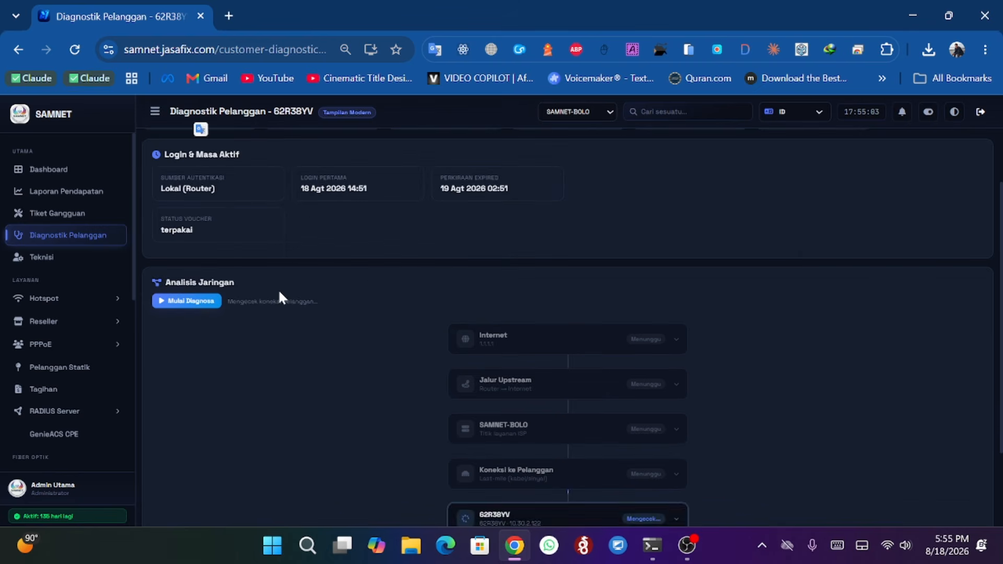
pyautogui.scroll(-2, 356, 271)
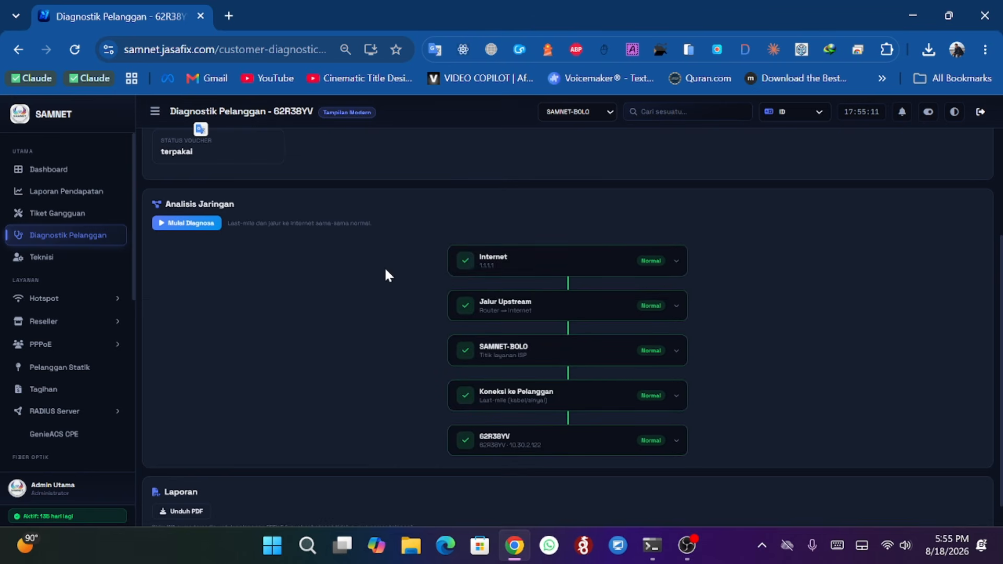
pyautogui.scroll(-1, 416, 297)
pyautogui.scroll(4, 372, 351)
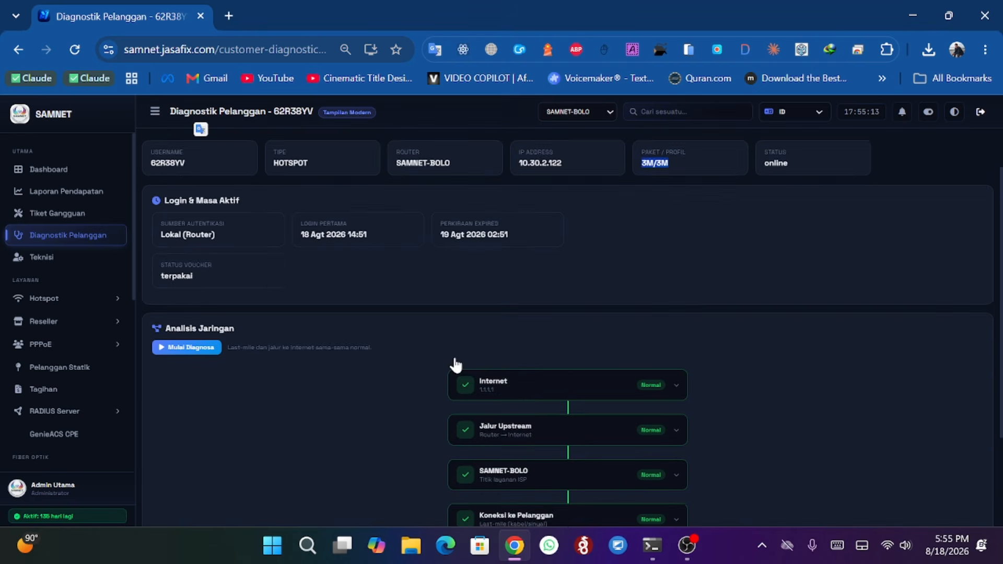
# - Go back from the diagnosis and open the Teknisi page
pyautogui.click(938, 152)
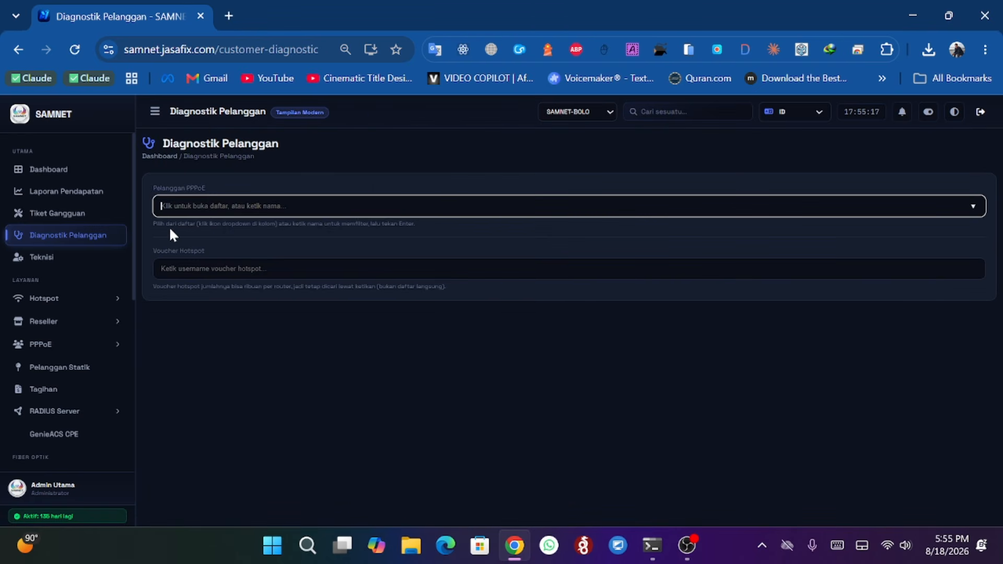
pyautogui.click(45, 264)
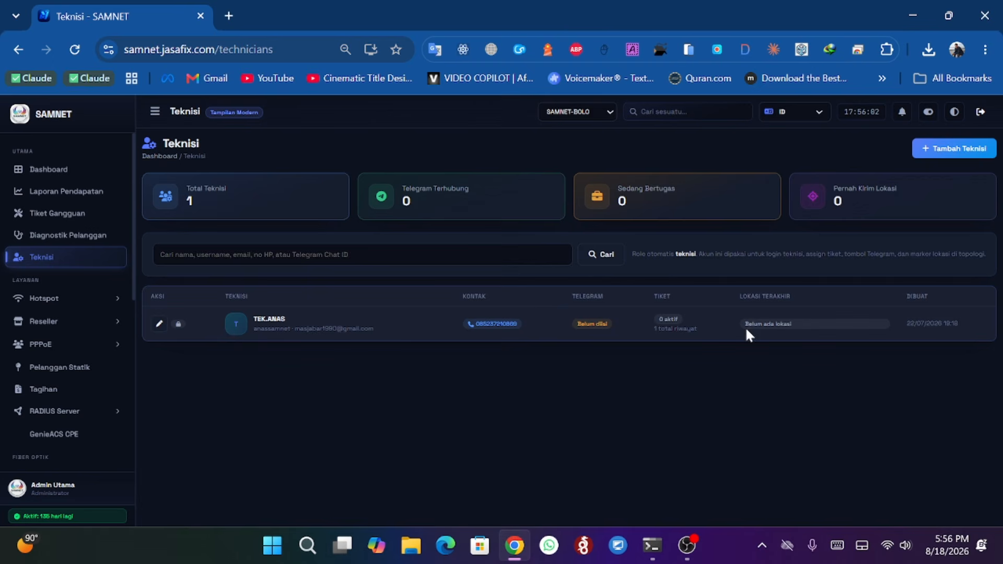
# - Open the existing technician's edit form, review its login and contact fields, and return to the technician list
pyautogui.click(154, 324)
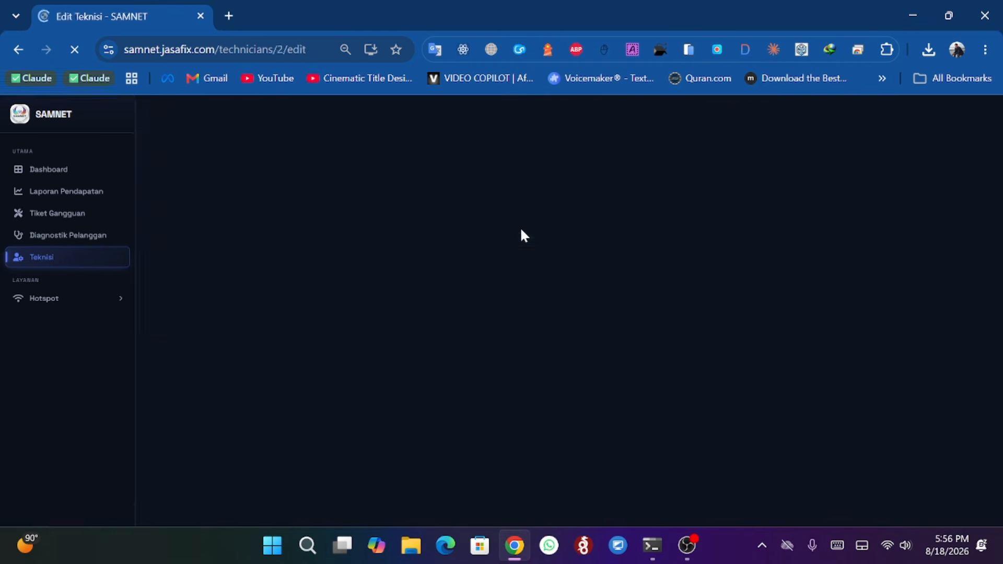
pyautogui.scroll(-1, 311, 202)
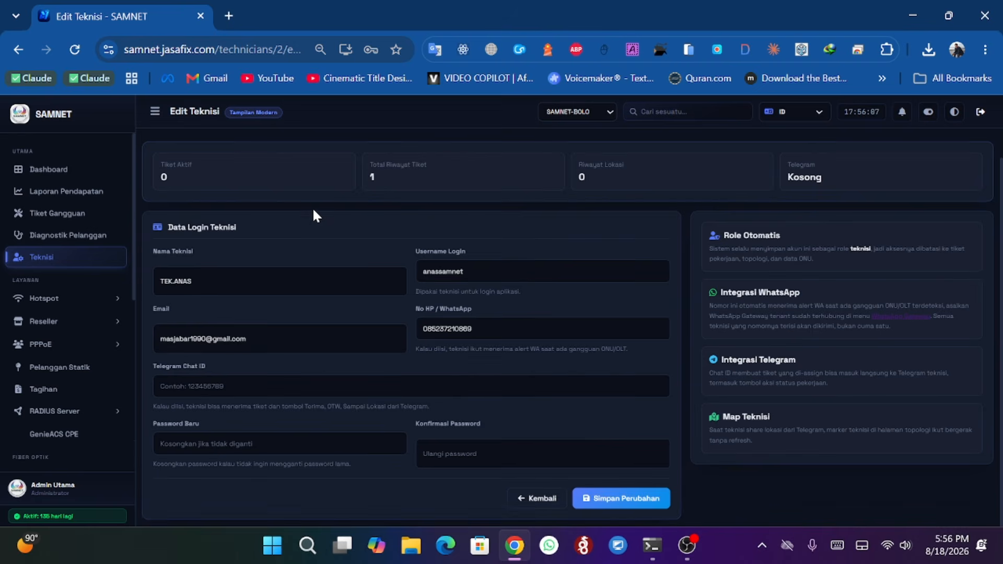
pyautogui.scroll(1, 477, 175)
pyautogui.scroll(-1, 533, 320)
pyautogui.scroll(1, 581, 365)
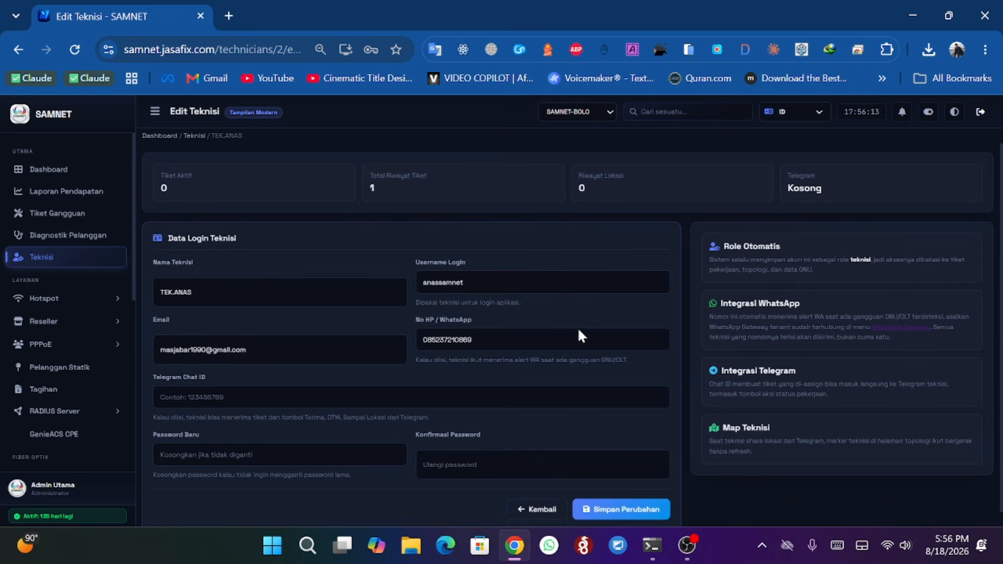
pyautogui.scroll(-1, 578, 334)
pyautogui.scroll(2, 366, 262)
pyautogui.click(18, 51)
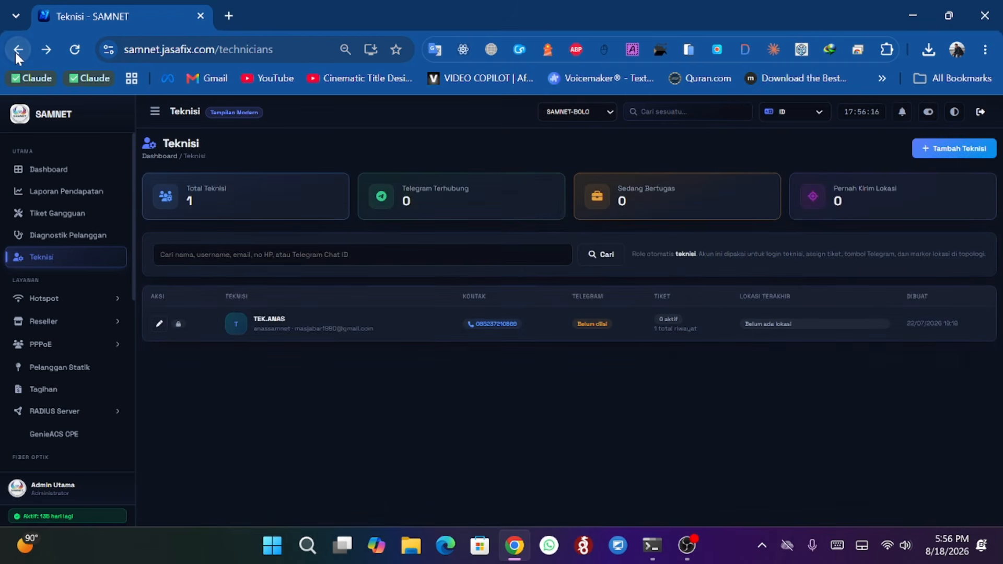
# - Start adding a new technician, fill in the technician's name and set the login username to teknisi1
pyautogui.click(955, 149)
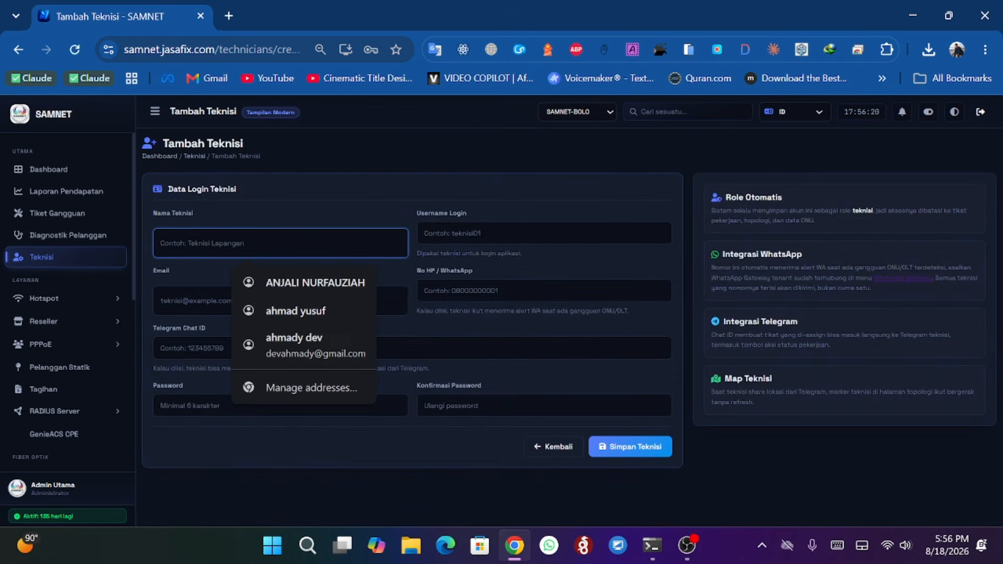
pyautogui.click(296, 306)
pyautogui.press('Tab')
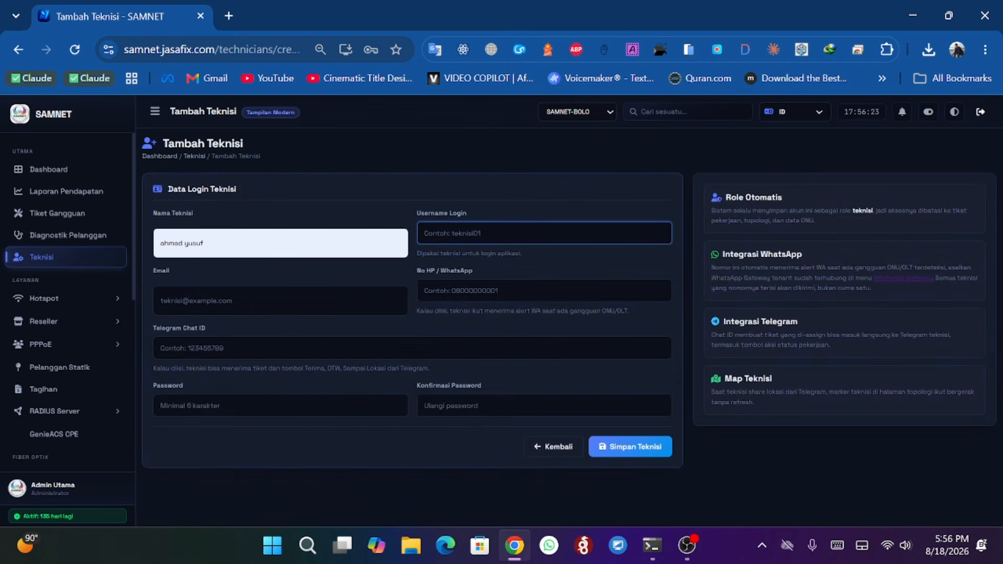
pyautogui.write('teknisi1')
# - Fill in the new technician's e-mail address and WhatsApp phone number
pyautogui.click(298, 302)
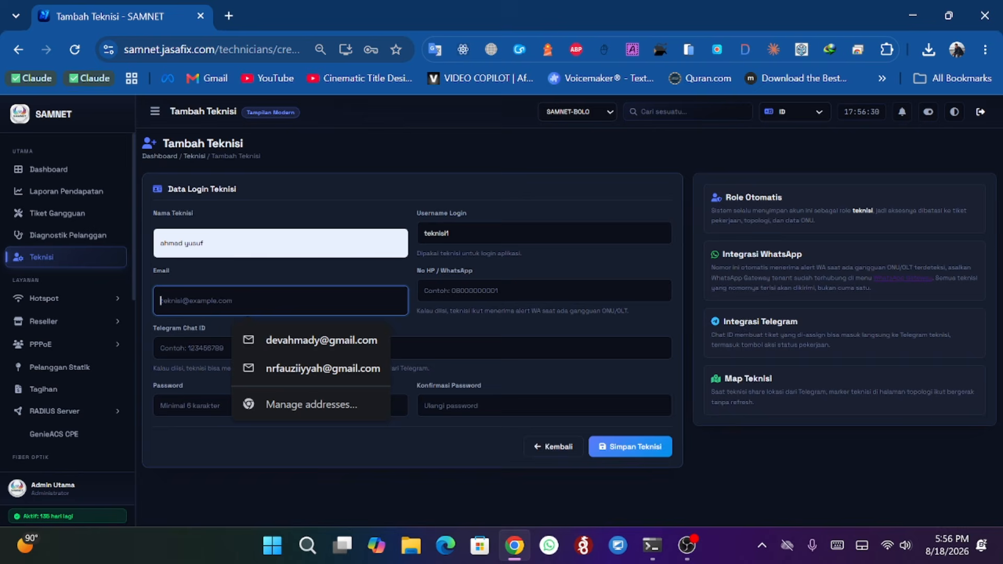
pyautogui.click(299, 342)
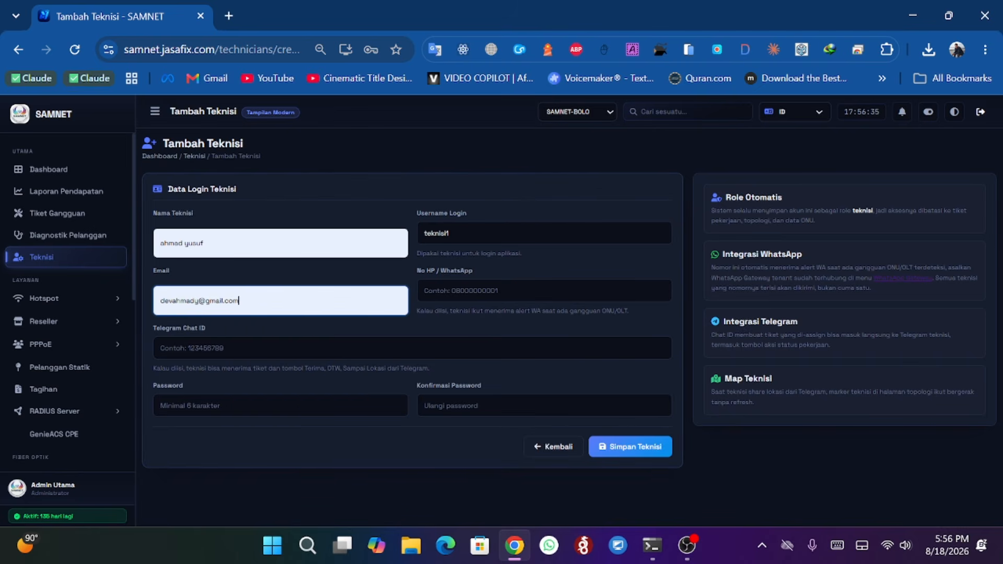
pyautogui.click(199, 301)
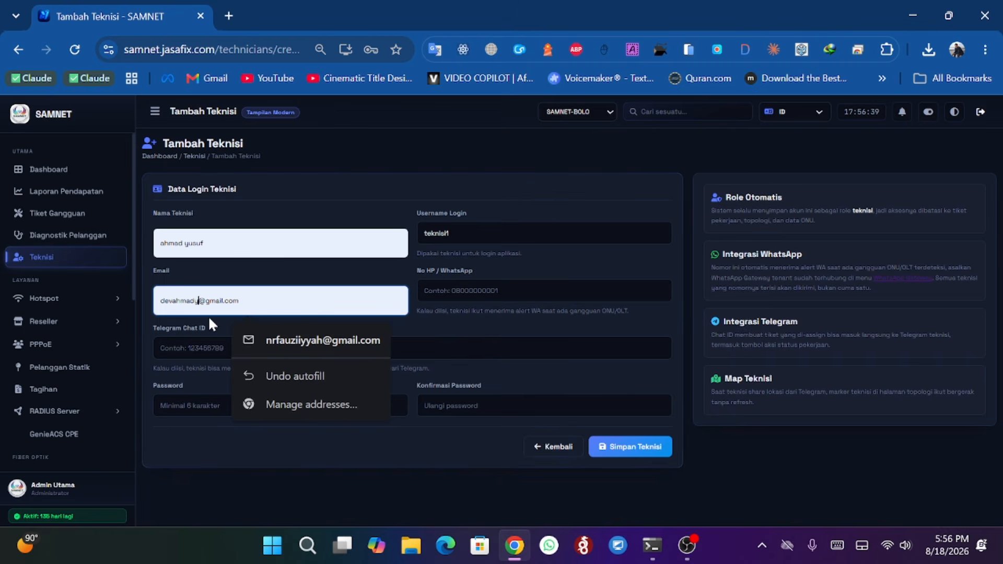
pyautogui.click(193, 324)
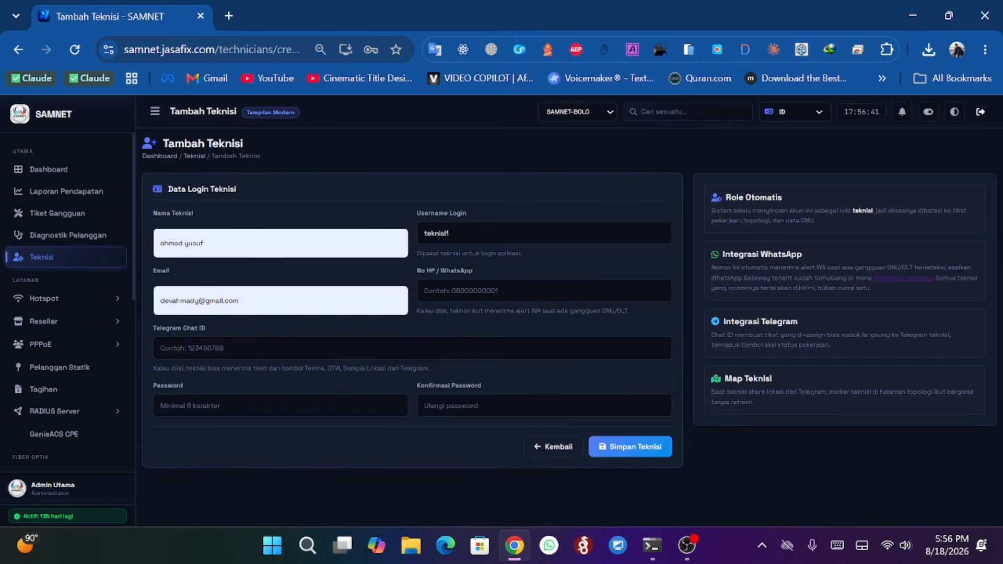
pyautogui.click(525, 291)
pyautogui.click(528, 325)
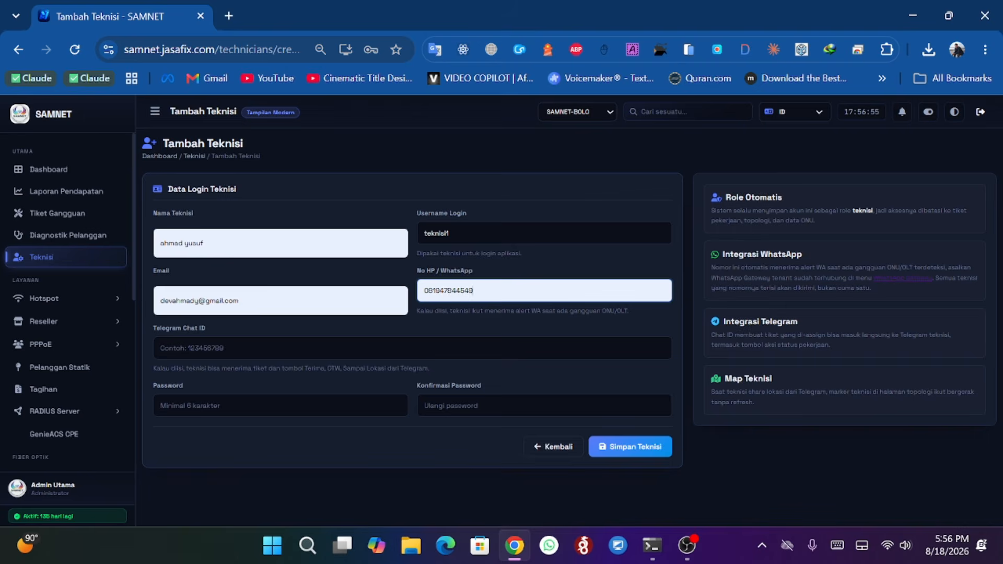
# - Enter the new technician's password and its confirmation, save the technician, and dismiss the browser's password prompt
pyautogui.click(209, 405)
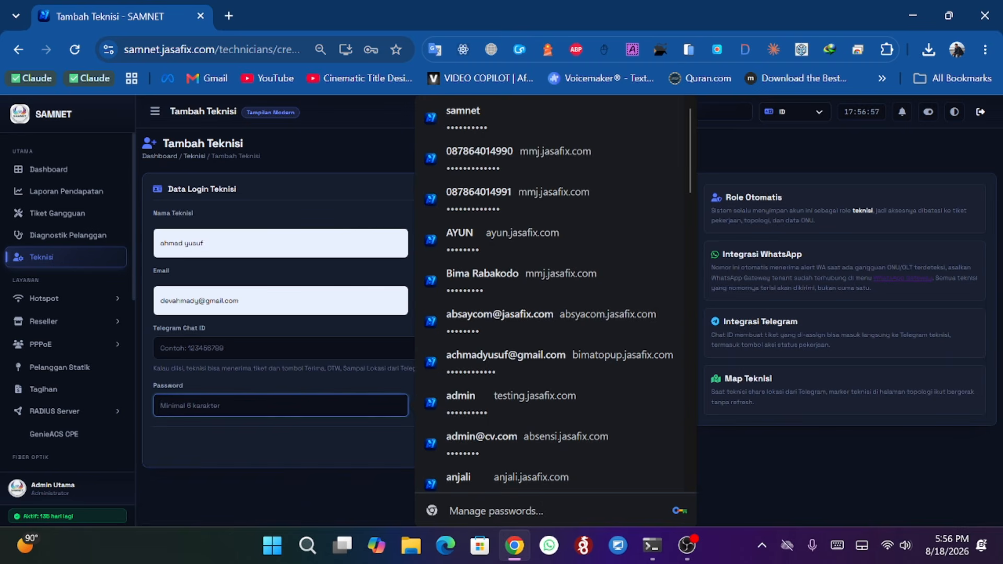
pyautogui.write('••••••')
pyautogui.press('Tab')
pyautogui.write('•')
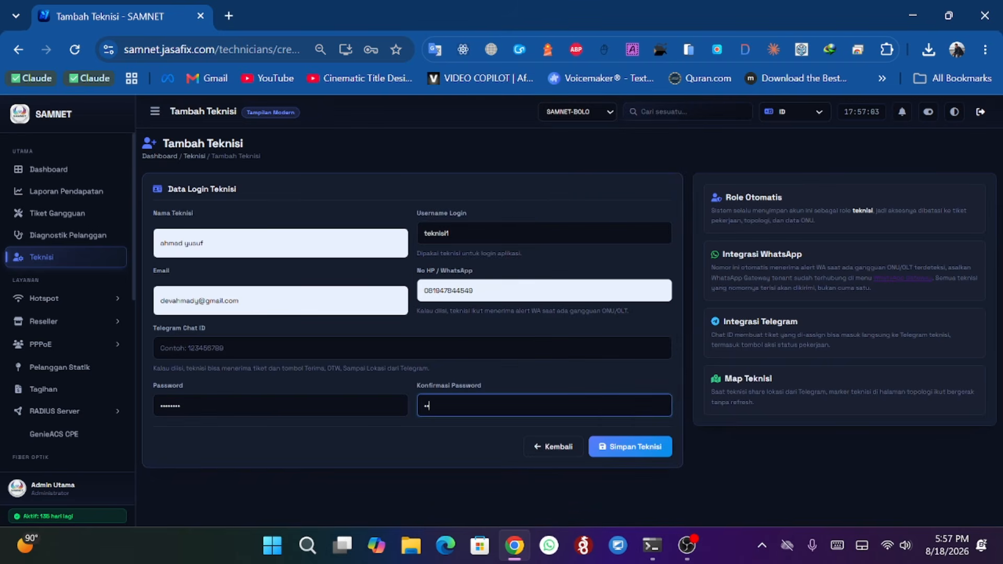
pyautogui.write('•••')
pyautogui.click(645, 446)
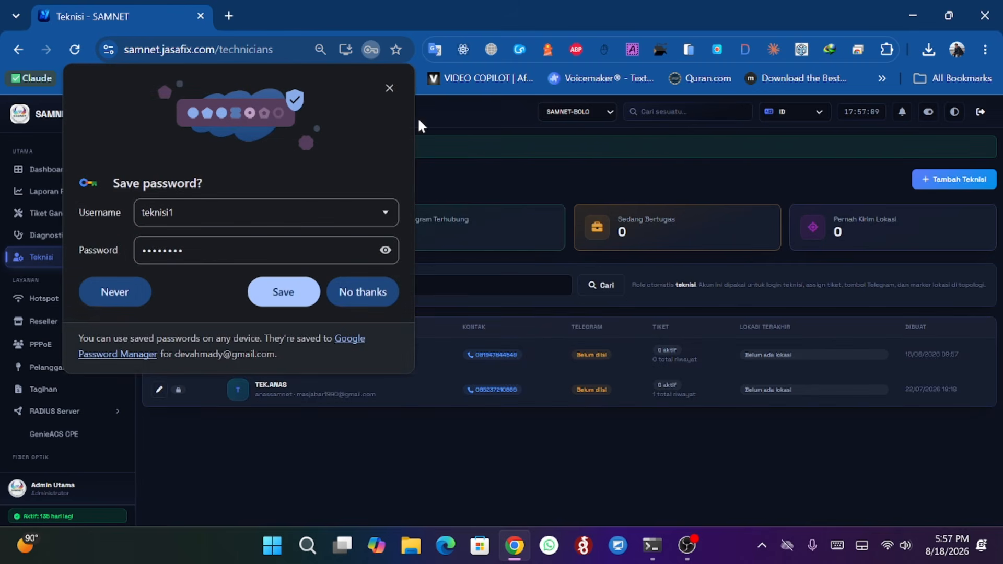
pyautogui.click(389, 88)
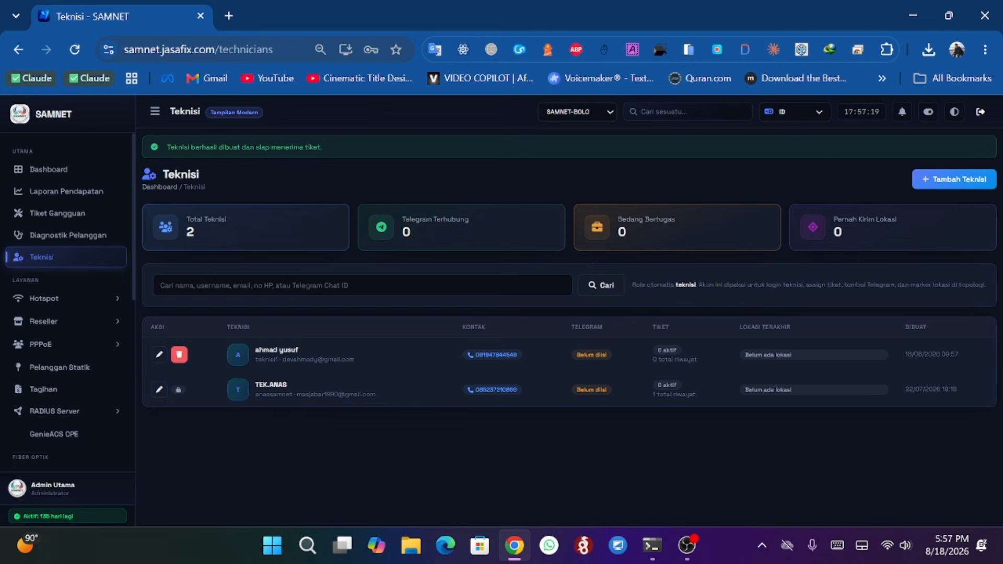
# - Copy the site address and open it in a new incognito window
pyautogui.click(223, 46)
pyautogui.click(237, 53)
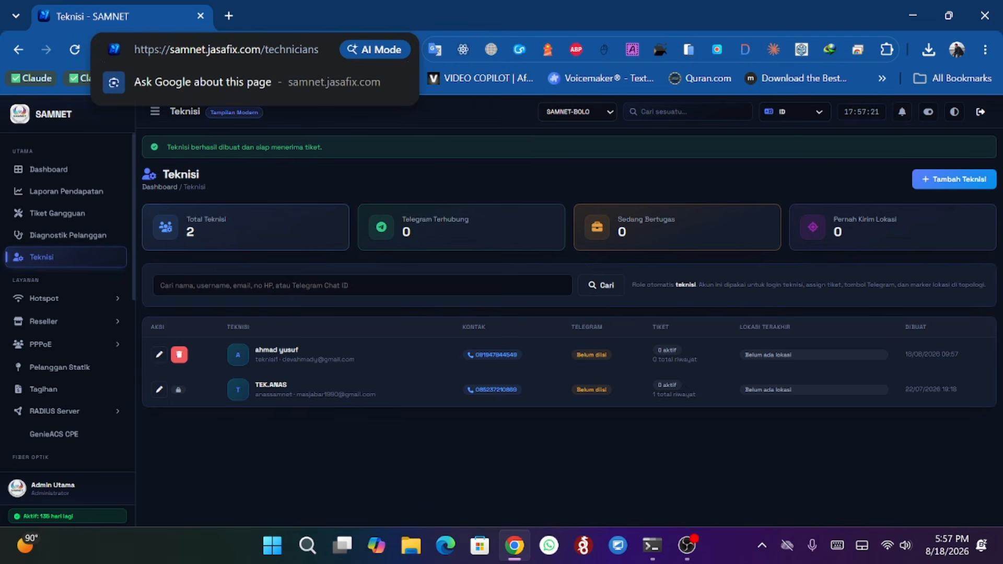
pyautogui.moveTo(264, 49); pyautogui.dragTo(90, 42)
pyautogui.hotkey('ctrl', 'c')
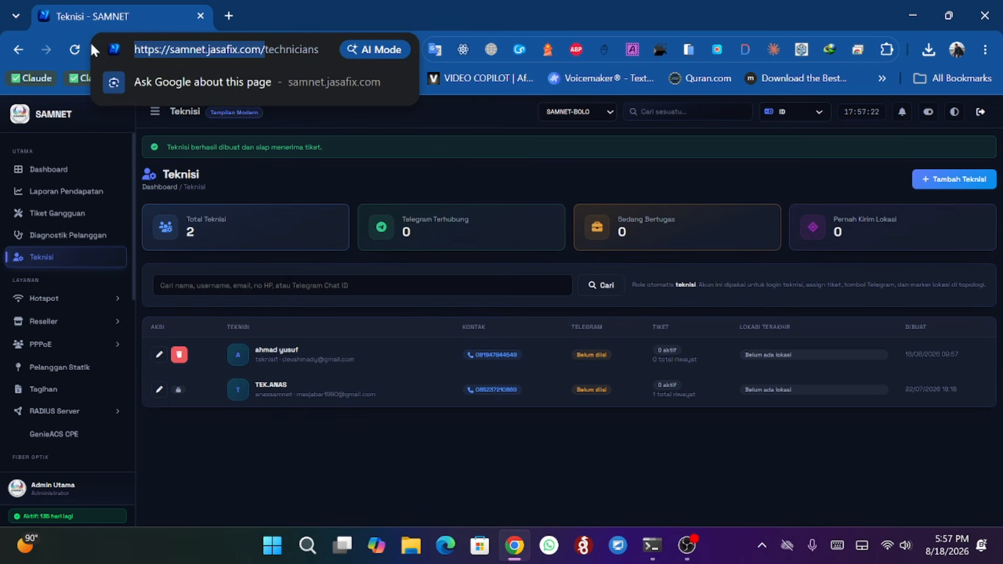
pyautogui.click(985, 49)
pyautogui.click(871, 128)
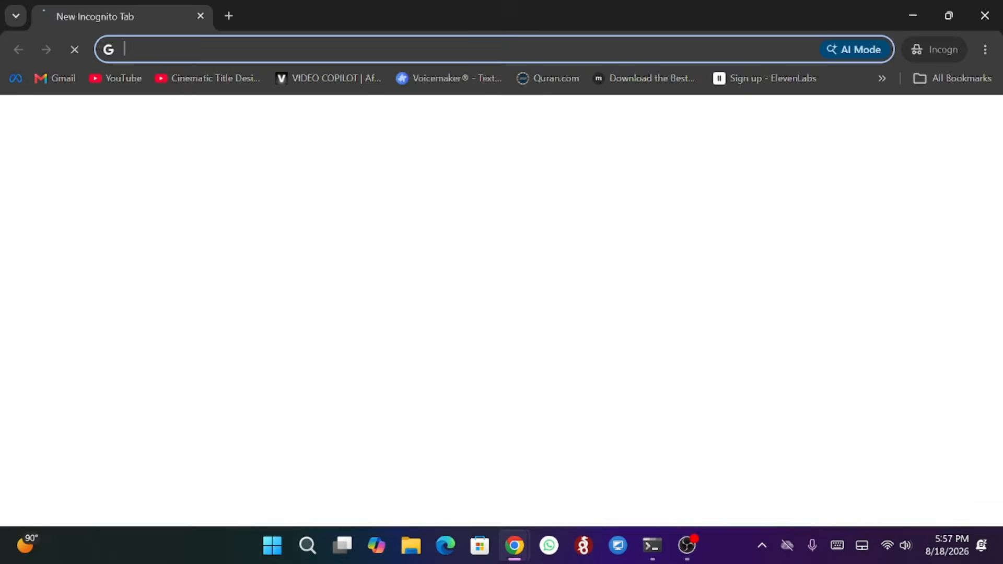
pyautogui.hotkey('ctrl', 'v')
pyautogui.press('Return')
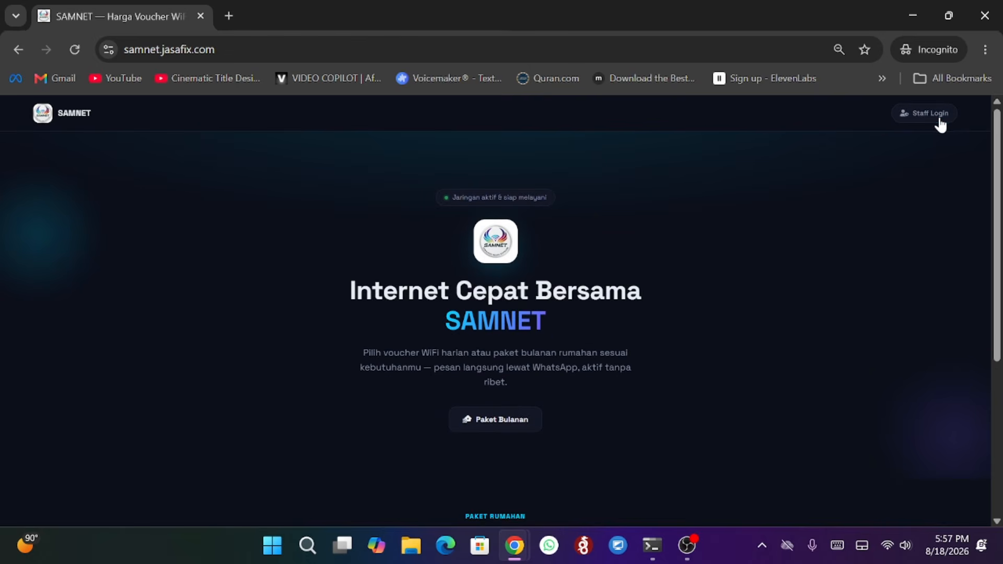
# - Log in through Staff Login as teknisi1 with the technician's password
pyautogui.click(925, 119)
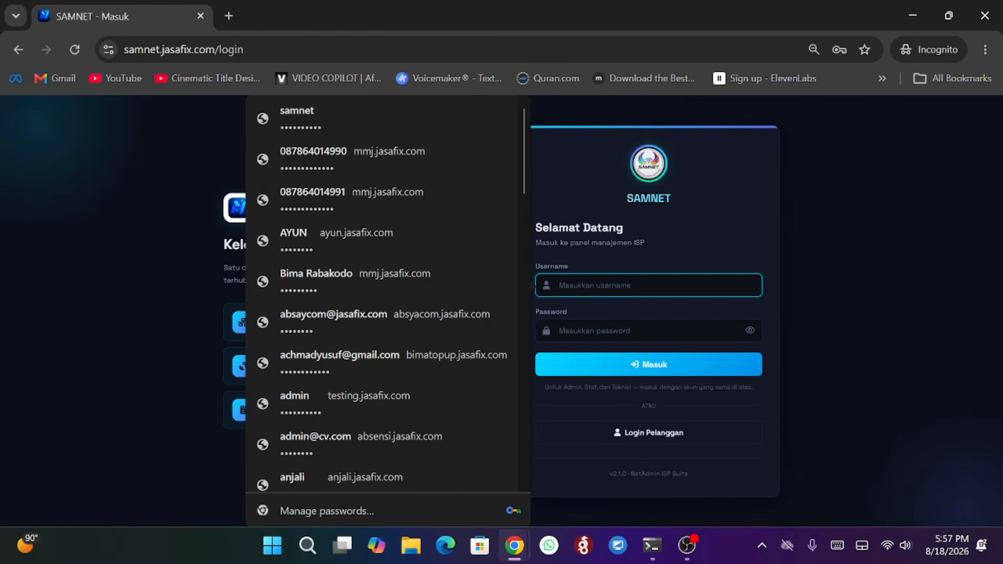
pyautogui.write('tek')
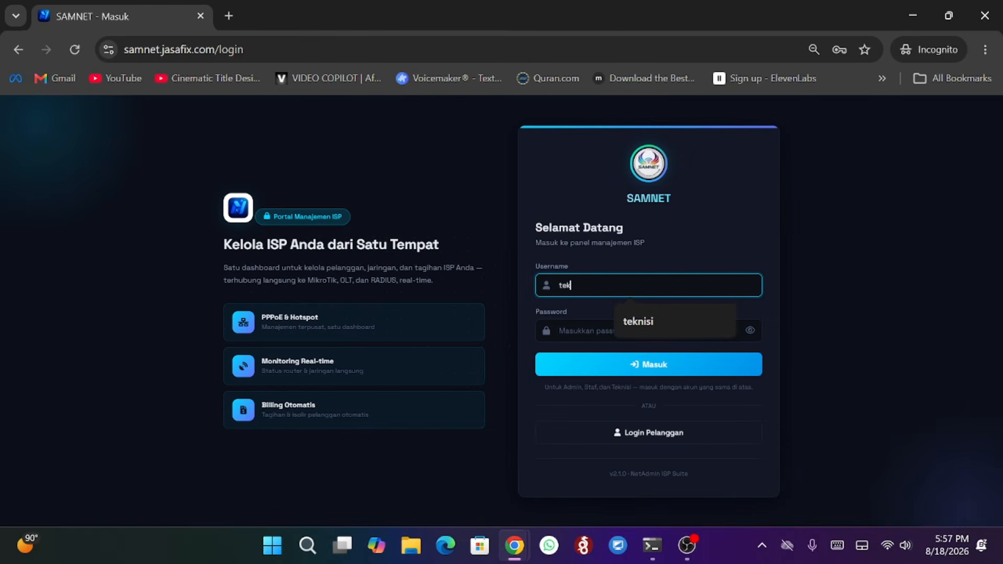
pyautogui.write('nisi1')
pyautogui.press('Tab')
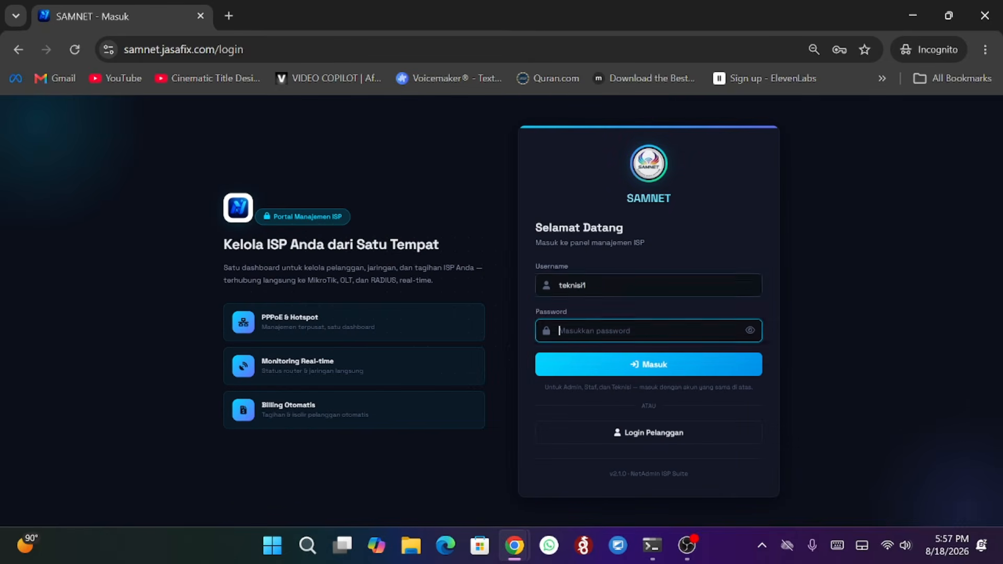
pyautogui.write('••••••')
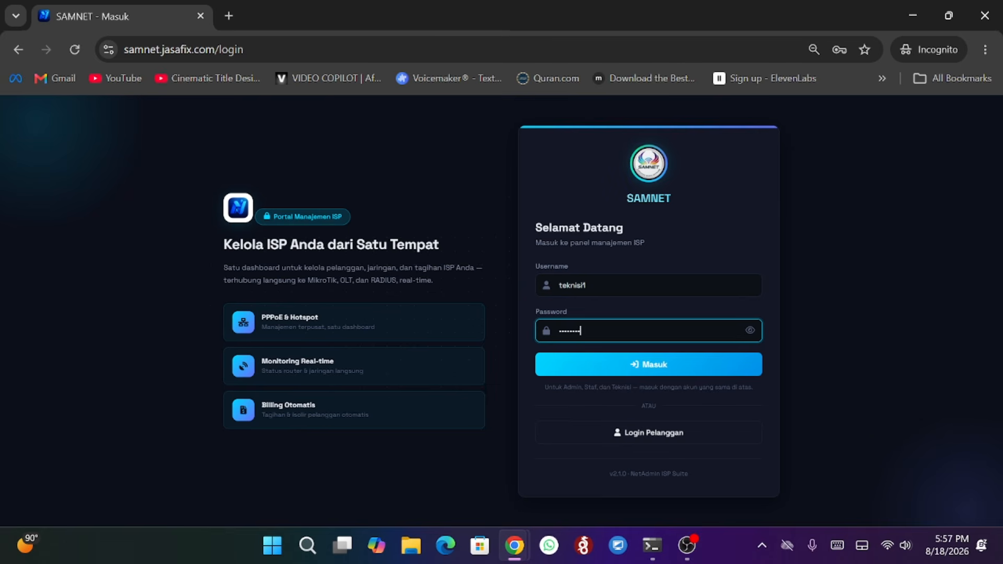
pyautogui.press('Return')
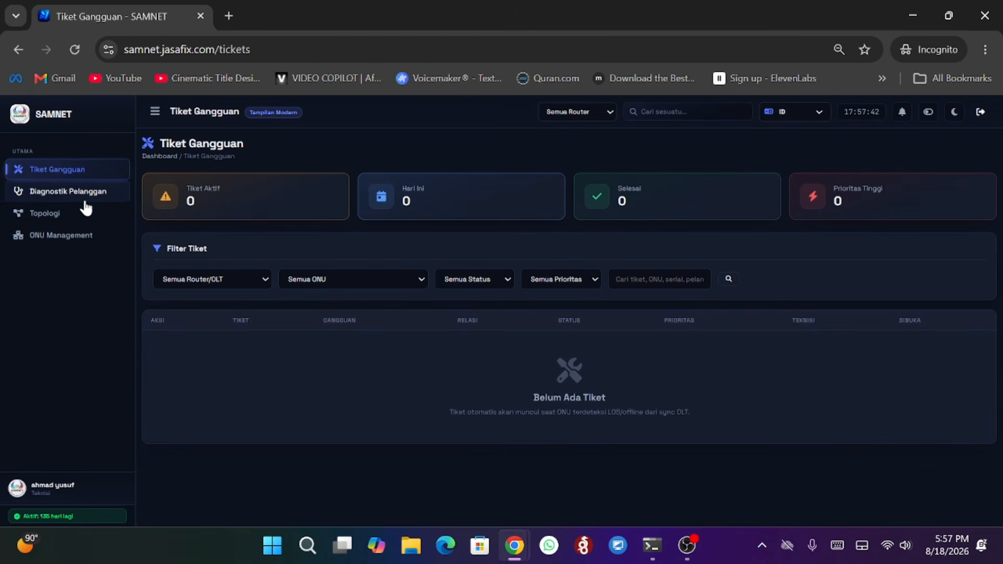
# - Browse the technician's pages: Diagnostik Pelanggan, Tiket Gangguan, ONU Management and Topologi
pyautogui.click(79, 195)
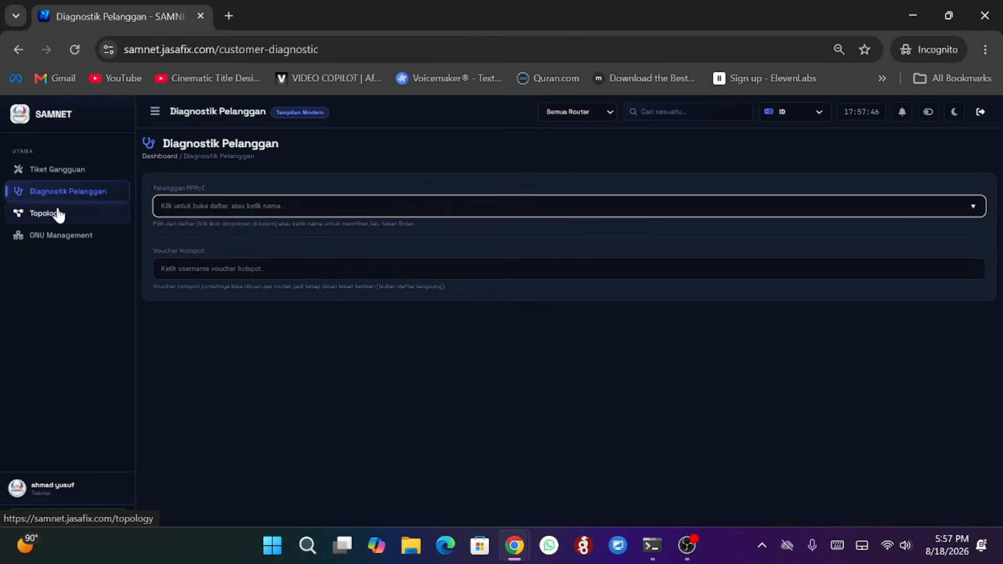
pyautogui.click(63, 169)
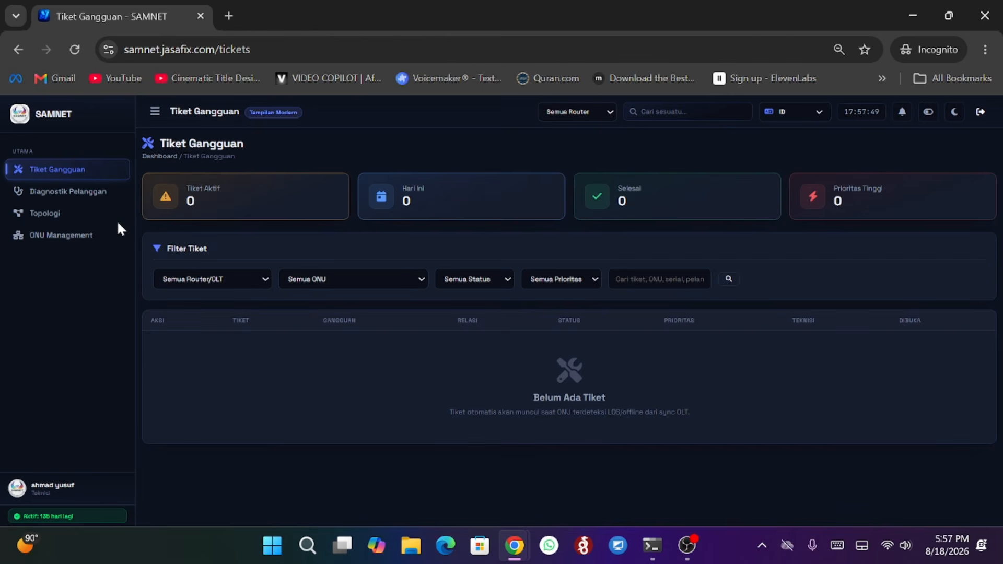
pyautogui.click(92, 241)
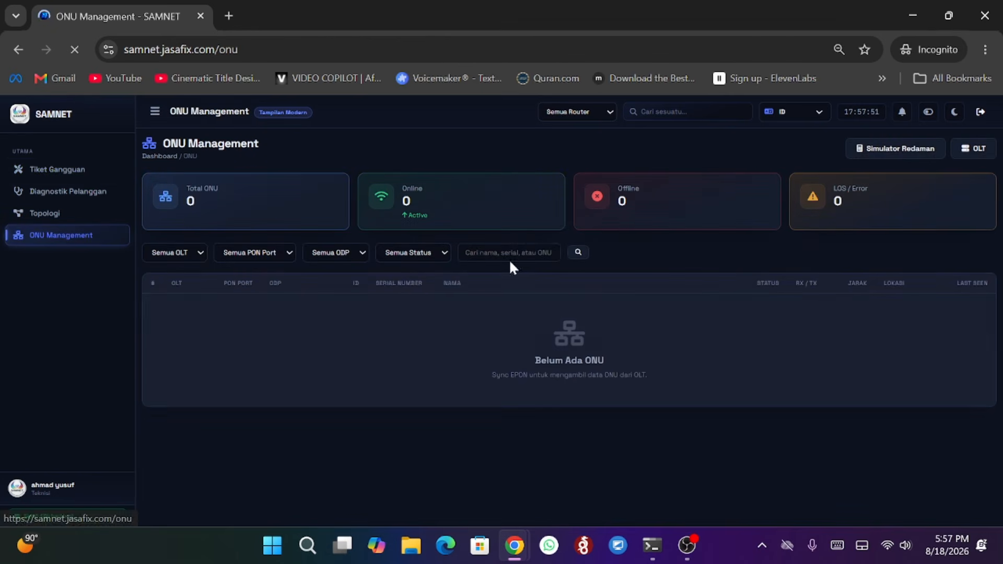
pyautogui.click(73, 220)
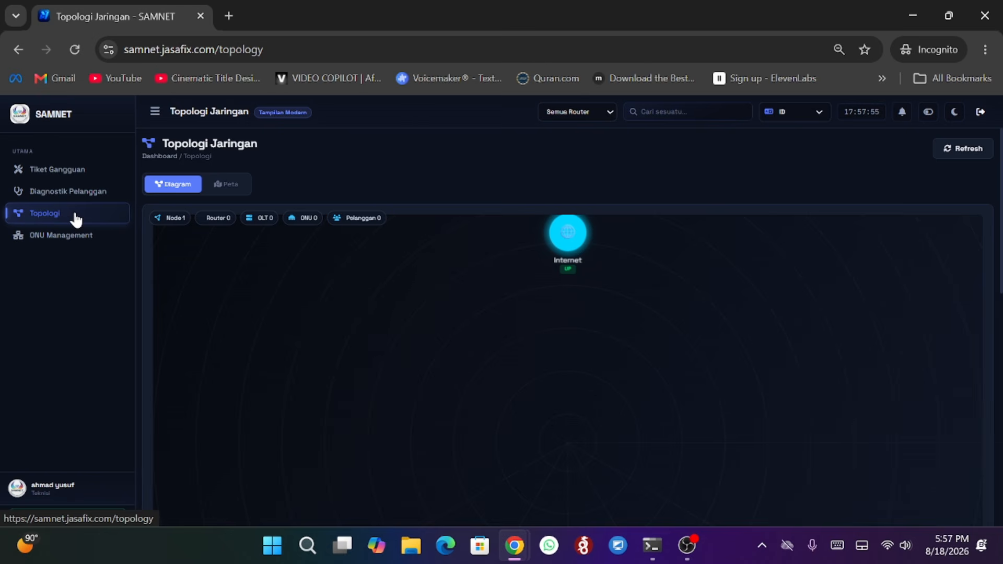
# - Filter the network topology by router OLTUtamaBolo and switch to the map view
pyautogui.click(579, 111)
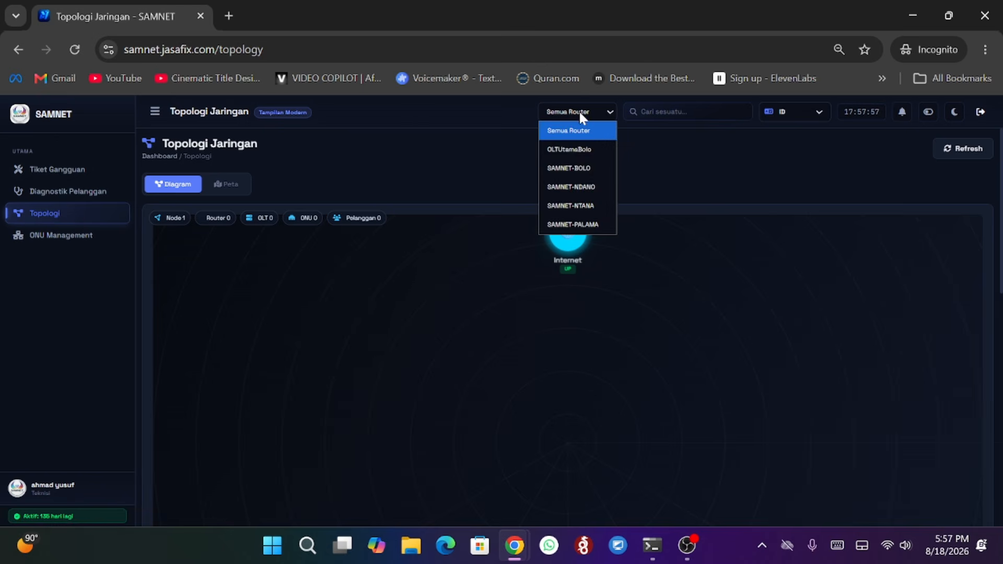
pyautogui.click(580, 148)
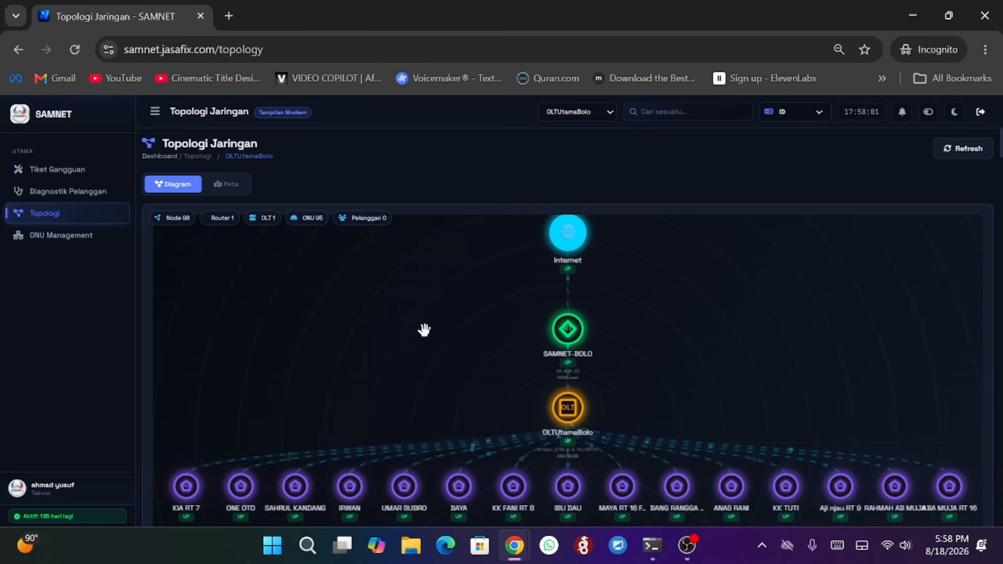
pyautogui.click(233, 190)
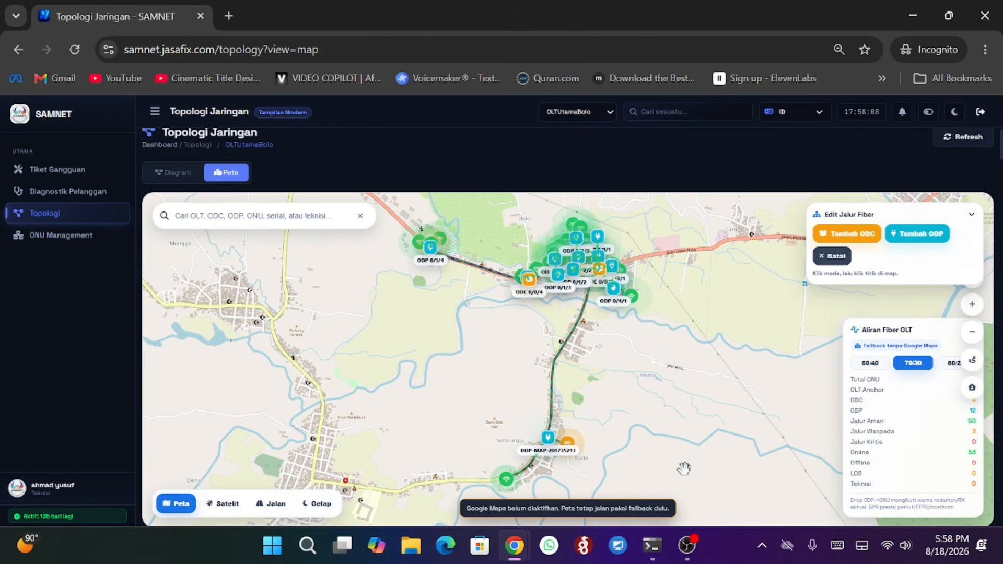
# - Switch back to the admin window and open ticket WO-20260817-U4RY from the Tiket Gangguan list
pyautogui.click(514, 548)
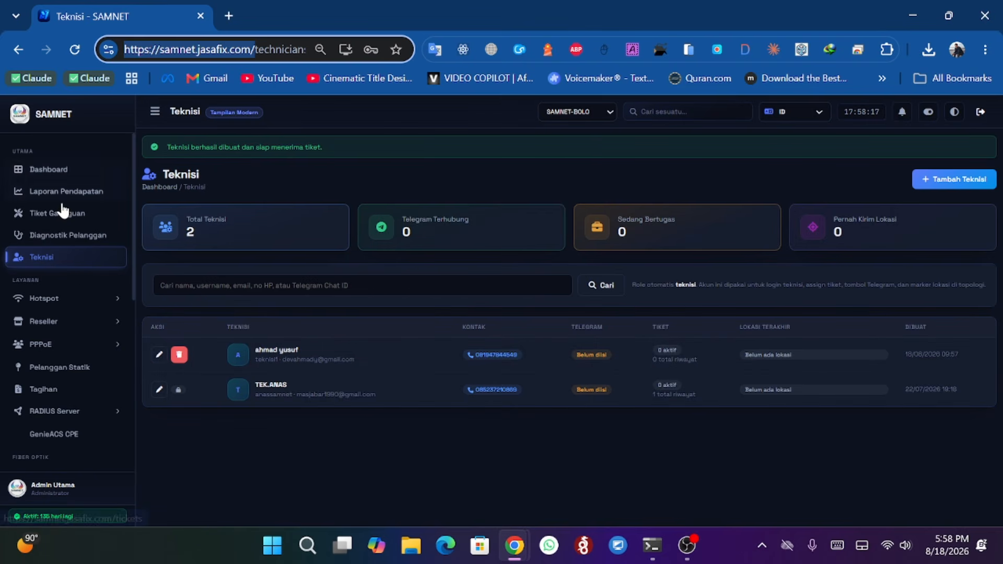
pyautogui.click(61, 213)
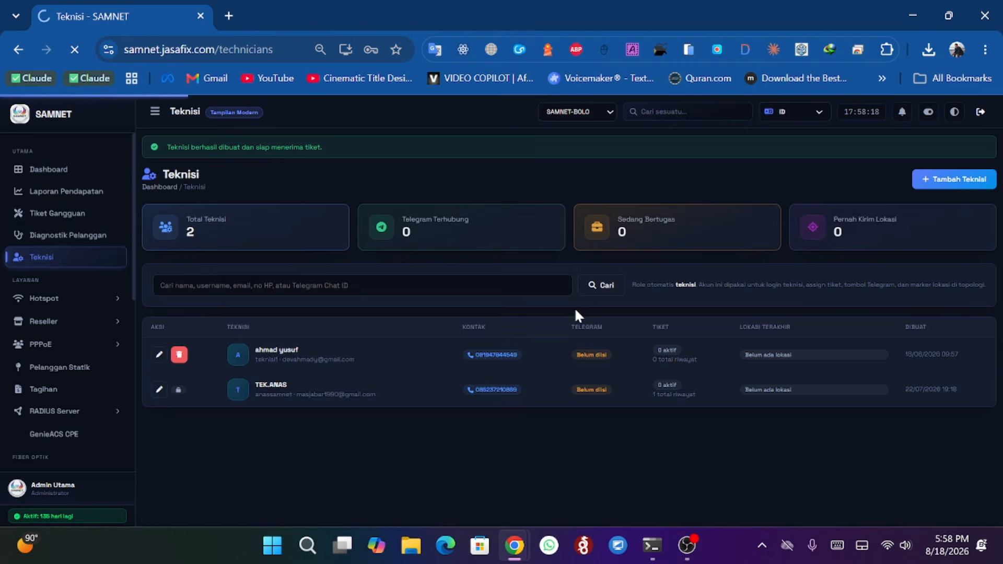
pyautogui.scroll(-5, 455, 298)
pyautogui.scroll(-3, 454, 298)
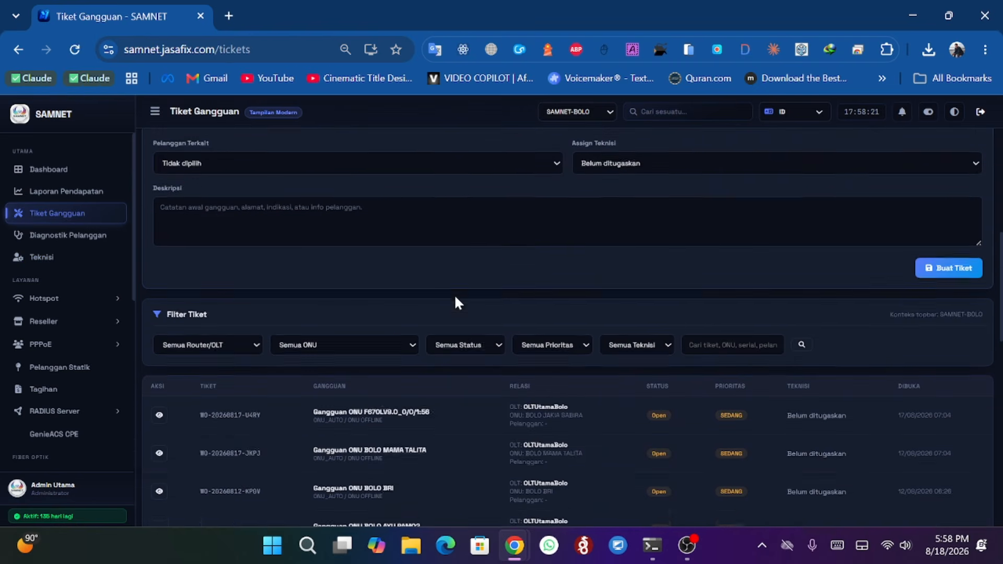
pyautogui.click(161, 411)
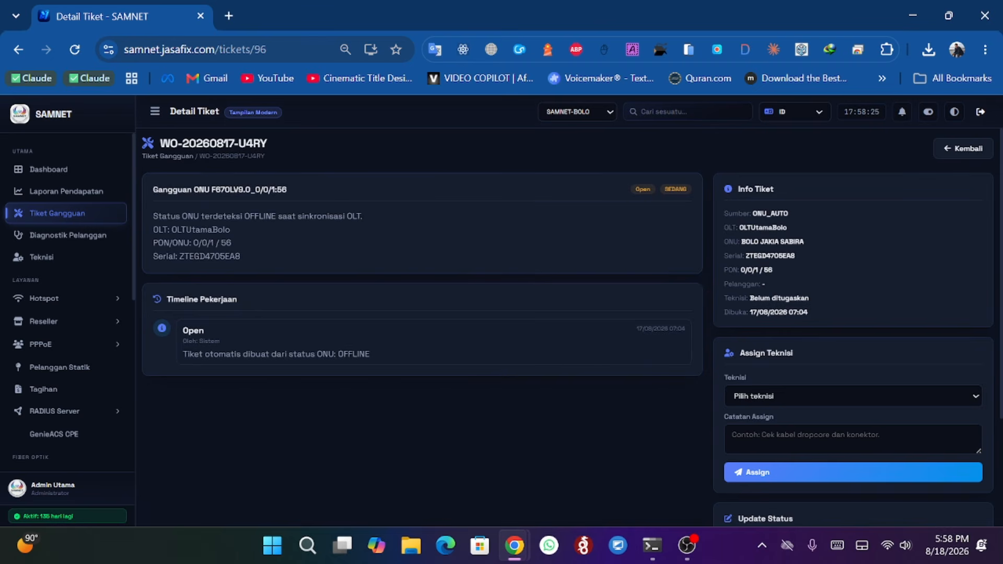
# - Assign the ticket to the newly created technician
pyautogui.click(751, 391)
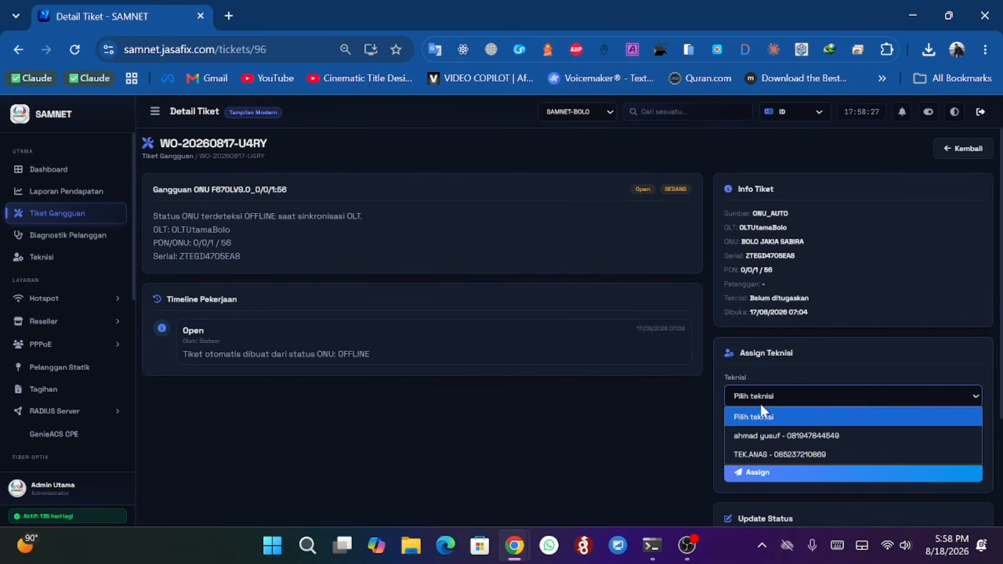
pyautogui.click(768, 432)
pyautogui.scroll(-3, 695, 410)
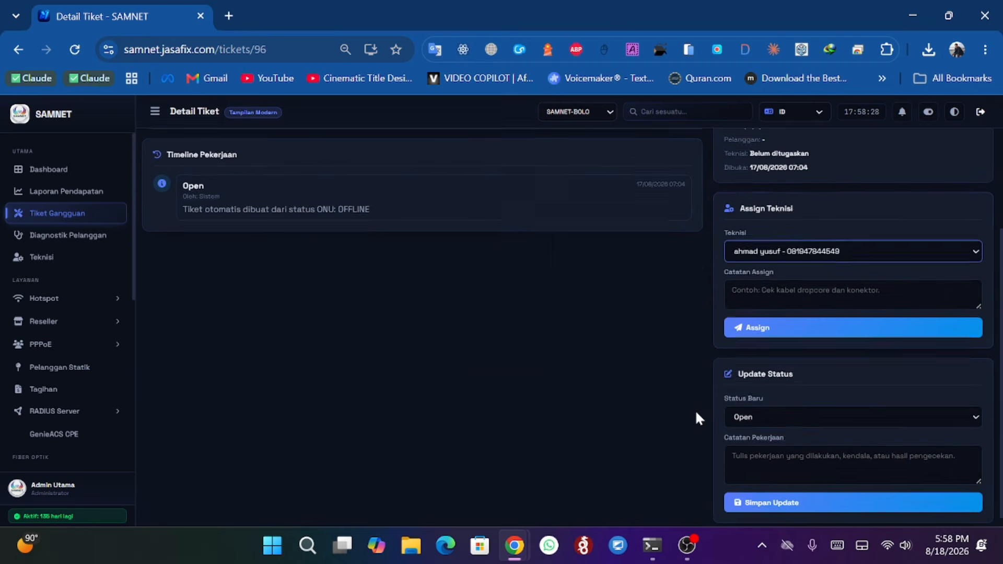
pyautogui.click(784, 327)
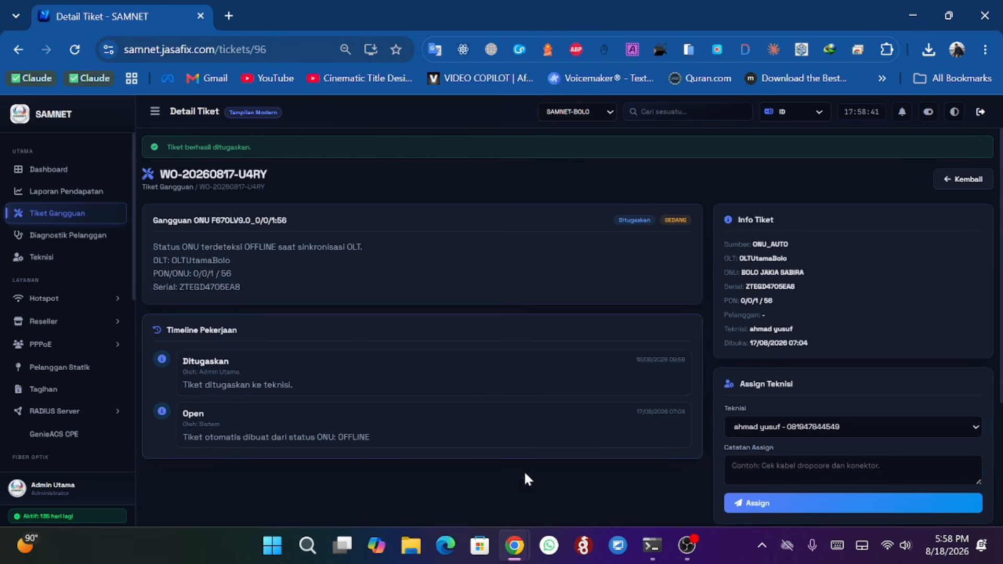
# - Switch to the technician's window, reload it, and open the Tiket Gangguan list
pyautogui.moveTo(514, 546)
pyautogui.click(550, 488)
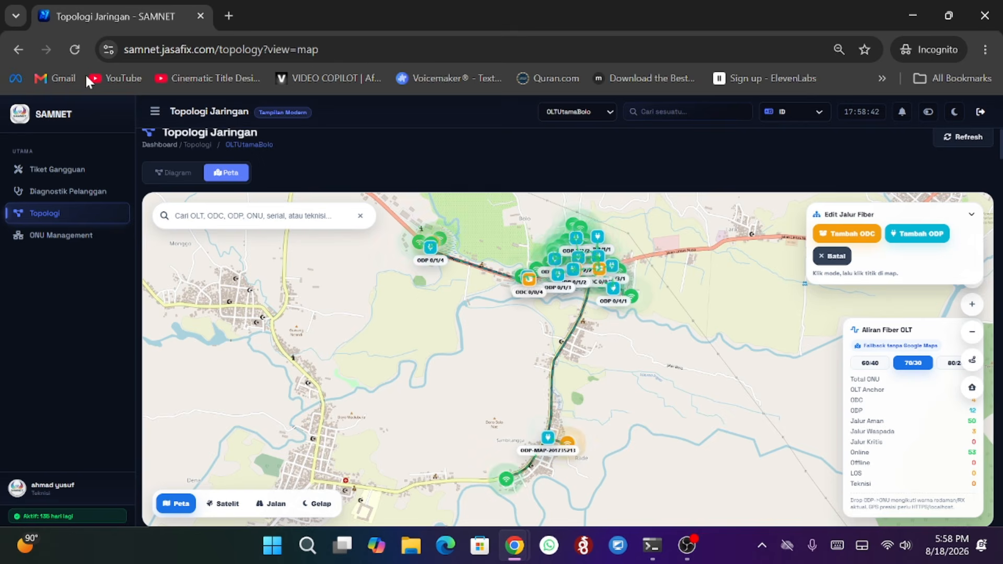
pyautogui.click(74, 49)
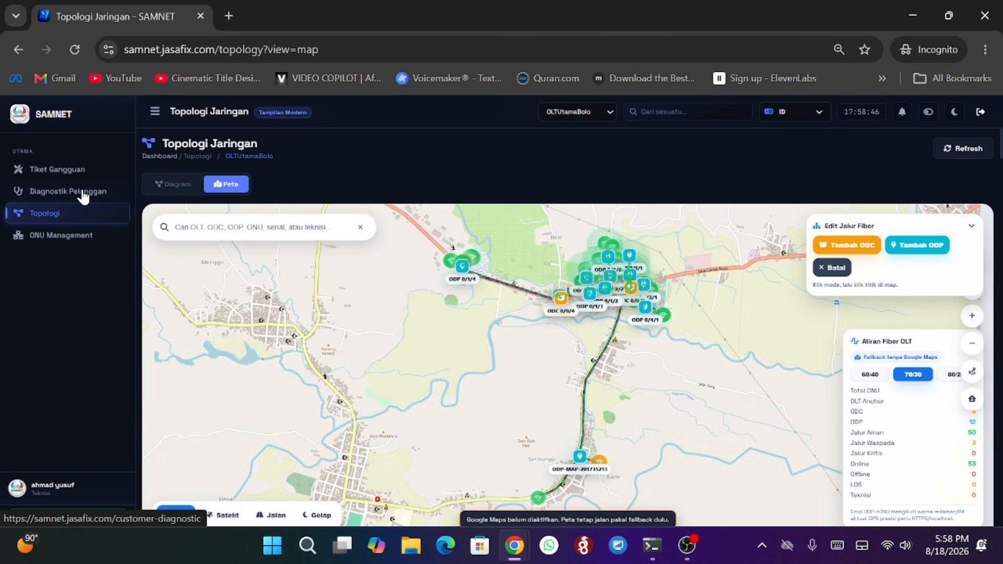
pyautogui.click(58, 169)
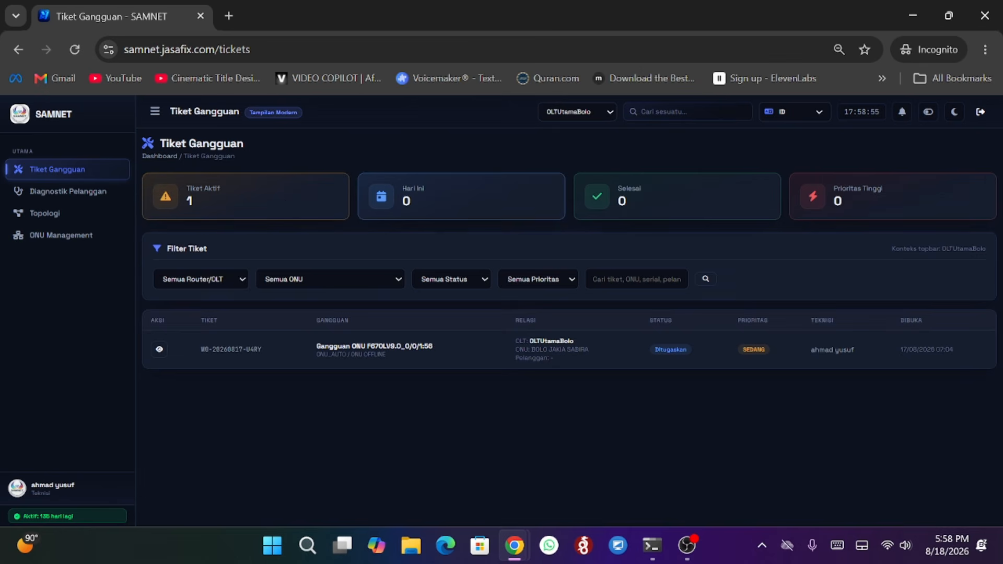
# - Open the assigned ticket and update its status to Diterima
pyautogui.click(160, 350)
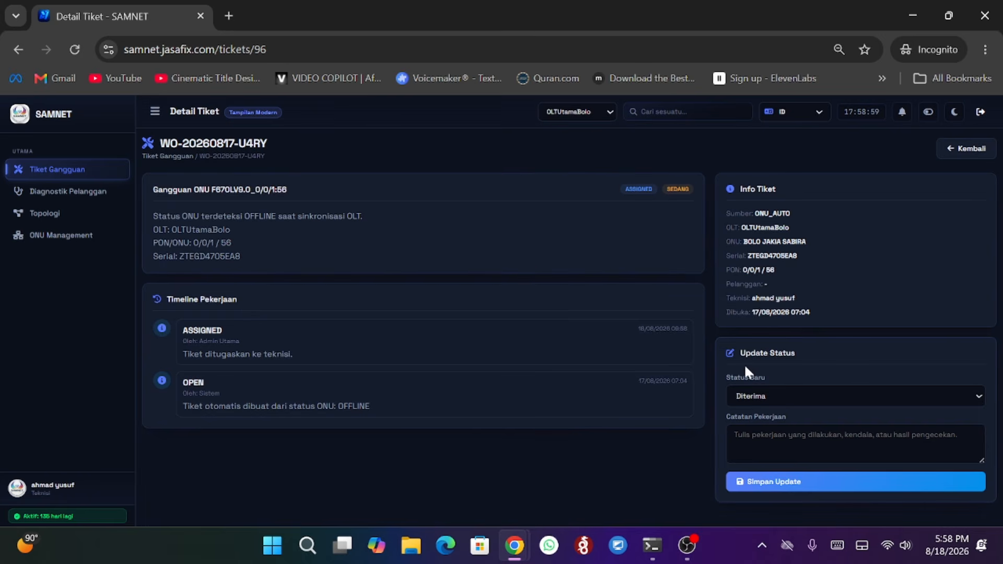
pyautogui.click(760, 394)
pyautogui.click(761, 414)
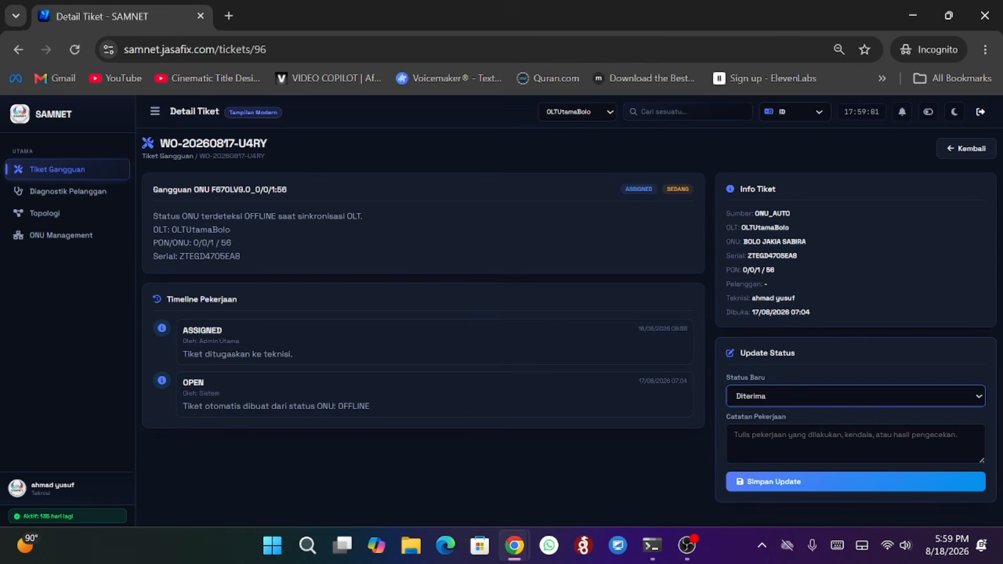
pyautogui.click(784, 480)
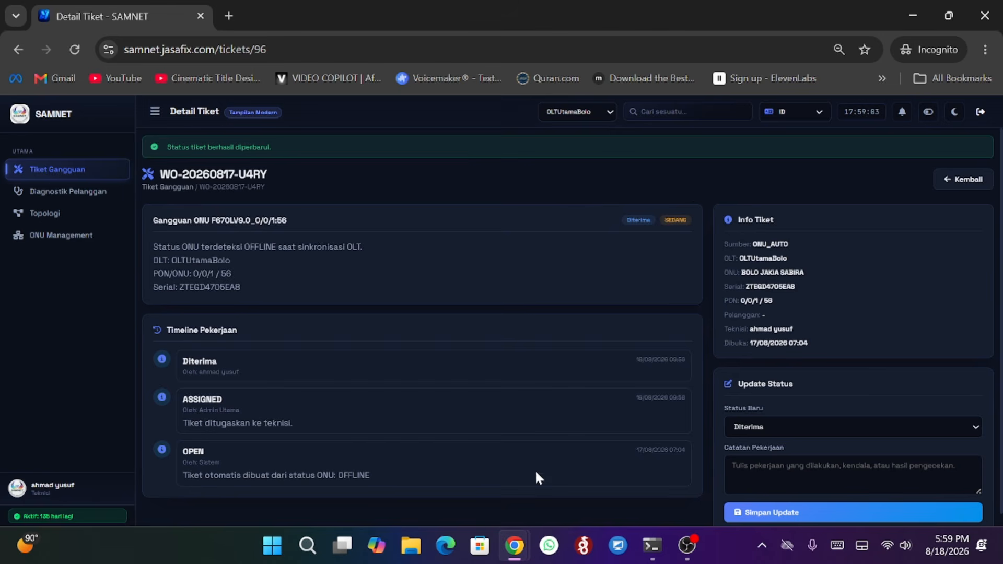
pyautogui.moveTo(522, 534)
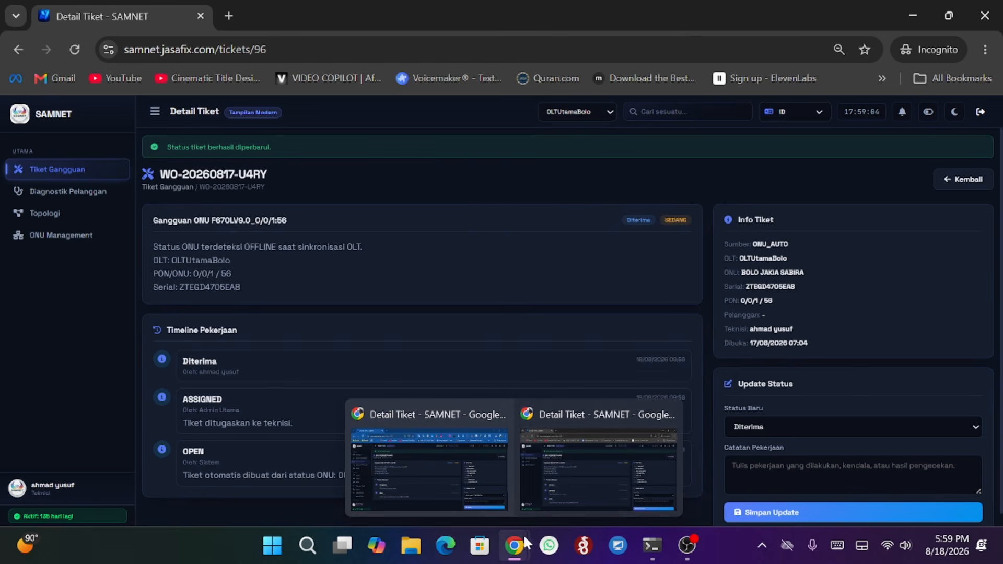
pyautogui.click(574, 472)
# - Switch to the admin window and reload the ticket detail page to check its timeline
pyautogui.moveTo(526, 548)
pyautogui.click(463, 475)
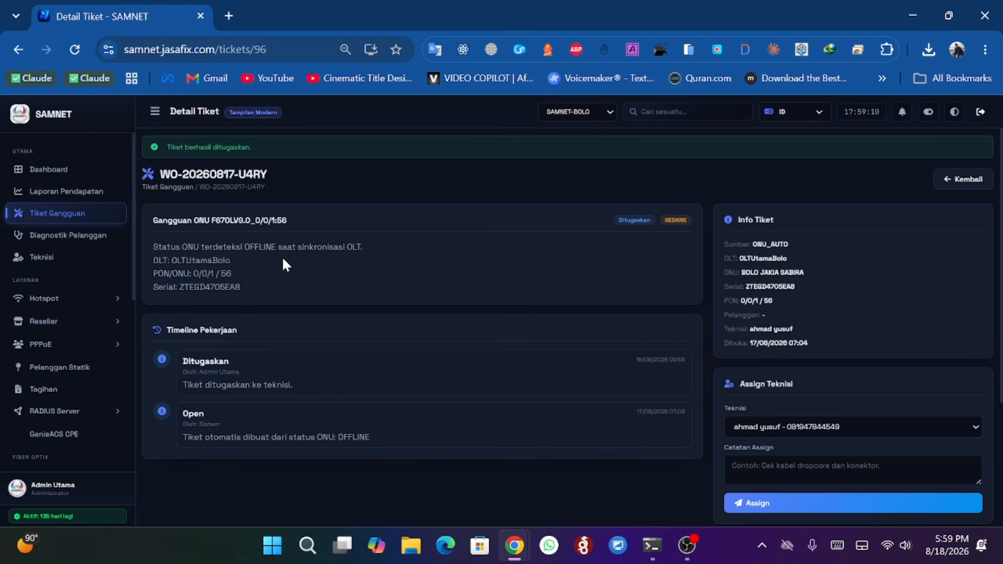
pyautogui.click(76, 55)
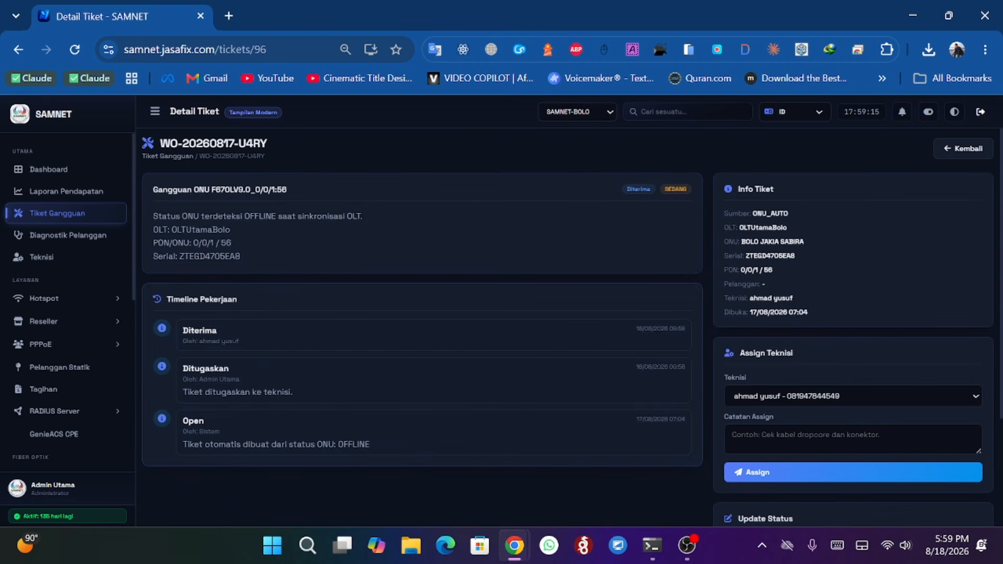
pyautogui.doubleClick(199, 330)
# - In the technician's window, set the ticket status to OTW with the note 'masih mengungu kendaraan atau macet' and save the update
pyautogui.moveTo(515, 546)
pyautogui.click(550, 504)
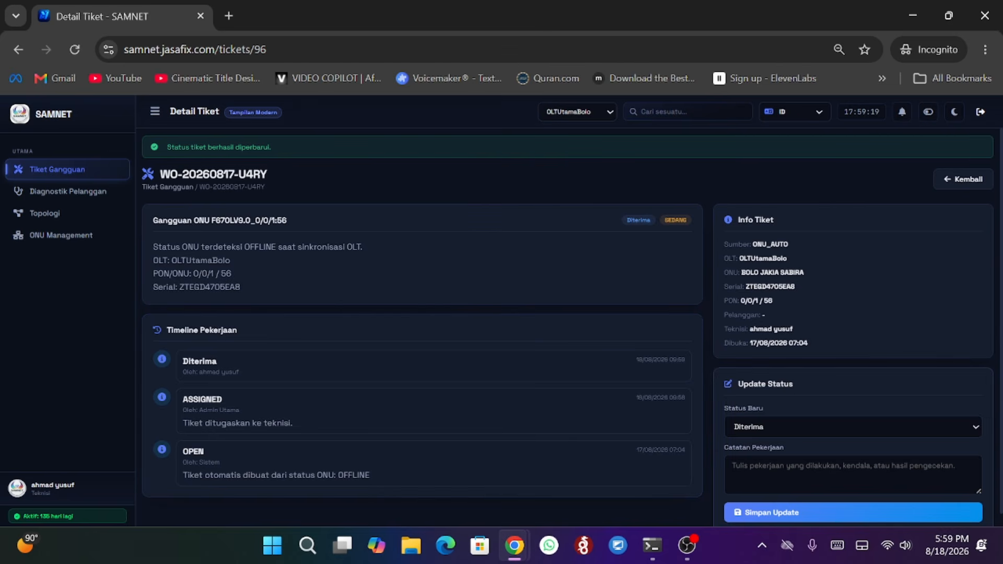
pyautogui.click(776, 434)
pyautogui.click(748, 338)
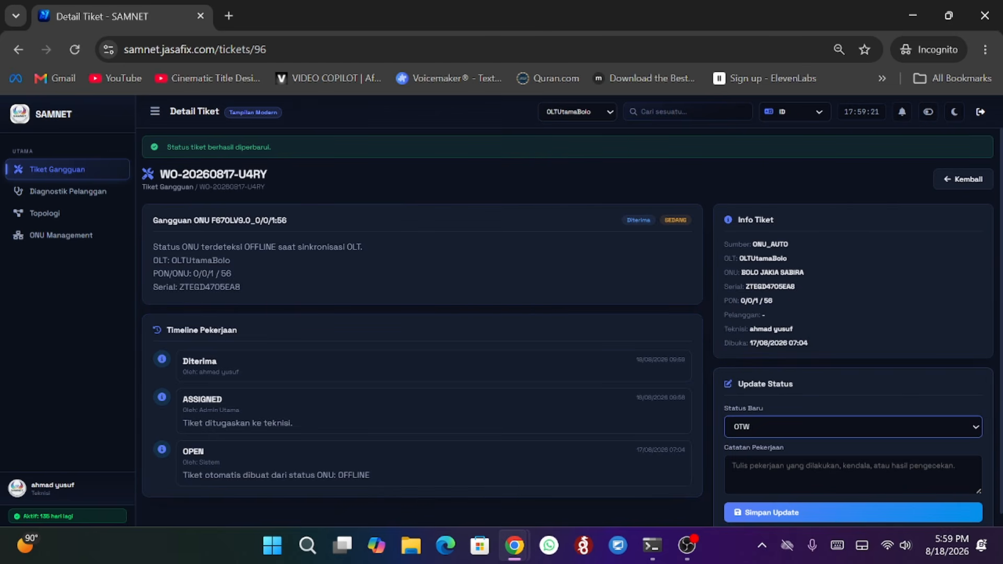
pyautogui.click(733, 465)
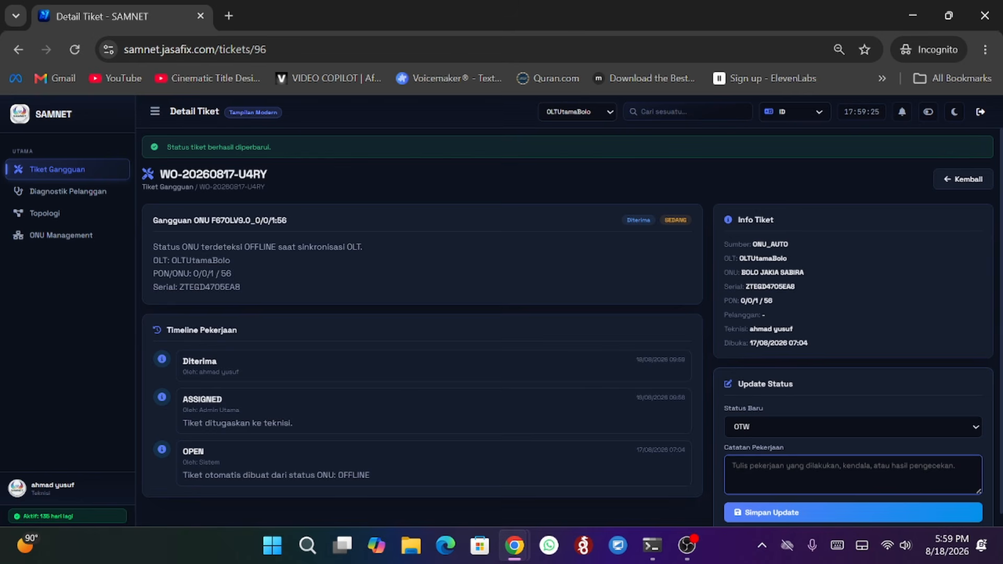
pyautogui.write('masih mengur')
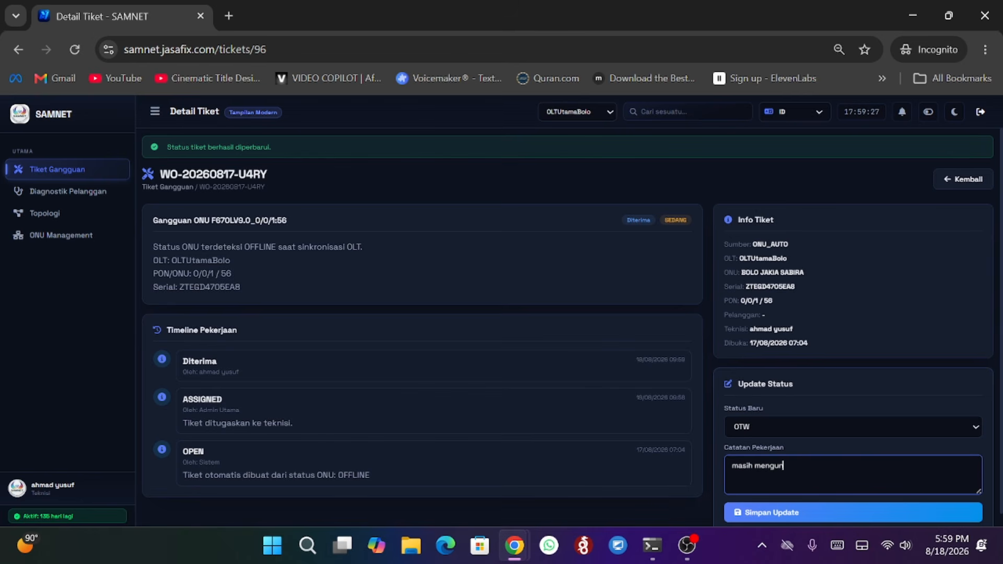
pyautogui.write('gu kendaraan atau macet')
pyautogui.click(840, 517)
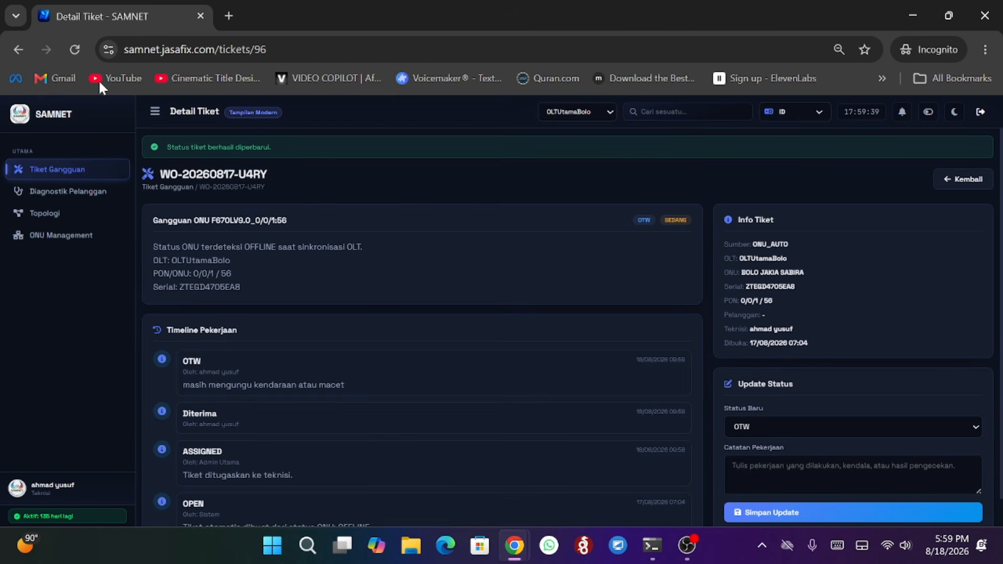
# - Reload the ticket and update its status to Sampai Lokasi
pyautogui.click(80, 48)
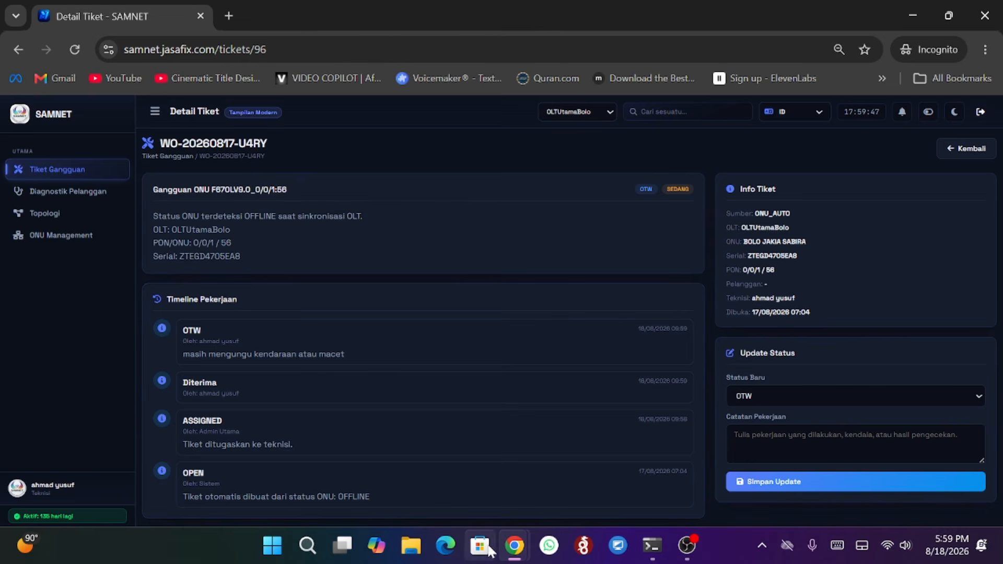
pyautogui.click(791, 398)
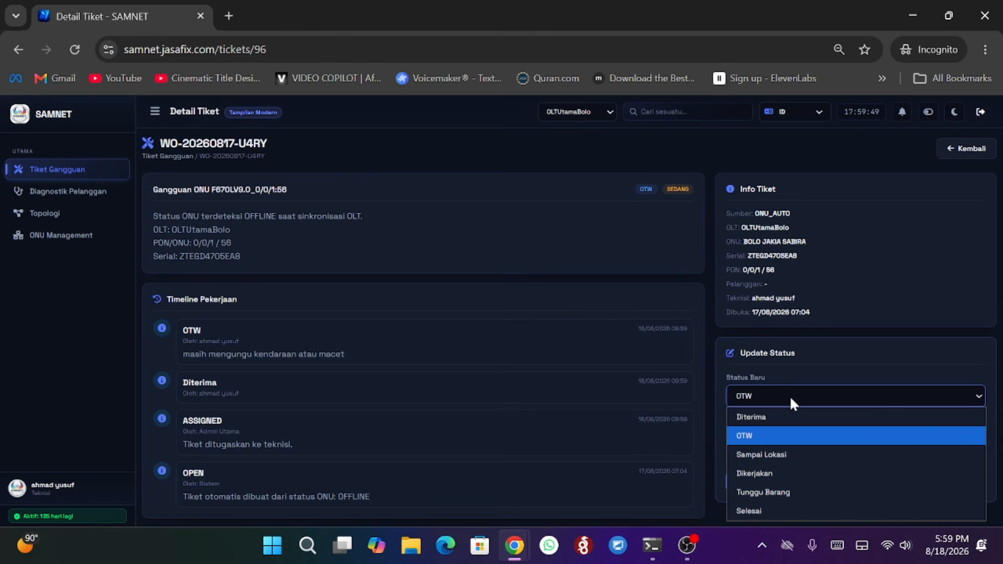
pyautogui.click(775, 454)
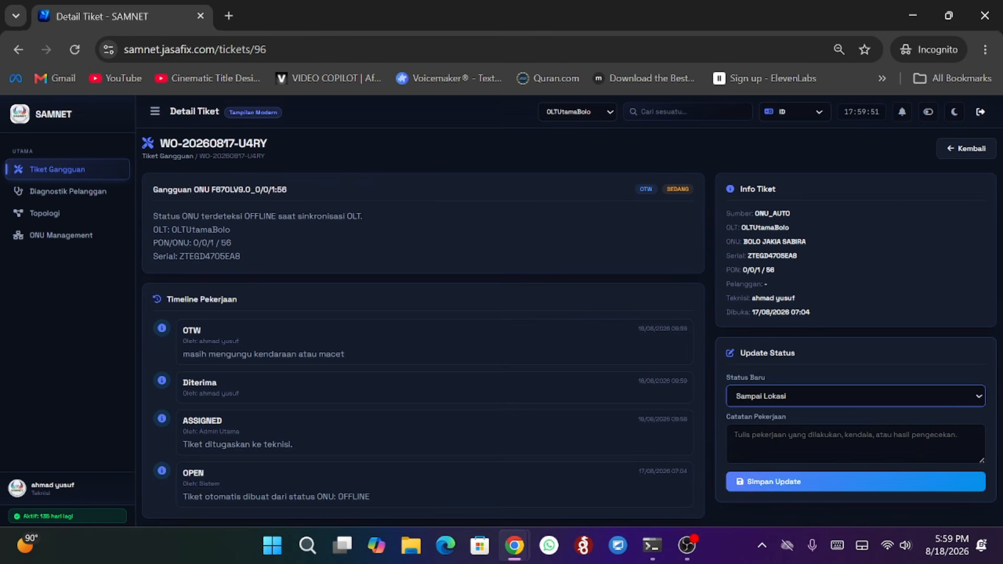
pyautogui.click(781, 482)
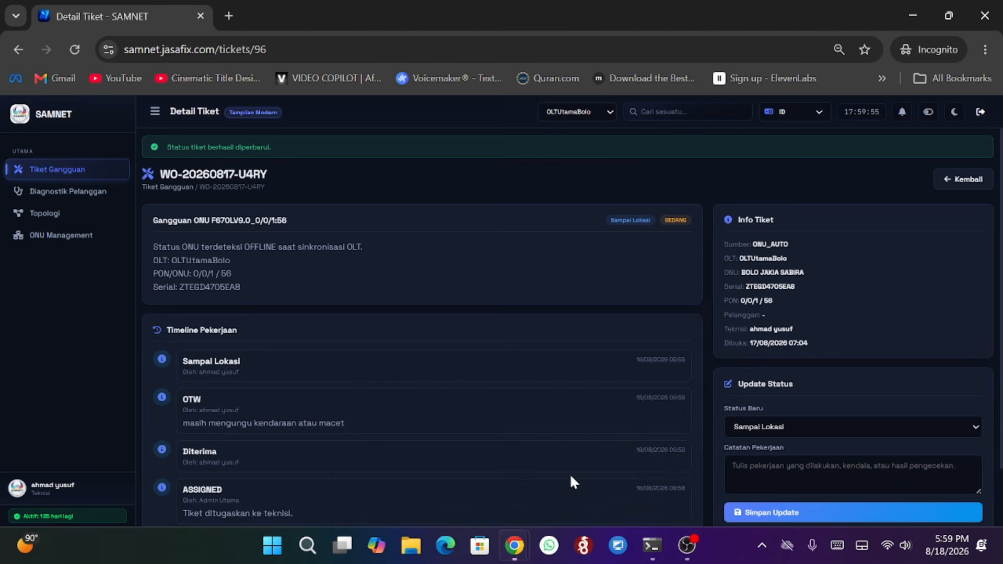
# - Switch to the admin window and review the ticket's updated work timeline
pyautogui.moveTo(514, 546)
pyautogui.click(455, 469)
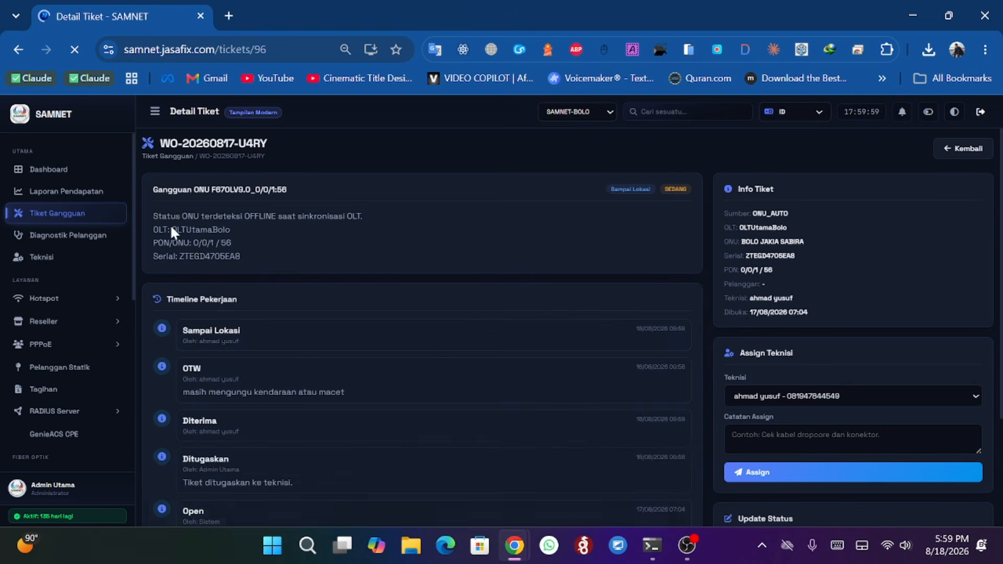
pyautogui.scroll(-3, 422, 322)
pyautogui.scroll(3, 469, 218)
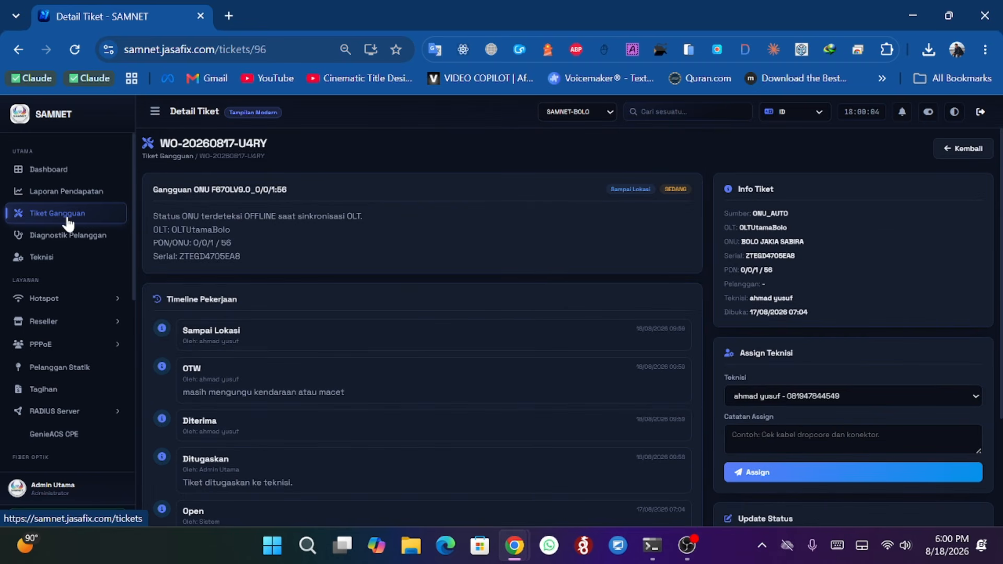
# - Open the Teknisi list and examine the new technician's ticket and location columns
pyautogui.click(64, 258)
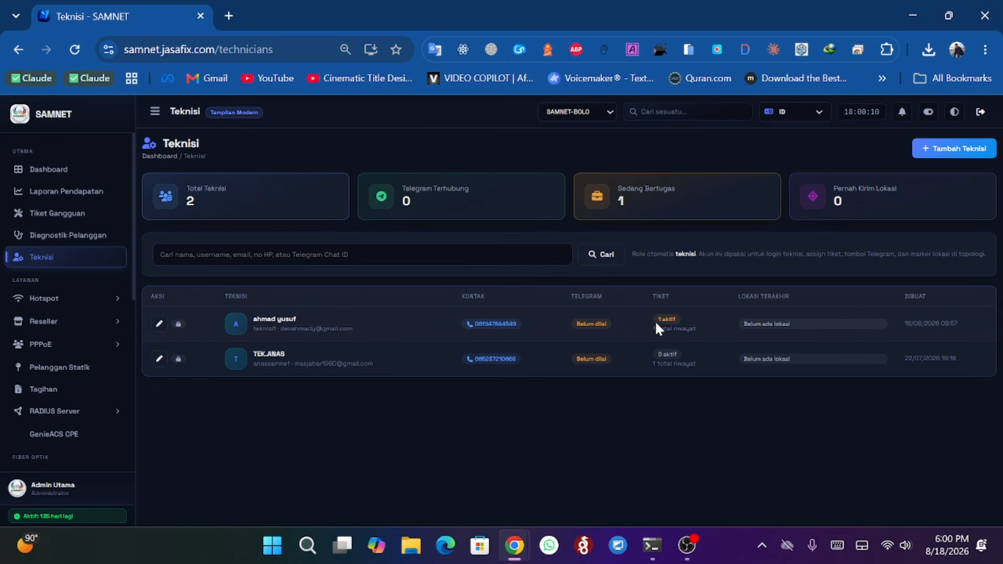
pyautogui.moveTo(656, 319); pyautogui.dragTo(677, 317)
pyautogui.click(614, 445)
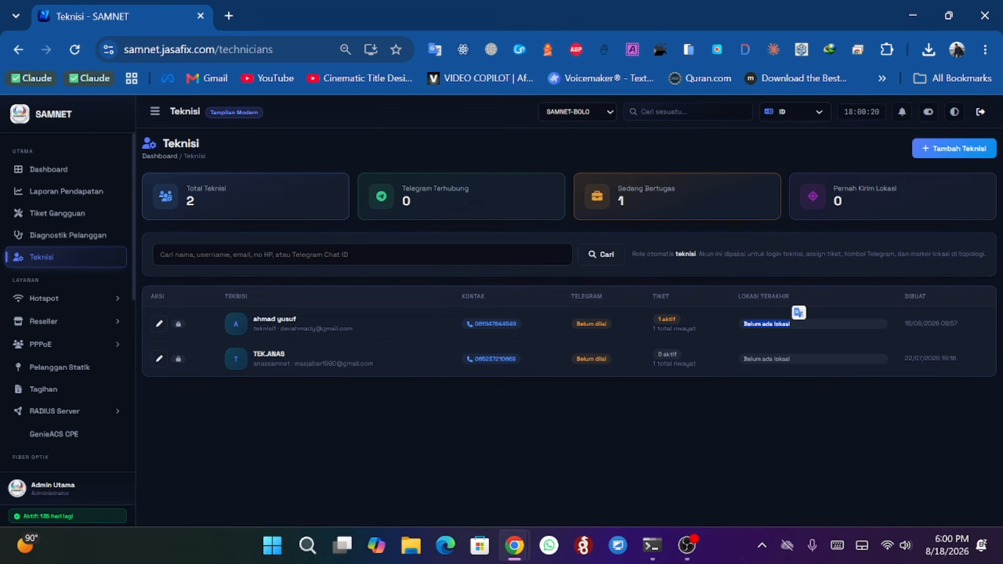
pyautogui.click(755, 308)
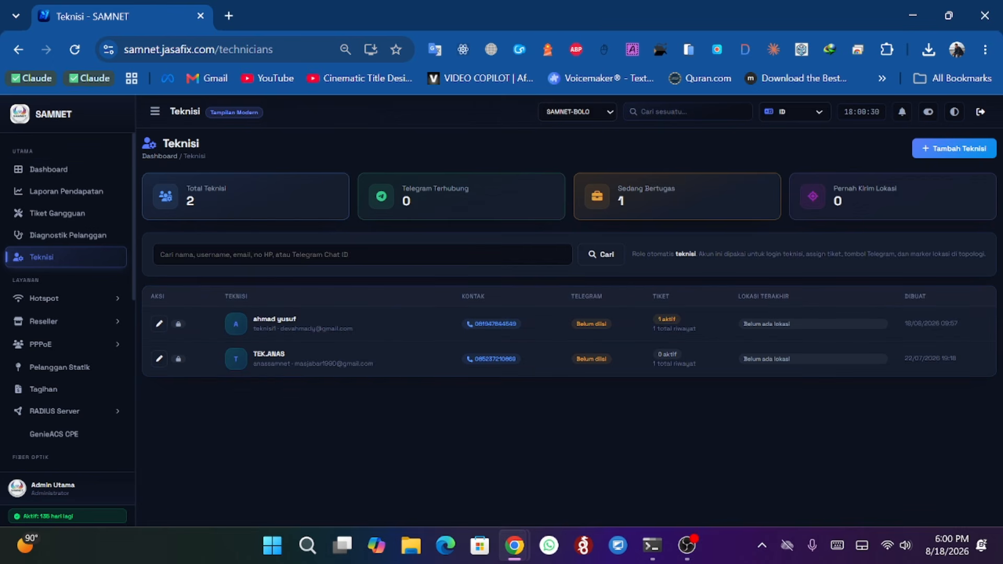
# - Open the Hotspot users list (Daftar Pengguna) from the Hotspot section
pyautogui.click(52, 147)
pyautogui.scroll(-2, 73, 224)
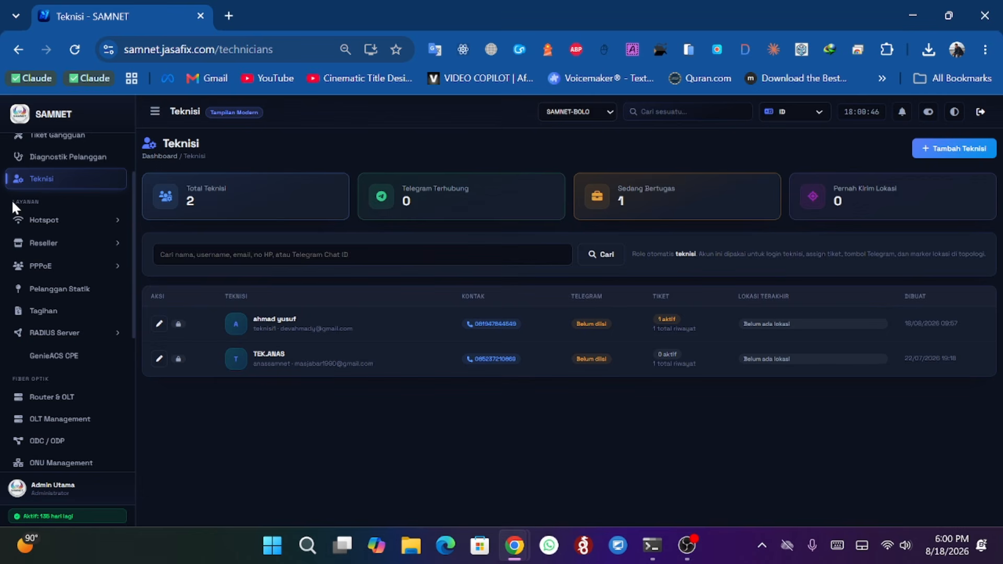
pyautogui.click(65, 221)
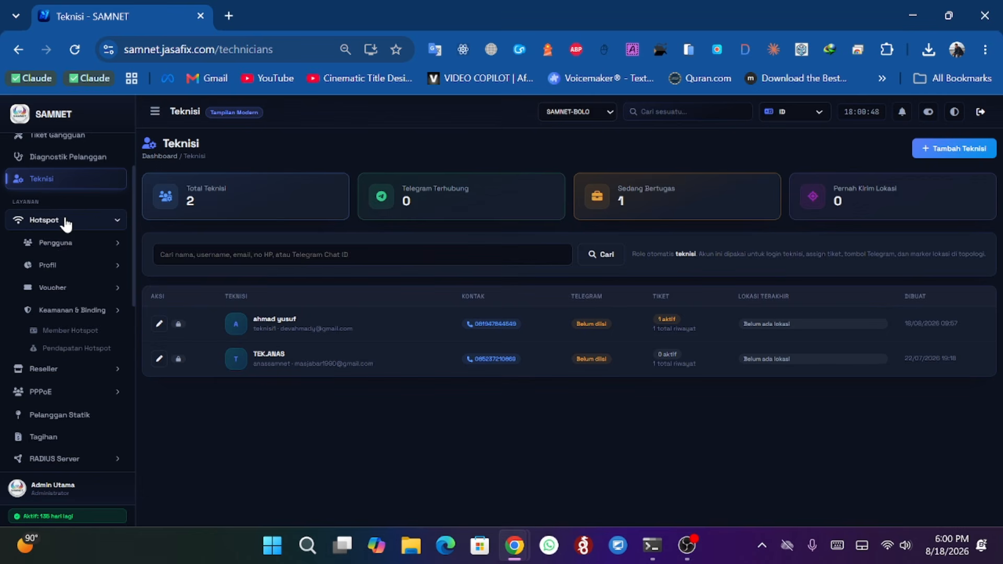
pyautogui.click(60, 244)
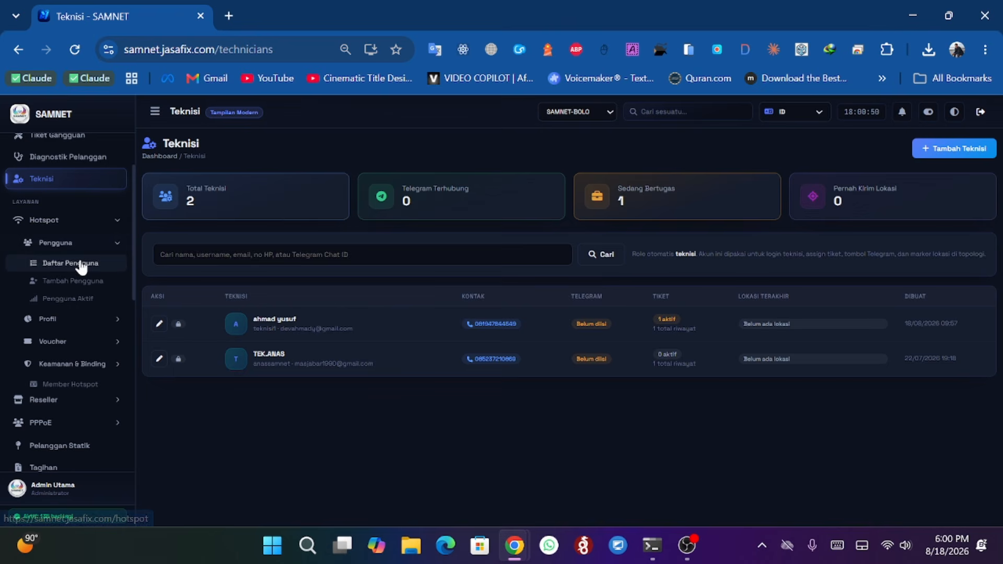
pyautogui.click(81, 265)
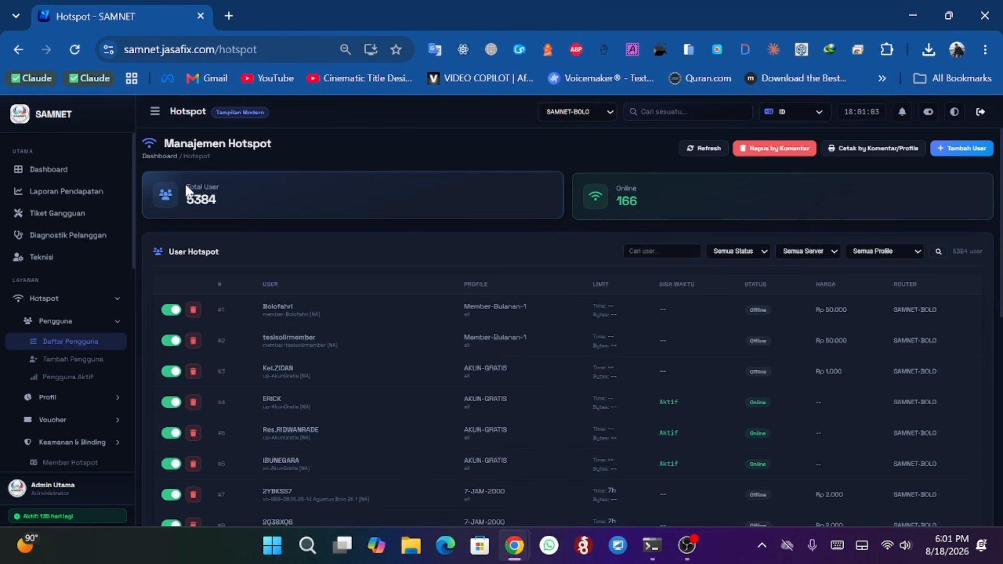
# - Switch the active router to SAMNET-NDANO
pyautogui.click(579, 111)
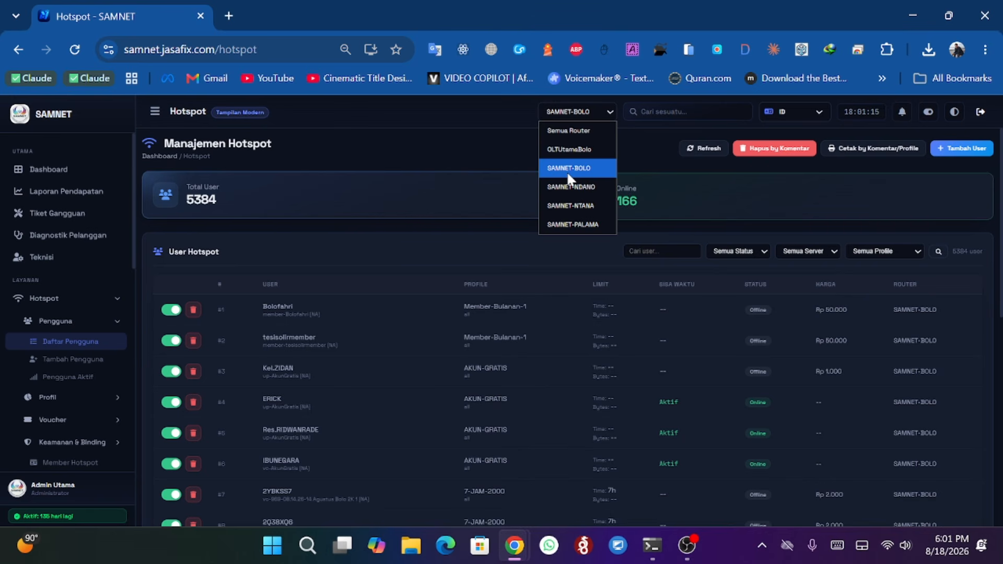
pyautogui.click(237, 202)
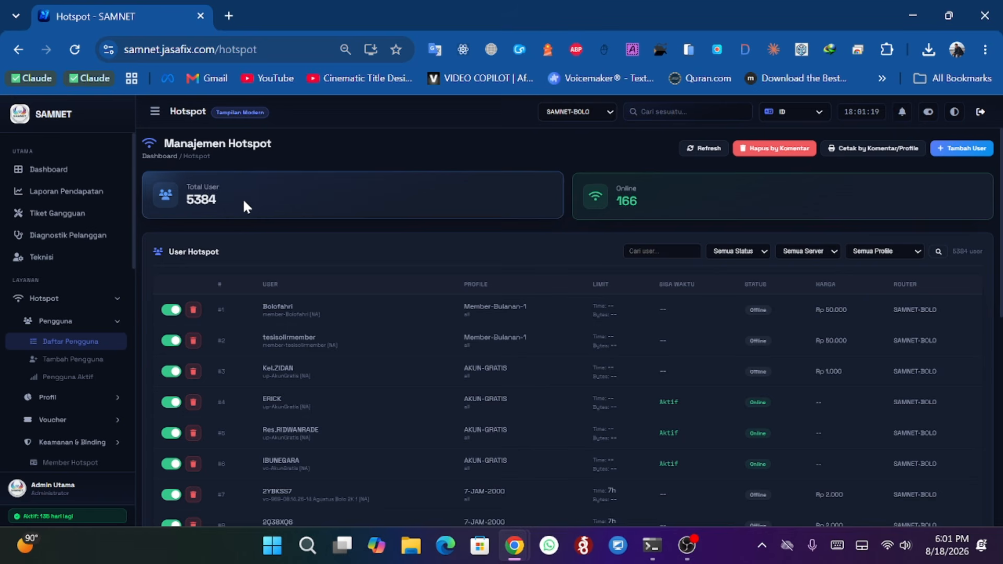
pyautogui.click(557, 116)
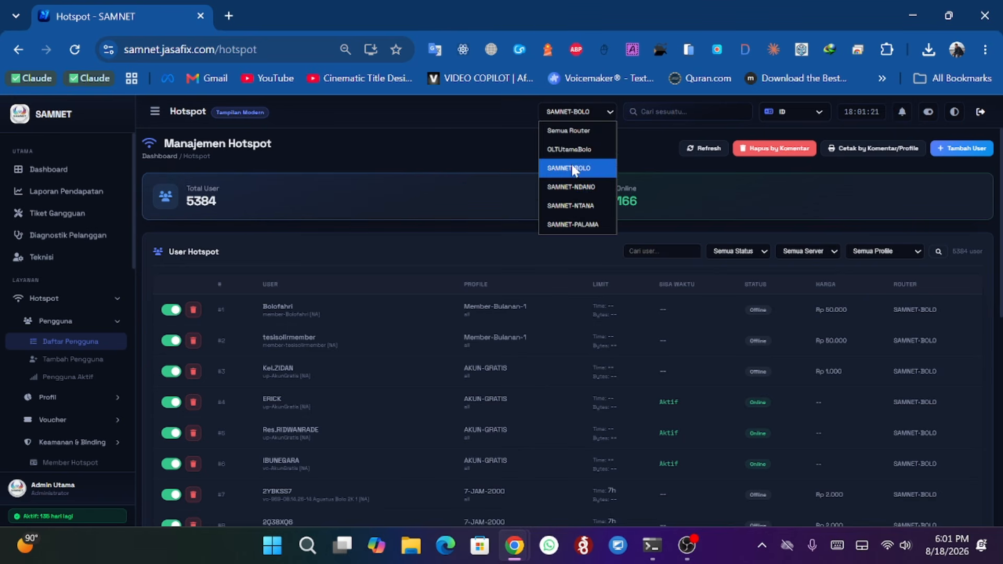
pyautogui.click(567, 186)
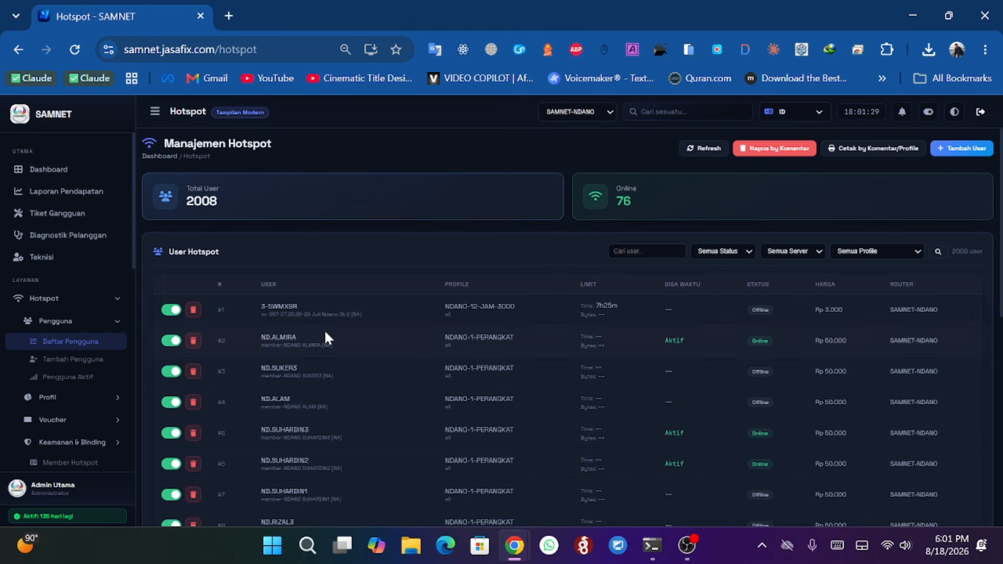
# - Filter the hotspot users by the NDANO-1-PERANGKAT profile and run the search
pyautogui.click(730, 252)
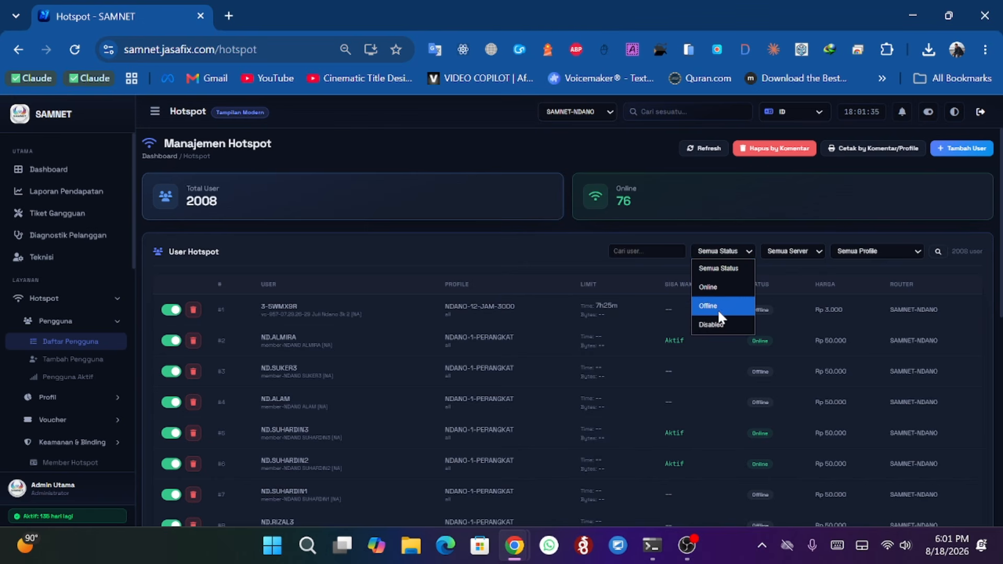
pyautogui.click(403, 253)
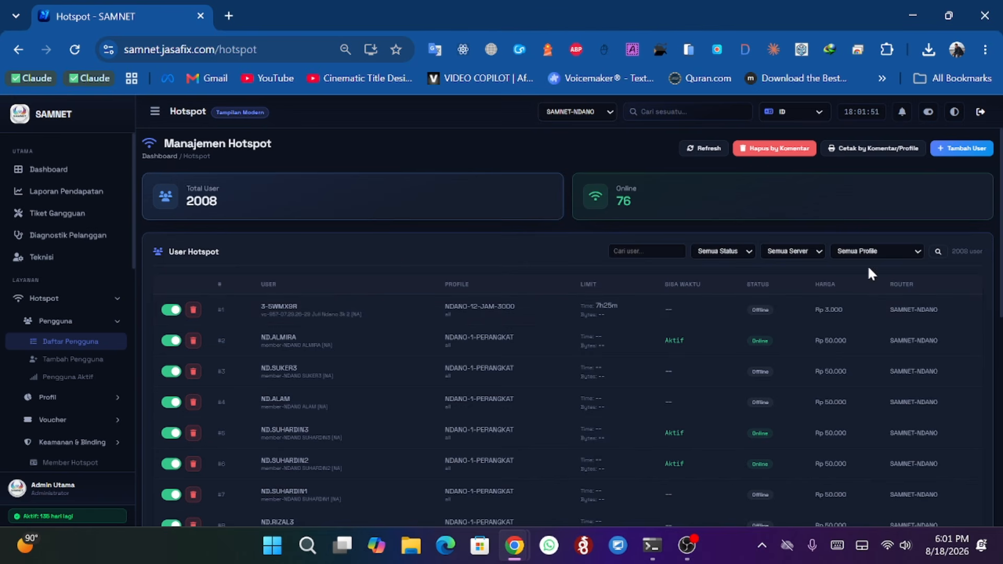
pyautogui.click(886, 252)
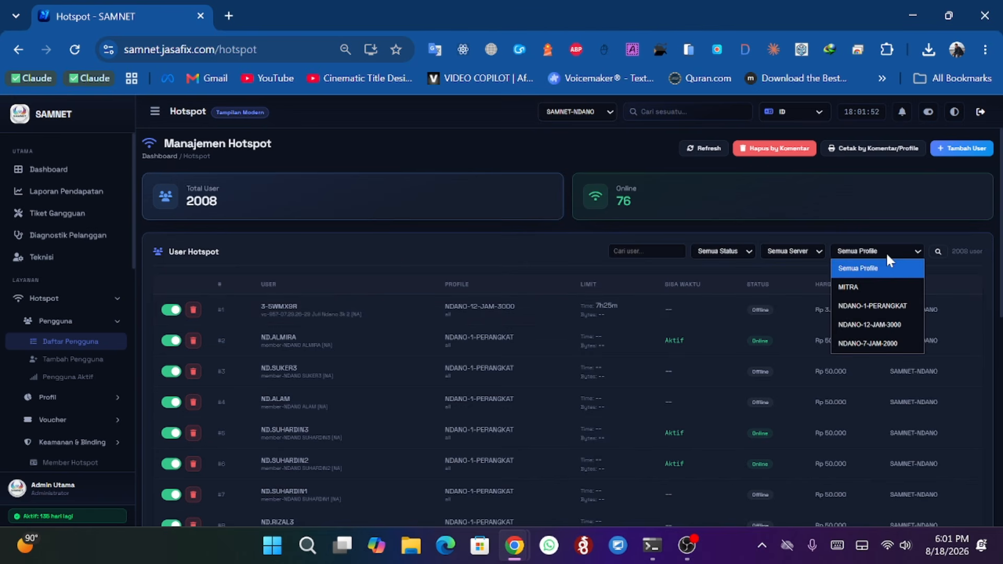
pyautogui.click(874, 307)
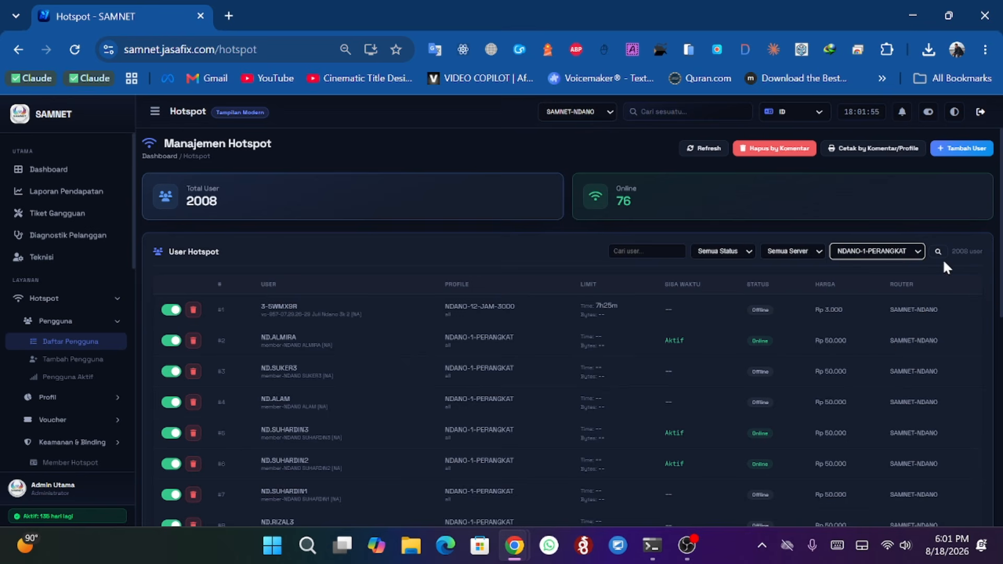
pyautogui.click(939, 253)
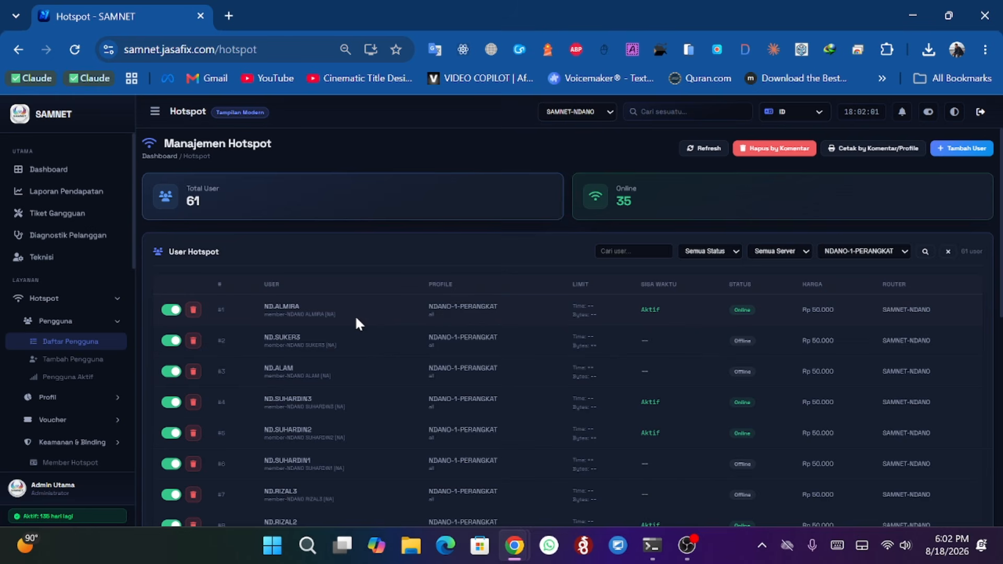
# - Page through the filtered hotspot user list, including its second page
pyautogui.scroll(-3, 361, 317)
pyautogui.scroll(3, 362, 317)
pyautogui.scroll(-1, 421, 324)
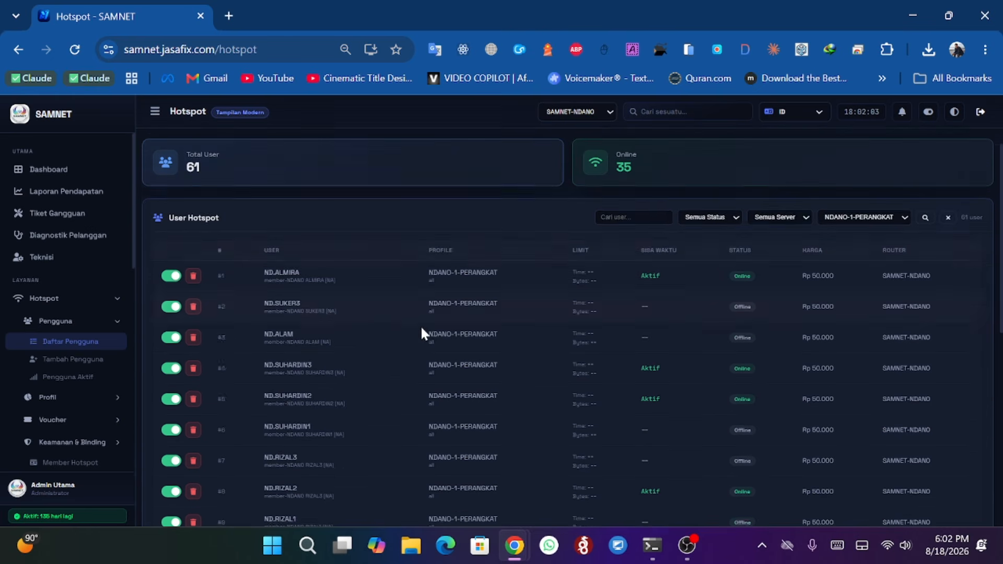
pyautogui.scroll(-8, 421, 328)
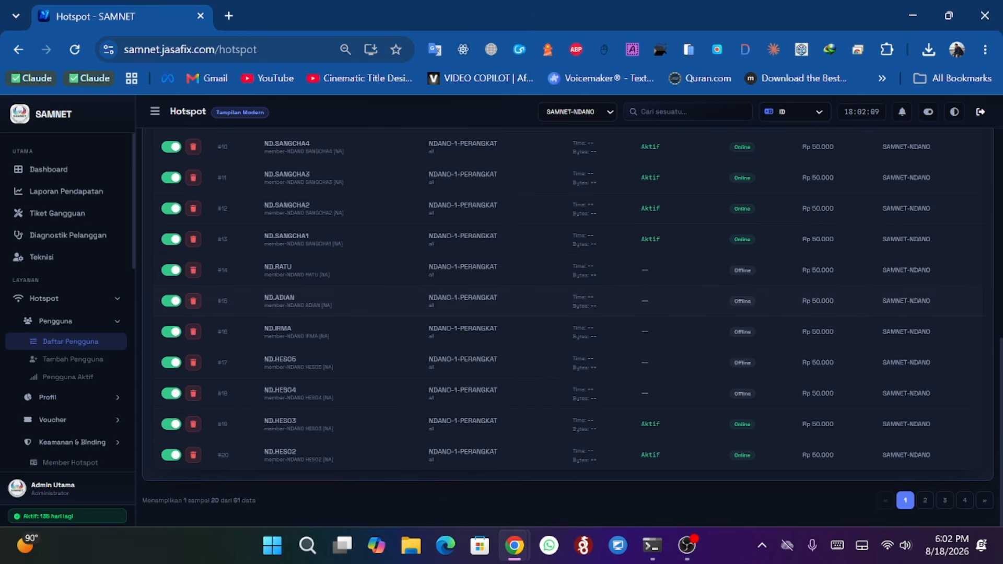
pyautogui.click(925, 500)
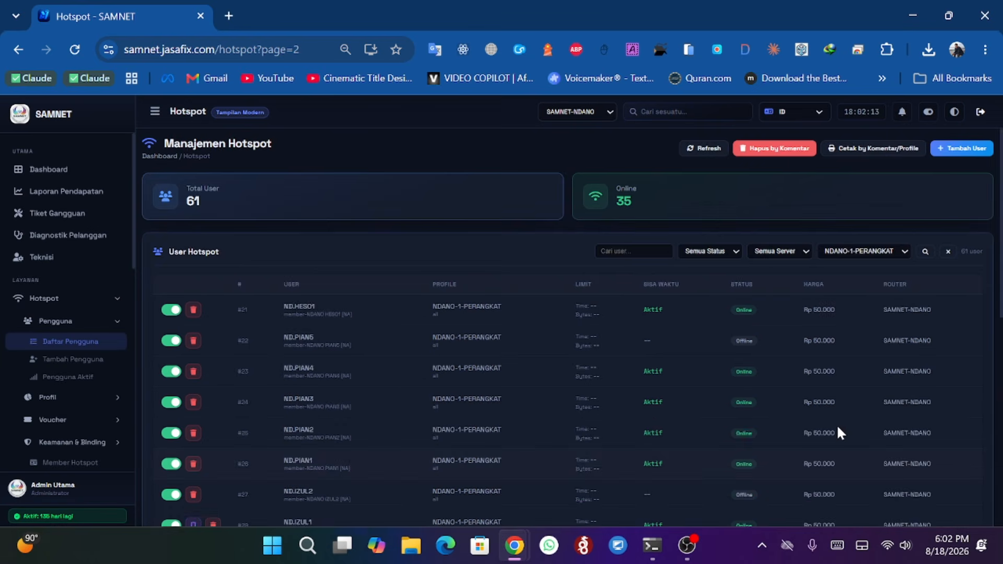
pyautogui.scroll(-2, 836, 424)
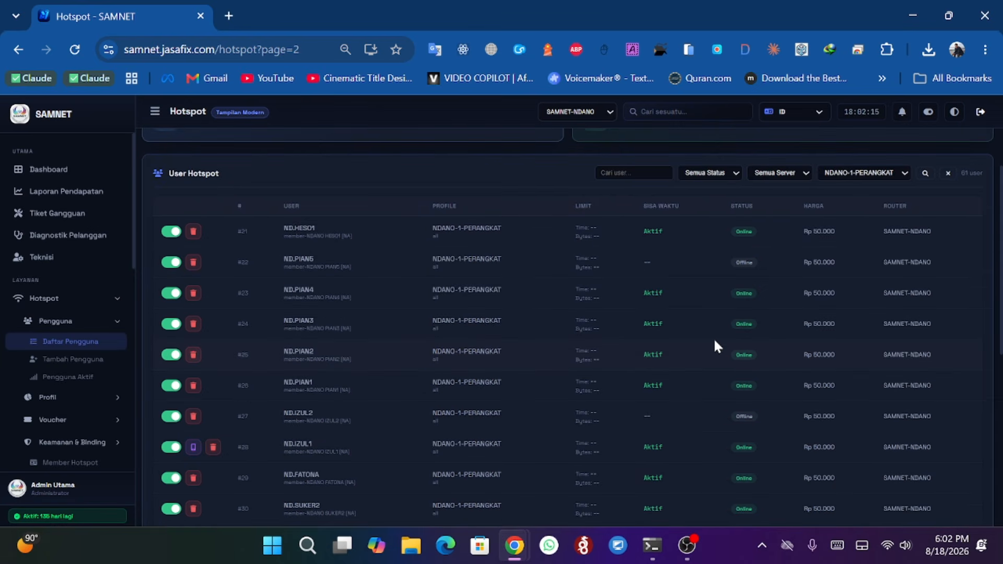
pyautogui.click(947, 174)
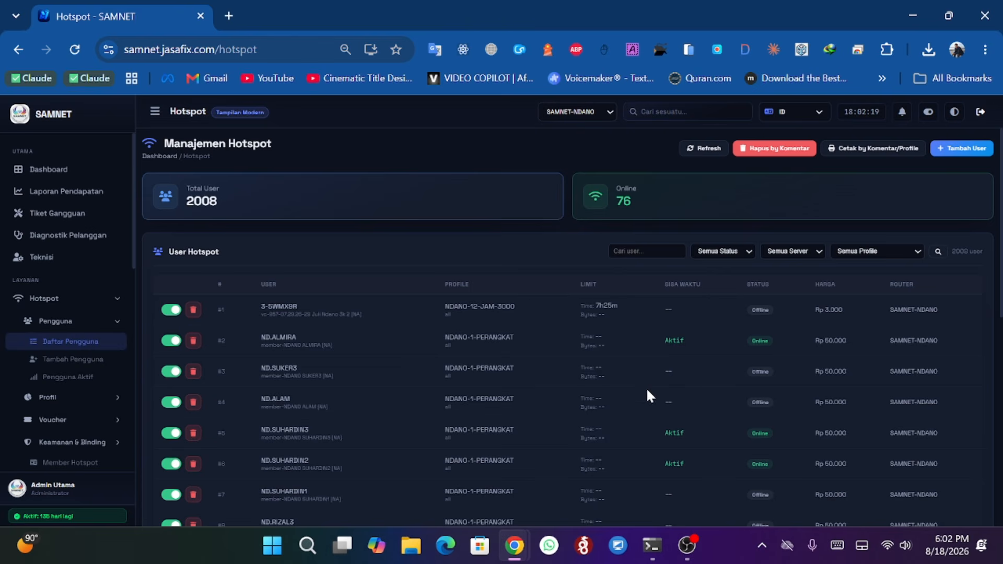
pyautogui.click(773, 159)
pyautogui.click(456, 314)
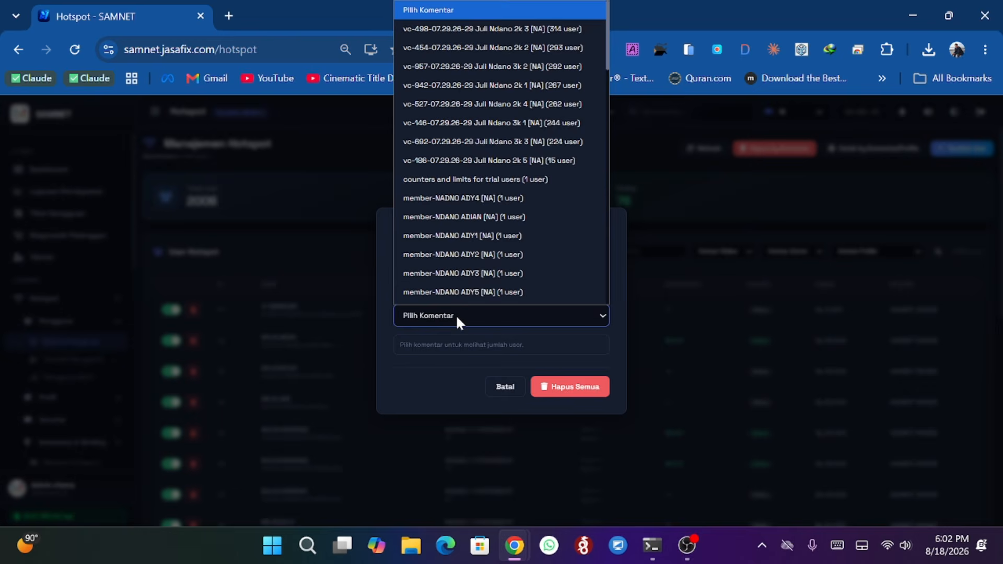
pyautogui.scroll(1, 477, 111)
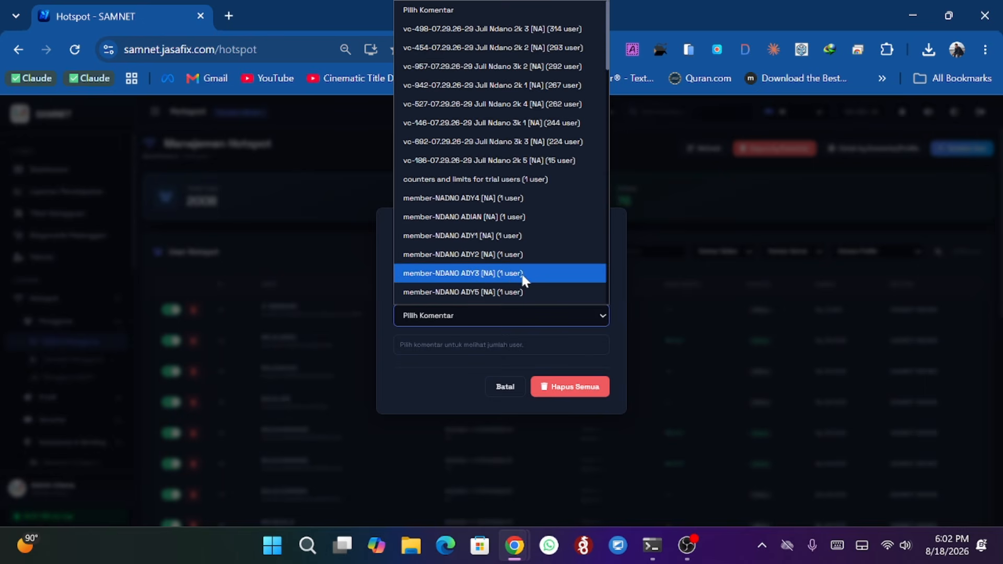
pyautogui.click(618, 353)
pyautogui.click(585, 314)
pyautogui.click(506, 215)
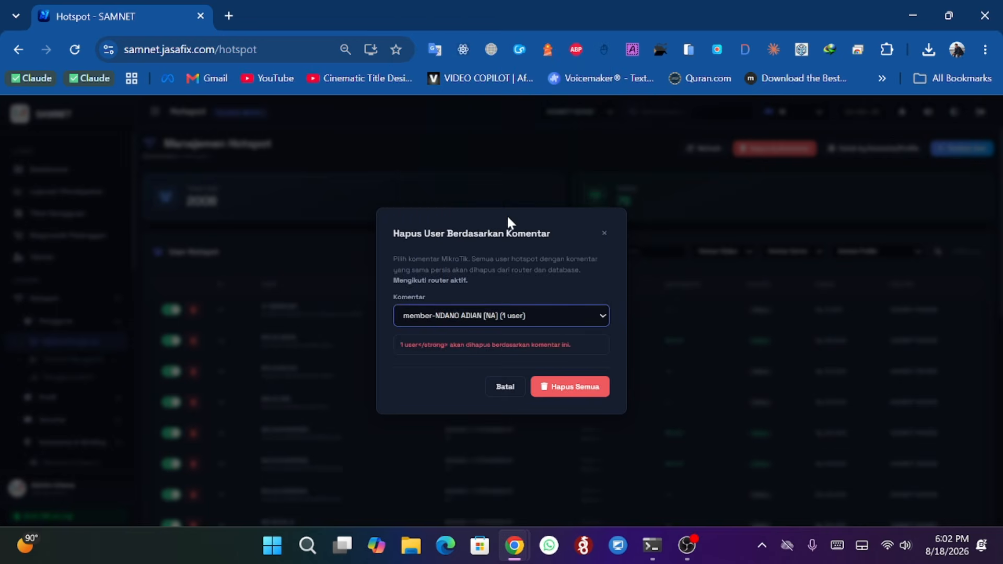
pyautogui.click(604, 234)
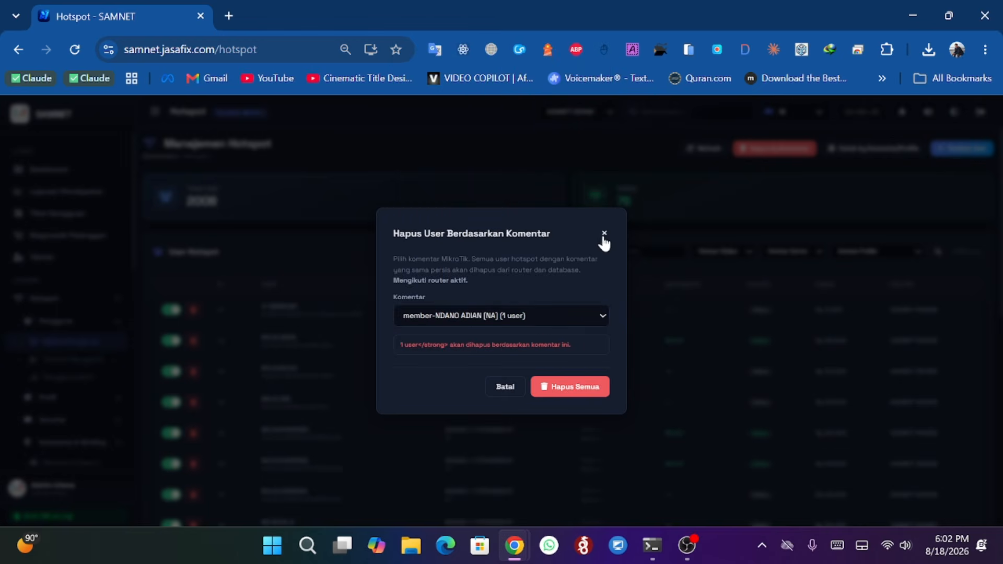
# - Open Print by Comment/Profile and choose comment vc-498-07.29.26-29 Juli Ndano 2k 3 [NA] with print status Semua voucher/user
pyautogui.click(887, 150)
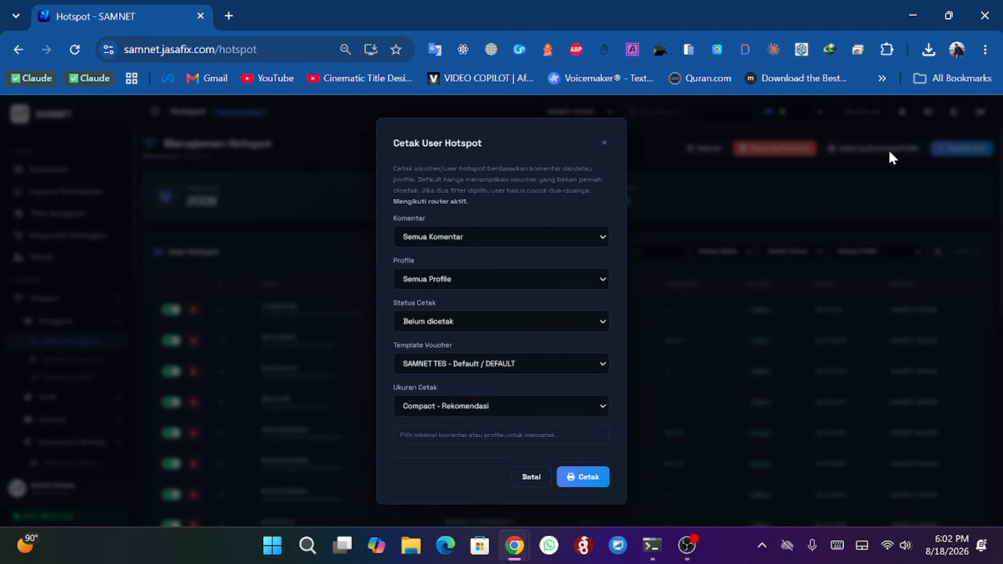
pyautogui.click(473, 241)
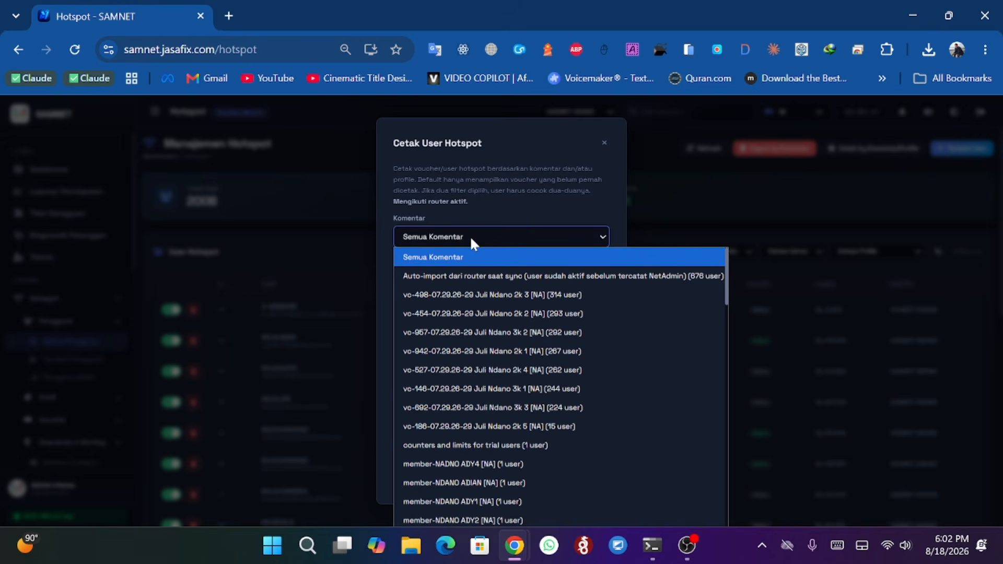
pyautogui.click(472, 296)
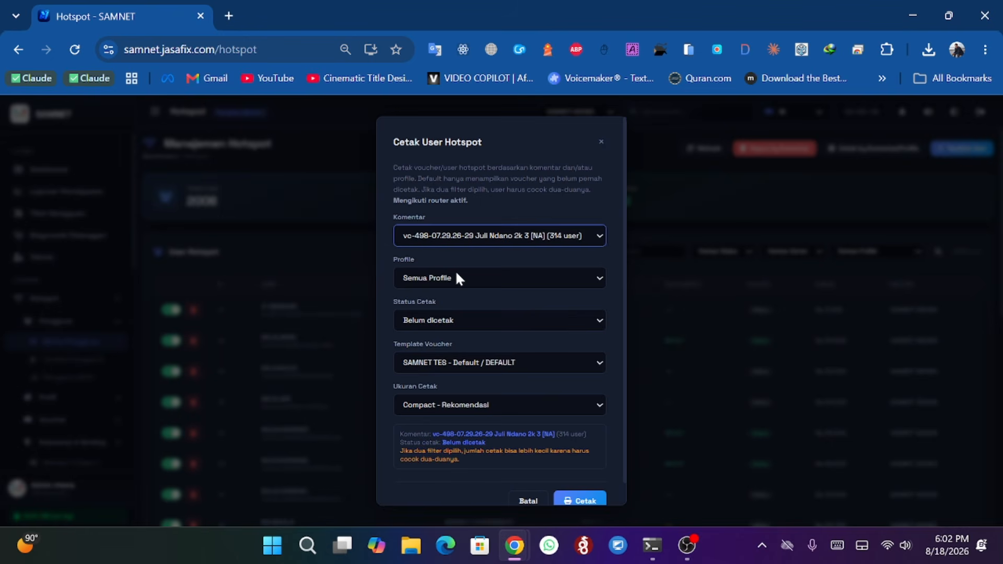
pyautogui.click(453, 320)
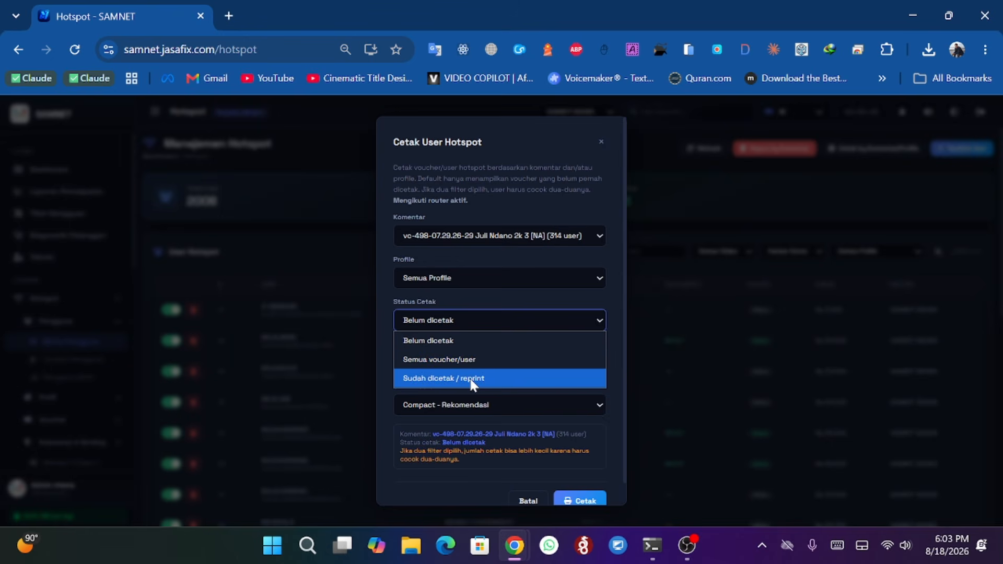
pyautogui.click(473, 297)
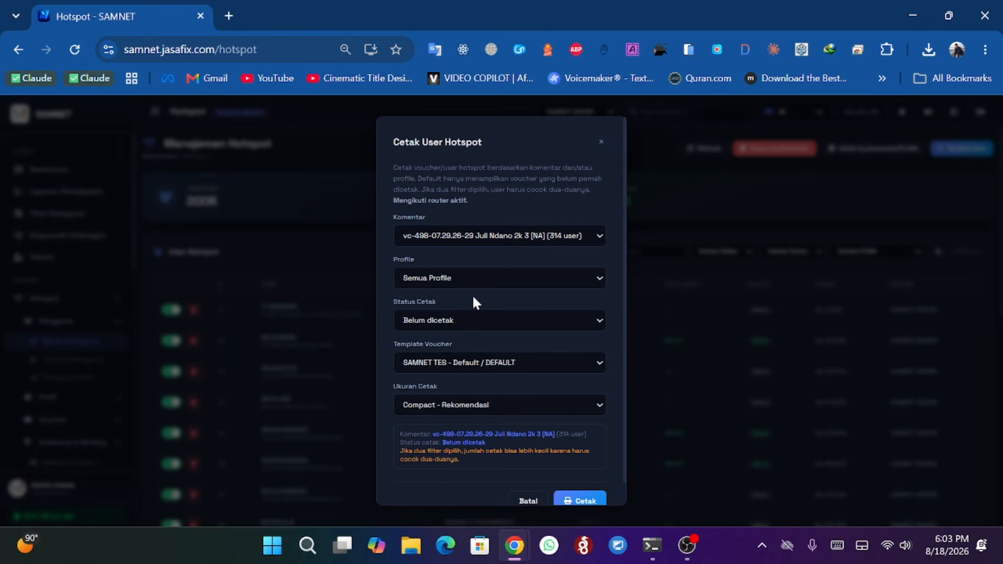
pyautogui.click(455, 319)
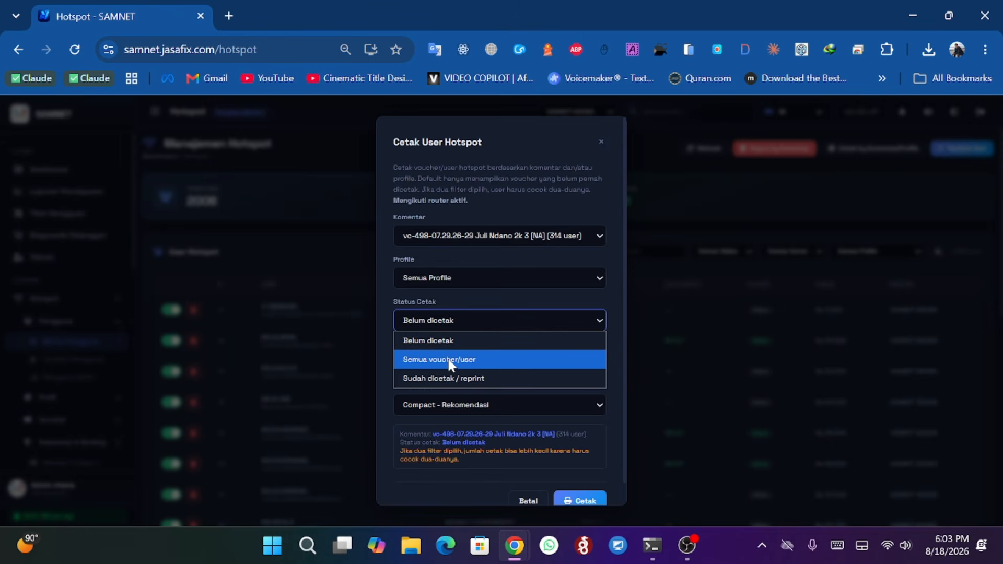
pyautogui.click(450, 360)
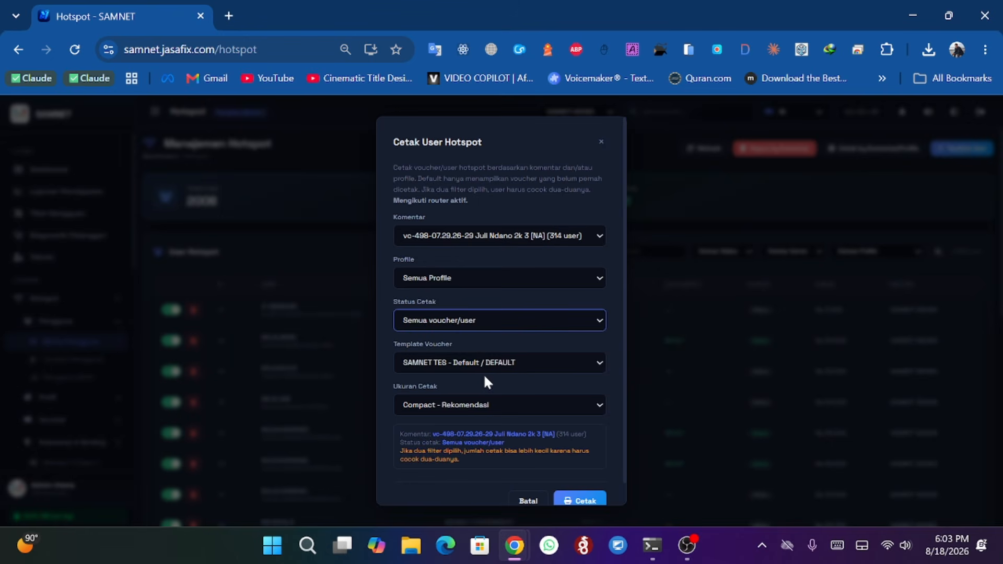
# - Set the voucher template to Preset: Kartu Profesional / DEFAULT
pyautogui.click(443, 239)
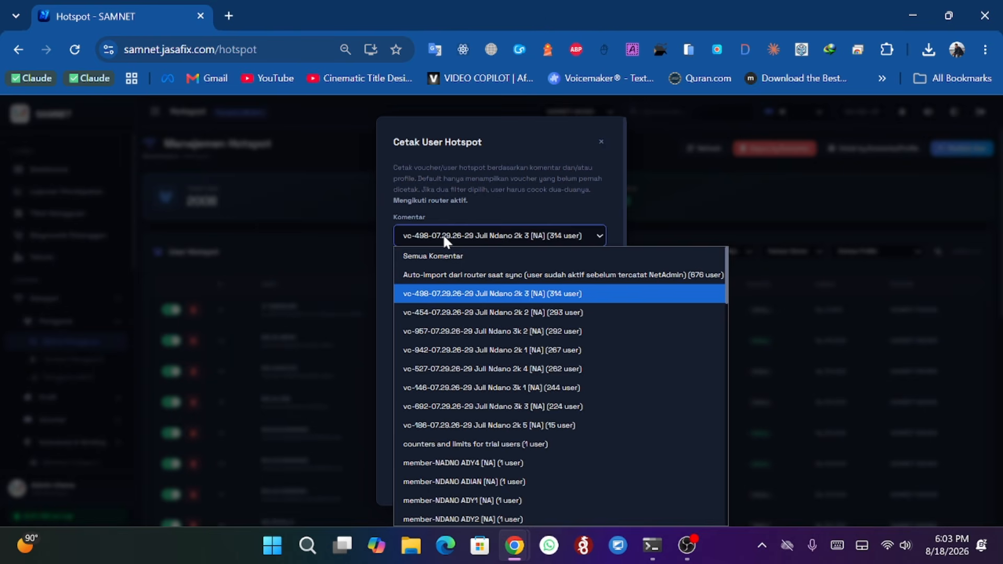
pyautogui.click(443, 236)
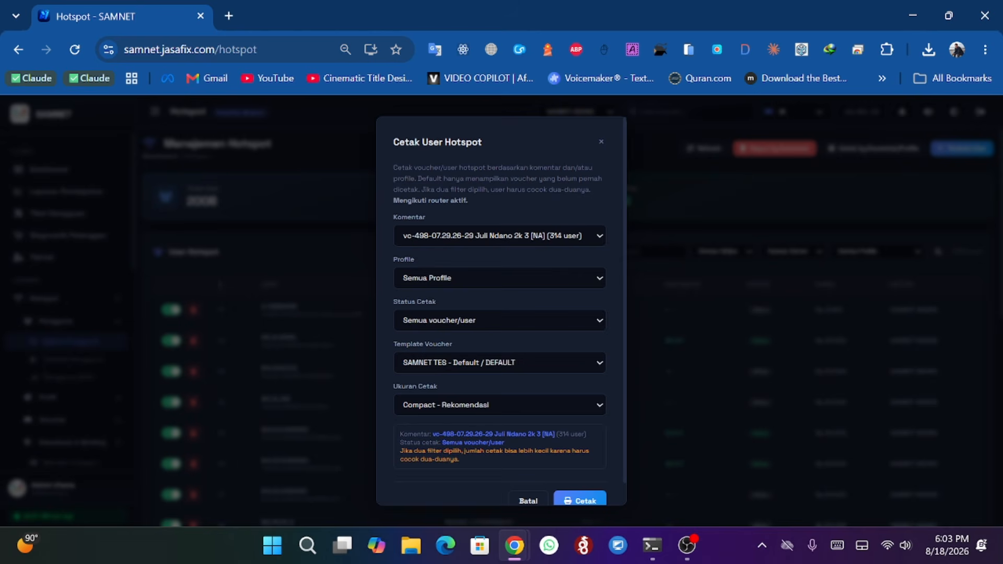
pyautogui.click(512, 235)
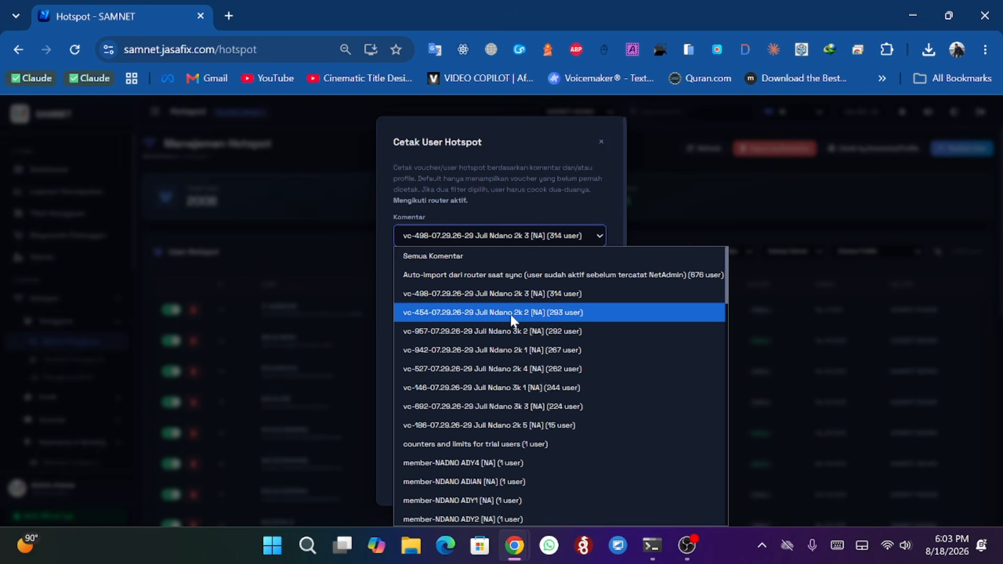
pyautogui.click(510, 236)
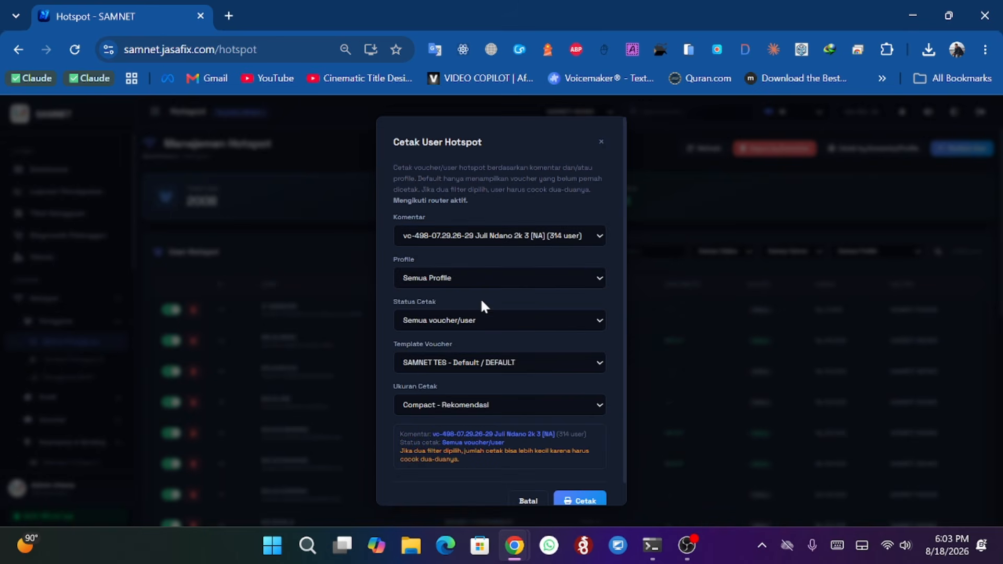
pyautogui.click(454, 365)
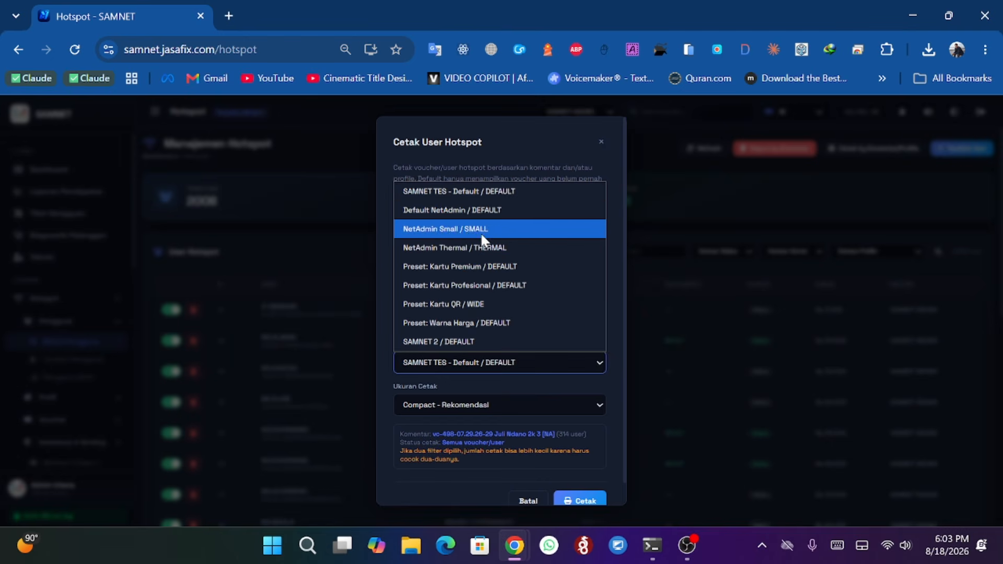
pyautogui.click(467, 286)
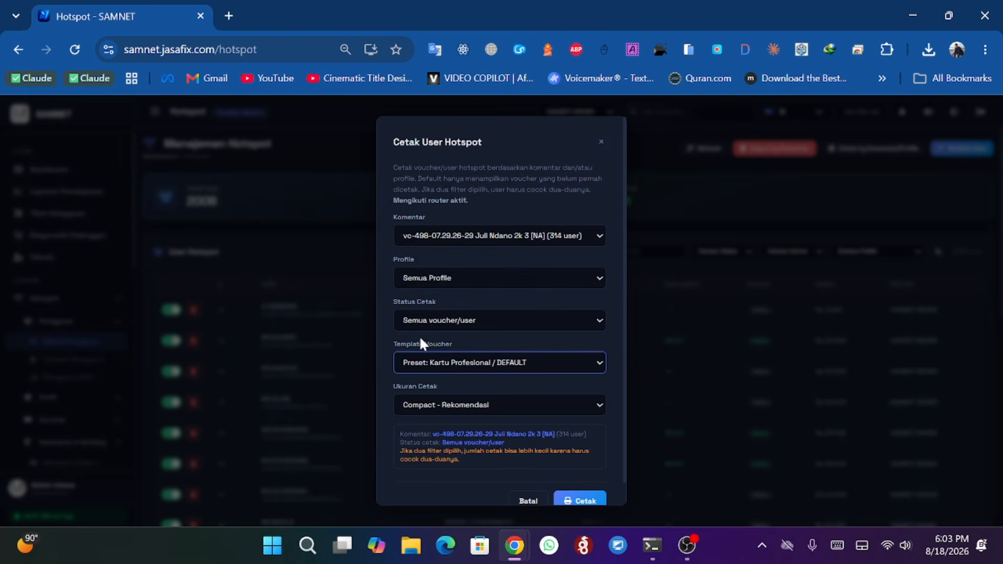
# - Set the print size to Mini - lebih banyak per halaman and print the vouchers
pyautogui.click(484, 404)
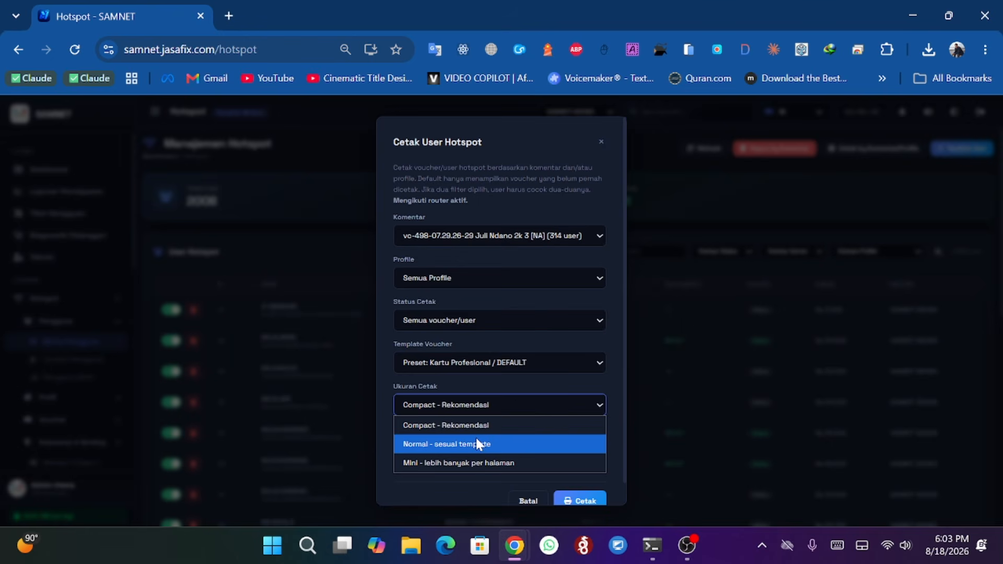
pyautogui.click(460, 463)
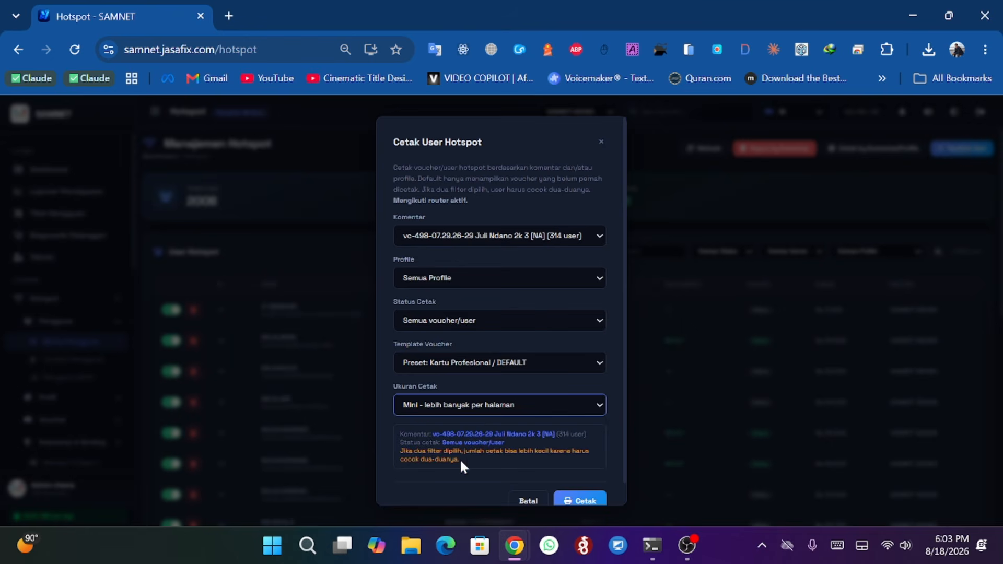
pyautogui.click(577, 502)
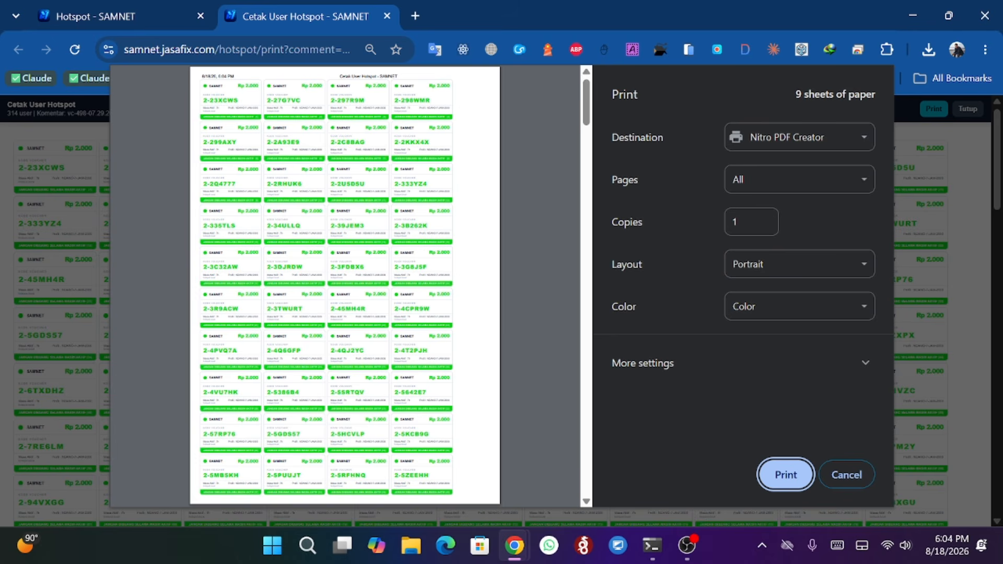
# - Set a custom print scale of 92 in the print dialog, then cancel printing
pyautogui.click(761, 365)
pyautogui.scroll(-3, 701, 283)
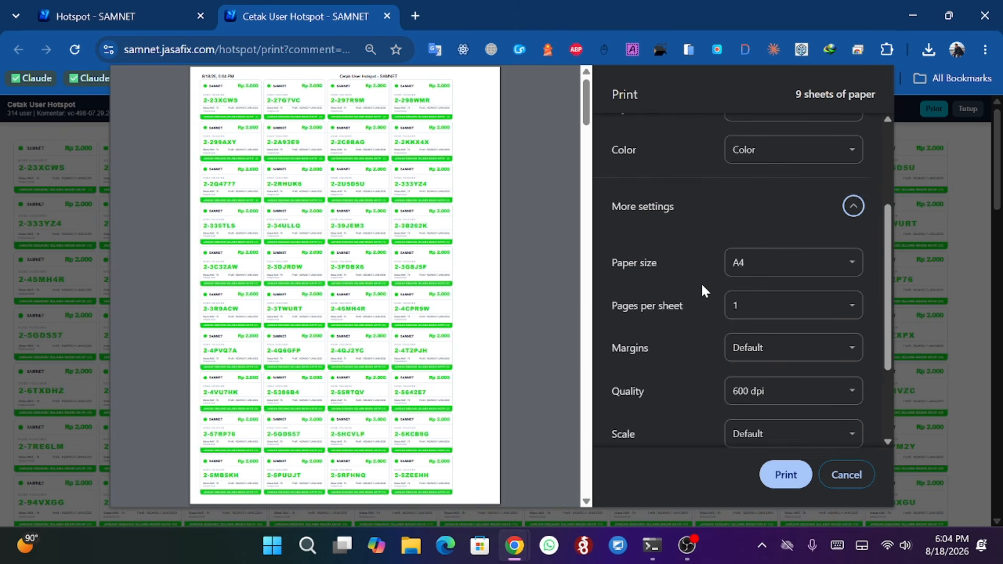
pyautogui.scroll(-2, 705, 293)
pyautogui.scroll(2, 746, 287)
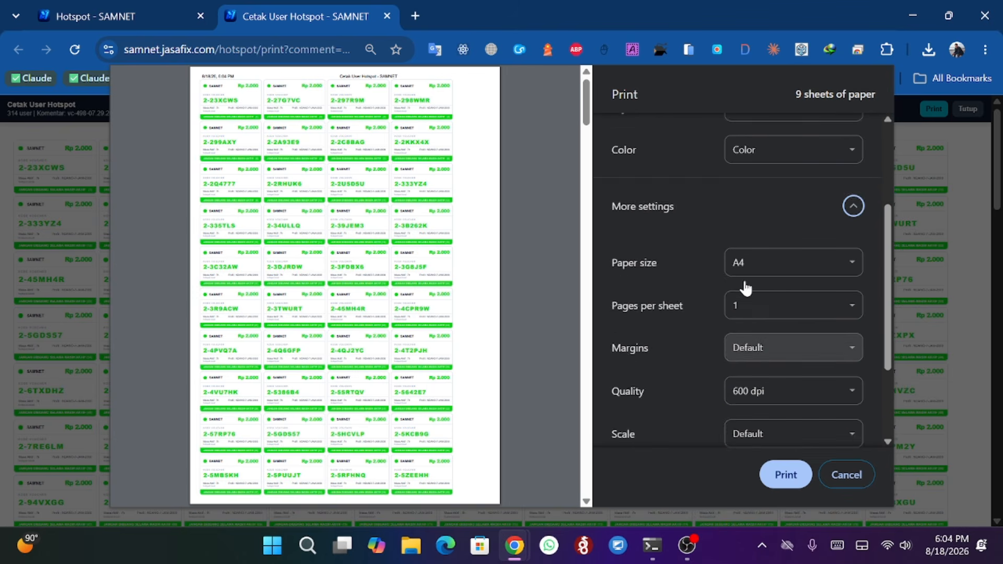
pyautogui.scroll(-3, 745, 288)
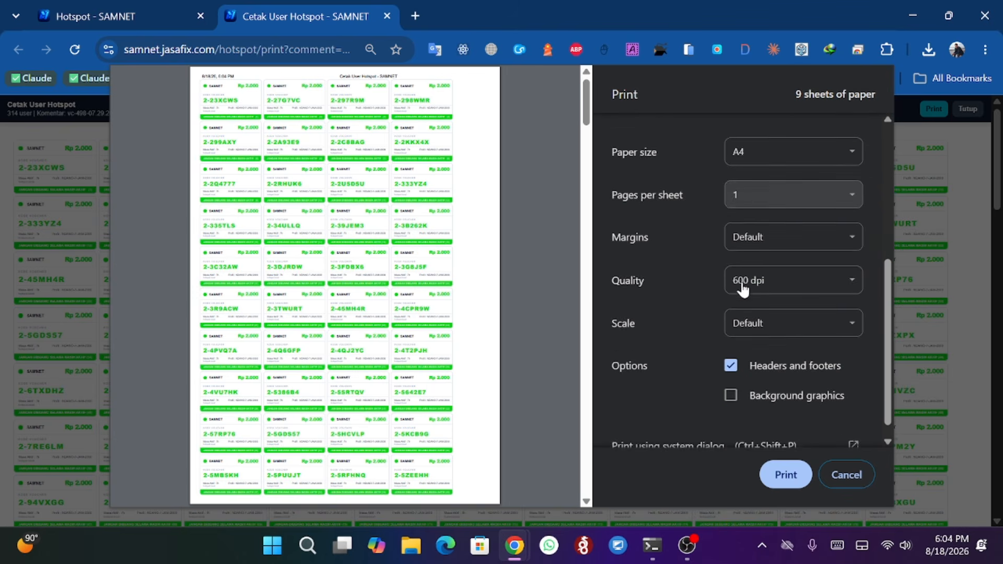
pyautogui.click(763, 312)
pyautogui.click(734, 351)
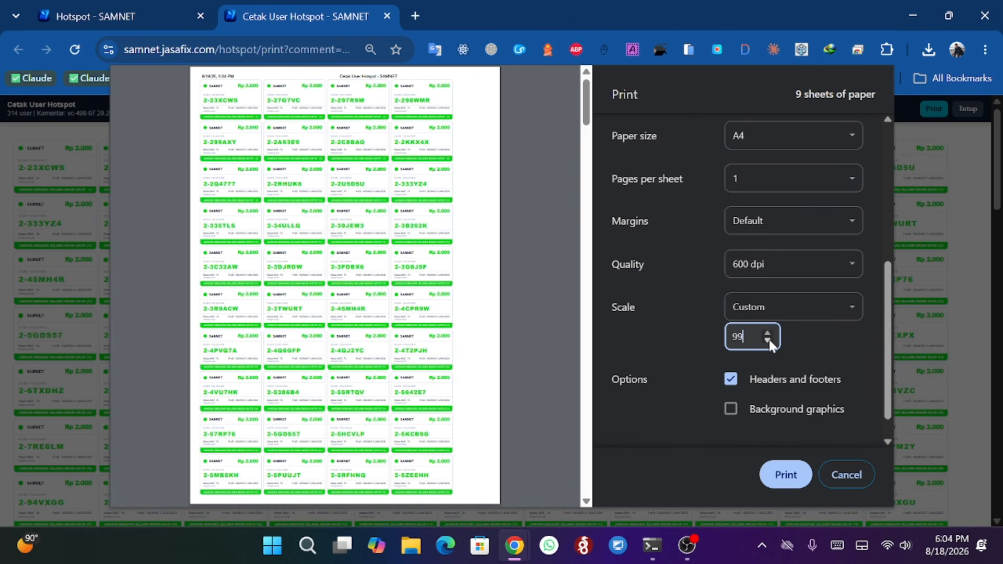
pyautogui.click(768, 340)
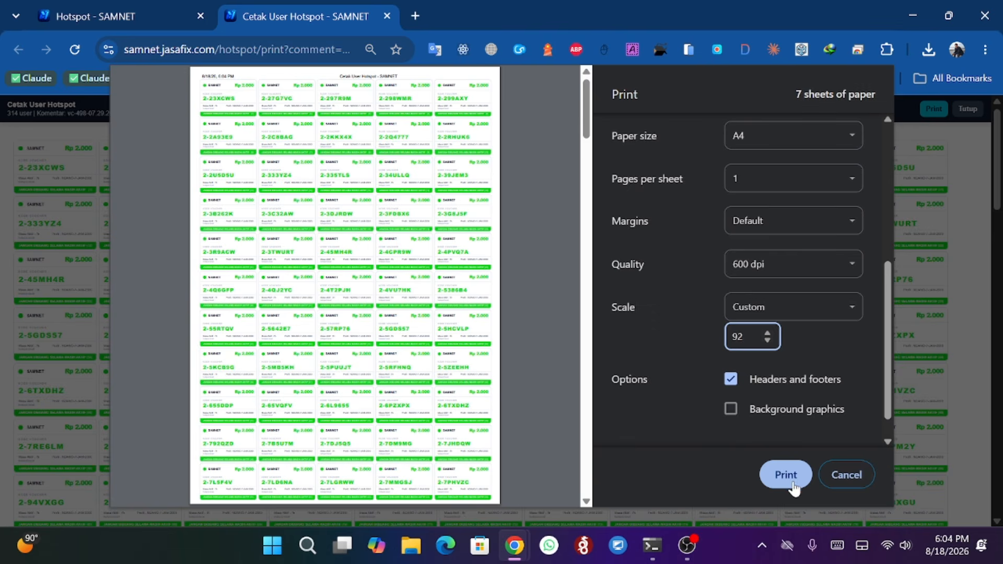
pyautogui.click(849, 475)
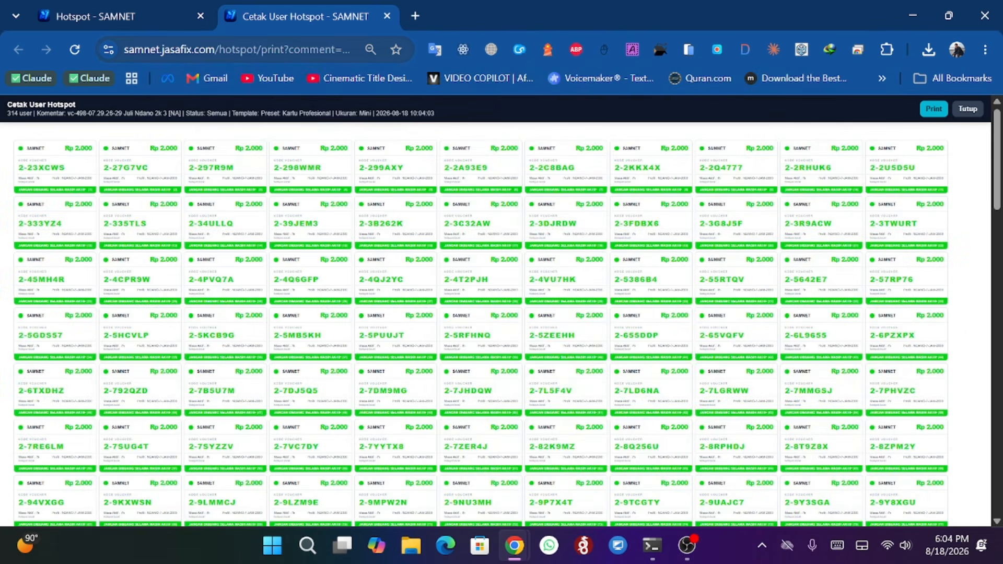
# - Return to the hotspot tab and open the Add Hotspot User (Tambah Pengguna) form
pyautogui.click(387, 16)
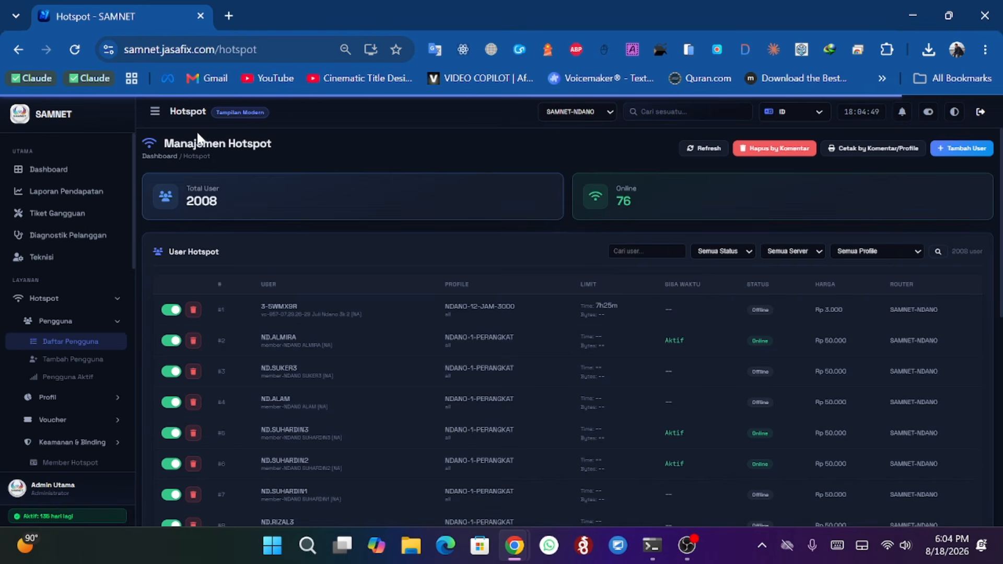
pyautogui.click(83, 359)
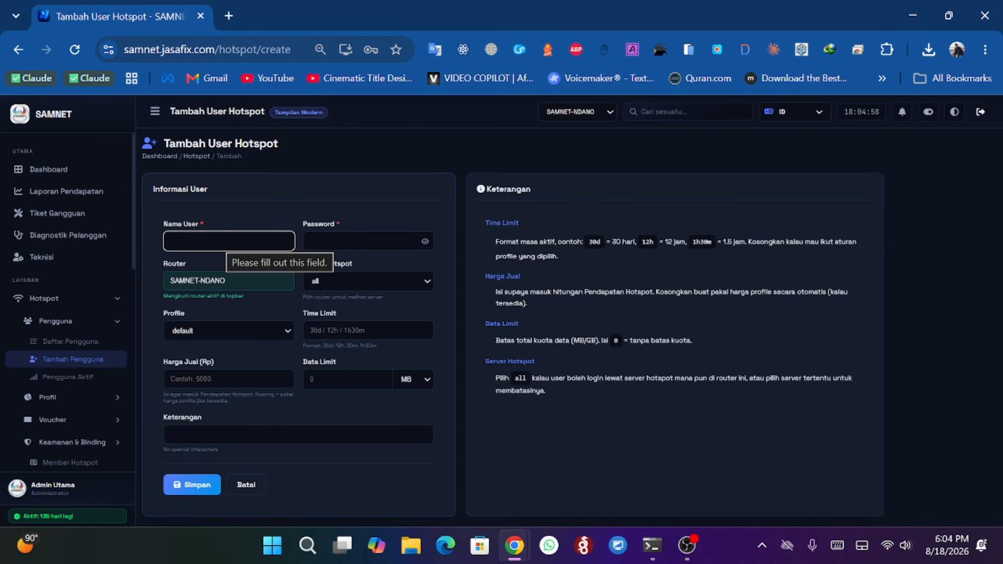
pyautogui.click(365, 241)
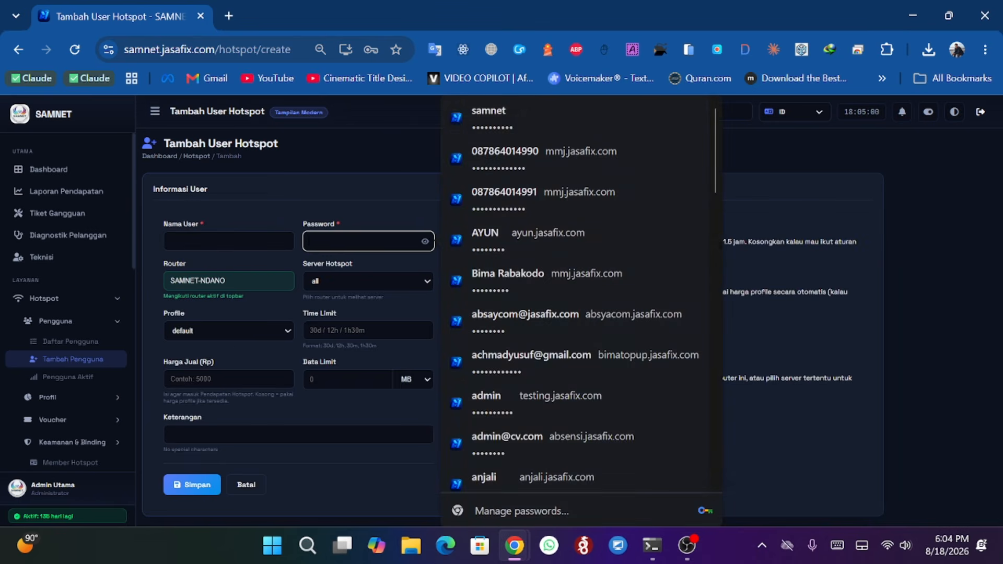
pyautogui.moveTo(162, 296); pyautogui.dragTo(234, 295)
pyautogui.click(260, 300)
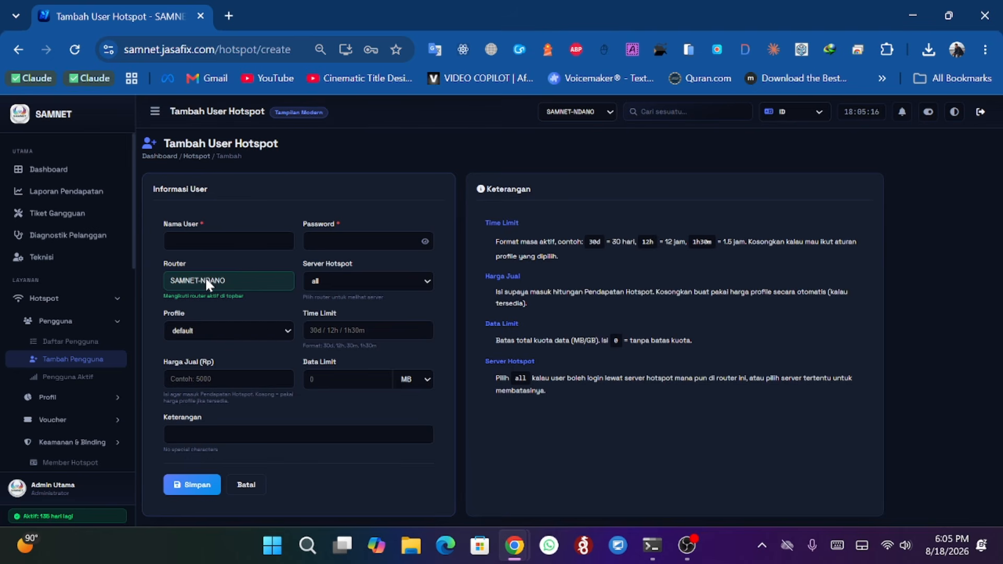
# - Switch the active router to Semua Router and pick SAMNET-NDANO as the new user's router
pyautogui.click(582, 111)
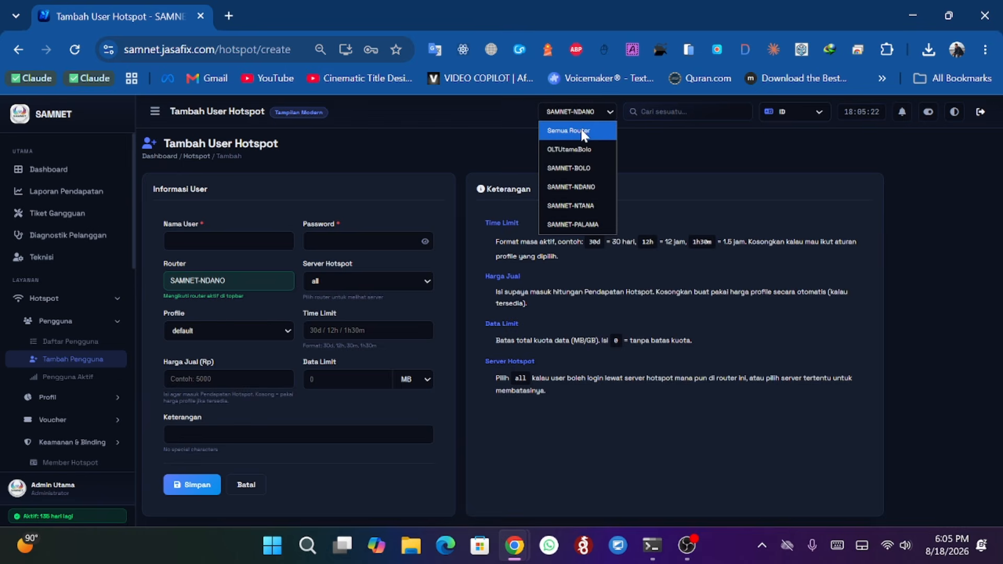
pyautogui.click(570, 131)
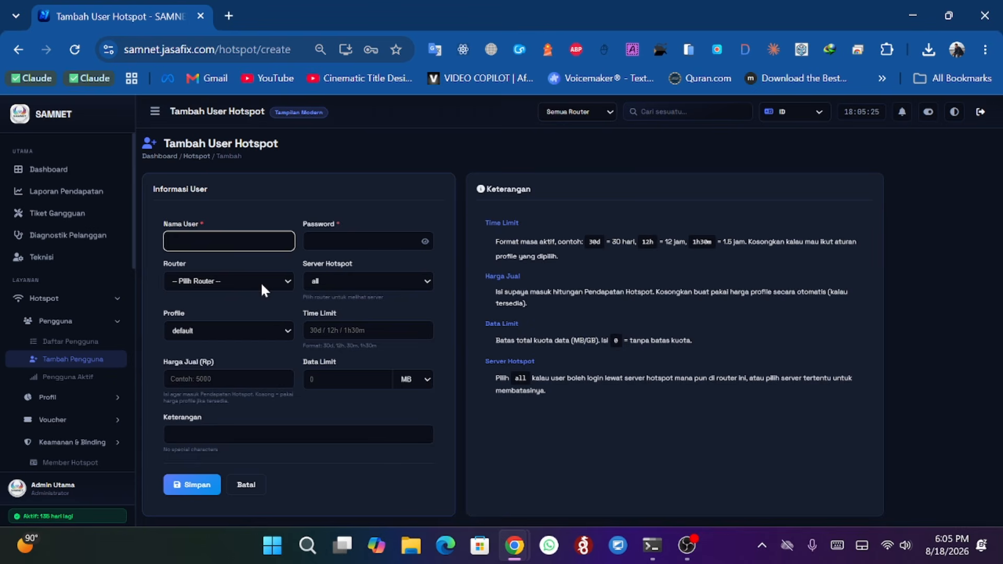
pyautogui.click(256, 282)
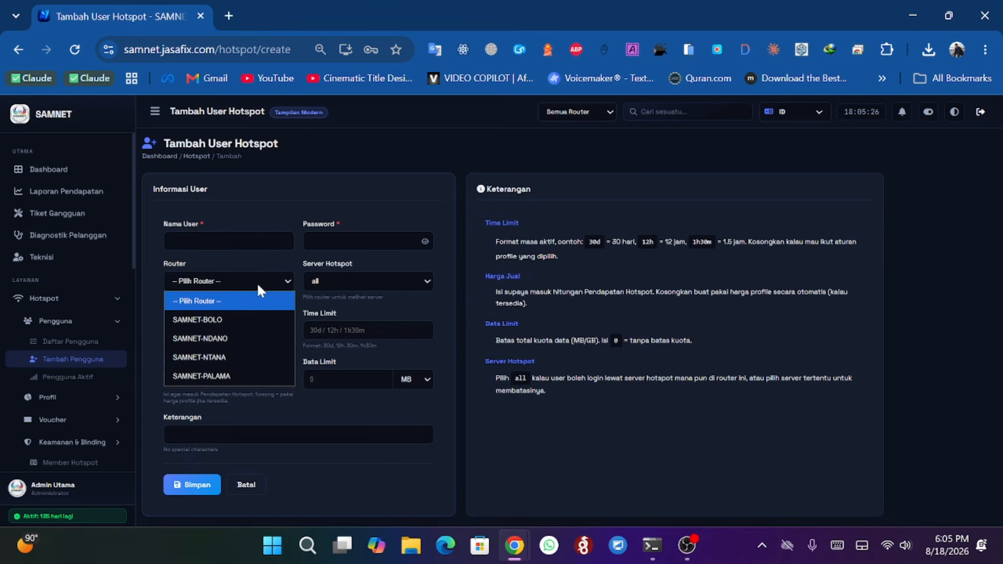
pyautogui.click(229, 344)
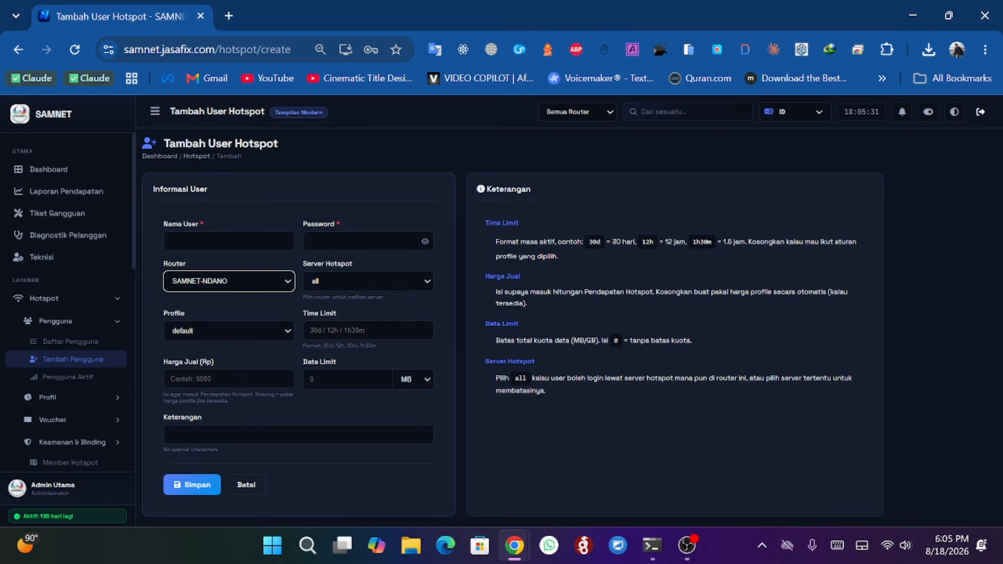
# - Pick the 7-JAM-2000 profile for the new hotspot user and step through the time limit, price and server fields
pyautogui.click(276, 332)
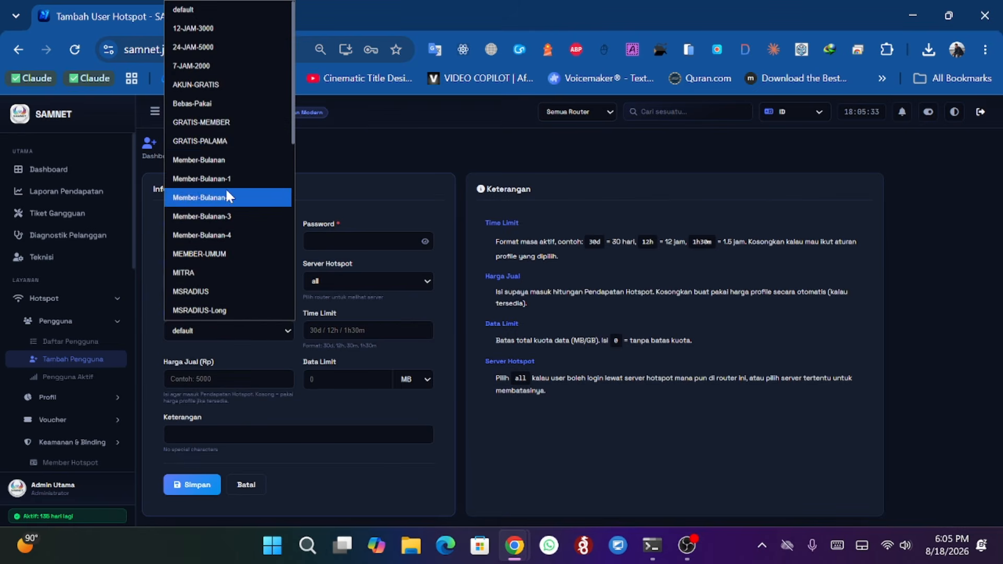
pyautogui.click(215, 66)
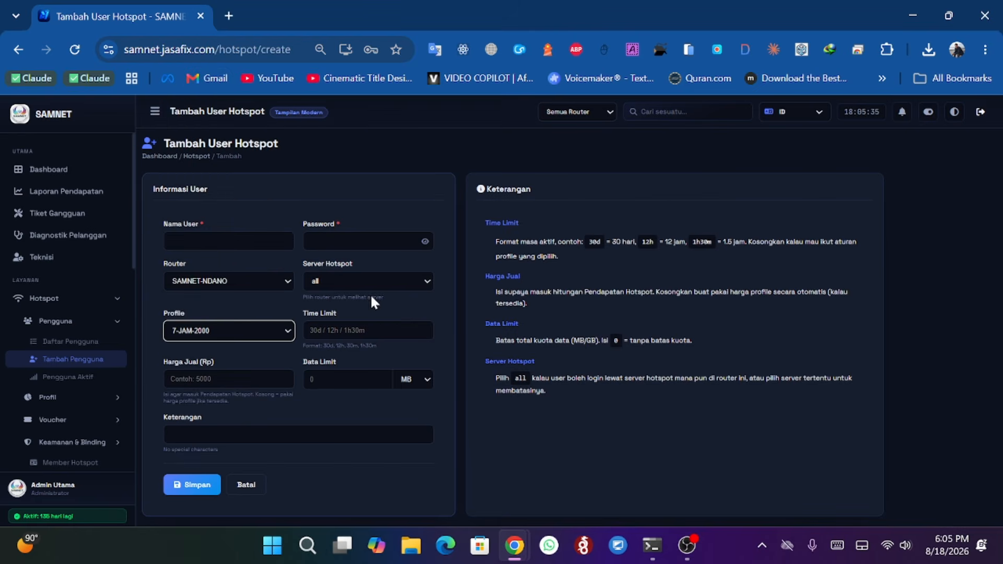
pyautogui.click(369, 330)
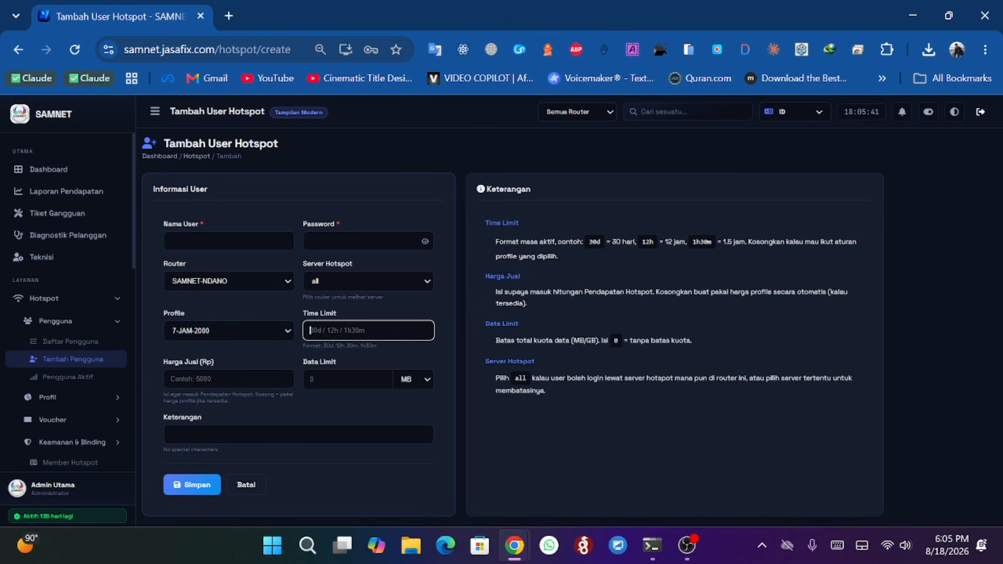
pyautogui.click(282, 378)
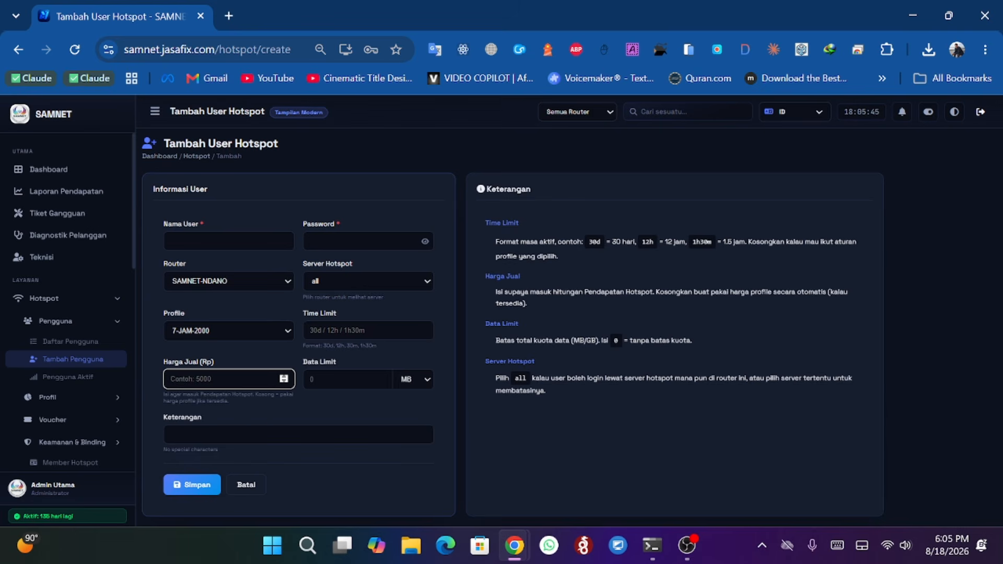
pyautogui.click(368, 285)
pyautogui.click(369, 283)
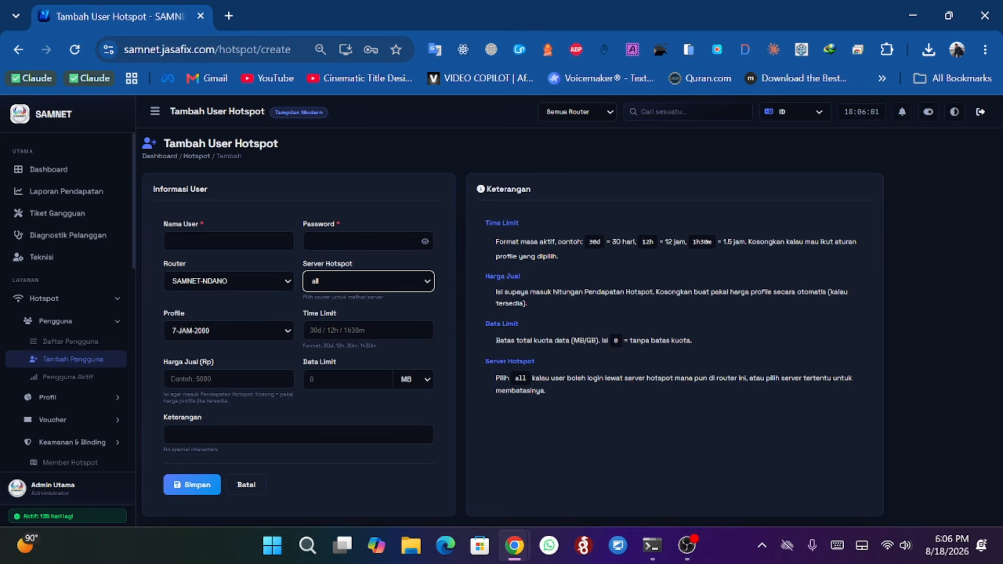
# - Open the active hotspot users page and filter it by the 12-JAM-3000 profile
pyautogui.scroll(-3, 71, 269)
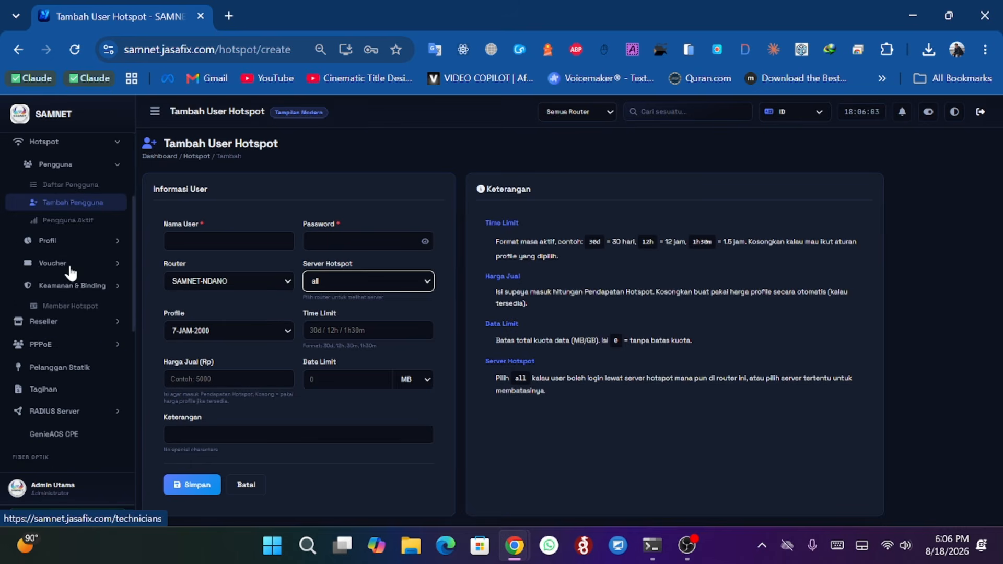
pyautogui.click(89, 220)
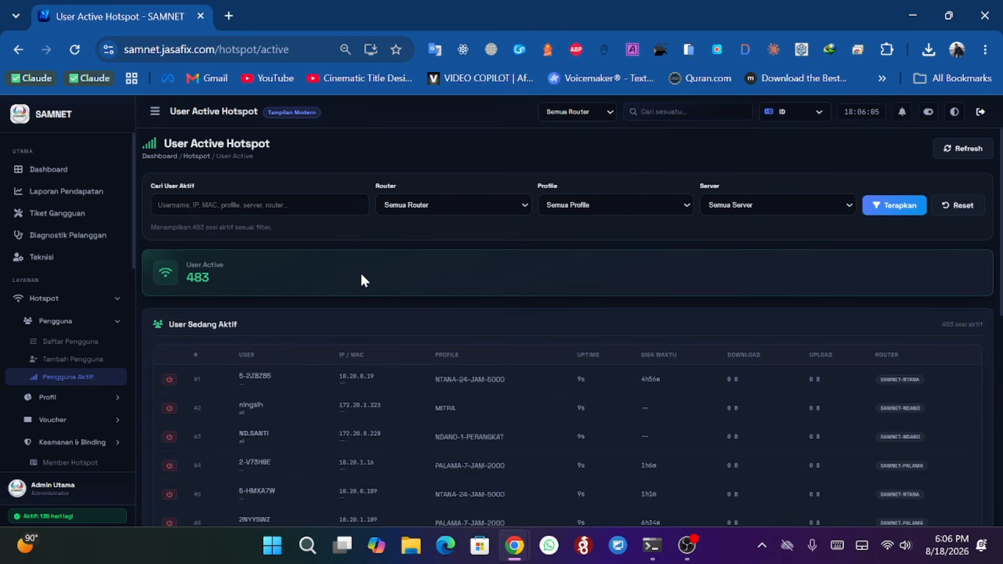
pyautogui.scroll(-2, 361, 275)
pyautogui.scroll(2, 361, 276)
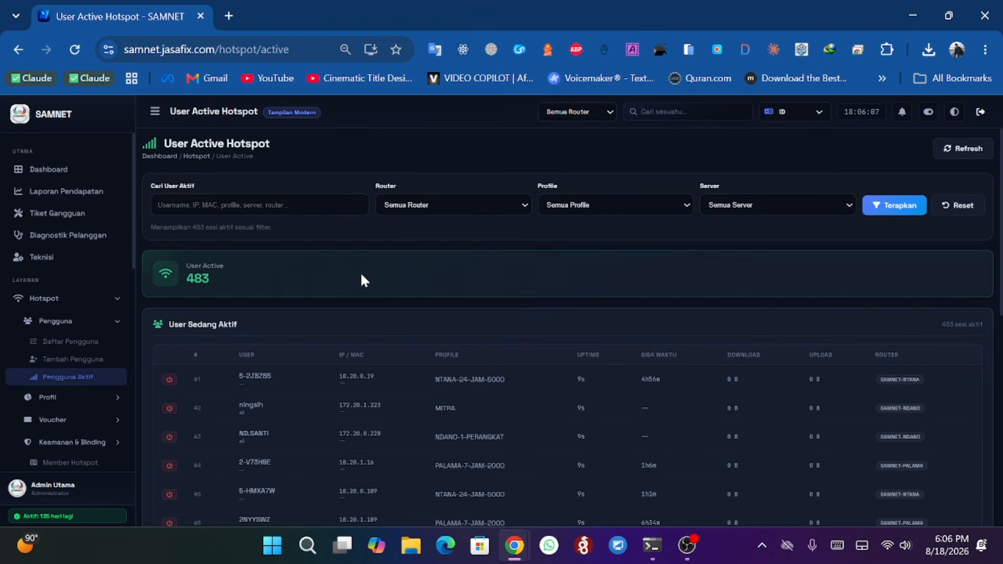
pyautogui.click(630, 206)
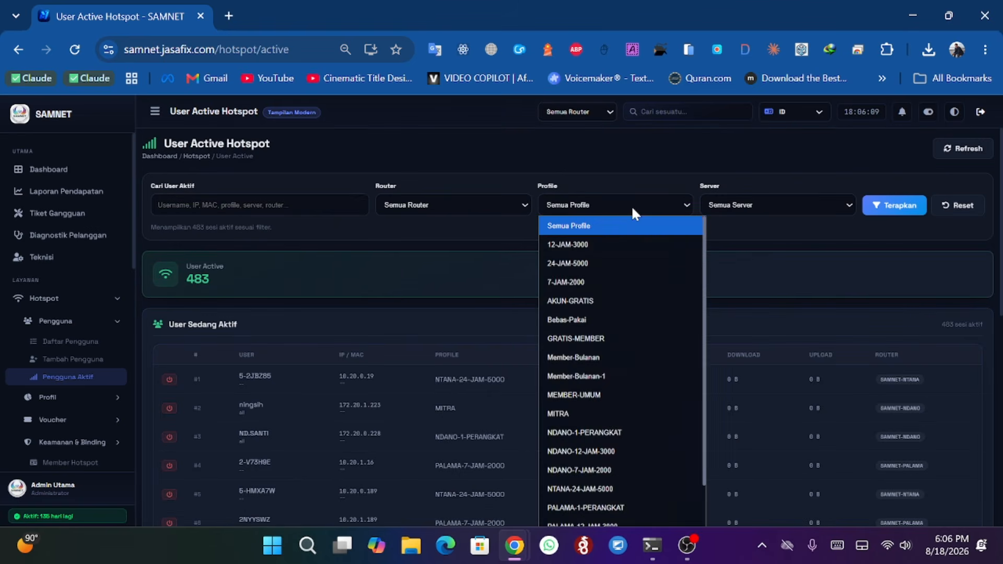
pyautogui.click(620, 244)
pyautogui.click(878, 216)
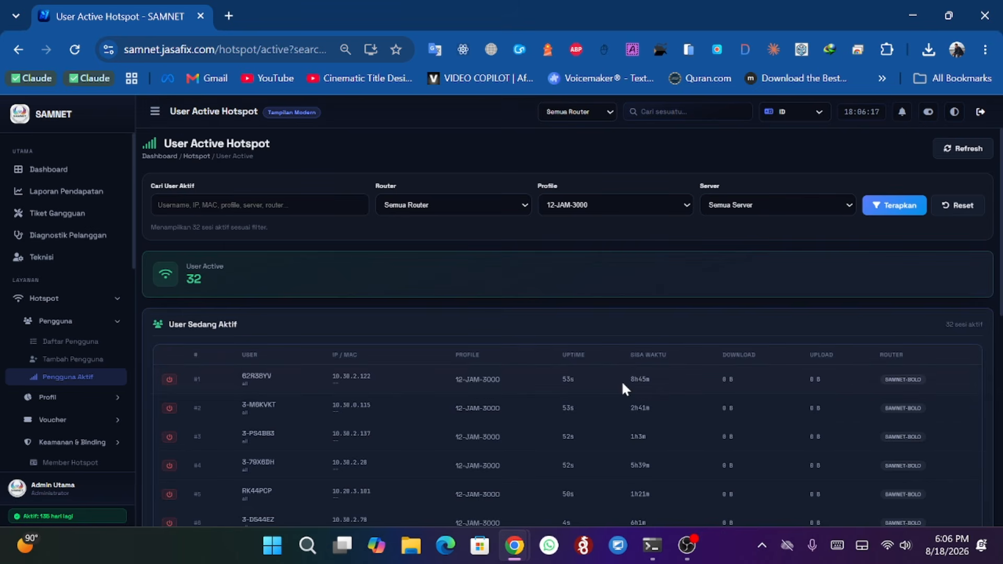
# - Scroll through the filtered list of active hotspot users
pyautogui.moveTo(629, 380); pyautogui.dragTo(650, 380)
pyautogui.scroll(-5, 664, 412)
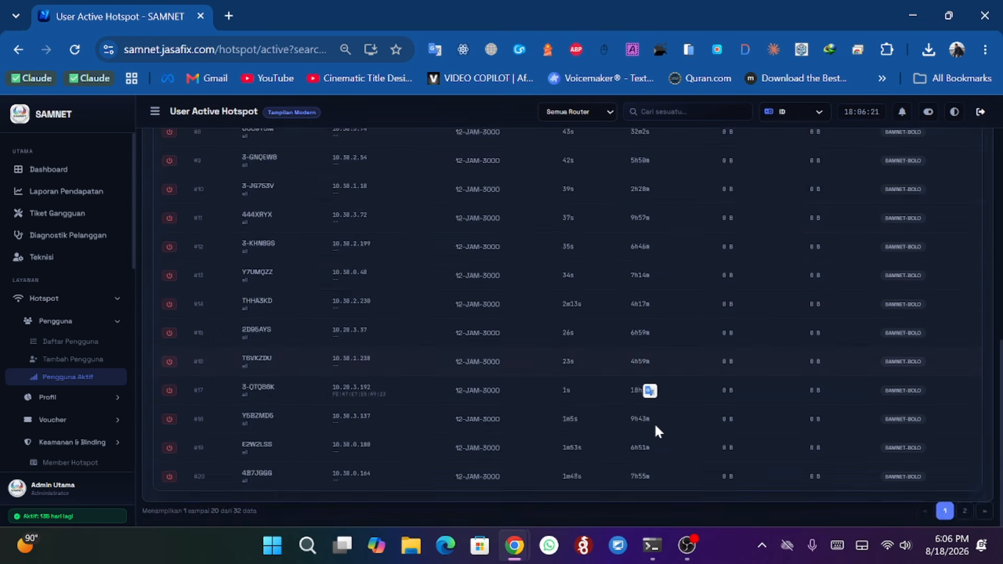
pyautogui.scroll(3, 654, 422)
pyautogui.scroll(3, 654, 422)
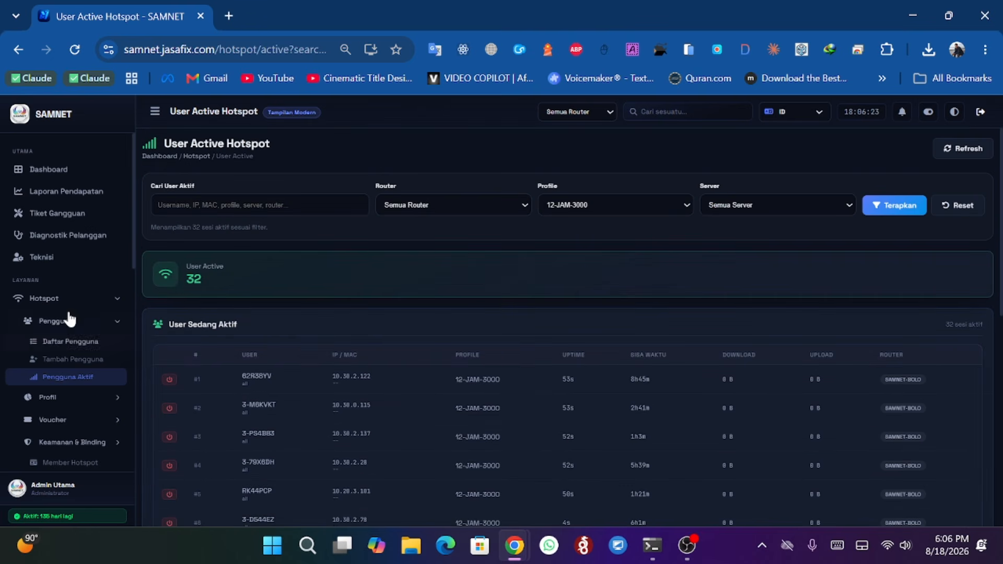
pyautogui.scroll(-2, 60, 305)
# - Open the 12-JAM-3000 hotspot profile for editing, review its parent queue and expired mode, and leave without saving
pyautogui.click(54, 244)
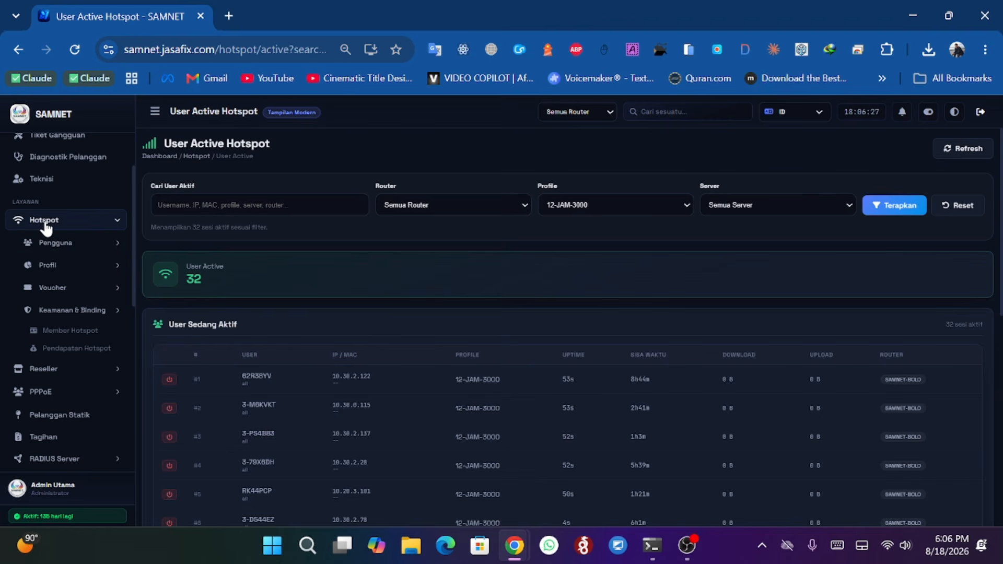
pyautogui.click(72, 268)
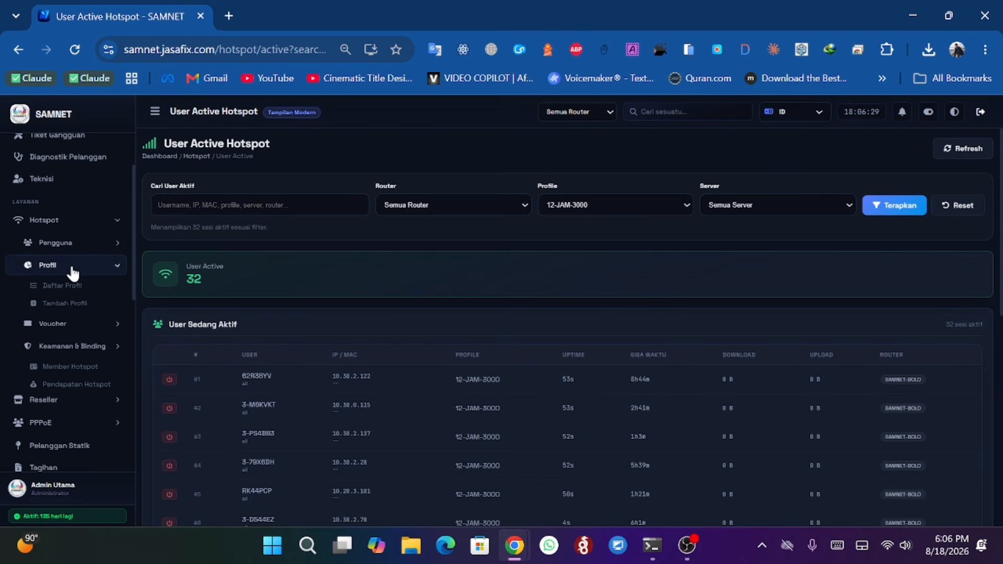
pyautogui.click(34, 290)
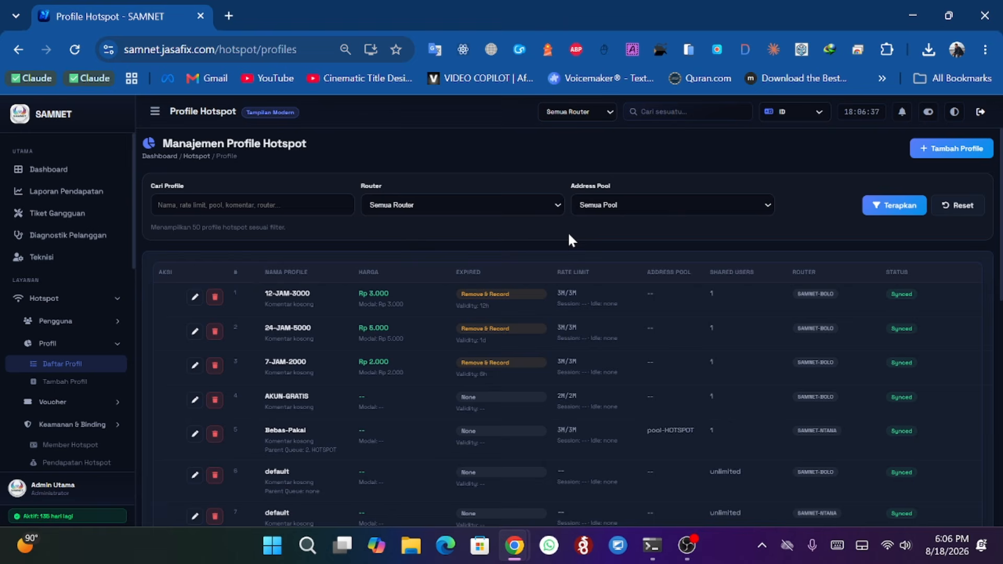
pyautogui.click(194, 298)
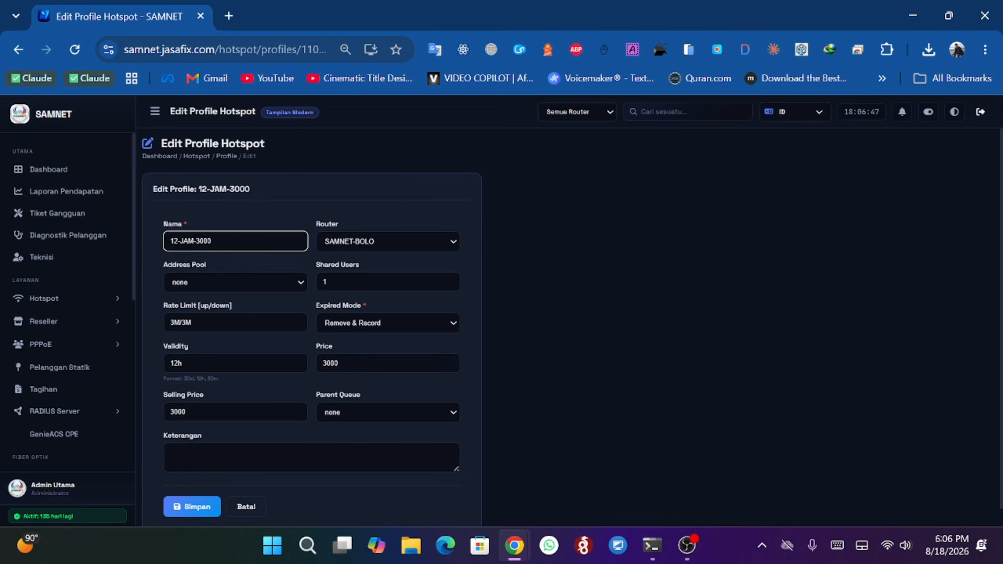
pyautogui.click(349, 407)
pyautogui.click(350, 406)
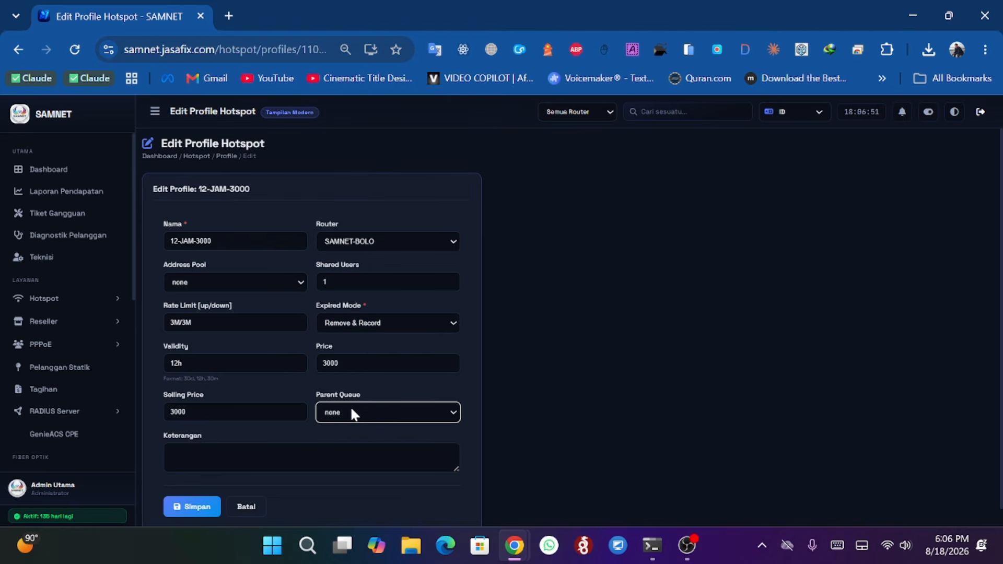
pyautogui.click(376, 322)
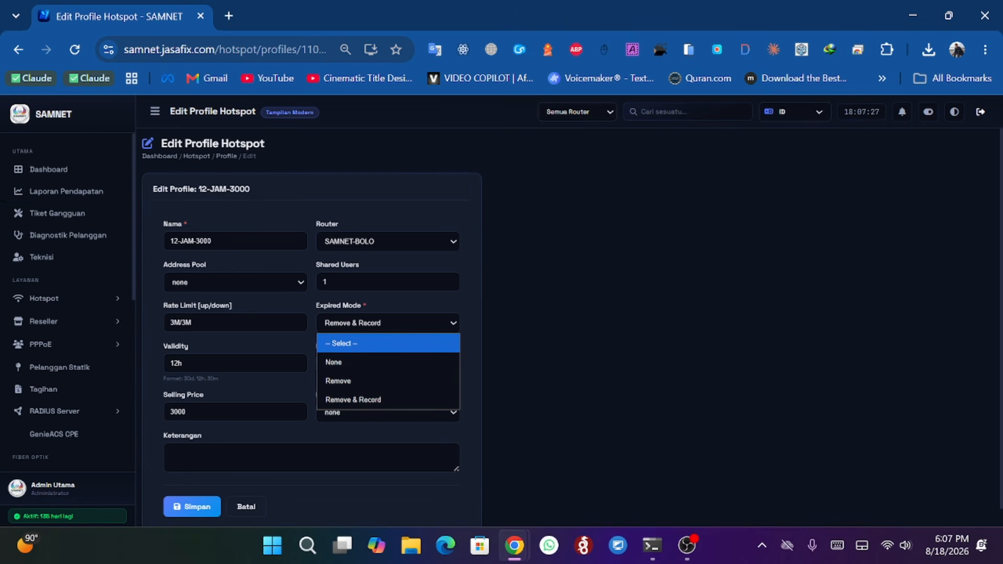
pyautogui.click(454, 328)
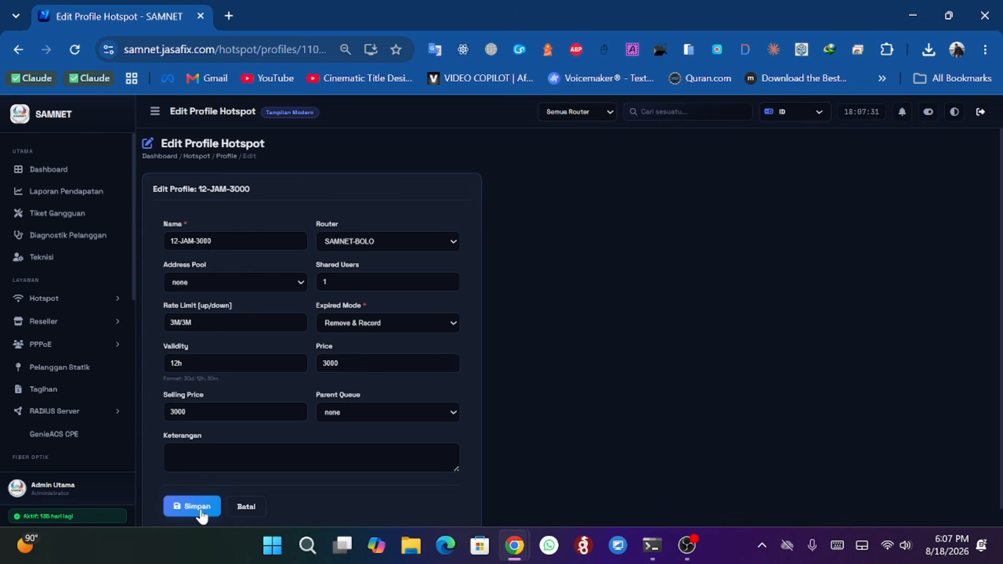
pyautogui.click(20, 54)
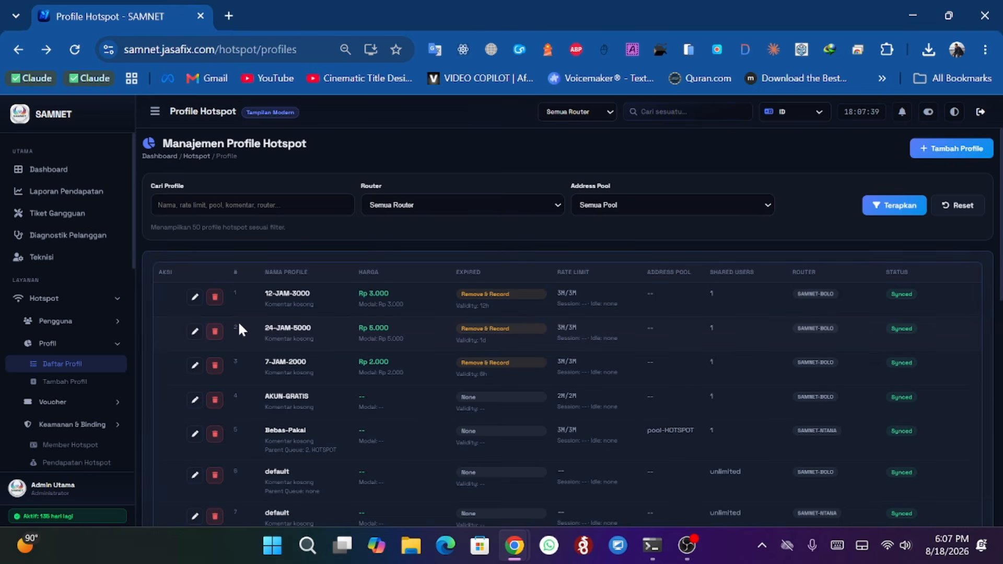
# - Switch the active router to SAMNET-BOLO to narrow the hotspot profile list
pyautogui.scroll(-5, 299, 325)
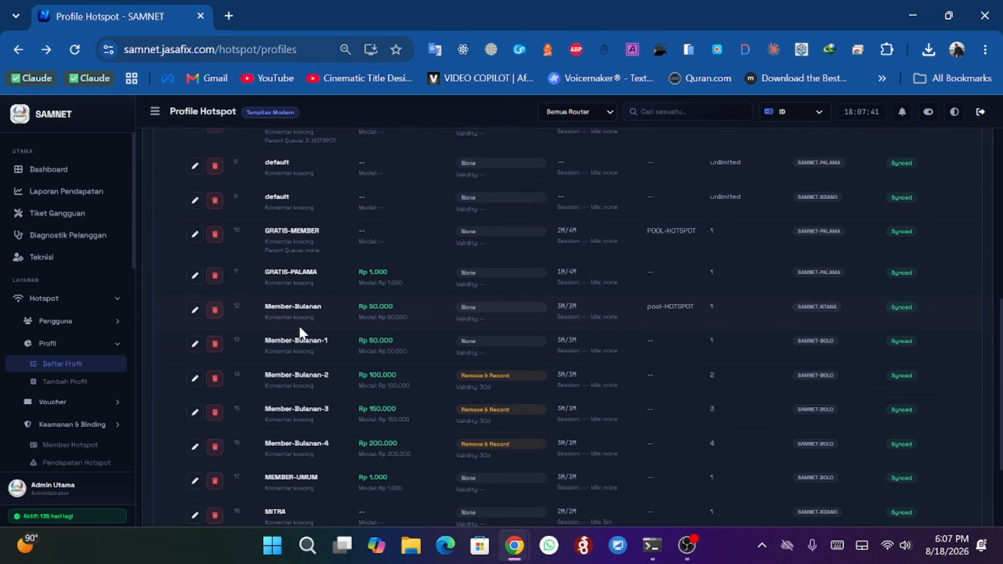
pyautogui.scroll(6, 299, 325)
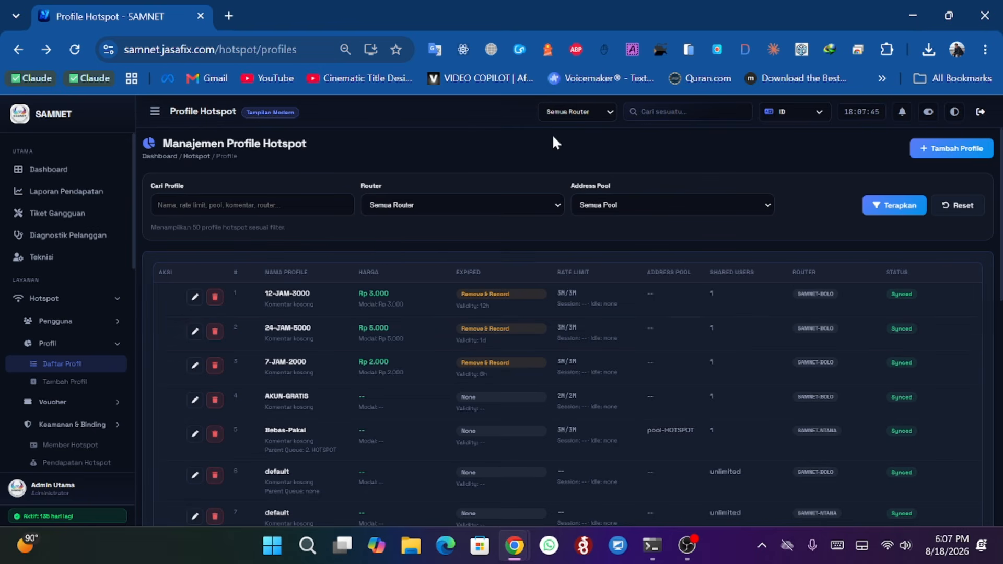
pyautogui.click(568, 112)
pyautogui.click(574, 165)
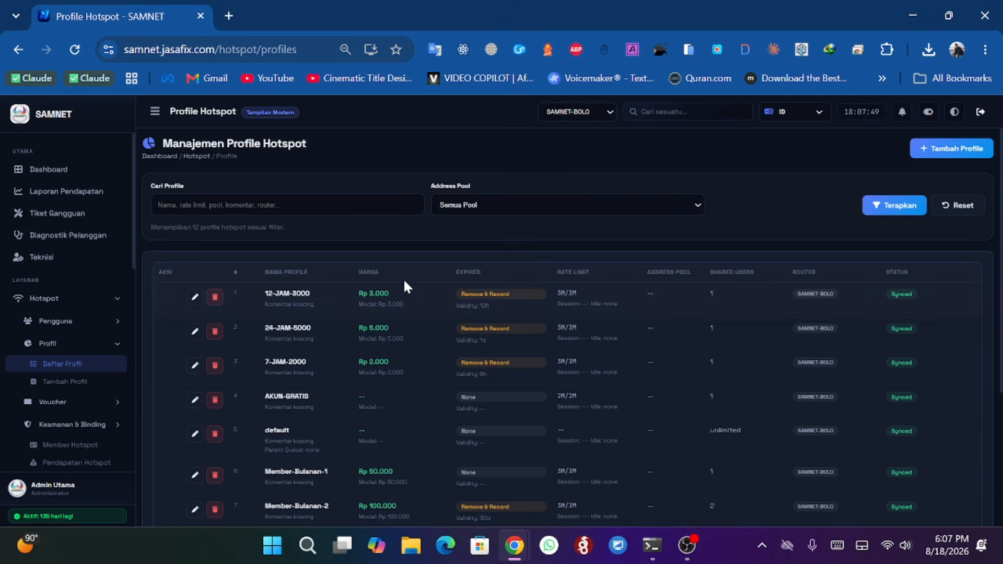
pyautogui.scroll(-4, 405, 285)
pyautogui.scroll(4, 406, 285)
pyautogui.click(589, 115)
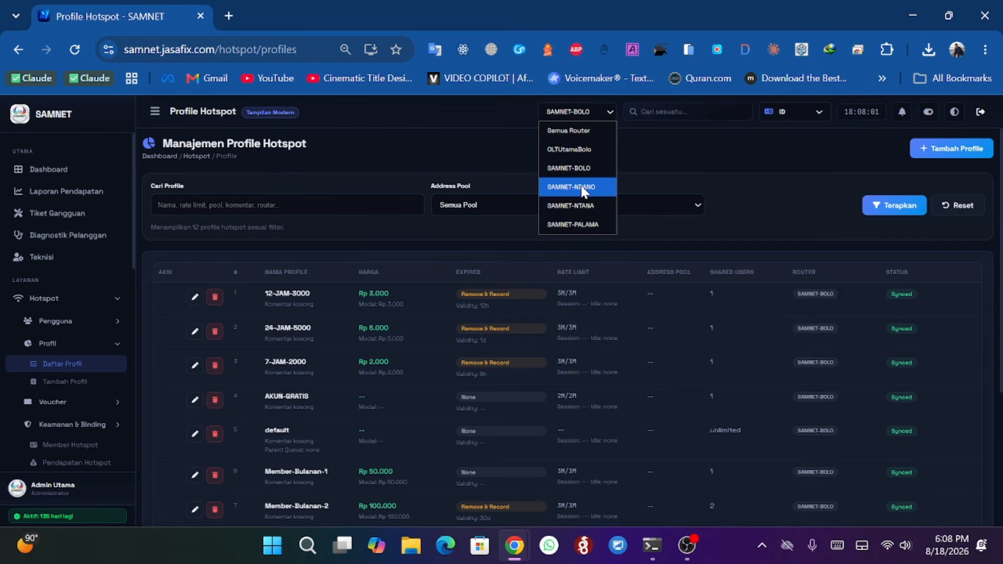
pyautogui.click(490, 151)
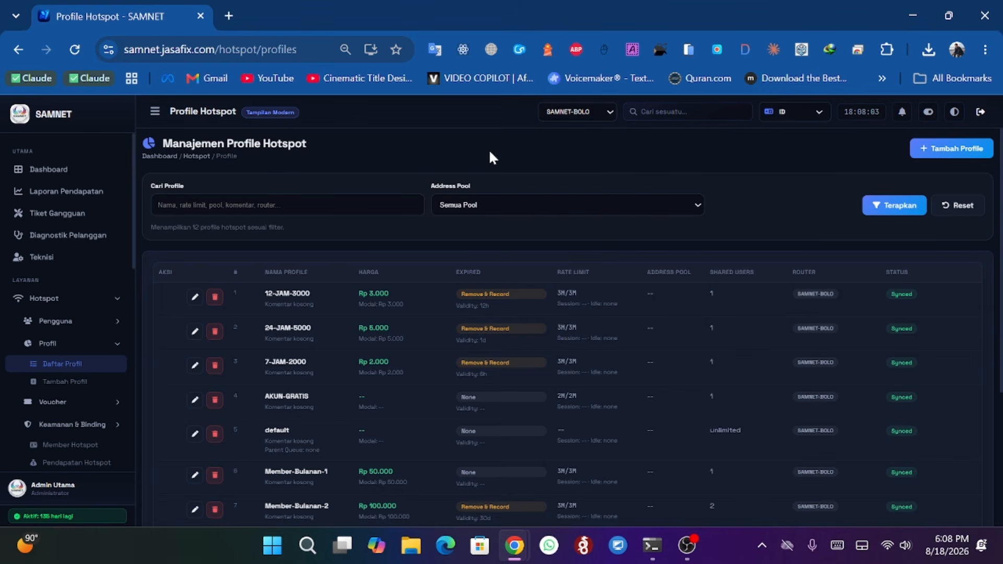
# - Open the Add Hotspot Profile form and browse the Address Pool options
pyautogui.scroll(-3, 85, 258)
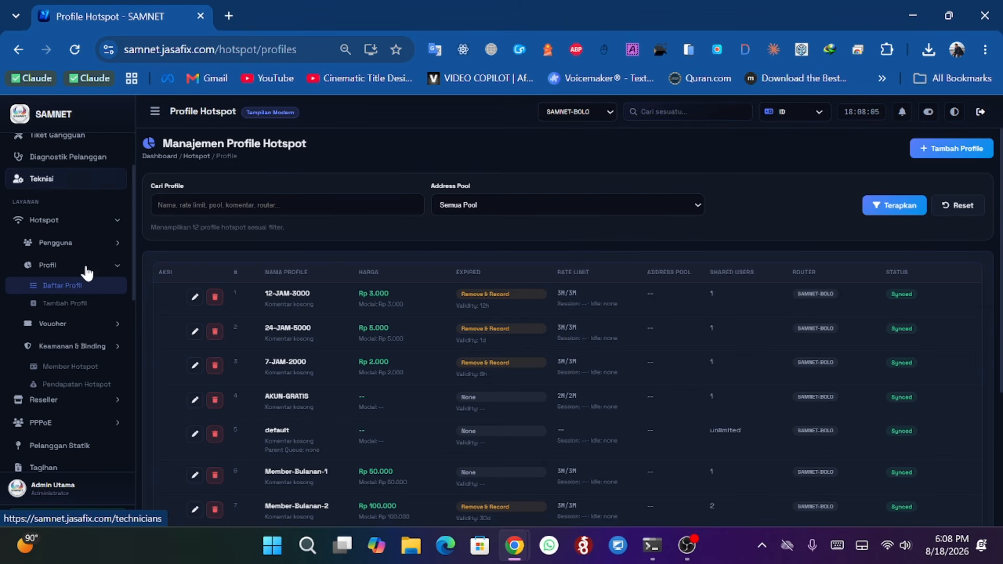
pyautogui.click(76, 307)
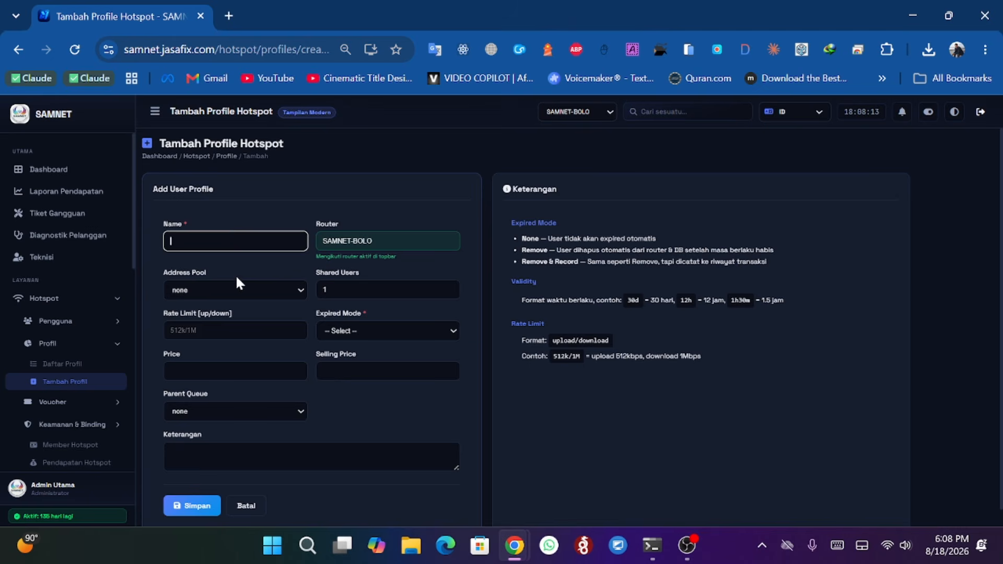
pyautogui.click(239, 290)
pyautogui.click(239, 290)
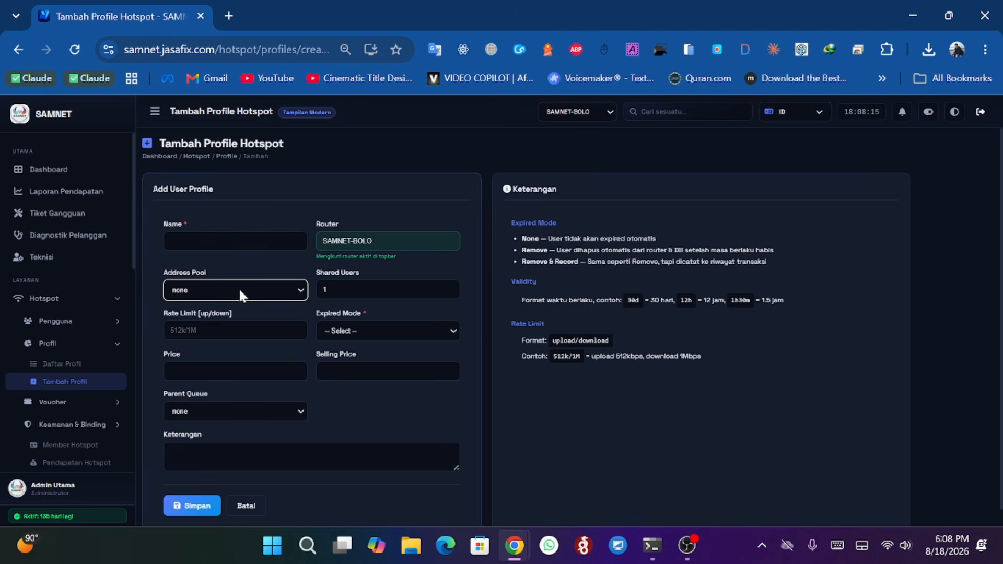
pyautogui.click(239, 290)
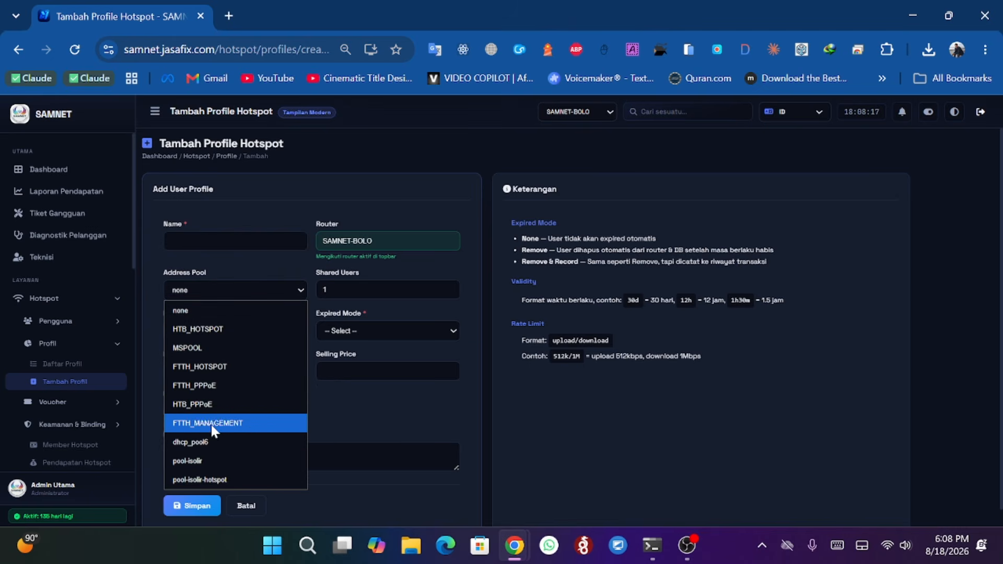
pyautogui.click(157, 275)
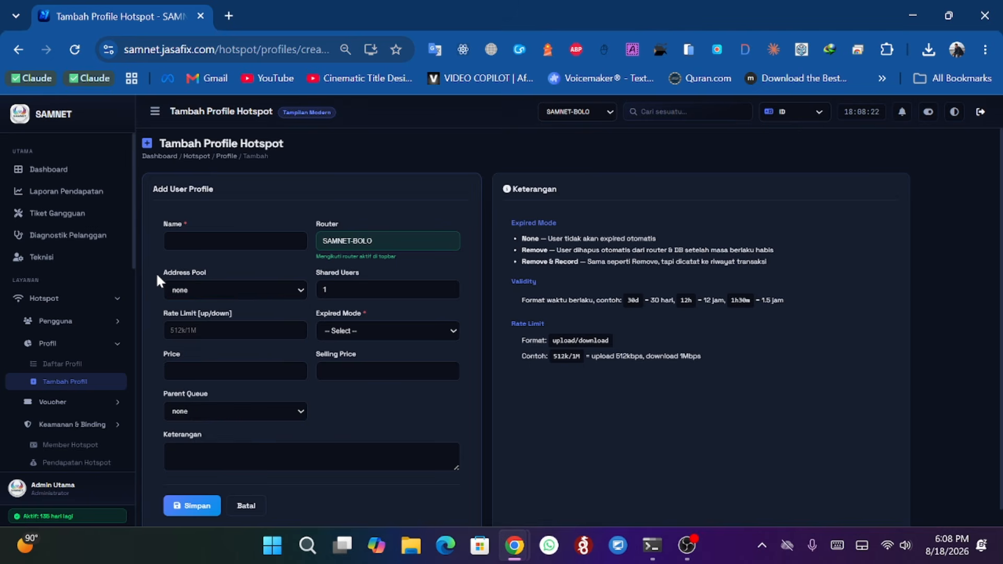
# - Browse the Expired Mode options and price fields, then cancel the new profile form
pyautogui.click(356, 331)
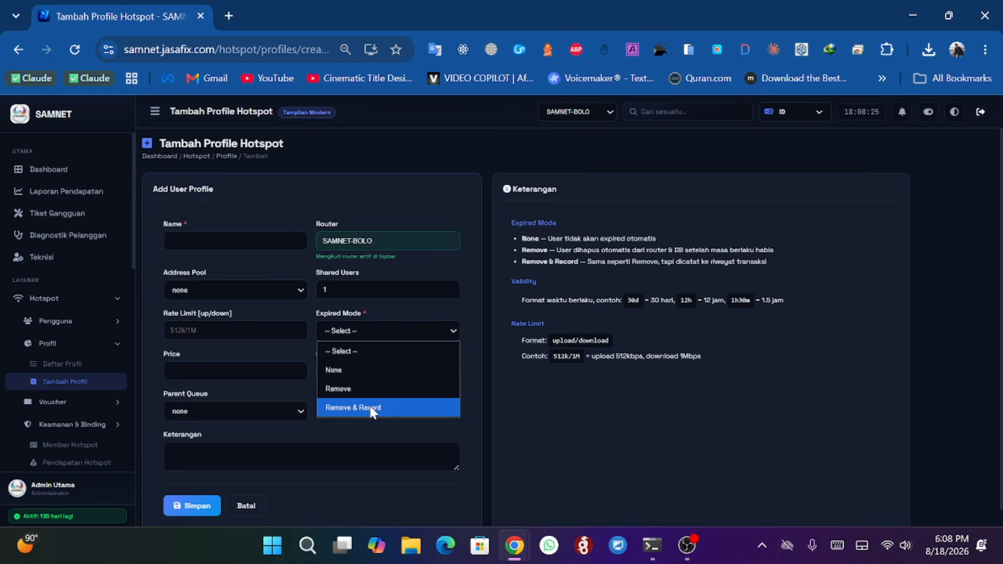
pyautogui.click(204, 332)
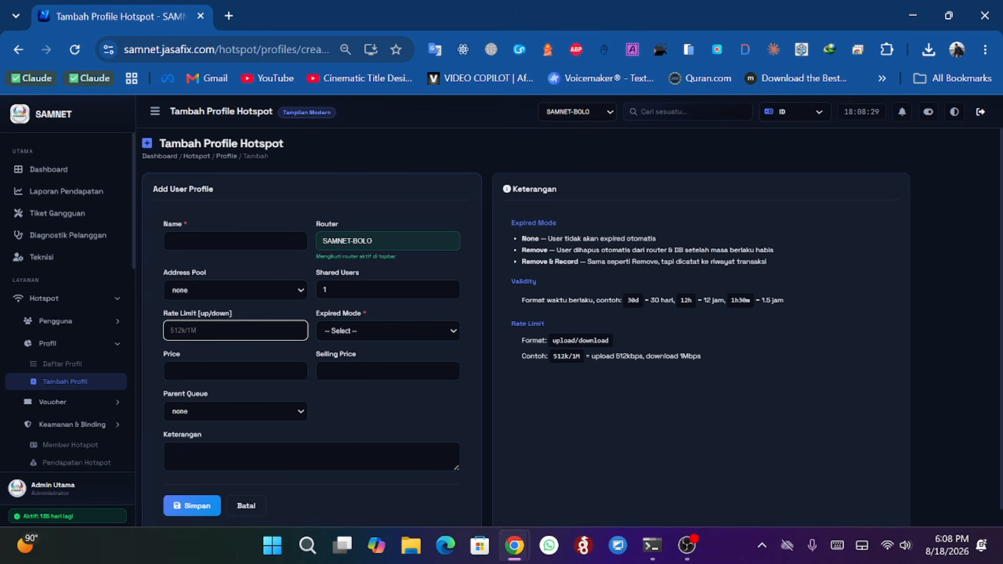
pyautogui.click(209, 371)
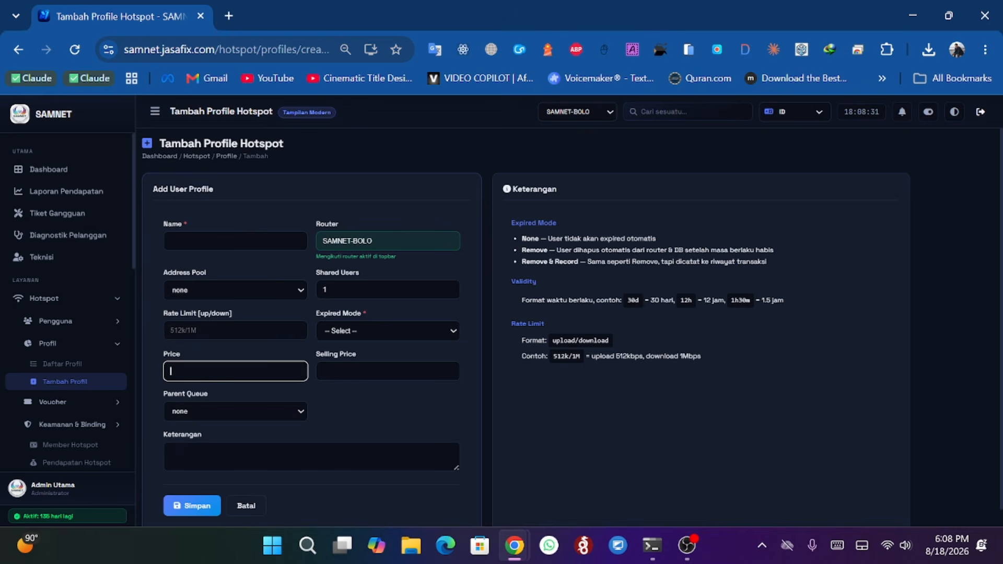
pyautogui.click(373, 380)
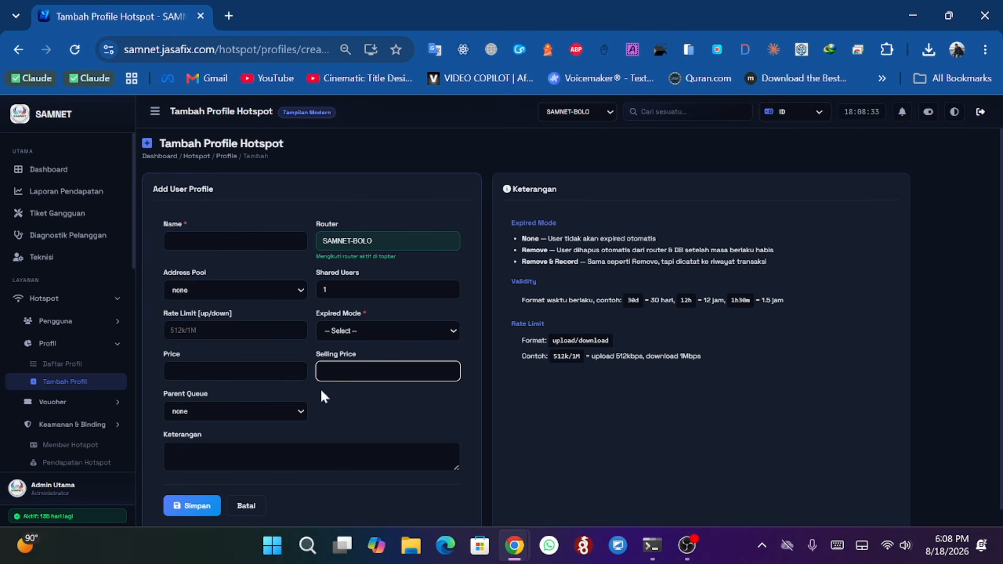
pyautogui.click(241, 506)
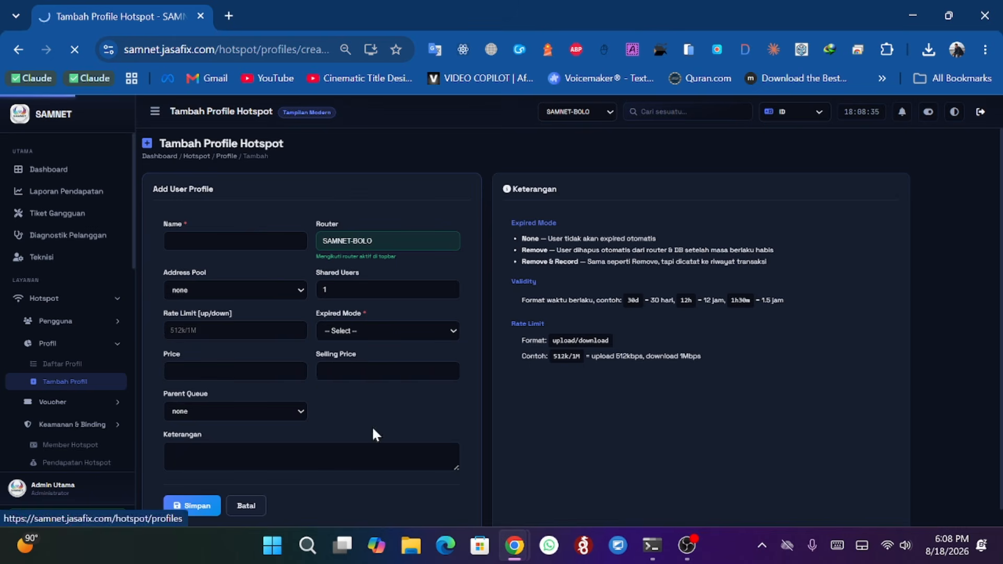
# - Open the Generate Voucher page from the Hotspot voucher section
pyautogui.scroll(-3, 62, 325)
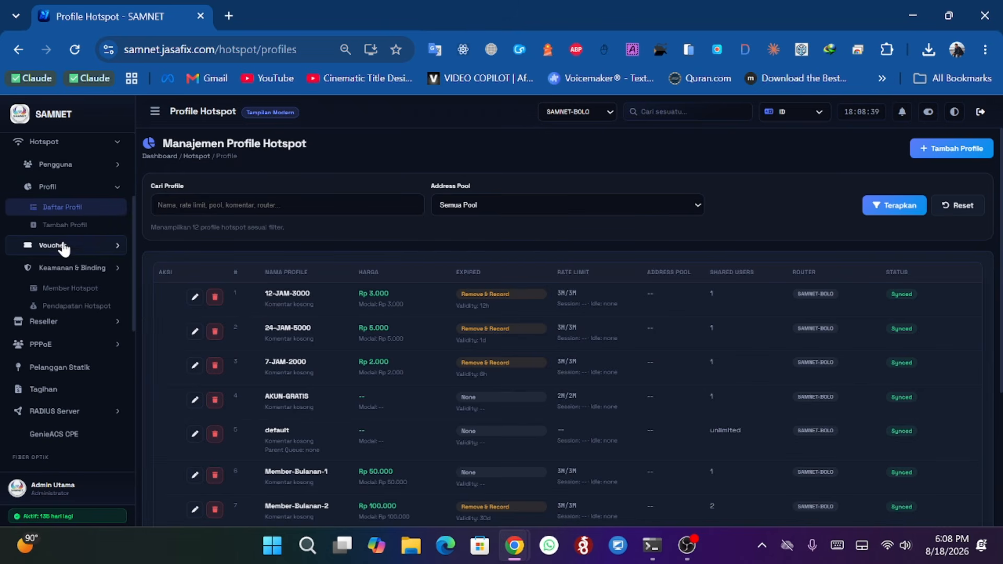
pyautogui.scroll(2, 65, 246)
pyautogui.click(72, 244)
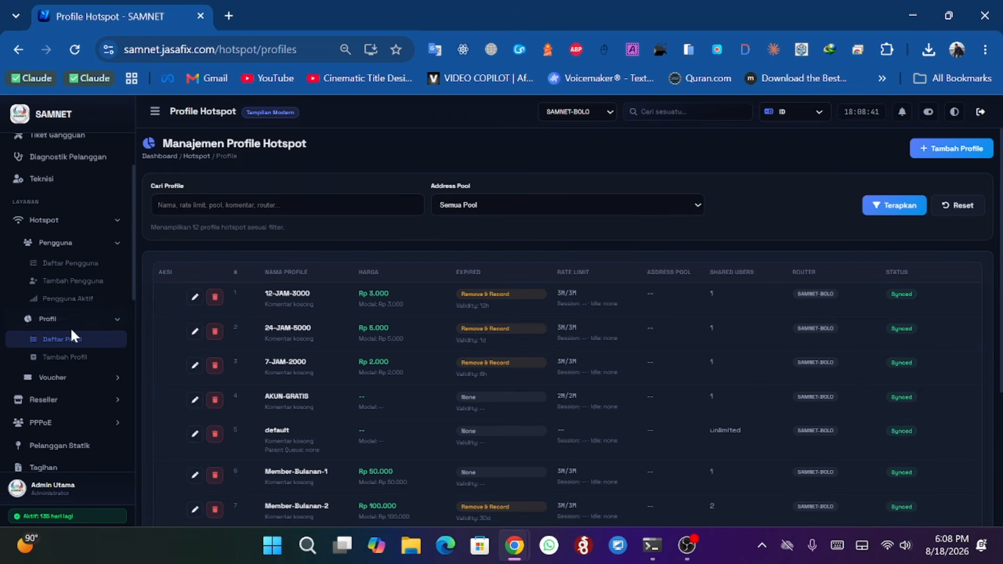
pyautogui.click(66, 245)
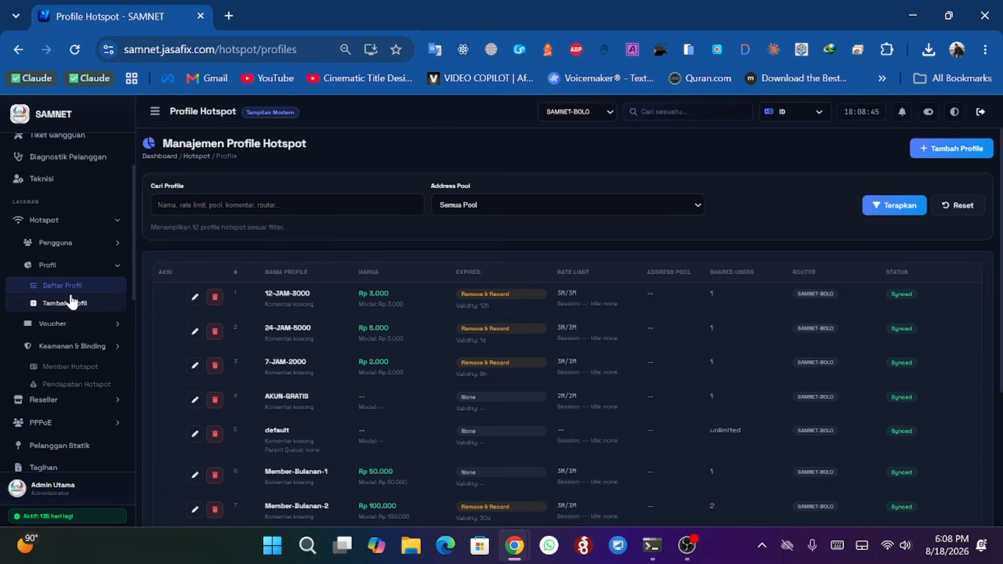
pyautogui.click(75, 267)
pyautogui.click(102, 287)
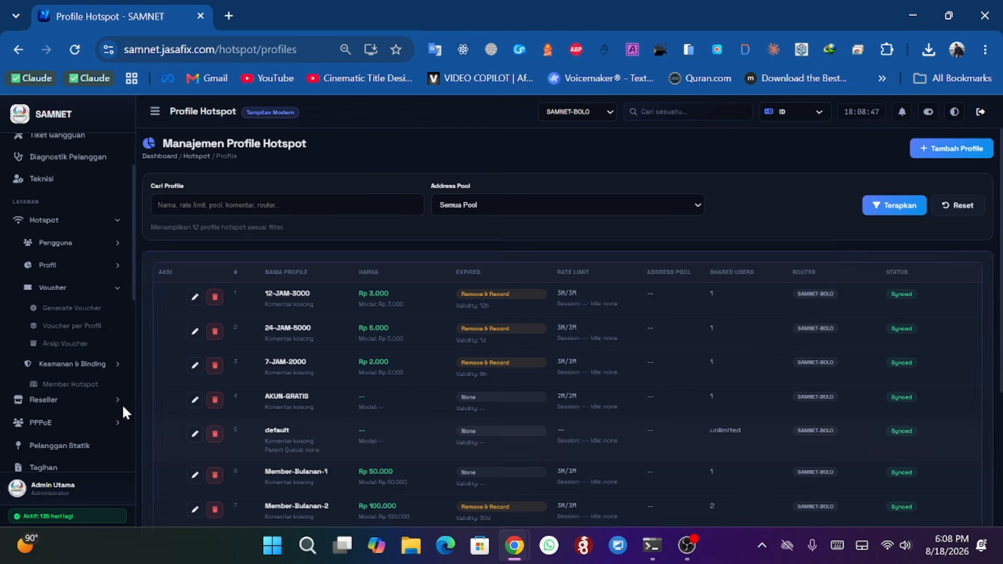
pyautogui.click(76, 307)
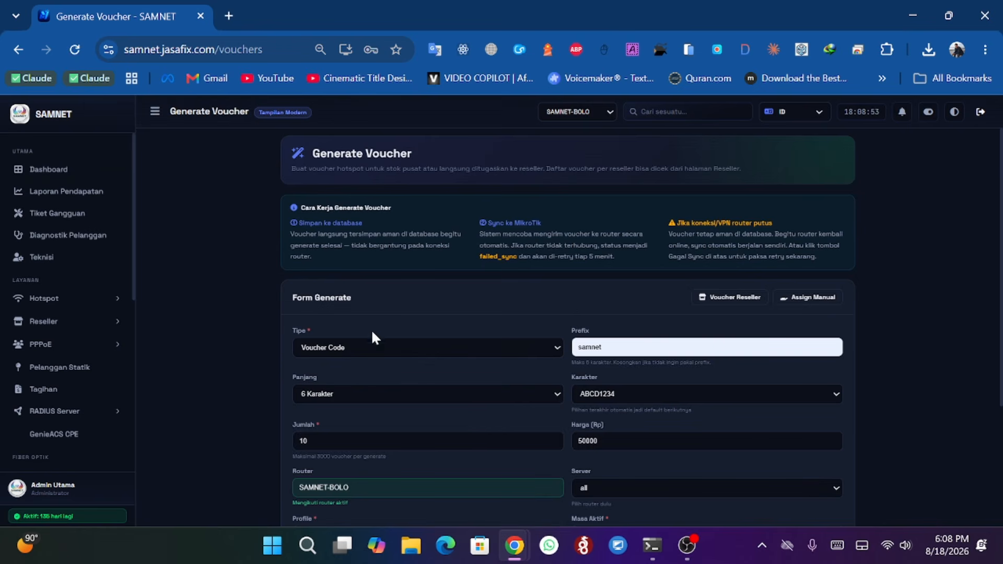
# - Clear the default samnet prefix from the voucher Prefix field
pyautogui.scroll(-3, 386, 331)
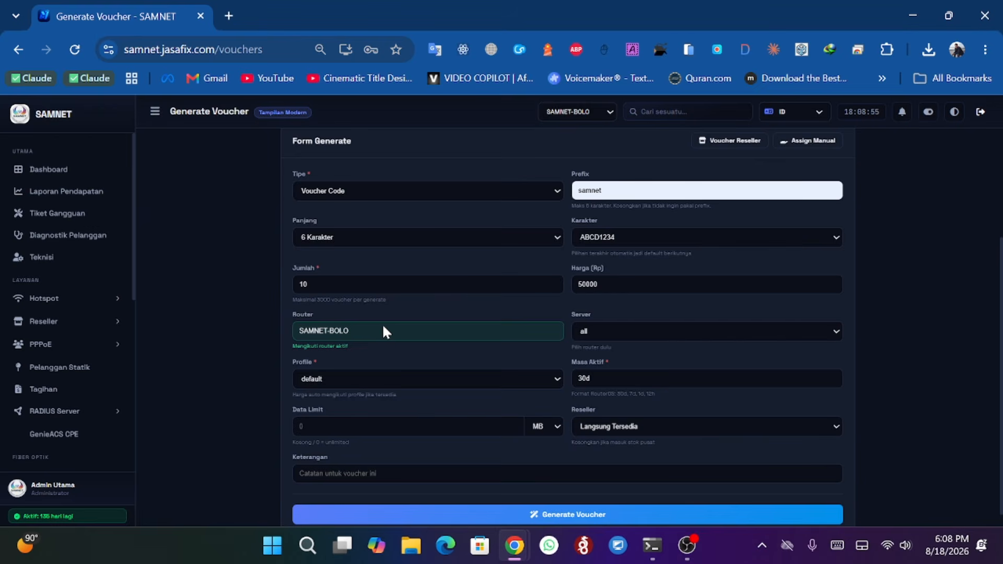
pyautogui.scroll(2, 386, 332)
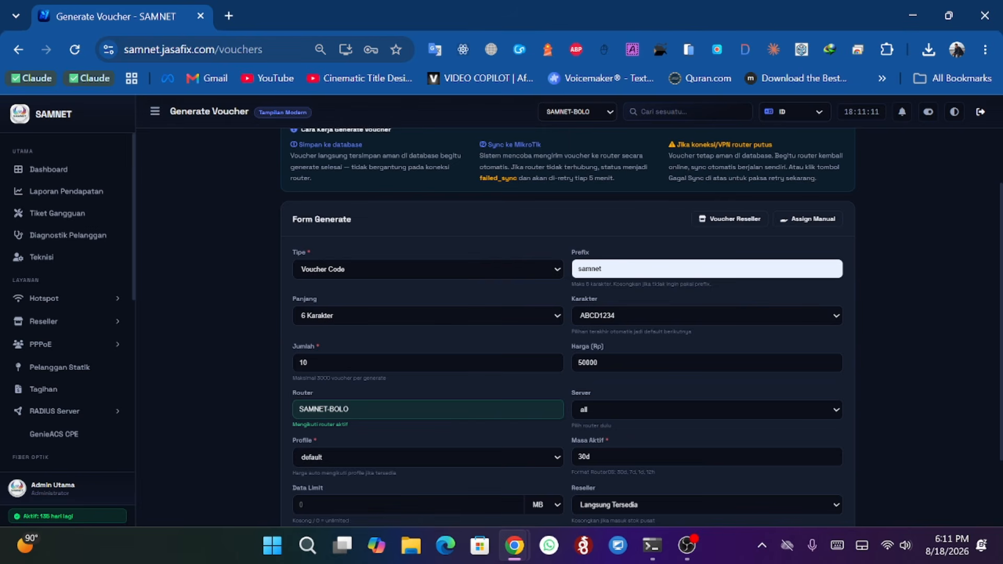
pyautogui.doubleClick(590, 268)
pyautogui.press('BackSpace')
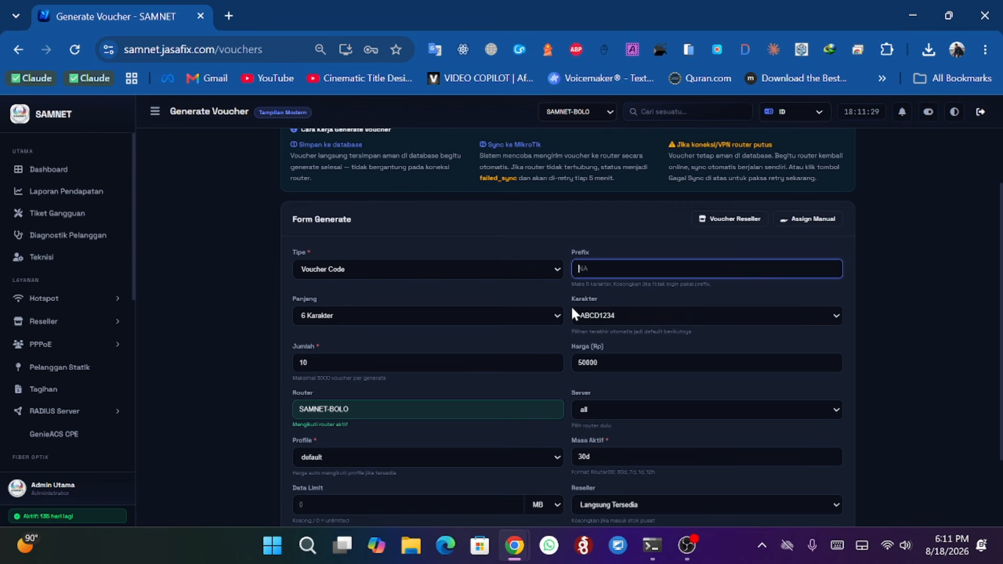
# - Browse the voucher Type, Length and Character options without changing them
pyautogui.click(329, 269)
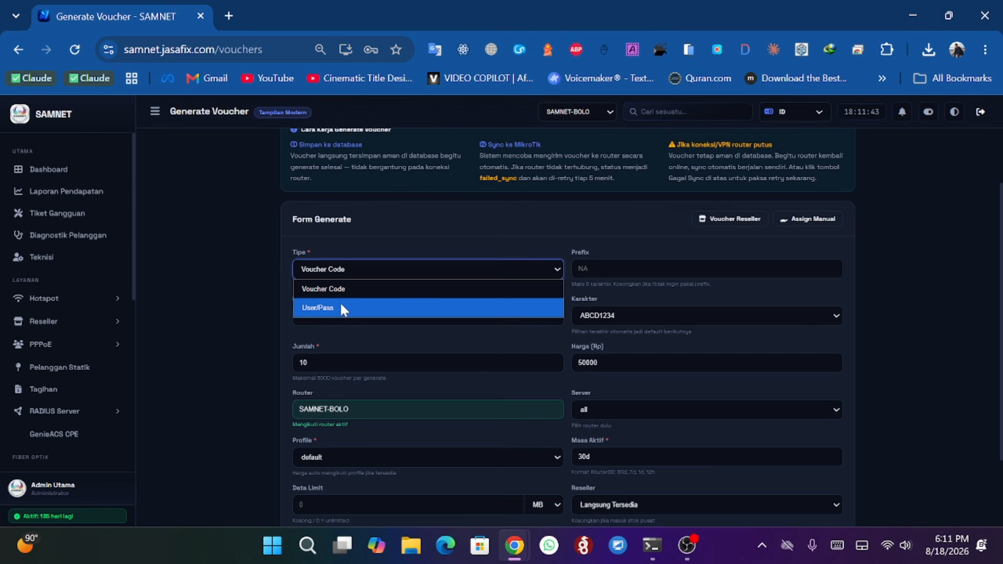
pyautogui.click(607, 322)
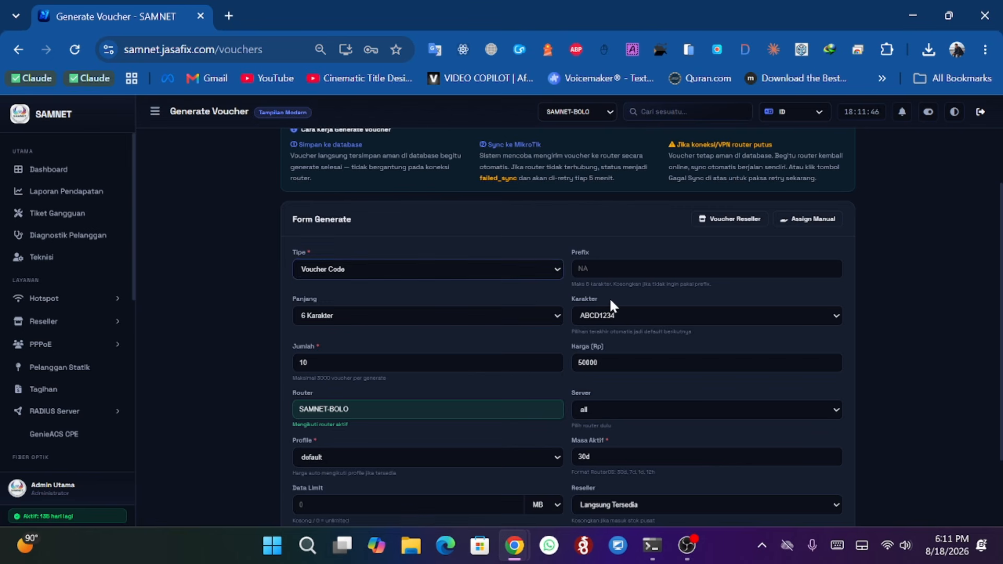
pyautogui.click(341, 317)
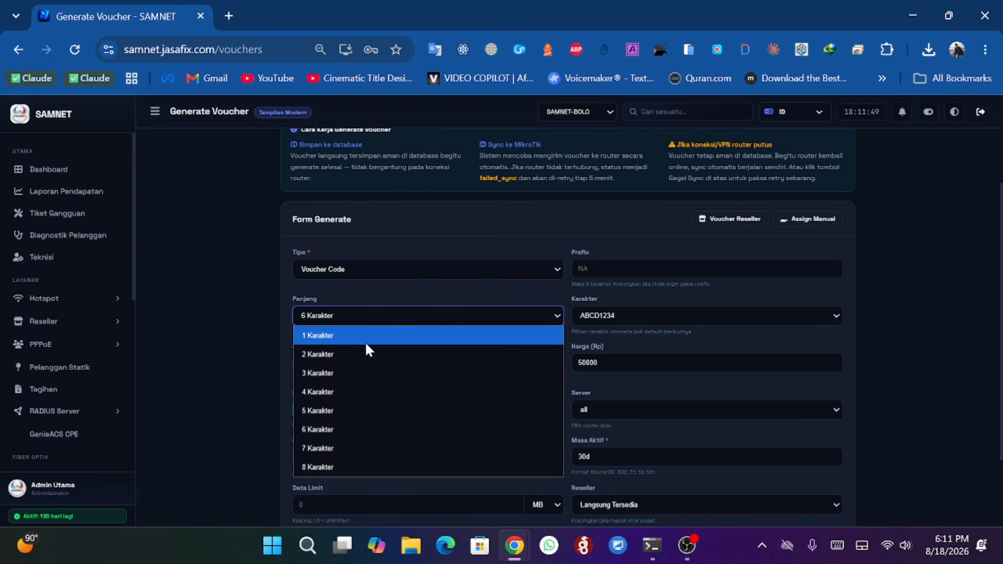
pyautogui.click(628, 313)
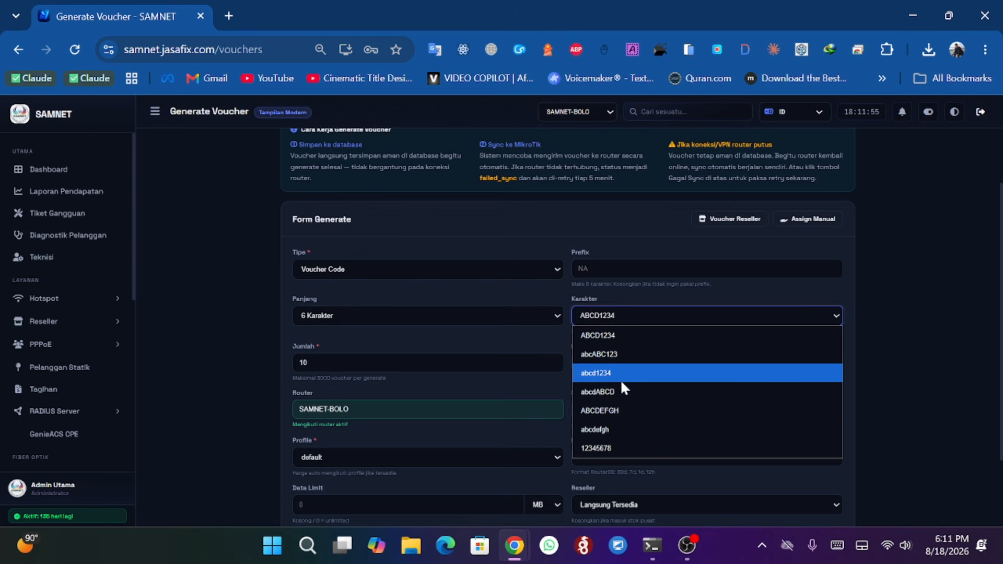
pyautogui.click(493, 343)
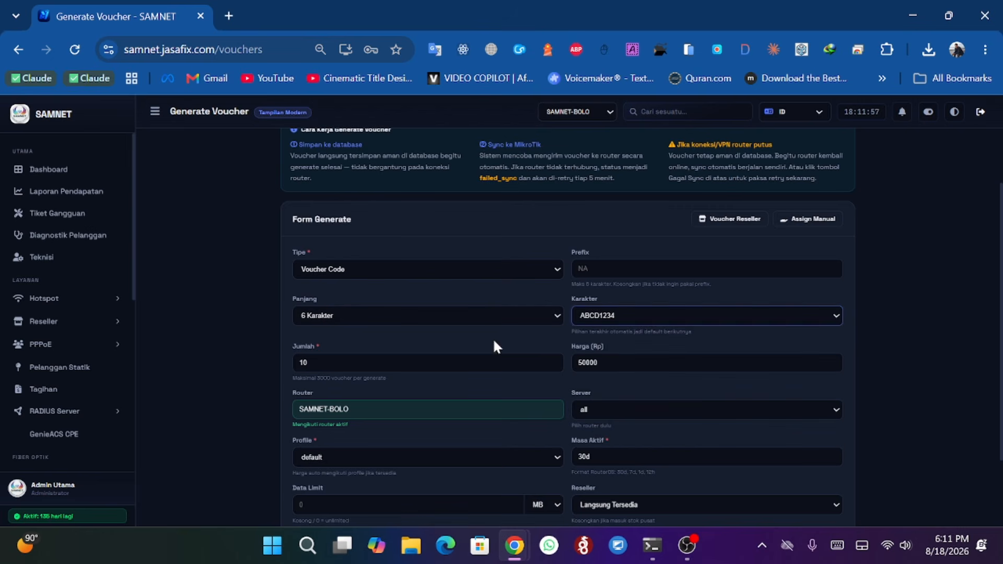
# - Set the voucher profile to 24-JAM-5000
pyautogui.scroll(-2, 598, 340)
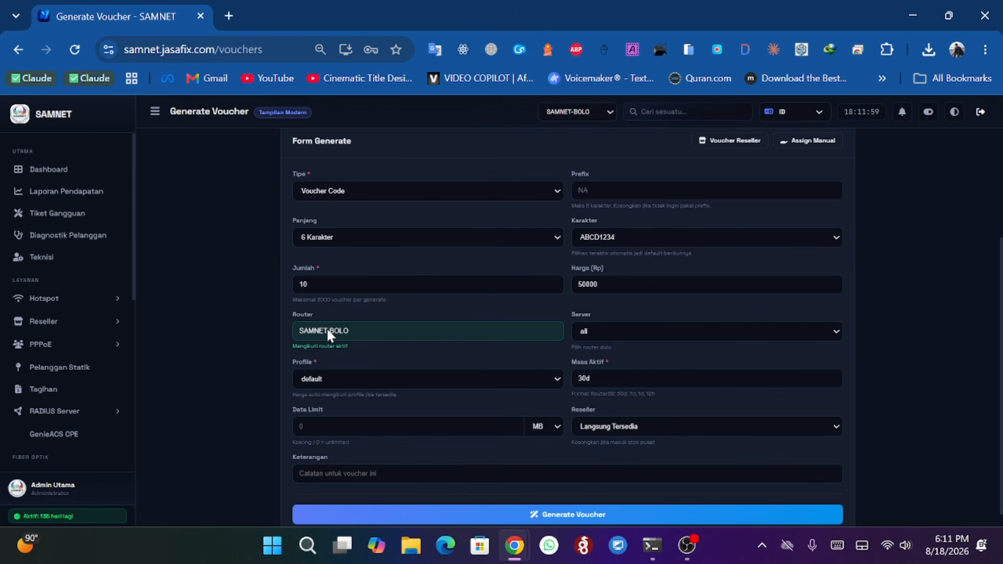
pyautogui.doubleClick(303, 284)
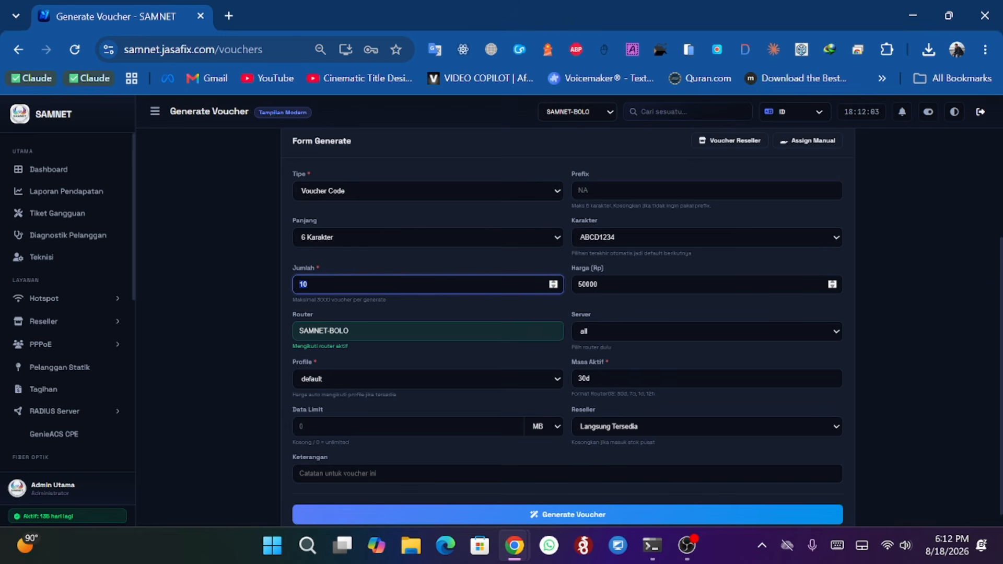
pyautogui.doubleClick(588, 285)
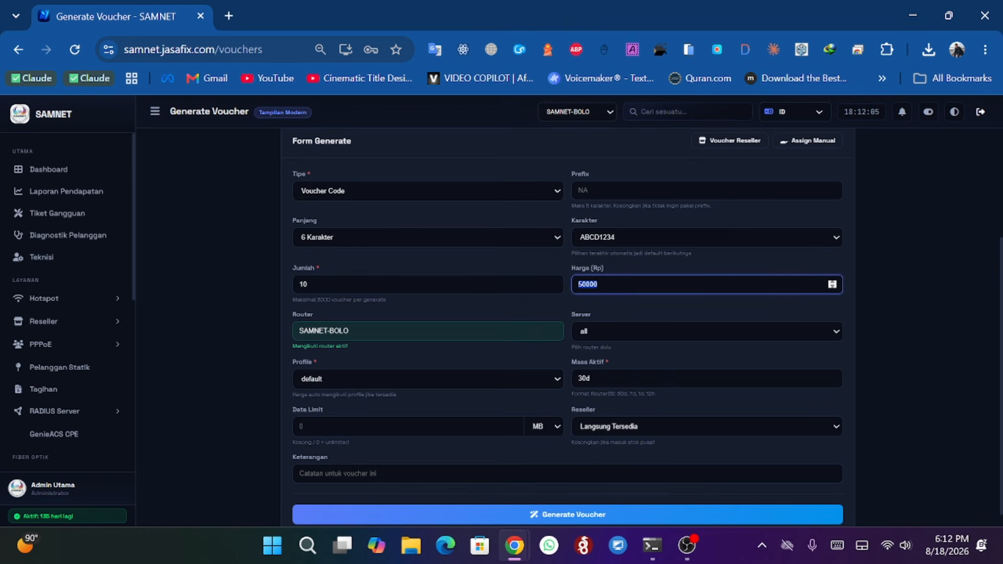
pyautogui.click(613, 308)
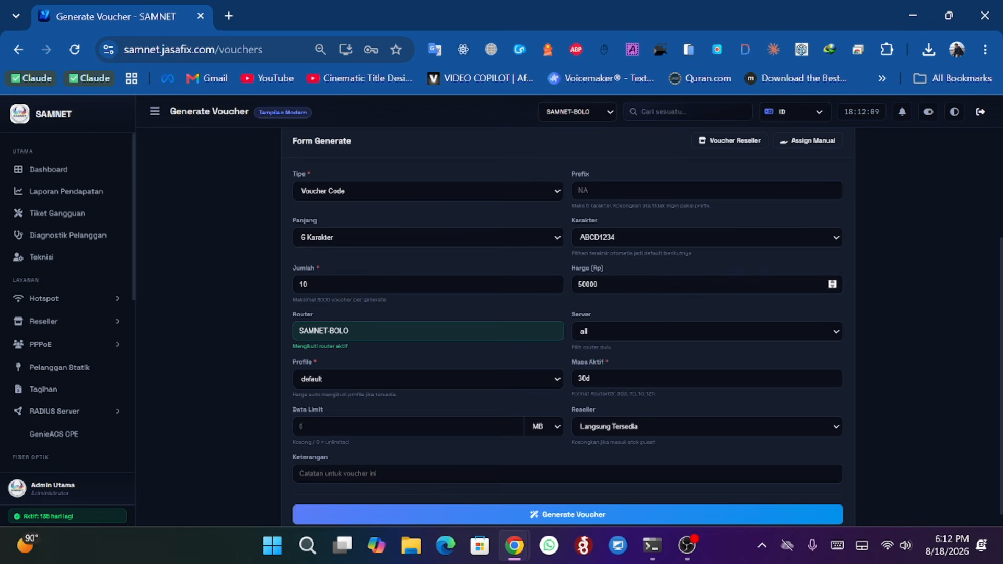
pyautogui.doubleClick(587, 285)
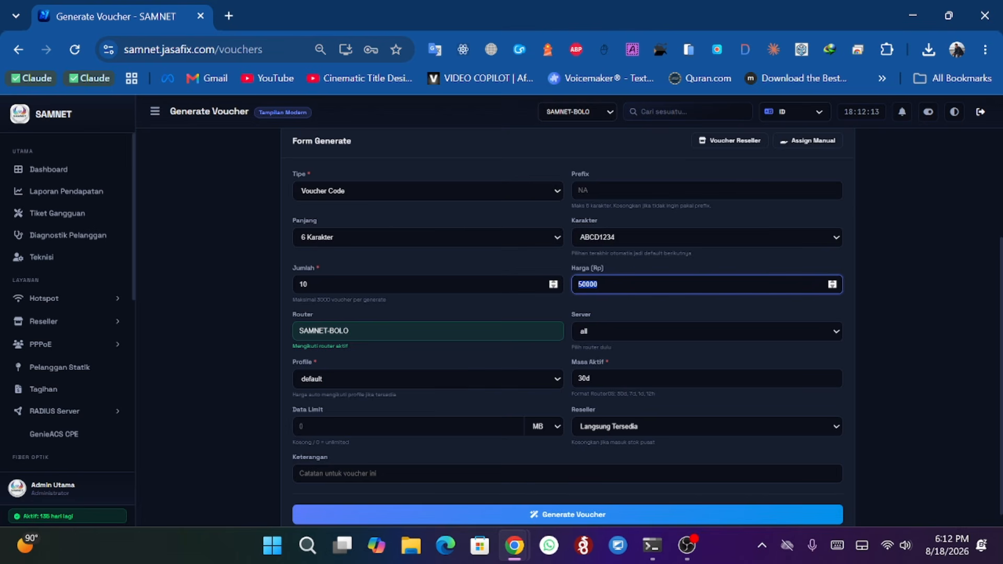
pyautogui.click(593, 312)
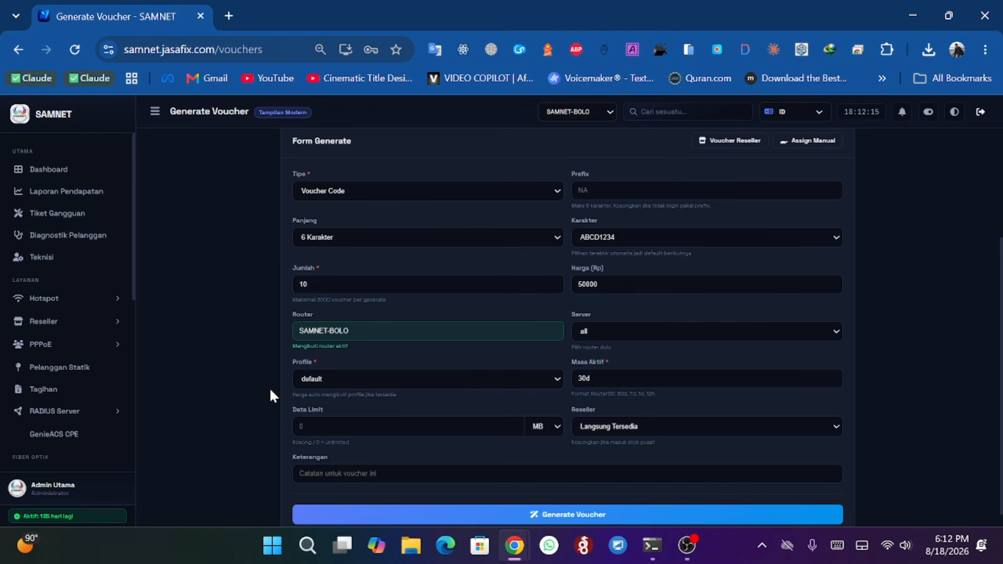
pyautogui.click(308, 380)
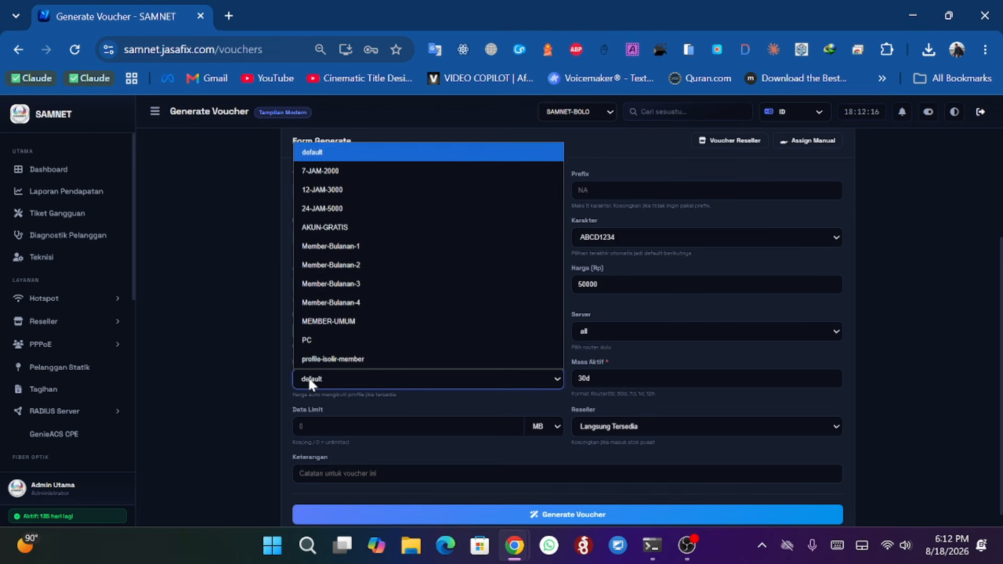
pyautogui.click(334, 209)
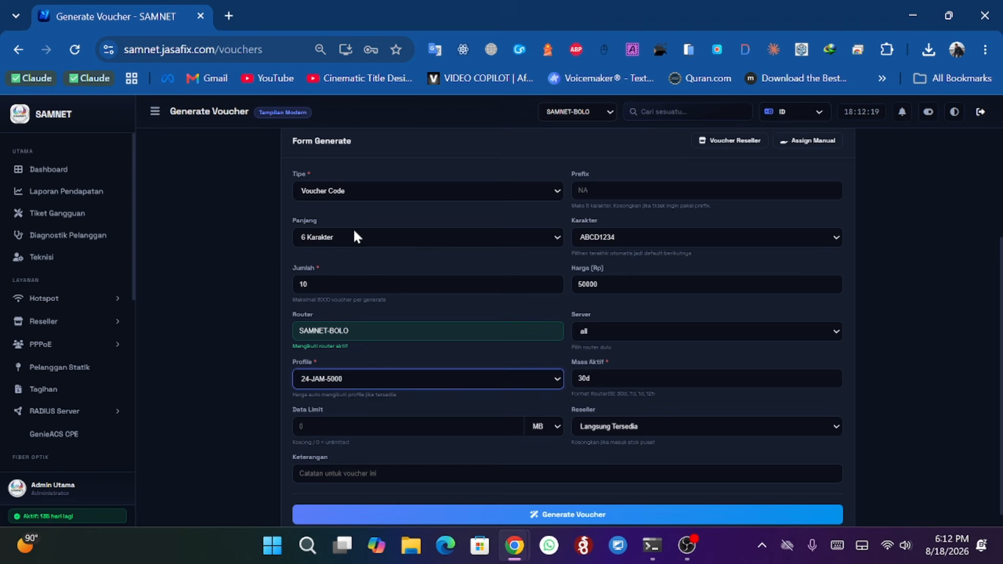
# - Clear the Masa Aktif (active period) field
pyautogui.click(616, 282)
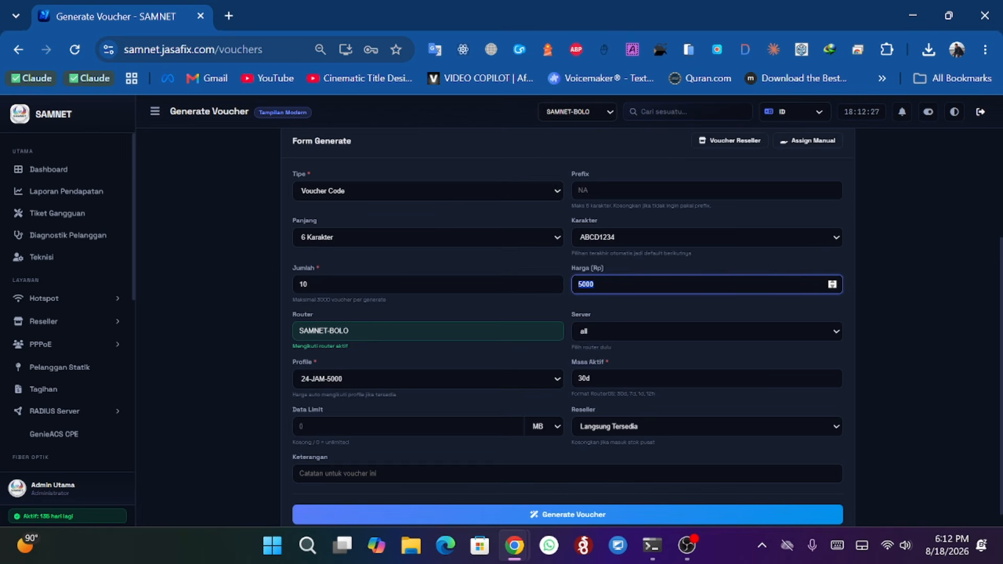
pyautogui.click(577, 378)
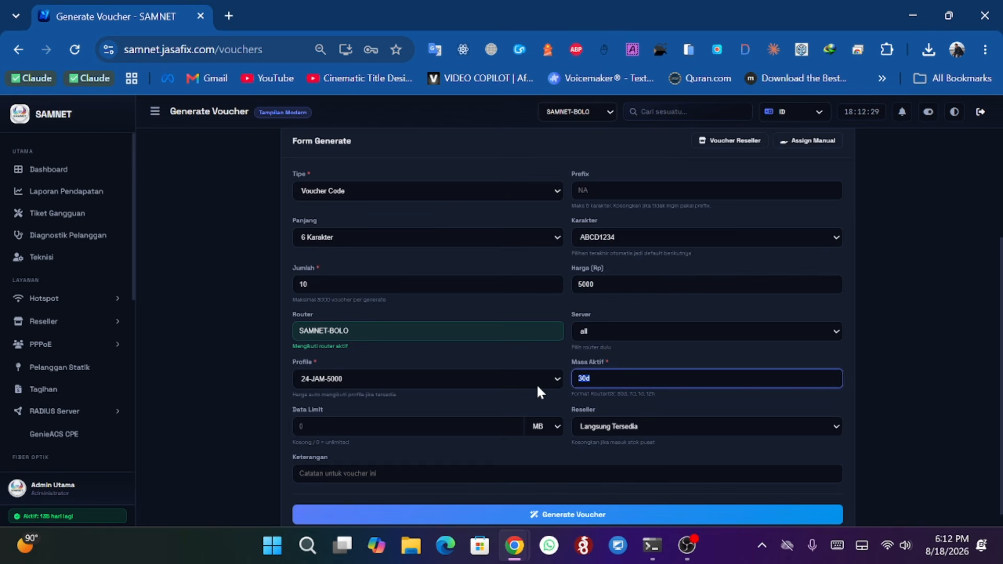
pyautogui.press('BackSpace')
pyautogui.write('24h')
pyautogui.press('BackSpace')
pyautogui.press('BackSpace')
pyautogui.press('BackSpace')
pyautogui.write('1d')
pyautogui.press('BackSpace')
pyautogui.press('BackSpace')
pyautogui.click(296, 428)
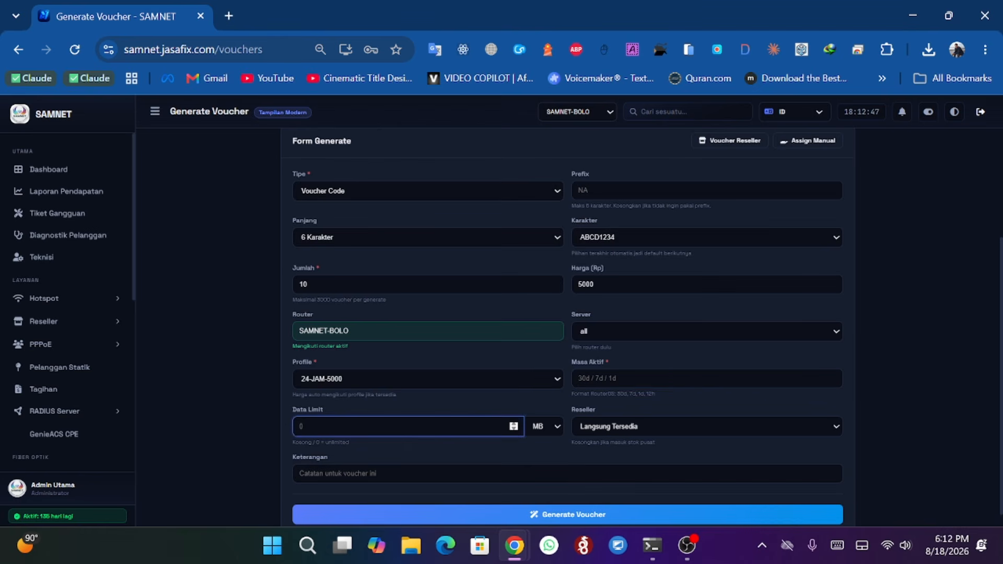
# - Try assigning the vouchers to reseller MAMA TETA, then switch back to Langsung Tersedia
pyautogui.click(439, 456)
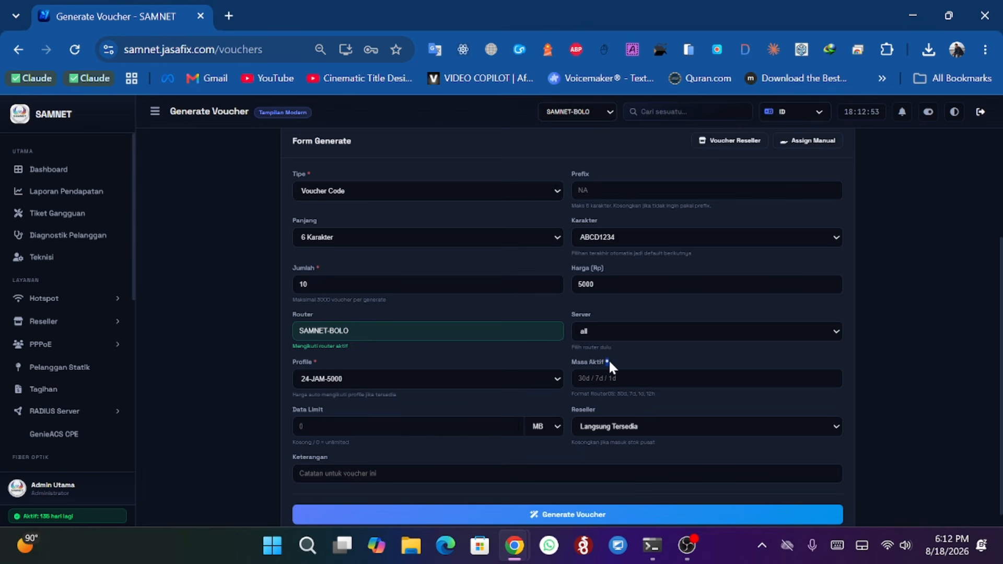
pyautogui.moveTo(315, 362); pyautogui.dragTo(319, 363)
pyautogui.click(665, 359)
pyautogui.click(622, 427)
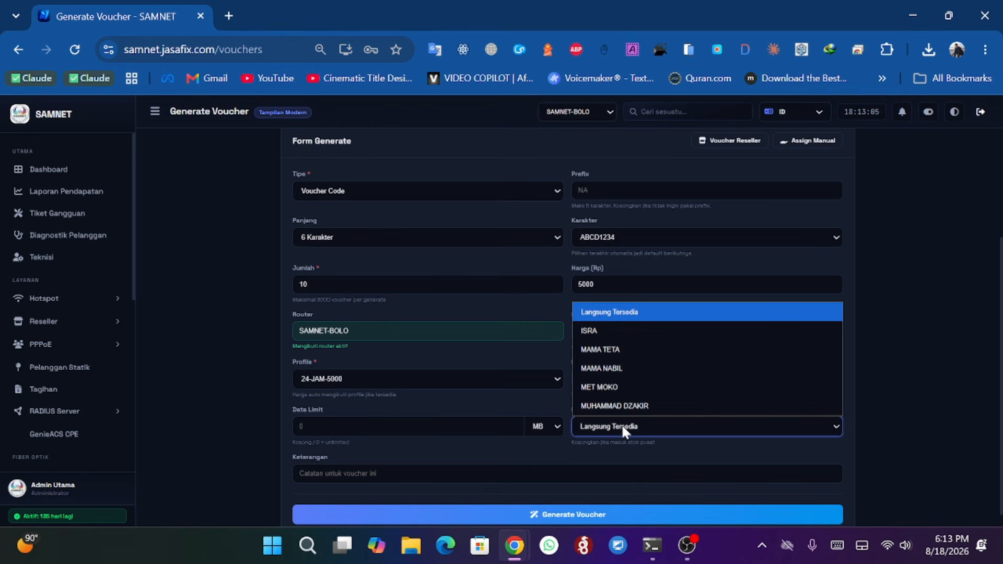
pyautogui.click(609, 351)
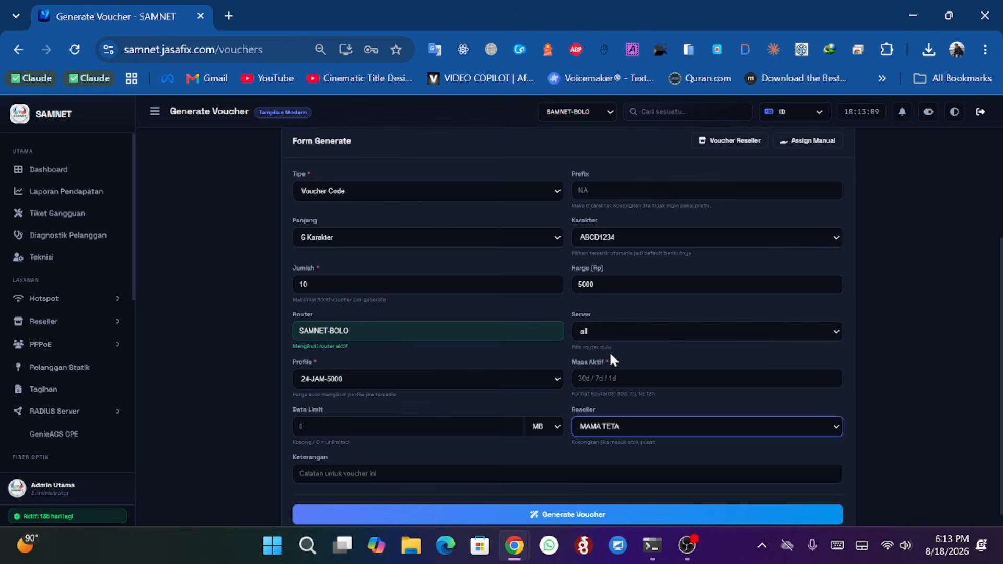
pyautogui.click(628, 424)
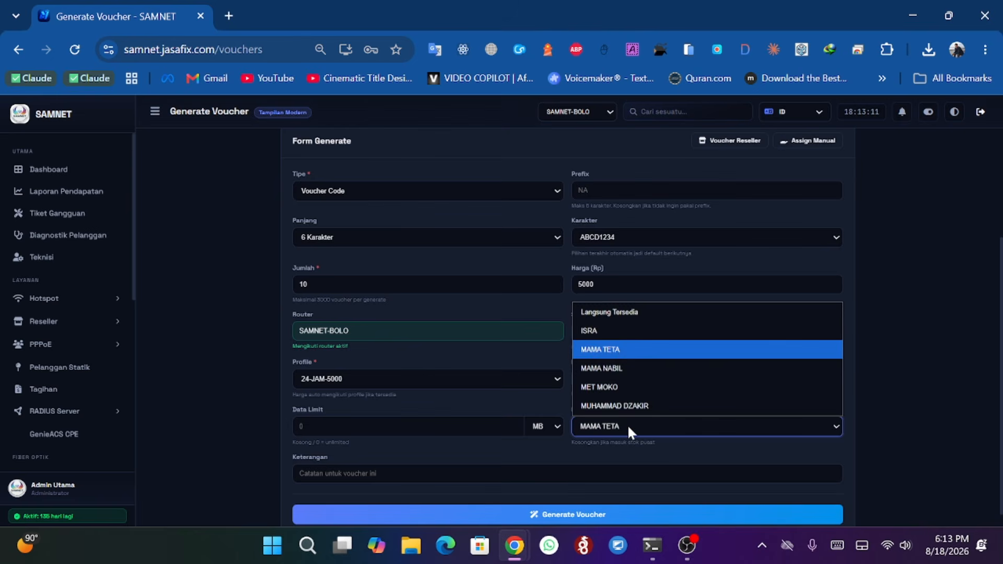
pyautogui.click(616, 316)
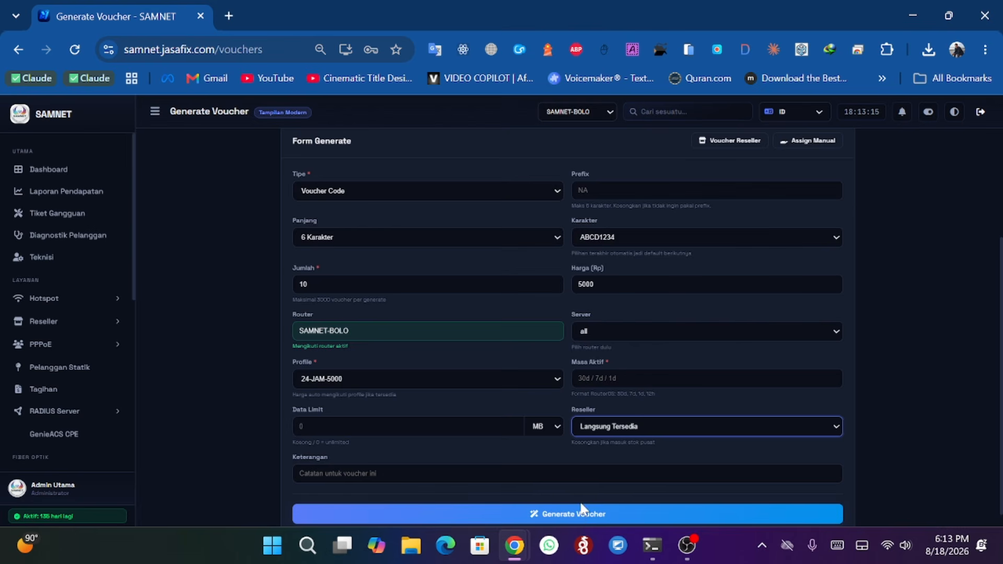
pyautogui.click(449, 474)
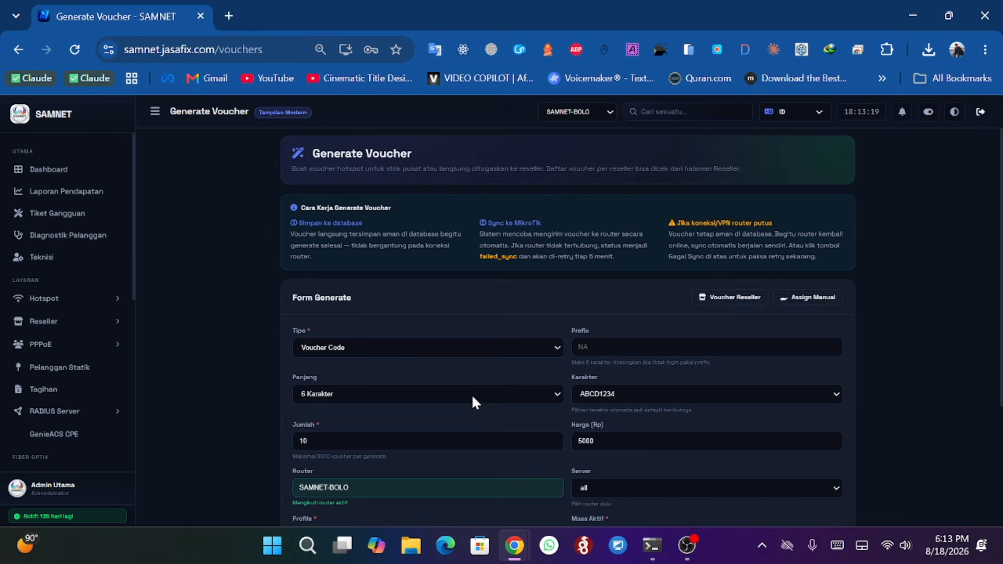
pyautogui.scroll(-3, 472, 398)
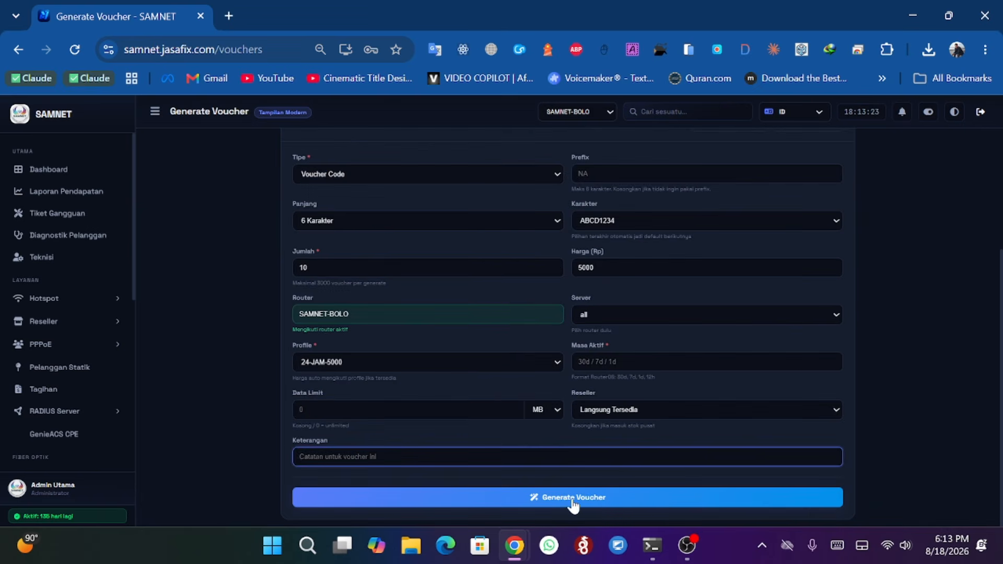
pyautogui.click(213, 375)
pyautogui.scroll(3, 215, 374)
pyautogui.scroll(-3, 217, 379)
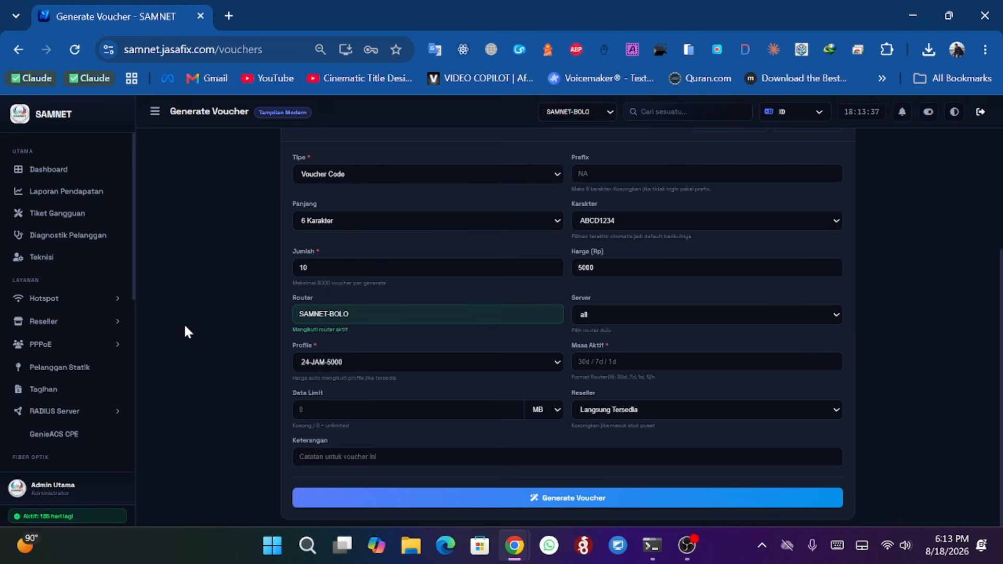
pyautogui.scroll(-3, 76, 286)
pyautogui.scroll(3, 63, 313)
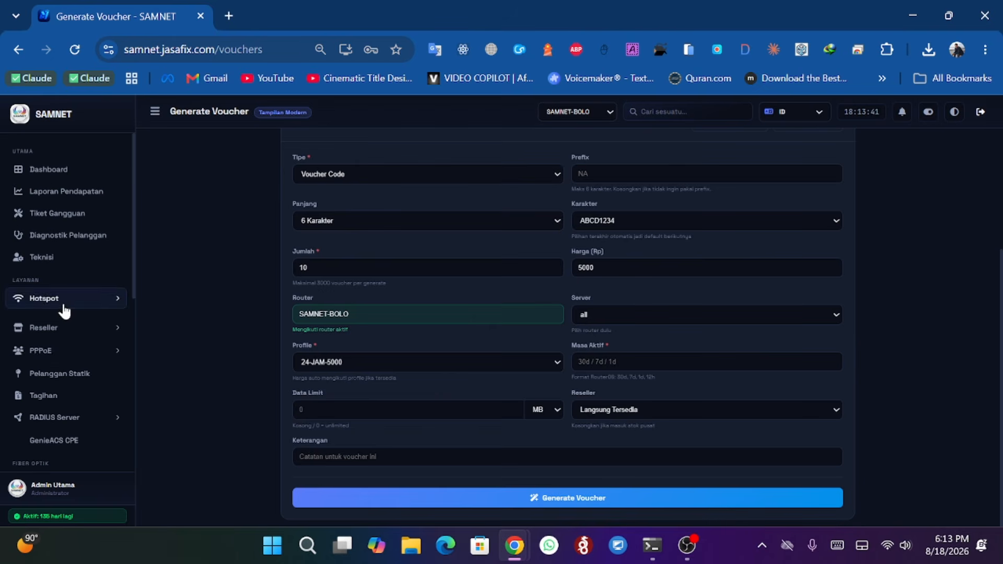
# - Open the Voucher per Profil overview
pyautogui.click(62, 299)
pyautogui.click(104, 367)
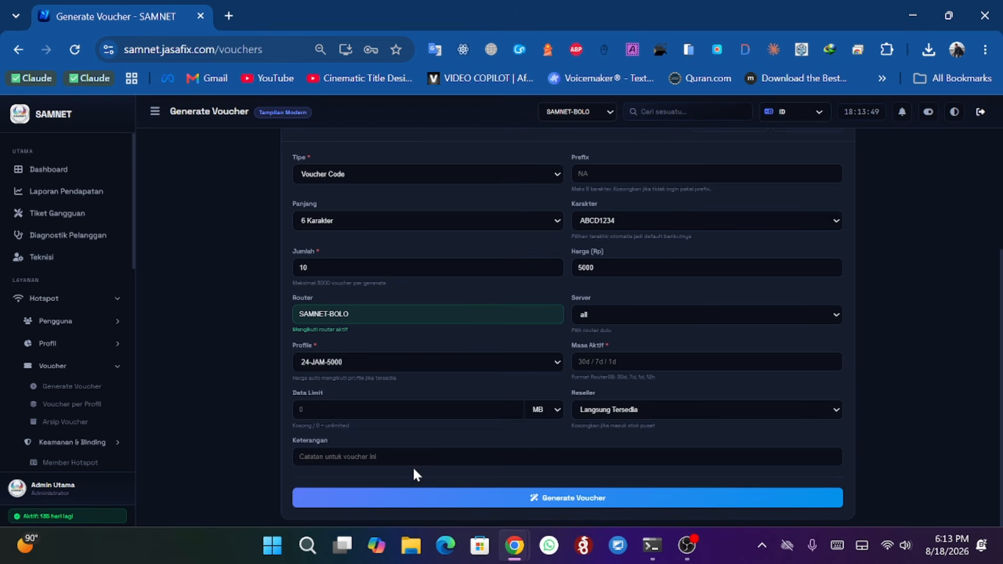
pyautogui.click(72, 406)
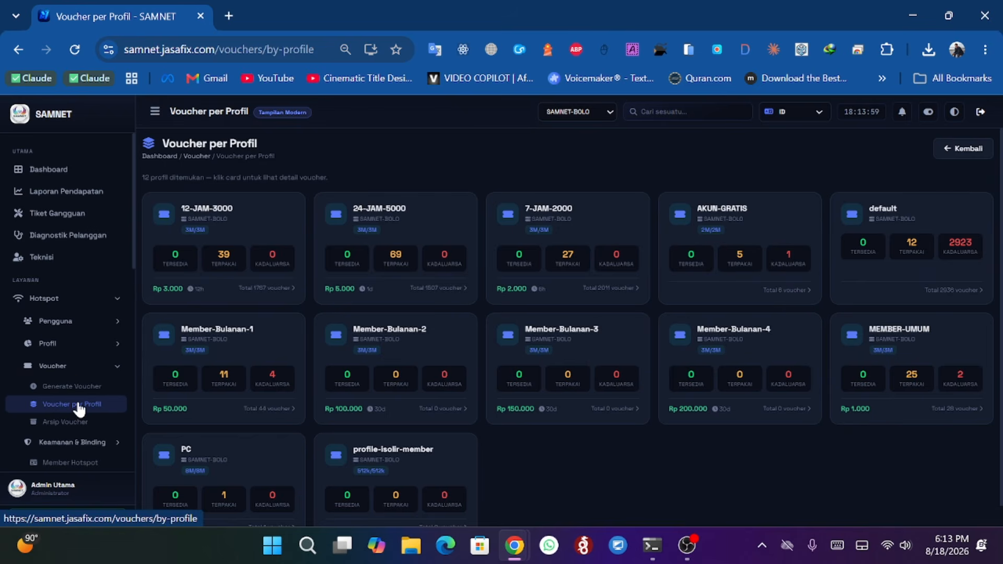
# - Open the hotspot user list and preview the Cetak User Hotspot print-by-comment/profile dialog, then close it
pyautogui.click(84, 329)
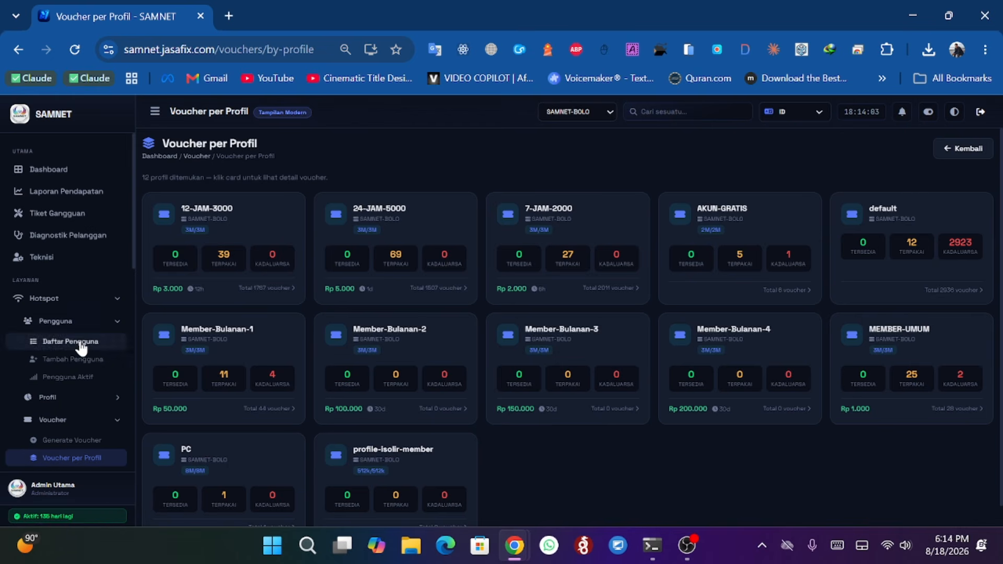
pyautogui.click(533, 367)
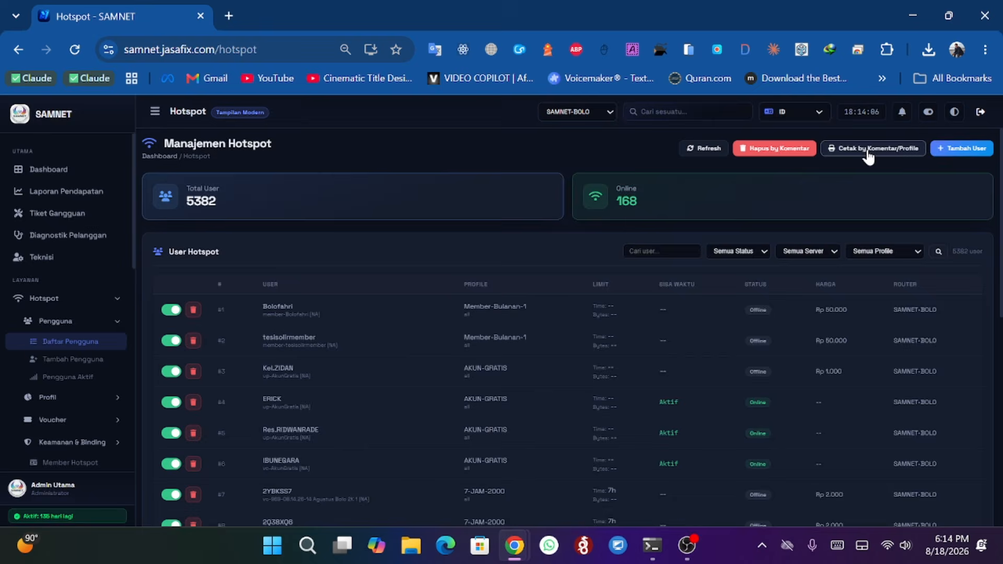
pyautogui.click(869, 151)
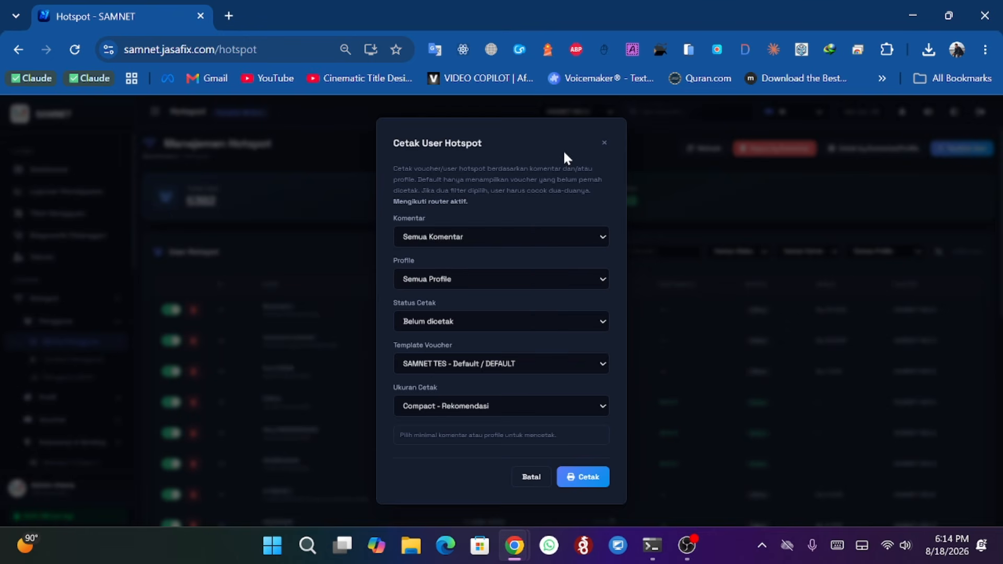
pyautogui.click(605, 145)
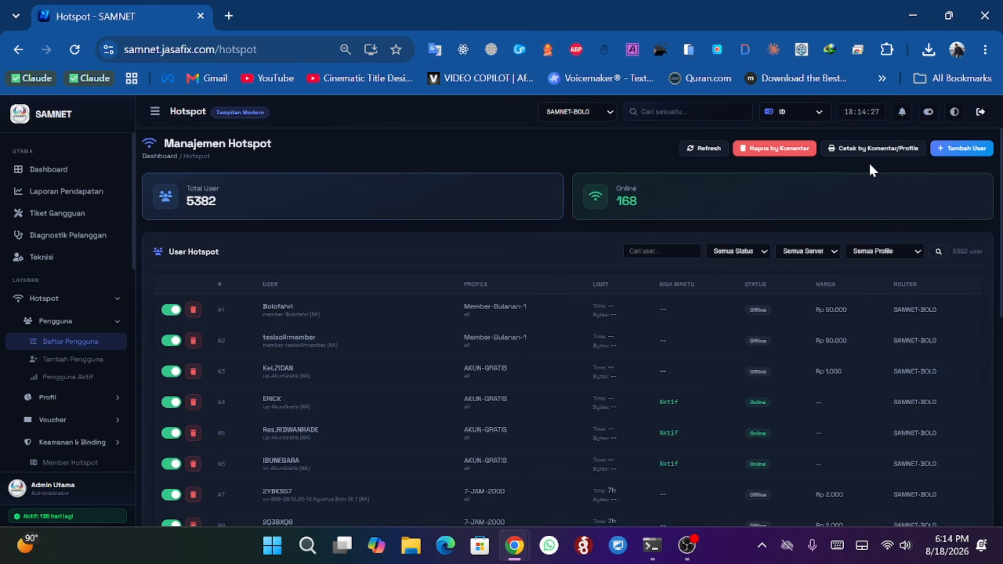
# - Show the Voucher per Profil overview for router SAMNET-NDANO
pyautogui.scroll(-2, 68, 314)
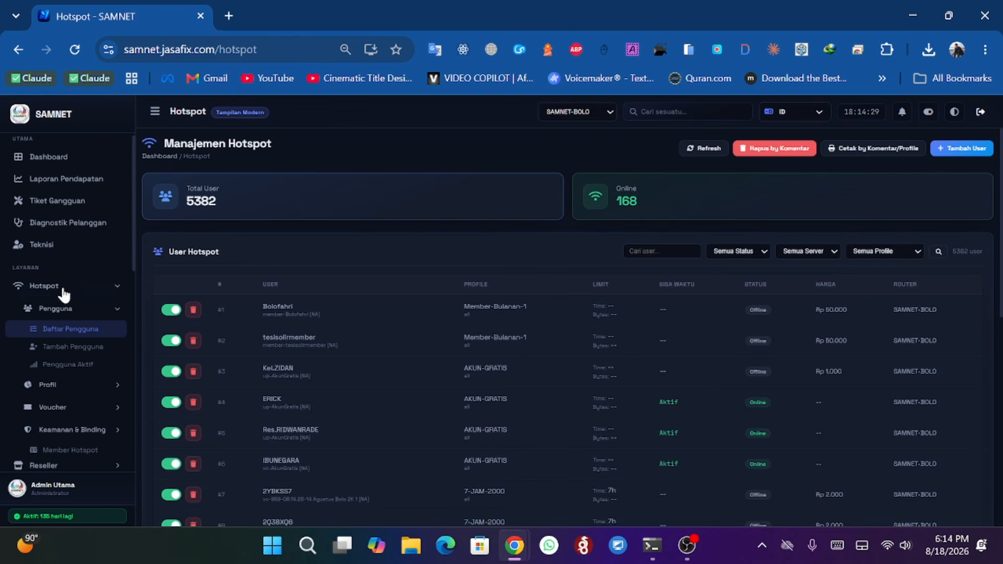
pyautogui.click(69, 343)
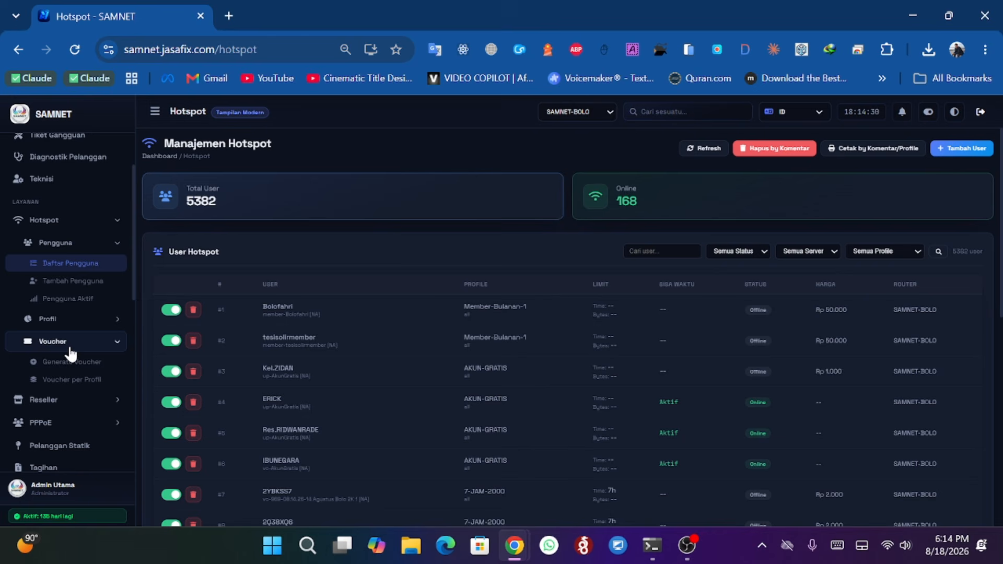
pyautogui.click(78, 383)
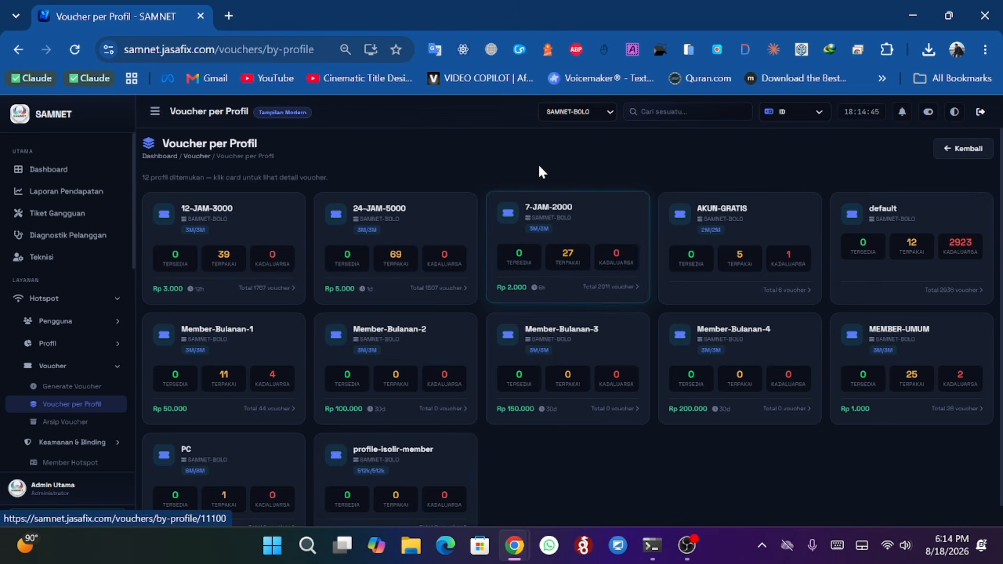
pyautogui.click(562, 113)
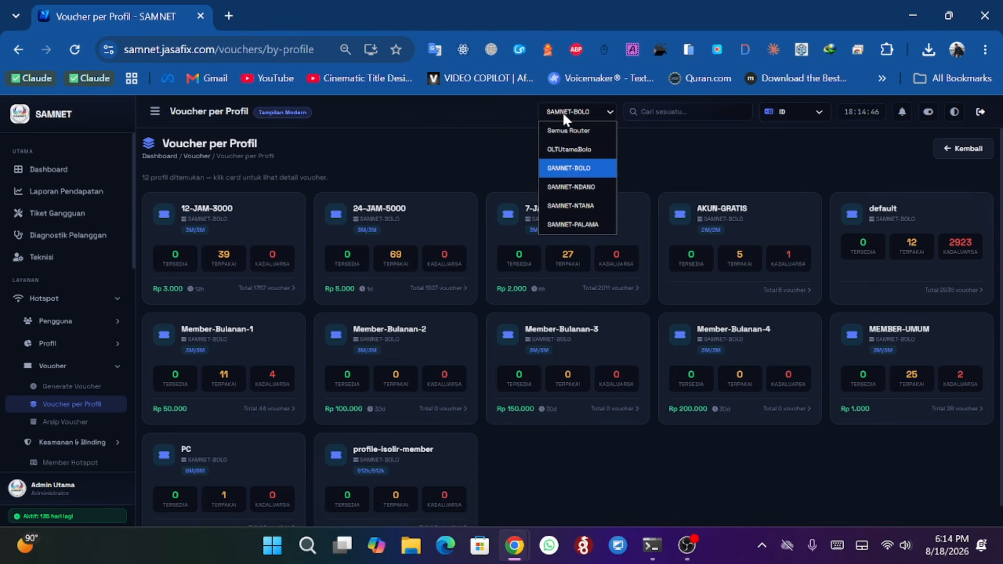
pyautogui.click(569, 189)
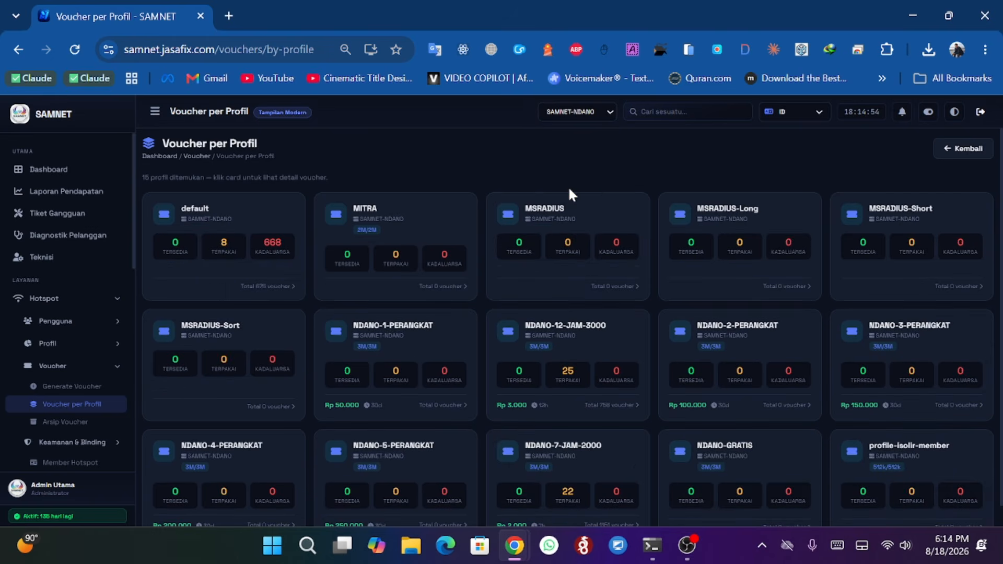
# - Open the NDANO-12-JAM-3000 vouchers and filter them to the 29 Jul 2026, 13:27 batch
pyautogui.scroll(-1, 470, 258)
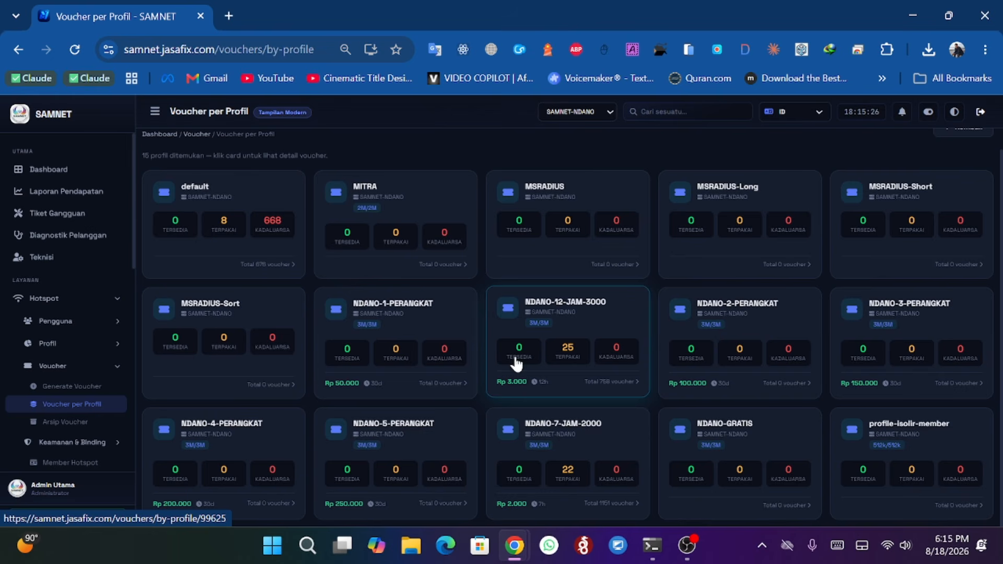
pyautogui.click(615, 388)
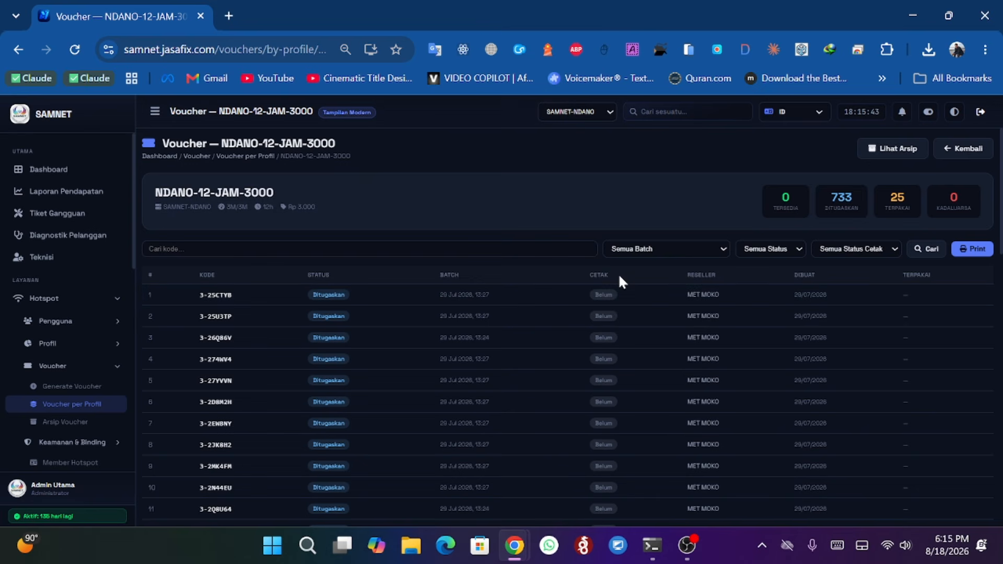
pyautogui.click(669, 246)
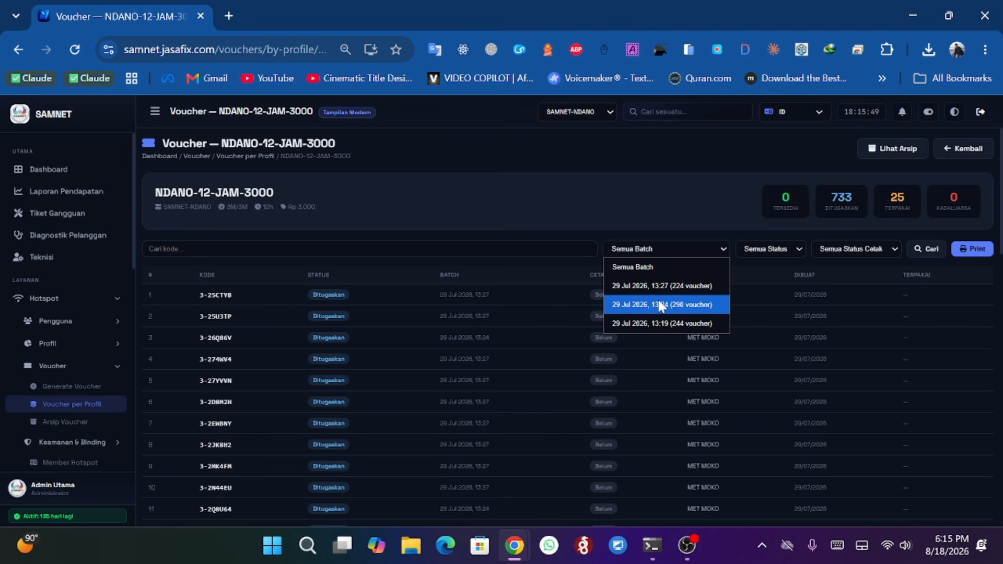
pyautogui.click(647, 286)
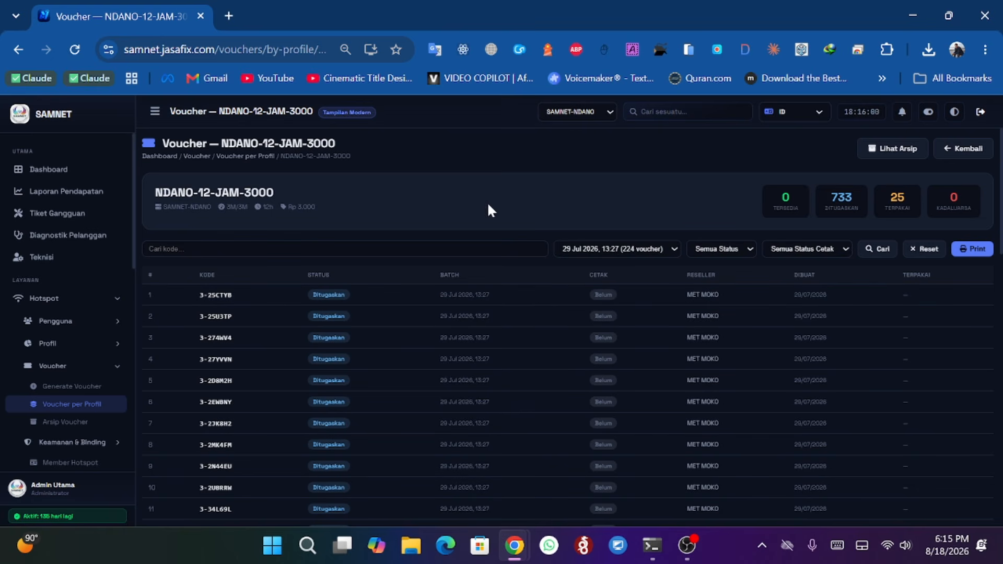
# - Filter the batch's vouchers by status Tersedia, then switch the status filter to Ditugaskan
pyautogui.click(719, 249)
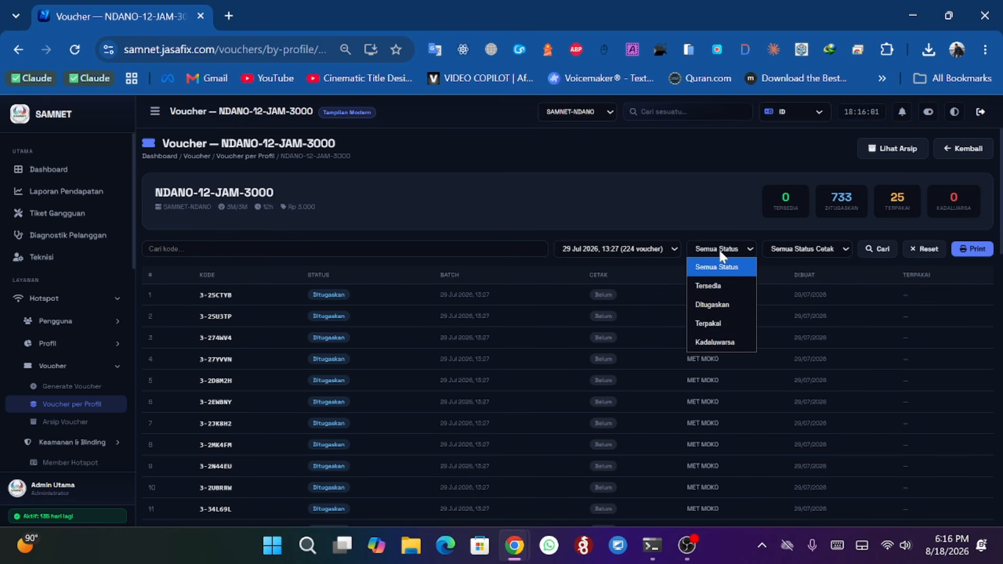
pyautogui.click(721, 283)
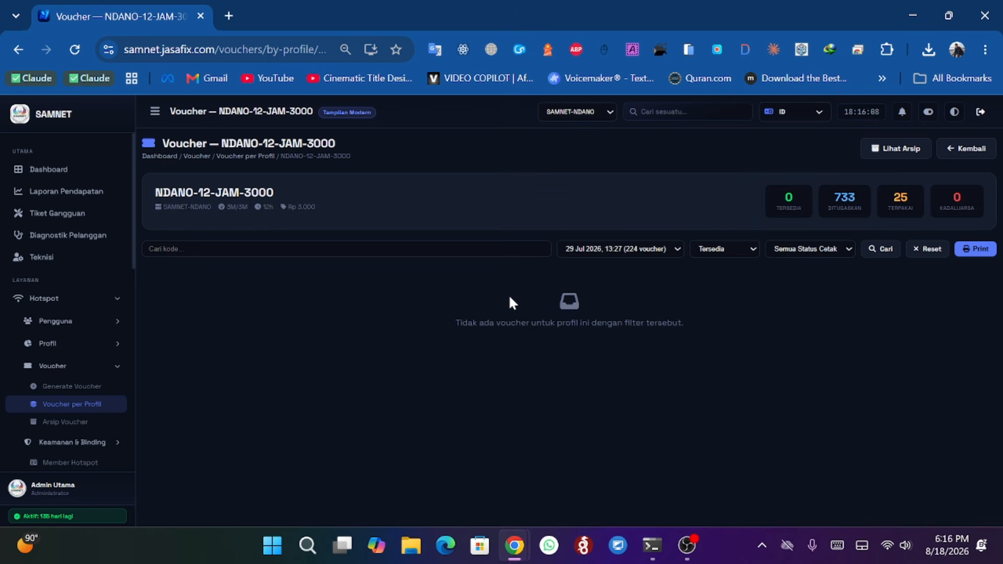
pyautogui.click(736, 251)
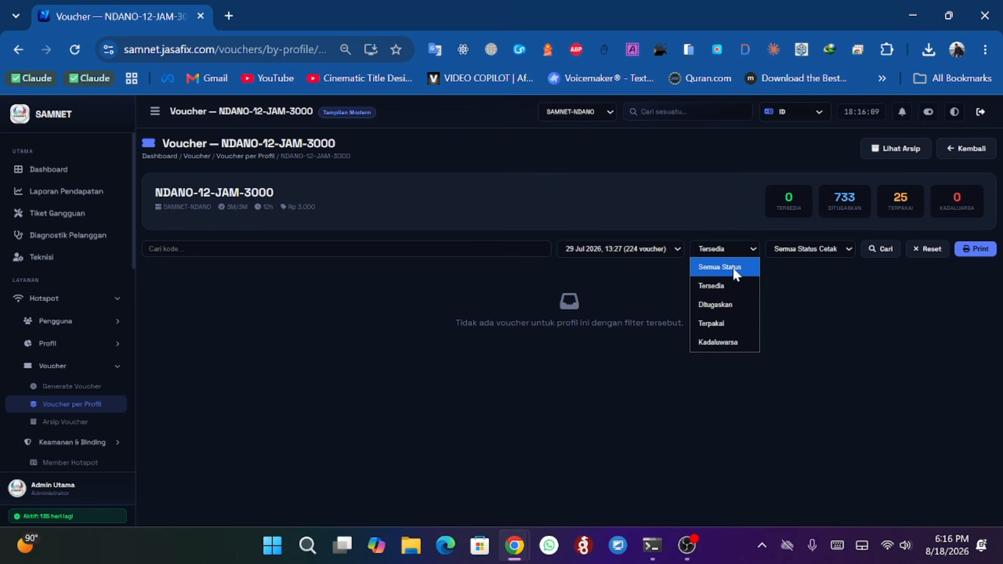
pyautogui.click(723, 304)
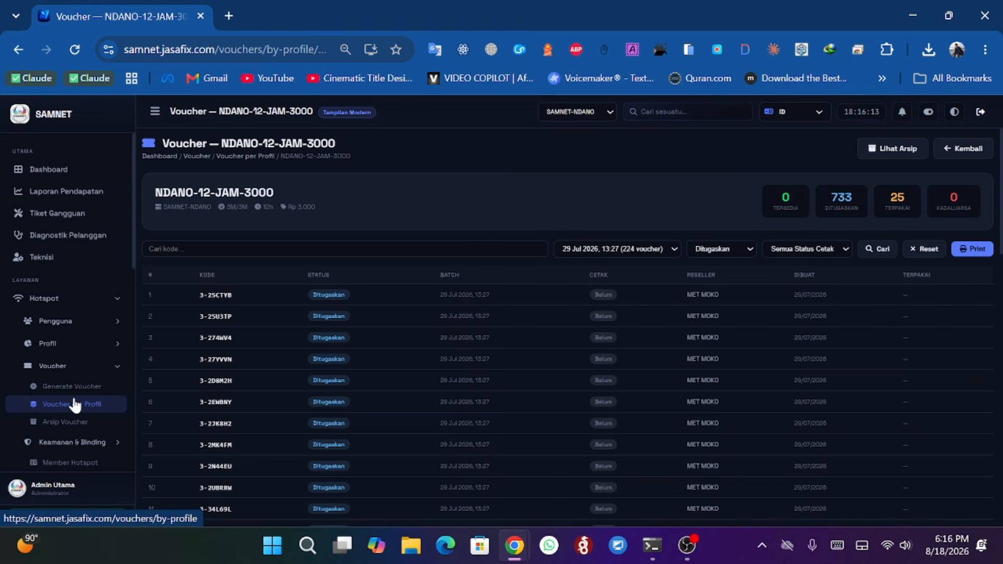
# - Return to the profile overview and open the NDANO-7-JAM-2000 vouchers
pyautogui.click(85, 407)
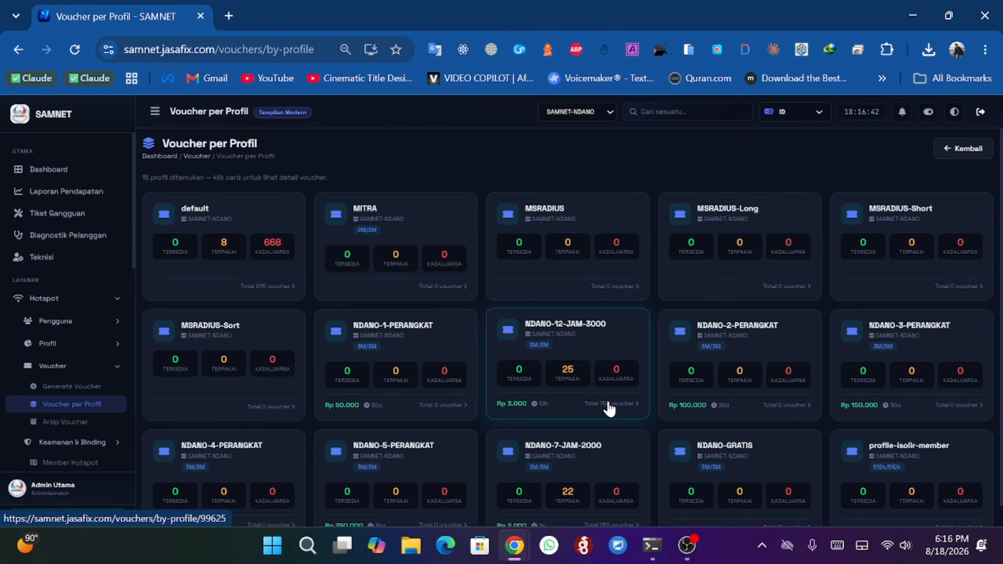
pyautogui.scroll(-1, 406, 298)
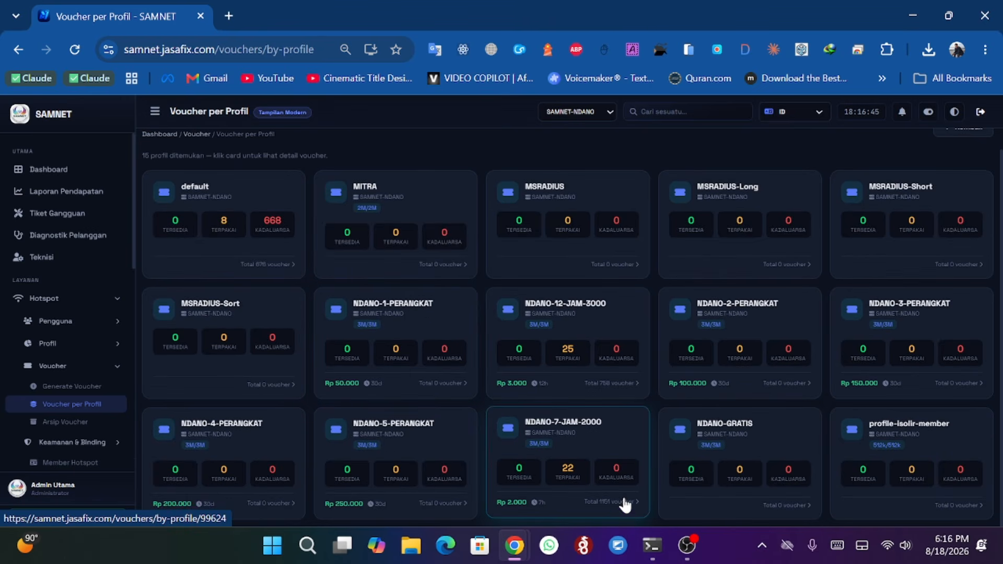
pyautogui.click(625, 515)
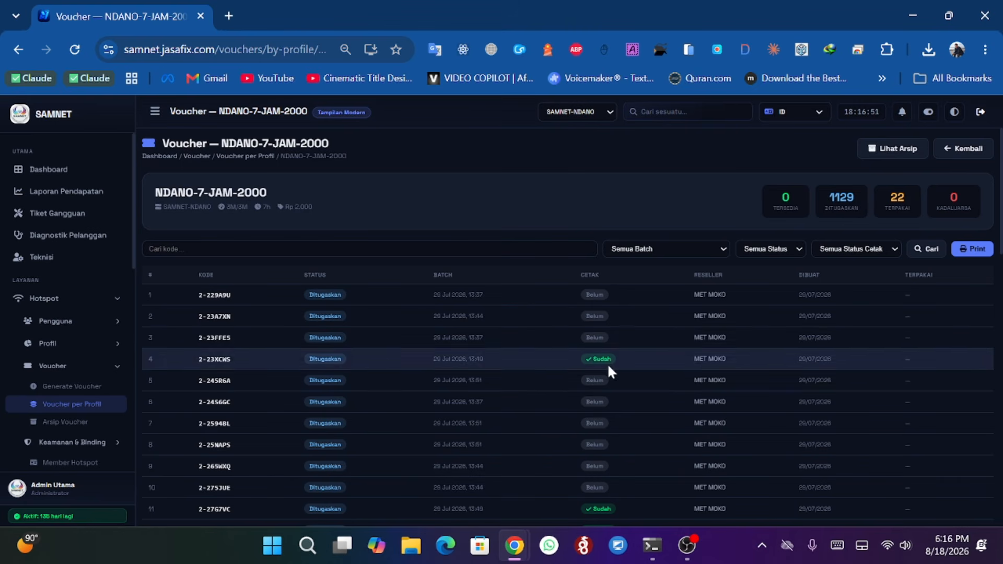
pyautogui.scroll(-1, 608, 372)
pyautogui.scroll(2, 609, 396)
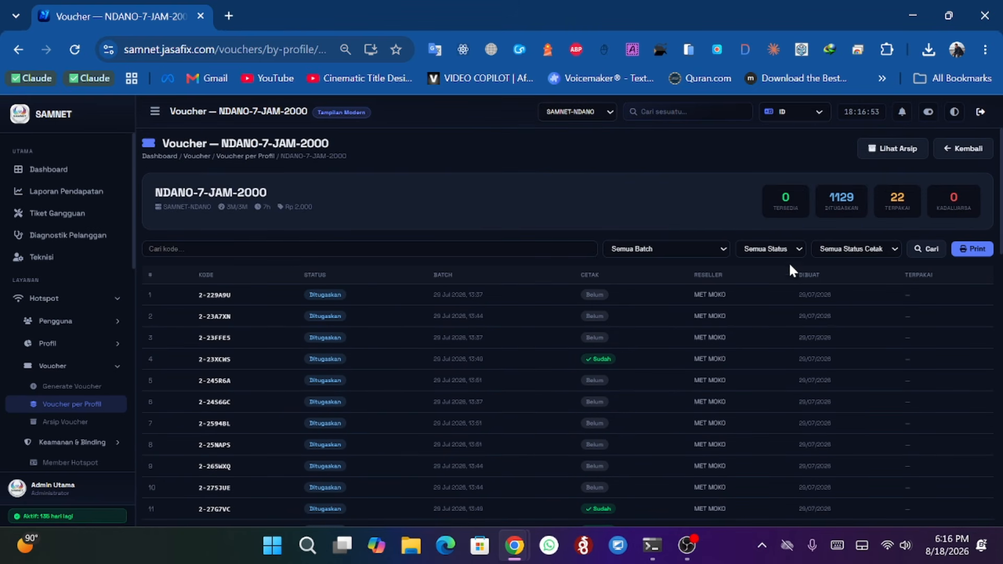
# - Filter the NDANO-7-JAM-2000 vouchers by print status Sudah Dicetak
pyautogui.click(788, 250)
pyautogui.click(850, 249)
pyautogui.click(850, 248)
pyautogui.click(854, 305)
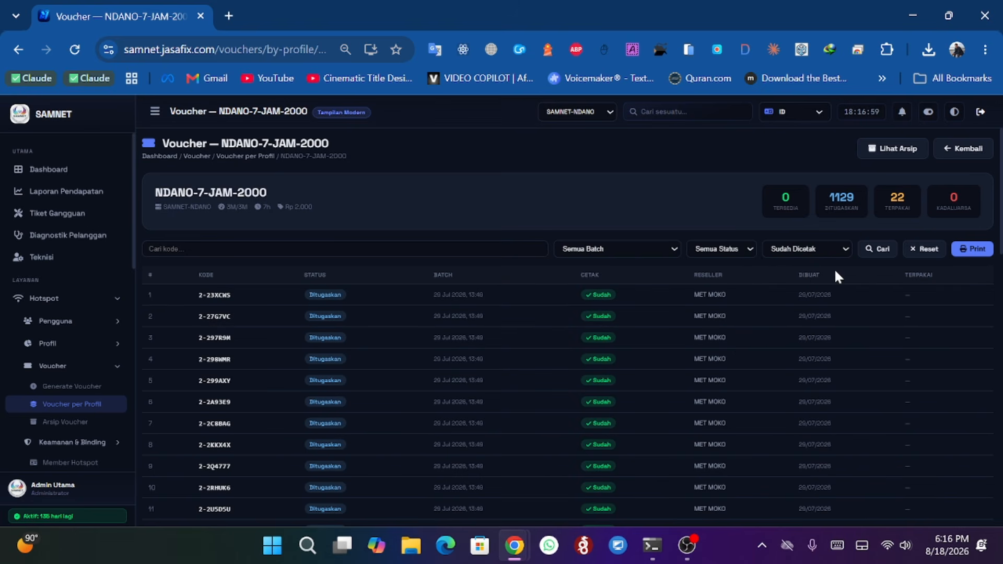
# - Switch the print-status filter to Belum Dicetak and scroll through the list
pyautogui.click(806, 249)
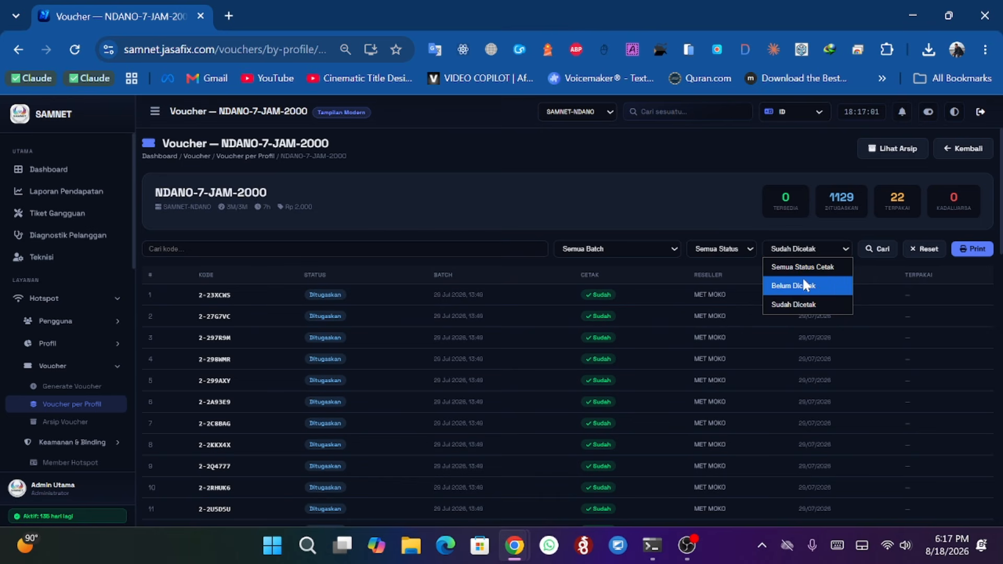
pyautogui.click(794, 285)
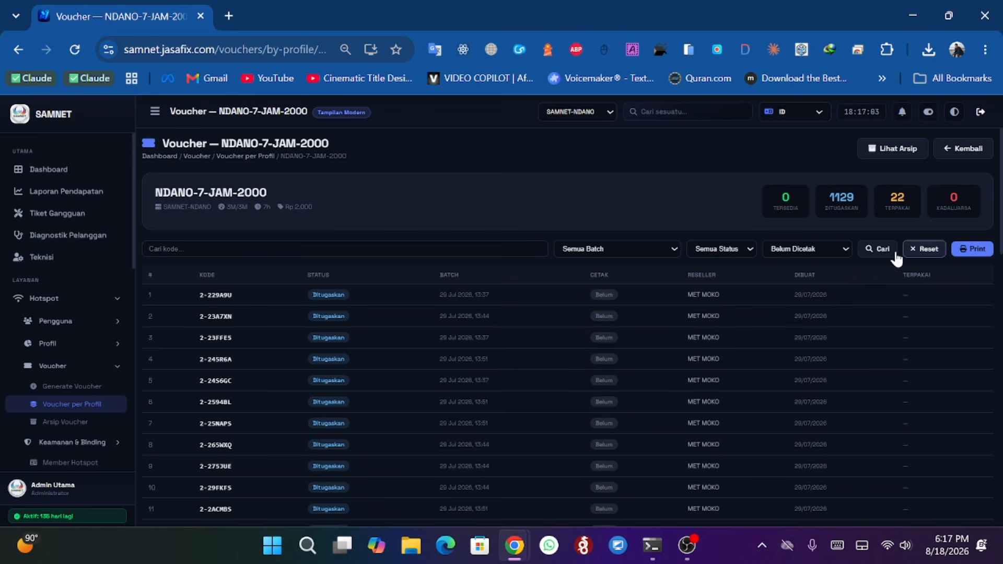
pyautogui.scroll(-4, 614, 314)
pyautogui.scroll(5, 652, 314)
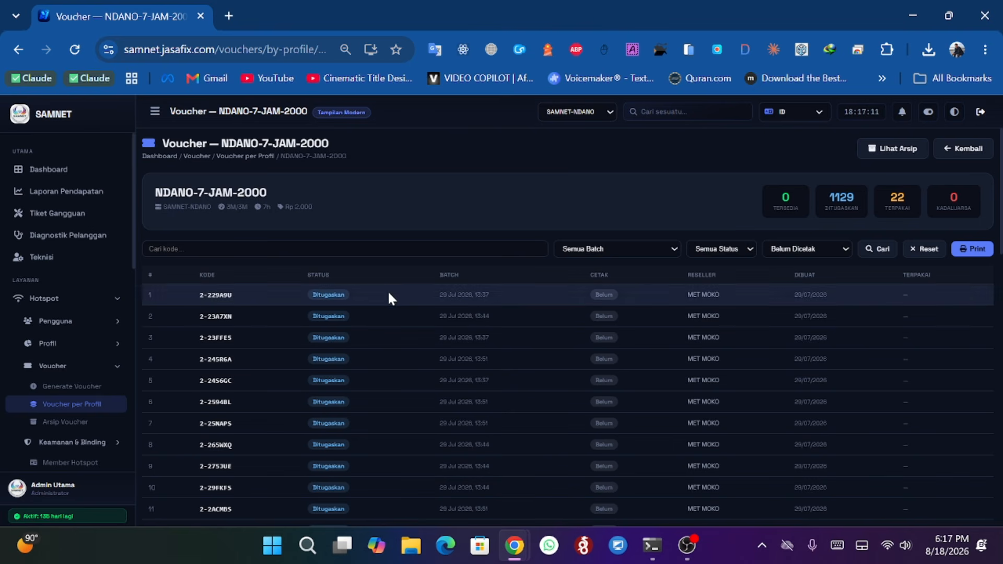
# - Go back to the Voucher per Profil overview and open the Arsip Voucher archive
pyautogui.click(14, 55)
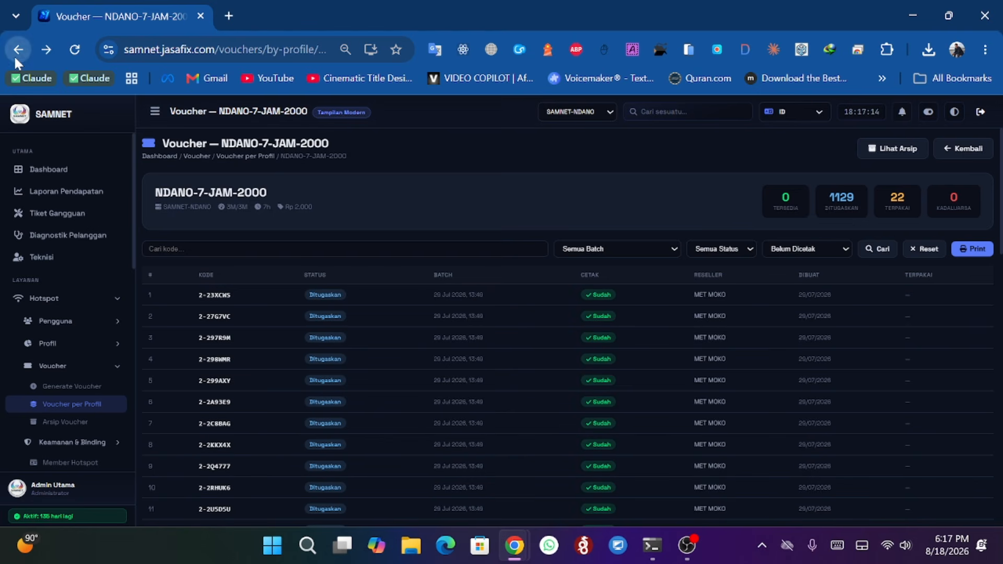
pyautogui.click(963, 153)
pyautogui.scroll(-1, 496, 256)
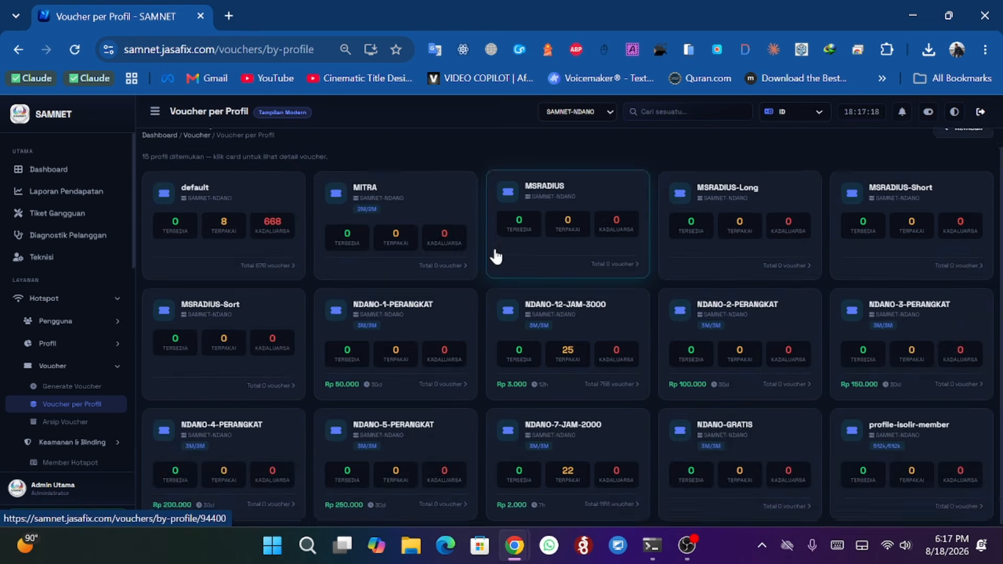
pyautogui.scroll(1, 497, 252)
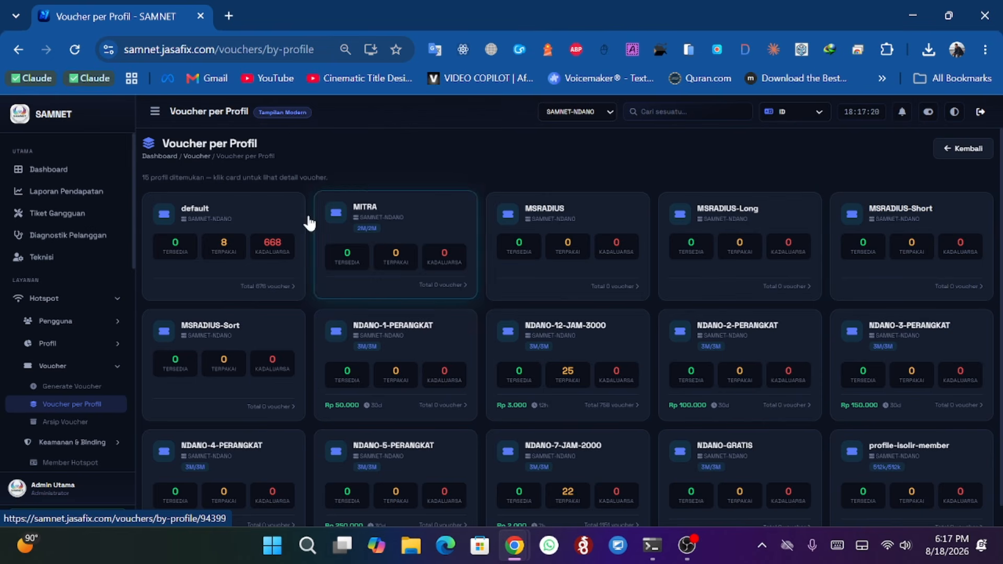
pyautogui.scroll(-2, 60, 306)
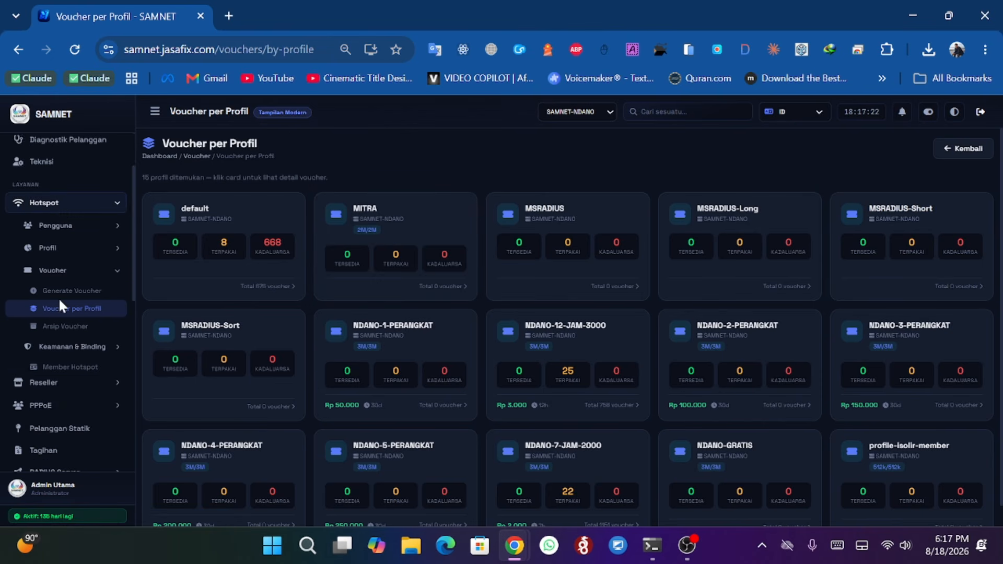
pyautogui.scroll(-1, 60, 303)
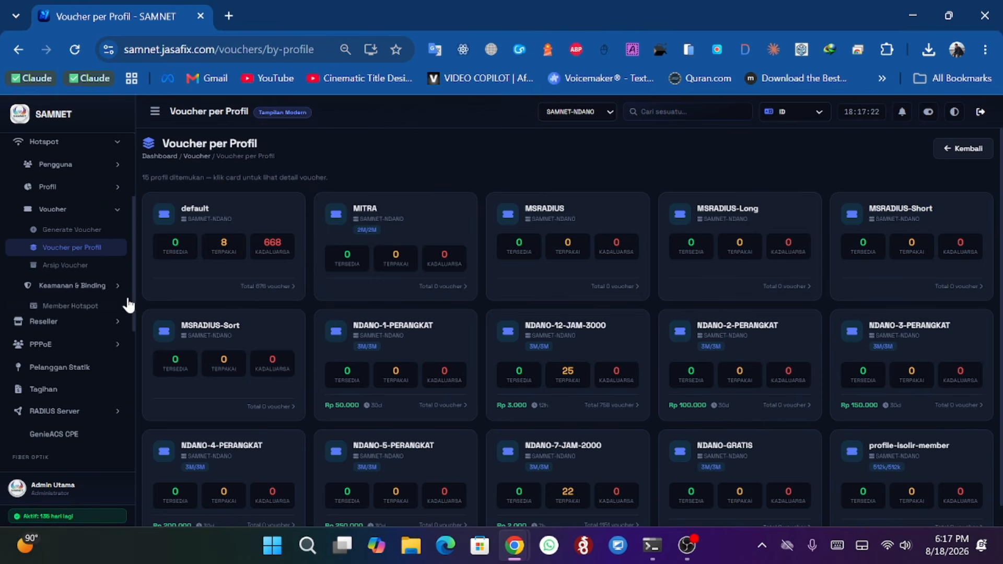
pyautogui.click(79, 266)
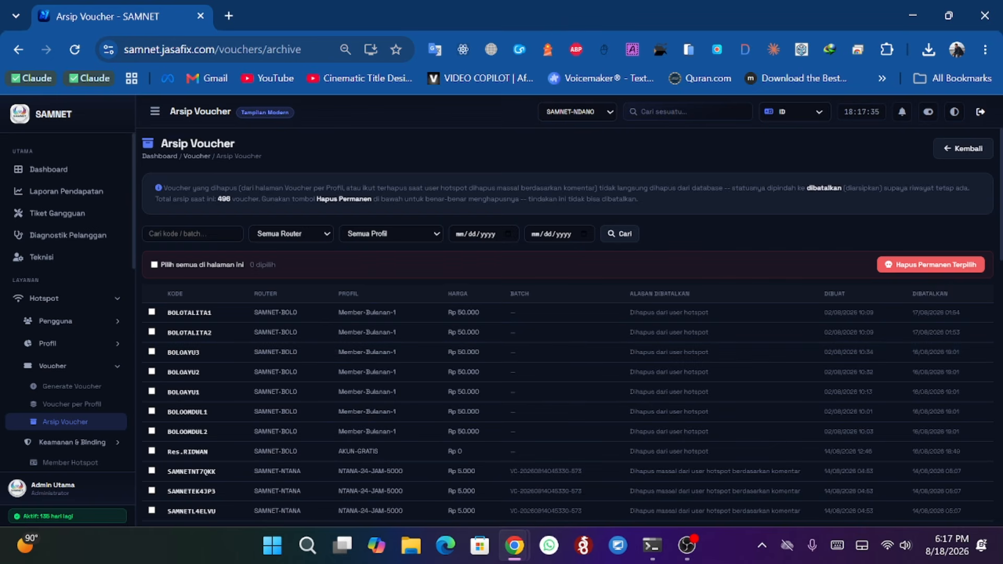
# - Select all archived vouchers on the page, then clear the selection
pyautogui.moveTo(160, 143); pyautogui.dragTo(234, 144)
pyautogui.click(315, 154)
pyautogui.click(154, 264)
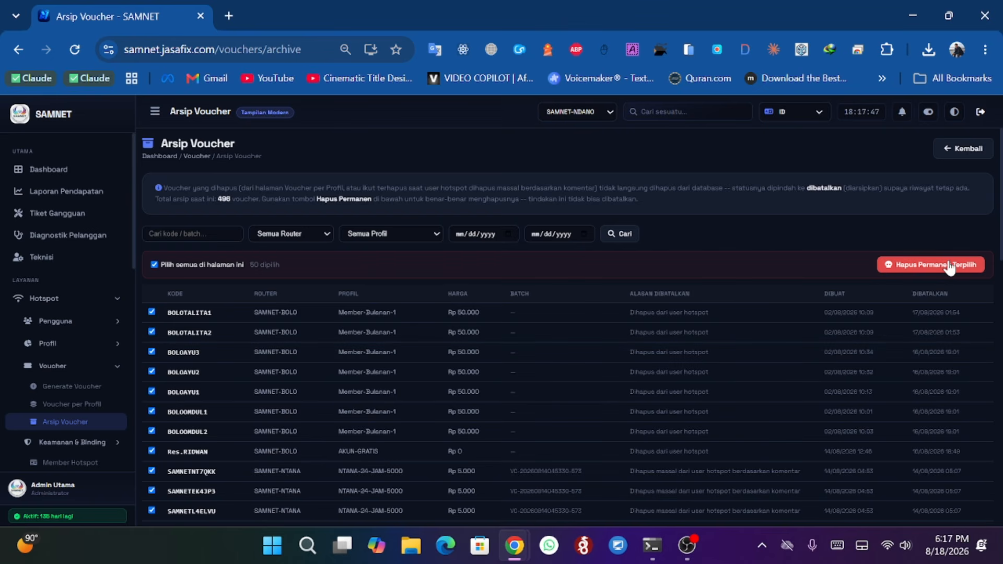
pyautogui.click(154, 264)
# - Open the Daftar ARP list under the Keamanan & Binding hotspot menu
pyautogui.scroll(-2, 51, 273)
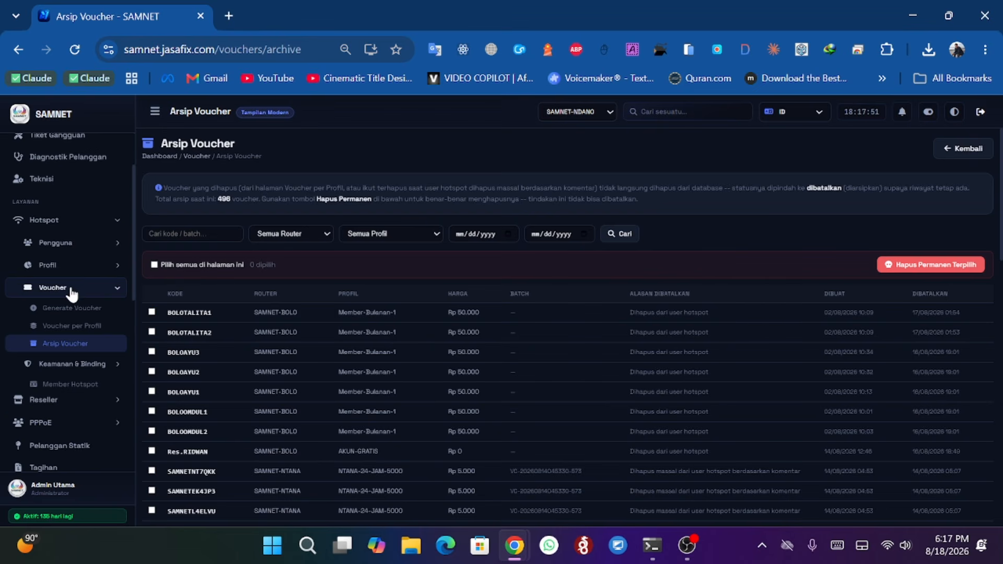
pyautogui.click(78, 288)
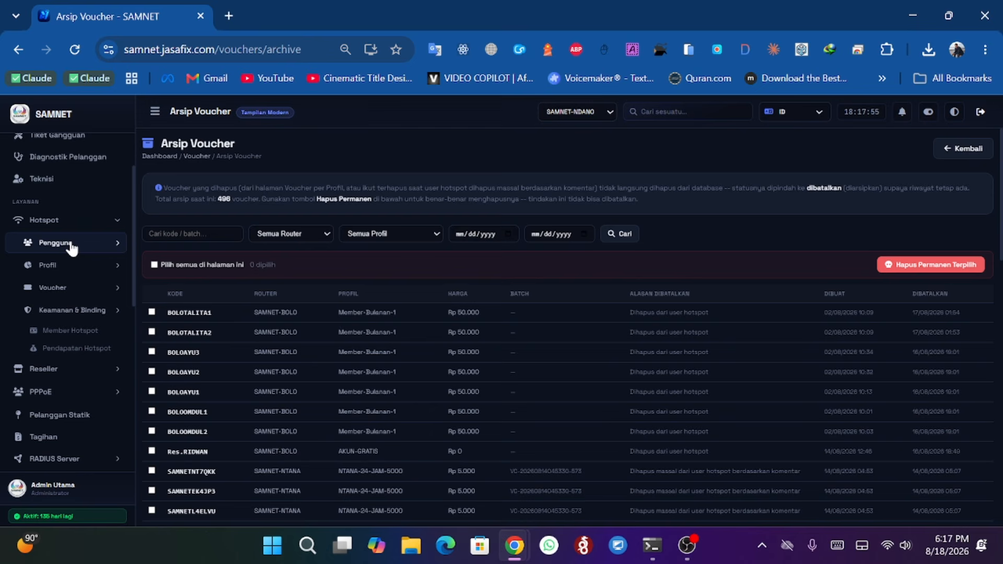
pyautogui.click(77, 311)
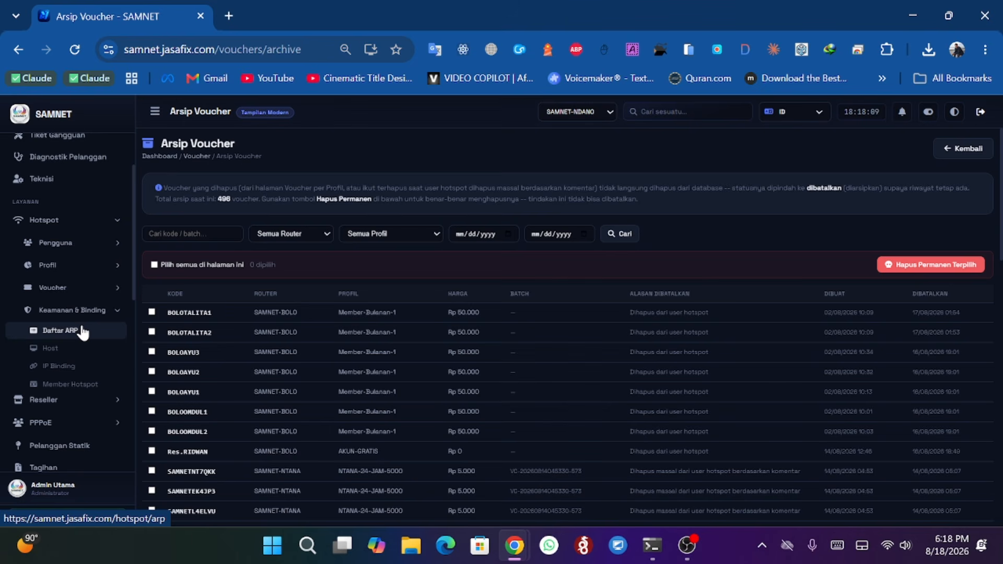
pyautogui.click(82, 329)
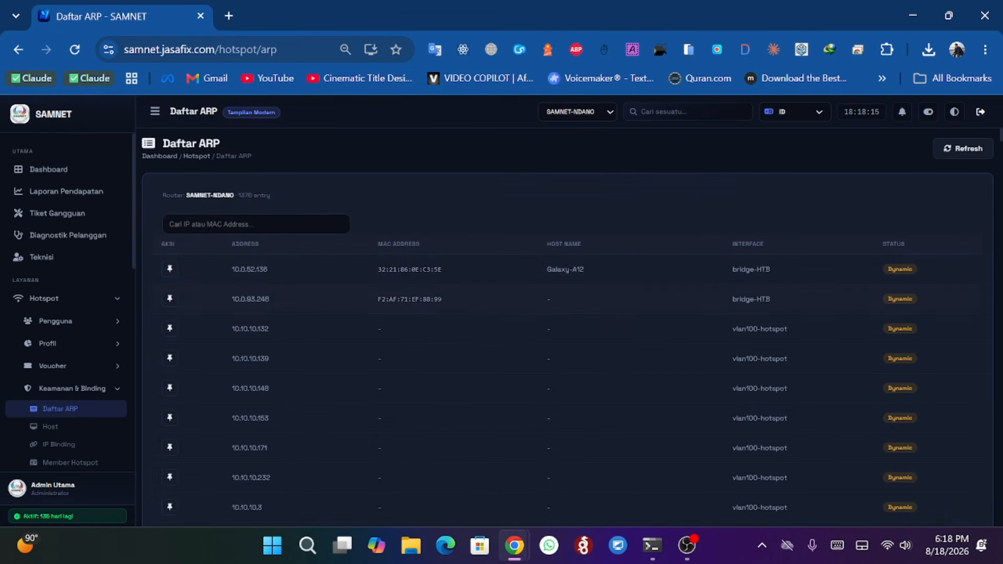
# - Scroll through the ARP entries and place the cursor in the IP or MAC search field
pyautogui.scroll(-15, 318, 319)
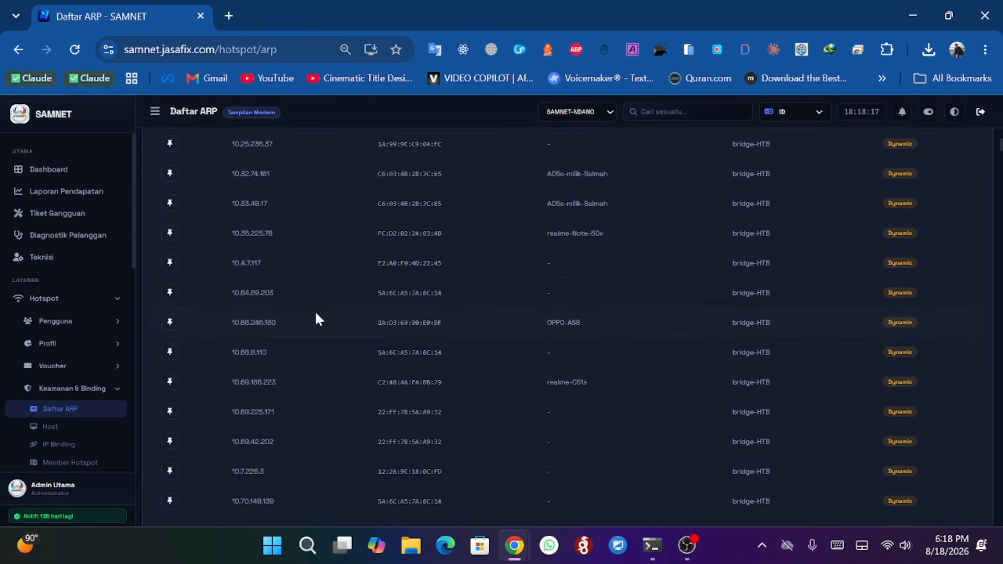
pyautogui.scroll(15, 317, 319)
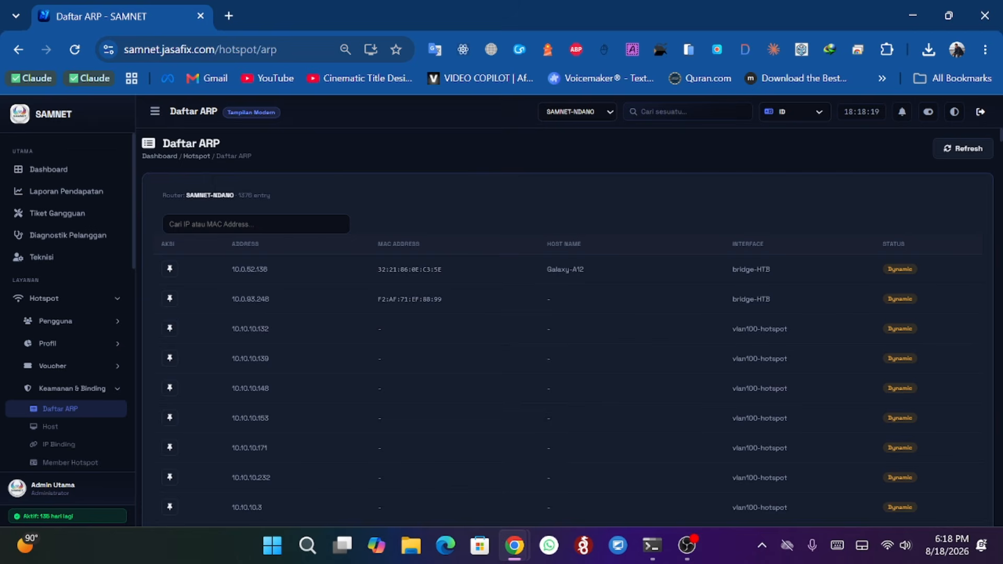
pyautogui.click(170, 224)
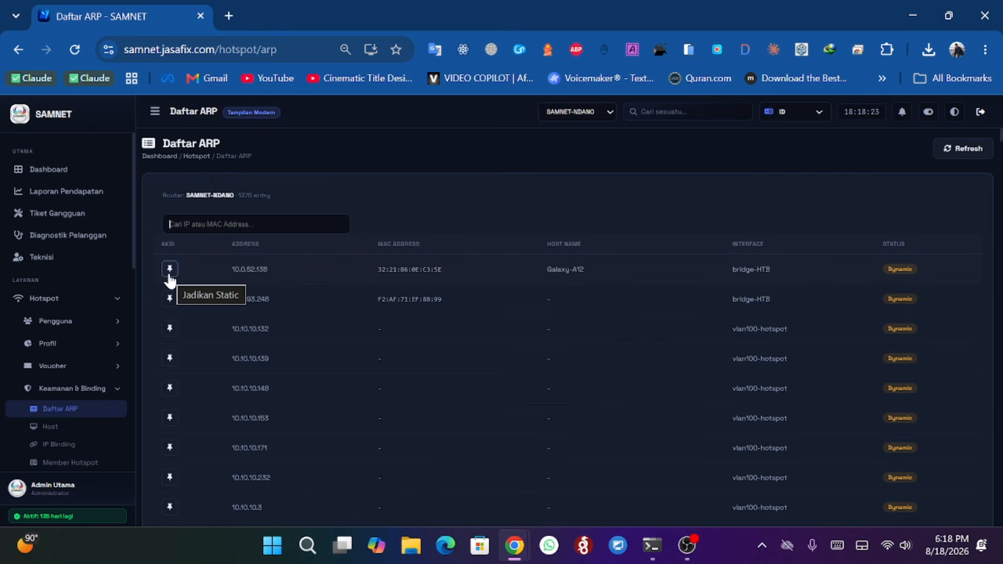
# - Open the Host Hotspot list, then the IP Binding list
pyautogui.scroll(-3, 78, 316)
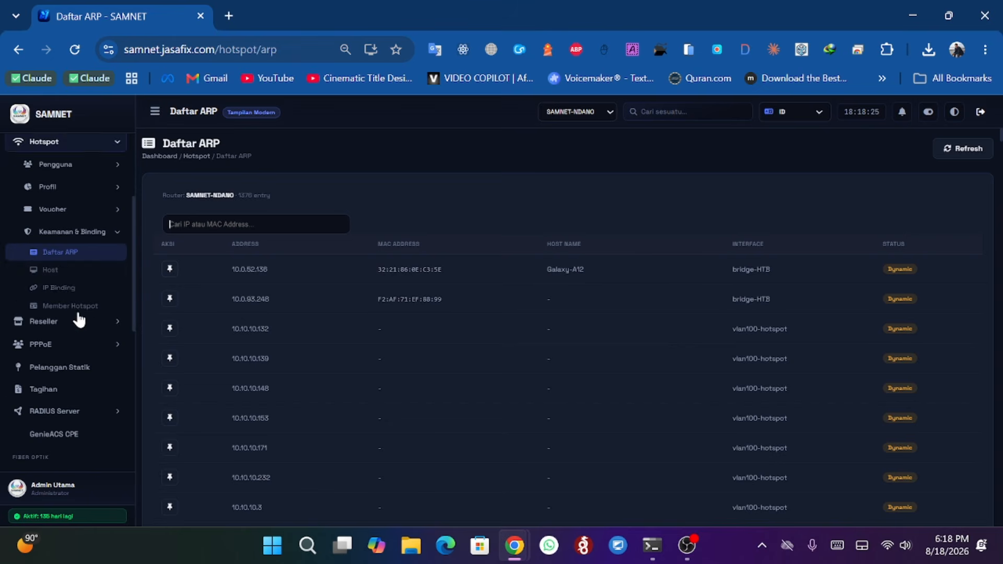
pyautogui.click(50, 272)
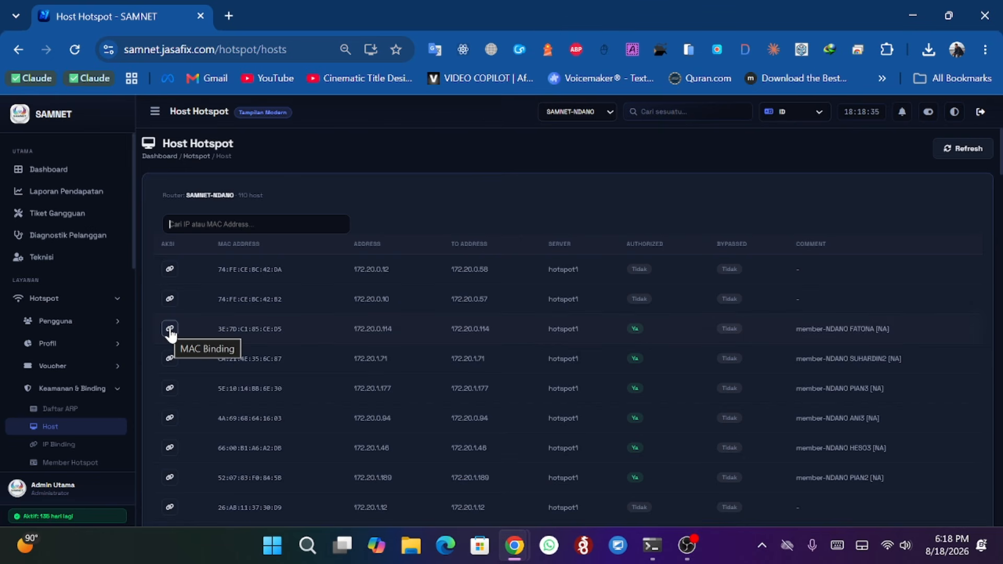
pyautogui.scroll(-1, 97, 336)
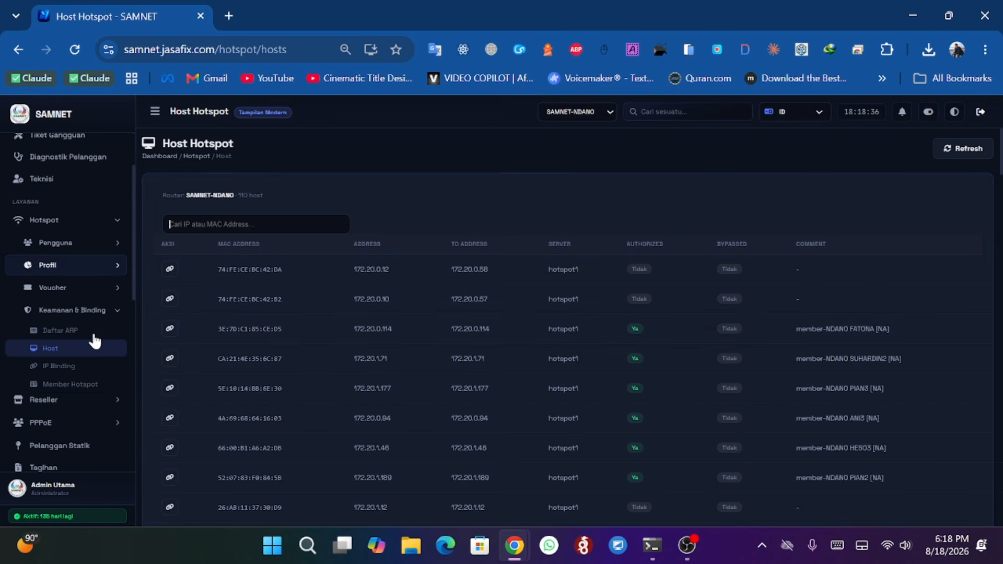
pyautogui.click(69, 366)
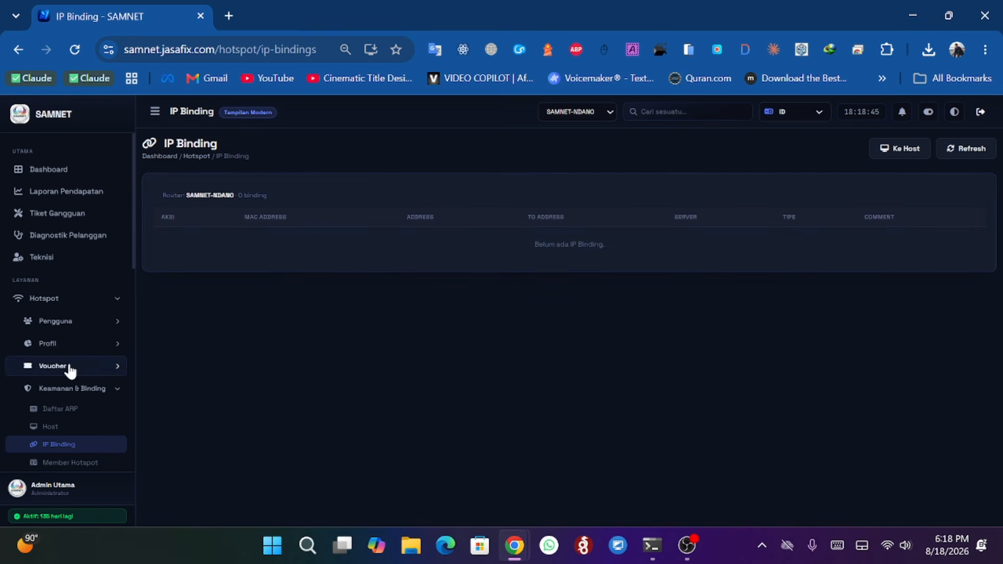
# - Return to Daftar ARP and switch the active router to SAMNET-BOLO
pyautogui.click(70, 409)
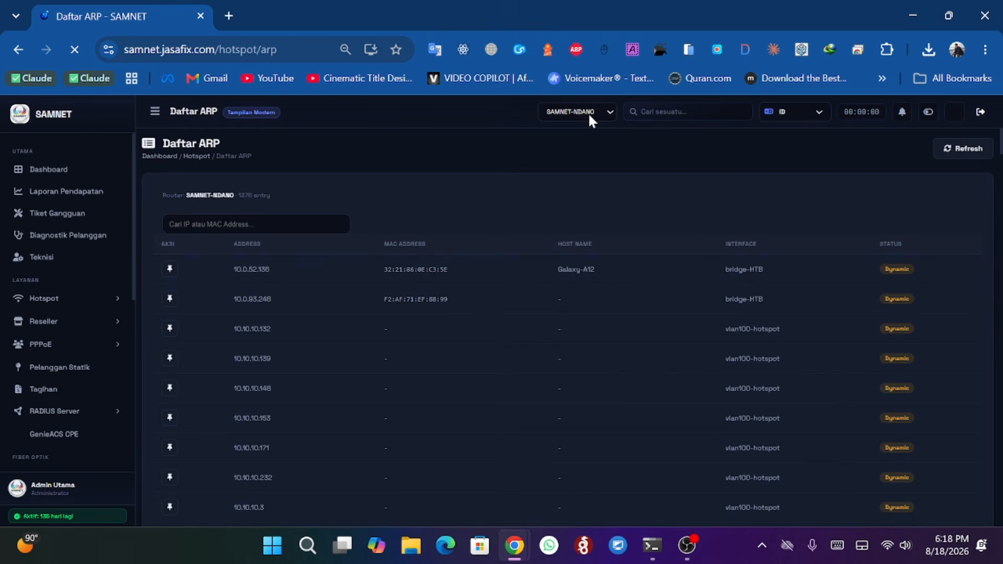
pyautogui.click(589, 115)
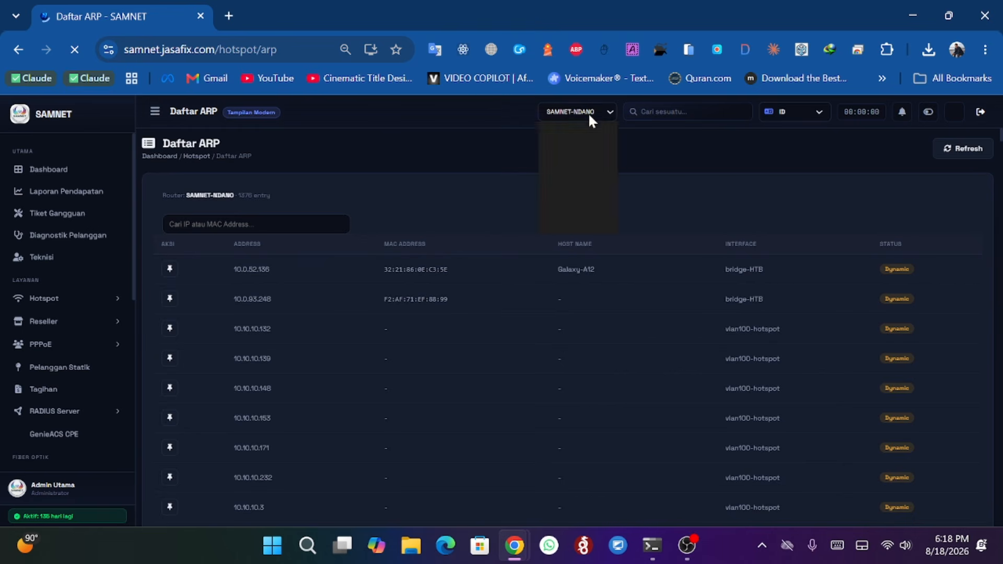
pyautogui.click(585, 129)
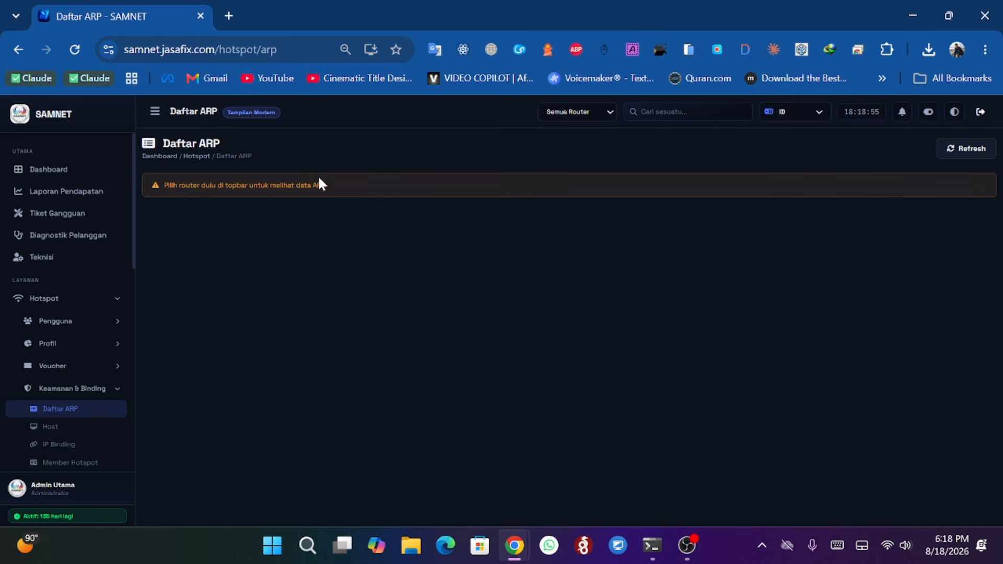
pyautogui.click(550, 112)
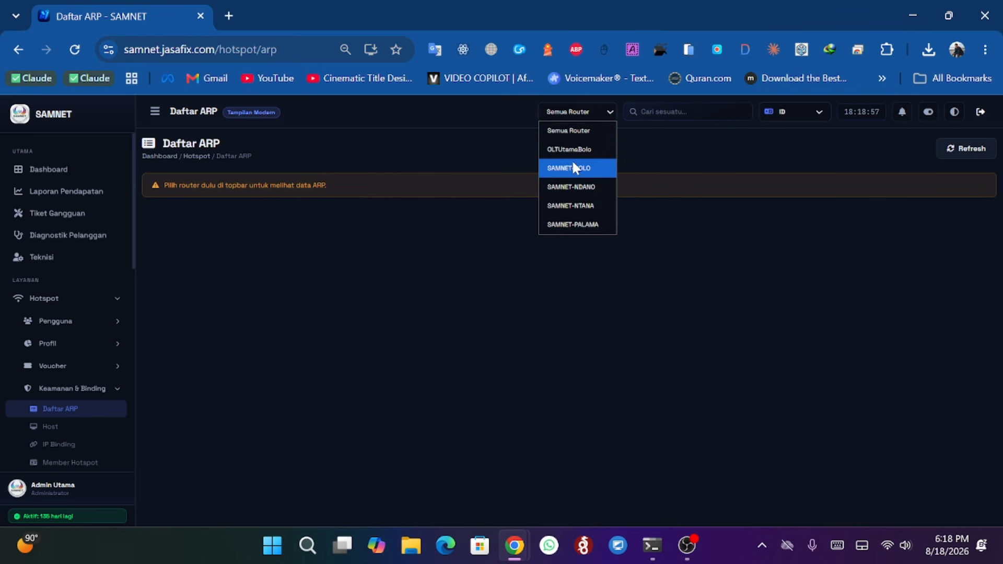
pyautogui.click(575, 166)
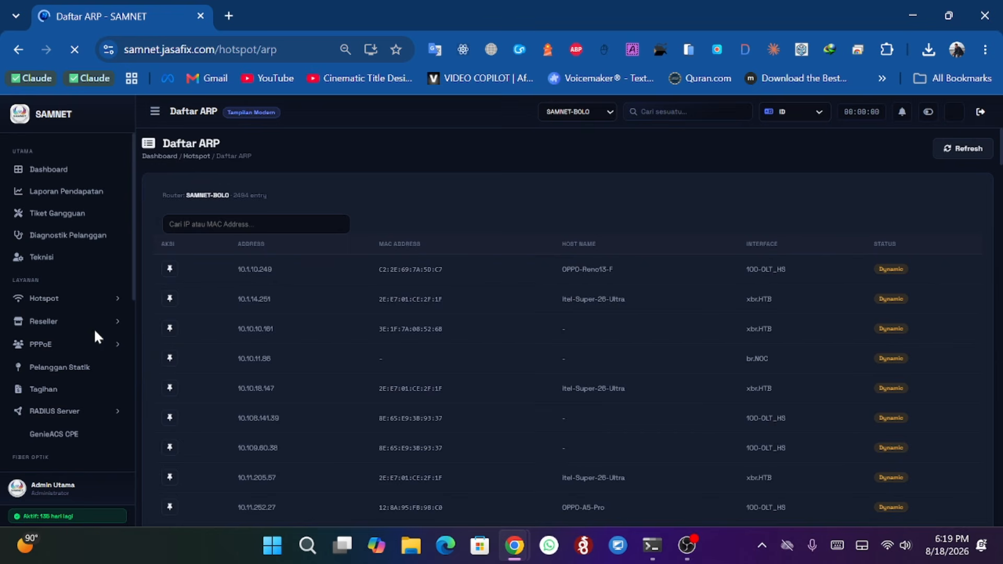
# - Open the Member Hotspot list from the Hotspot menu
pyautogui.scroll(-3, 71, 319)
pyautogui.scroll(2, 63, 308)
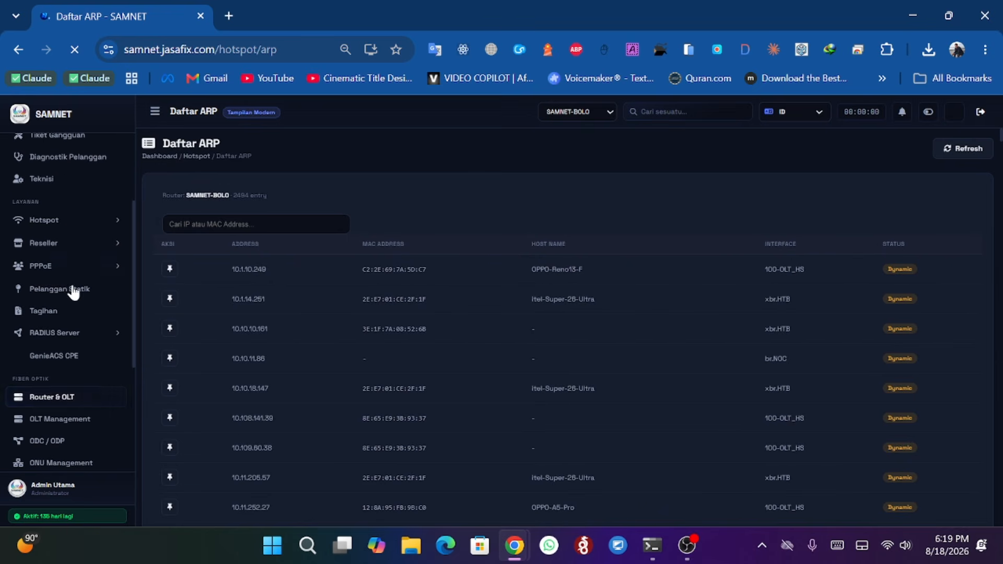
pyautogui.click(79, 223)
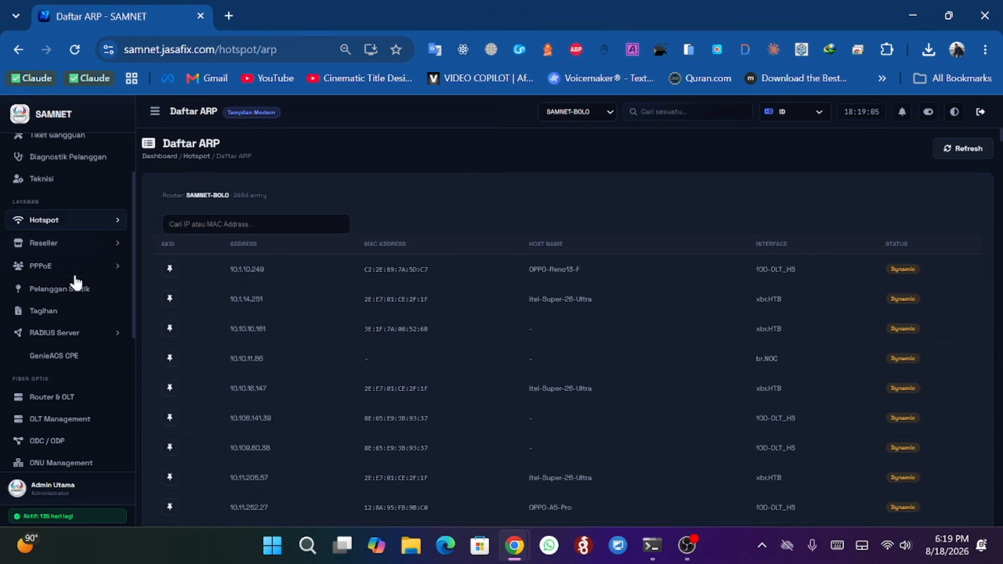
pyautogui.click(79, 224)
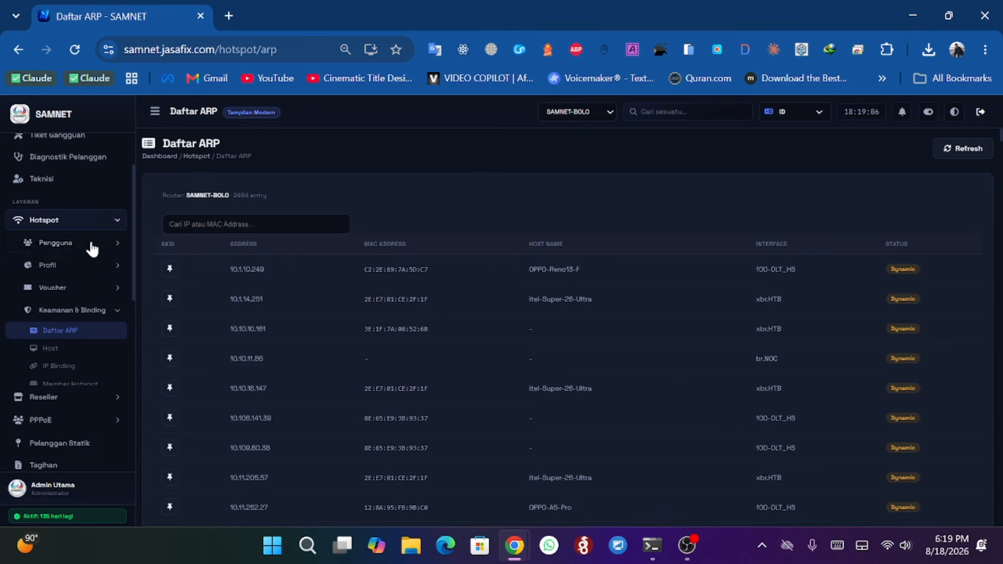
pyautogui.click(79, 292)
pyautogui.click(79, 292)
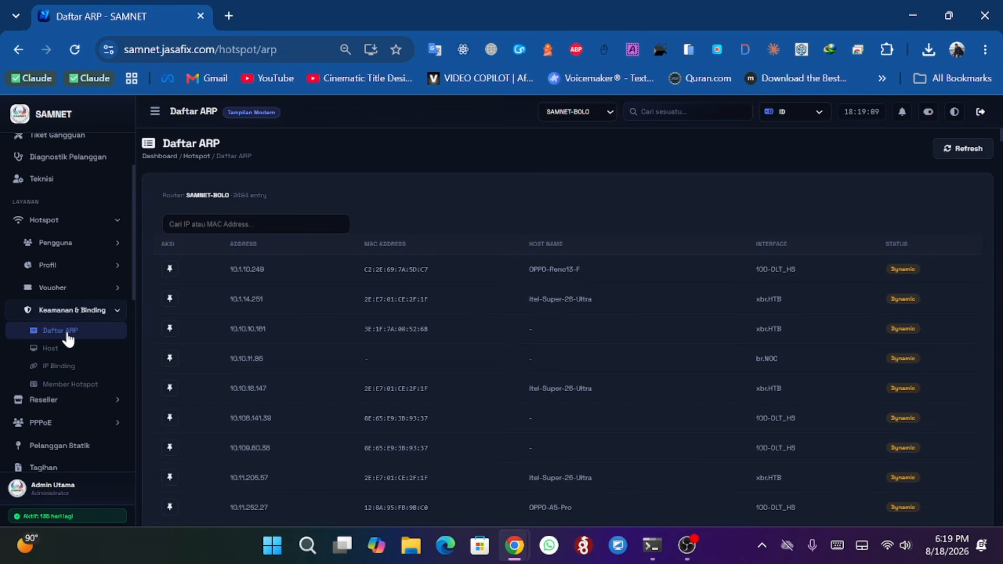
pyautogui.click(77, 311)
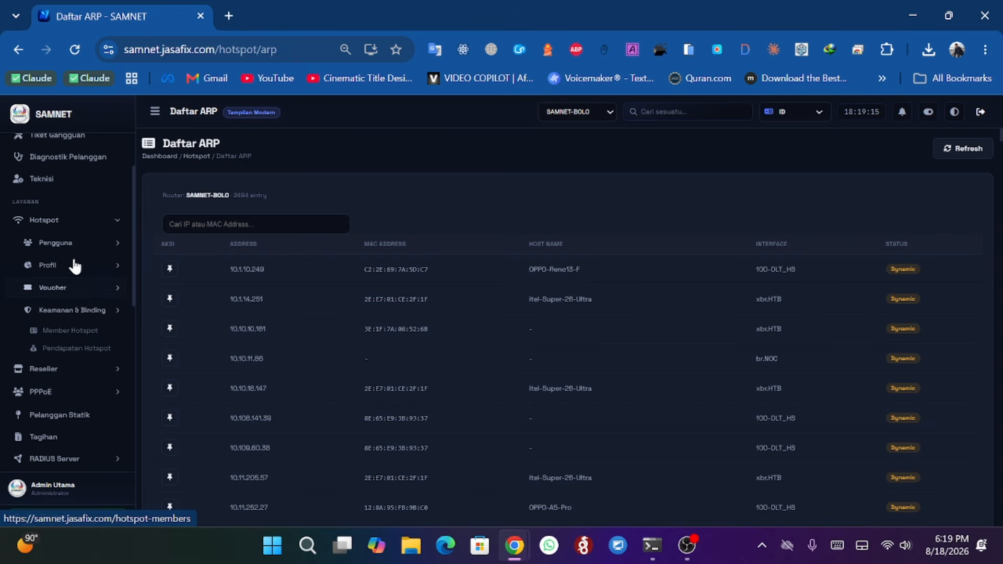
pyautogui.click(65, 333)
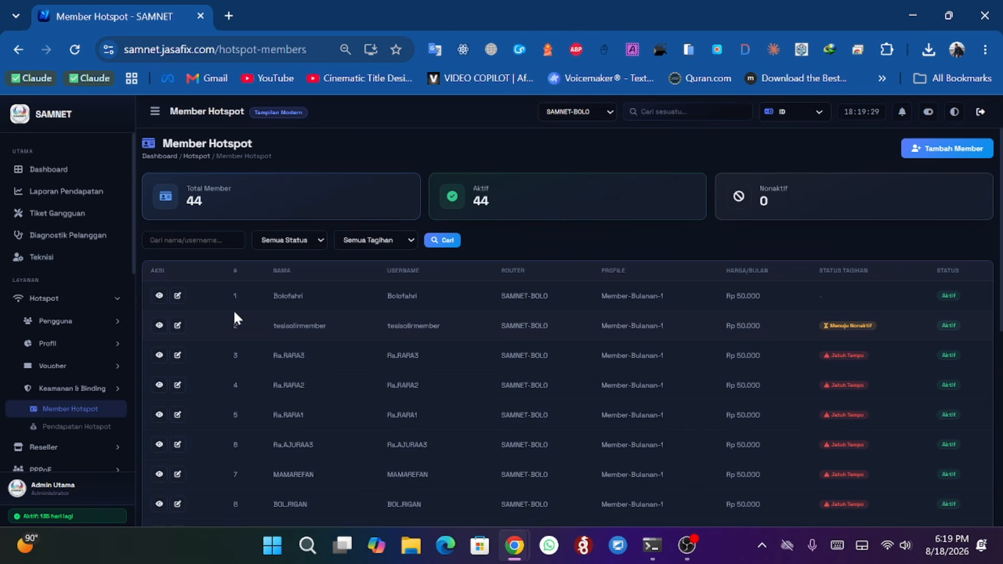
# - Open the first member's details and highlight its Tanggal Tagihan billing date
pyautogui.click(160, 298)
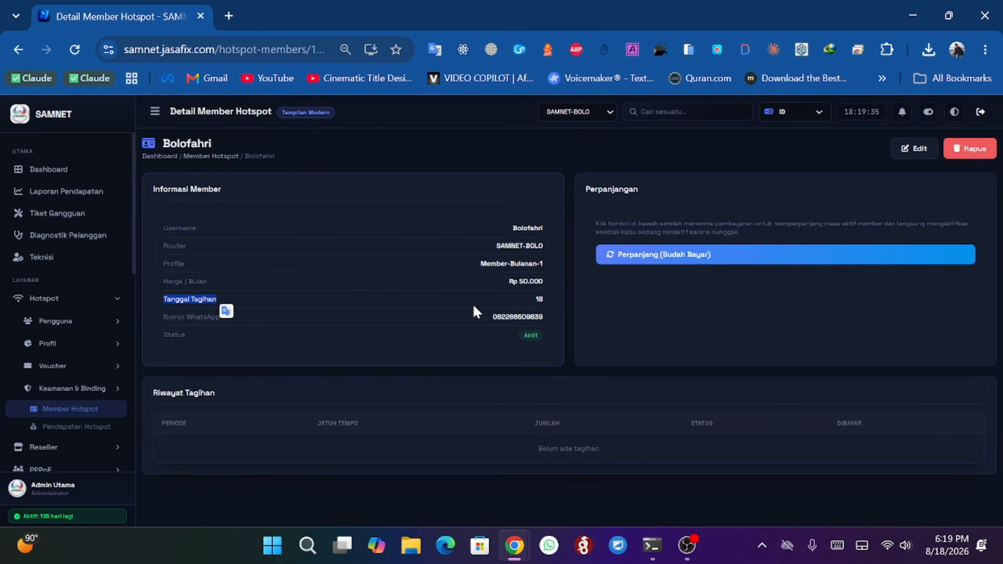
pyautogui.moveTo(525, 303); pyautogui.dragTo(548, 304)
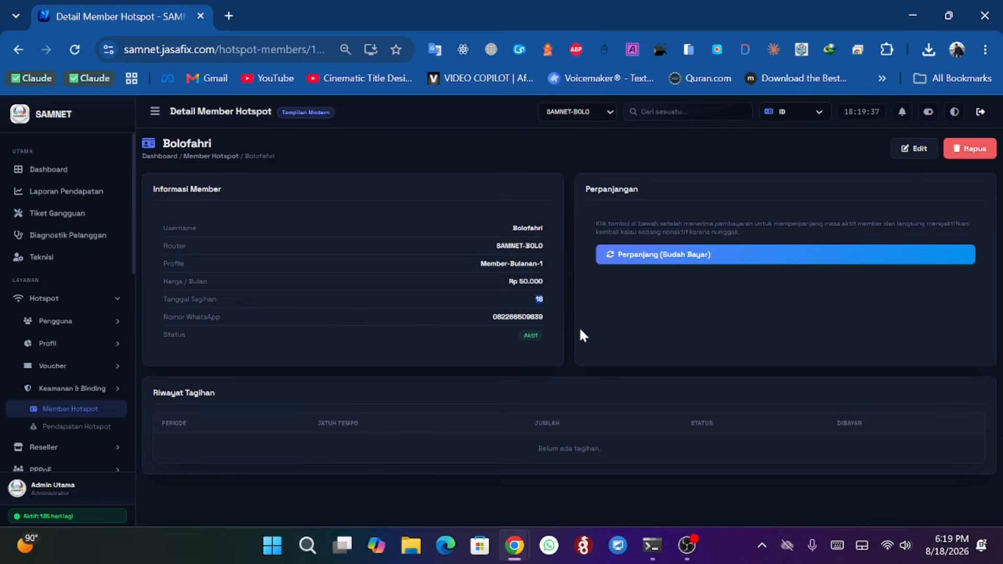
pyautogui.click(592, 338)
# - Open the member's edit form, review its fields, and cancel without saving
pyautogui.click(910, 149)
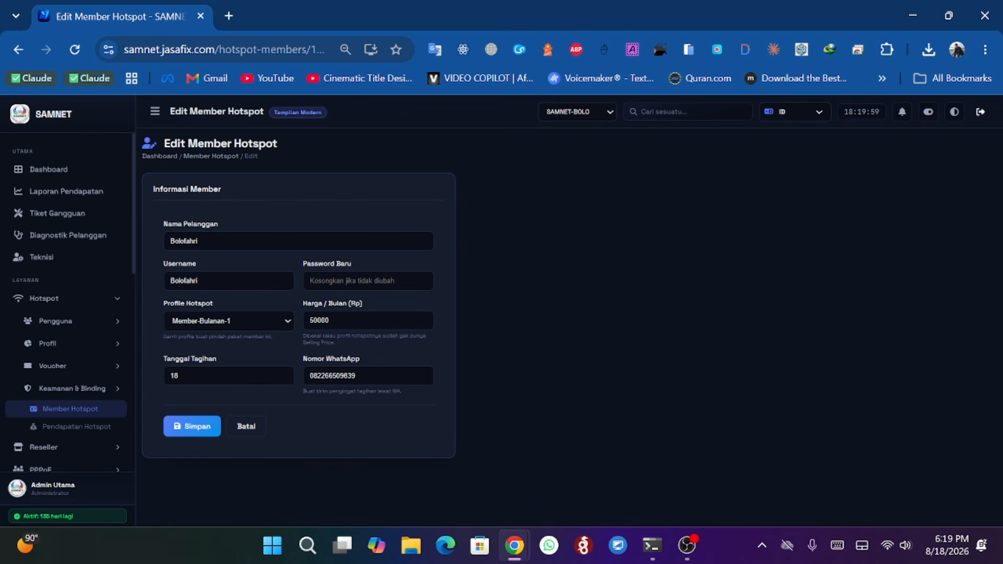
pyautogui.moveTo(309, 376); pyautogui.dragTo(357, 376)
pyautogui.click(335, 416)
pyautogui.moveTo(202, 242); pyautogui.dragTo(139, 248)
pyautogui.click(143, 256)
pyautogui.doubleClick(174, 375)
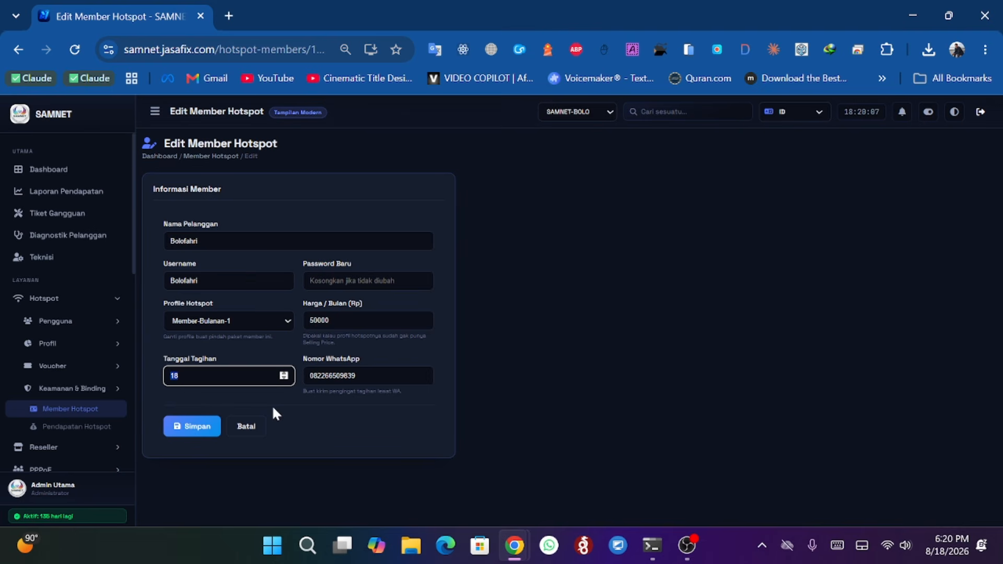
pyautogui.click(325, 413)
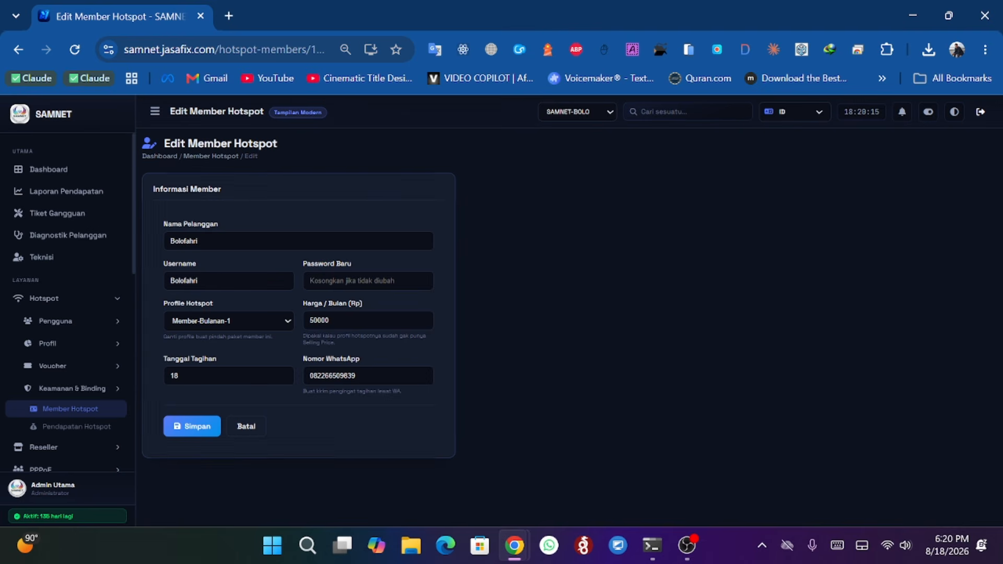
pyautogui.click(249, 432)
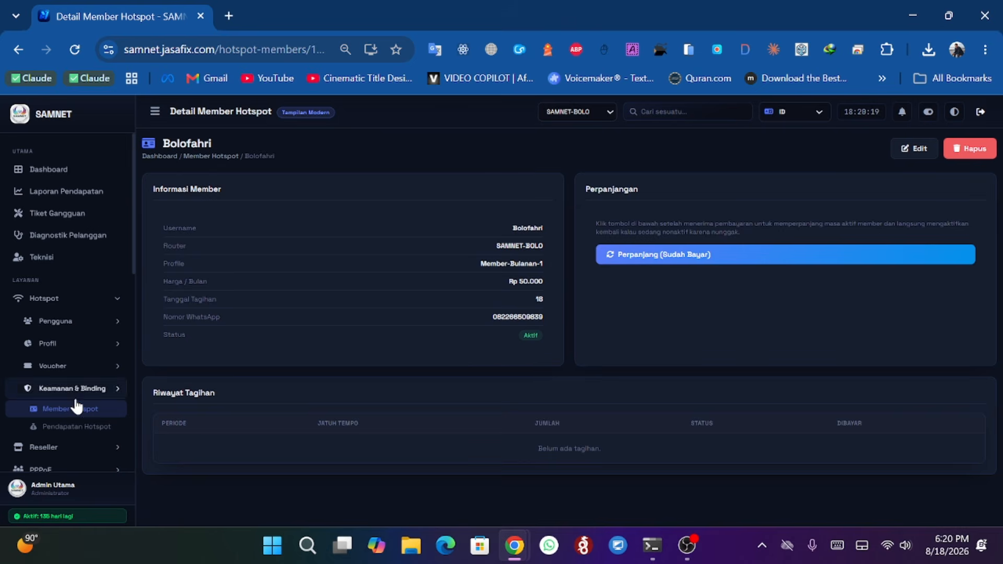
# - Go back to the Member Hotspot list and open the Tambah Member form
pyautogui.click(76, 427)
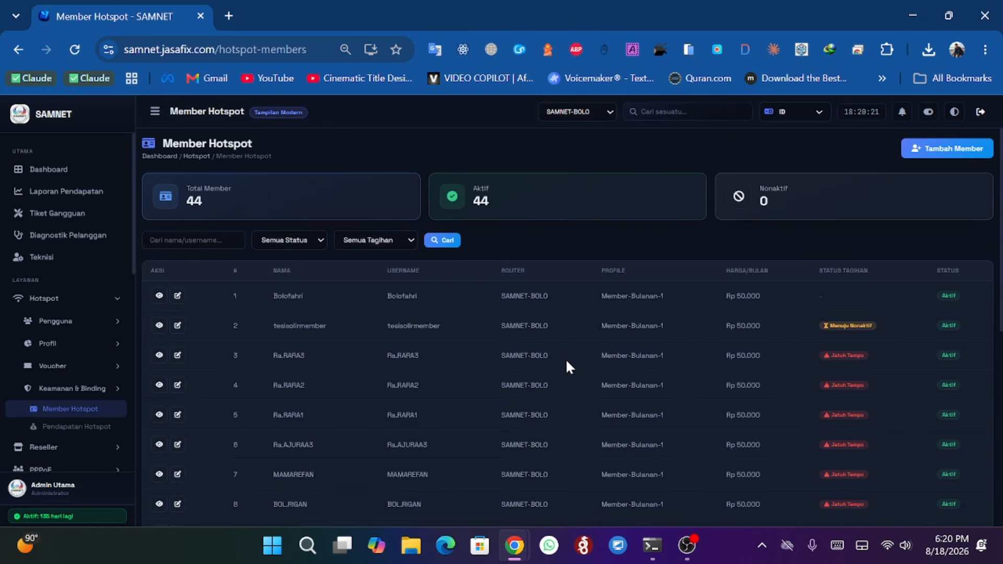
pyautogui.click(975, 150)
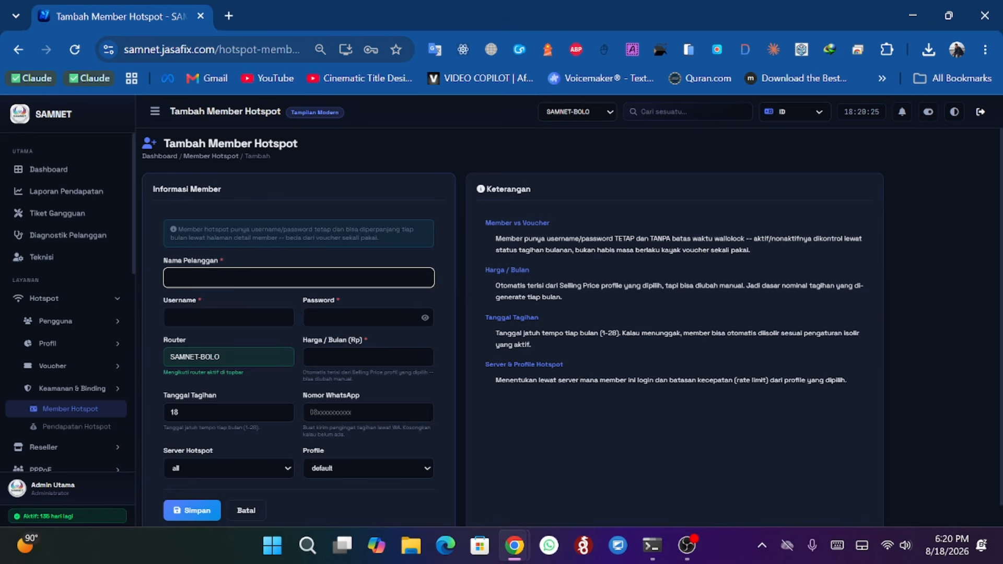
pyautogui.press('Return')
pyautogui.scroll(-1, 572, 327)
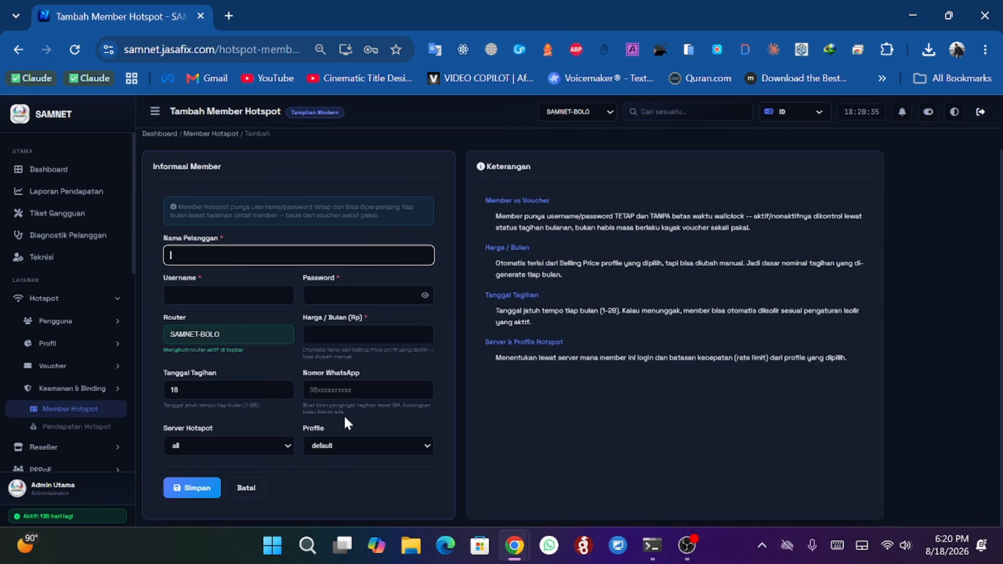
# - Browse the Profile options and the Tanggal Tagihan field of the new-member form without changing them
pyautogui.click(349, 447)
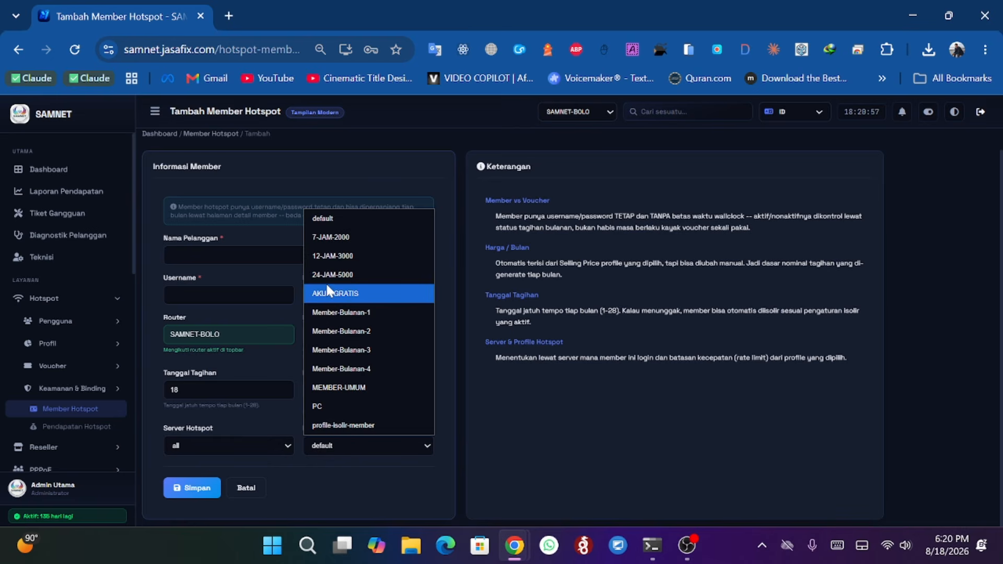
pyautogui.click(290, 314)
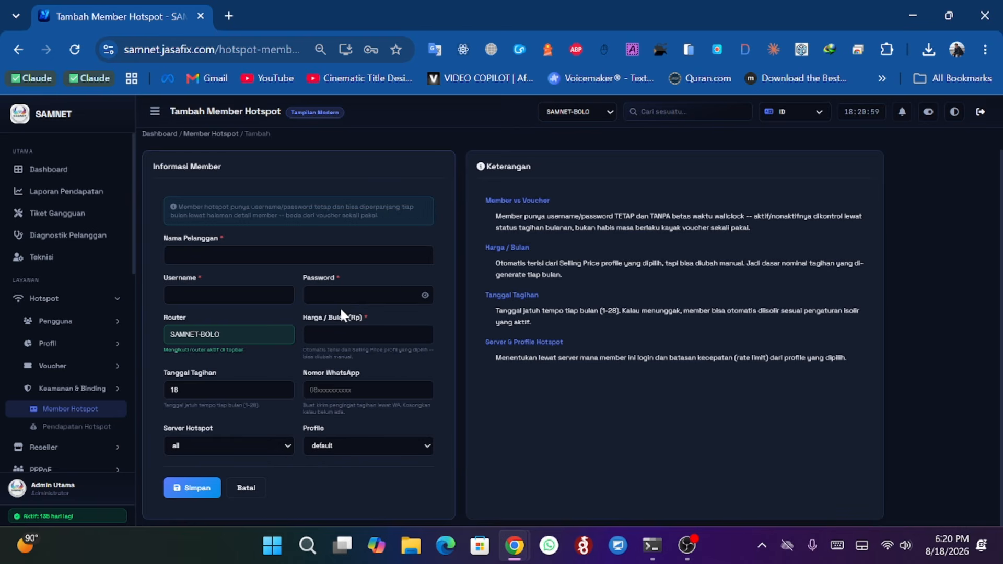
pyautogui.doubleClick(212, 390)
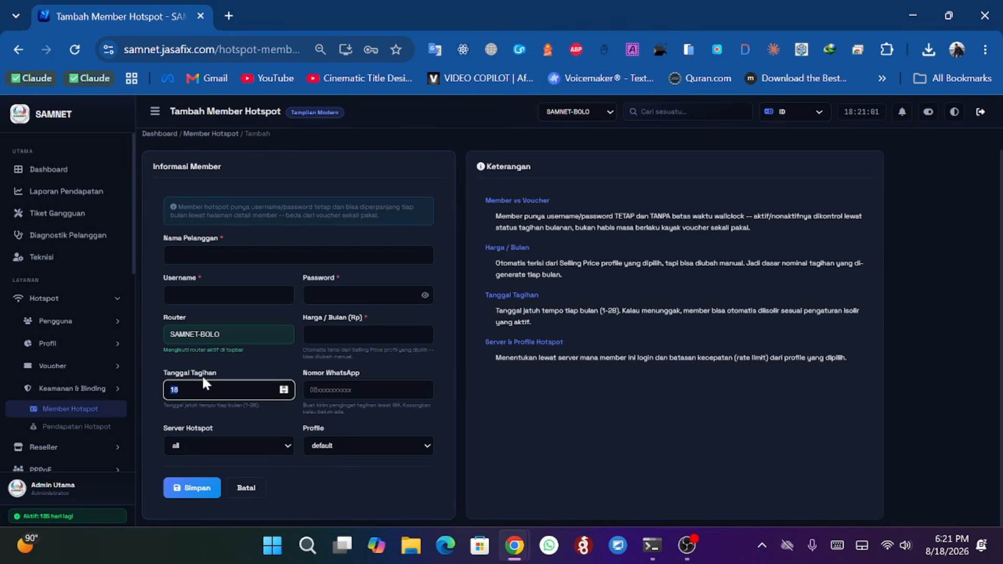
pyautogui.click(209, 428)
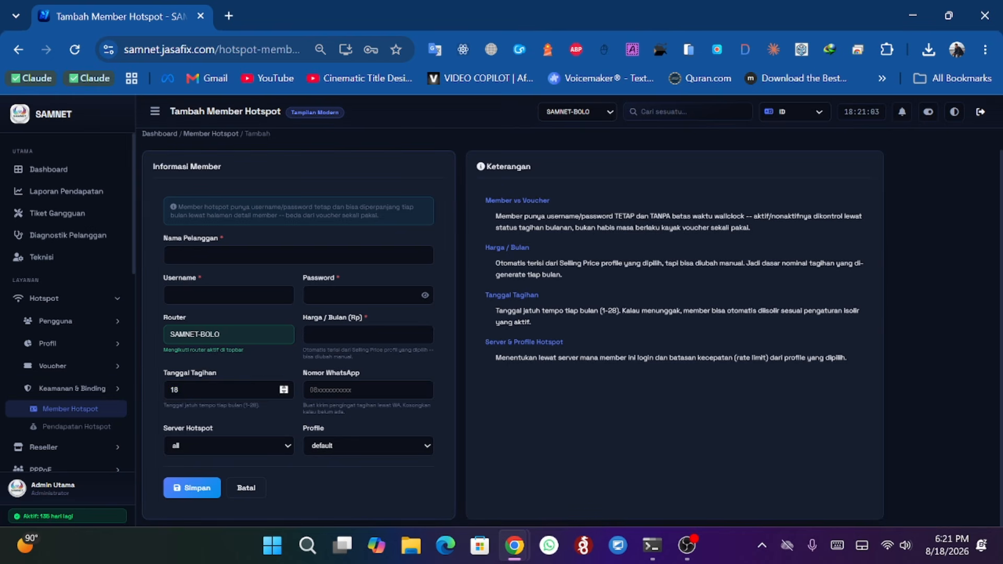
# - Select the Tanggal Tagihan value, then cancel the new-member form to return to the Member Hotspot list
pyautogui.doubleClick(209, 390)
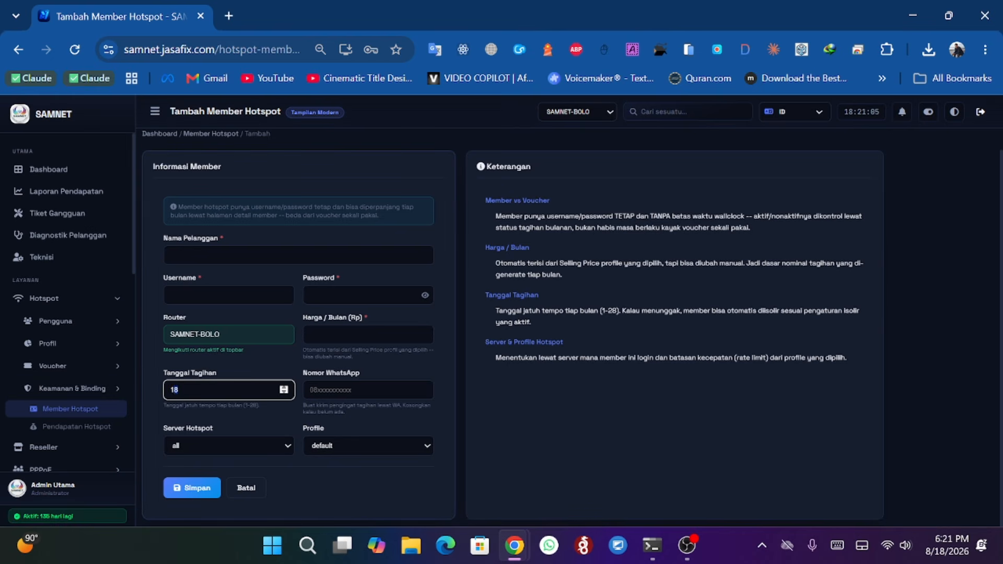
pyautogui.click(246, 487)
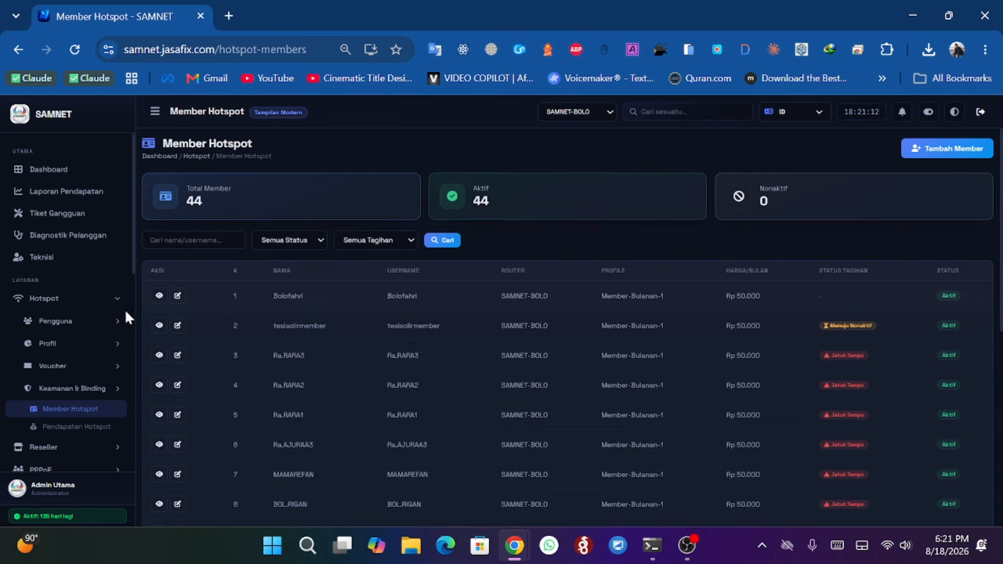
# - Open the Pendapatan Hotspot revenue page and scroll through its transaction list
pyautogui.scroll(-2, 78, 330)
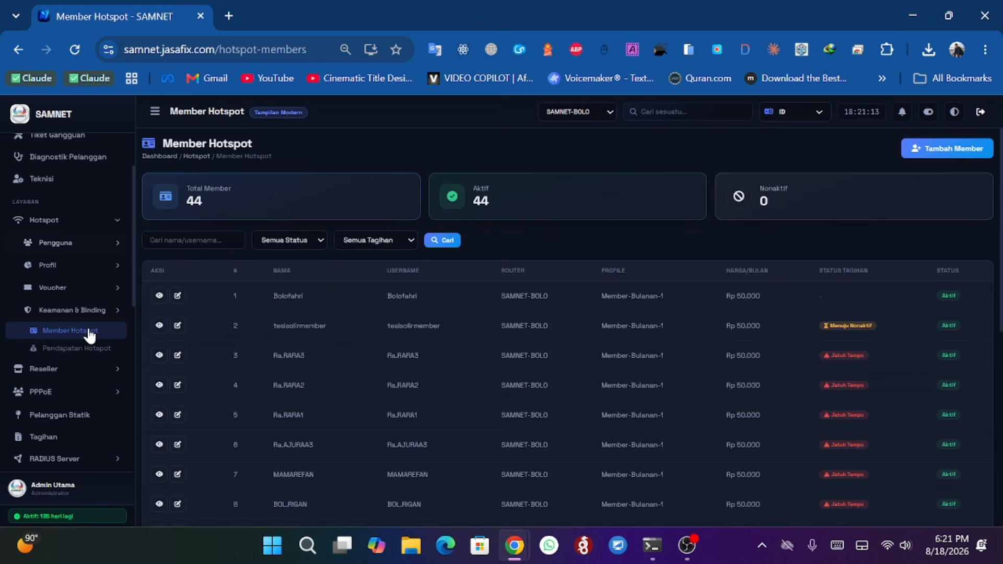
pyautogui.click(62, 351)
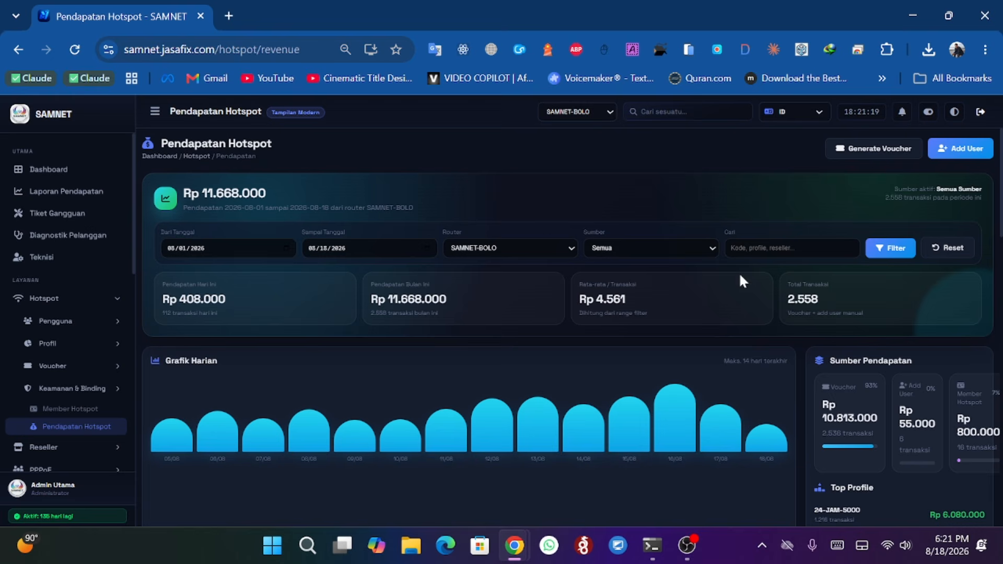
pyautogui.scroll(-10, 480, 290)
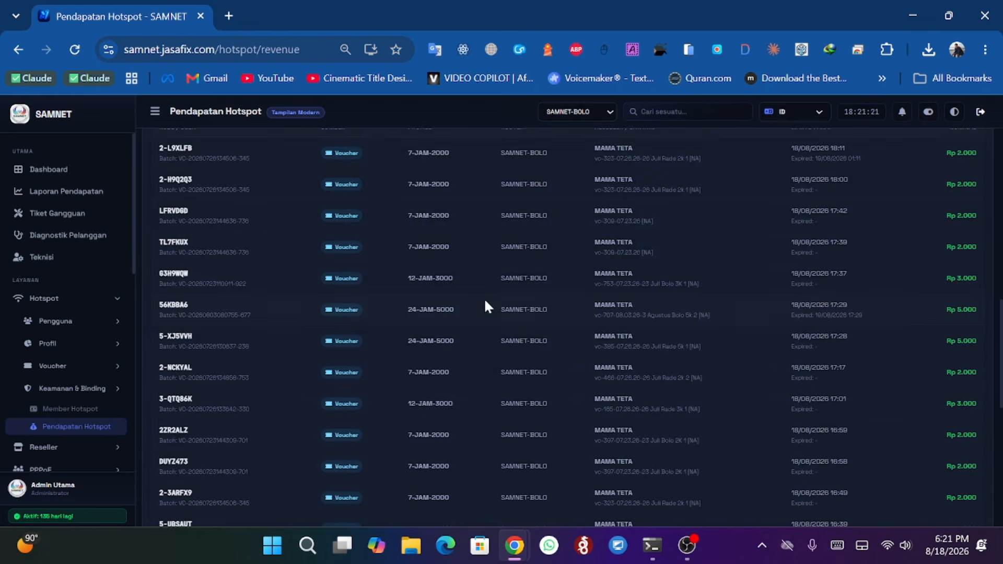
pyautogui.scroll(10, 484, 298)
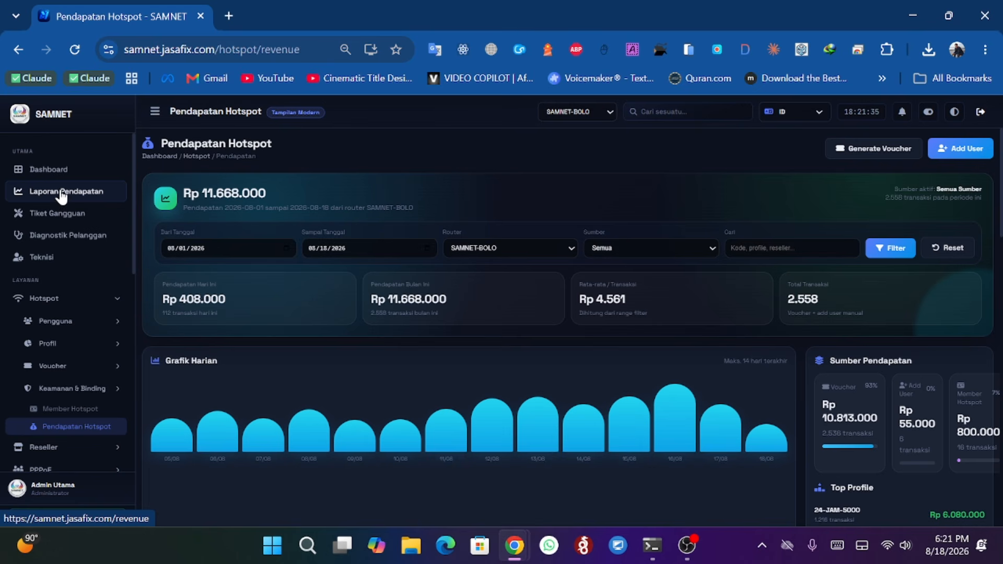
# - Collapse the Hotspot menu and open Manajemen Reseller under the Reseller section
pyautogui.click(103, 305)
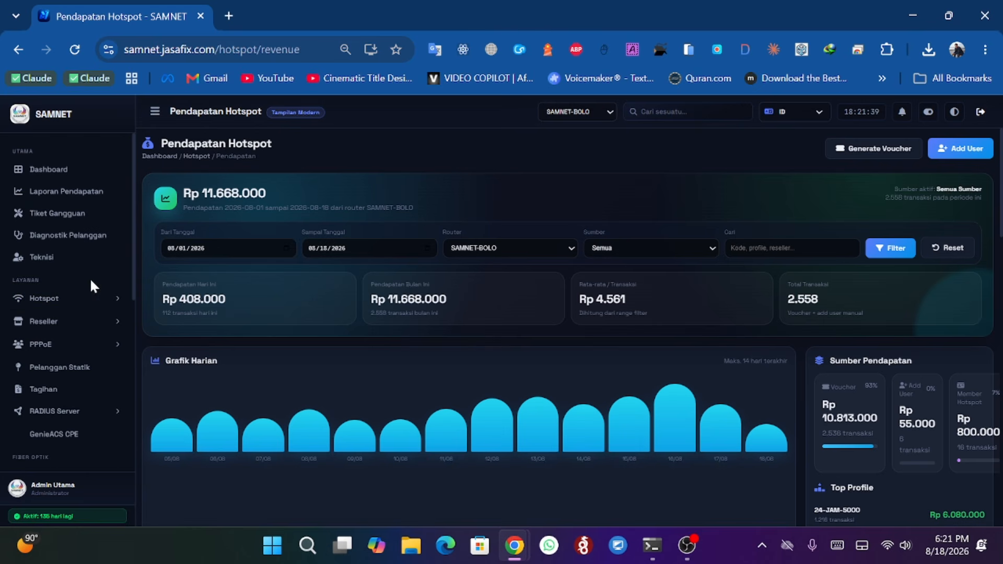
pyautogui.click(58, 326)
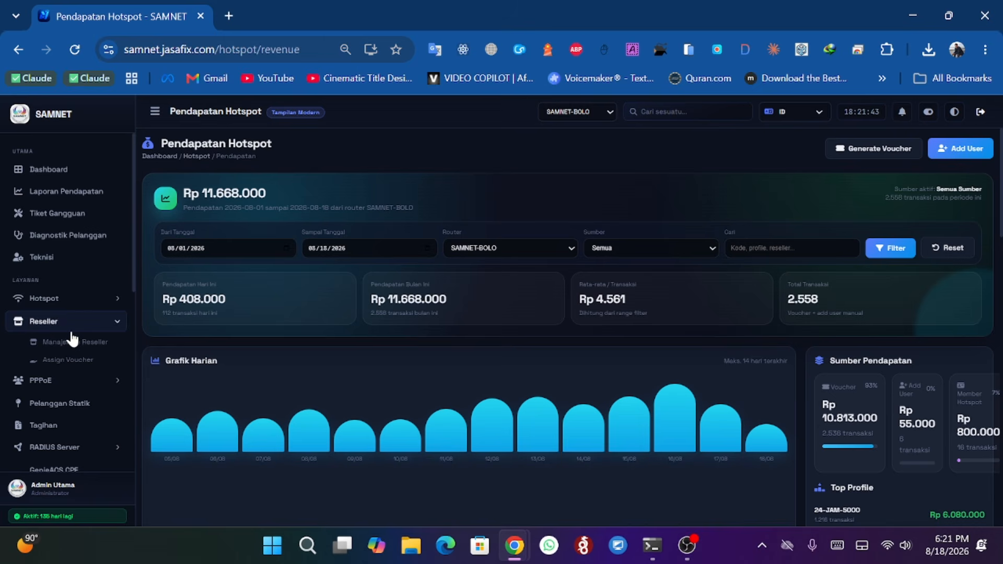
pyautogui.click(75, 343)
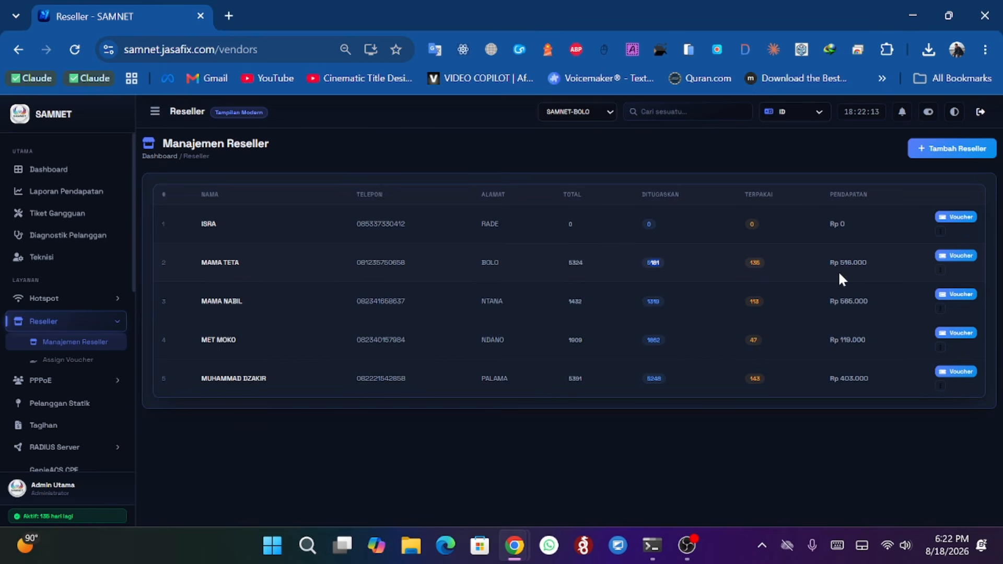
# - Open the voucher details of the reseller located in BOLO
pyautogui.moveTo(840, 267); pyautogui.dragTo(871, 272)
pyautogui.click(842, 280)
pyautogui.click(957, 267)
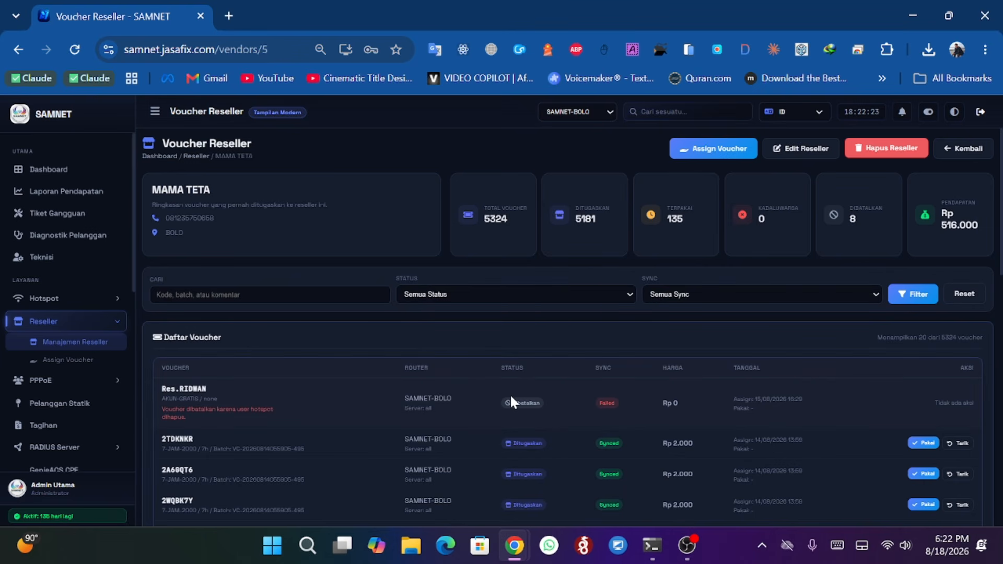
# - Review the BOLO reseller's voucher list and revenue summary
pyautogui.scroll(-2, 510, 385)
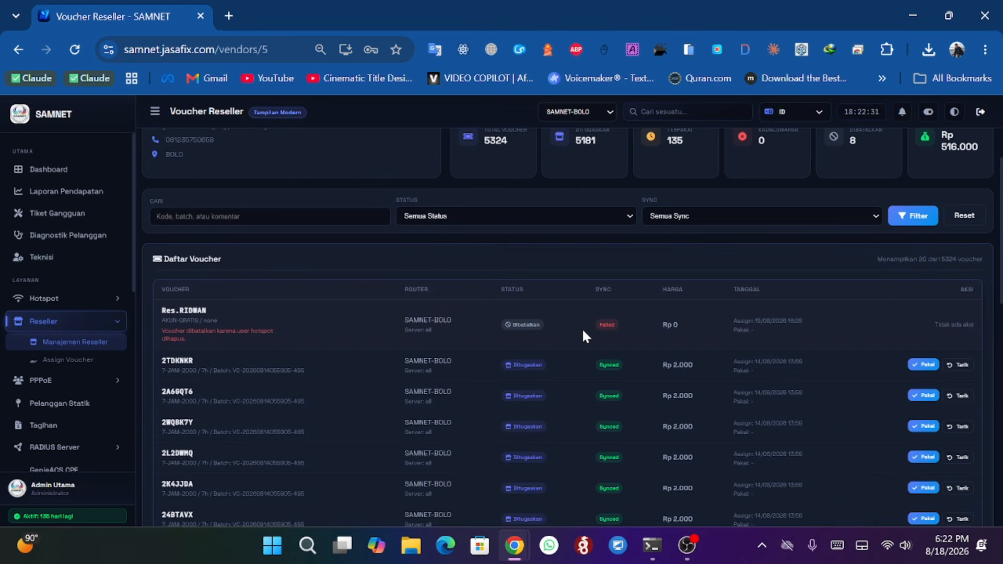
pyautogui.scroll(2, 583, 331)
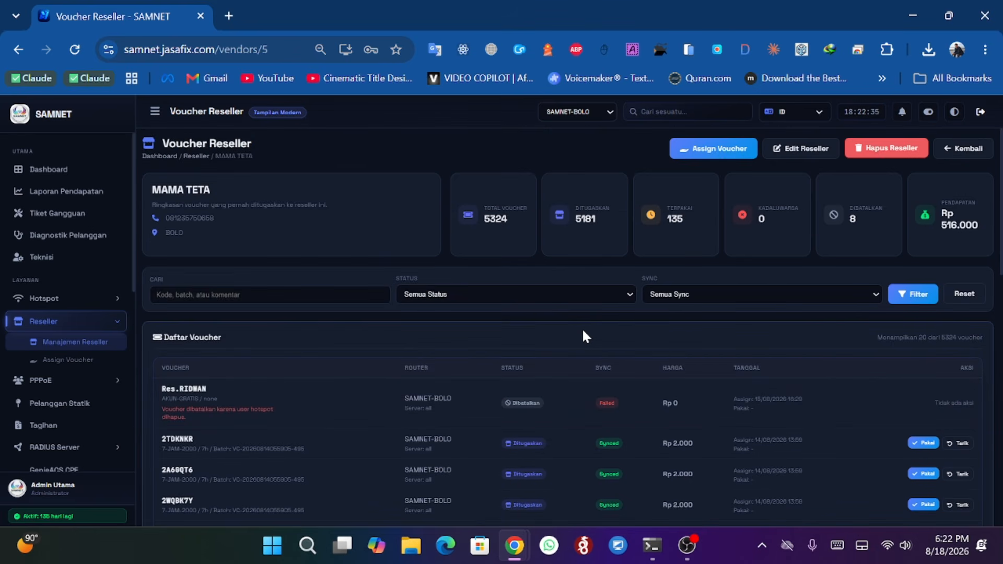
pyautogui.scroll(-2, 595, 338)
pyautogui.scroll(2, 601, 343)
pyautogui.scroll(-2, 593, 338)
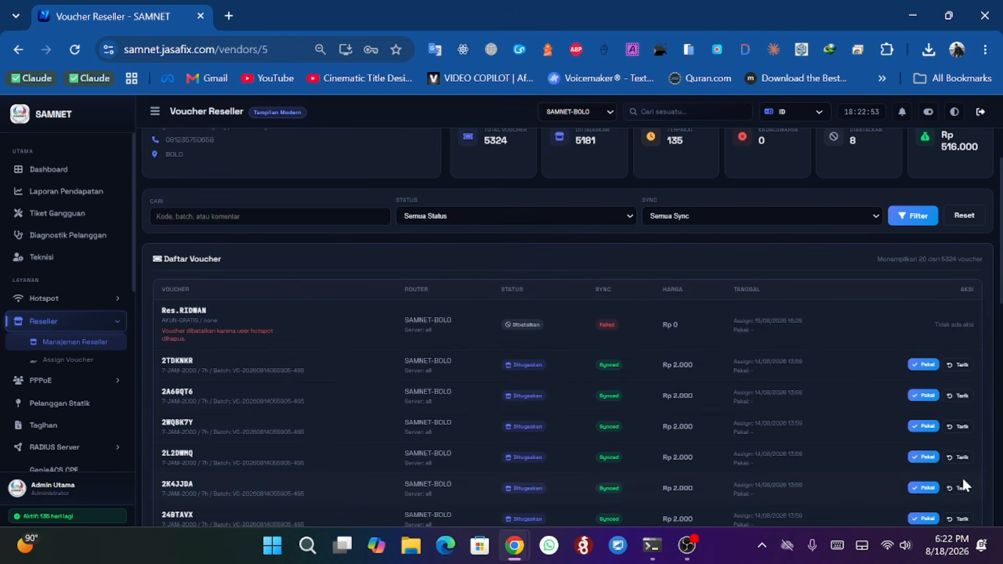
pyautogui.scroll(2, 630, 228)
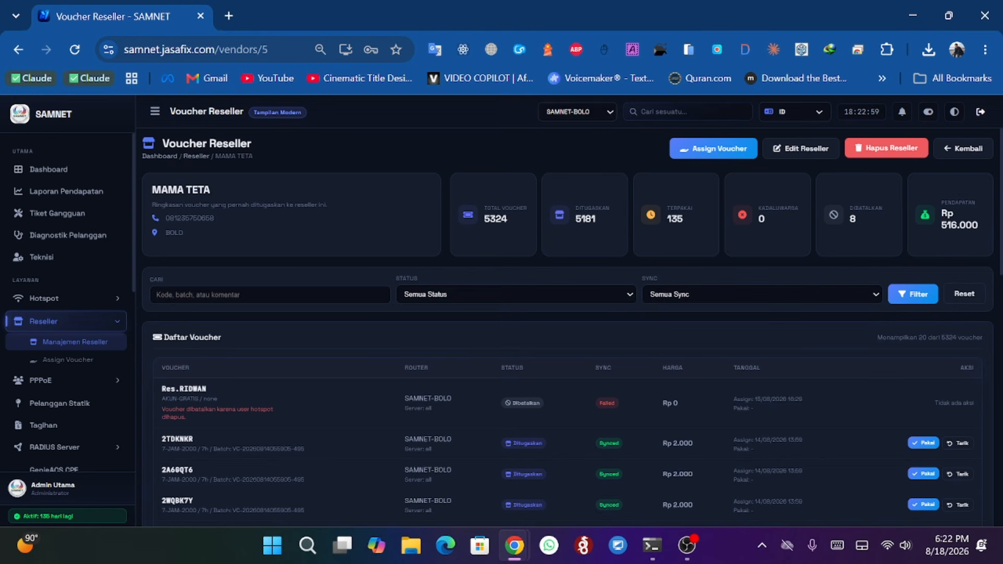
pyautogui.moveTo(940, 201); pyautogui.dragTo(973, 240)
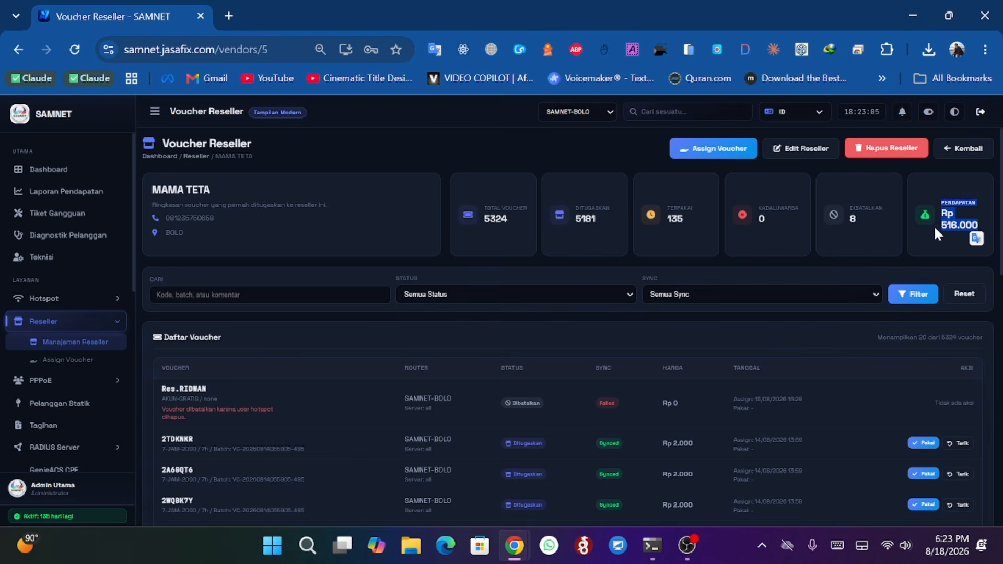
pyautogui.click(951, 238)
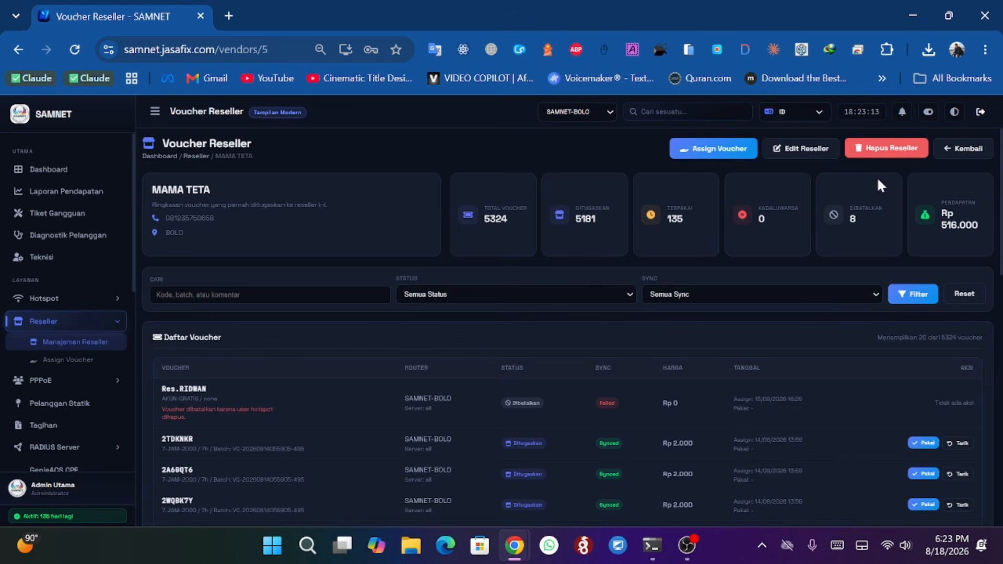
# - Open the Assign Voucher form and choose the BOLO reseller, then try the voucher search field
pyautogui.click(699, 154)
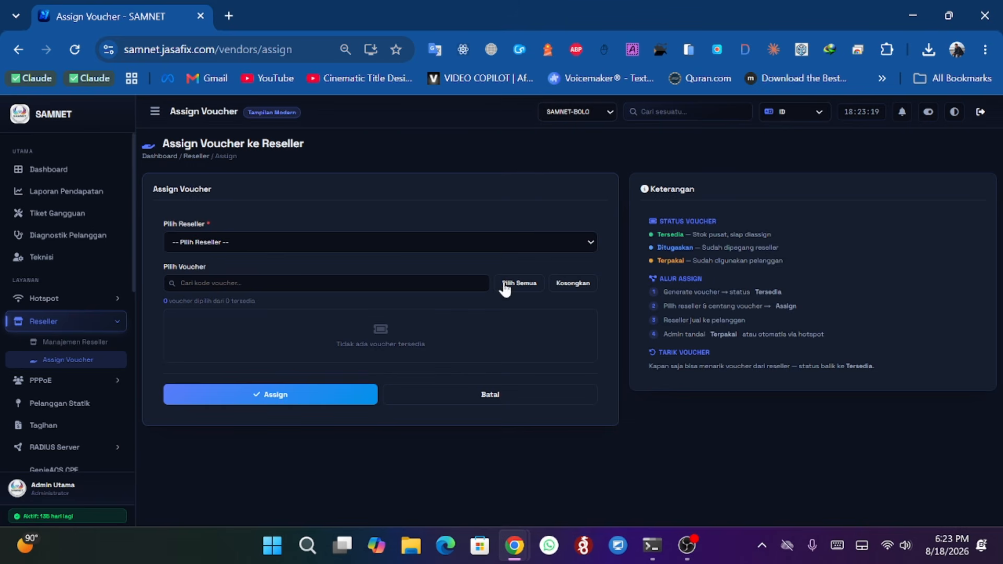
pyautogui.click(503, 241)
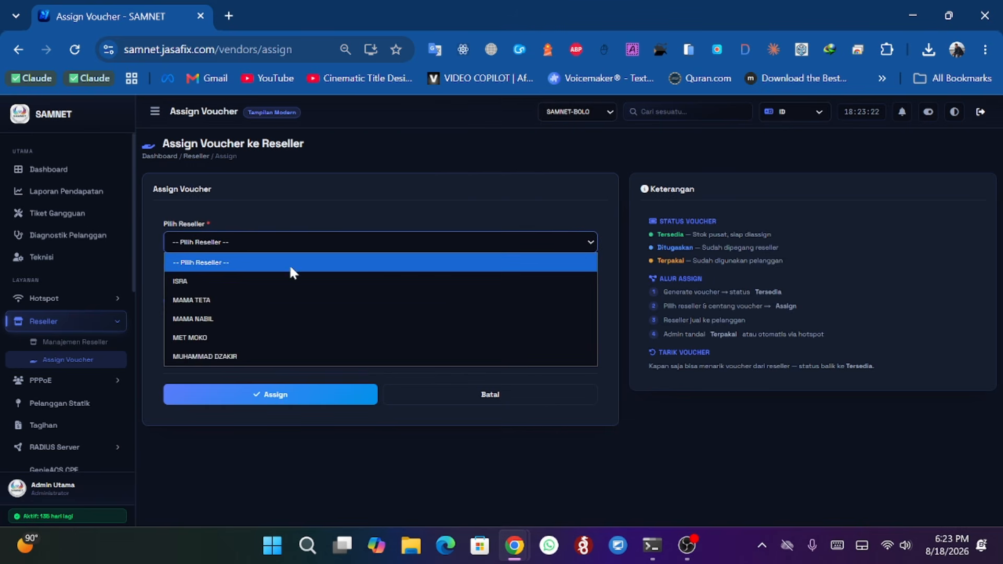
pyautogui.click(251, 278)
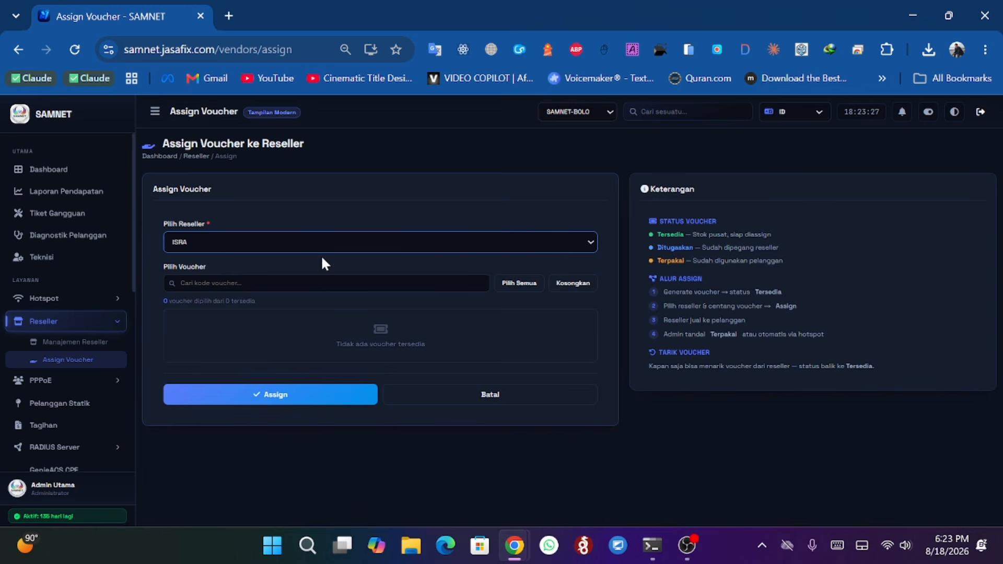
pyautogui.click(298, 244)
pyautogui.click(266, 300)
pyautogui.click(318, 284)
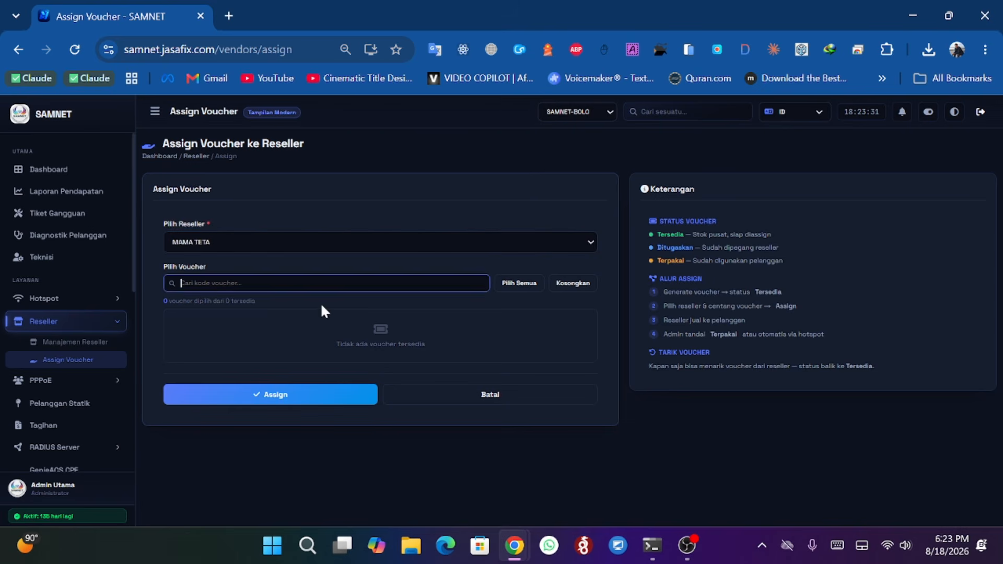
pyautogui.click(322, 311)
# - Switch the active router to SAMNET-NDANO, reselect the BOLO reseller, and cancel the assign form
pyautogui.click(563, 112)
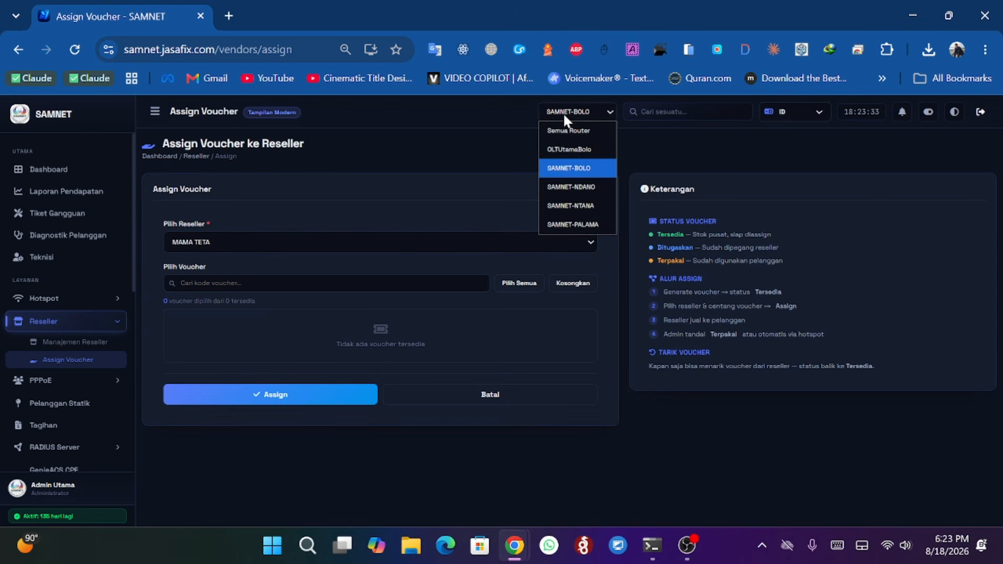
pyautogui.click(560, 189)
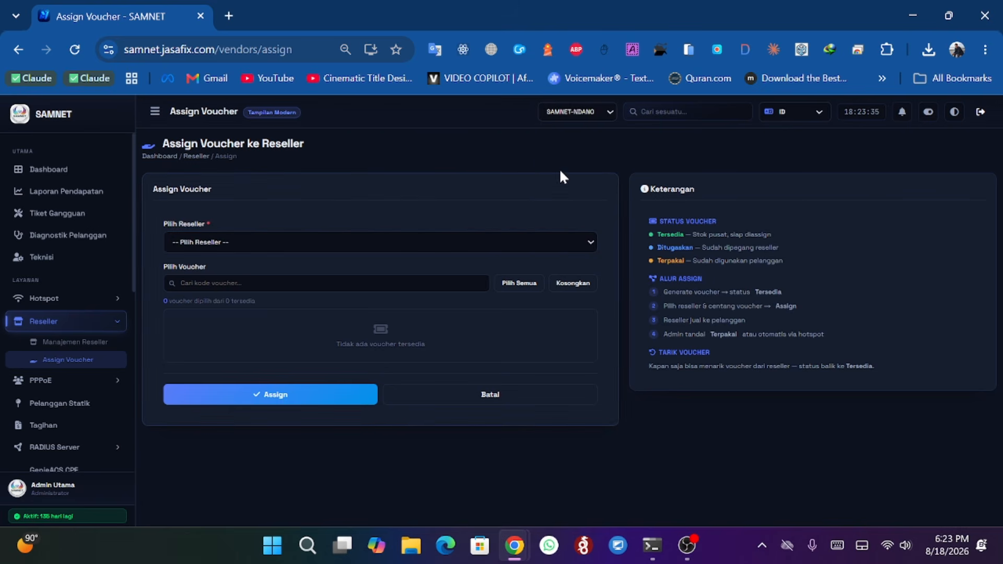
pyautogui.click(371, 240)
pyautogui.click(285, 296)
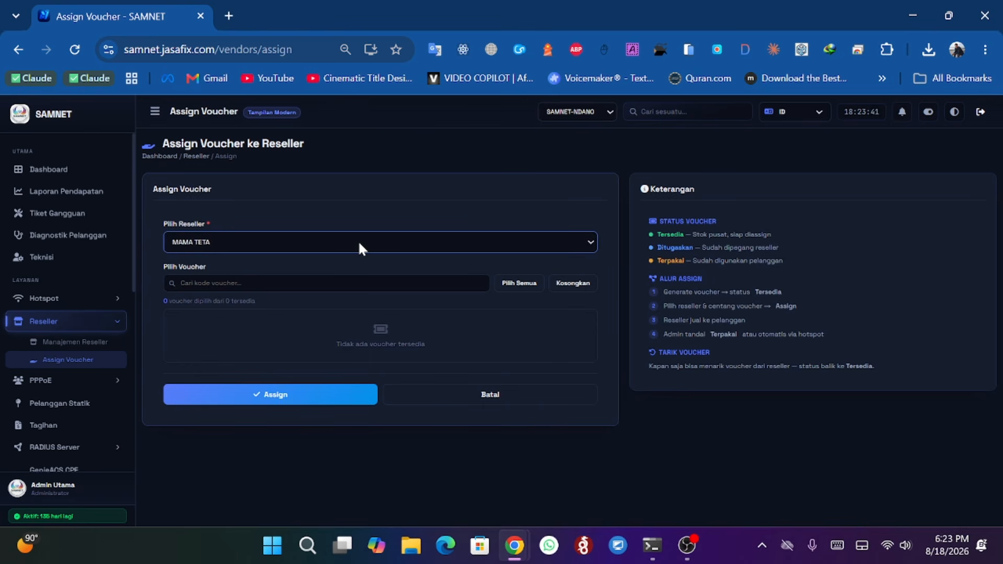
pyautogui.click(478, 400)
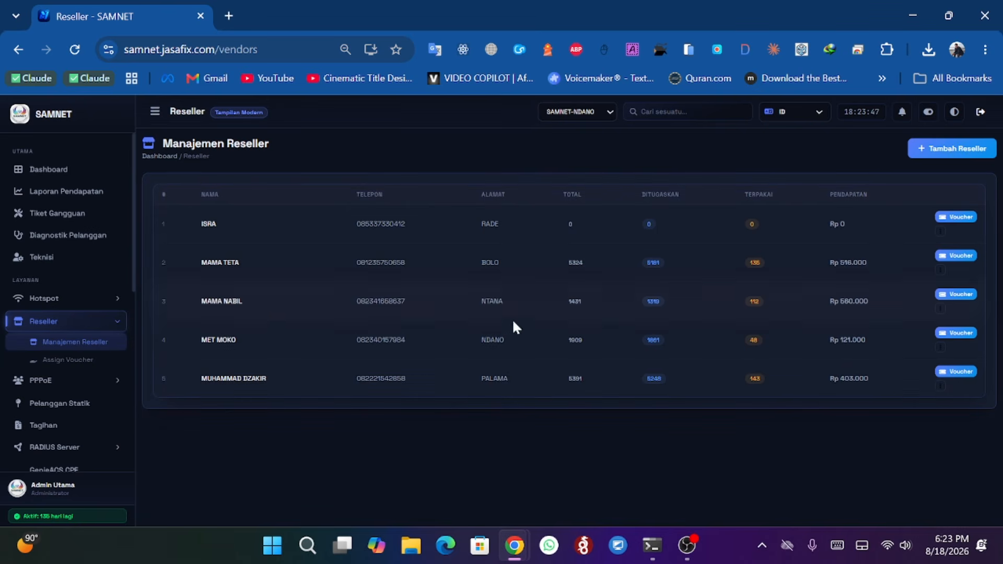
# - Reopen Assign Voucher and select the BOLO reseller as the recipient
pyautogui.click(69, 361)
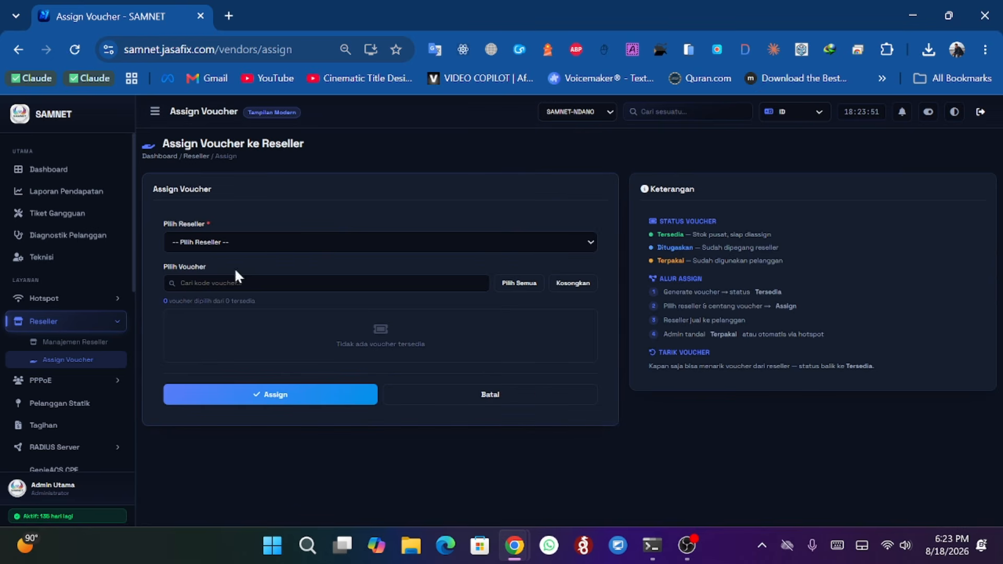
pyautogui.click(334, 250)
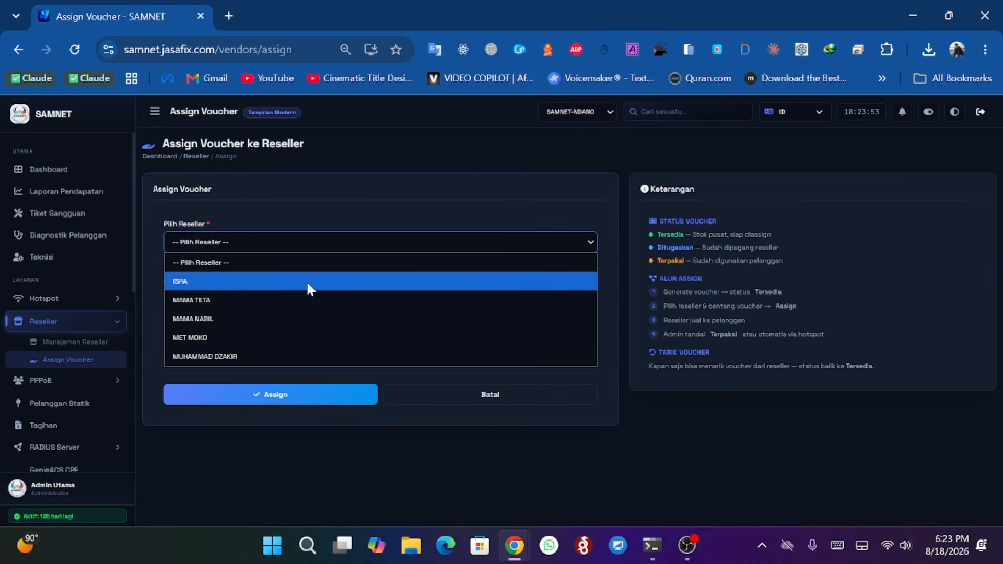
pyautogui.click(301, 293)
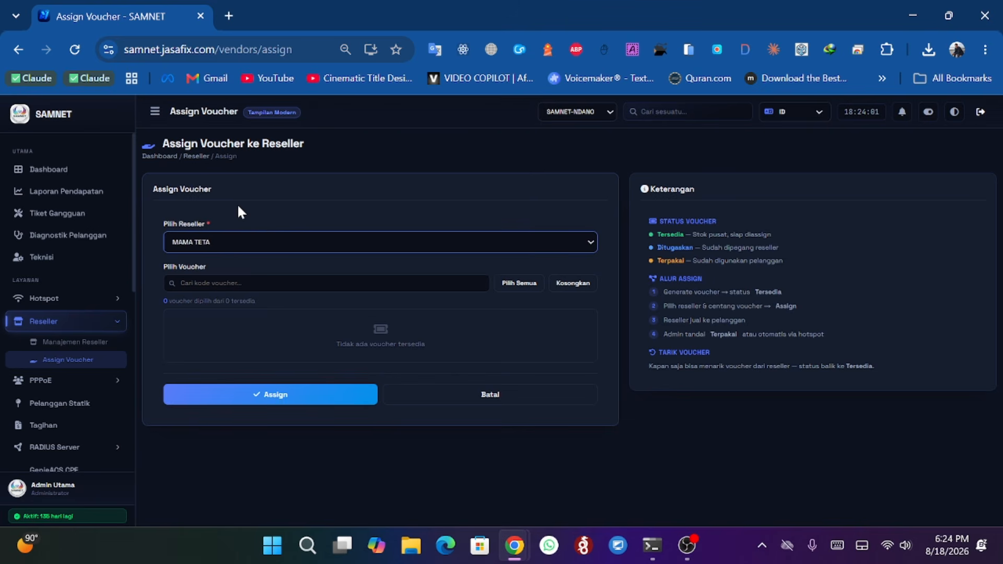
# - Collapse the Reseller menu and open the PPPoE Pelanggan customer list
pyautogui.scroll(-2, 102, 269)
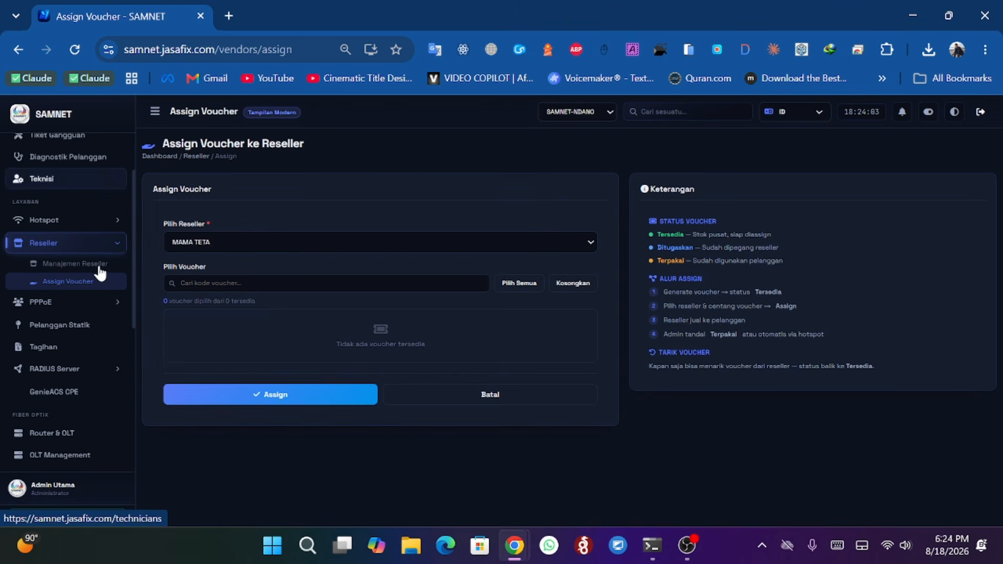
pyautogui.click(90, 255)
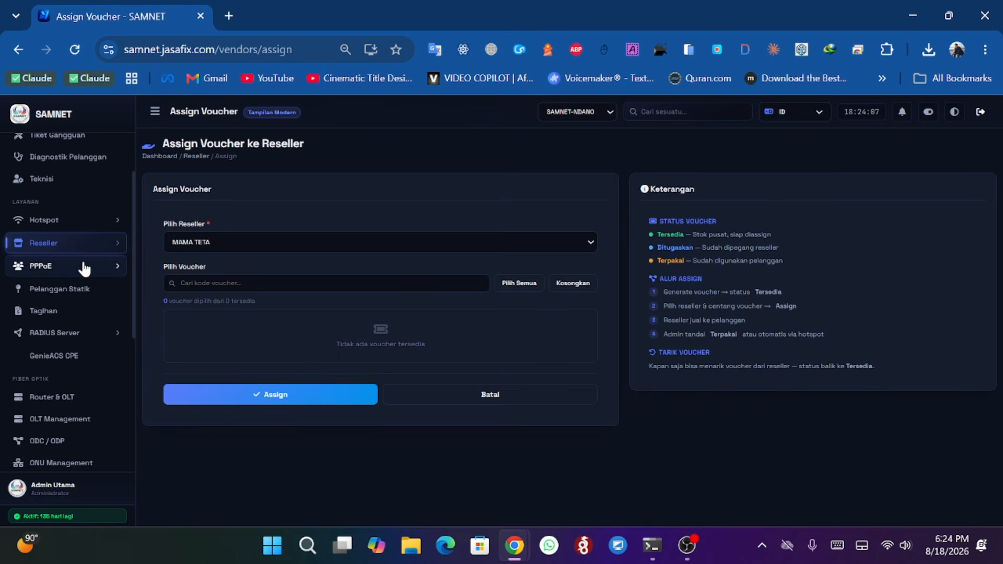
pyautogui.click(84, 267)
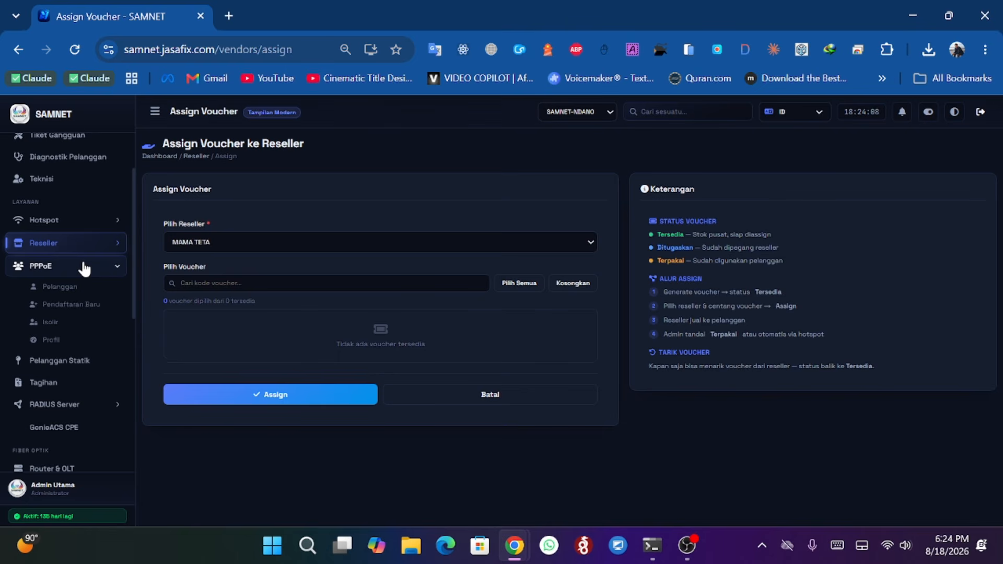
pyautogui.click(66, 292)
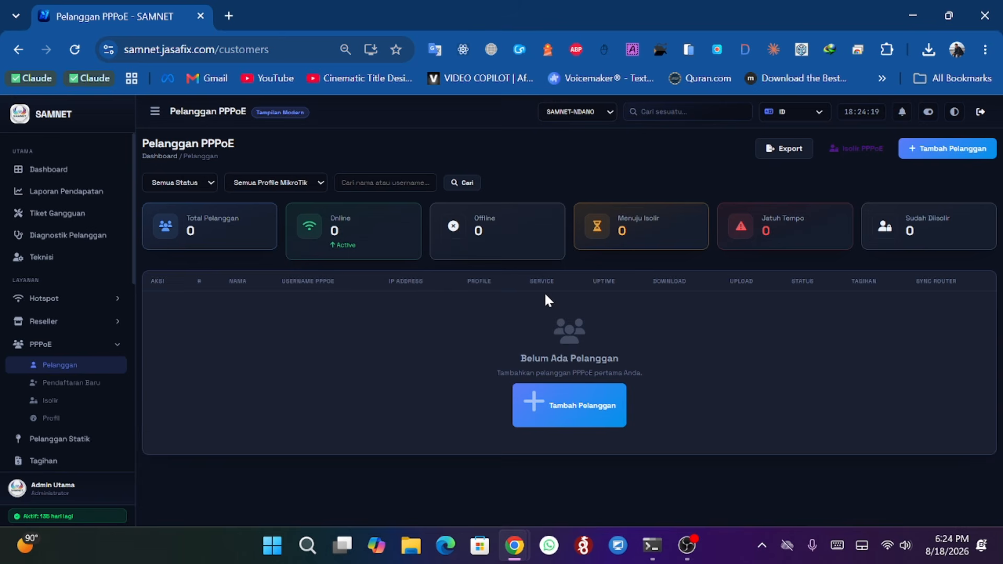
# - Switch the active router to SAMNET-BOLO to list its PPPoE customers
pyautogui.click(577, 117)
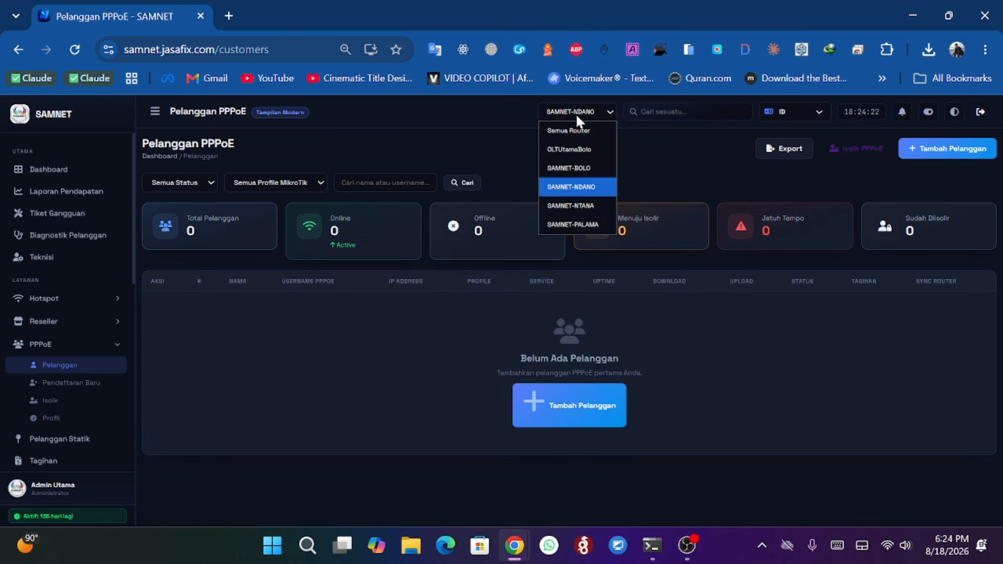
pyautogui.click(579, 170)
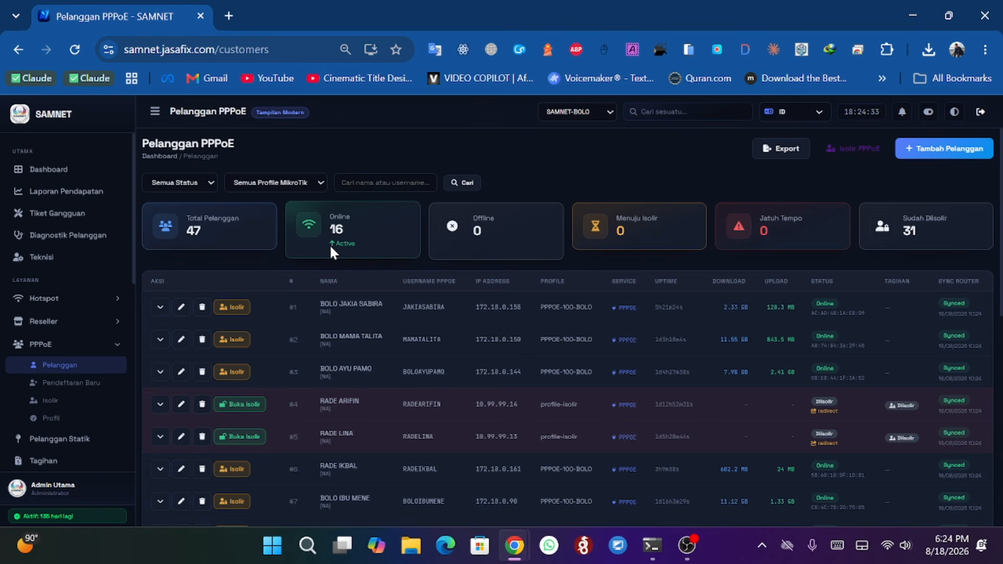
pyautogui.click(212, 239)
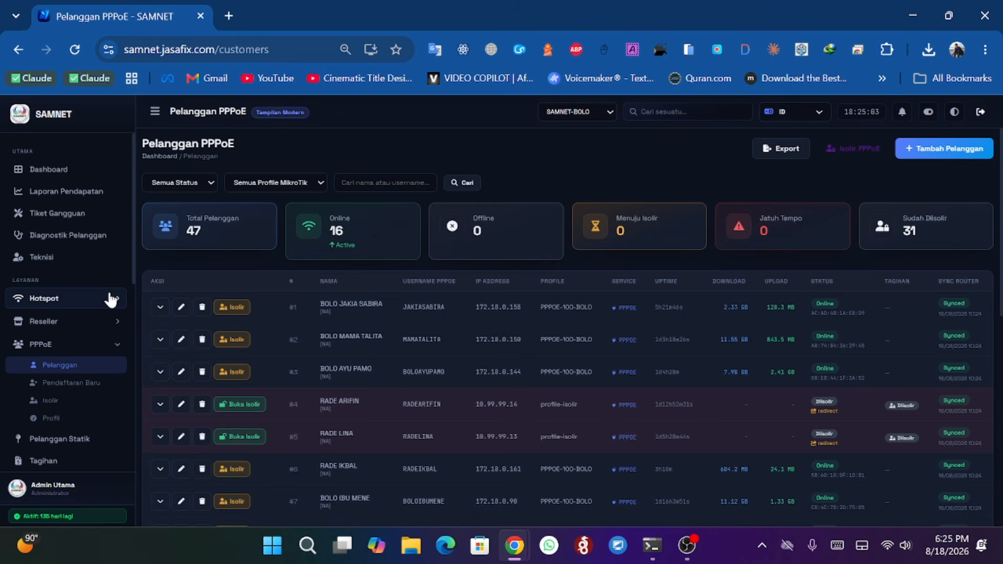
# - Open Pendaftaran Baru, process the pending registration, and close the prefilled new-customer form
pyautogui.click(63, 382)
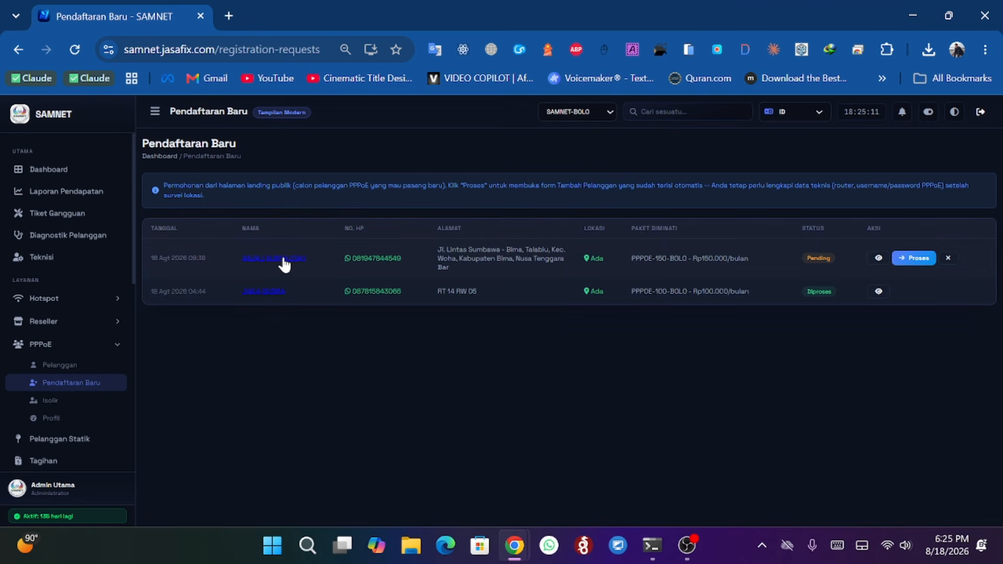
pyautogui.click(922, 263)
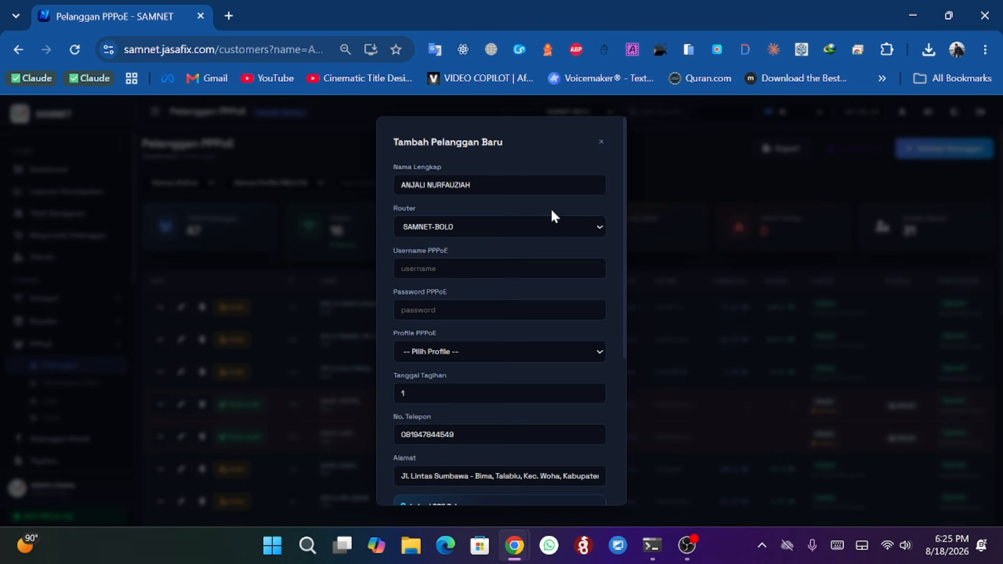
pyautogui.scroll(-3, 550, 208)
pyautogui.scroll(3, 580, 183)
pyautogui.click(601, 148)
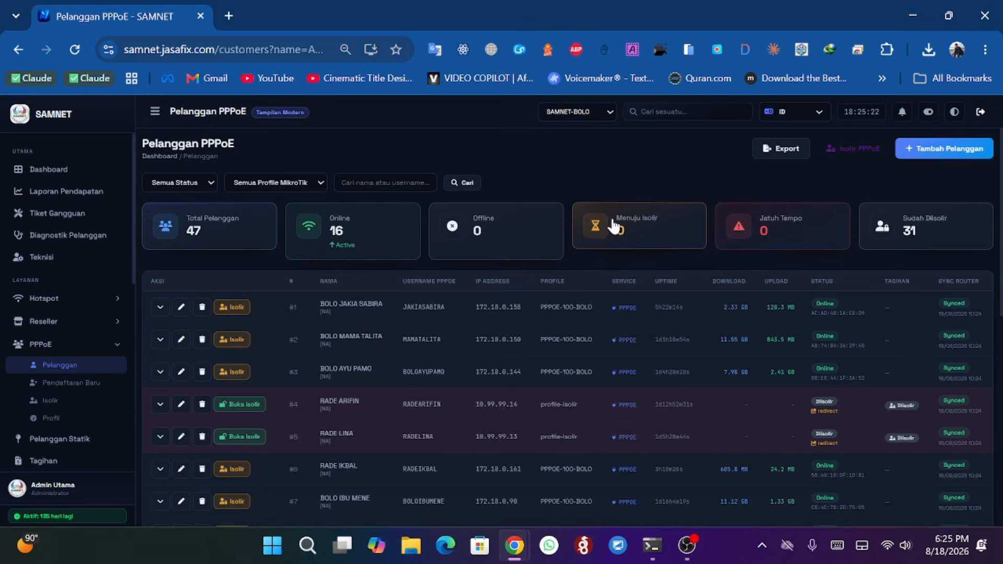
# - Open Pendaftaran Baru and view the pending registration's details, then go back
pyautogui.click(68, 381)
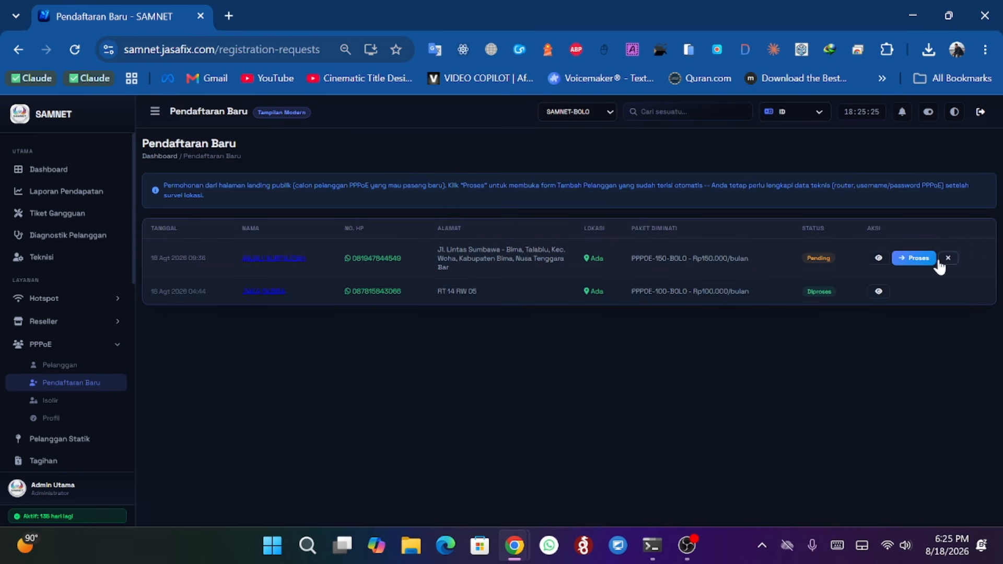
pyautogui.click(878, 259)
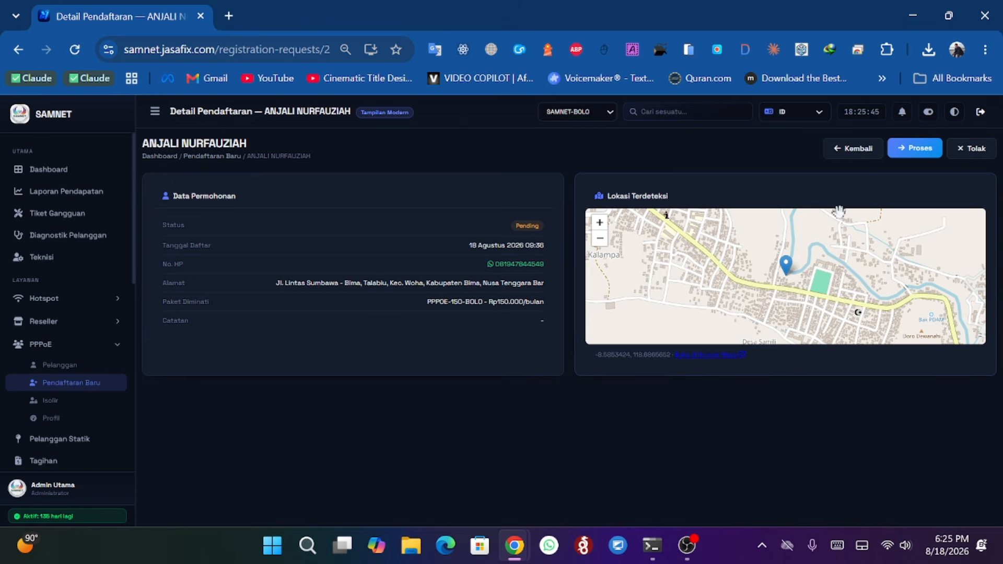
pyautogui.click(863, 154)
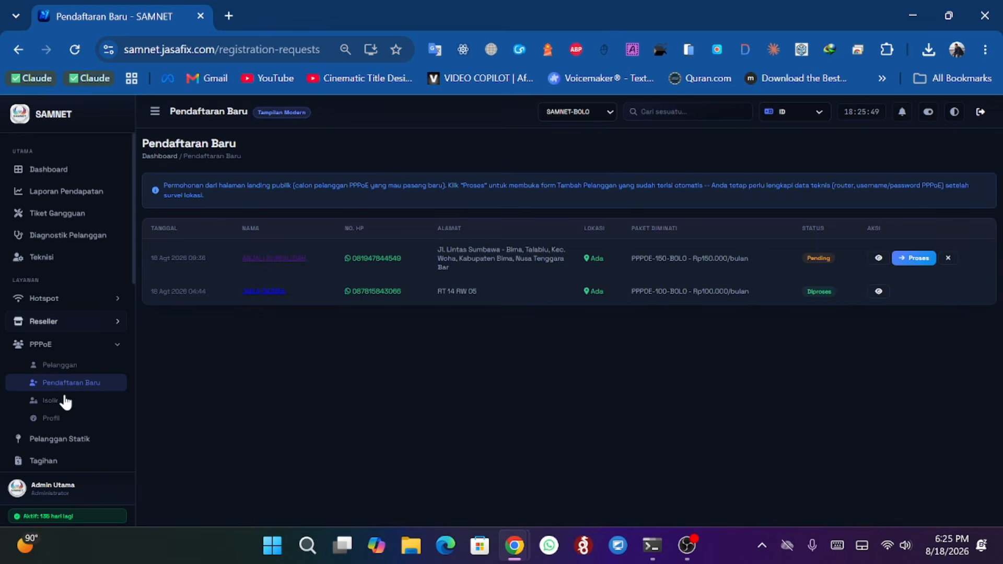
# - Open the Isolir page, then return to the PPPoE customer list
pyautogui.click(58, 401)
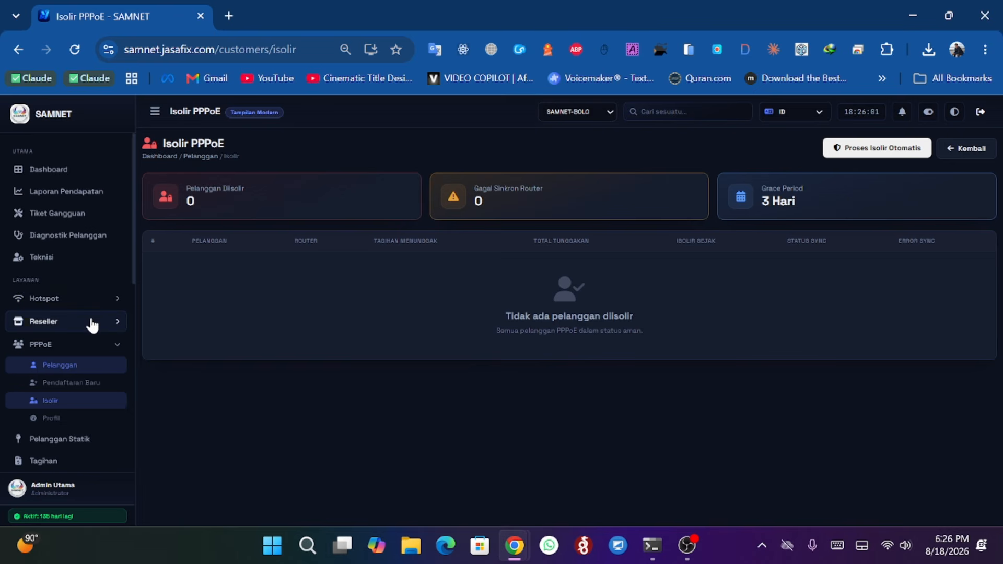
pyautogui.click(60, 371)
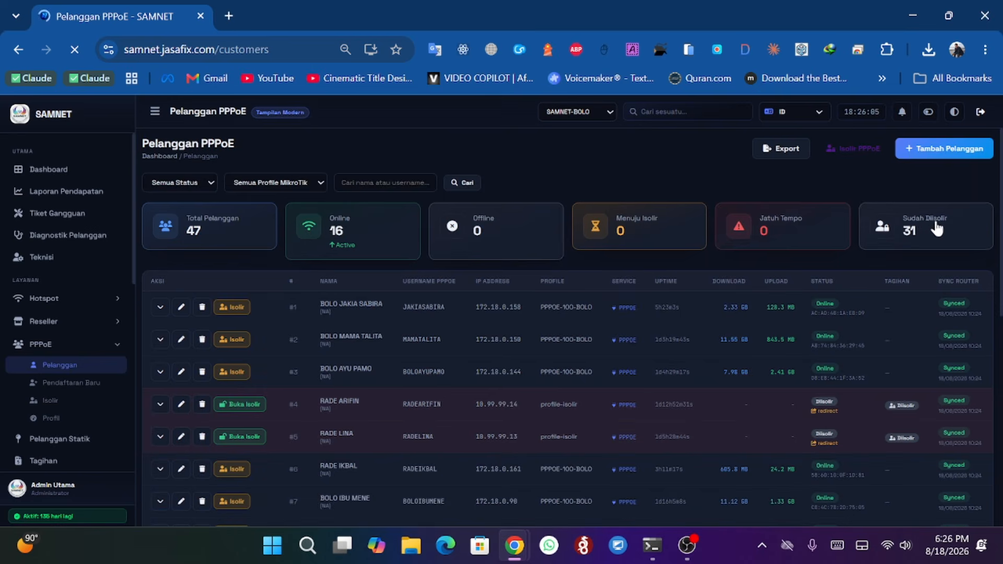
# - Show only the Sudah Diisolir customers, scroll through them, and open the Isolir page
pyautogui.click(938, 228)
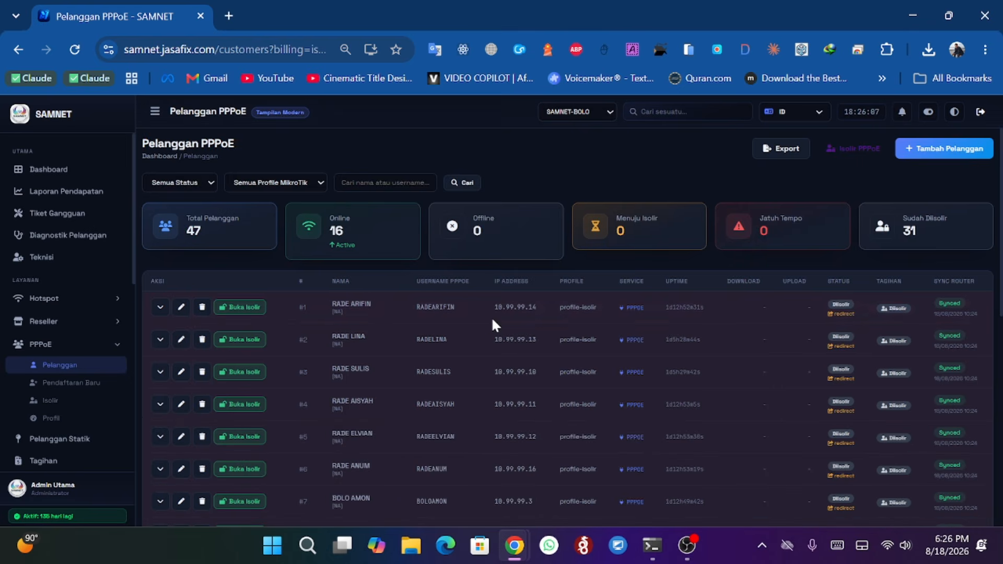
pyautogui.scroll(-3, 408, 296)
pyautogui.scroll(3, 376, 296)
pyautogui.click(63, 400)
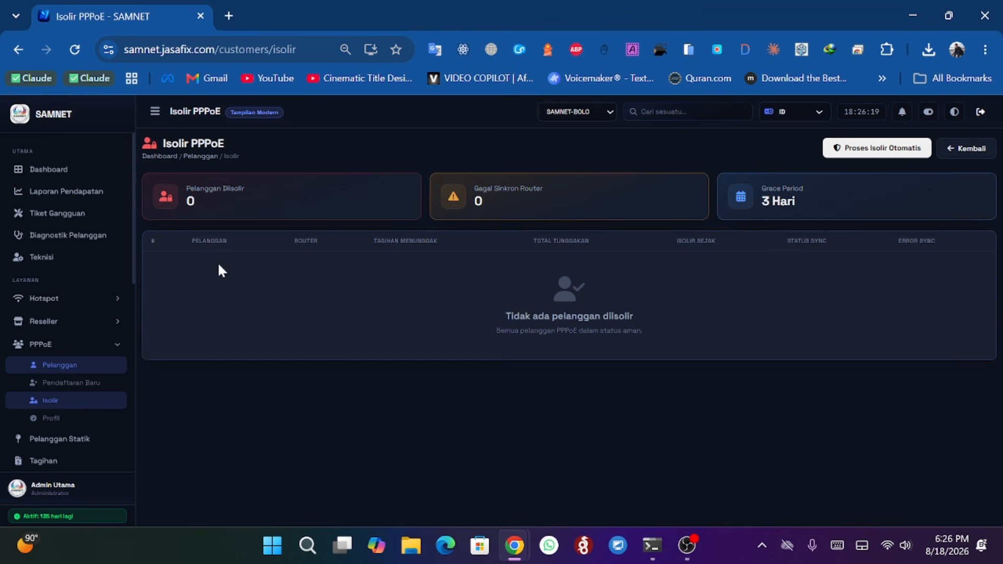
# - Open the PPPoE Profil page and view the PPPOE-100-BOLO profile's edit form, then close it
pyautogui.scroll(-2, 63, 297)
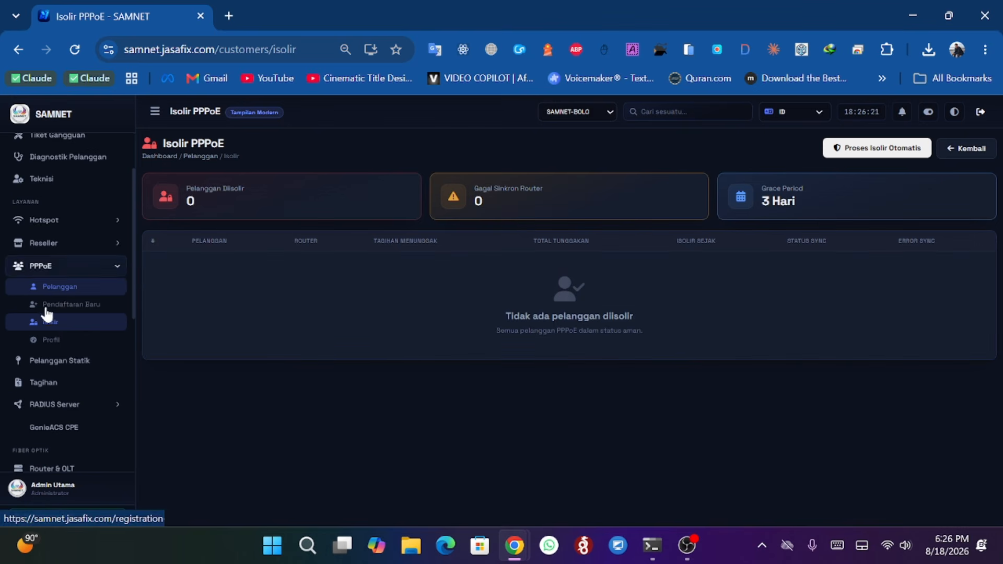
pyautogui.click(52, 340)
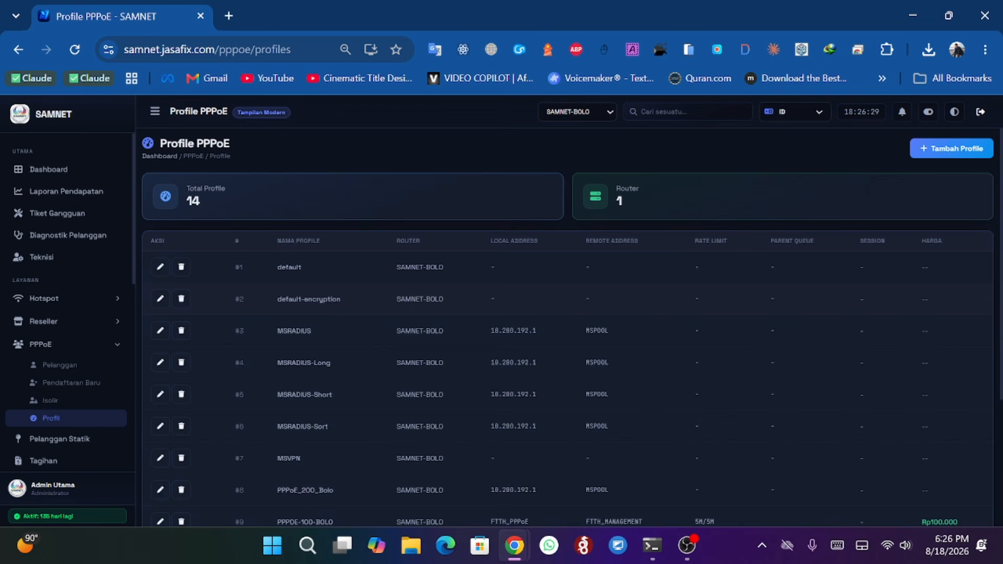
pyautogui.scroll(-3, 332, 303)
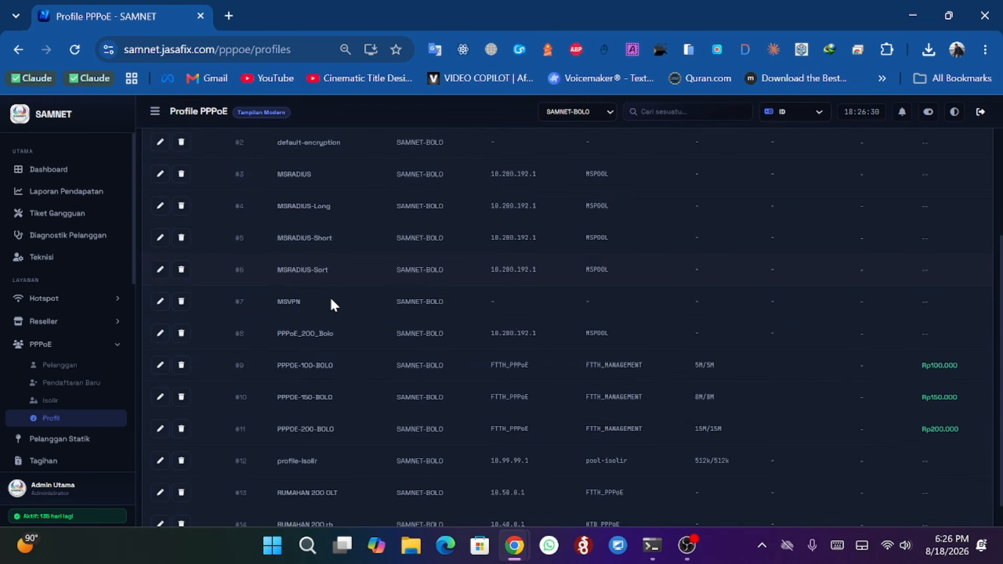
pyautogui.click(160, 366)
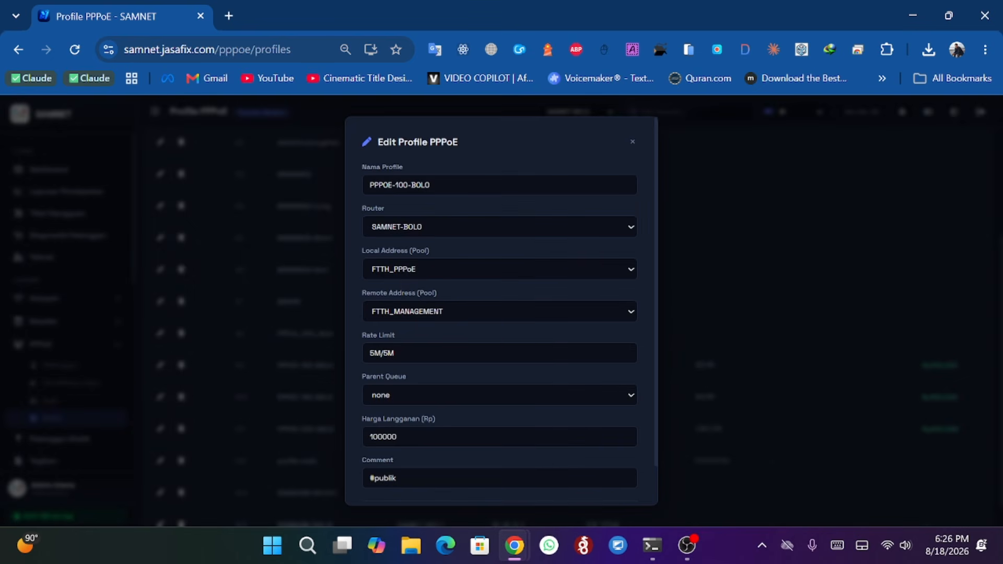
pyautogui.scroll(-1, 502, 310)
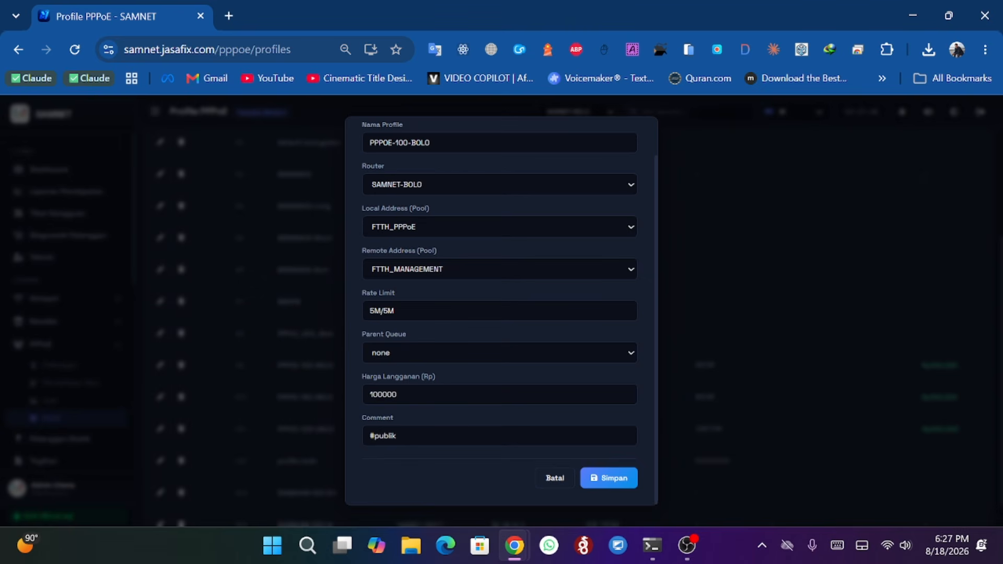
pyautogui.click(344, 435)
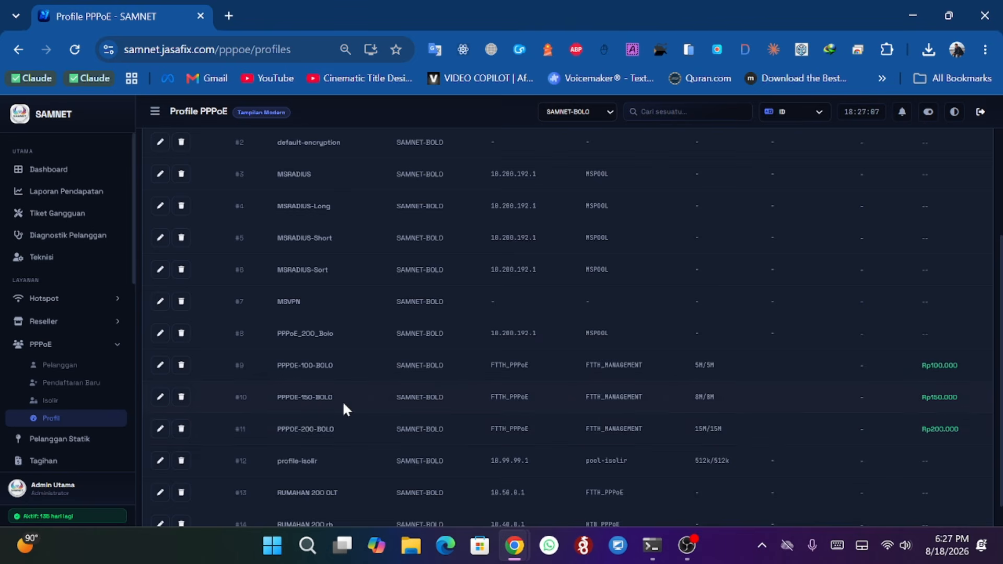
# - Open the PPPOE-150-BOLO profile's edit form and save it, then reopen it and cancel
pyautogui.click(160, 397)
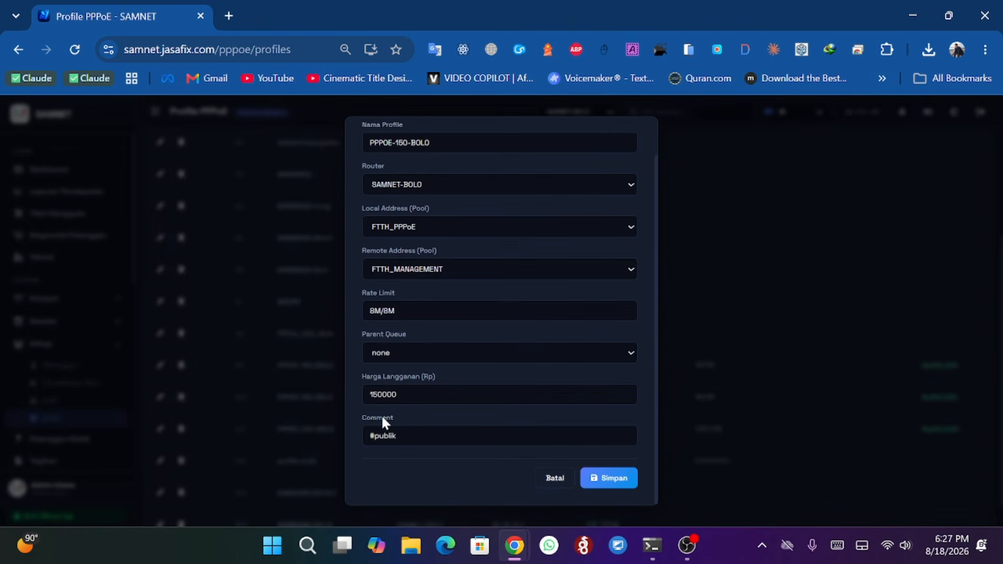
pyautogui.click(604, 477)
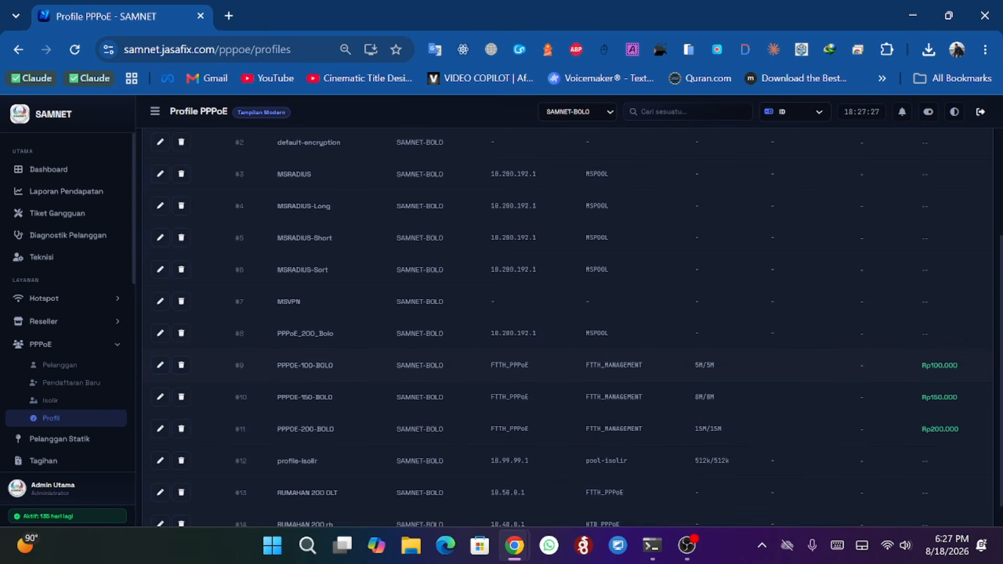
pyautogui.scroll(-1, 567, 327)
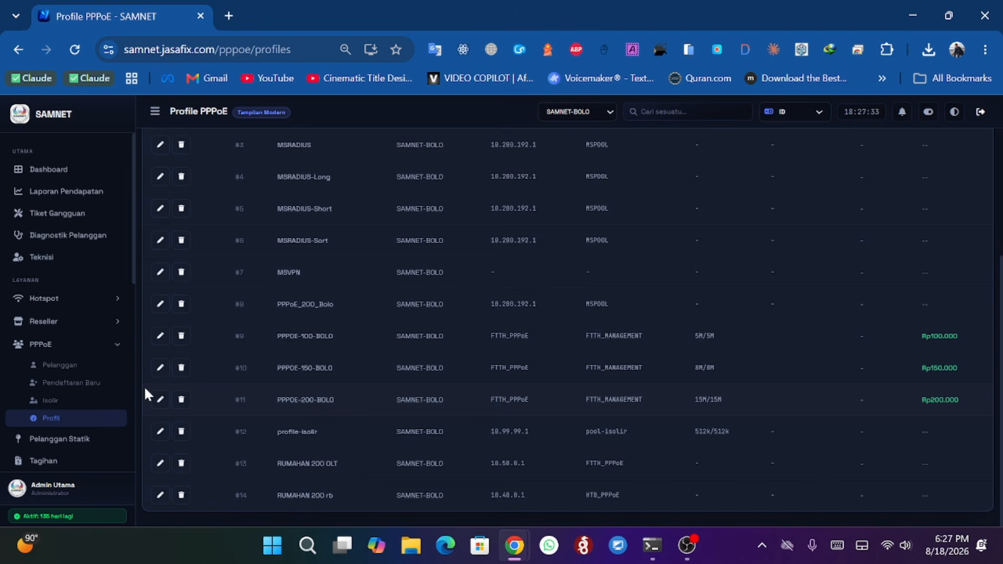
pyautogui.click(160, 368)
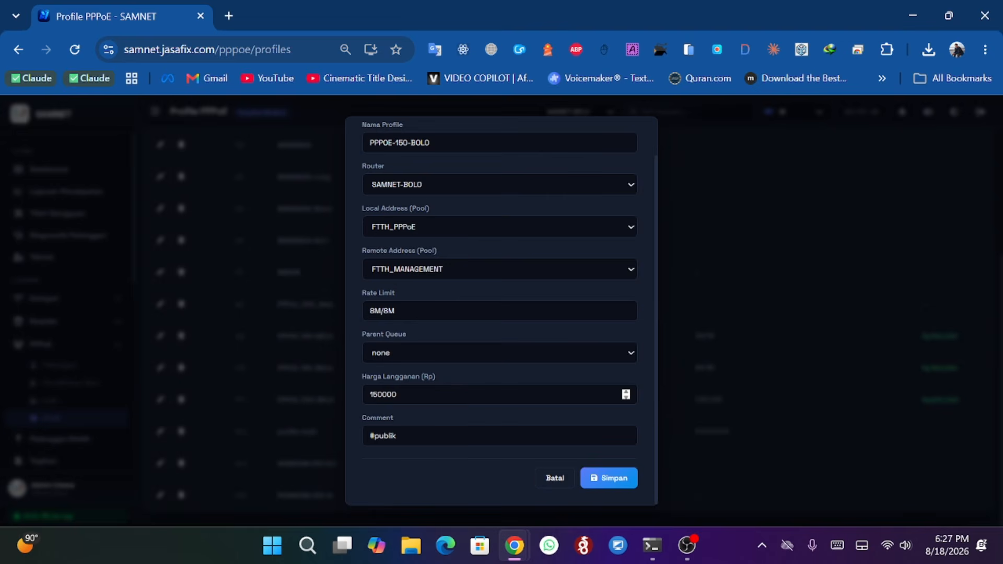
pyautogui.click(554, 478)
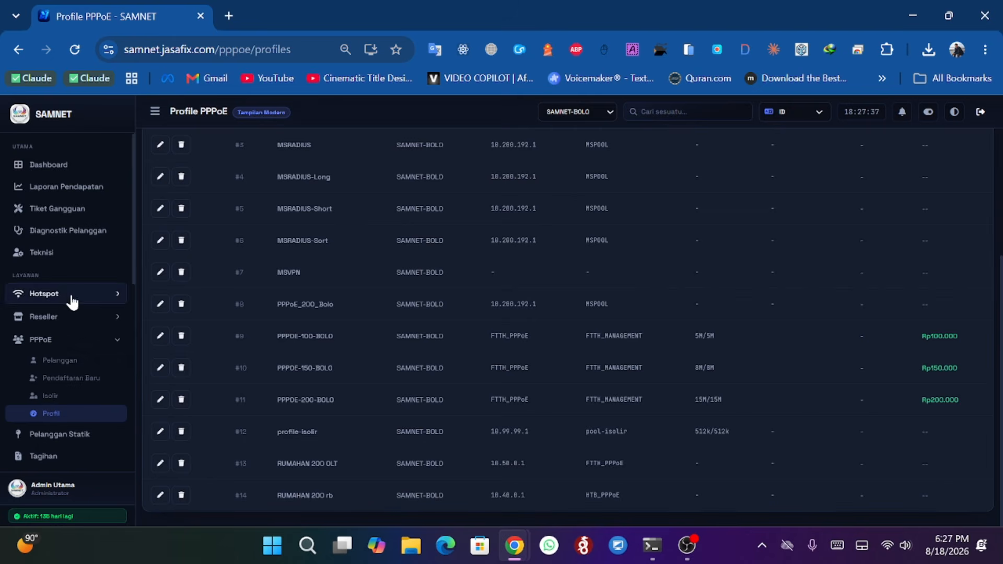
# - Collapse the PPPoE menu and open the Pelanggan Statik page
pyautogui.scroll(-3, 89, 306)
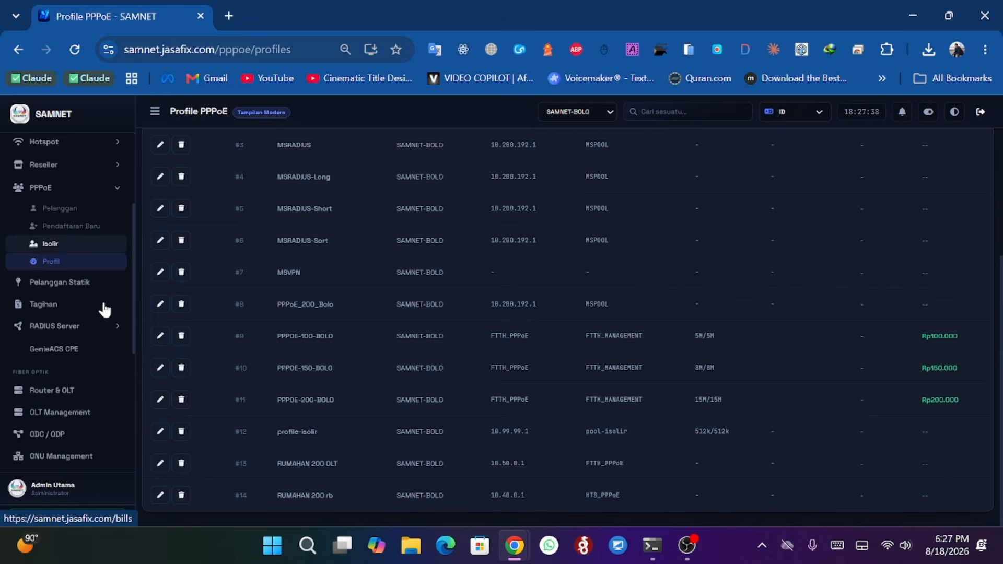
pyautogui.click(86, 194)
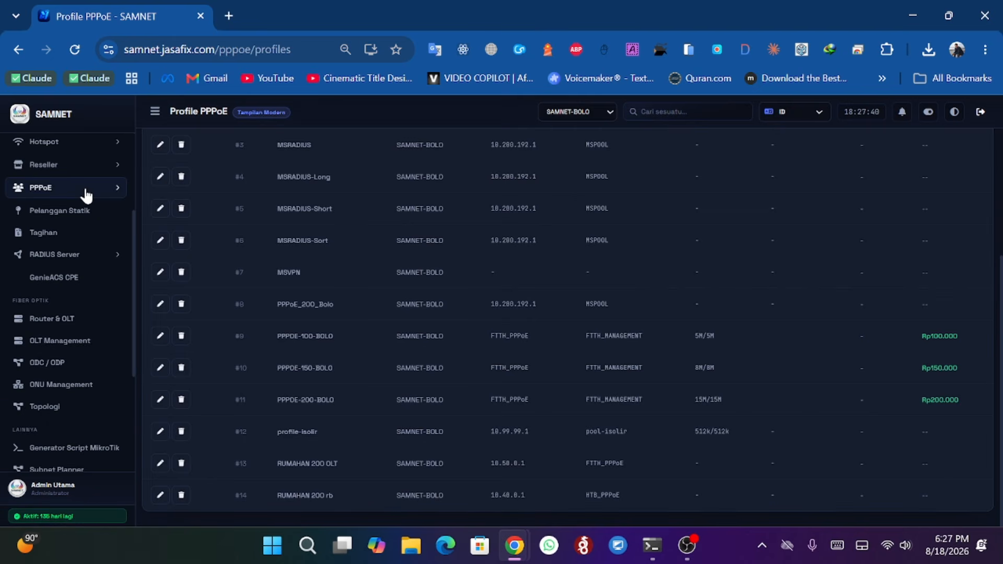
pyautogui.click(61, 211)
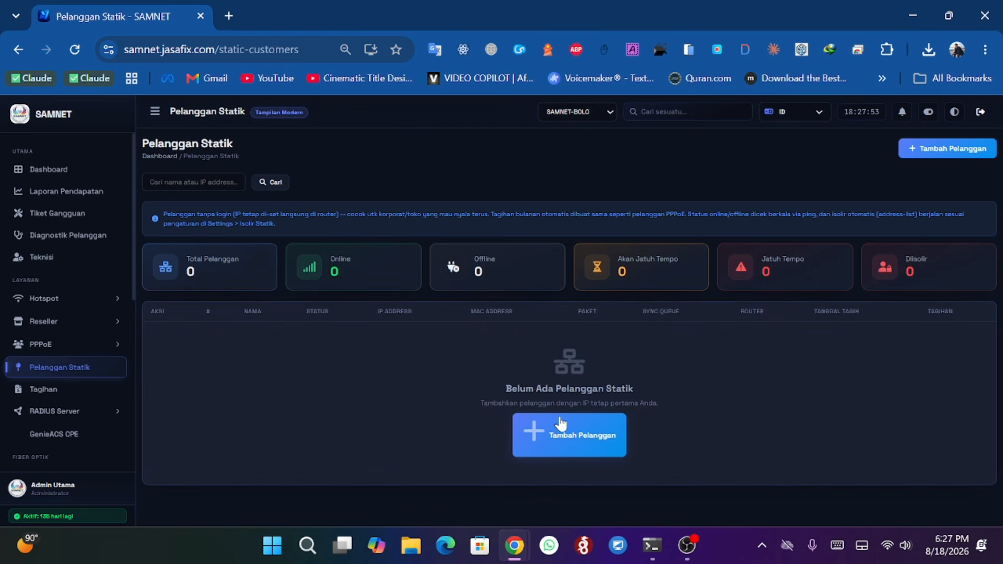
# - Open the Tambah Pelanggan Statik form, browse its IP, MAC, Paket and phone fields, and close it
pyautogui.click(921, 149)
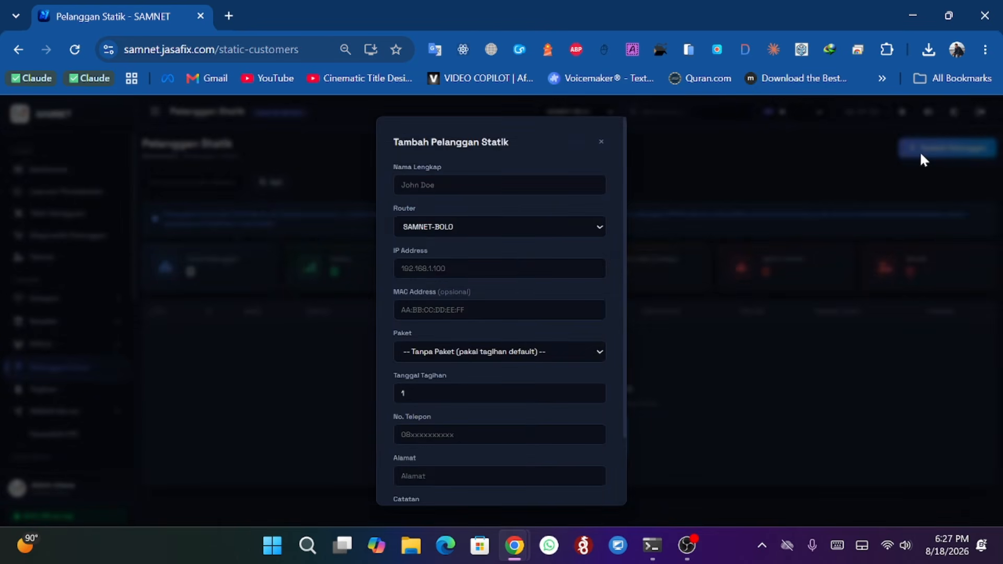
pyautogui.click(471, 268)
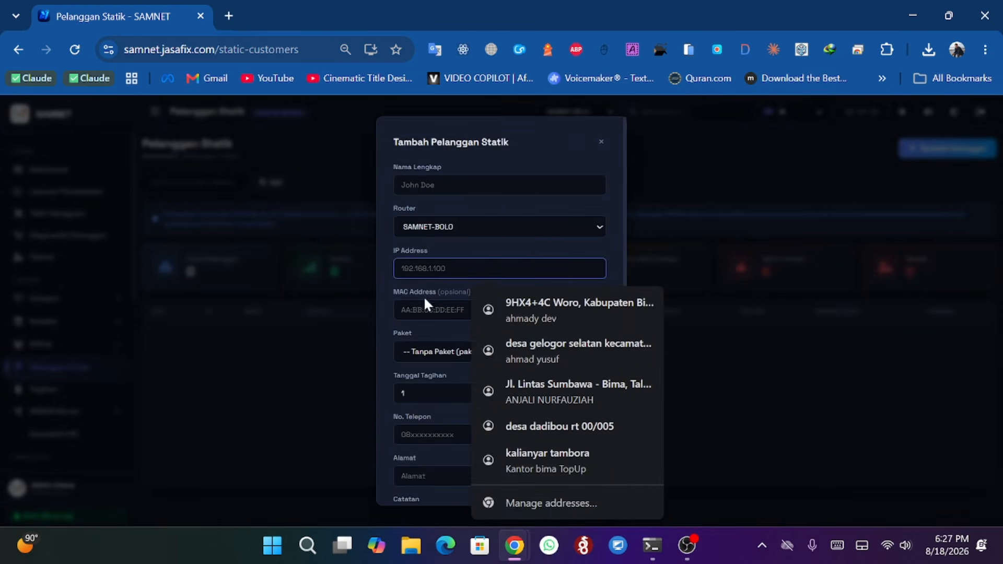
pyautogui.click(426, 310)
pyautogui.click(438, 351)
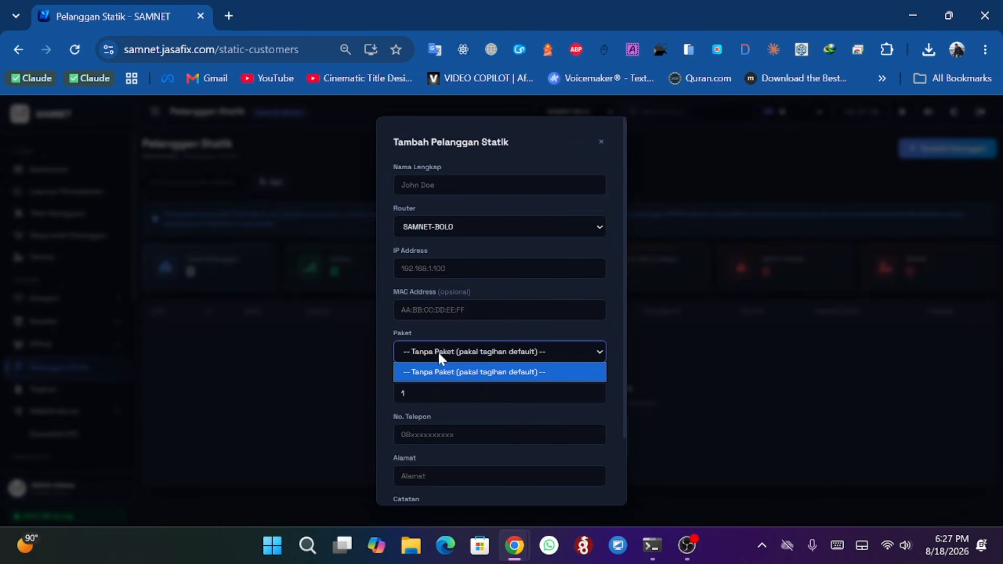
pyautogui.click(488, 351)
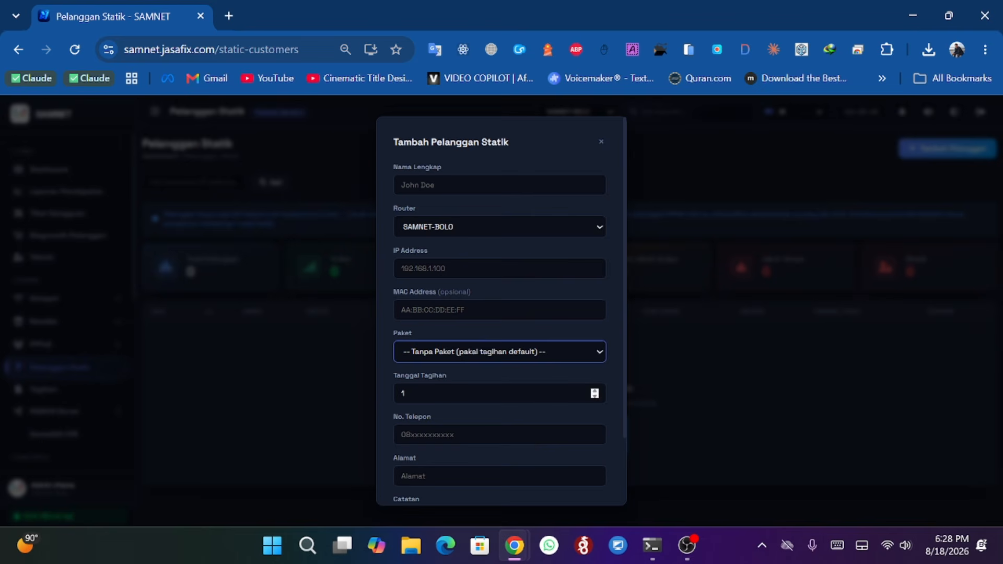
pyautogui.click(470, 434)
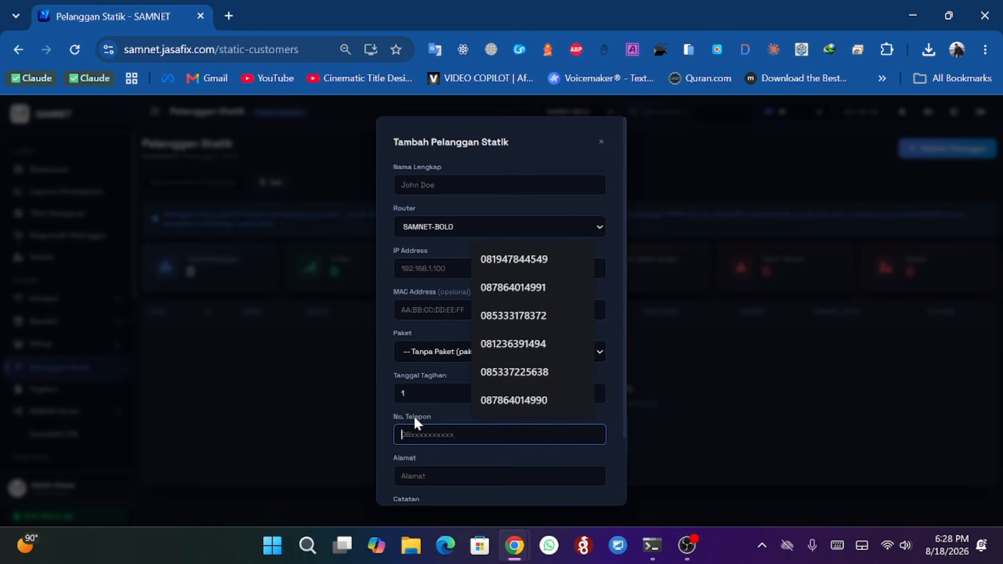
pyautogui.scroll(-2, 412, 415)
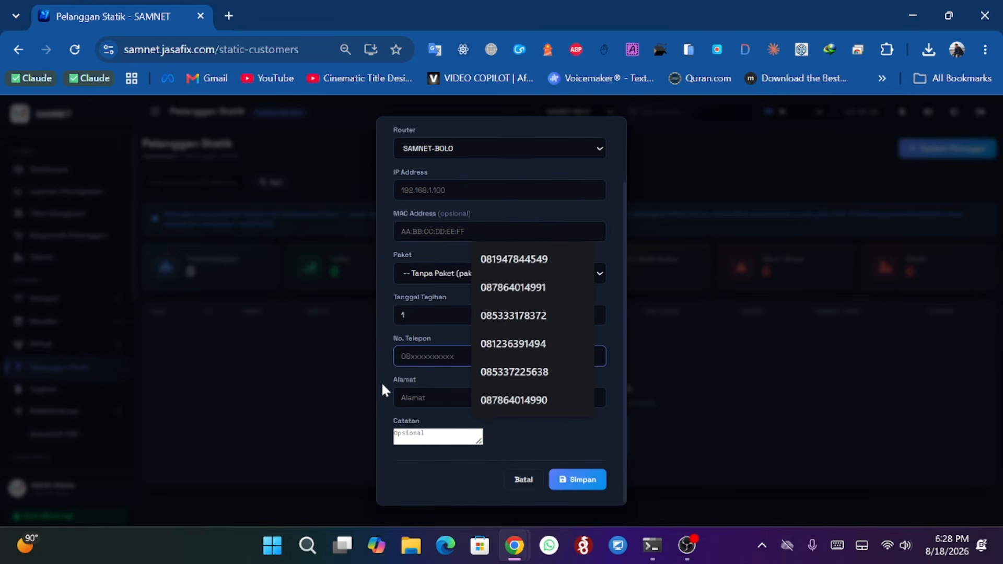
pyautogui.scroll(2, 384, 369)
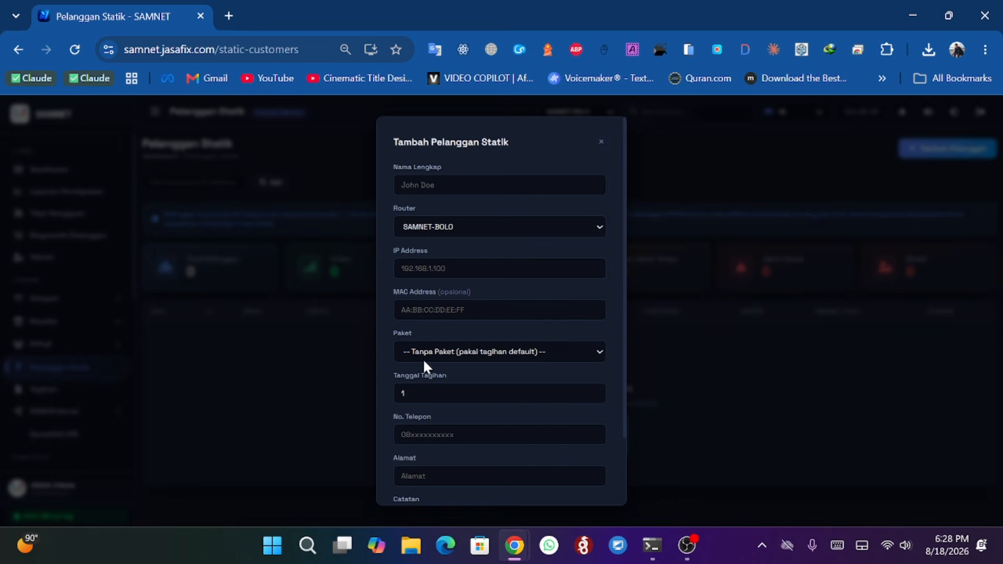
pyautogui.click(603, 144)
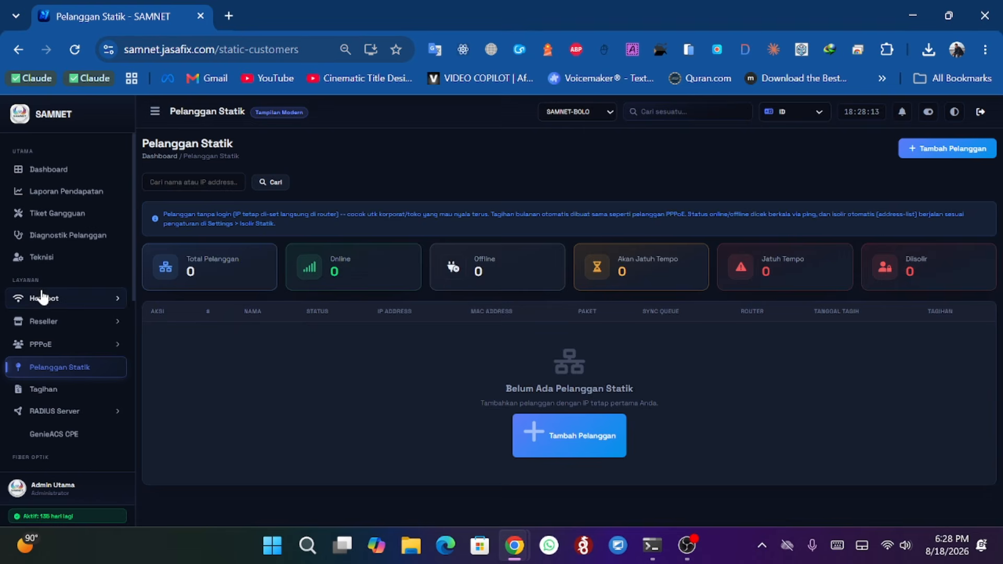
# - Open the Tagihan page, scroll the bill list, and browse the status, type and month filters
pyautogui.scroll(-2, 47, 297)
pyautogui.click(53, 312)
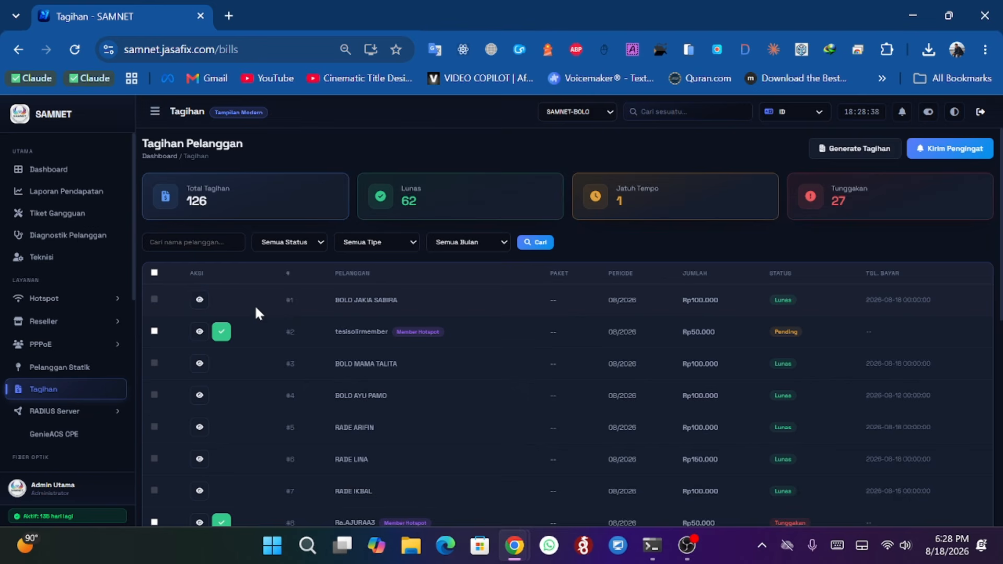
pyautogui.scroll(-3, 255, 305)
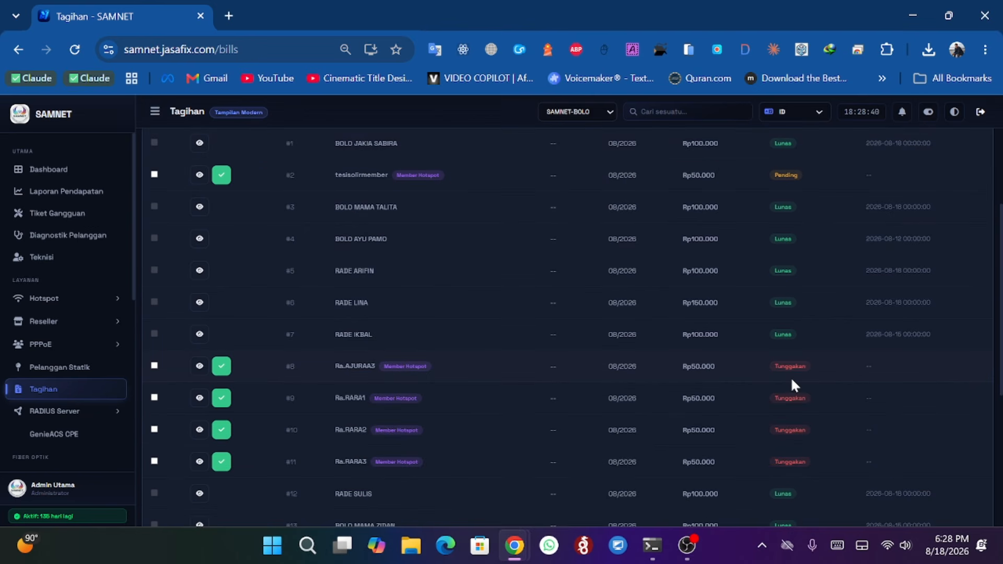
pyautogui.scroll(3, 808, 371)
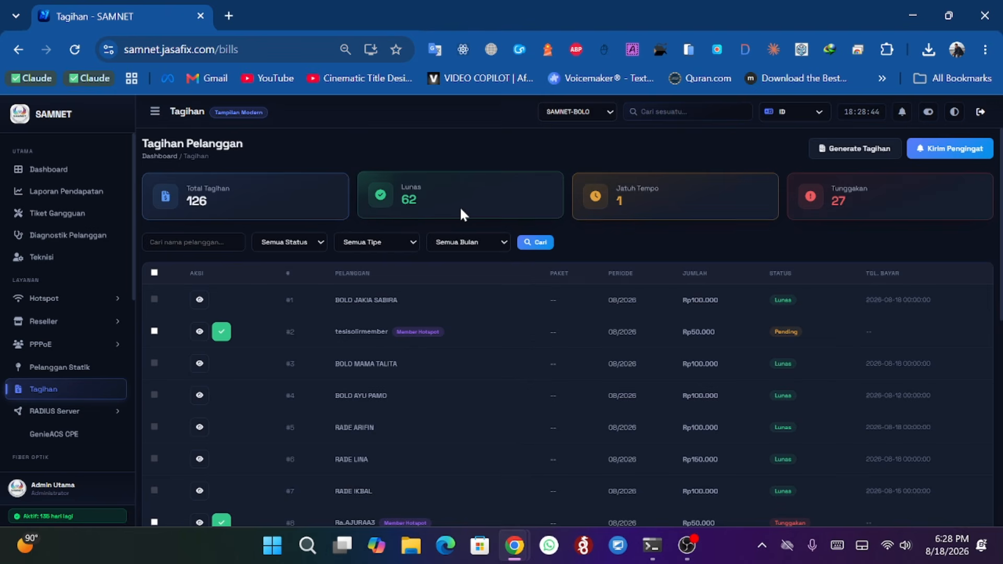
pyautogui.click(303, 242)
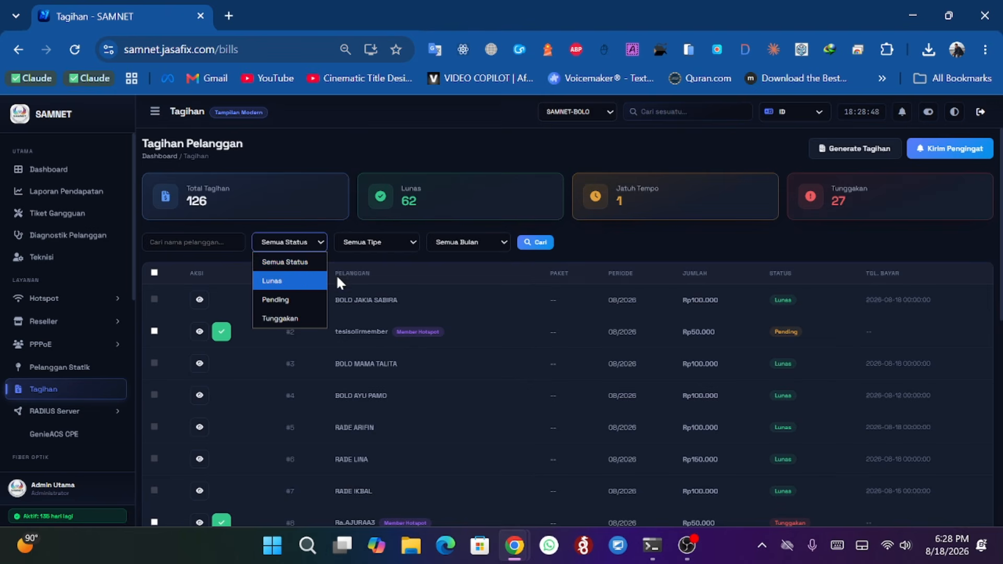
pyautogui.click(388, 246)
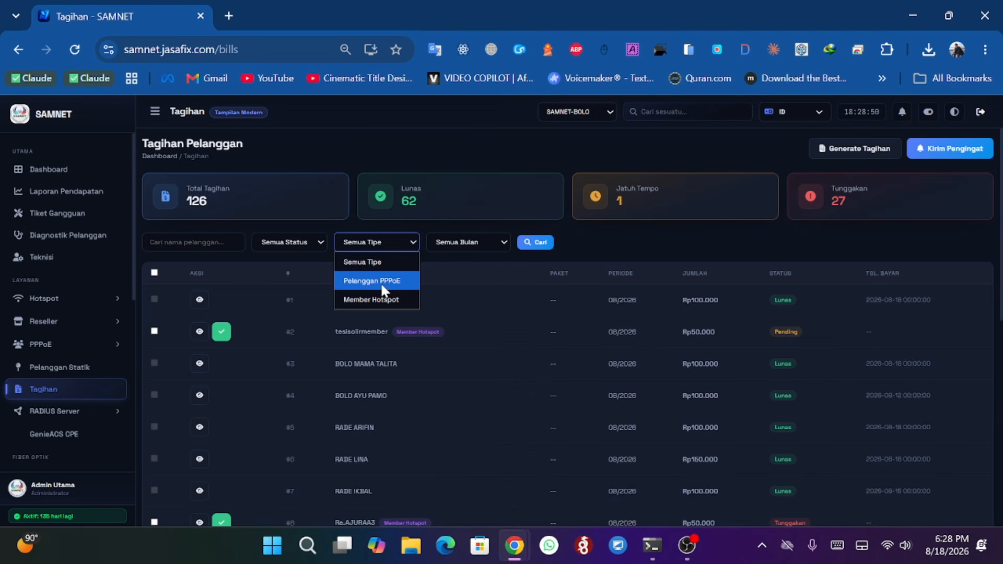
pyautogui.click(458, 244)
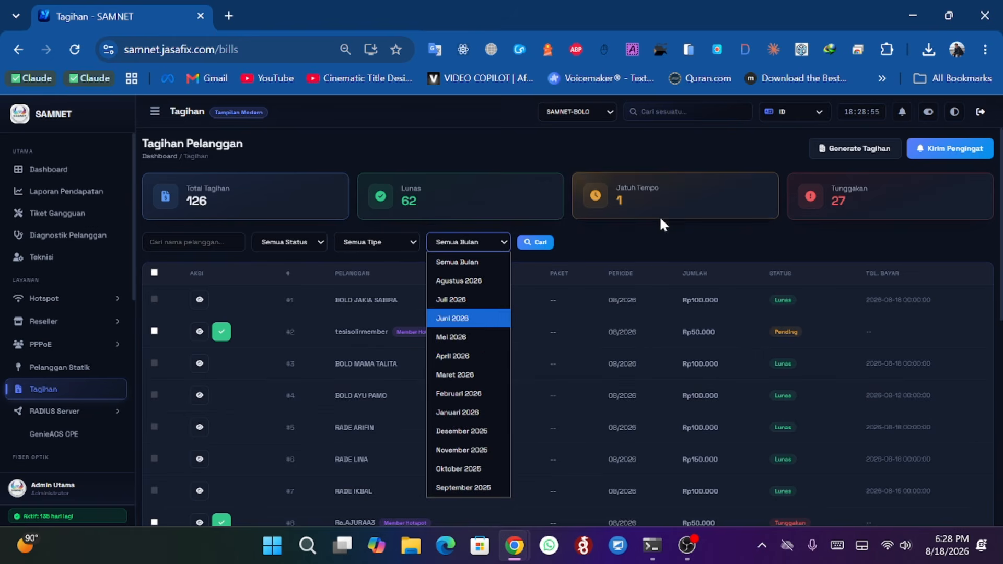
pyautogui.click(646, 238)
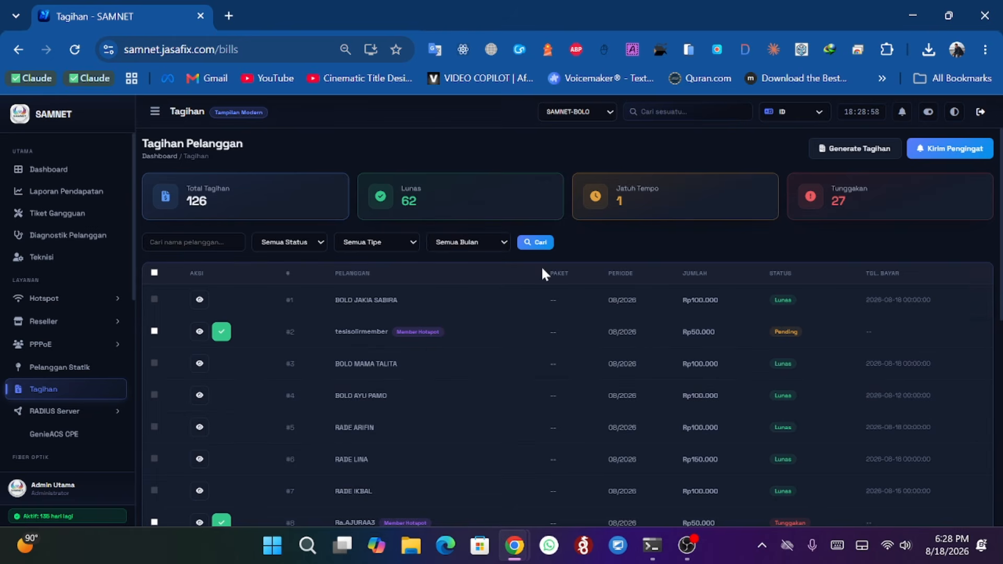
# - Open the Setup RADIUS page under RADIUS Server
pyautogui.scroll(-3, 71, 313)
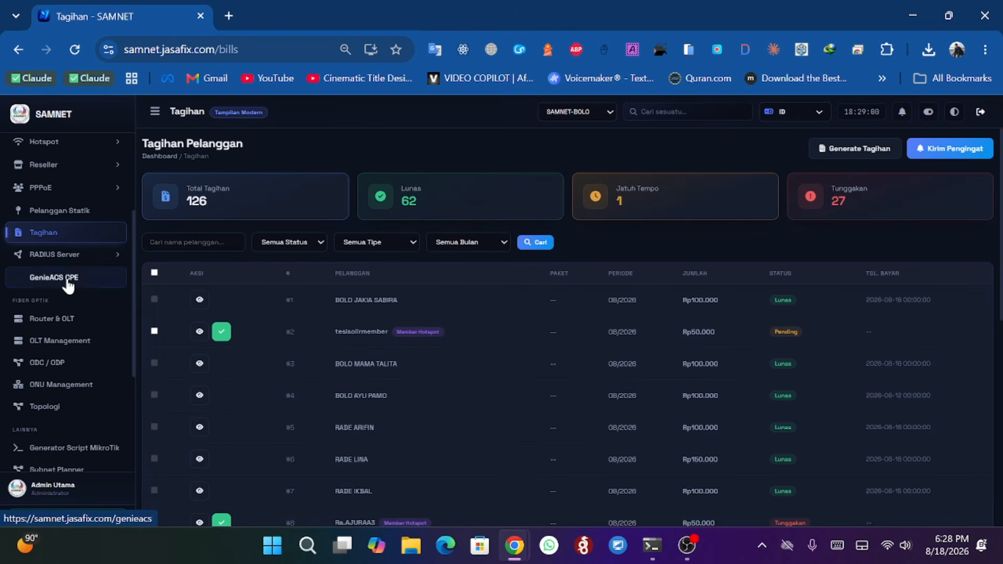
pyautogui.click(67, 256)
pyautogui.click(64, 275)
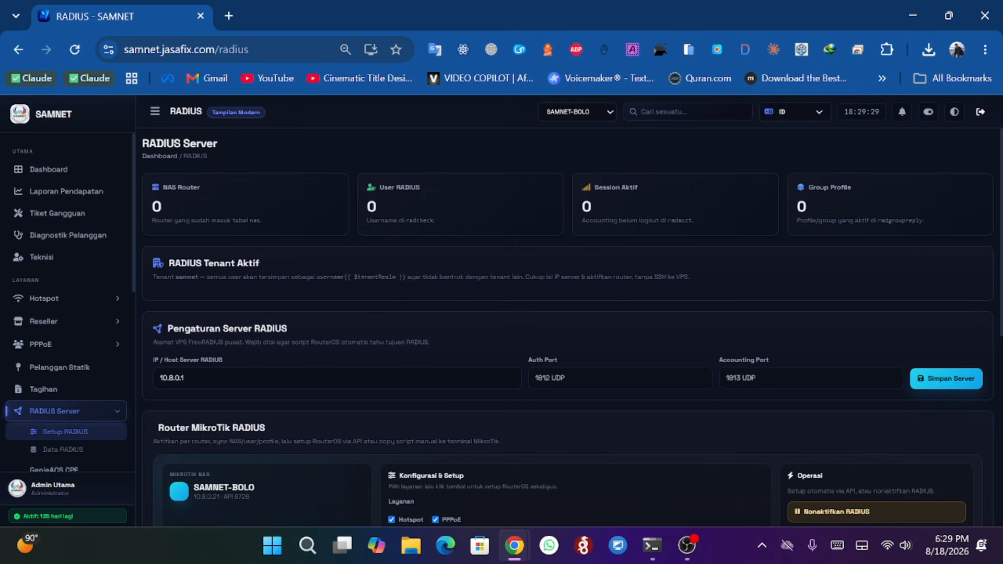
# - Select the text in the IP / Host Server RADIUS field
pyautogui.moveTo(187, 378); pyautogui.dragTo(159, 378)
pyautogui.click(183, 377)
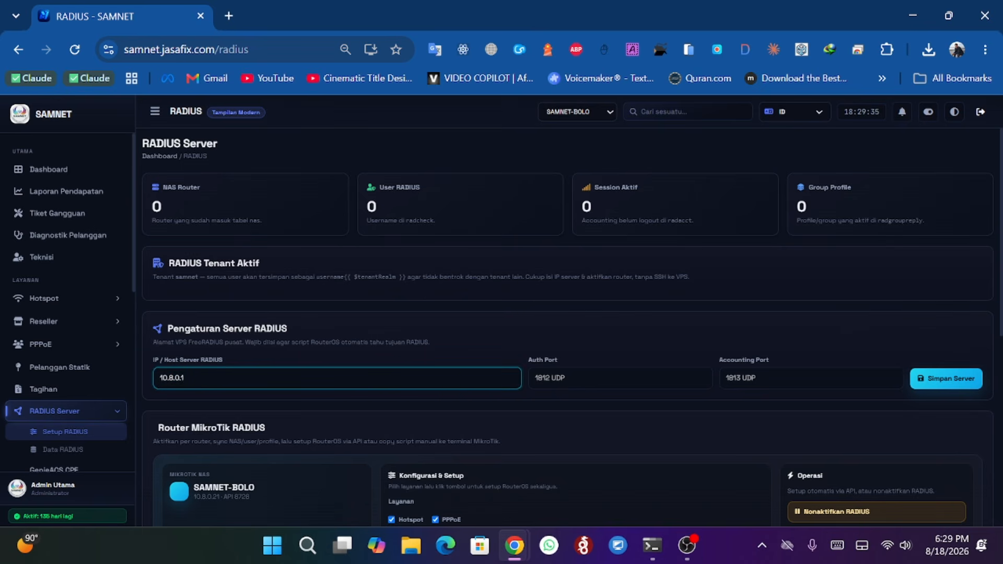
pyautogui.hotkey('ctrl', 'a')
pyautogui.click(184, 378)
# - Scroll to the Router MikroTik RADIUS section and collapse the Fallback Manual panel
pyautogui.scroll(-3, 224, 381)
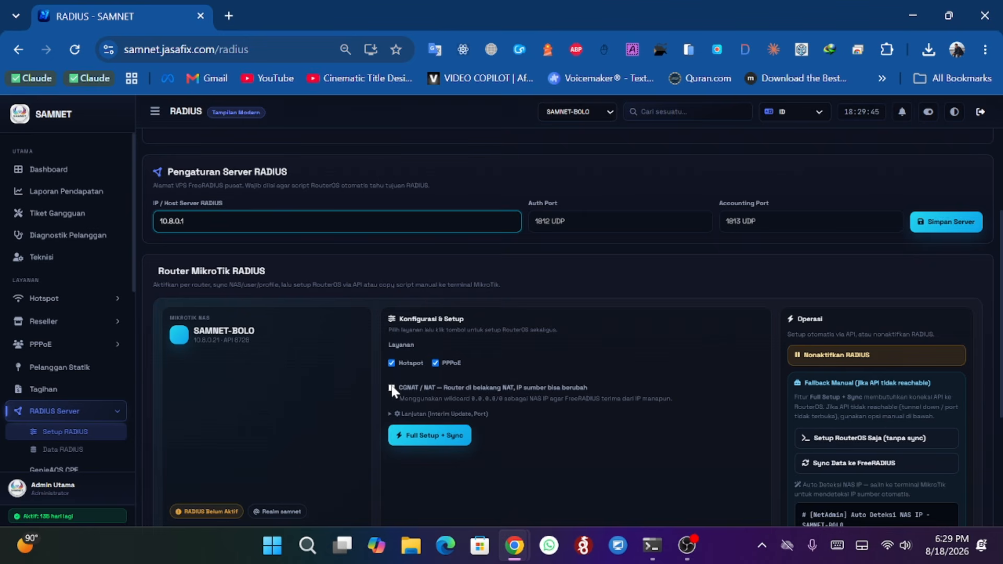
pyautogui.scroll(-1, 717, 428)
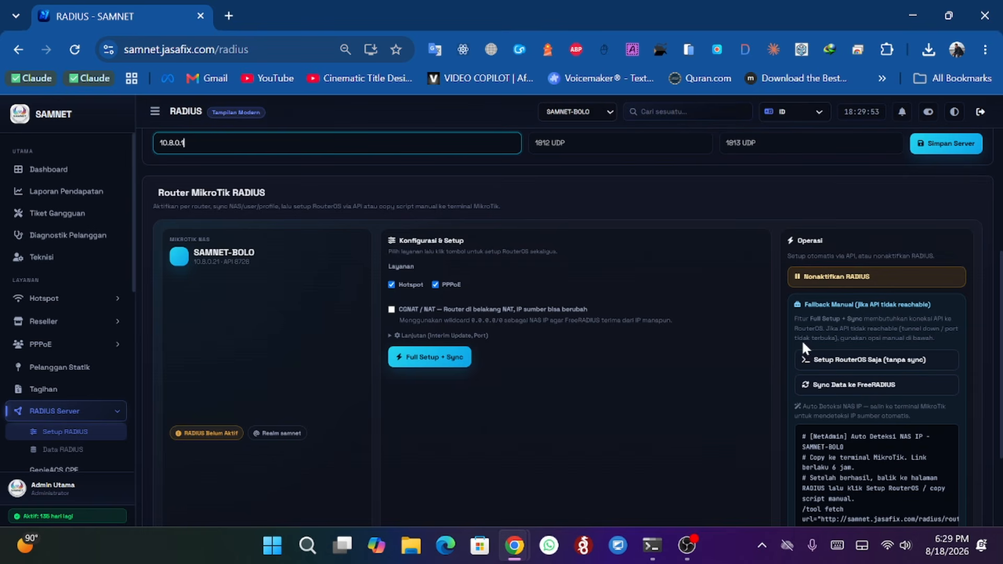
pyautogui.click(935, 312)
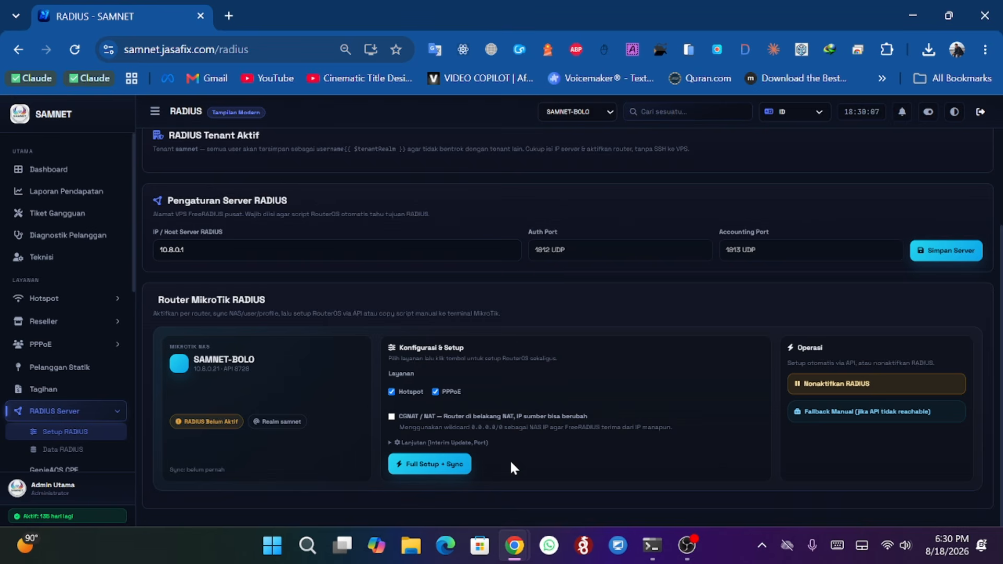
# - Open the Data RADIUS page under RADIUS Server
pyautogui.scroll(-3, 83, 298)
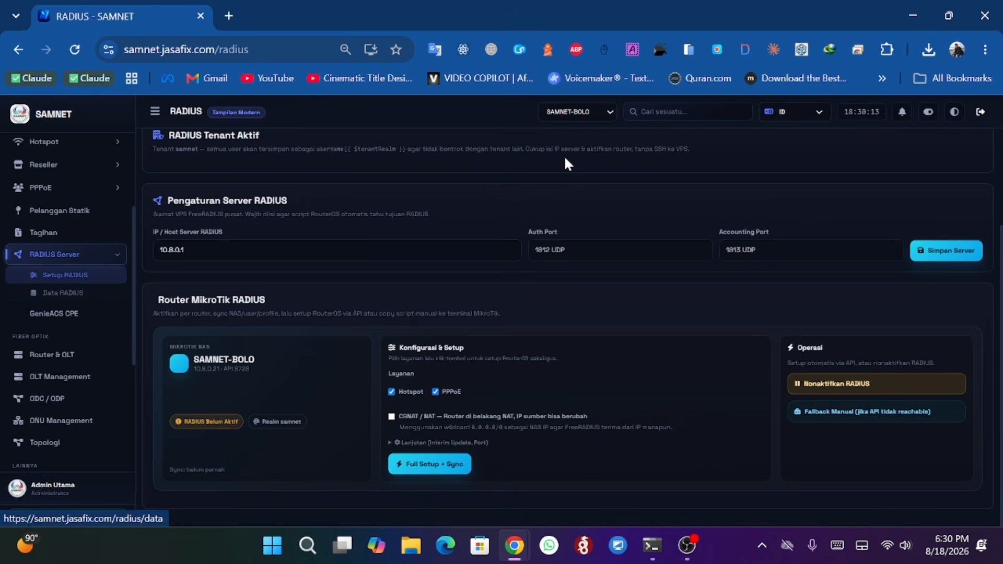
pyautogui.click(573, 114)
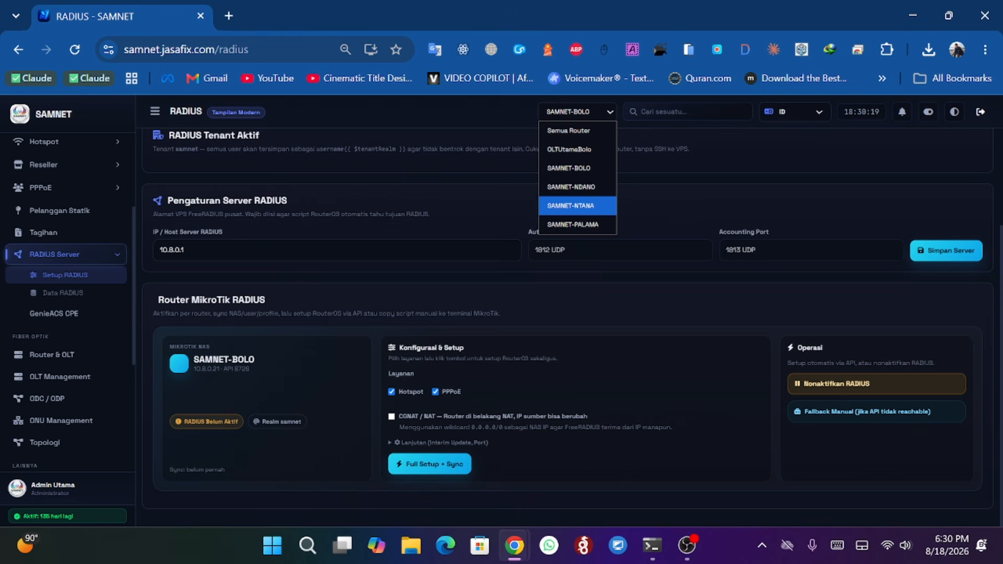
pyautogui.click(83, 299)
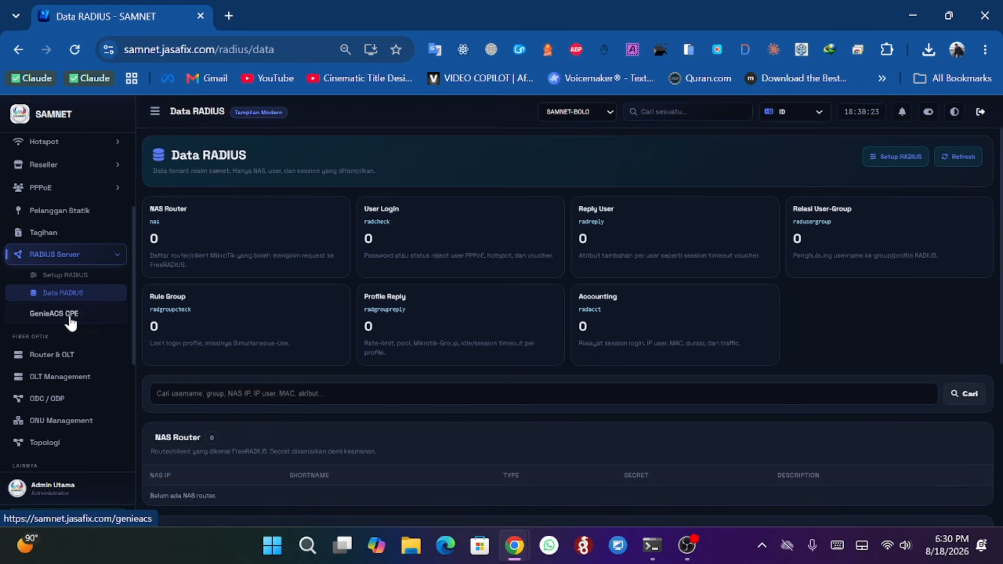
# - Open GenieACS CPE and open the detail page of the first device, ZTEGD320D3D2
pyautogui.click(69, 317)
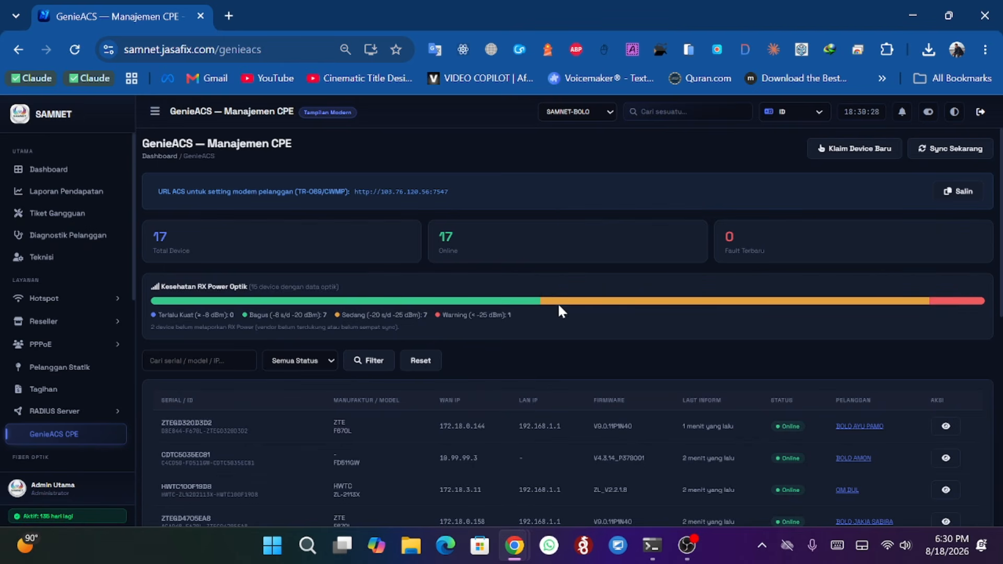
pyautogui.scroll(-3, 563, 308)
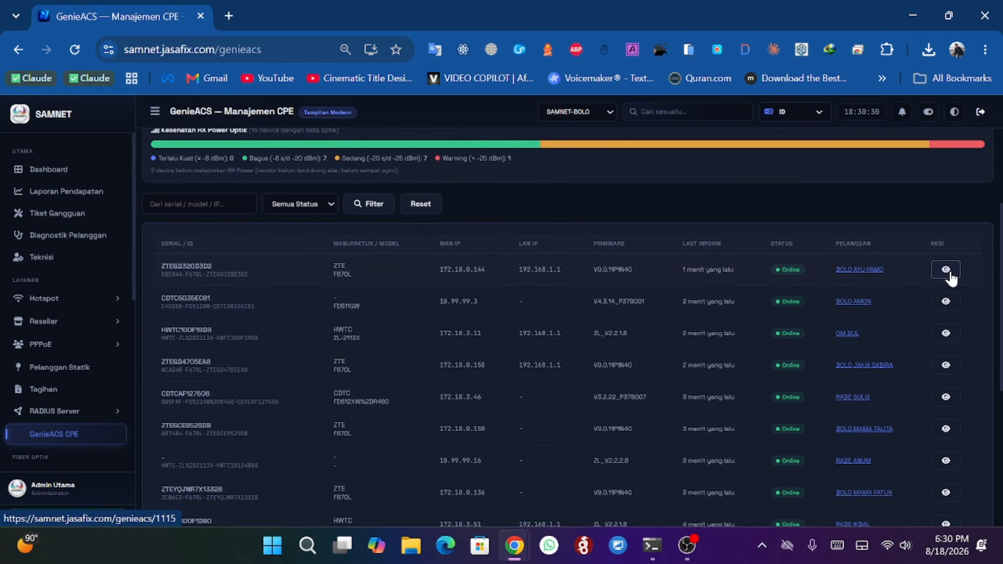
pyautogui.click(945, 270)
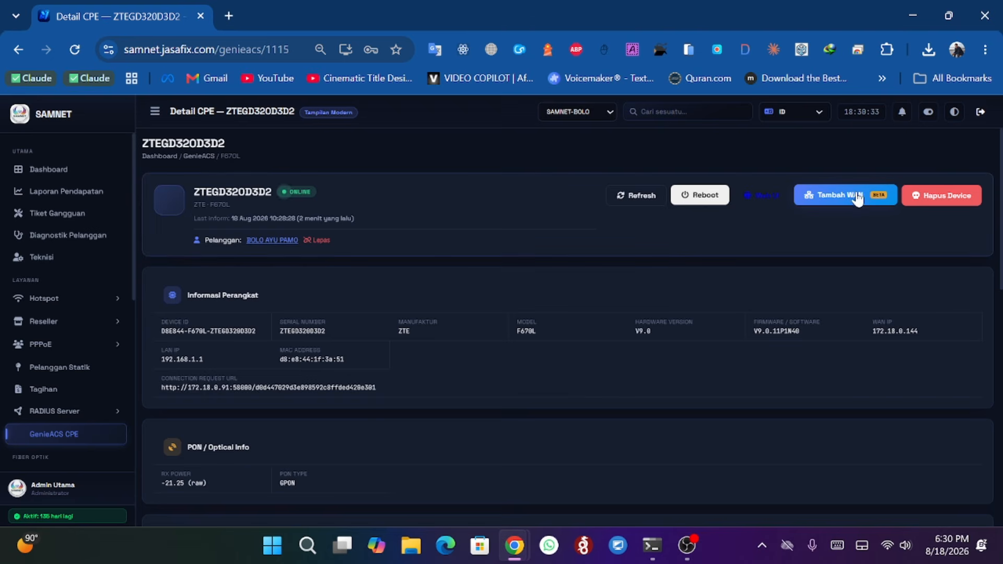
# - Scroll to the device's WiFi settings and reveal the WiFi password, then return to the top
pyautogui.scroll(-5, 526, 218)
pyautogui.scroll(-4, 527, 226)
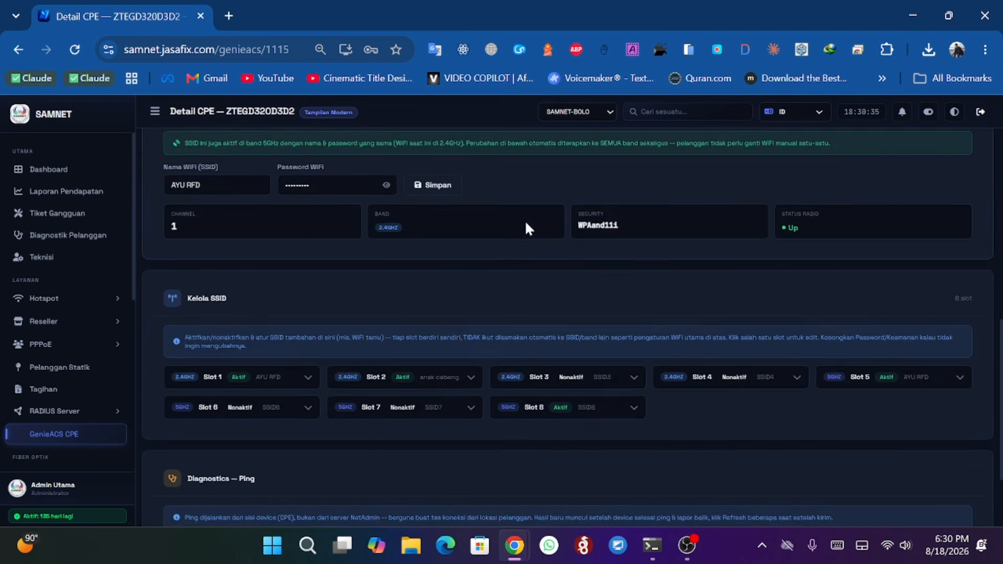
pyautogui.scroll(2, 305, 222)
pyautogui.click(387, 263)
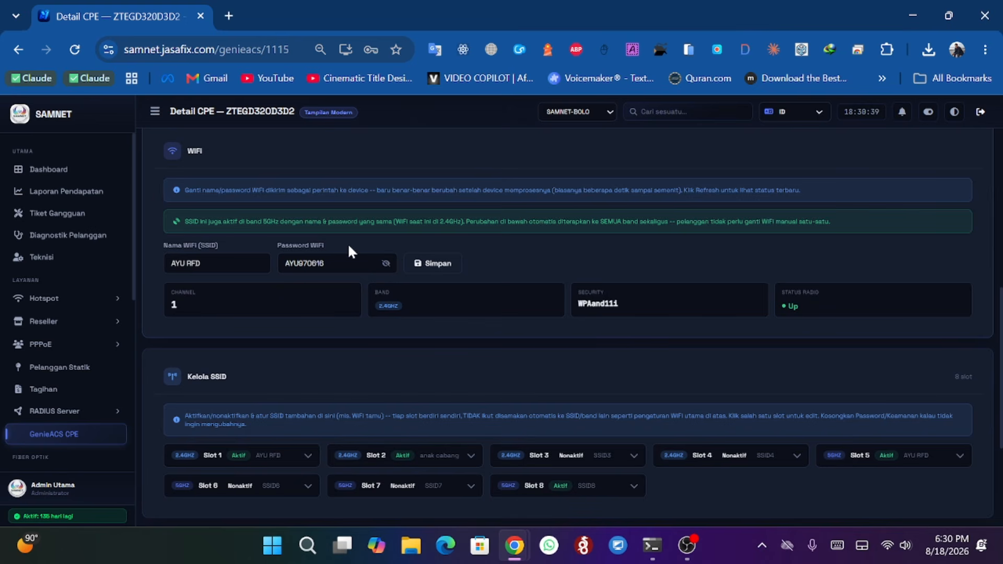
pyautogui.click(349, 260)
pyautogui.scroll(8, 474, 350)
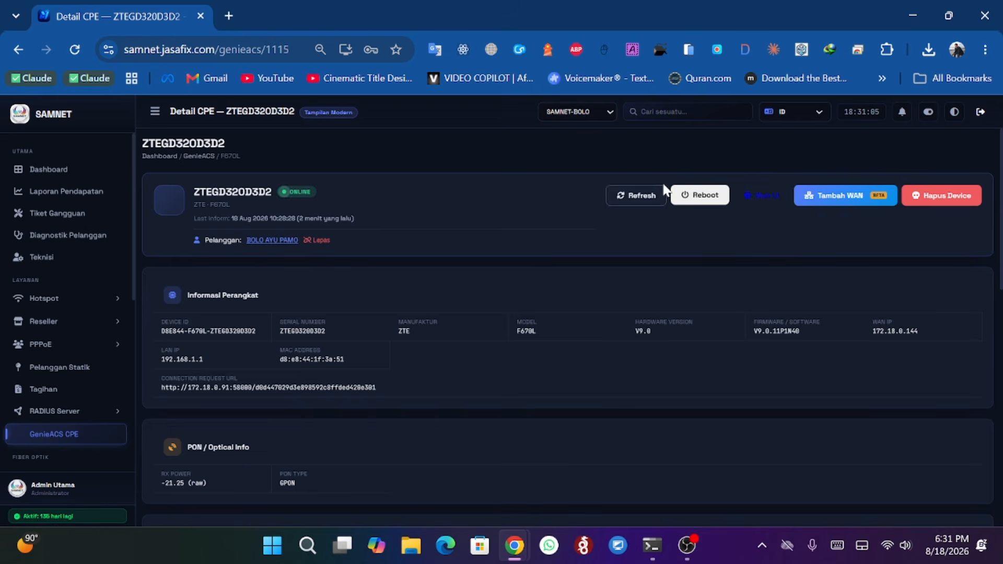
pyautogui.click(21, 53)
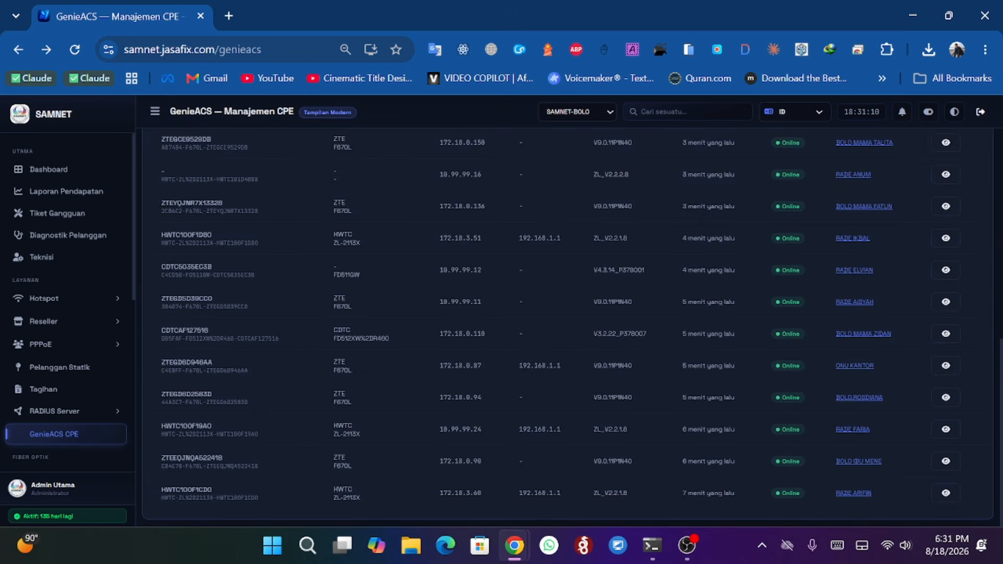
pyautogui.scroll(8, 358, 305)
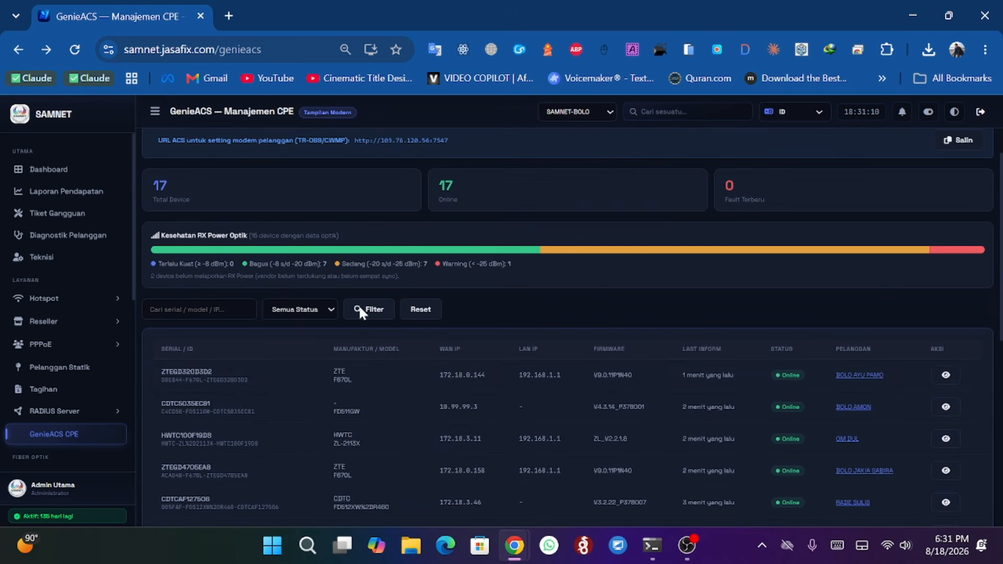
pyautogui.click(868, 376)
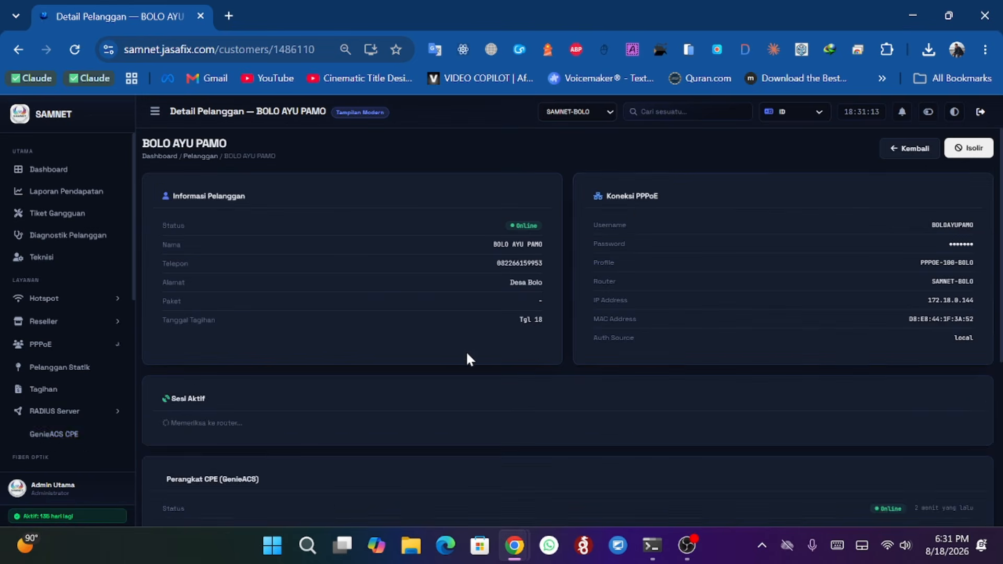
# - Examine the customer's PPPoE connection, active session and CPE device sections, then return to GenieACS CPE
pyautogui.moveTo(616, 197); pyautogui.dragTo(664, 191)
pyautogui.scroll(-3, 631, 252)
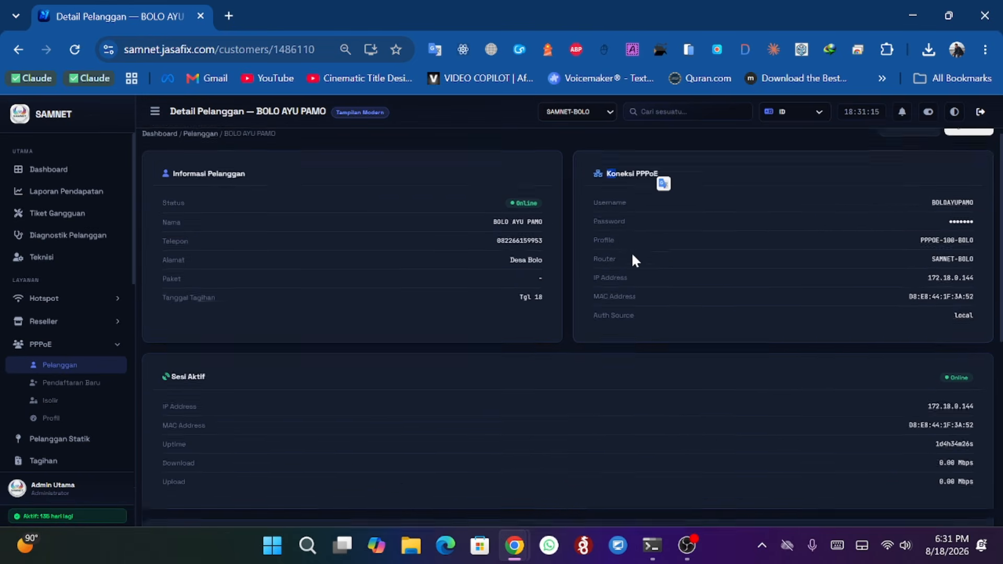
pyautogui.moveTo(173, 239); pyautogui.dragTo(224, 252)
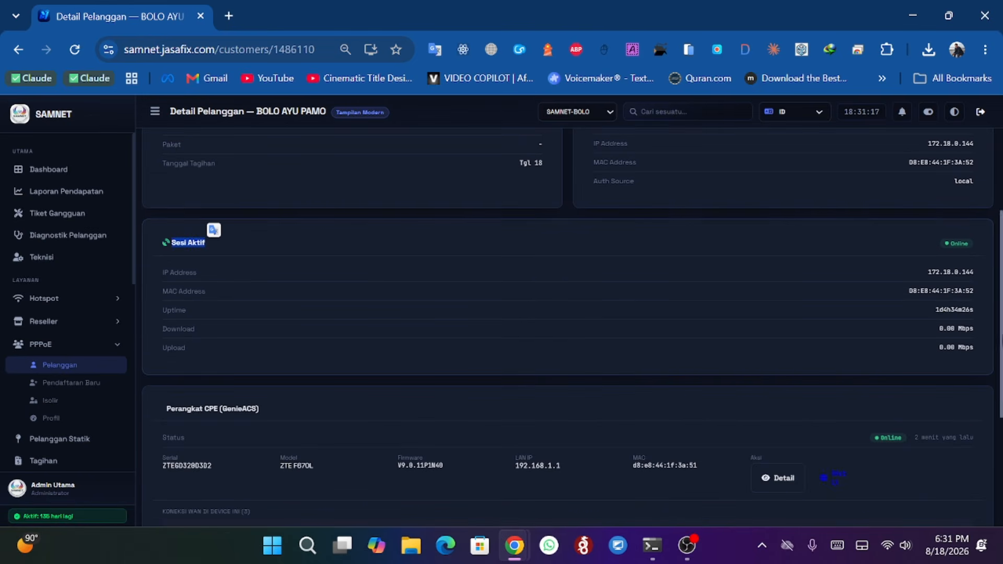
pyautogui.scroll(-4, 685, 365)
pyautogui.moveTo(163, 199); pyautogui.dragTo(259, 202)
pyautogui.click(158, 260)
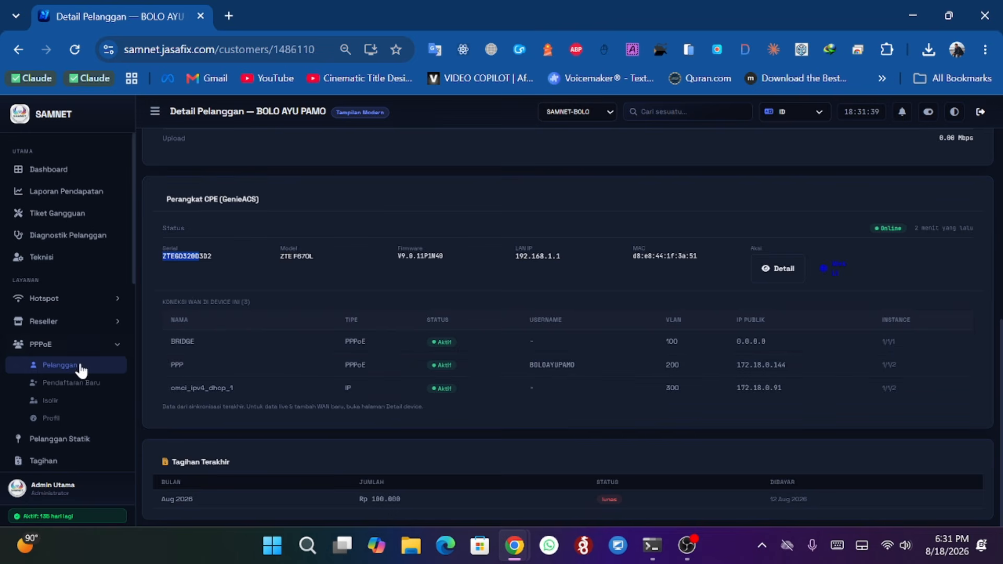
pyautogui.scroll(-5, 47, 246)
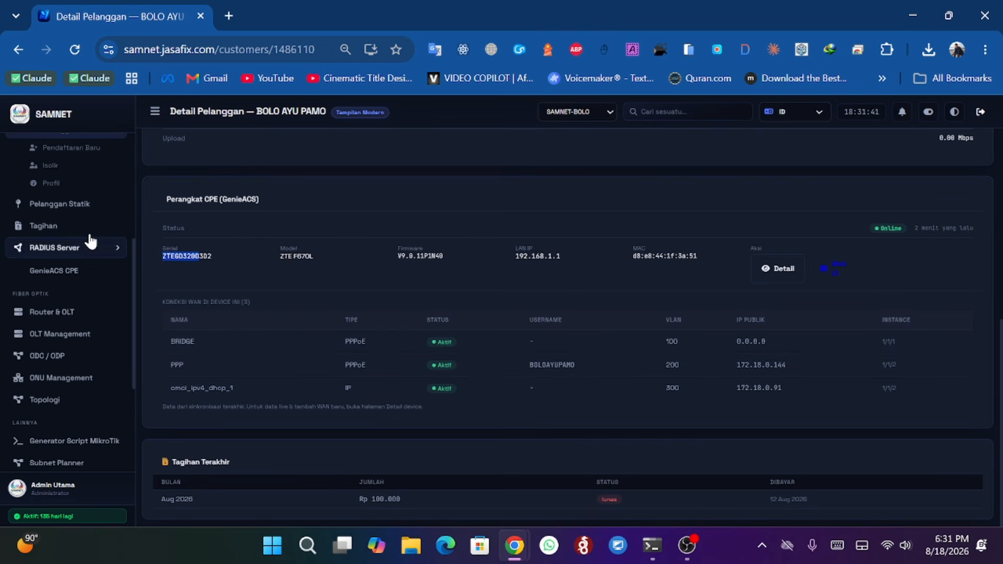
pyautogui.click(68, 270)
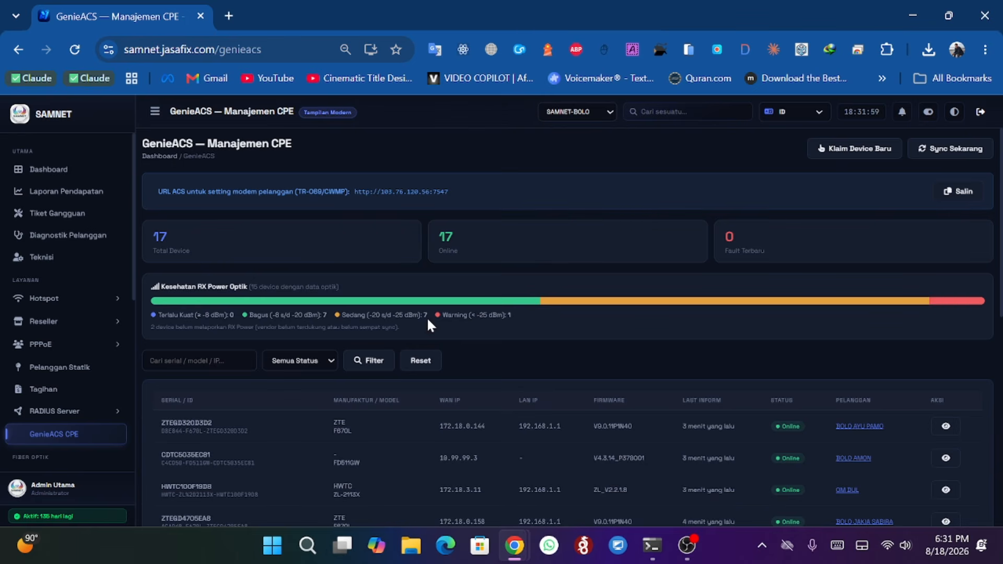
# - Open the Router & OLT page and run Sync ONU on the OLTUtamaBolo card
pyautogui.scroll(-5, 96, 286)
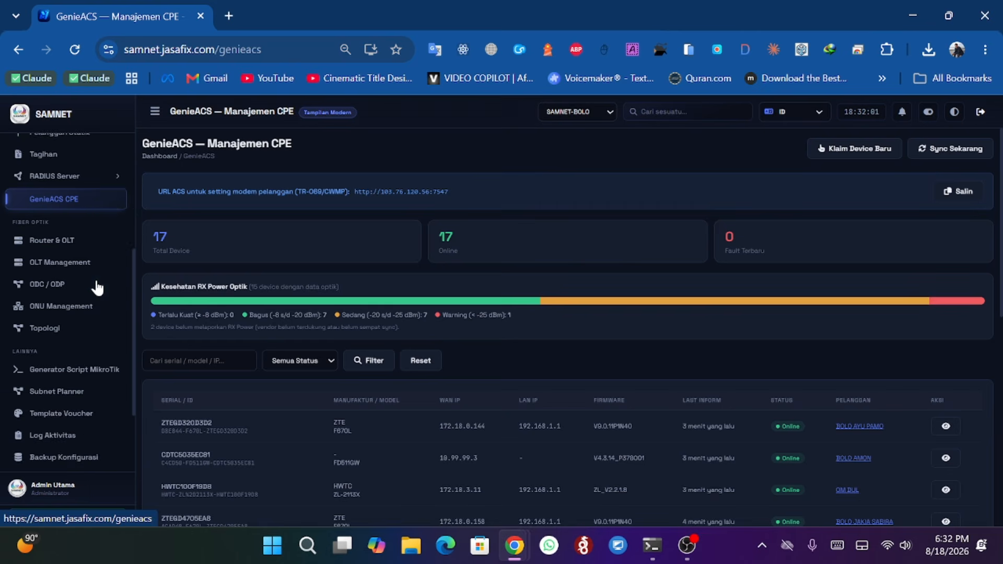
pyautogui.scroll(3, 98, 285)
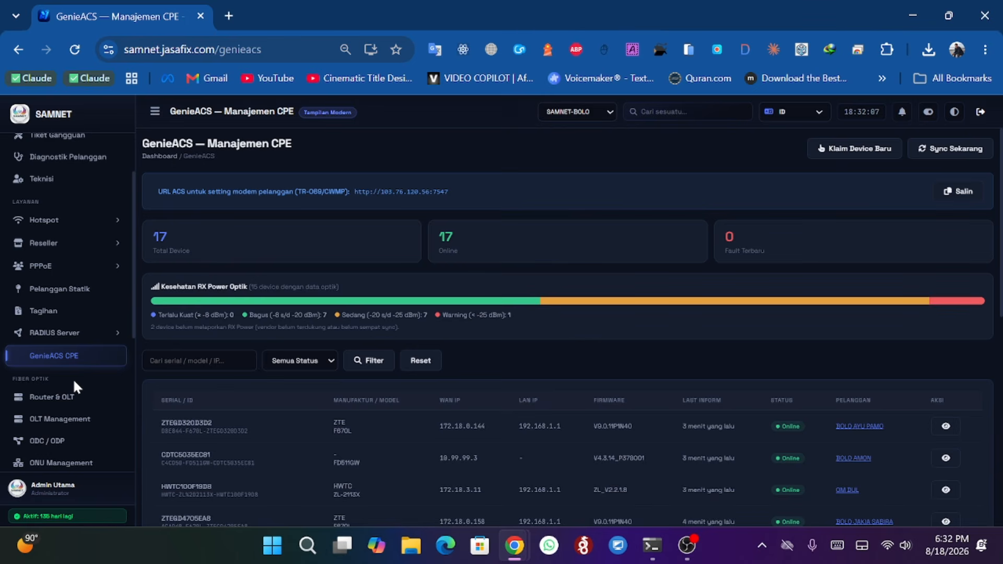
pyautogui.click(47, 401)
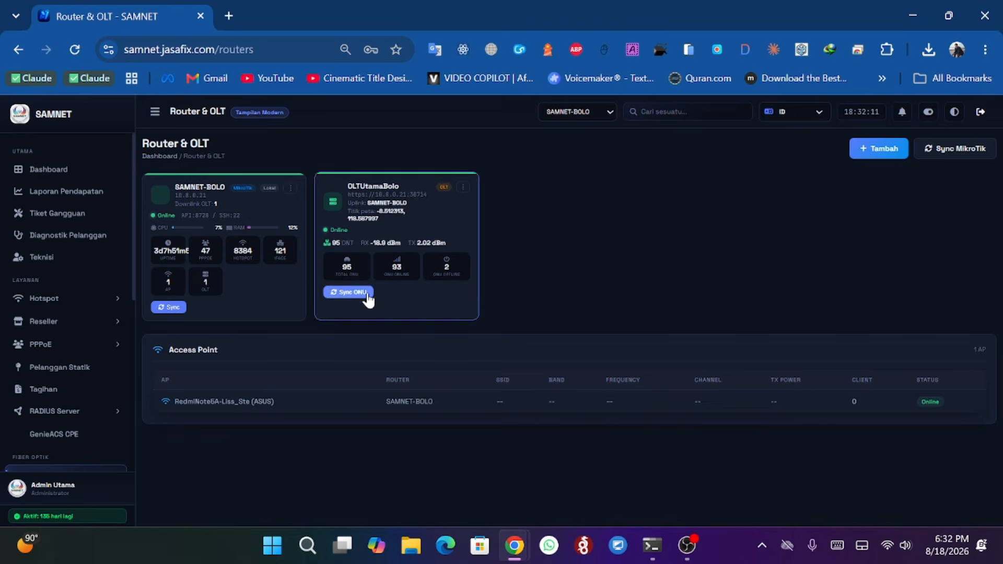
pyautogui.click(366, 292)
# - Switch the router filter to Semua Router and highlight each router card's name and IP
pyautogui.click(567, 110)
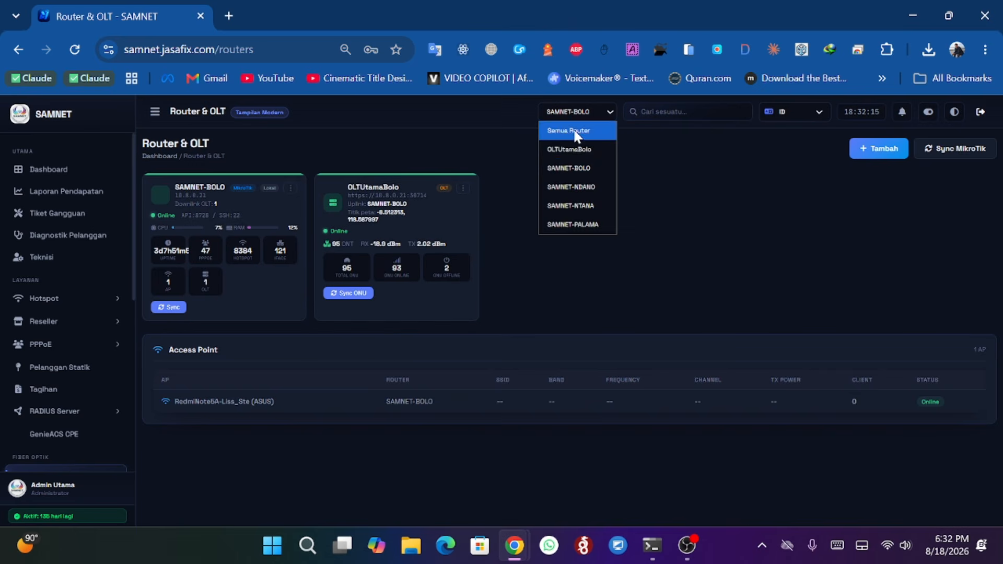
pyautogui.click(575, 132)
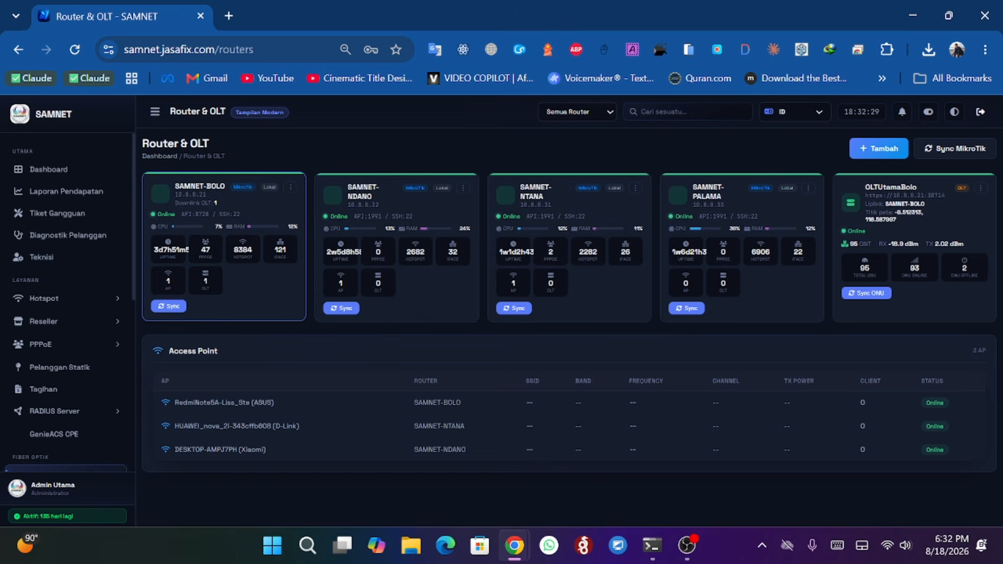
pyautogui.doubleClick(205, 194)
pyautogui.doubleClick(372, 203)
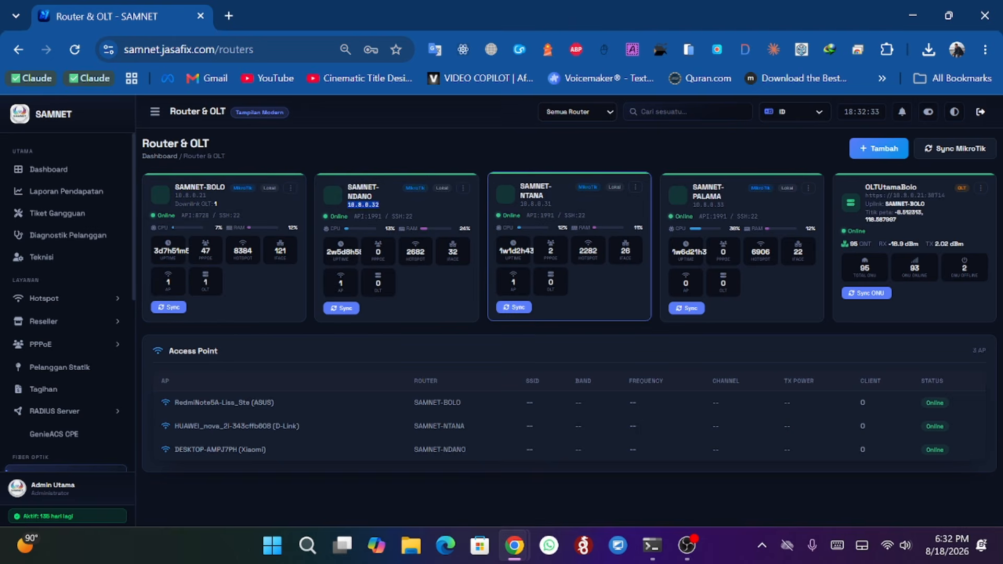
pyautogui.doubleClick(531, 204)
pyautogui.click(576, 202)
# - Open the add-device form and review its MikroTik Router fields, then close it
pyautogui.click(884, 148)
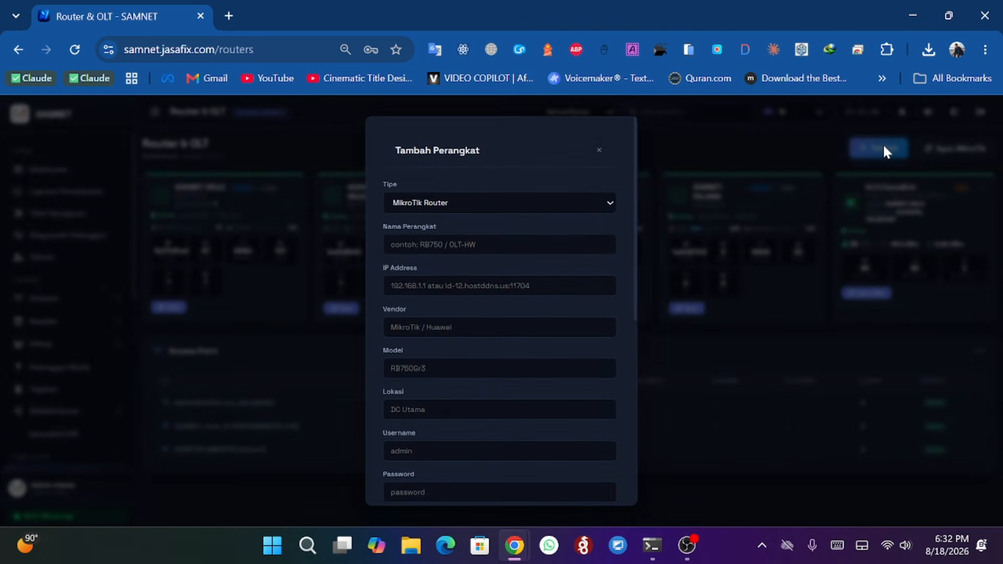
pyautogui.click(436, 285)
pyautogui.press('Tab')
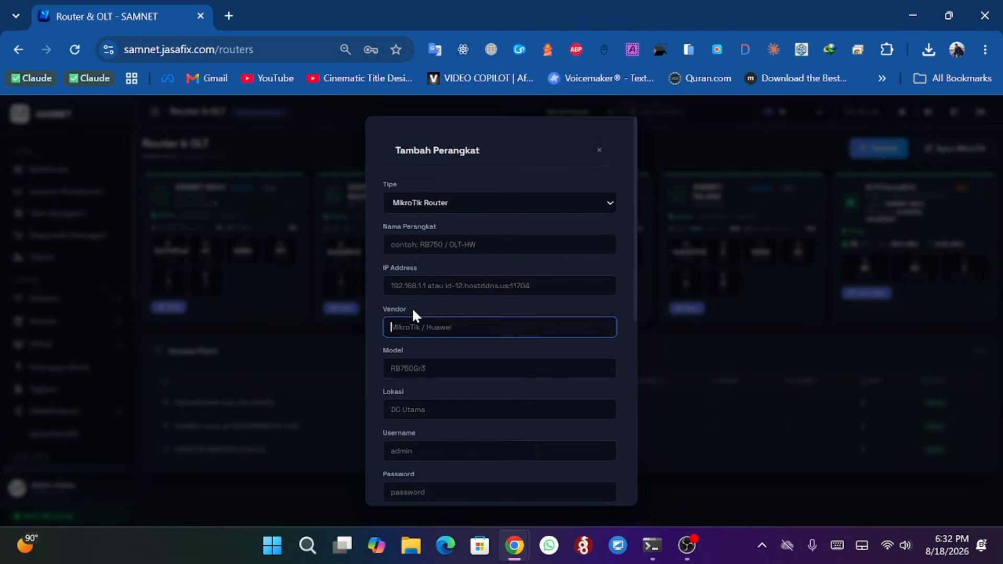
pyautogui.scroll(-3, 441, 385)
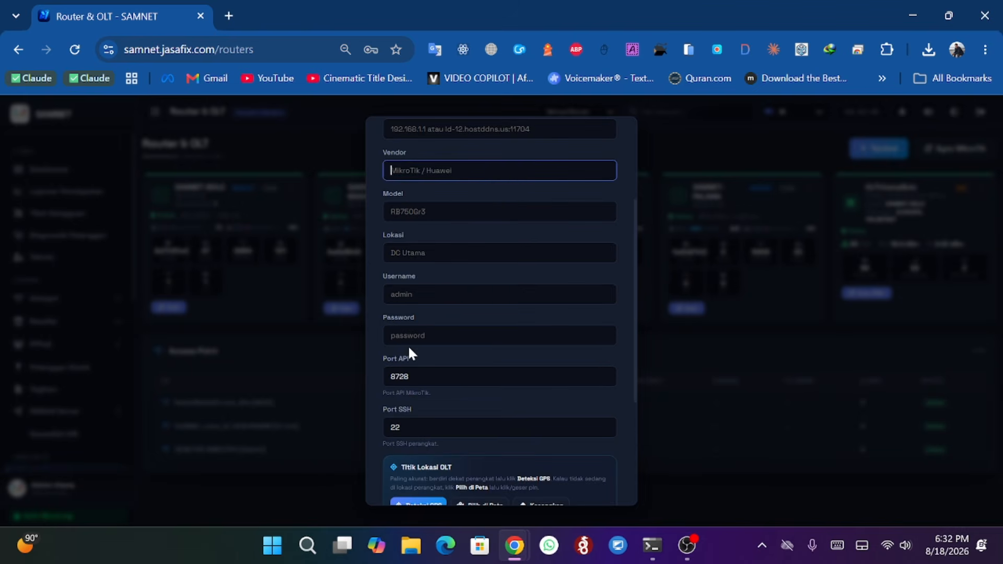
pyautogui.scroll(-4, 411, 353)
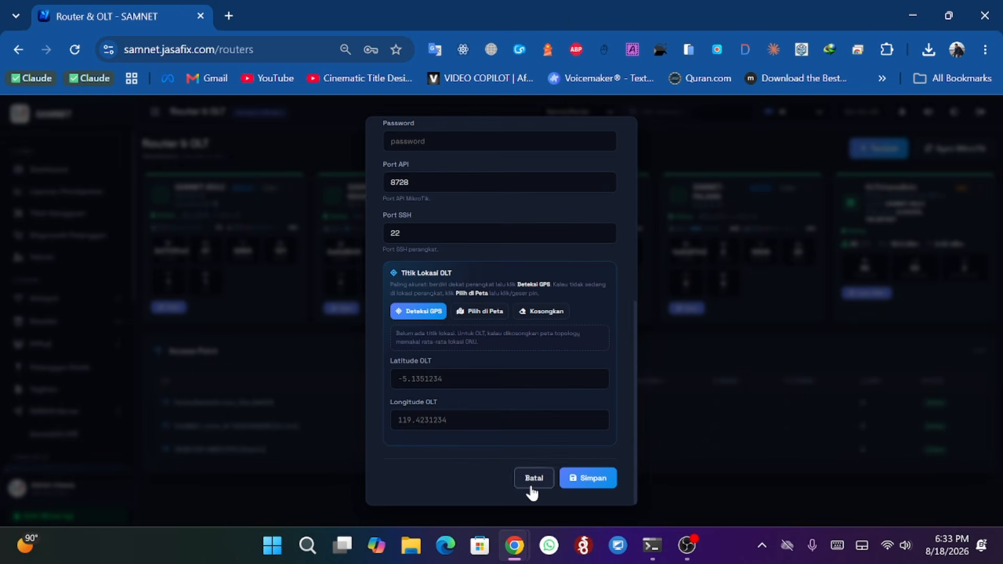
pyautogui.scroll(8, 590, 253)
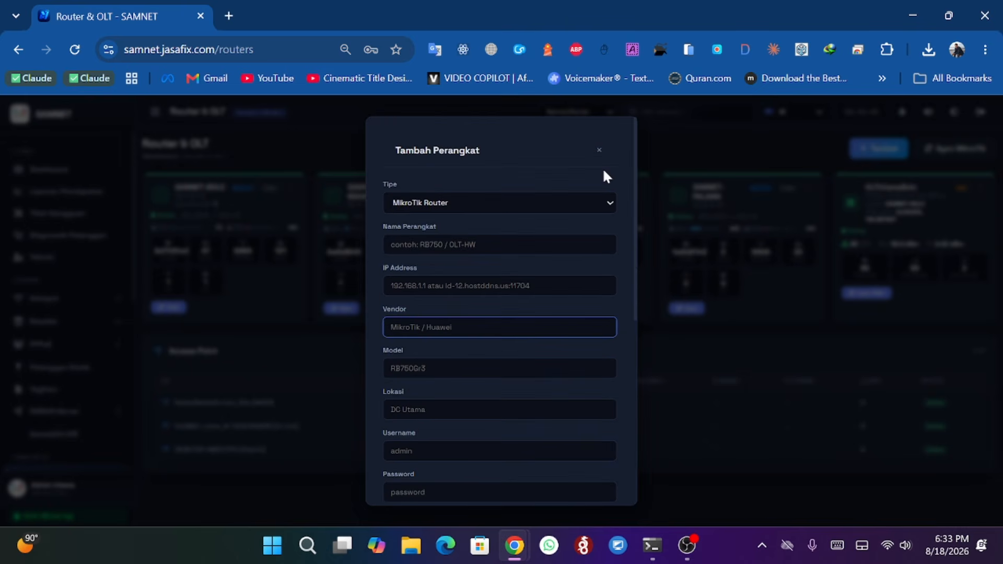
pyautogui.click(599, 150)
# - Reopen the add-device form as OLT (GPON), review its fields and Router Induk options, and cancel
pyautogui.click(899, 148)
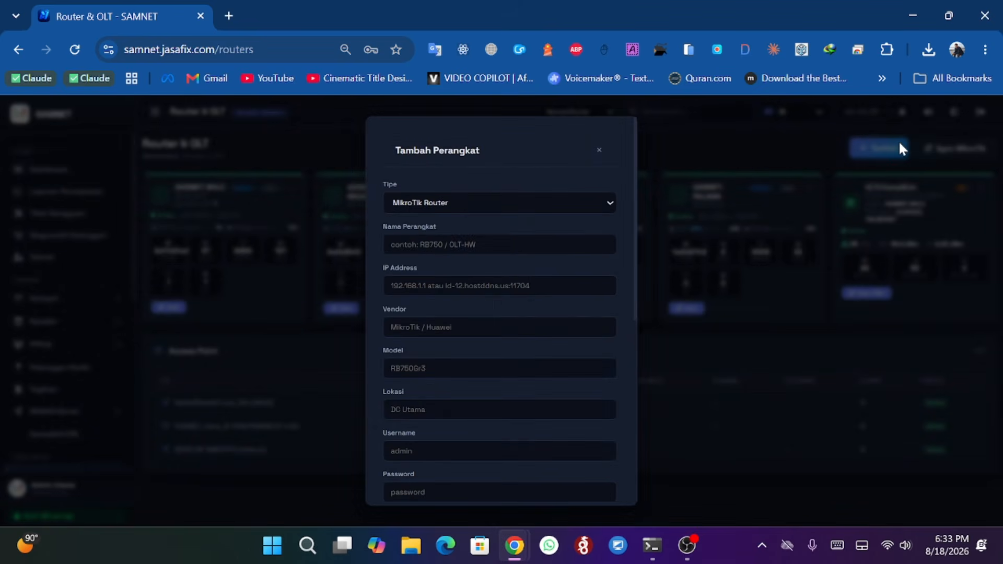
pyautogui.click(410, 202)
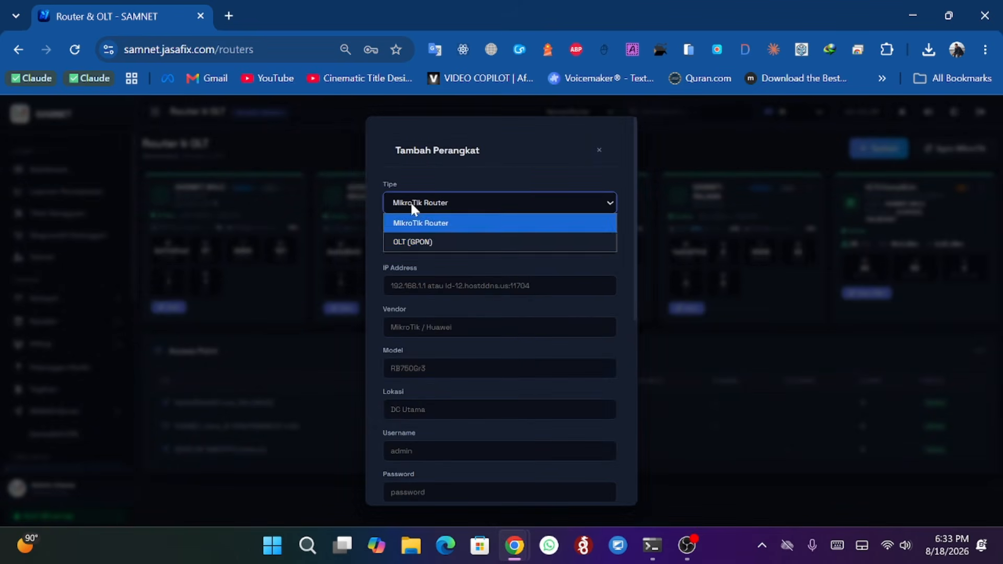
pyautogui.click(425, 241)
pyautogui.scroll(-6, 531, 313)
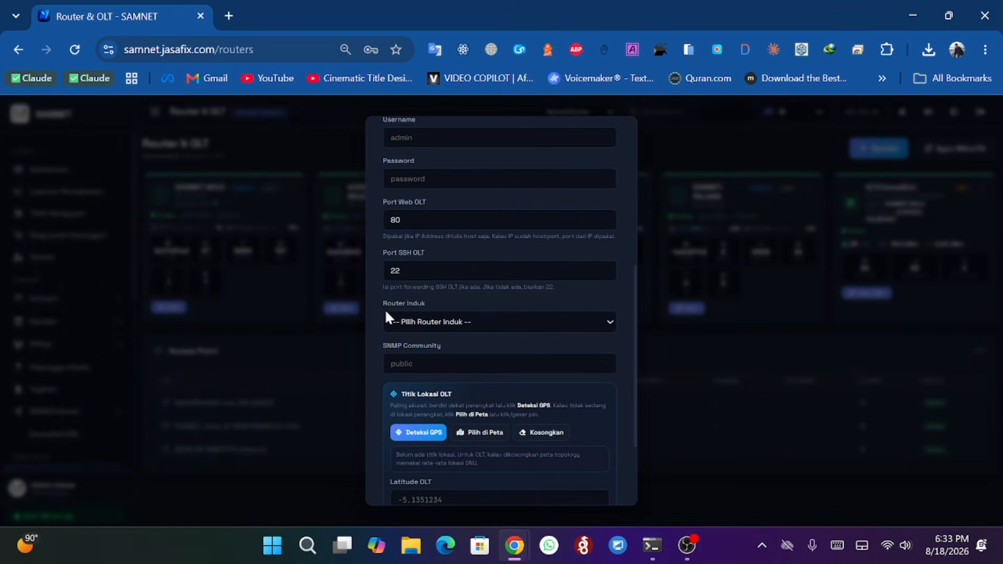
pyautogui.moveTo(417, 308); pyautogui.dragTo(418, 305)
pyautogui.click(416, 307)
pyautogui.click(475, 321)
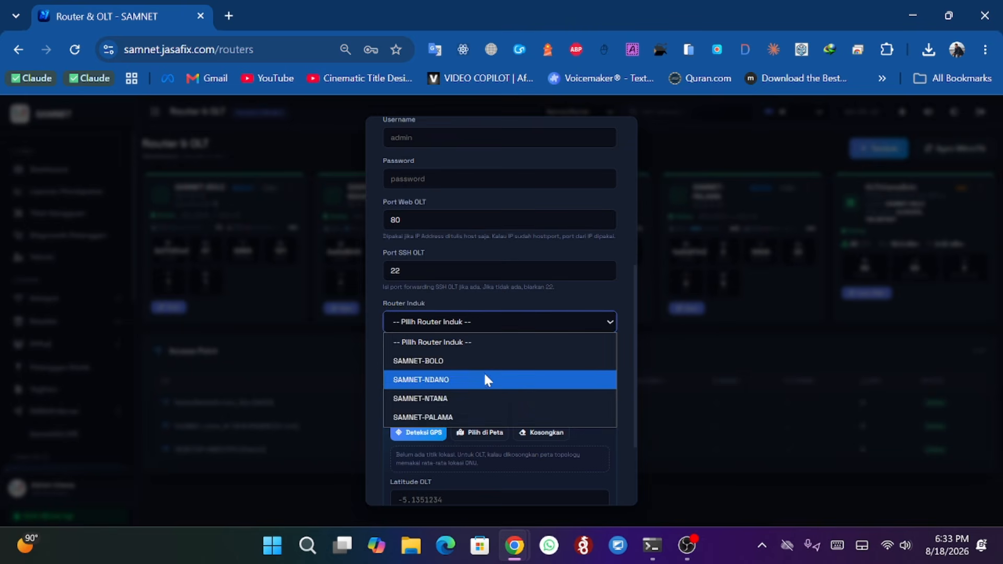
pyautogui.click(630, 285)
pyautogui.scroll(-3, 622, 292)
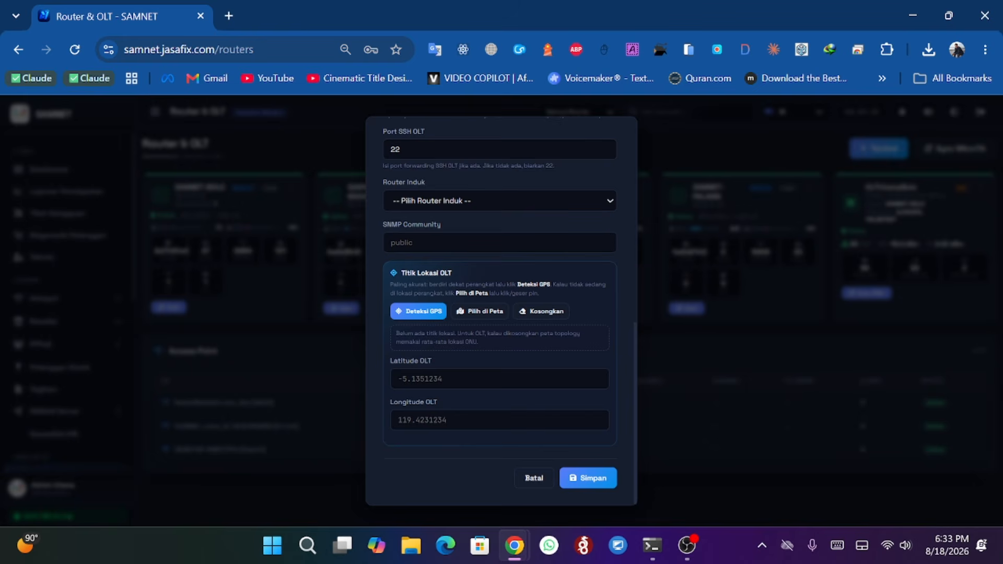
pyautogui.click(536, 480)
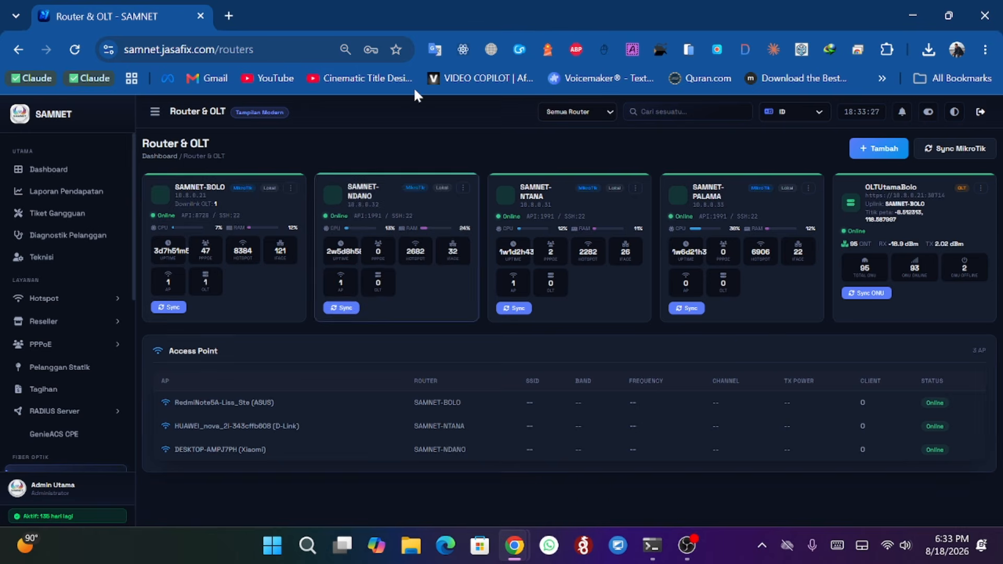
pyautogui.scroll(-3, 71, 263)
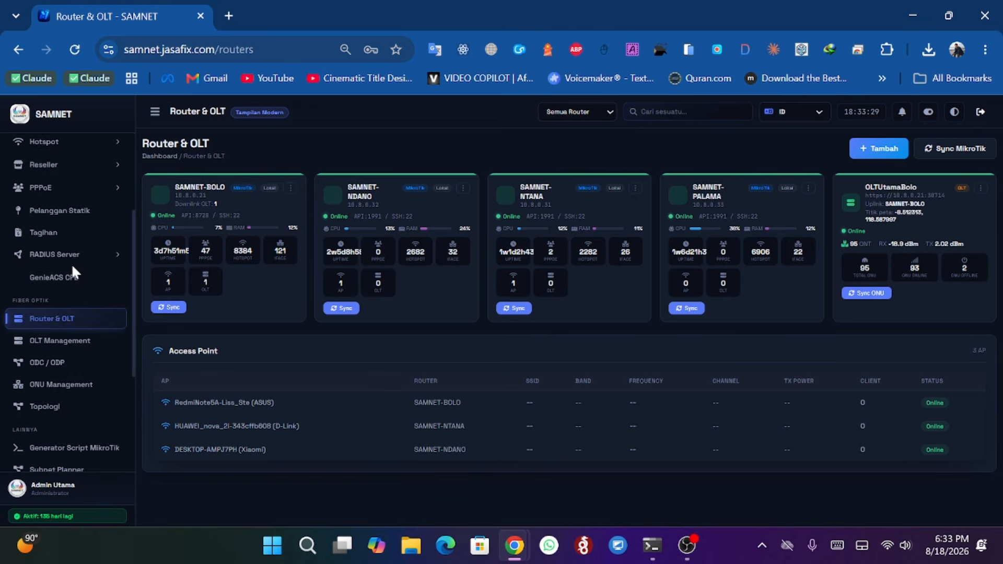
# - Open the OLT Management page and review the OLTUtamaBolo system information and PON port statistics
pyautogui.scroll(-1, 71, 264)
pyautogui.scroll(-1, 71, 263)
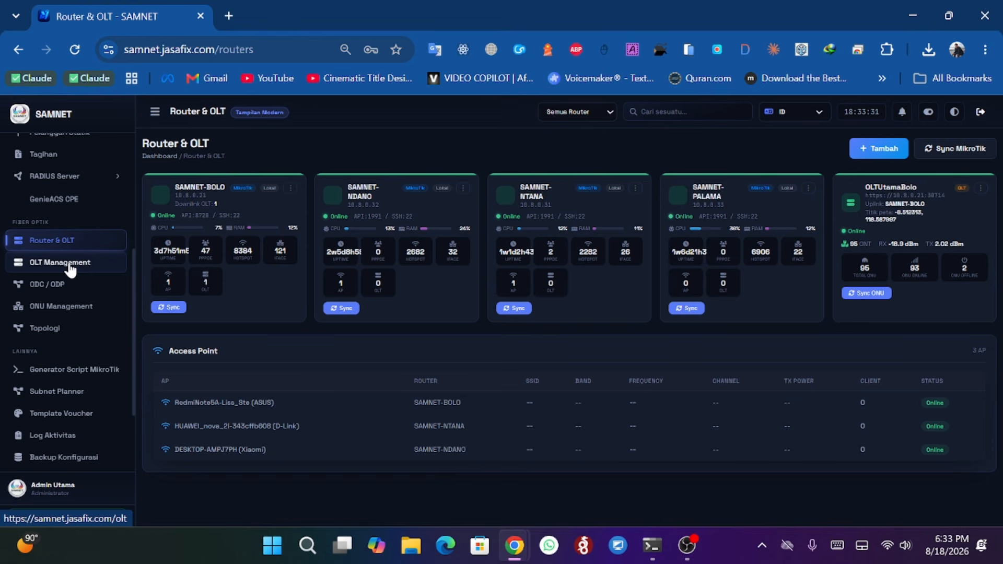
pyautogui.click(69, 266)
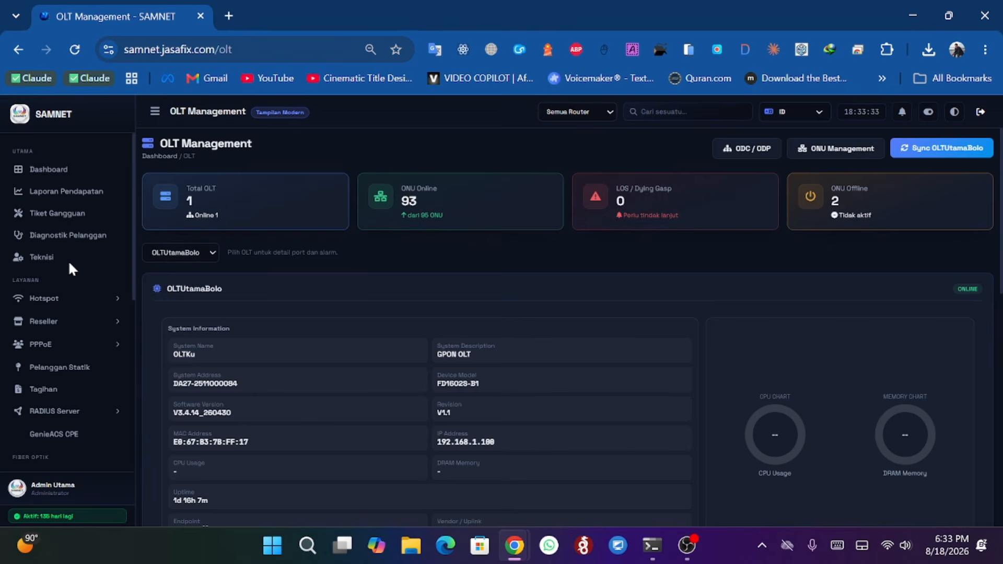
pyautogui.scroll(-5, 530, 319)
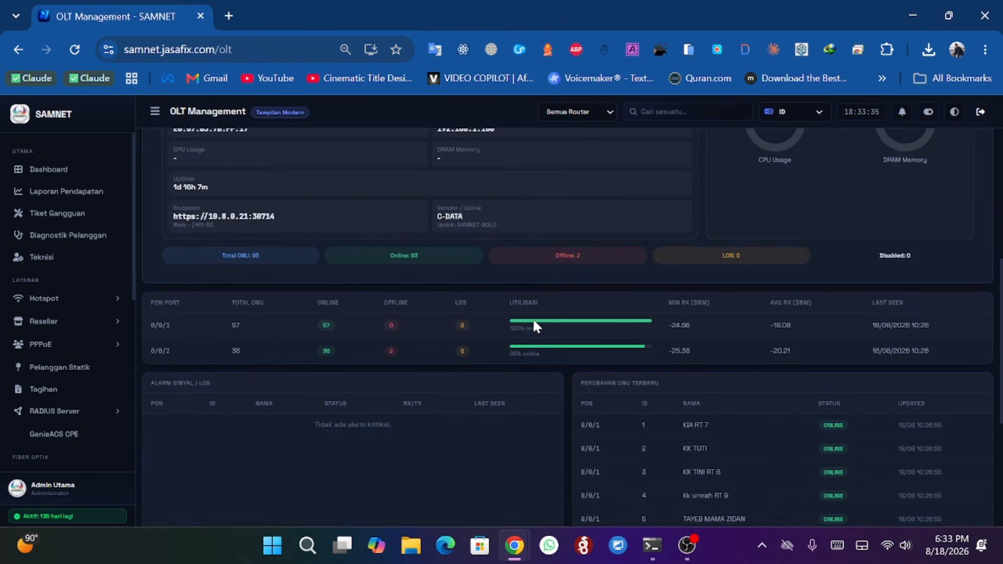
pyautogui.scroll(-4, 533, 323)
pyautogui.scroll(9, 533, 321)
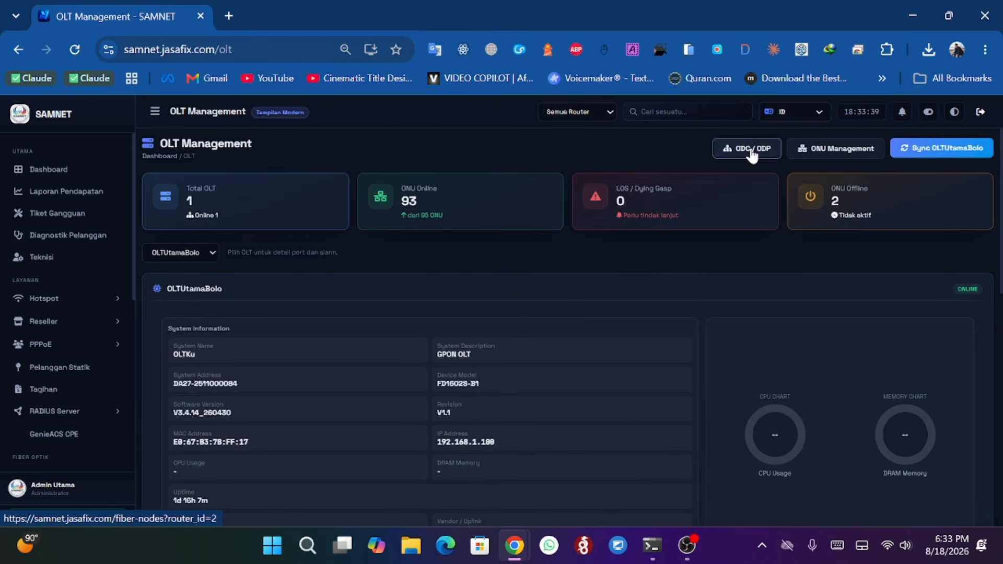
# - Browse the ODC / ODP node list and then the ONU Management list
pyautogui.scroll(-1, 71, 348)
pyautogui.scroll(-4, 71, 352)
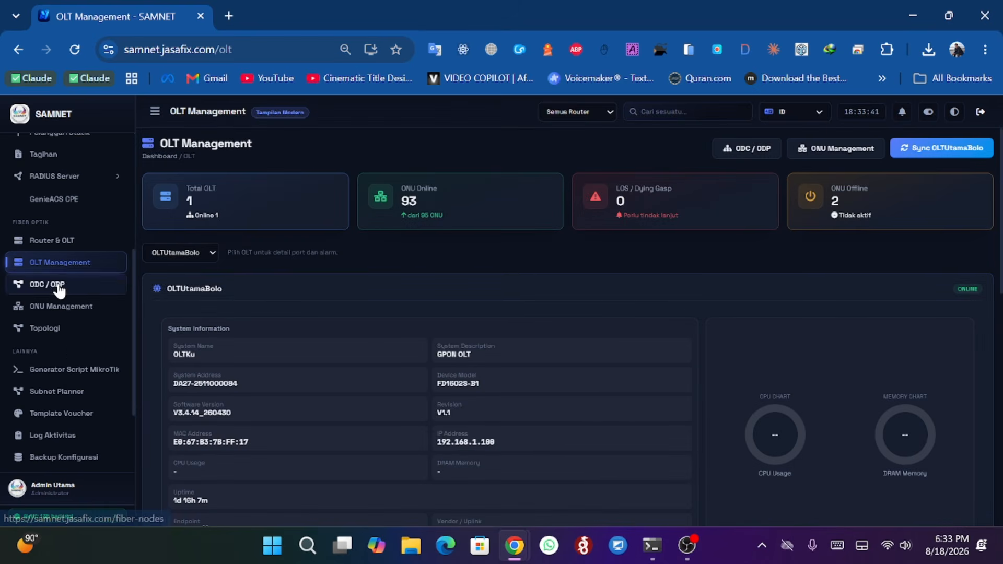
pyautogui.click(89, 337)
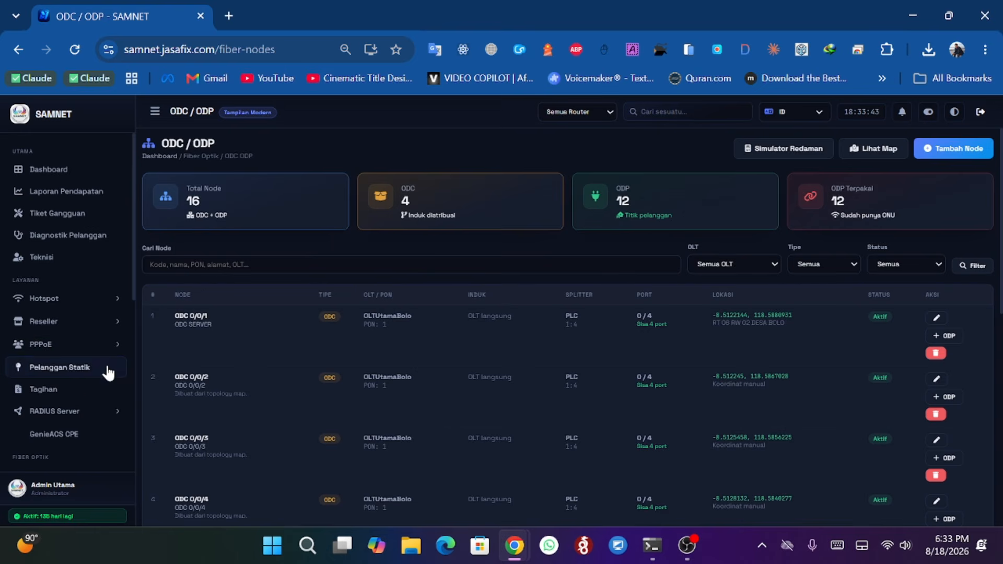
pyautogui.scroll(-4, 73, 390)
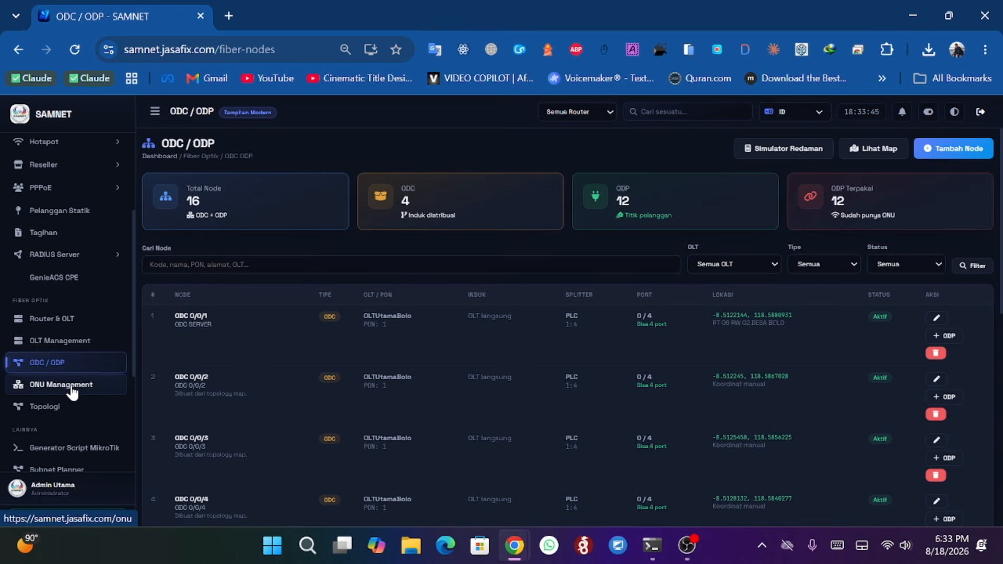
pyautogui.click(71, 387)
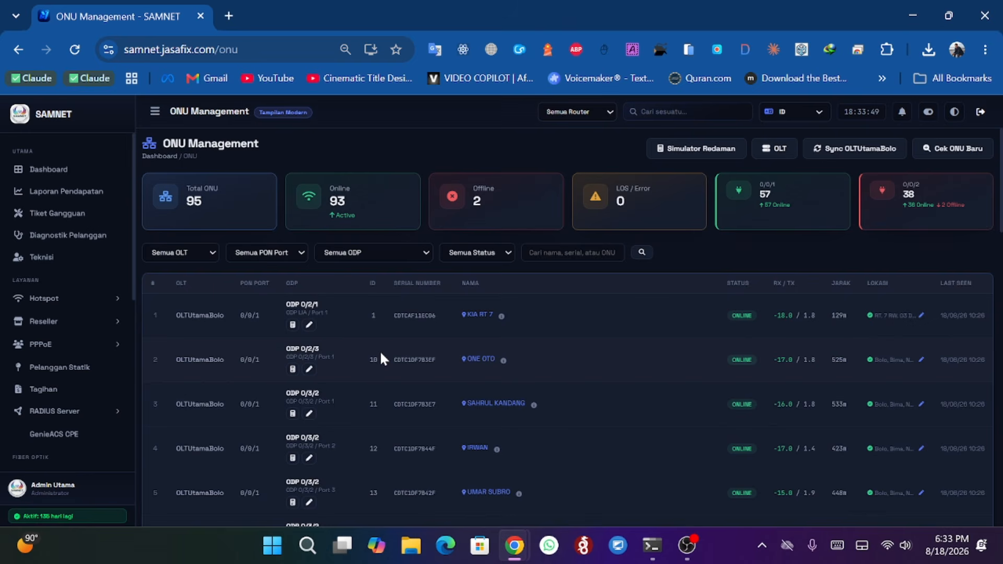
# - Open the network topology diagram and filter it to the OLTUtamaBolo device
pyautogui.scroll(-3, 50, 371)
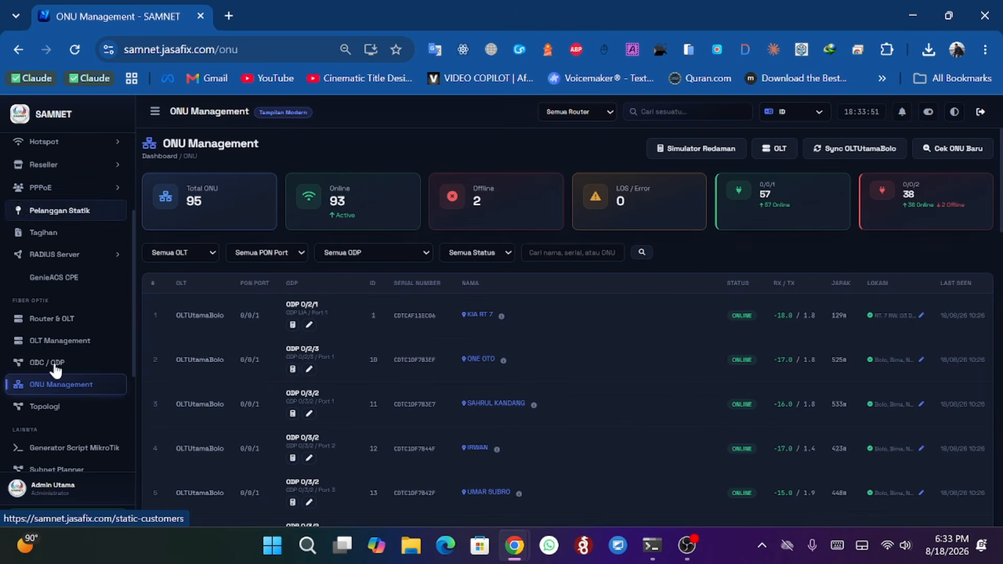
pyautogui.click(52, 408)
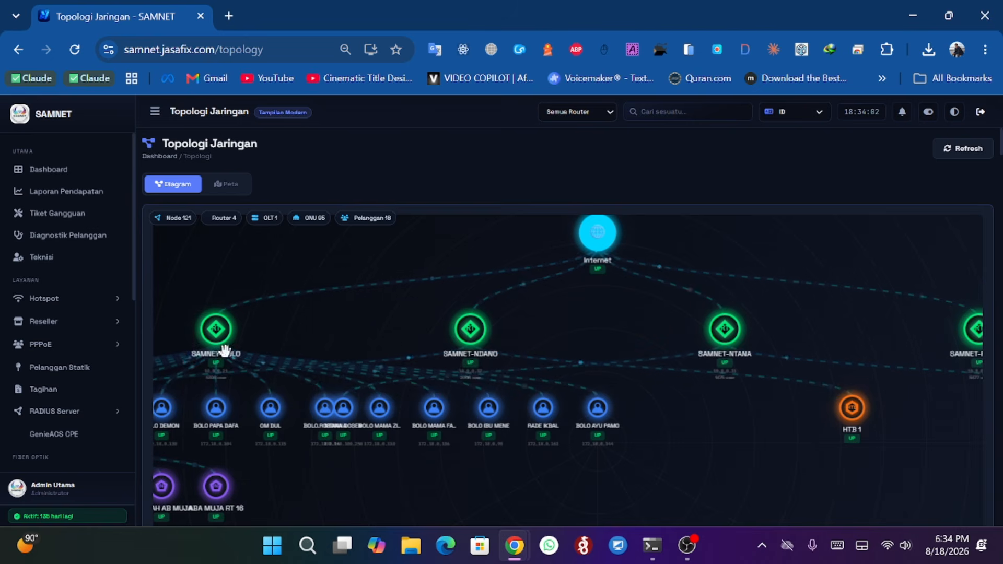
pyautogui.moveTo(772, 346); pyautogui.dragTo(871, 306)
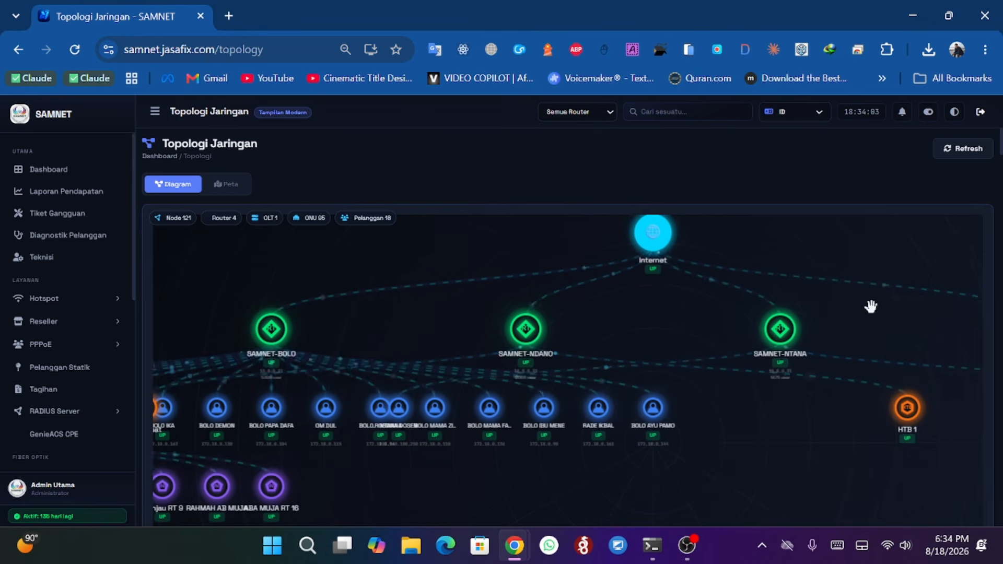
pyautogui.click(594, 114)
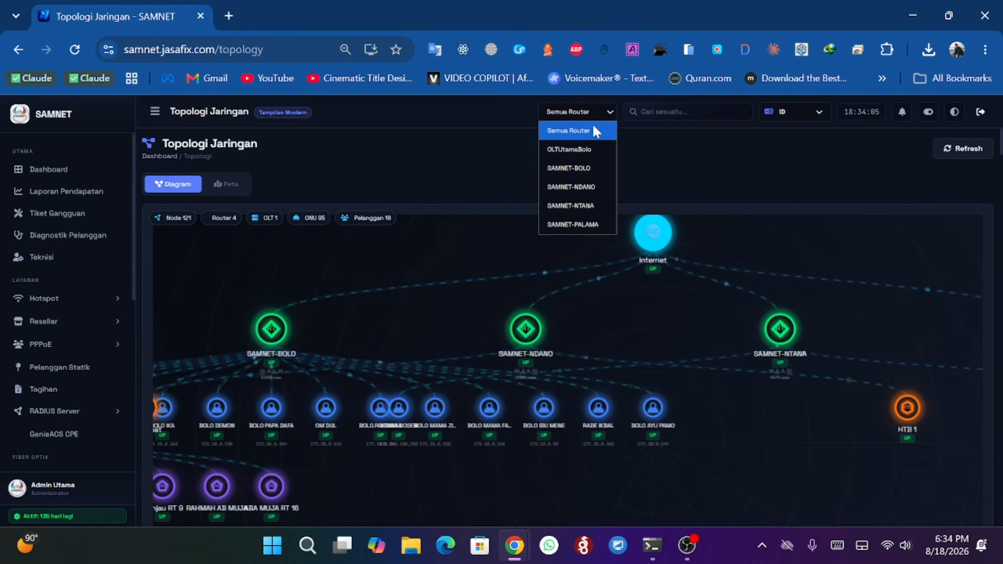
pyautogui.click(585, 148)
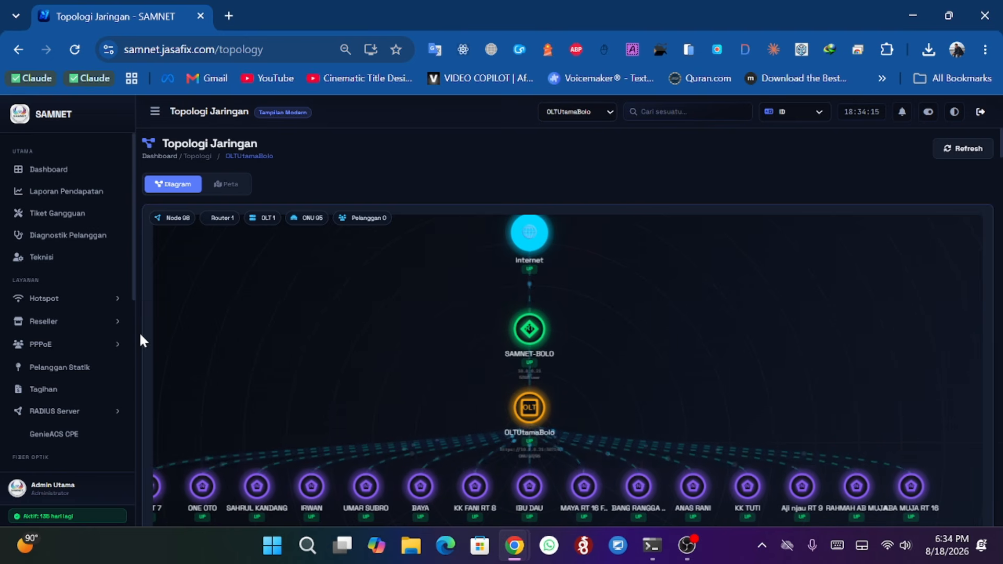
pyautogui.scroll(-2, 137, 331)
pyautogui.scroll(2, 137, 331)
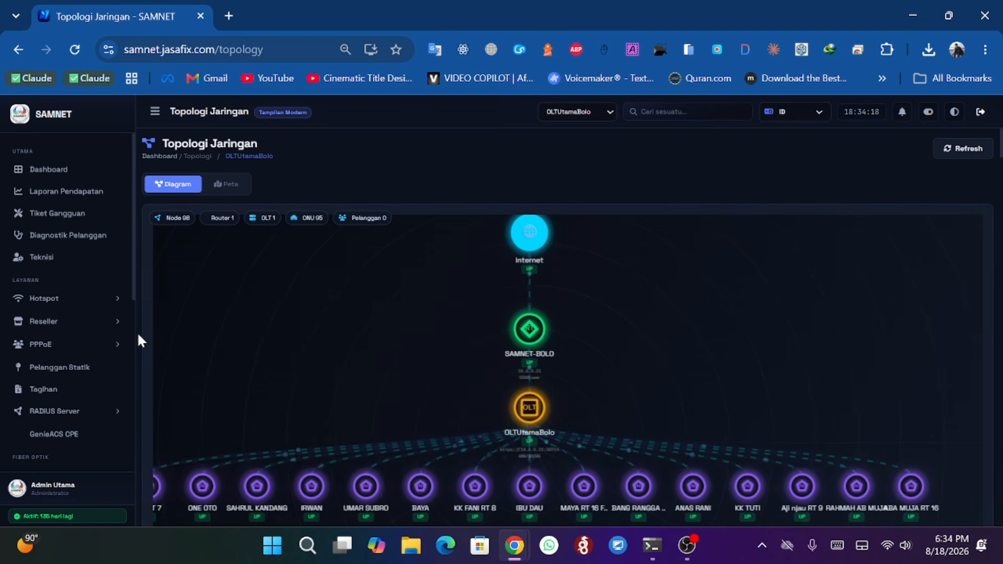
# - Switch the topology to the map view and set the map style to Gelap
pyautogui.click(226, 186)
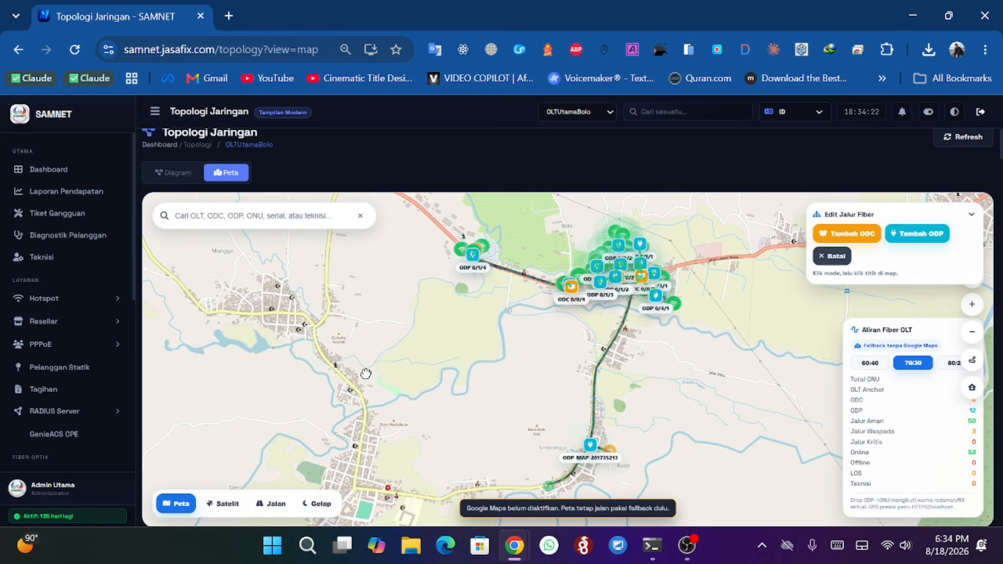
pyautogui.moveTo(459, 363); pyautogui.dragTo(359, 381)
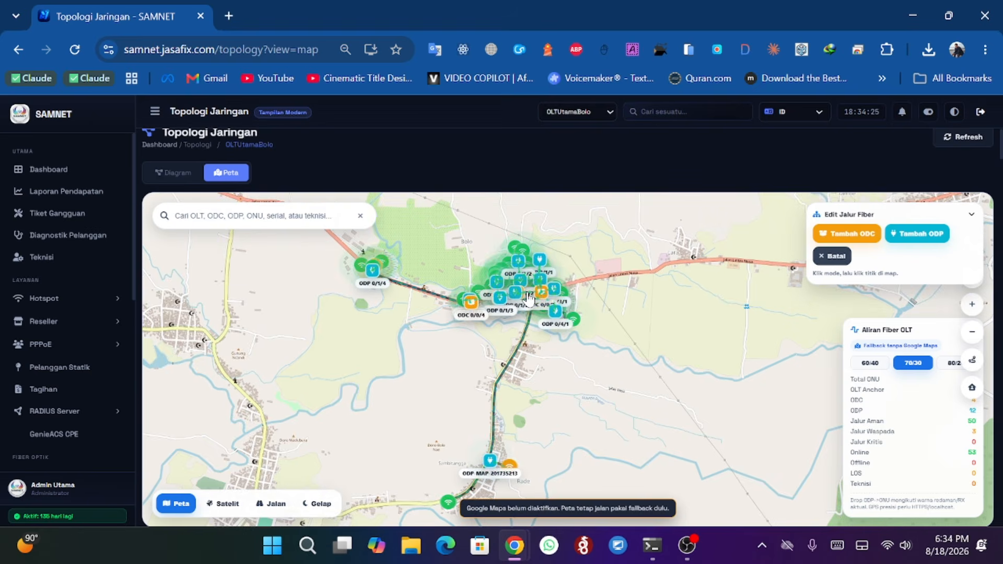
pyautogui.scroll(4, 528, 299)
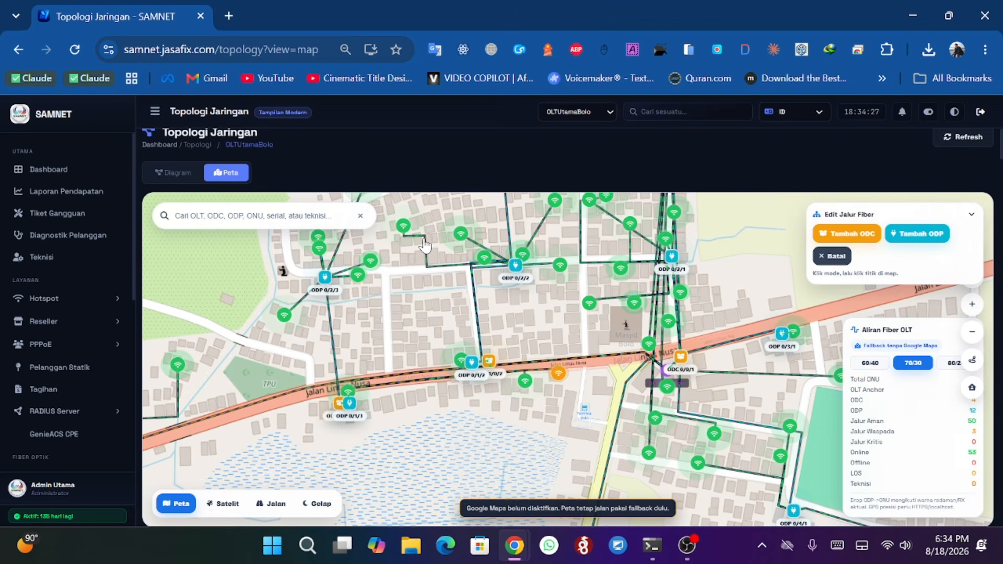
pyautogui.scroll(-2, 550, 290)
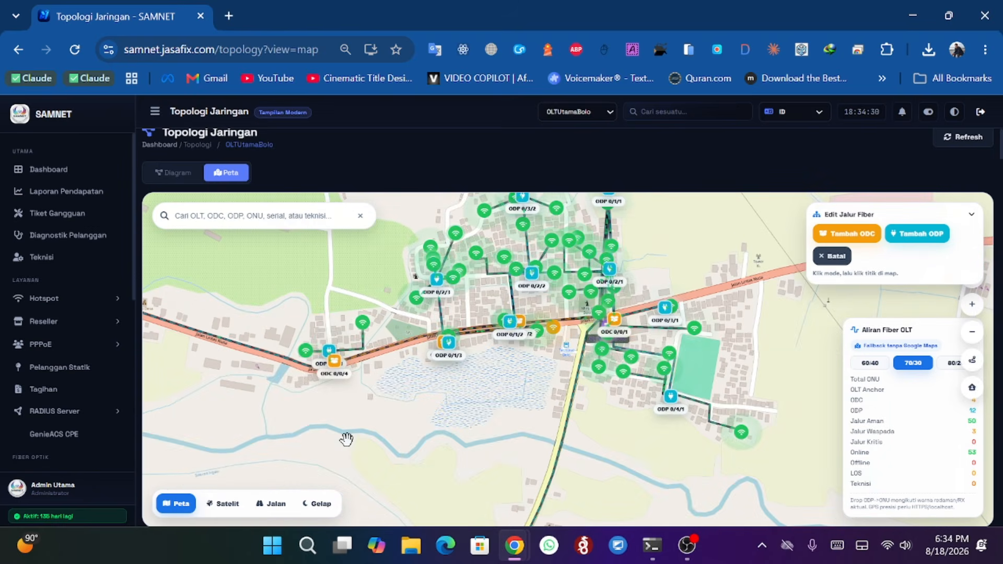
pyautogui.click(316, 503)
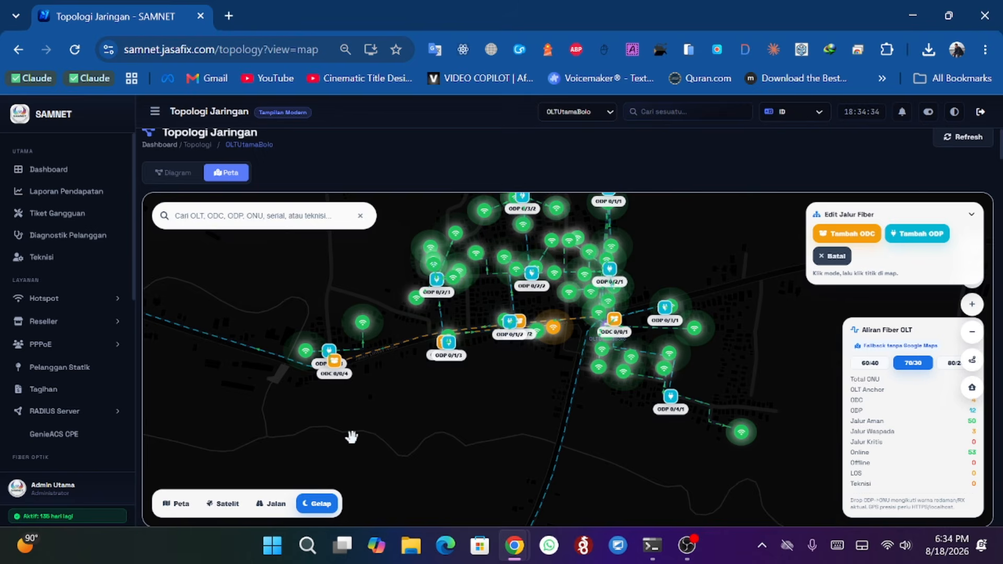
# - Examine the fiber map's ODC, ODP and ONU nodes and their cable routes
pyautogui.moveTo(352, 436); pyautogui.dragTo(472, 461)
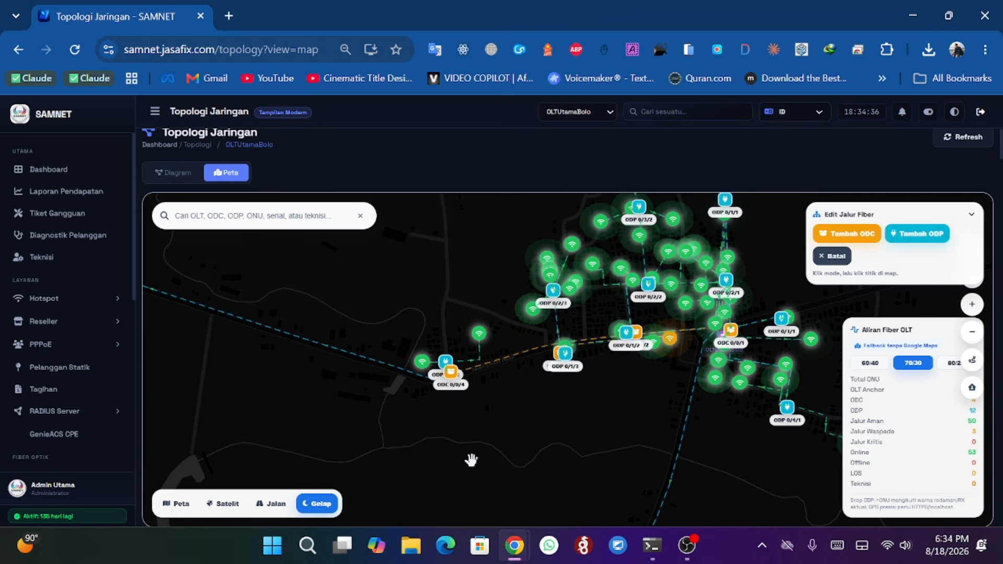
pyautogui.scroll(-2, 343, 404)
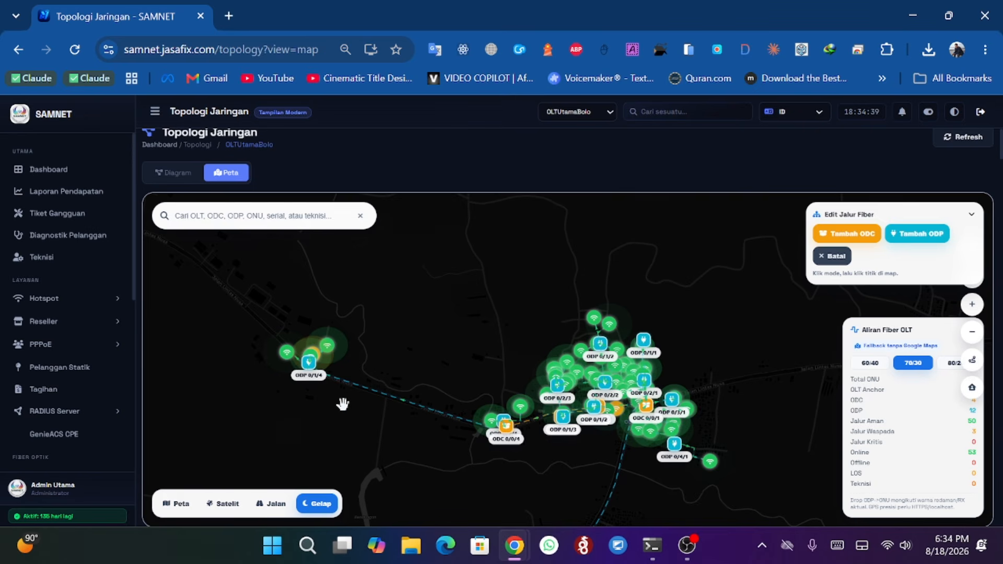
pyautogui.scroll(4, 343, 404)
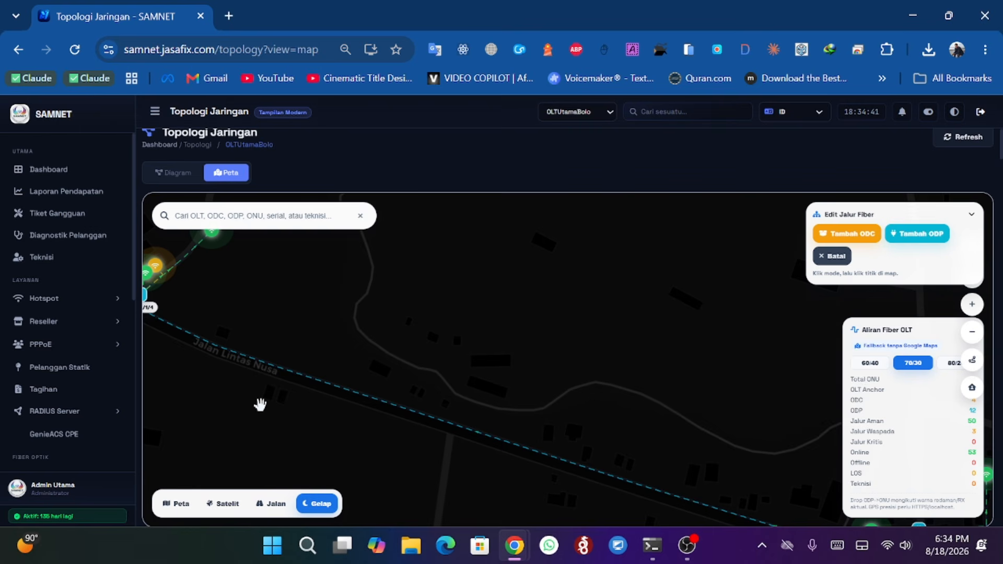
pyautogui.moveTo(218, 390); pyautogui.dragTo(245, 356)
pyautogui.moveTo(505, 445); pyautogui.dragTo(317, 369)
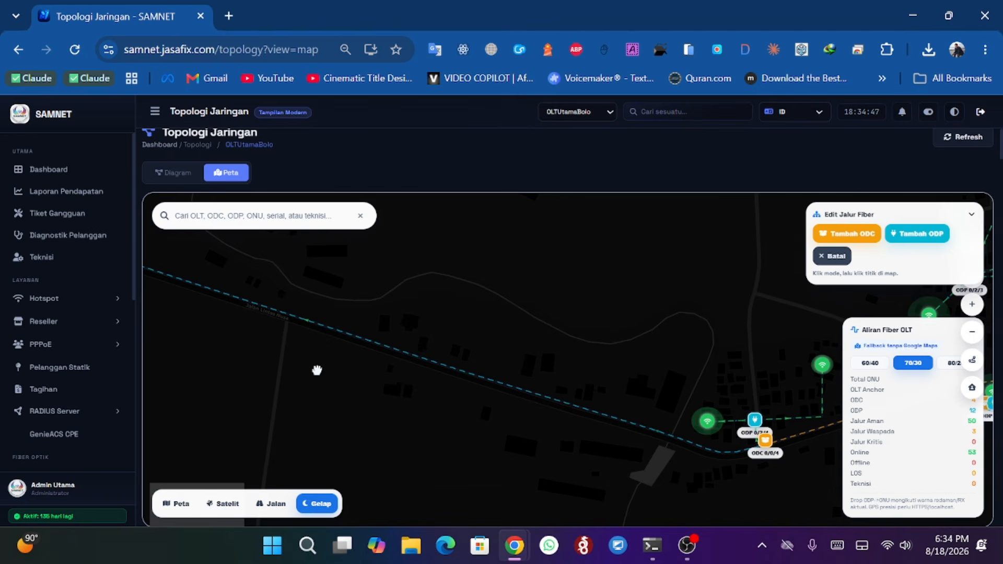
pyautogui.scroll(3, 502, 387)
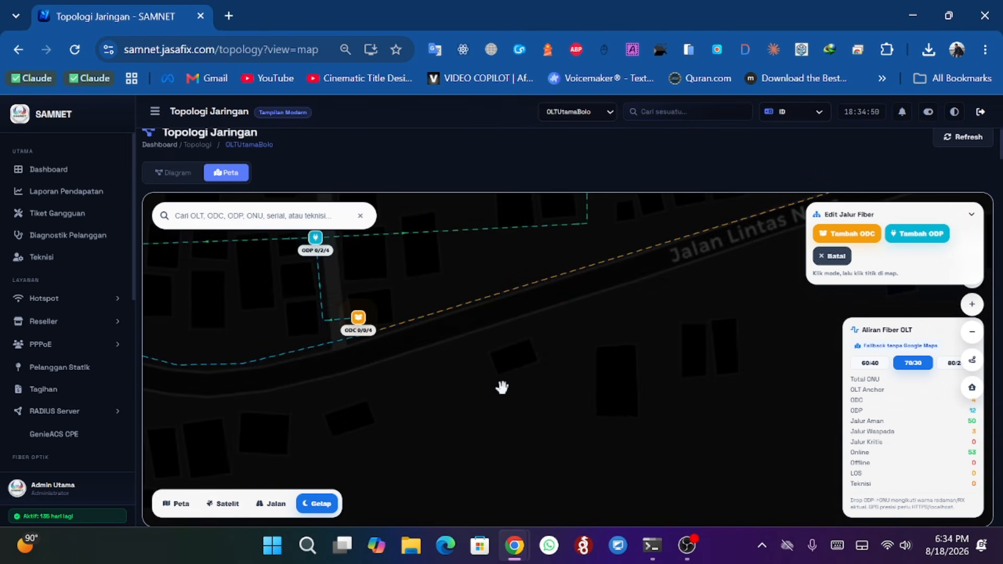
pyautogui.moveTo(502, 387); pyautogui.dragTo(618, 504)
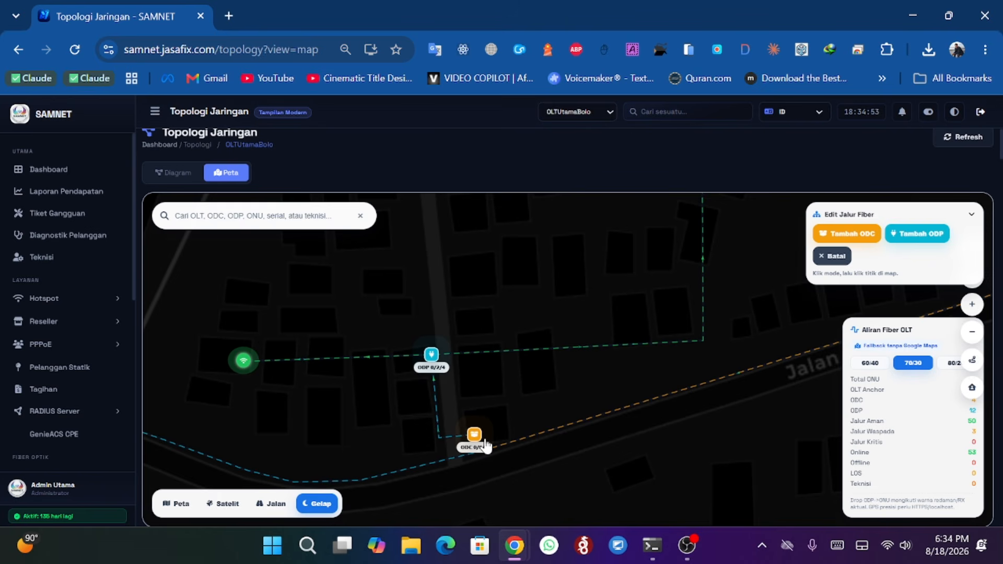
pyautogui.scroll(-3, 485, 445)
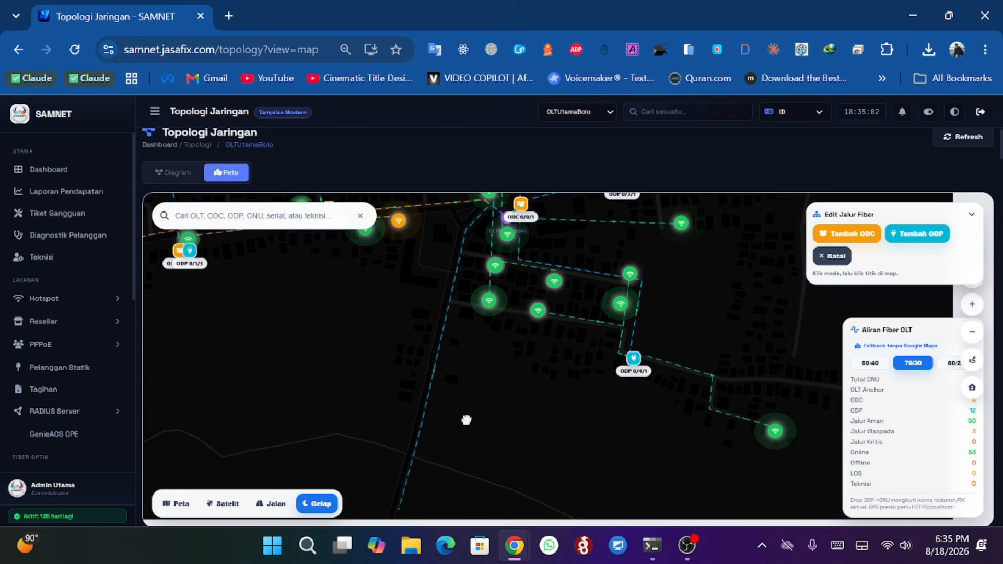
pyautogui.scroll(-3, 595, 387)
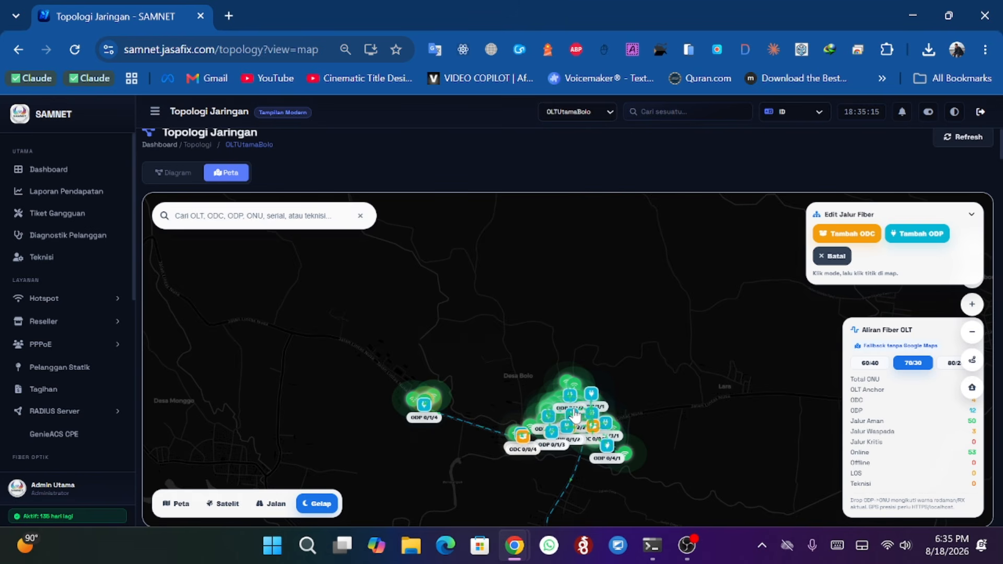
pyautogui.scroll(5, 575, 416)
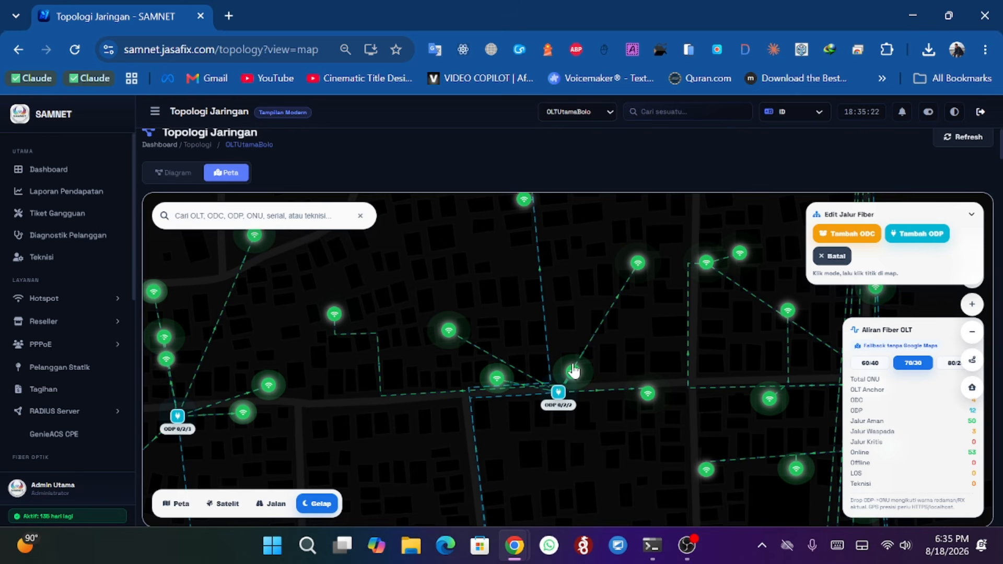
pyautogui.moveTo(244, 370); pyautogui.dragTo(262, 369)
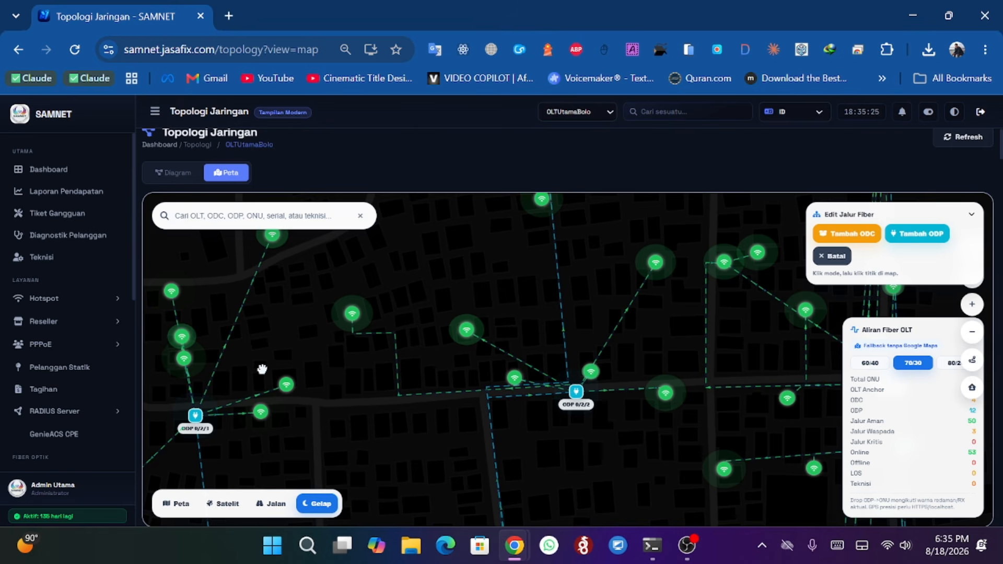
pyautogui.scroll(3, 524, 432)
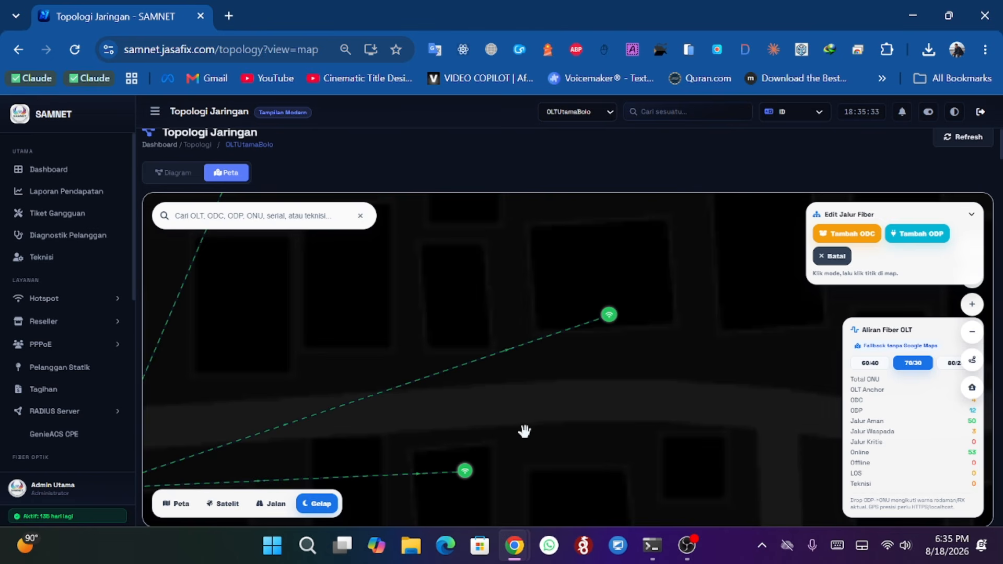
pyautogui.moveTo(524, 431); pyautogui.dragTo(562, 424)
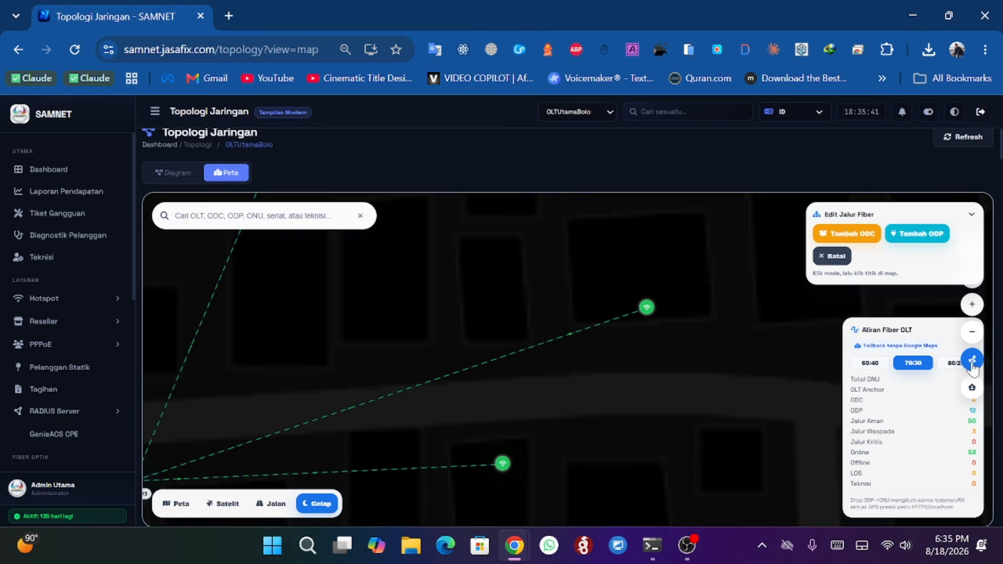
# - Review the network hierarchy table and an ONU's detail popup on the map
pyautogui.click(595, 485)
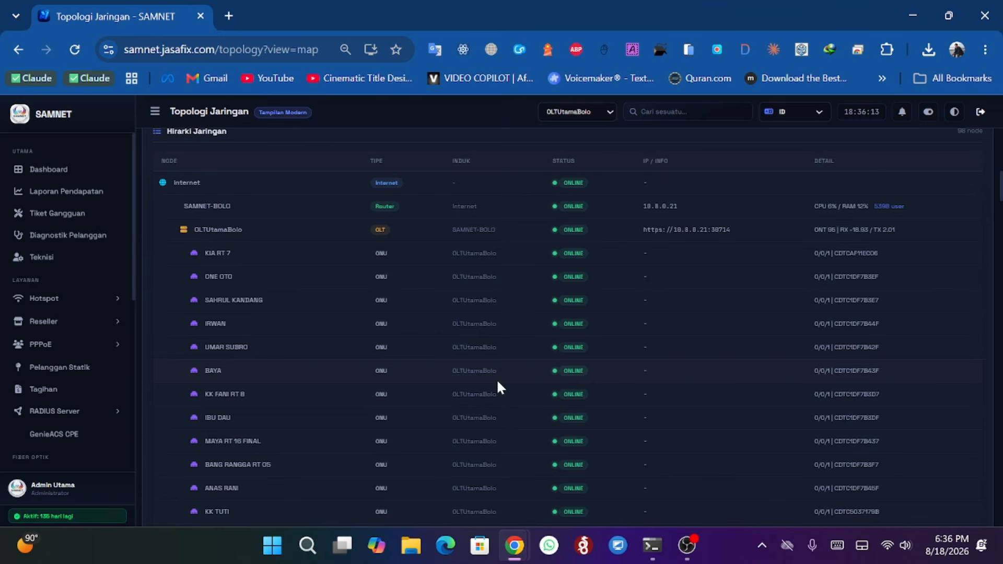
pyautogui.scroll(-20, 618, 315)
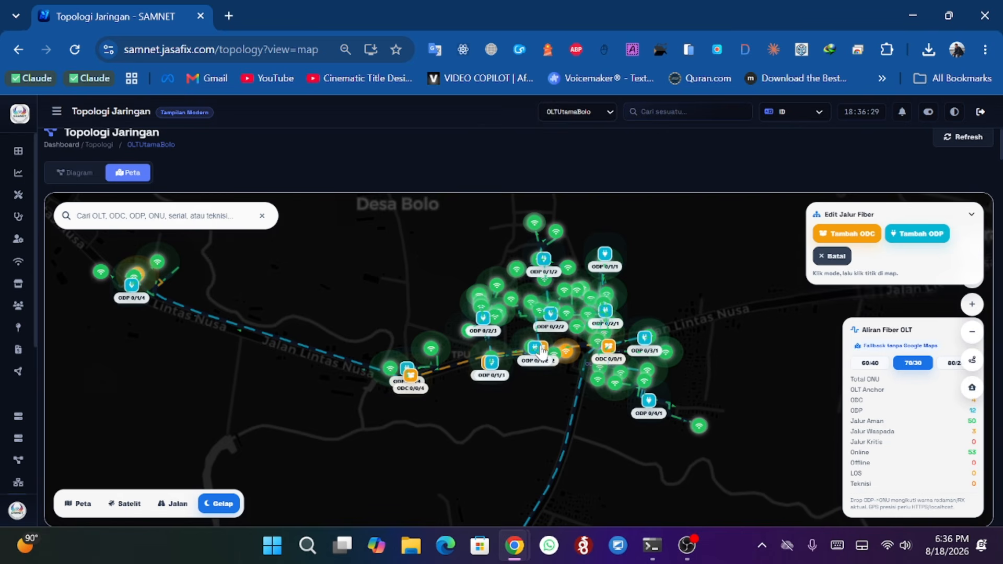
pyautogui.scroll(2, 542, 353)
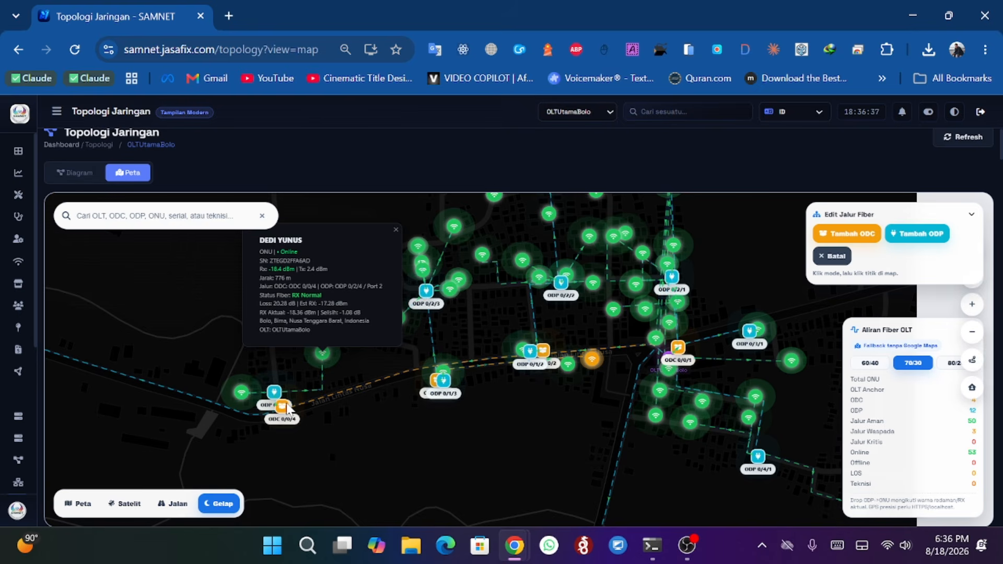
pyautogui.moveTo(73, 292)
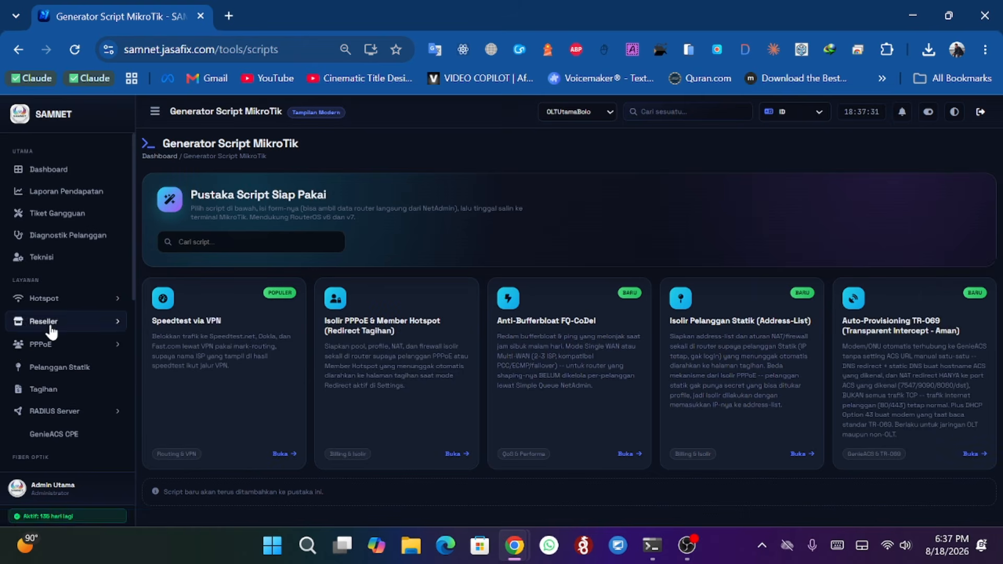
# - Open the Subnet Planner tool
pyautogui.scroll(-5, 54, 334)
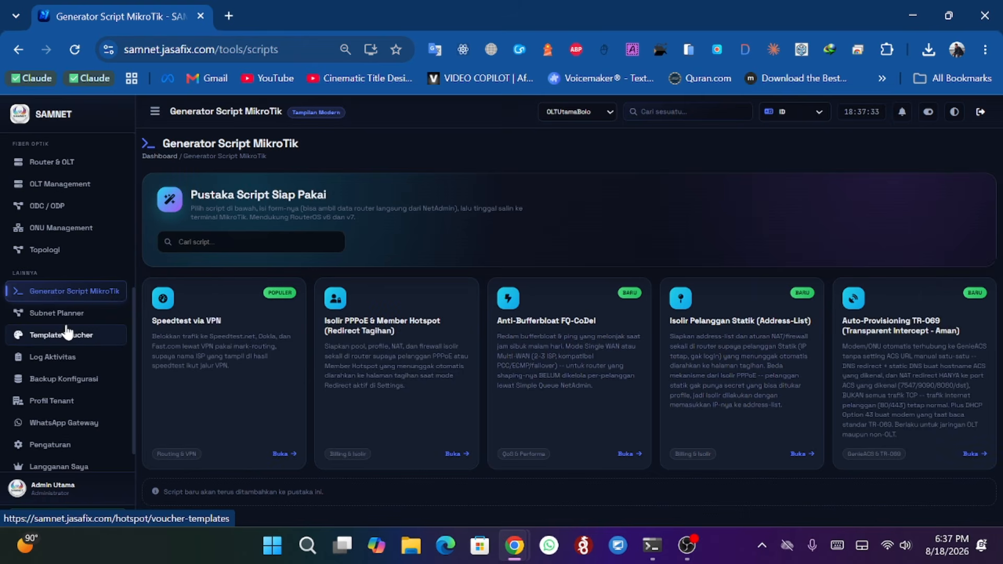
pyautogui.click(70, 314)
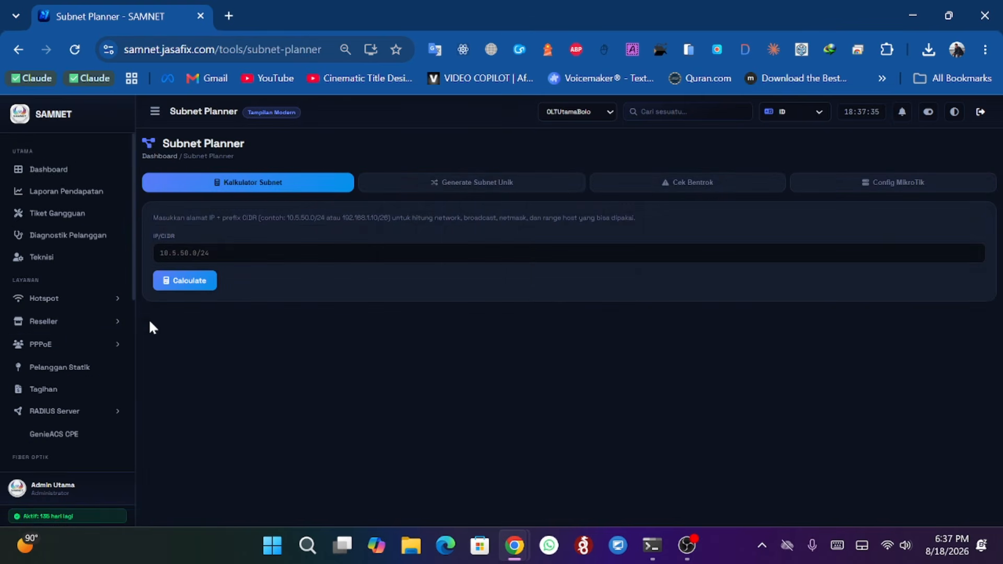
# - Open the voucher template gallery, browse the presets, and open the voucher price colour settings
pyautogui.scroll(-4, 65, 351)
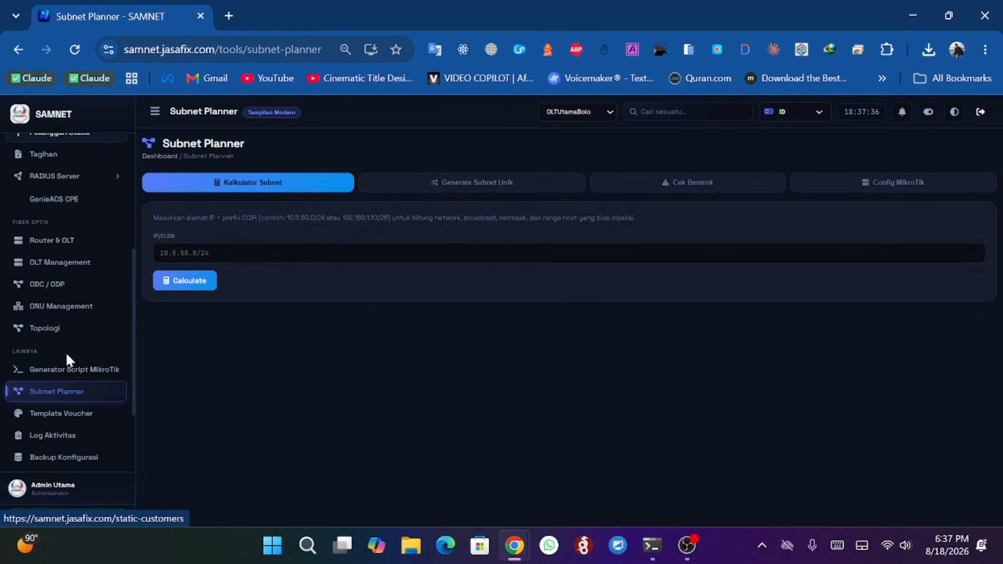
pyautogui.click(70, 415)
pyautogui.scroll(-9, 497, 325)
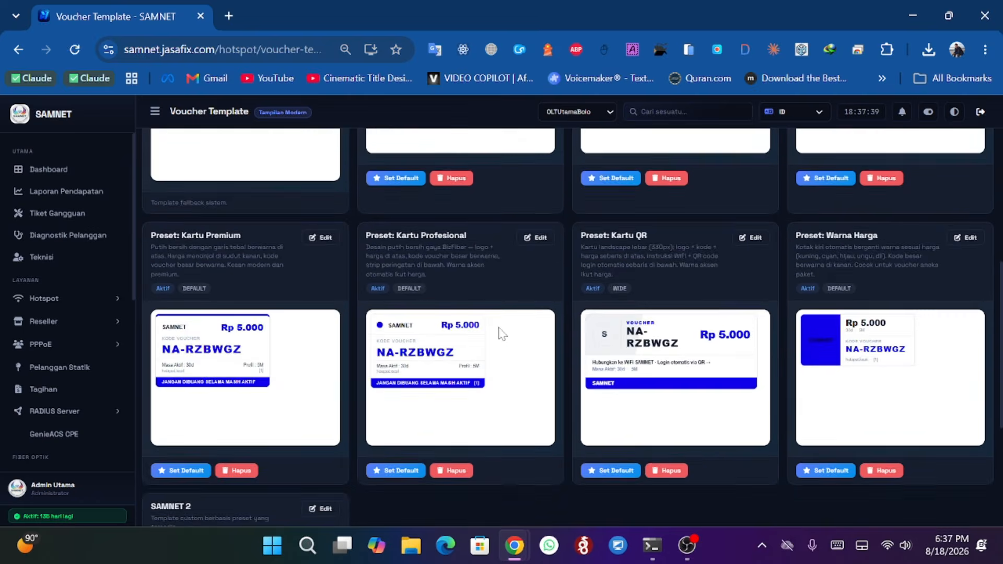
pyautogui.scroll(4, 497, 325)
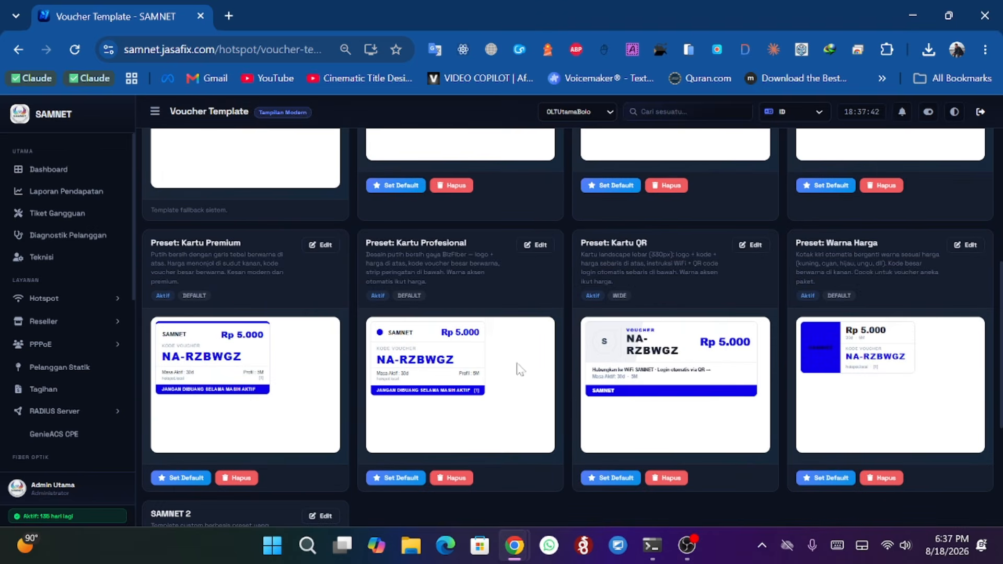
pyautogui.scroll(5, 544, 381)
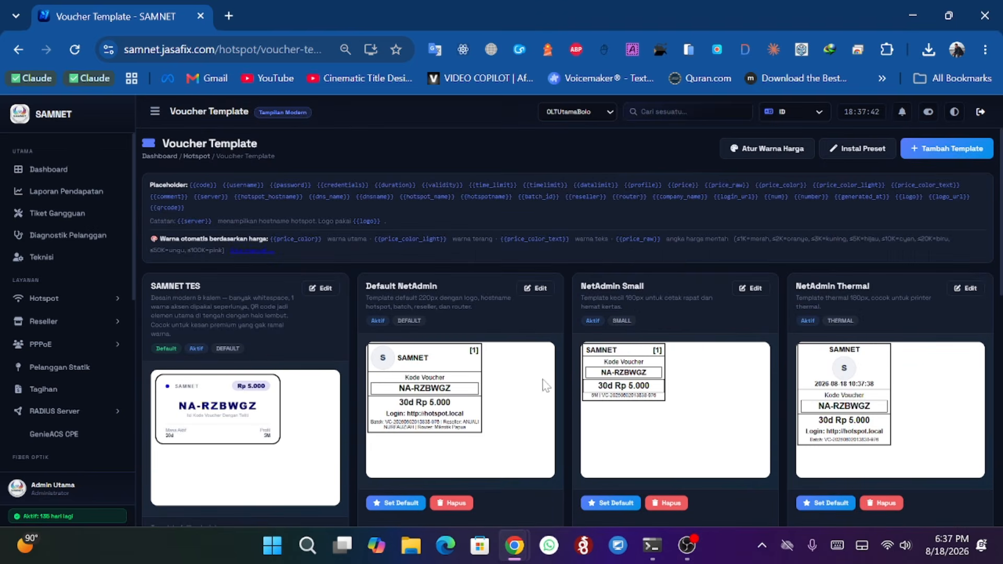
pyautogui.click(765, 152)
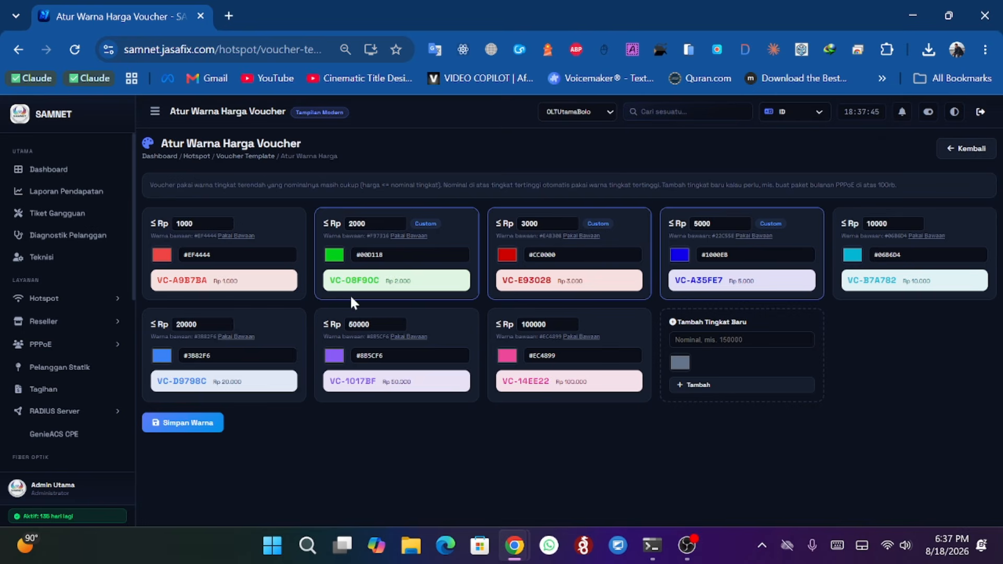
# - Open the activity log and scroll through its error entries
pyautogui.scroll(-6, 63, 321)
pyautogui.scroll(-1, 73, 330)
pyautogui.click(66, 324)
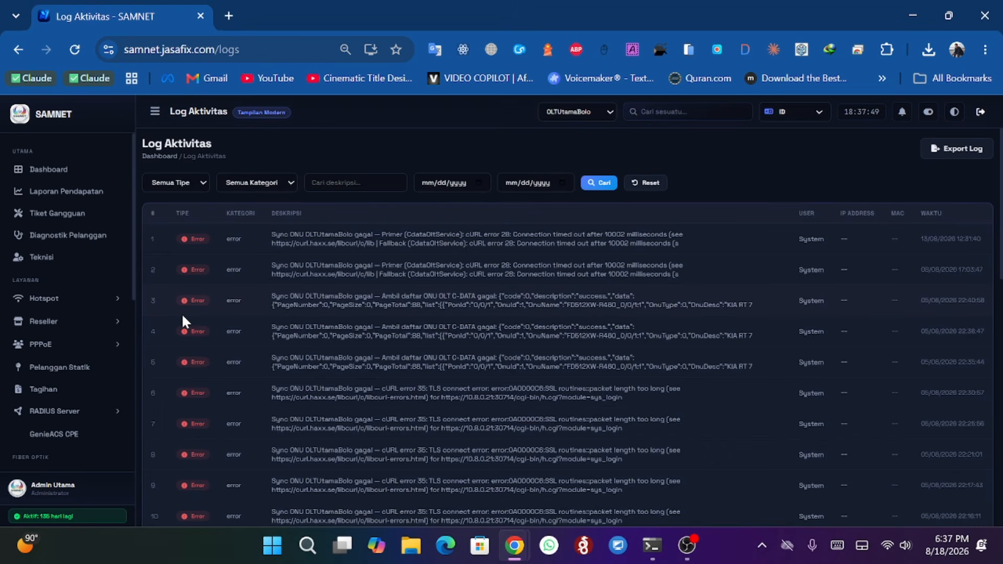
pyautogui.scroll(-5, 166, 321)
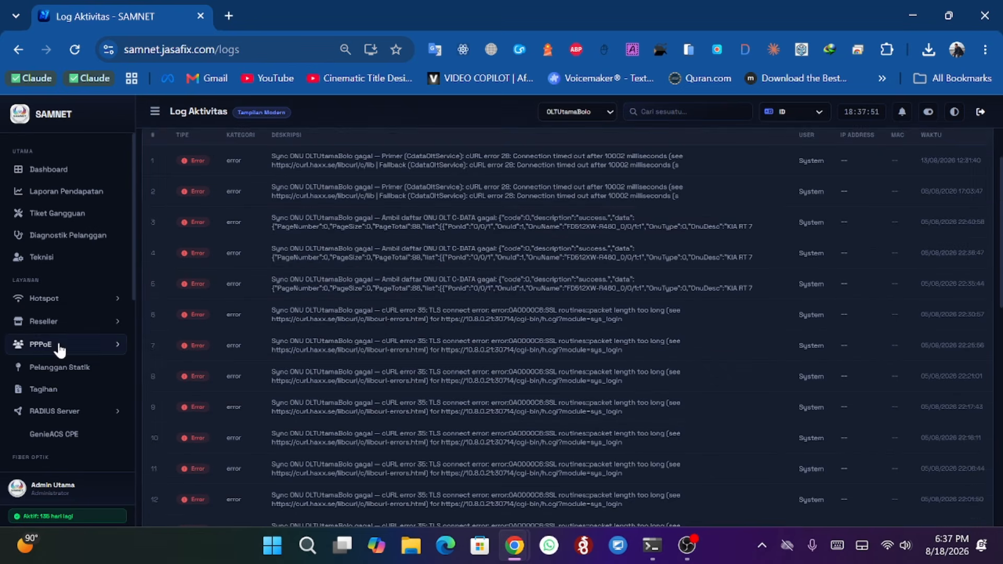
pyautogui.scroll(-6, 60, 366)
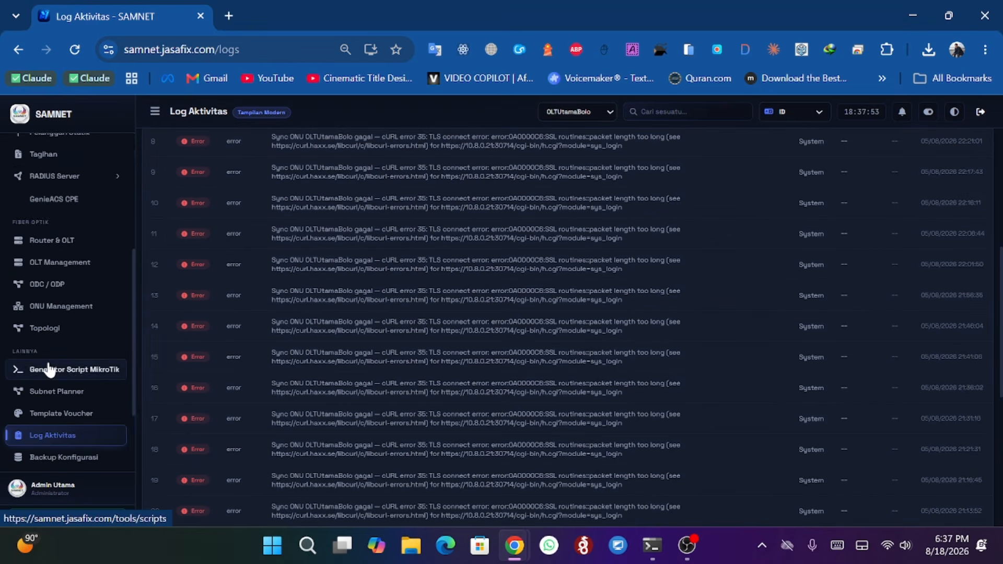
# - Open the configuration backup page and review its backup settings
pyautogui.click(60, 349)
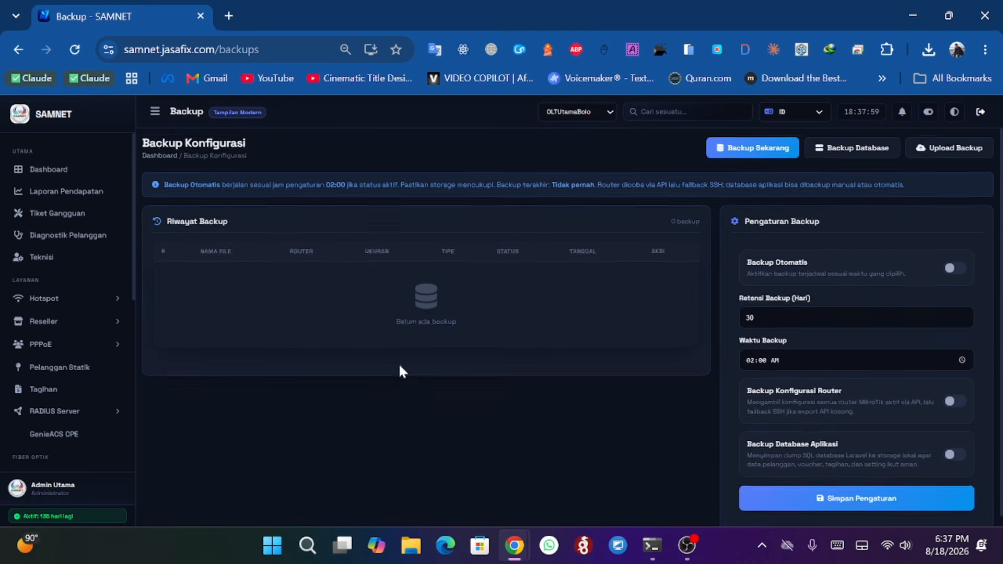
pyautogui.scroll(-1, 399, 366)
pyautogui.scroll(-6, 20, 339)
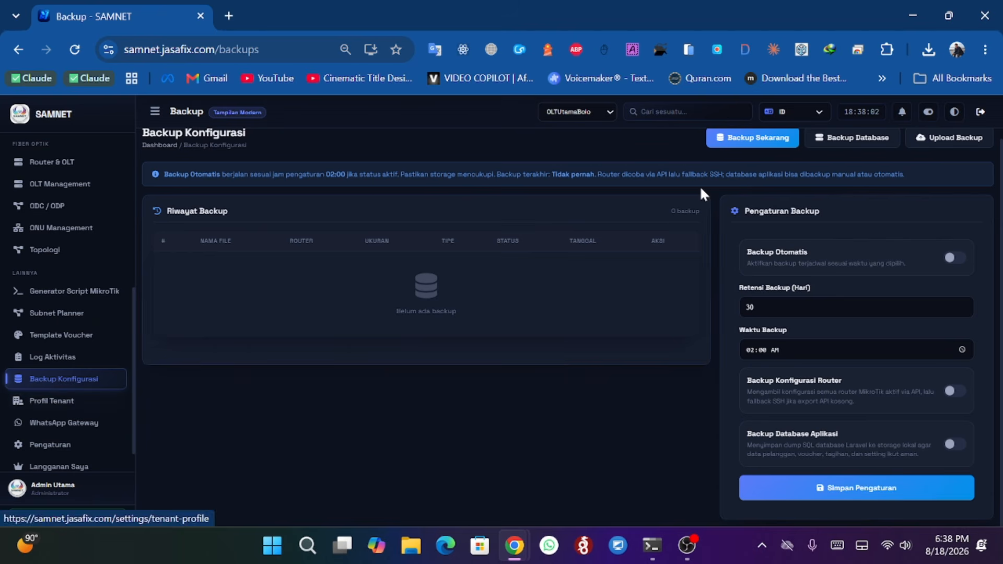
# - Open the router backup dialog, view the list of routers available, and close it
pyautogui.click(584, 112)
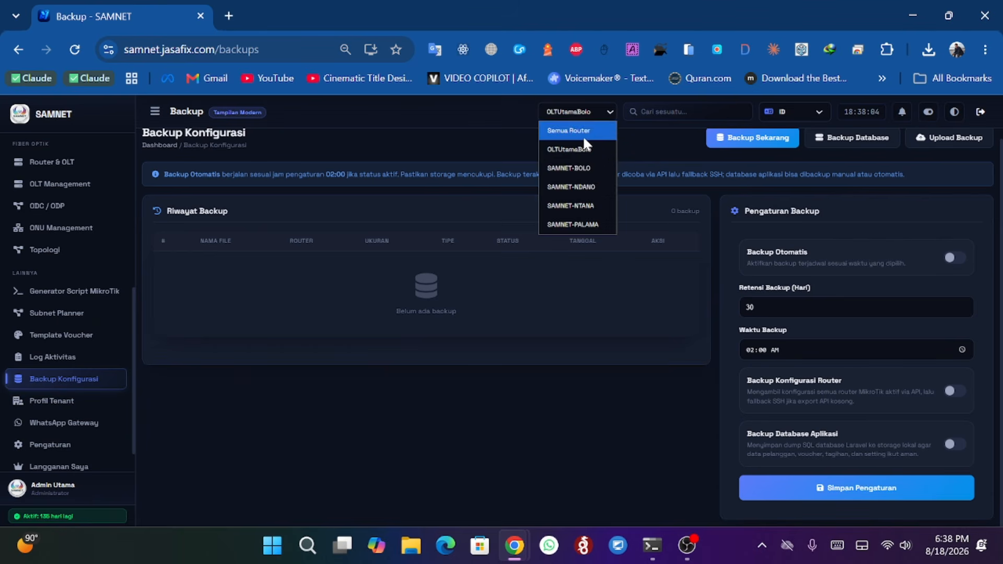
pyautogui.click(750, 138)
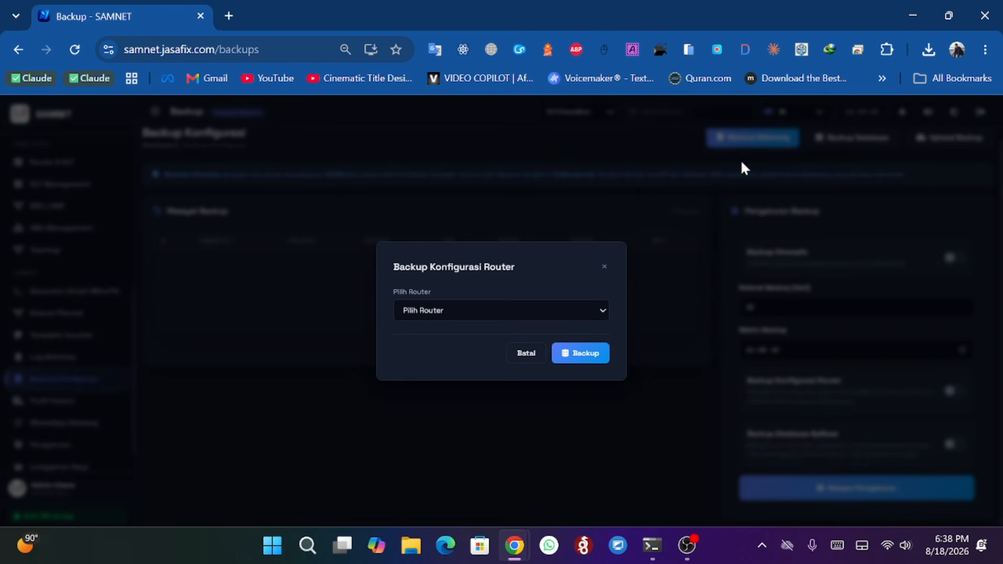
pyautogui.click(596, 309)
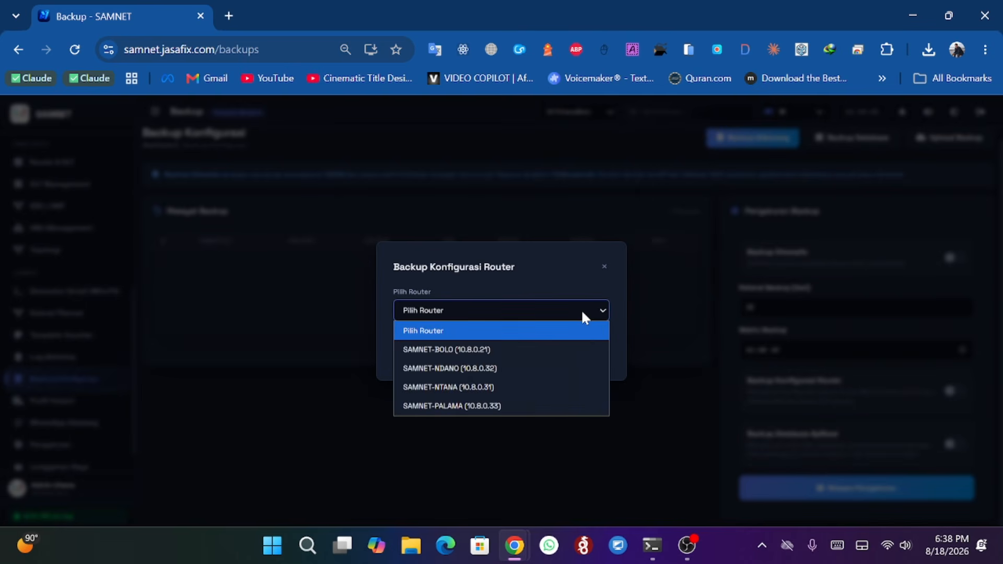
pyautogui.click(602, 268)
# - Open the tenant profile and review its plan details and password section
pyautogui.scroll(-2, 63, 381)
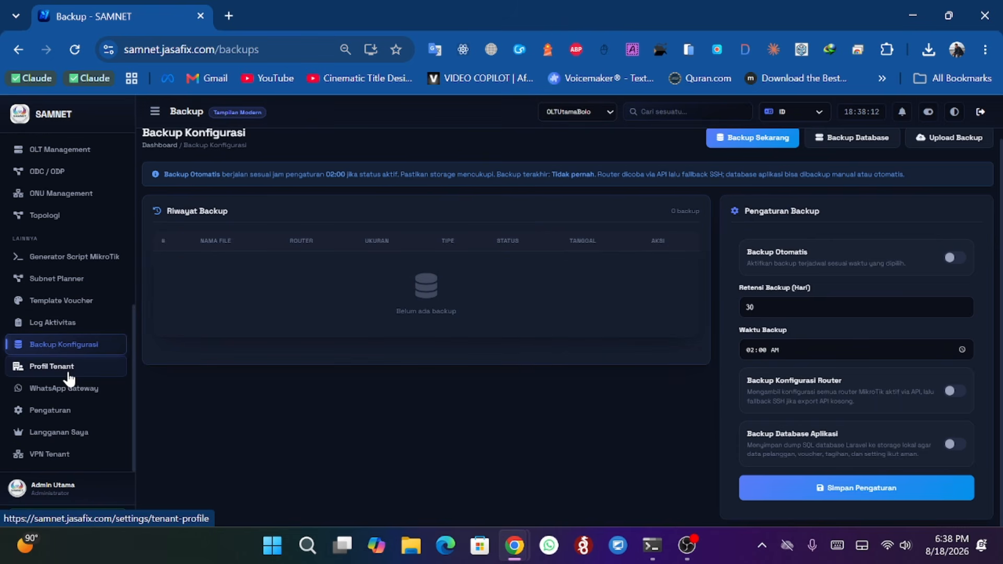
pyautogui.click(67, 372)
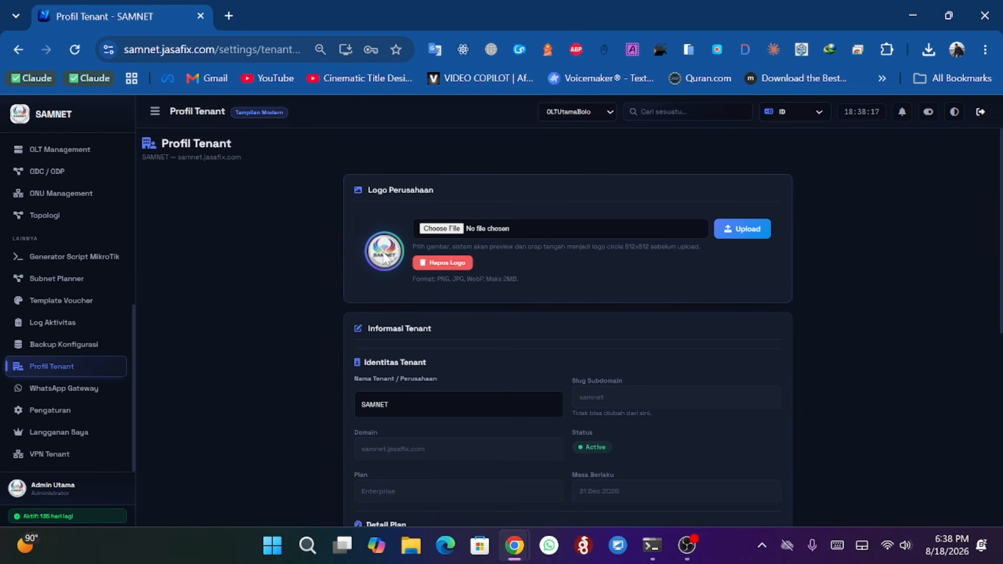
pyautogui.scroll(-4, 384, 256)
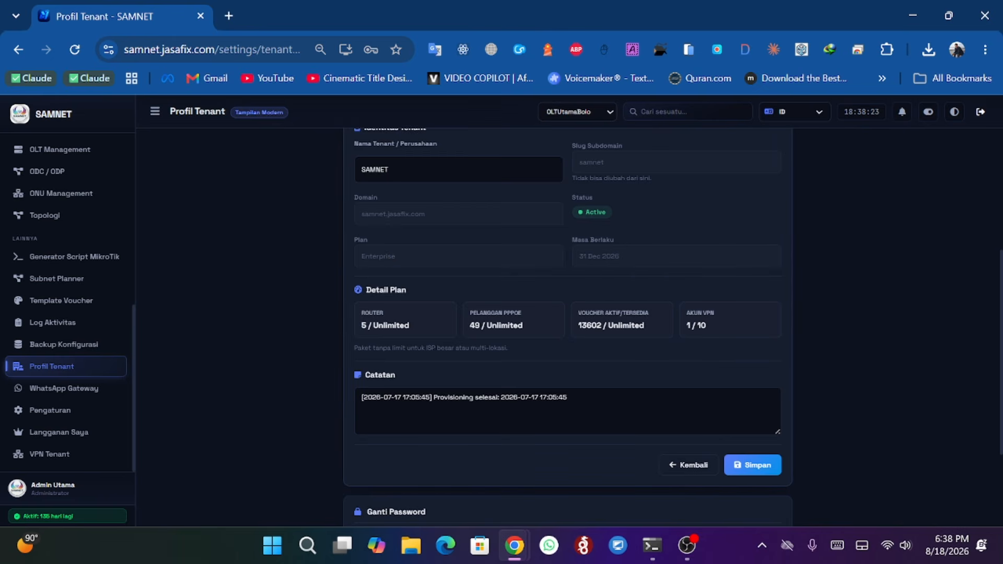
pyautogui.moveTo(581, 326); pyautogui.dragTo(645, 325)
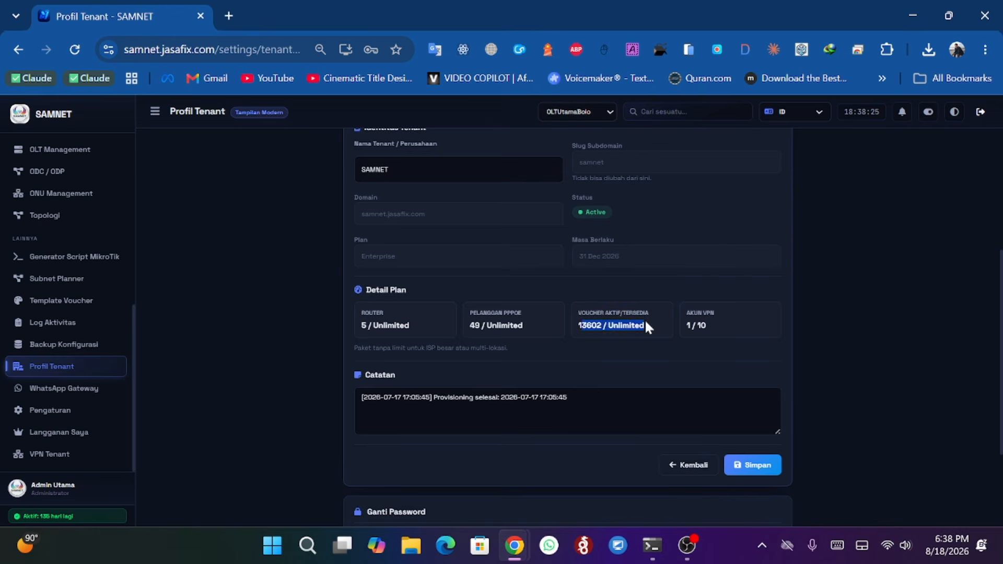
pyautogui.click(736, 325)
pyautogui.scroll(-3, 543, 297)
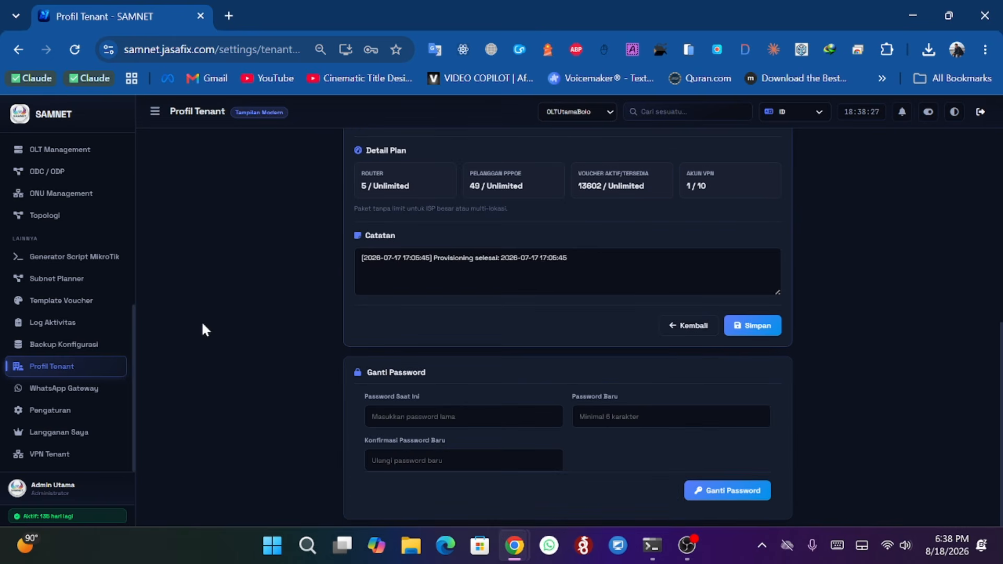
# - Open the WhatsApp Gateway connection status page
pyautogui.click(76, 387)
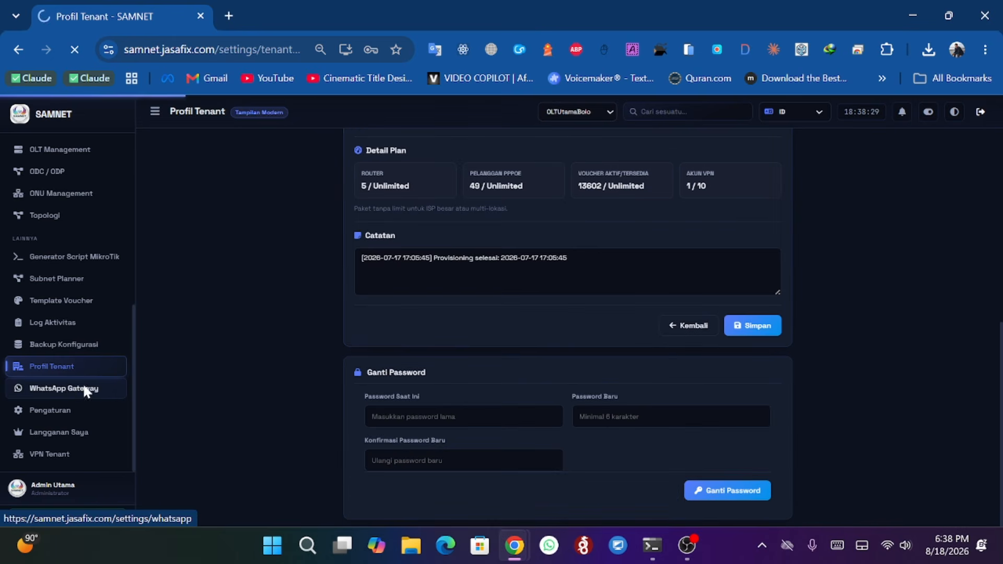
pyautogui.scroll(-5, 38, 321)
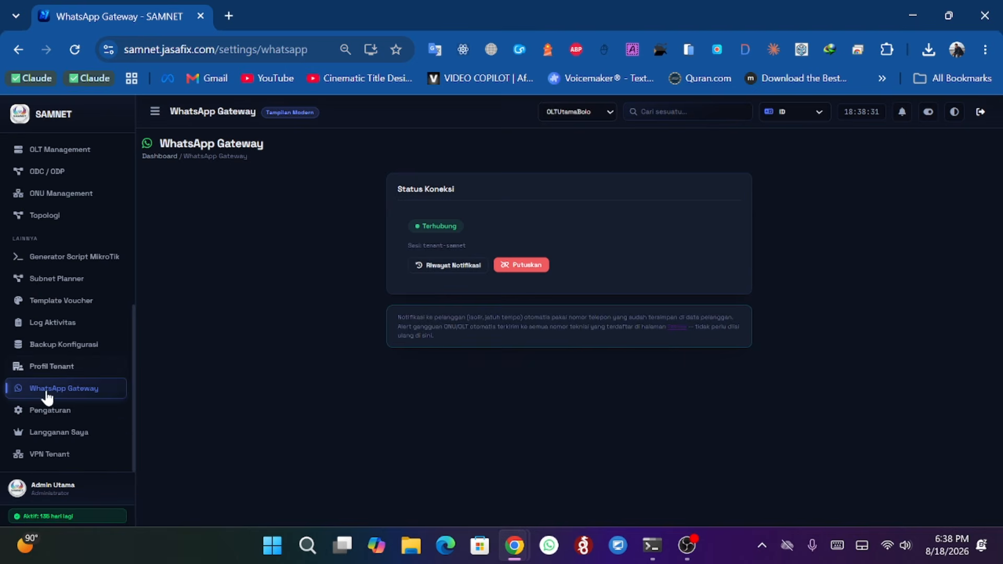
# - Open the system settings and review the general information fields and network topology mode options
pyautogui.click(47, 410)
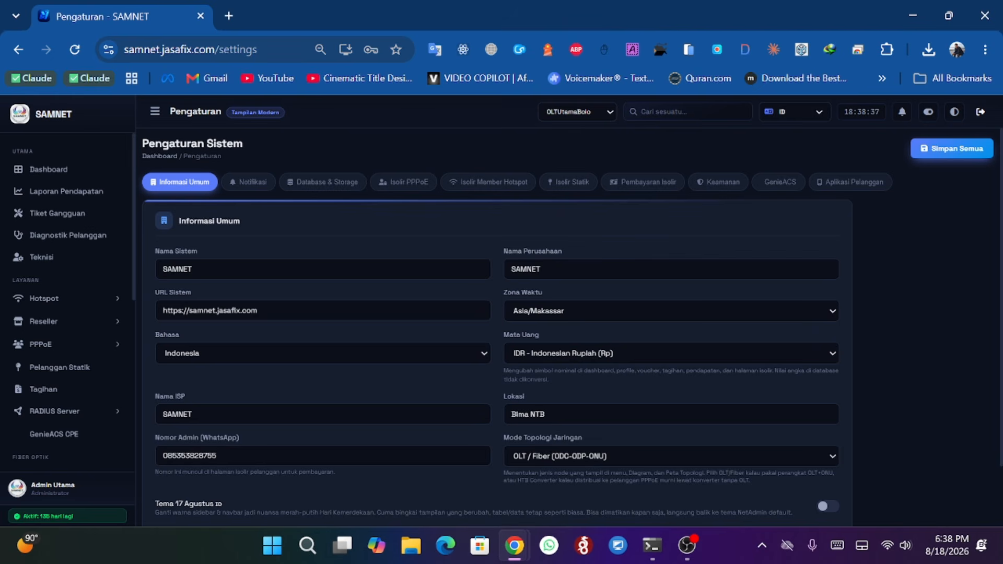
pyautogui.doubleClick(168, 269)
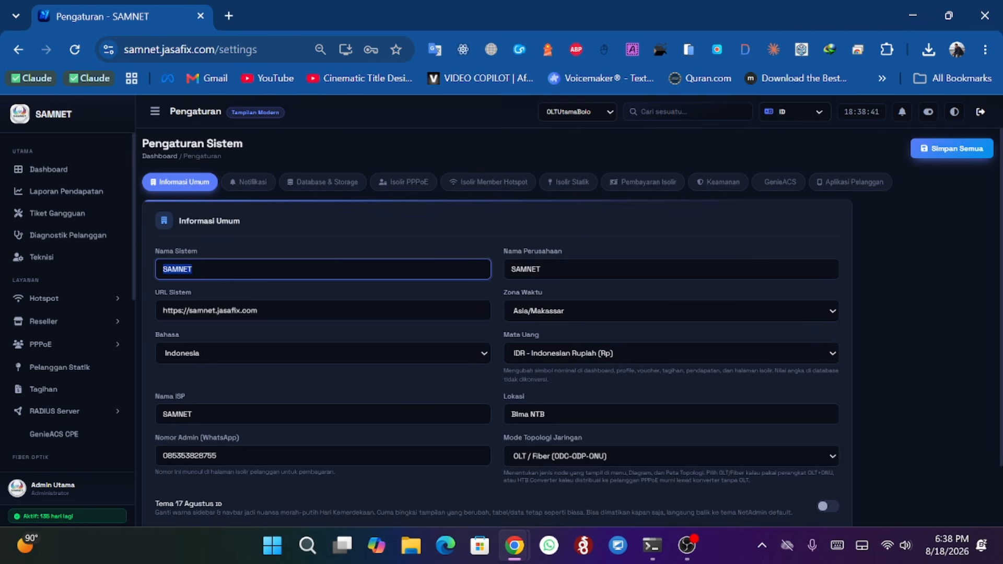
pyautogui.click(541, 269)
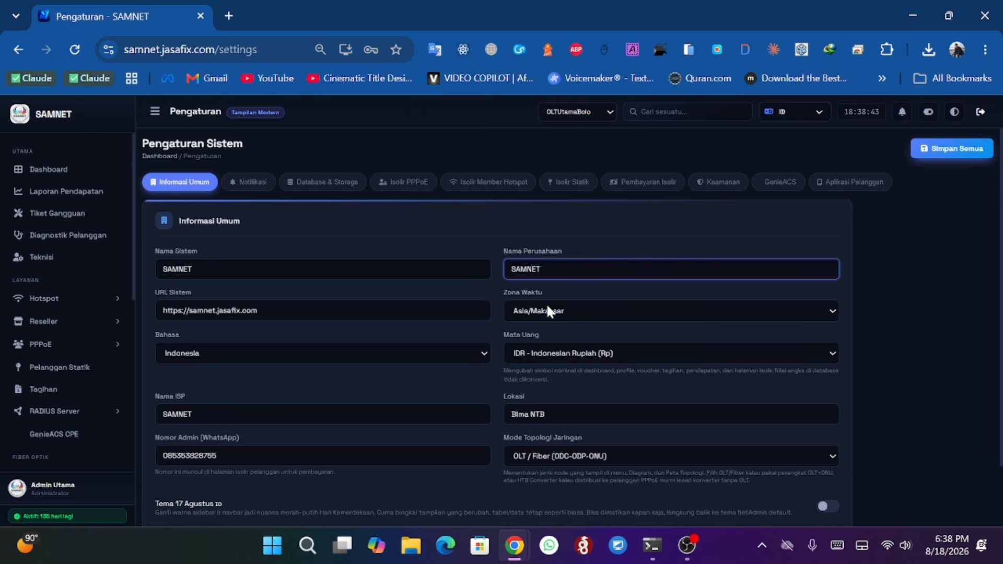
pyautogui.scroll(-2, 545, 315)
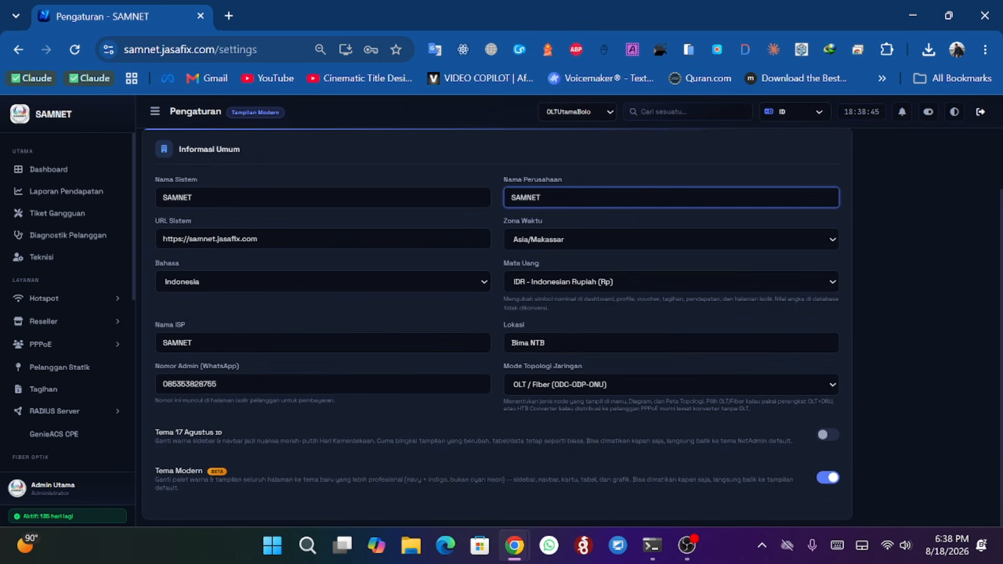
pyautogui.click(543, 387)
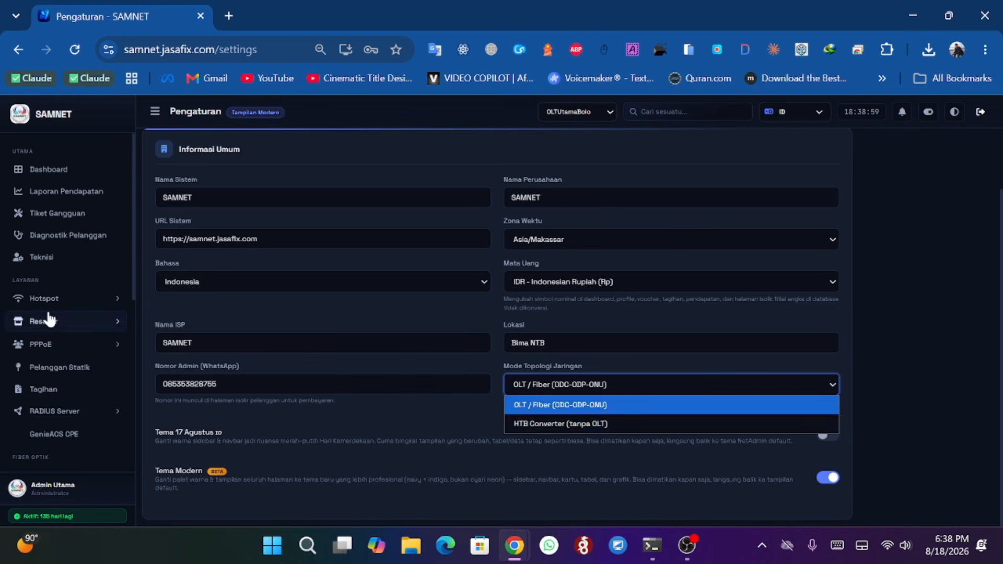
pyautogui.scroll(-2, 49, 313)
pyautogui.scroll(-3, 49, 313)
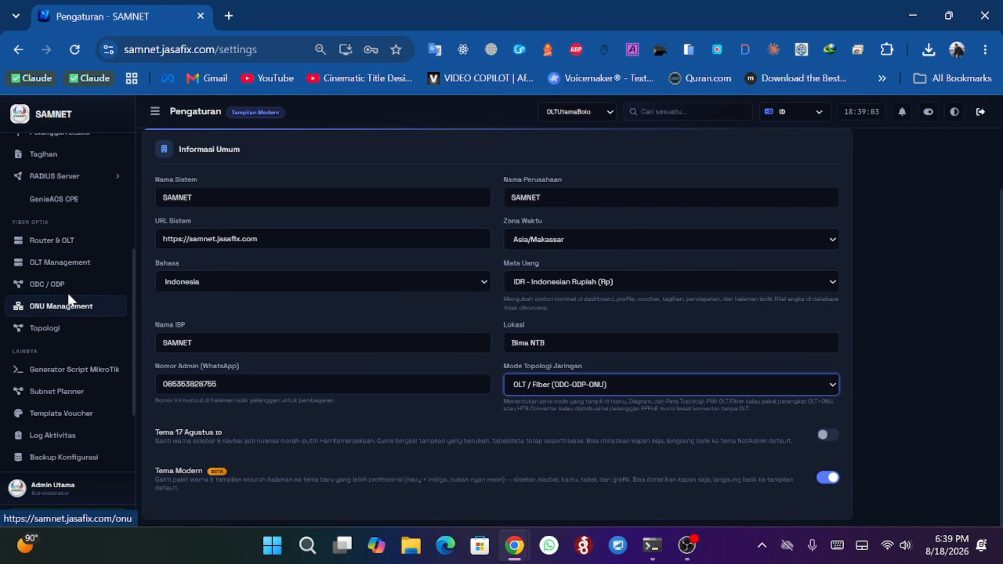
pyautogui.click(407, 315)
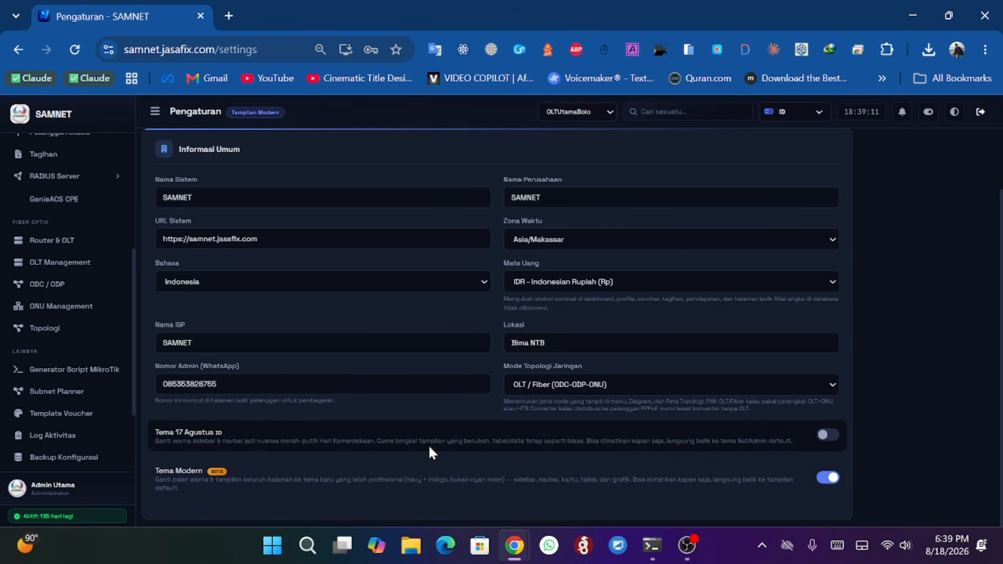
pyautogui.scroll(2, 472, 448)
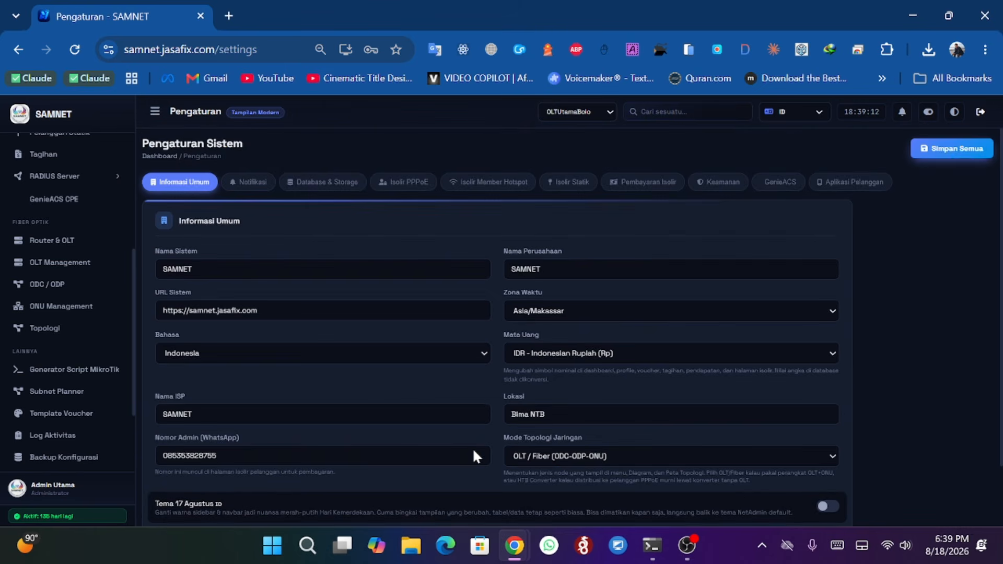
# - Open the notification settings and review the Telegram fields, notification toggles and voucher threshold
pyautogui.click(255, 189)
pyautogui.scroll(-3, 292, 269)
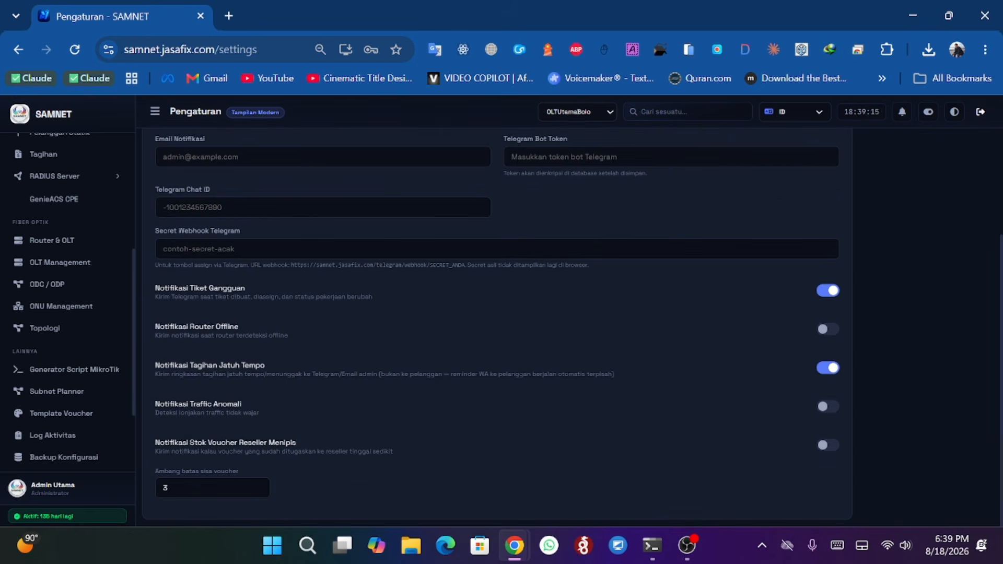
pyautogui.scroll(3, 293, 275)
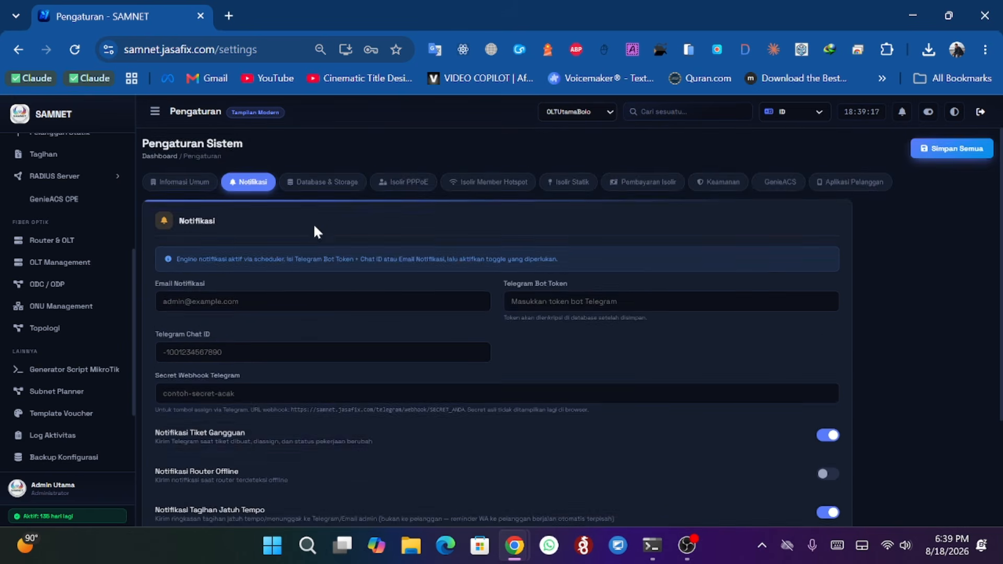
pyautogui.scroll(-2, 316, 220)
pyautogui.scroll(-1, 320, 219)
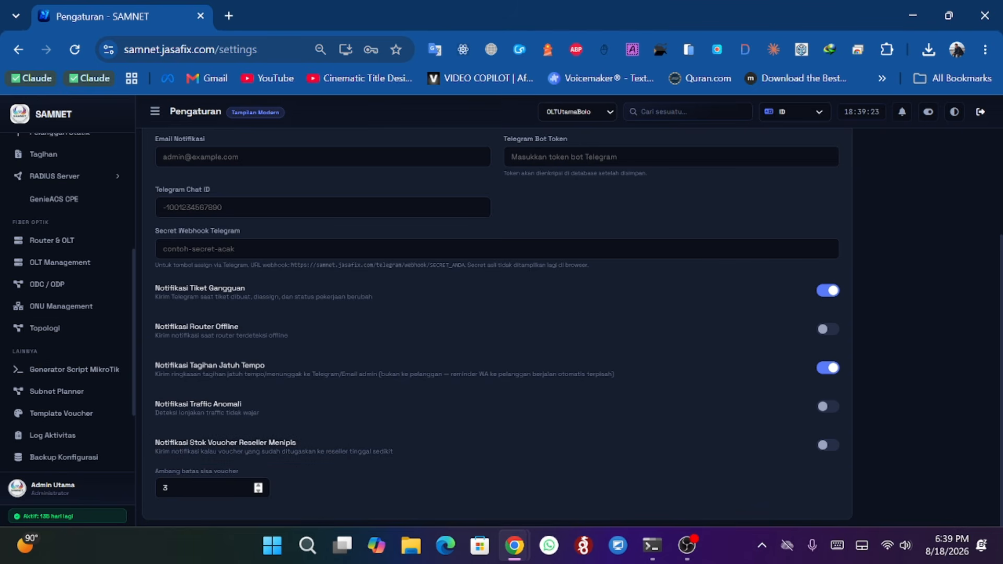
pyautogui.doubleClick(209, 488)
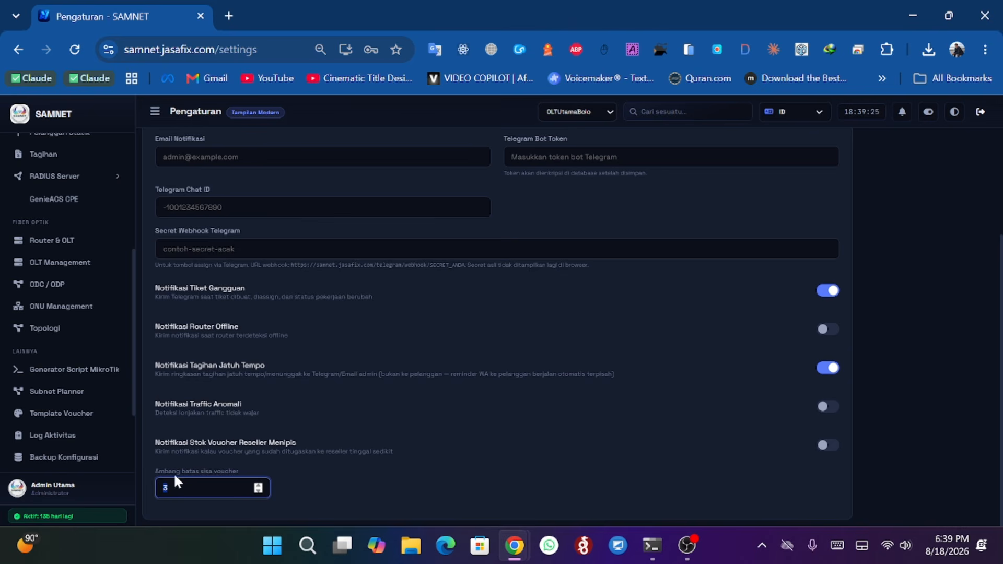
pyautogui.click(209, 487)
pyautogui.moveTo(172, 488); pyautogui.dragTo(147, 491)
pyautogui.scroll(3, 340, 335)
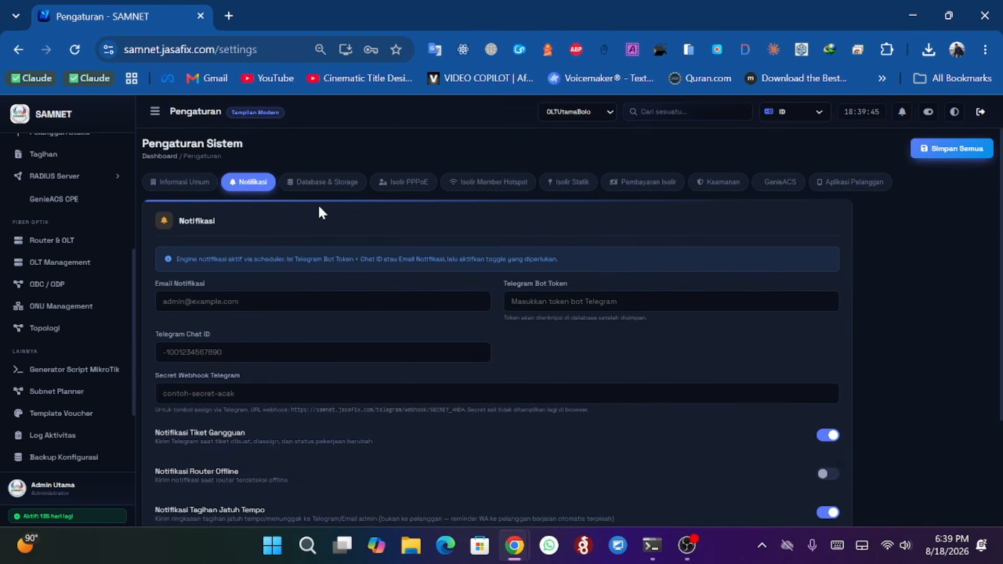
# - Review the database and storage retention settings, then compare the PPPoE isolation mode options, keeping Redirect ke Halaman Tagihan
pyautogui.click(328, 188)
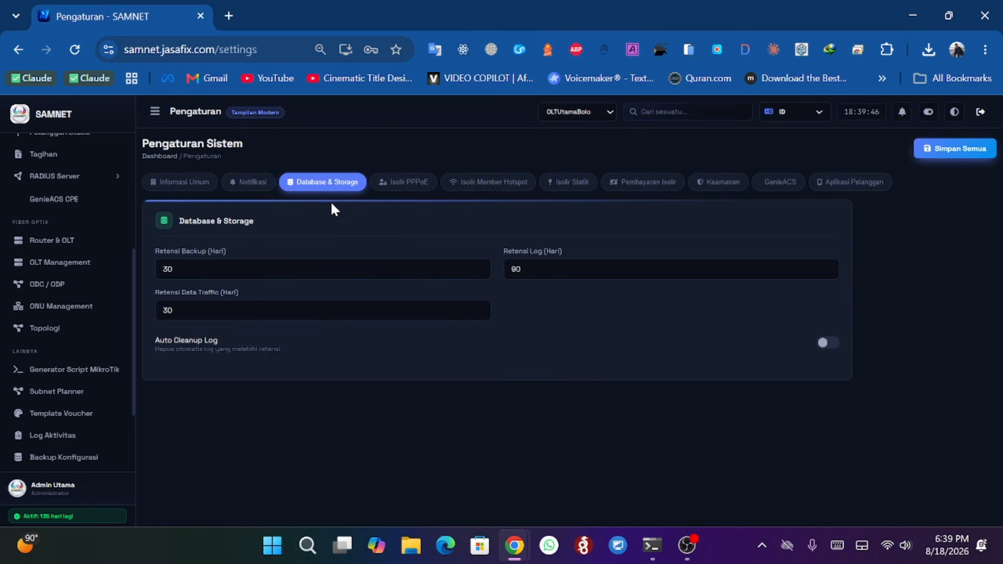
pyautogui.click(409, 183)
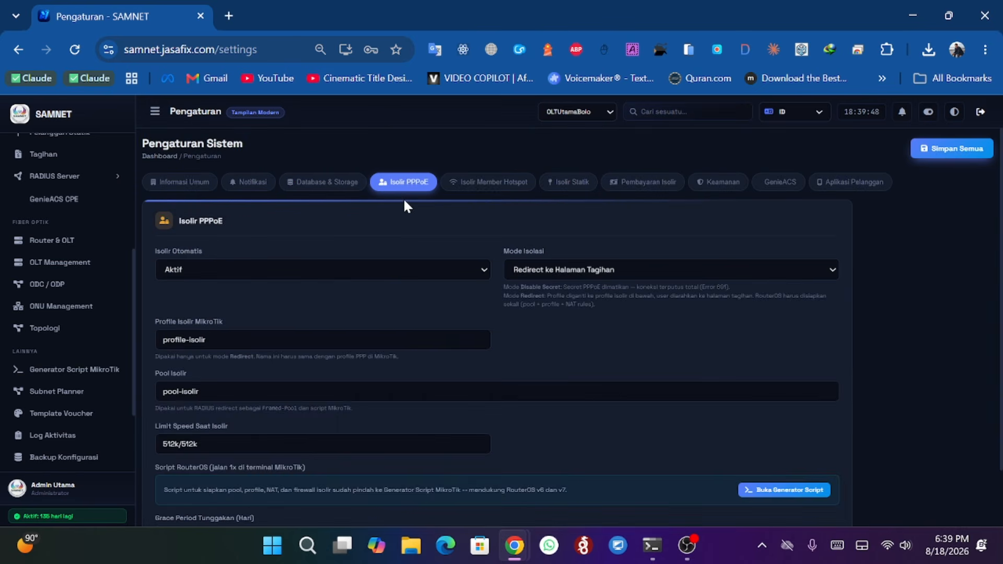
pyautogui.click(546, 270)
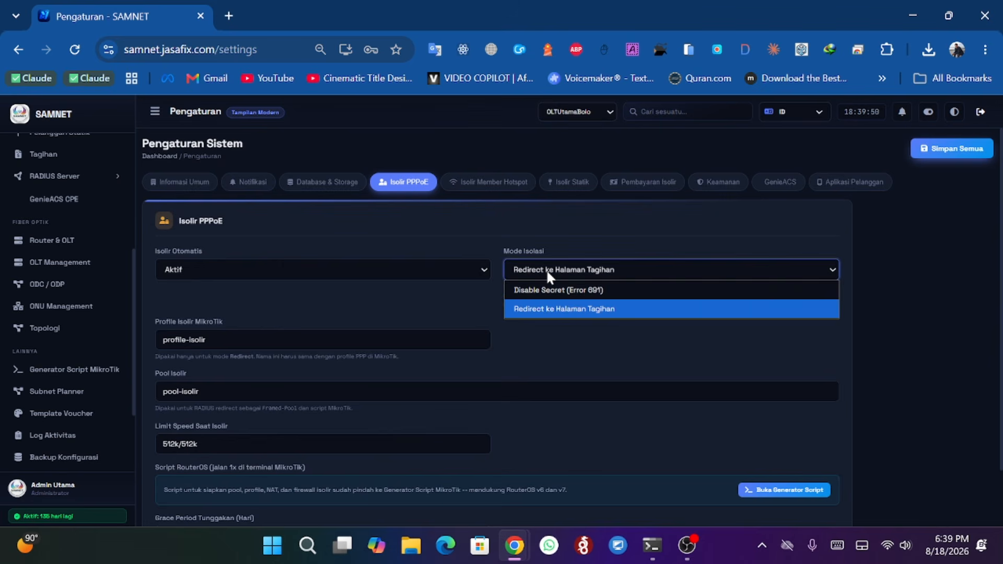
pyautogui.click(560, 310)
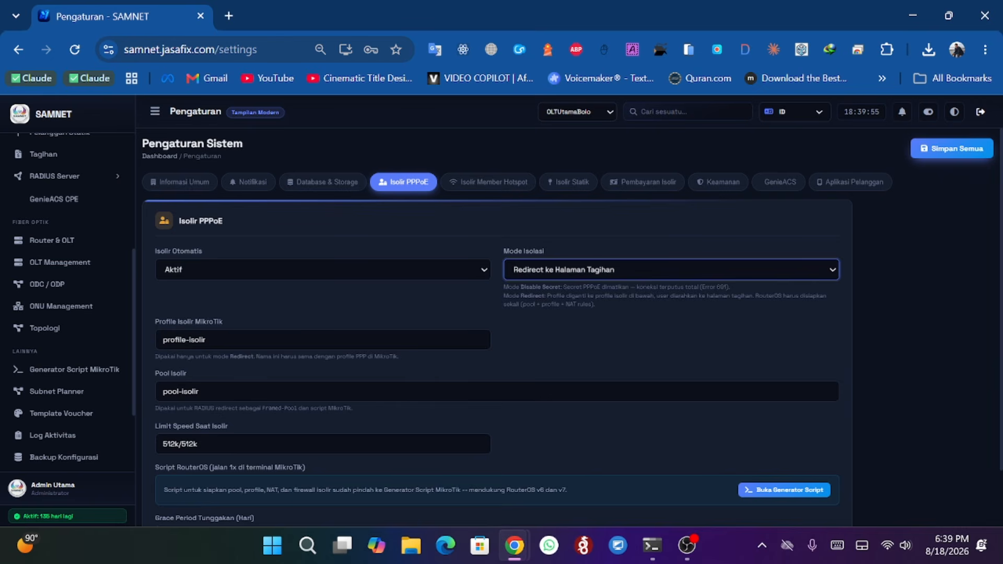
pyautogui.click(575, 269)
pyautogui.click(573, 287)
pyautogui.click(566, 266)
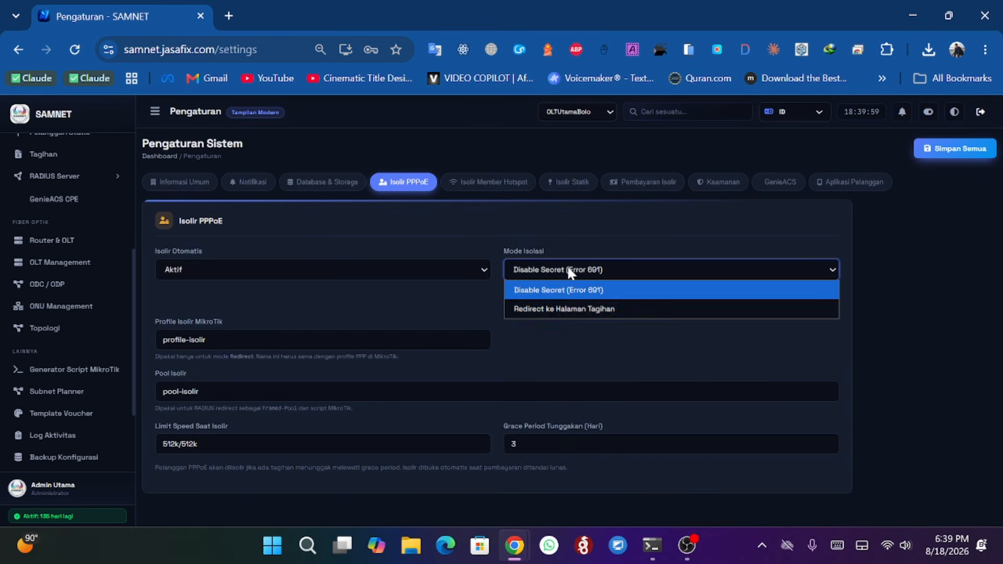
pyautogui.click(577, 314)
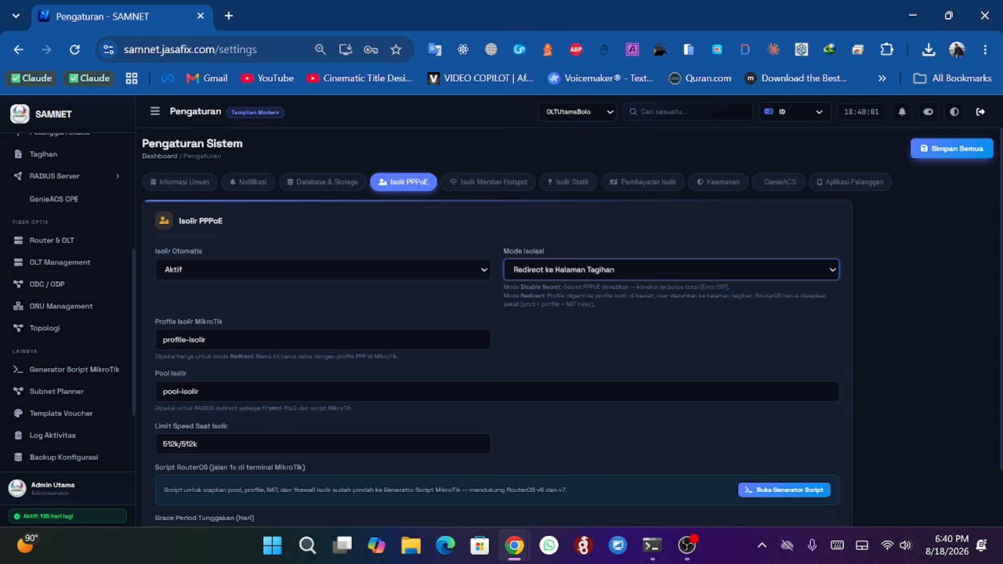
# - Set the PPPoE isolation grace period to 2 days
pyautogui.scroll(-2, 267, 442)
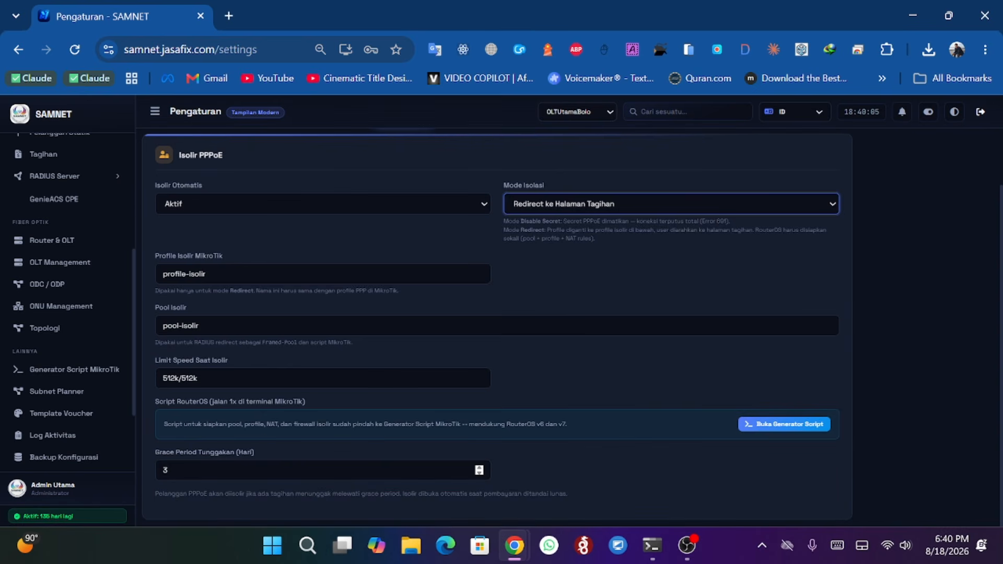
pyautogui.moveTo(153, 449); pyautogui.dragTo(211, 453)
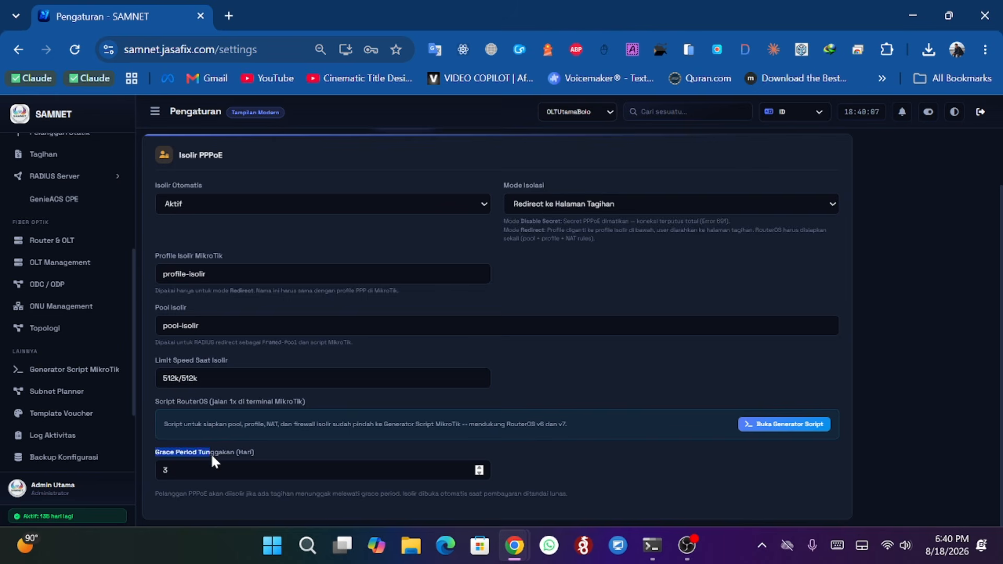
pyautogui.click(235, 452)
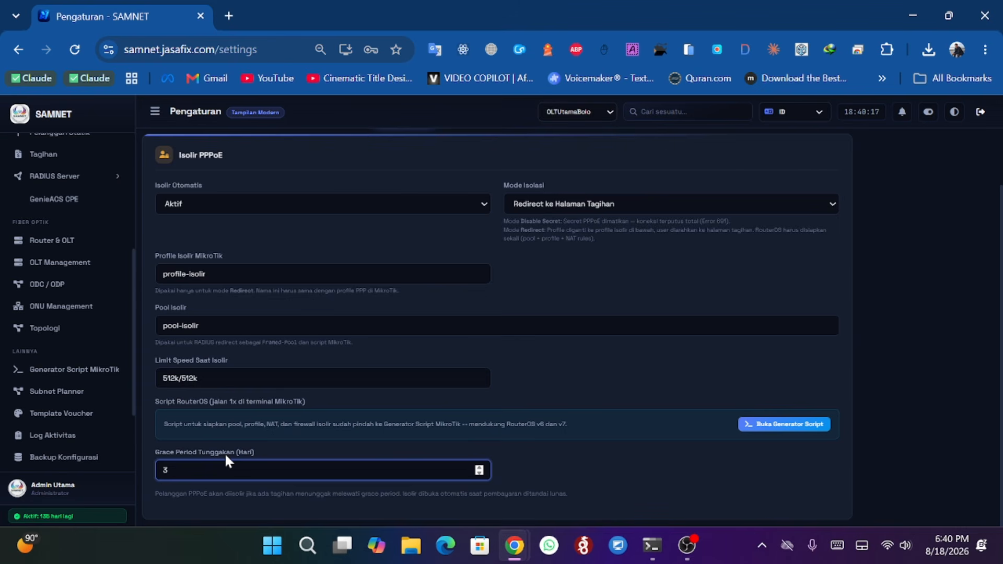
pyautogui.press('BackSpace')
pyautogui.write('2')
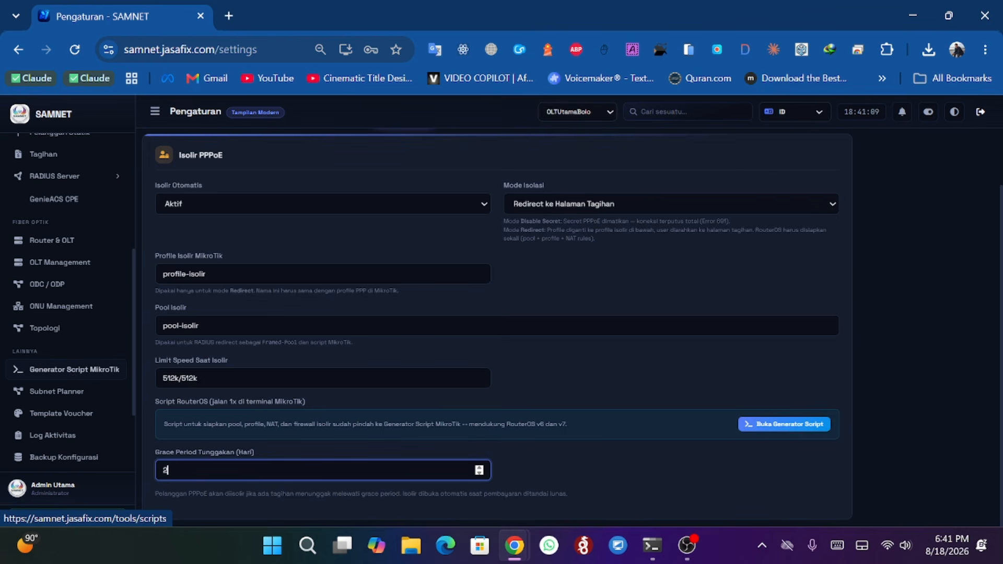
# - Review the hotspot member isolation and static isolation settings
pyautogui.scroll(2, 491, 412)
pyautogui.click(478, 183)
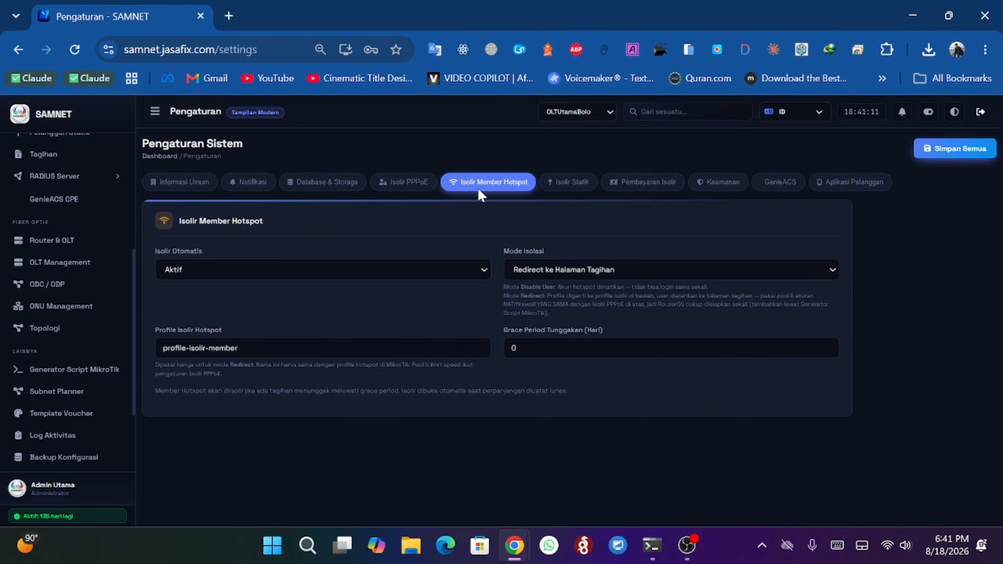
pyautogui.click(563, 185)
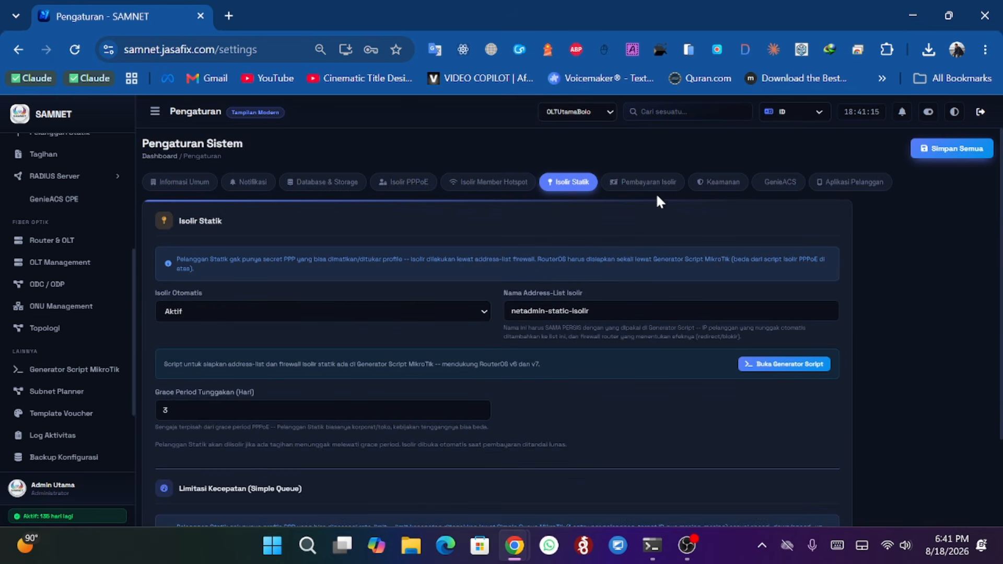
# - Open the isolation payment page settings and review its page identity, QRIS, bank account and confirmation method sections
pyautogui.click(637, 183)
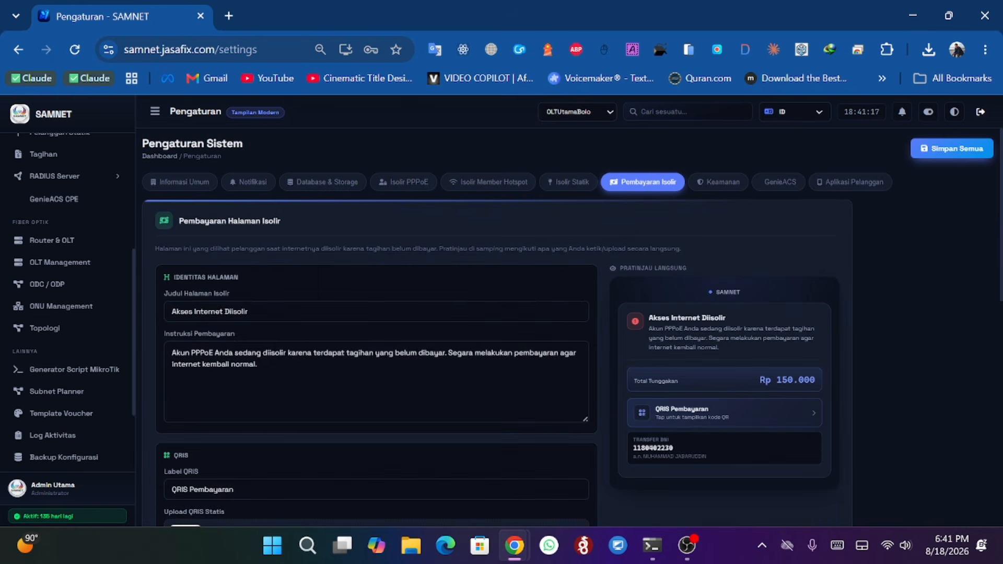
pyautogui.scroll(-3, 496, 324)
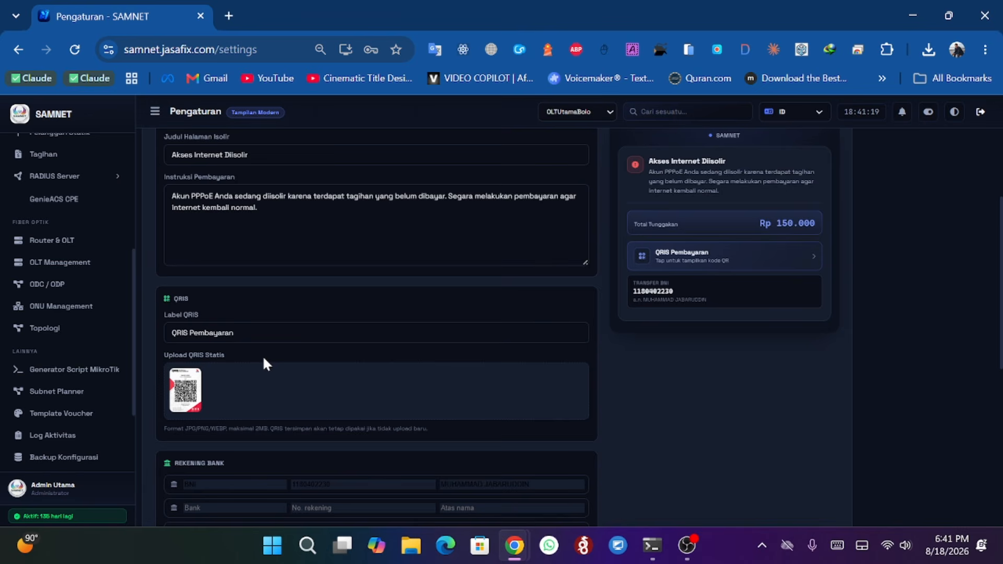
pyautogui.scroll(-3, 215, 468)
pyautogui.scroll(2, 176, 334)
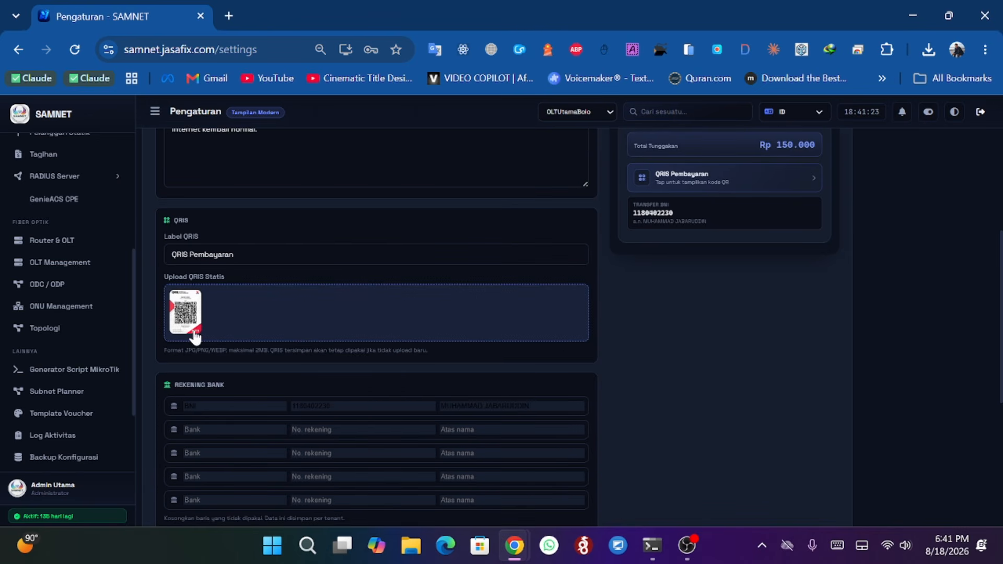
pyautogui.scroll(-3, 215, 368)
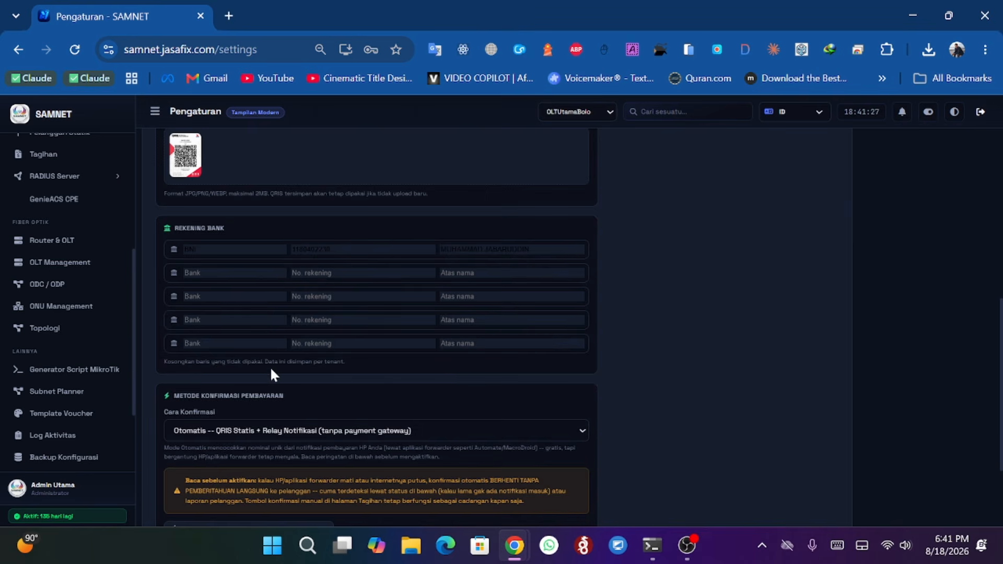
pyautogui.scroll(8, 272, 372)
pyautogui.scroll(-10, 290, 372)
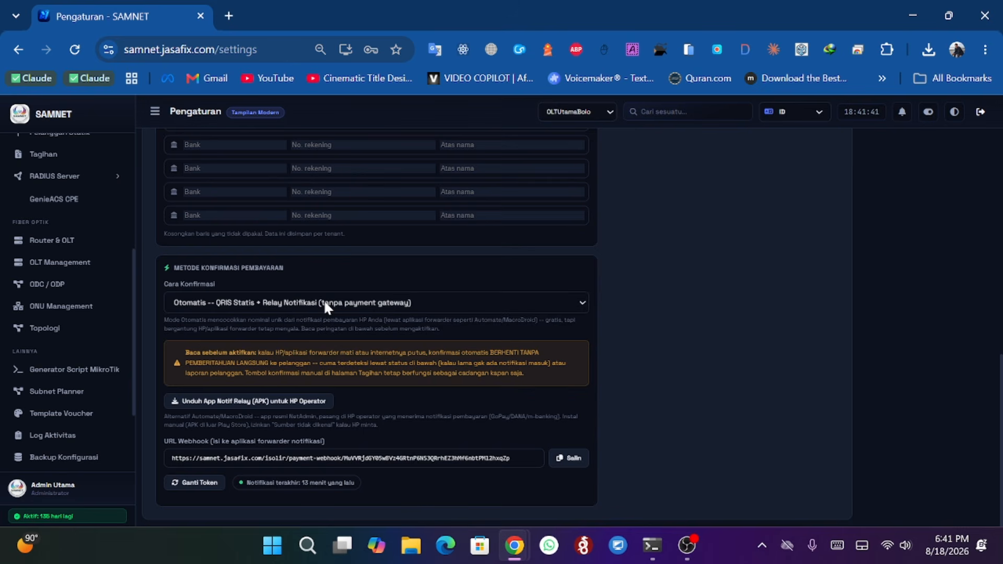
pyautogui.scroll(3, 380, 406)
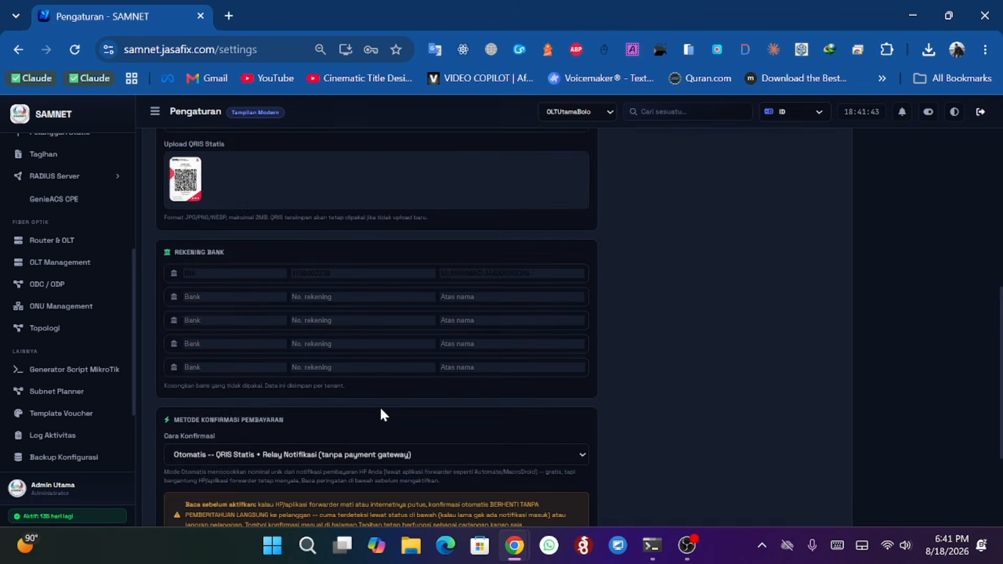
pyautogui.scroll(-3, 380, 406)
pyautogui.scroll(6, 387, 429)
pyautogui.scroll(4, 386, 429)
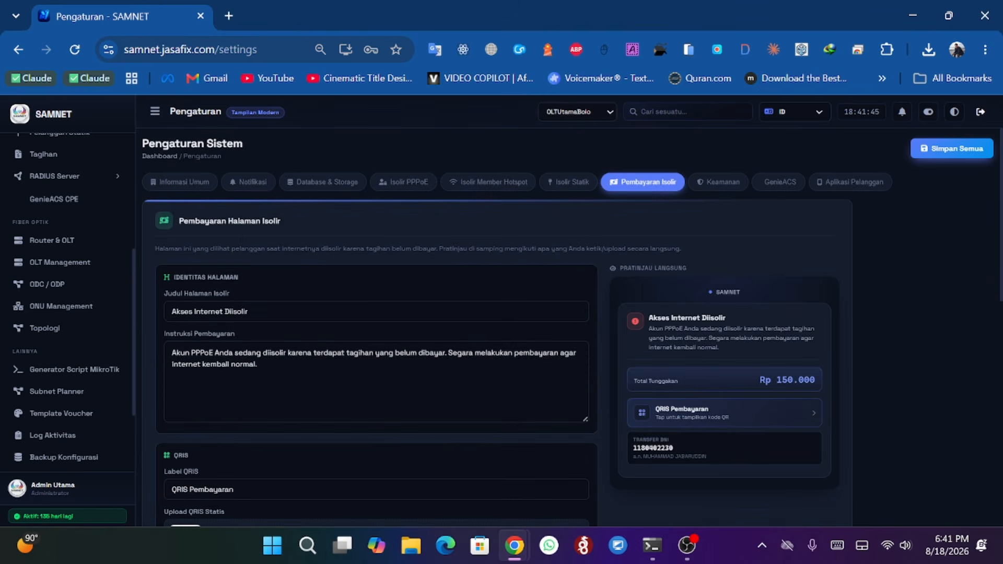
# - Review the security settings and the GenieACS server URL and username fields
pyautogui.click(727, 182)
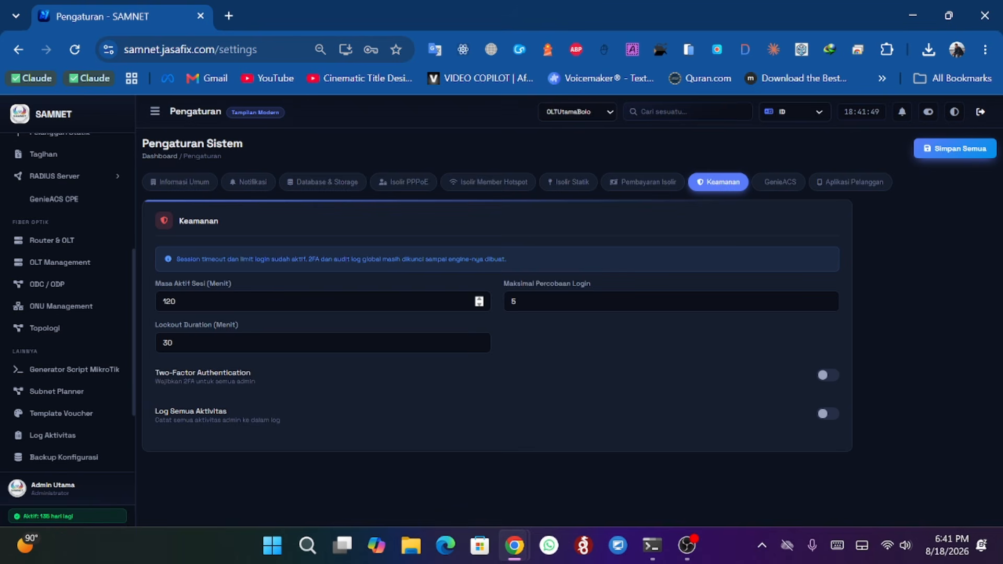
pyautogui.click(783, 183)
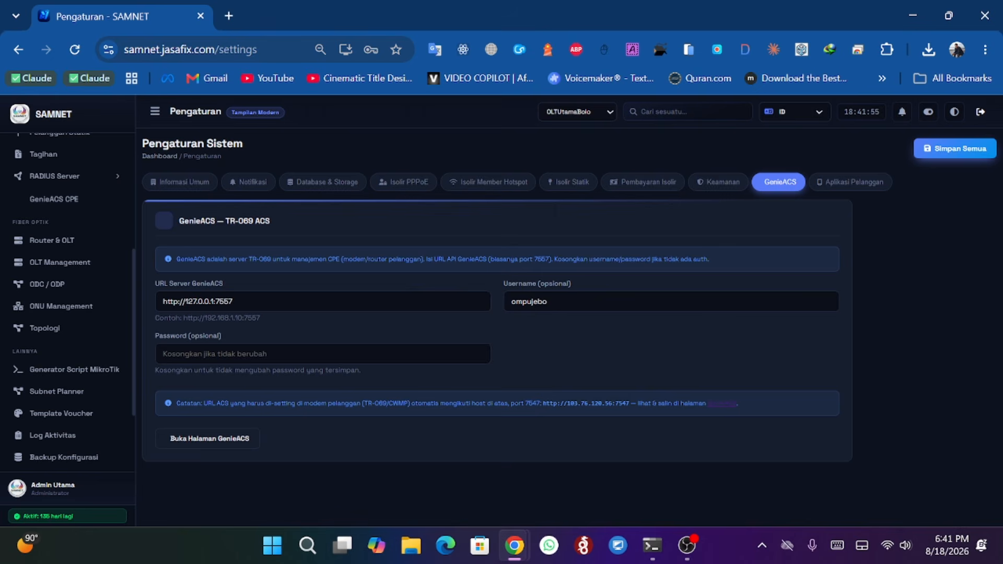
pyautogui.moveTo(238, 302); pyautogui.dragTo(147, 301)
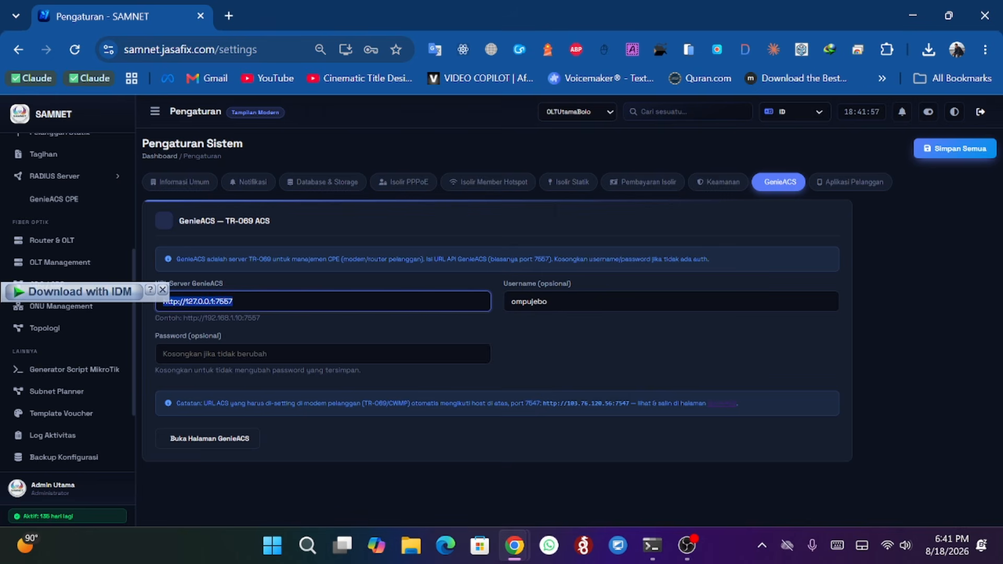
pyautogui.press('Tab')
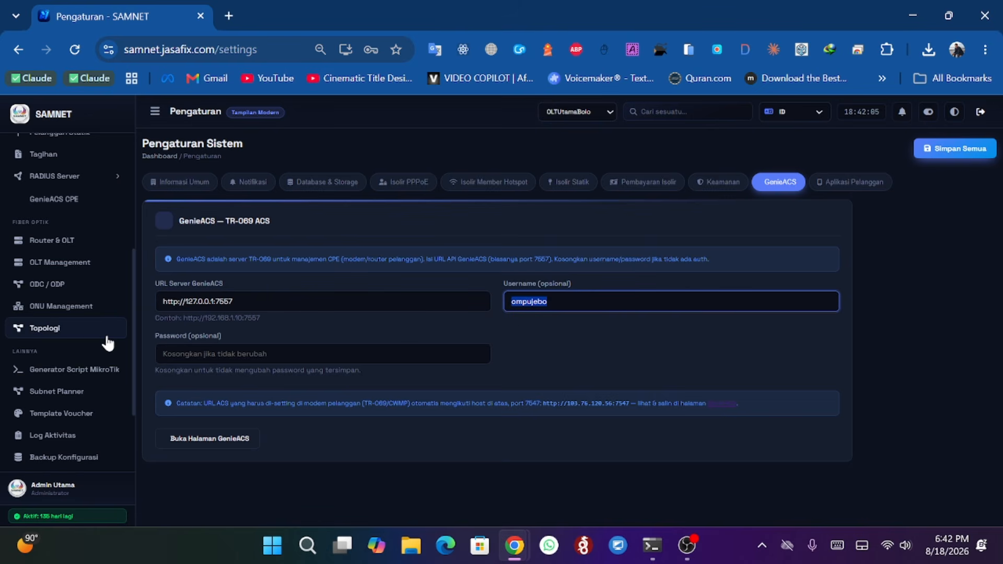
# - Open the GenieACS CPE management page and return to the settings
pyautogui.scroll(-2, 94, 329)
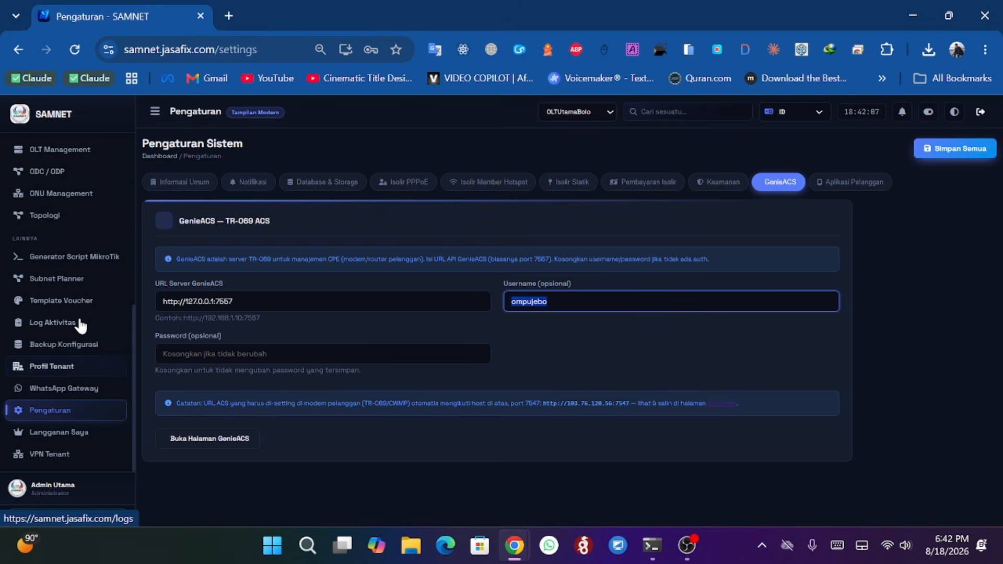
pyautogui.scroll(4, 94, 330)
pyautogui.click(94, 321)
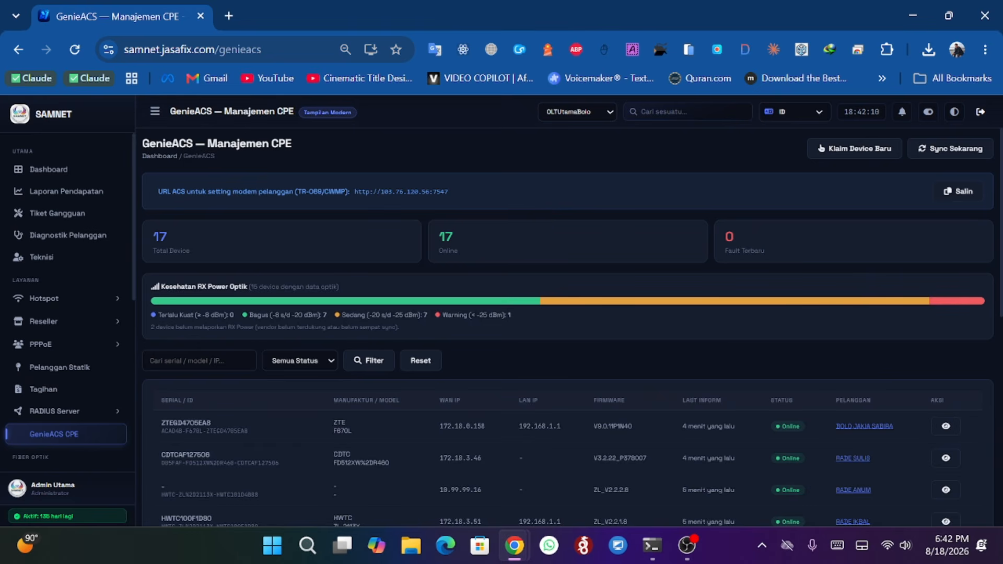
pyautogui.moveTo(354, 192); pyautogui.dragTo(455, 184)
pyautogui.click(429, 197)
pyautogui.click(18, 59)
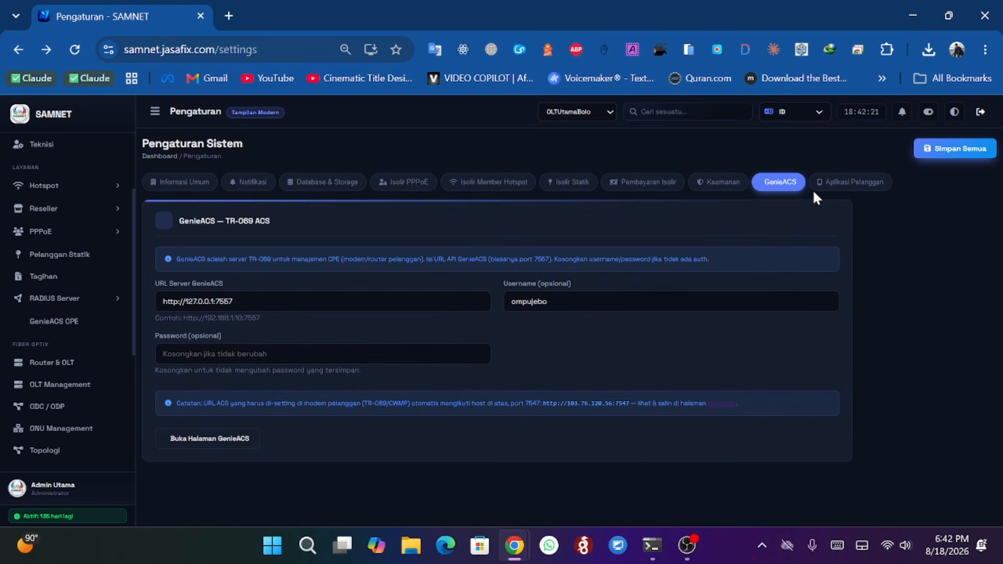
# - Open the customer app settings and copy the app link
pyautogui.click(853, 183)
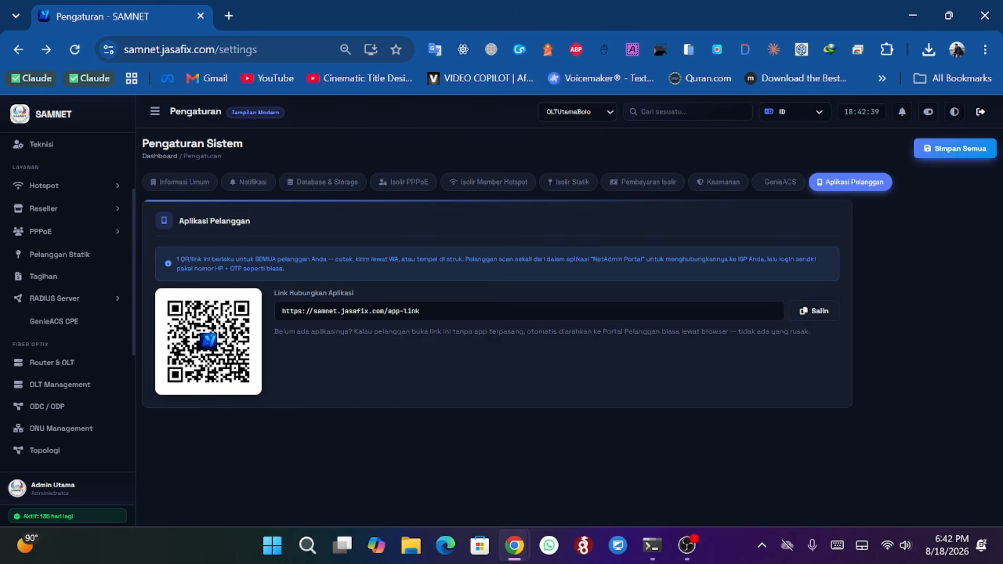
pyautogui.moveTo(421, 311); pyautogui.dragTo(281, 310)
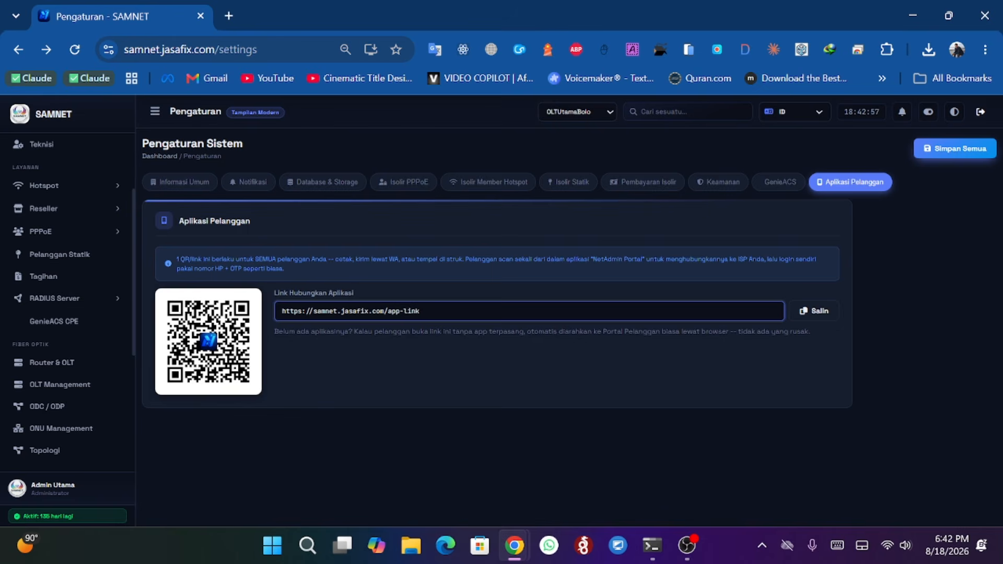
pyautogui.moveTo(337, 311); pyautogui.dragTo(313, 311)
pyautogui.click(818, 312)
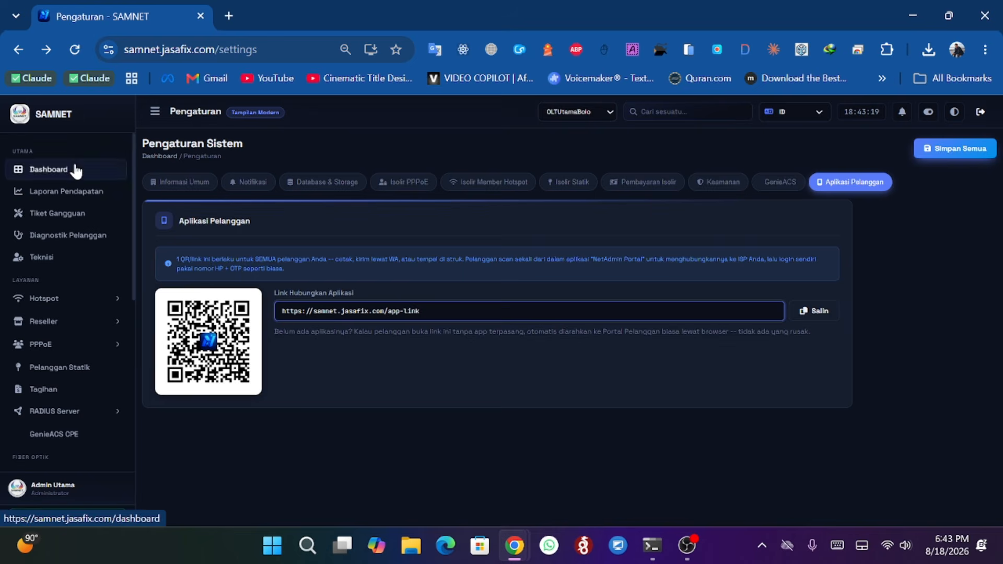
# - Open the dashboard and switch the router filter to SAMNET-BOLO
pyautogui.click(74, 168)
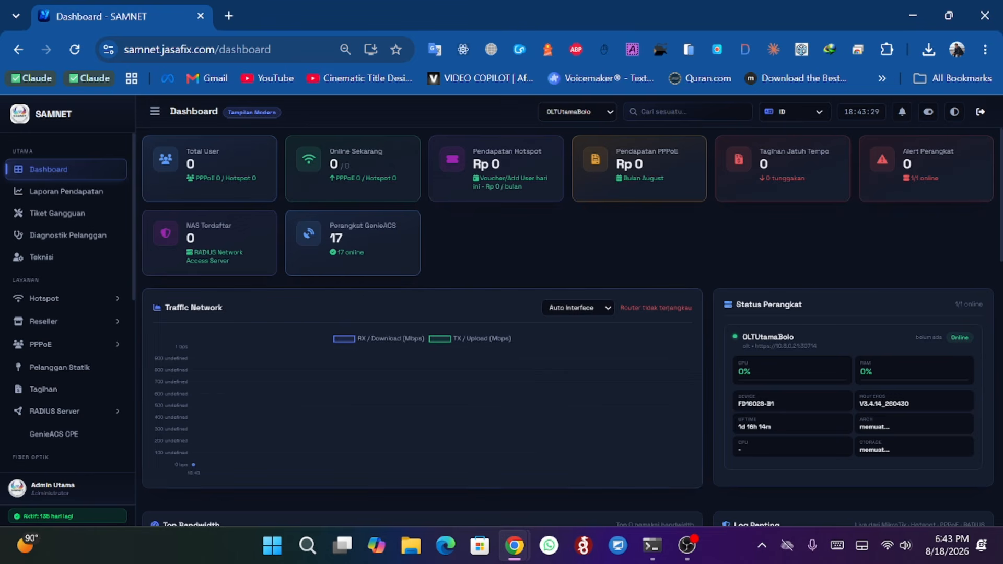
pyautogui.moveTo(619, 309); pyautogui.dragTo(699, 309)
pyautogui.click(591, 112)
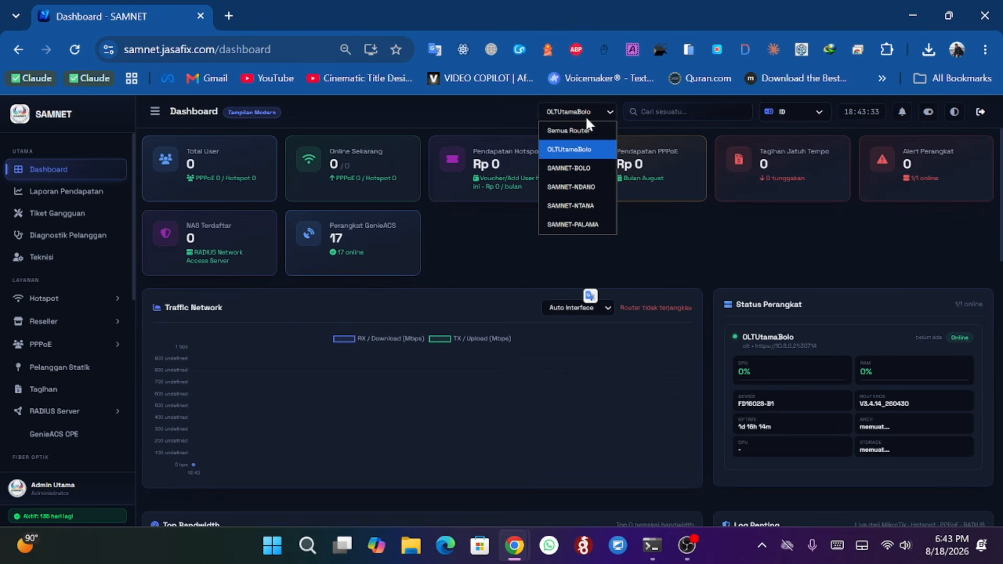
pyautogui.click(579, 169)
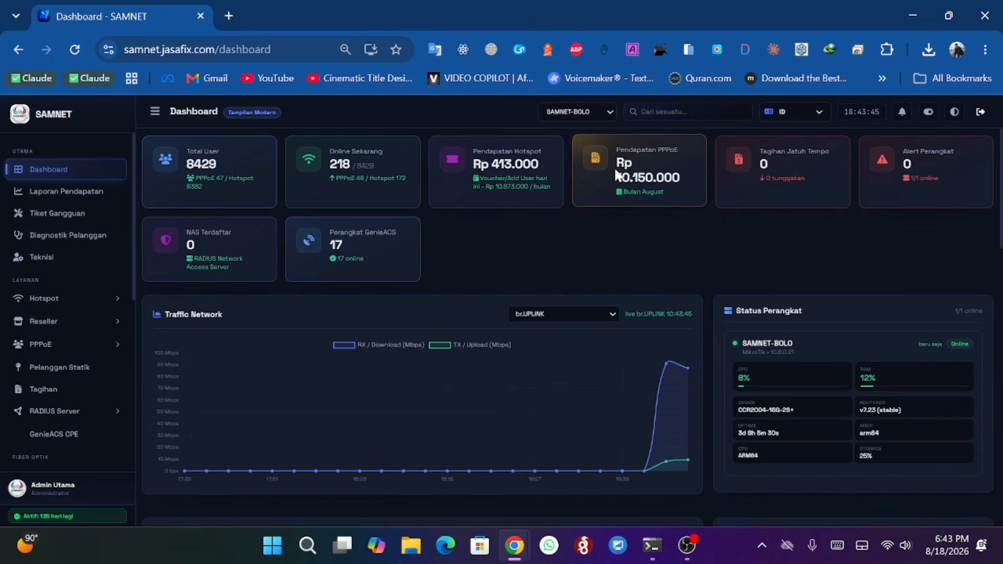
# - Open netadmin.jasafix.com in a new tab to reach the NetAdmin platform dashboard
pyautogui.click(230, 16)
pyautogui.write('netadmin.jasafix.com')
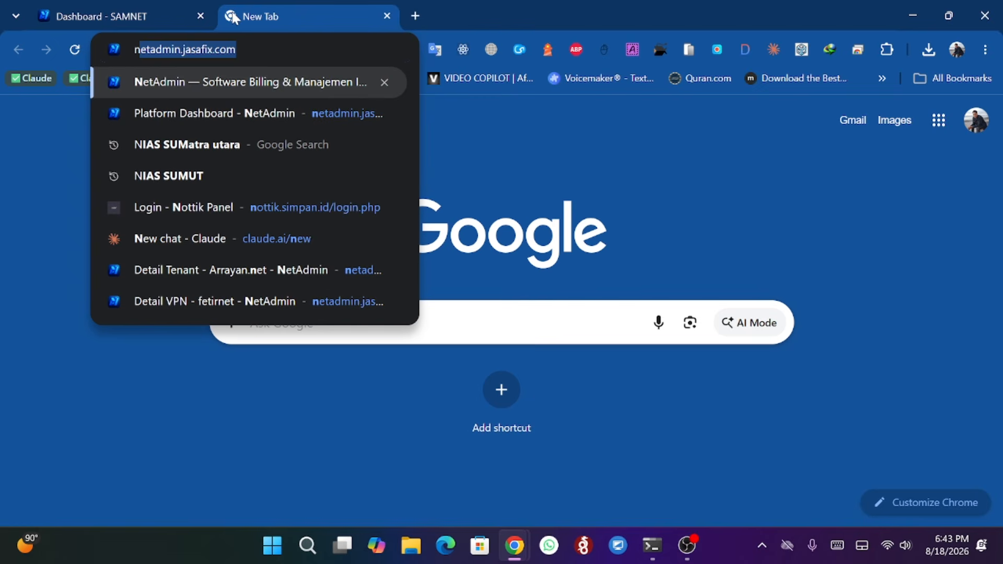
pyautogui.press('Return')
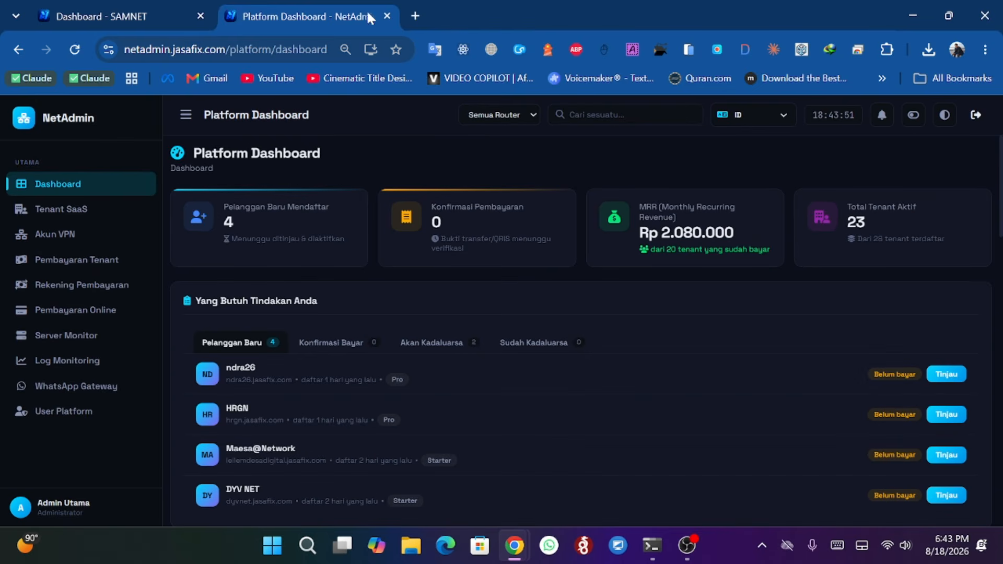
# - Open netadmin.jasafix.com in a new incognito window
pyautogui.click(386, 16)
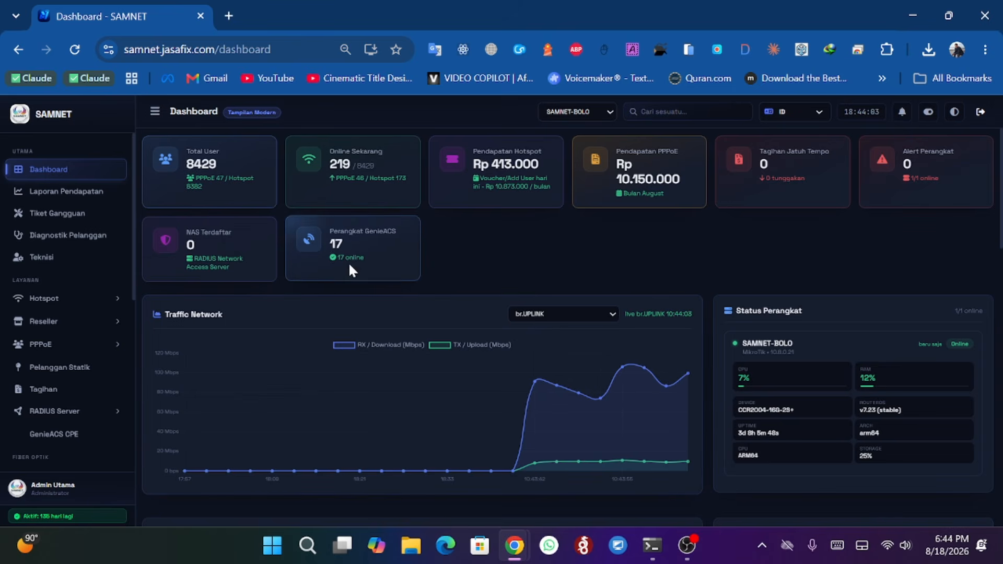
pyautogui.click(985, 49)
pyautogui.click(862, 127)
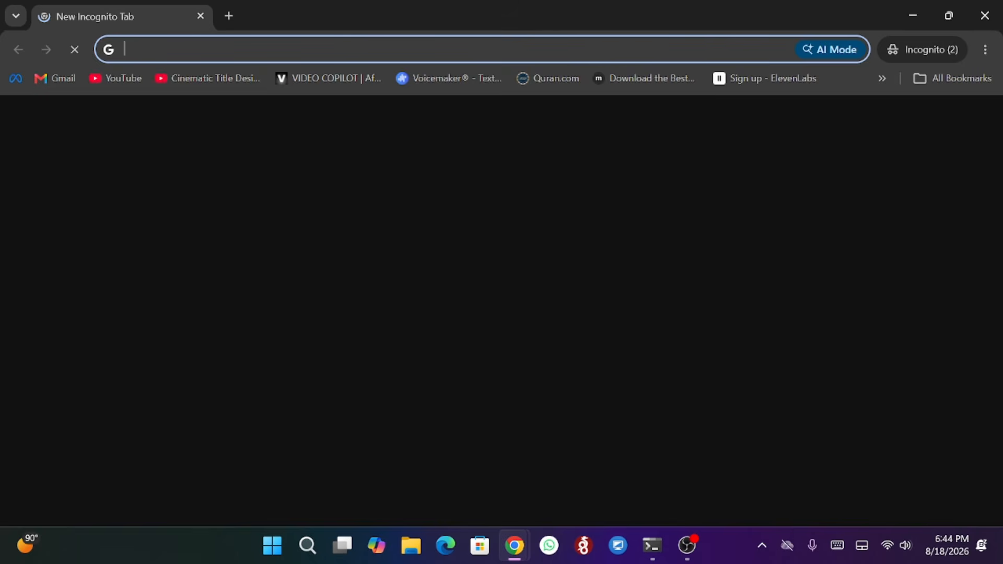
pyautogui.write('n')
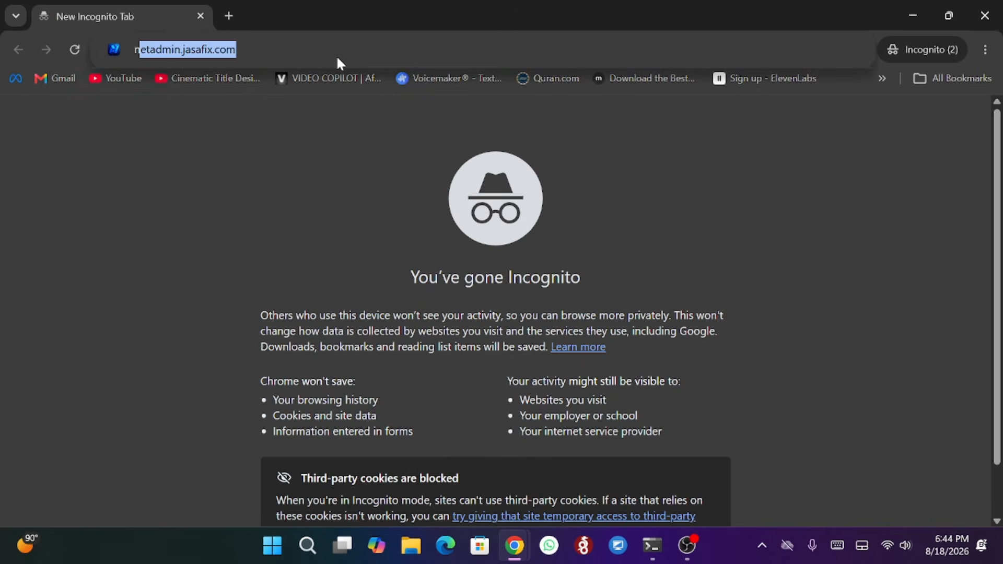
pyautogui.press('Return')
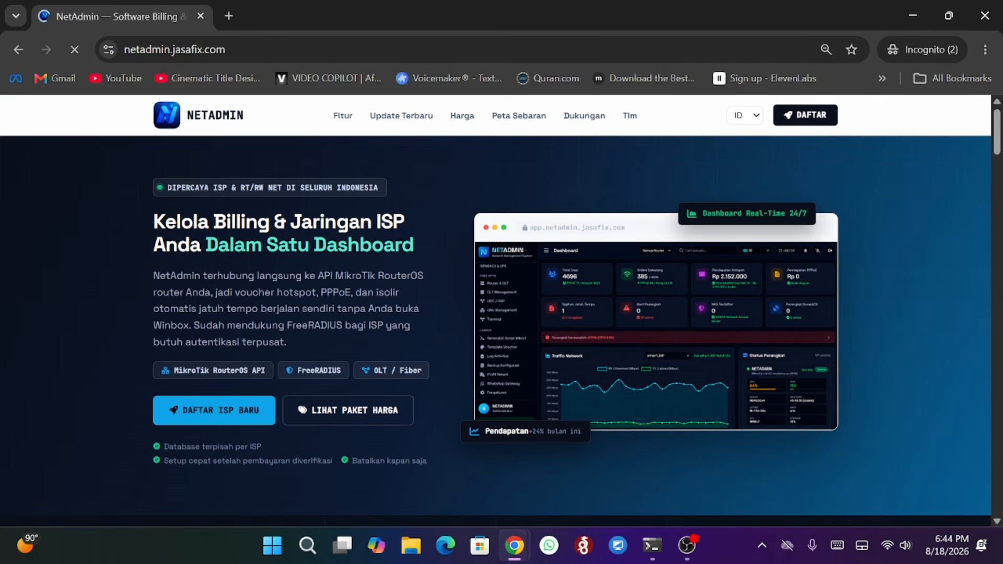
# - View the ISP distribution map section of the NetAdmin landing page
pyautogui.click(511, 125)
pyautogui.scroll(-15, 511, 125)
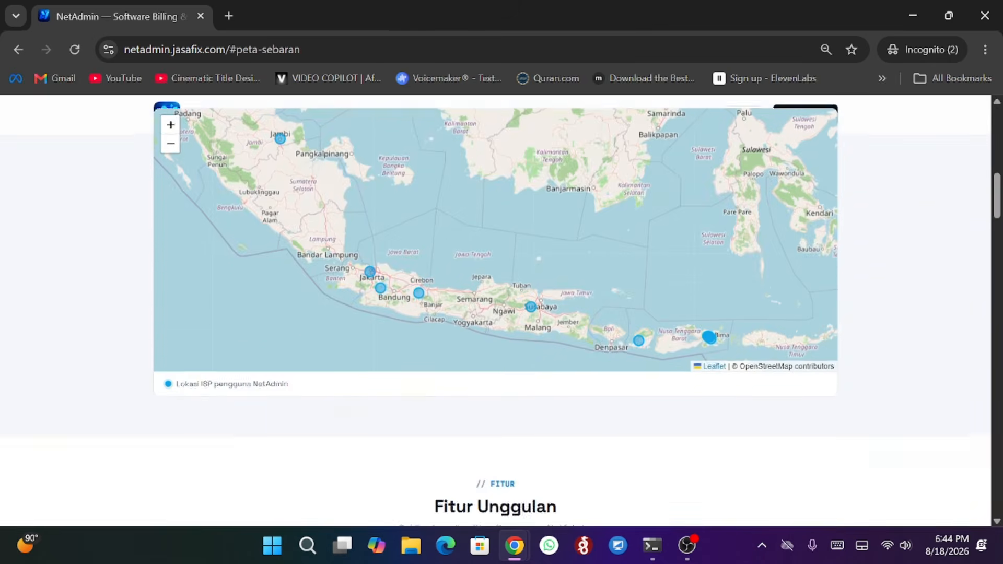
pyautogui.scroll(8, 892, 192)
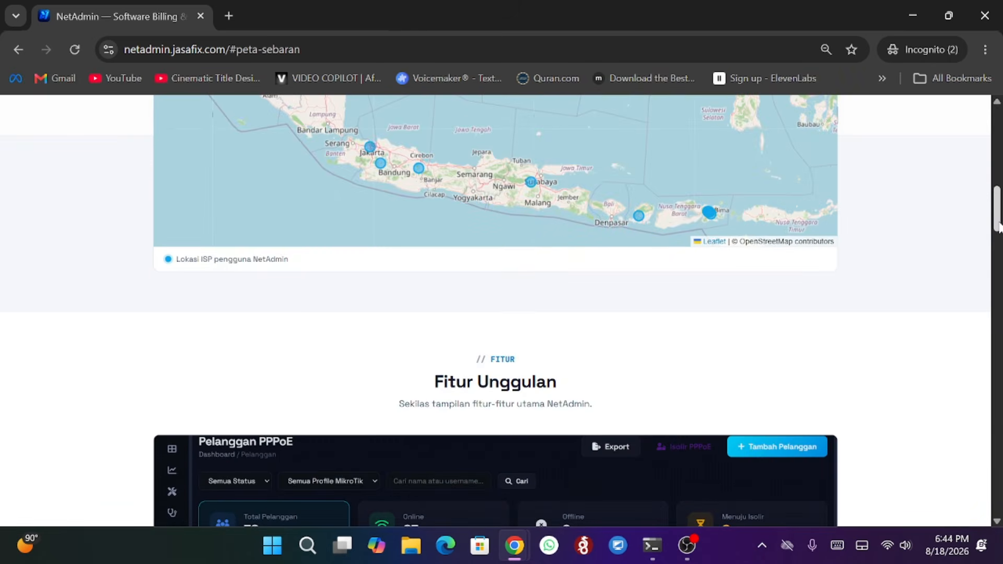
pyautogui.moveTo(998, 209); pyautogui.dragTo(997, 114)
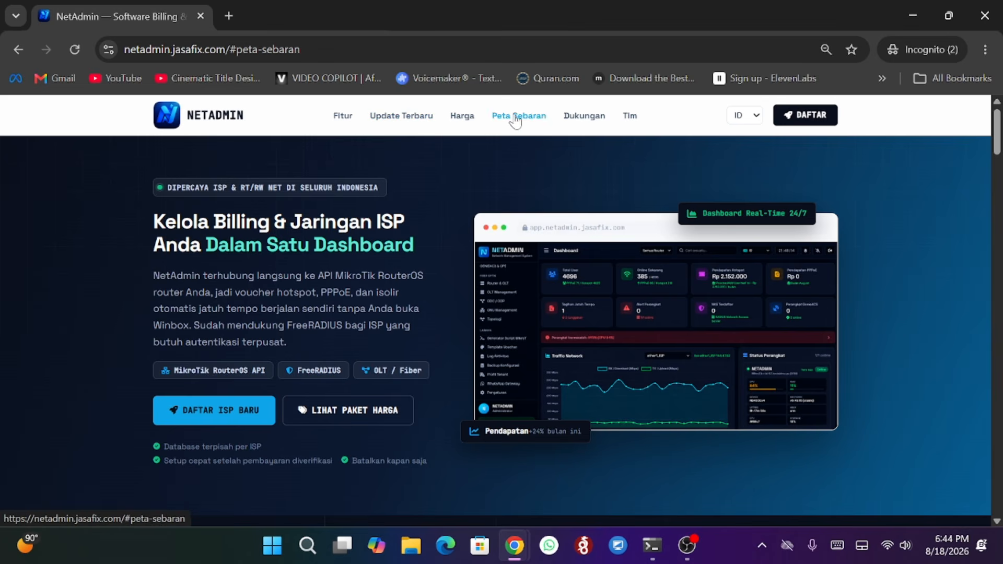
# - Jump to the latest features section and then the pricing section of the landing page
pyautogui.click(405, 116)
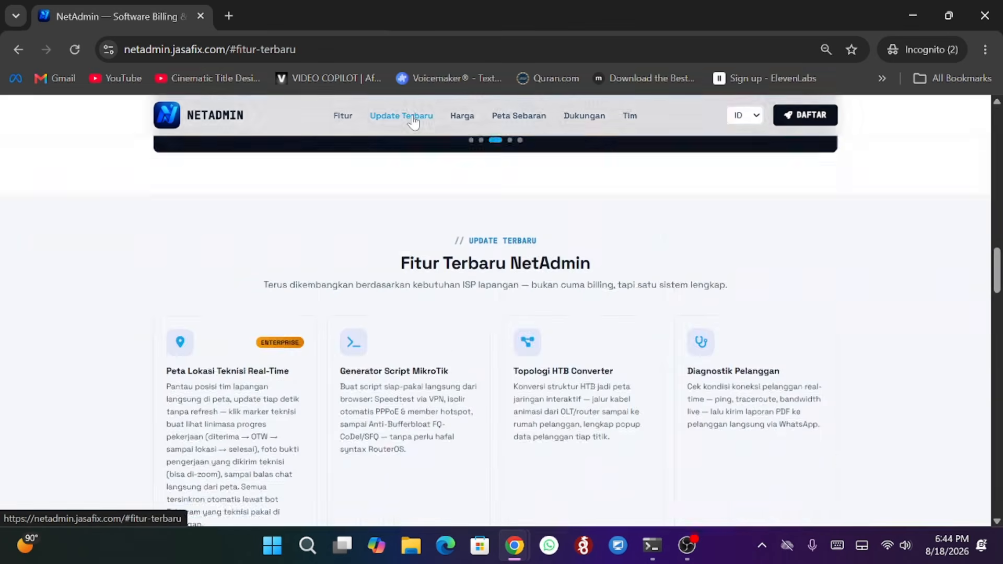
pyautogui.click(465, 117)
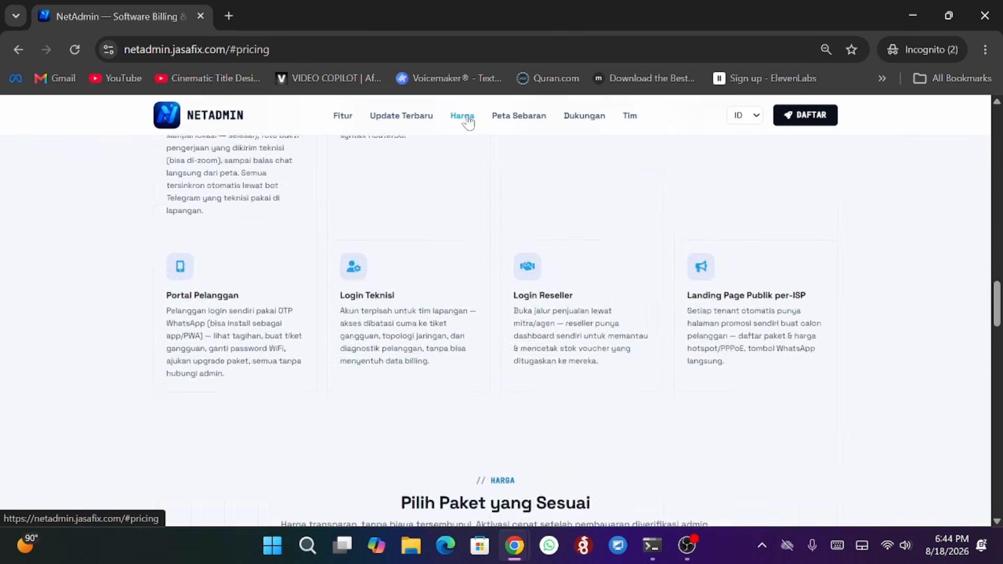
pyautogui.scroll(-2, 413, 252)
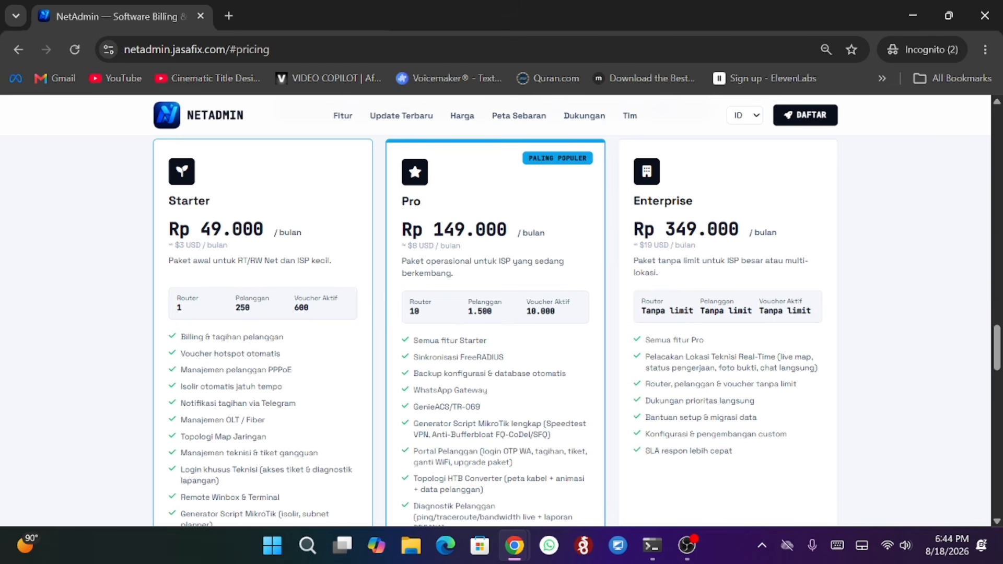
# - Compare the limits and features of the Starter, Pro and Enterprise pricing plans
pyautogui.moveTo(185, 308); pyautogui.dragTo(175, 311)
pyautogui.moveTo(261, 311); pyautogui.dragTo(232, 314)
pyautogui.moveTo(315, 310); pyautogui.dragTo(292, 302)
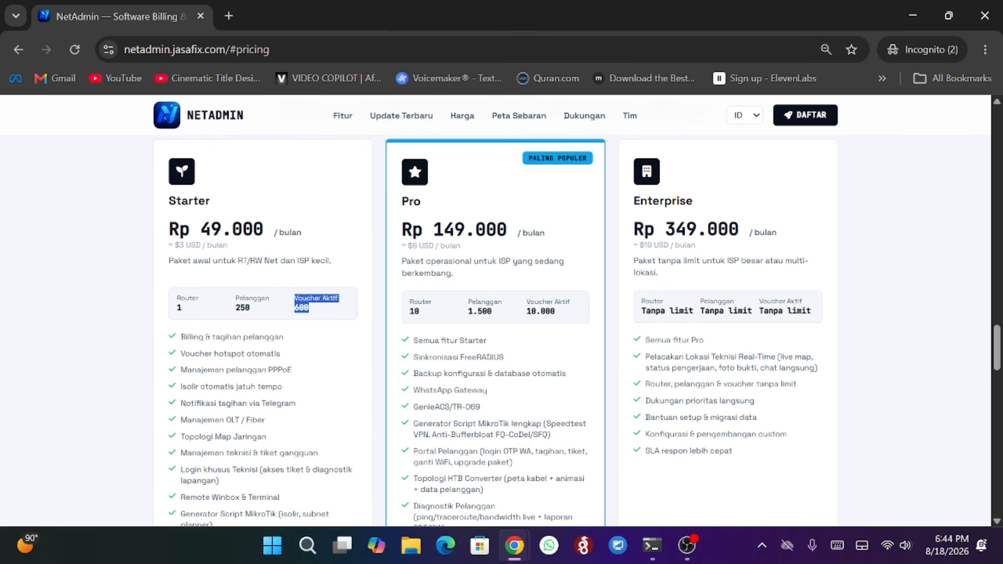
pyautogui.scroll(-1, 428, 240)
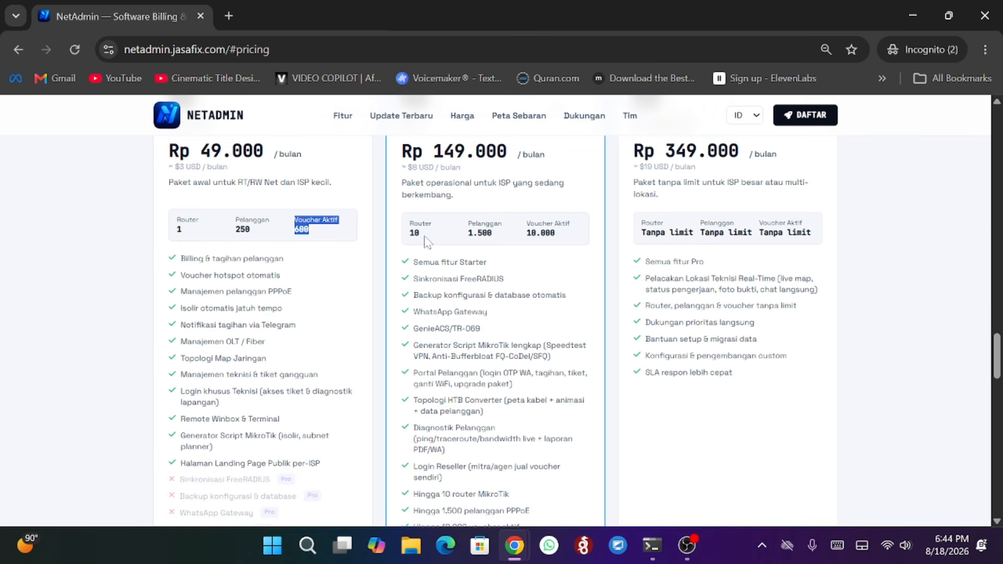
pyautogui.moveTo(430, 238); pyautogui.dragTo(408, 239)
pyautogui.click(432, 240)
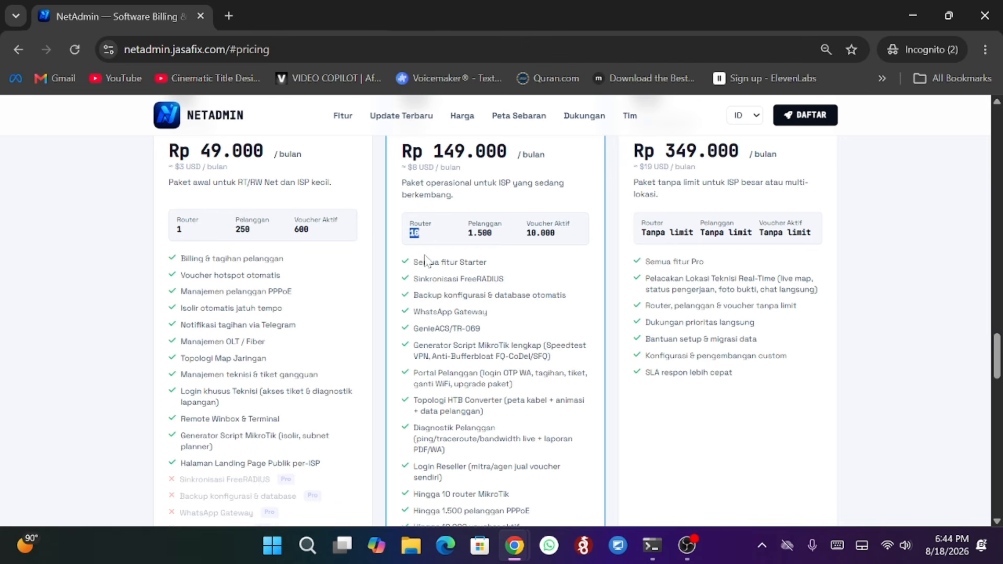
pyautogui.scroll(3, 404, 269)
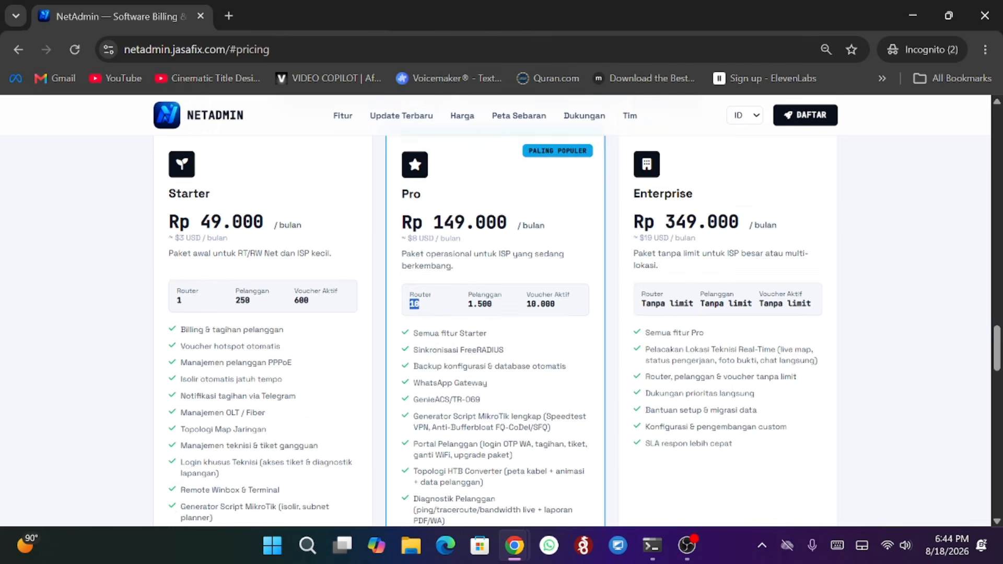
pyautogui.click(732, 184)
pyautogui.scroll(-3, 631, 238)
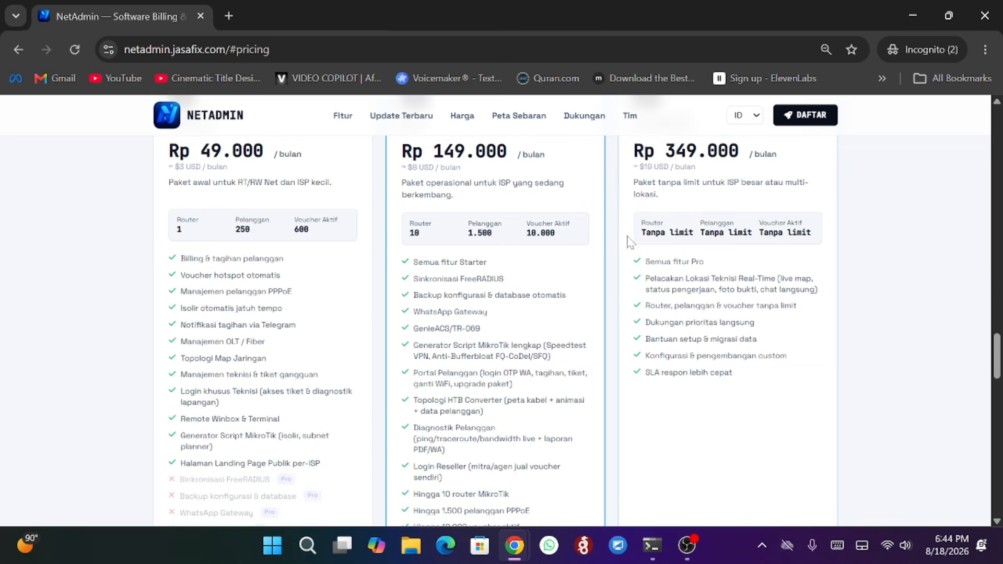
pyautogui.scroll(-5, 700, 316)
pyautogui.scroll(6, 699, 316)
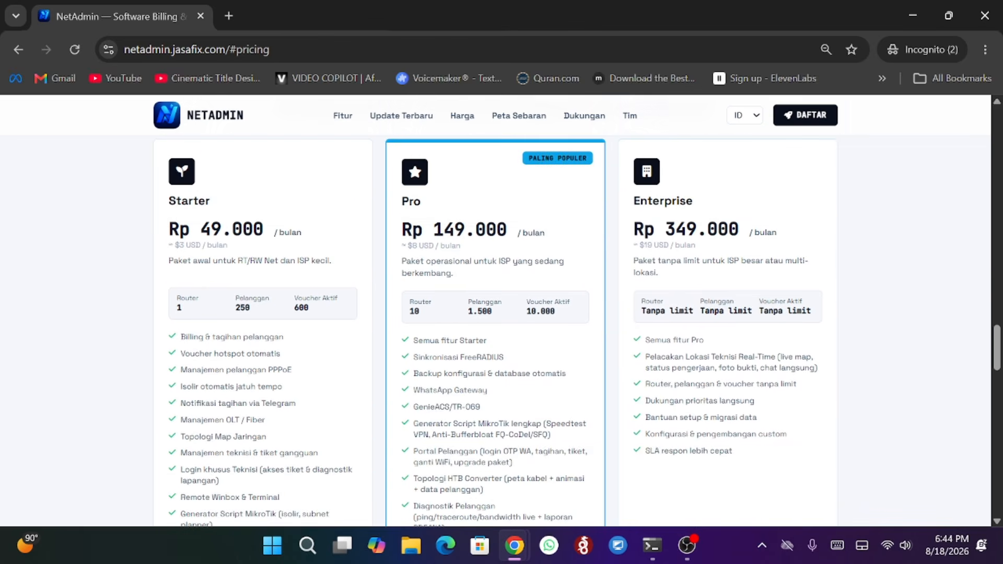
pyautogui.scroll(2, 646, 340)
pyautogui.scroll(-10, 506, 259)
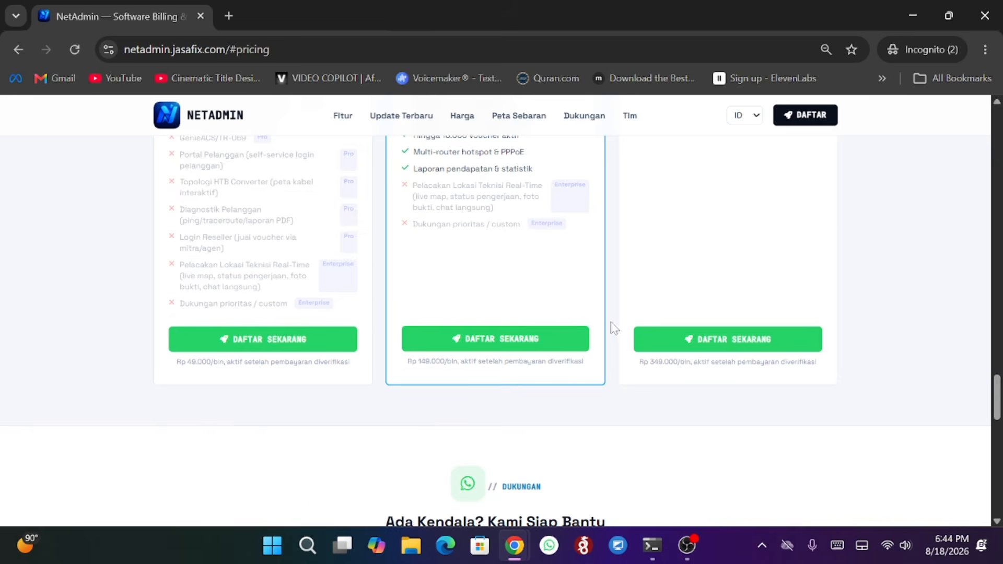
pyautogui.scroll(-12, 612, 323)
pyautogui.scroll(7, 622, 325)
# - Open the new tenant registration form
pyautogui.click(811, 123)
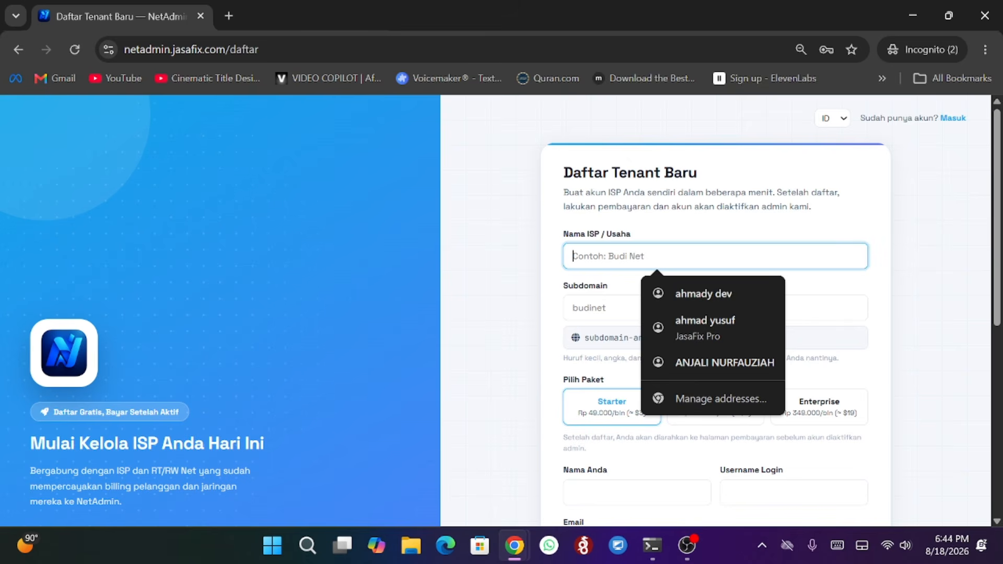
pyautogui.click(714, 307)
pyautogui.scroll(-4, 672, 227)
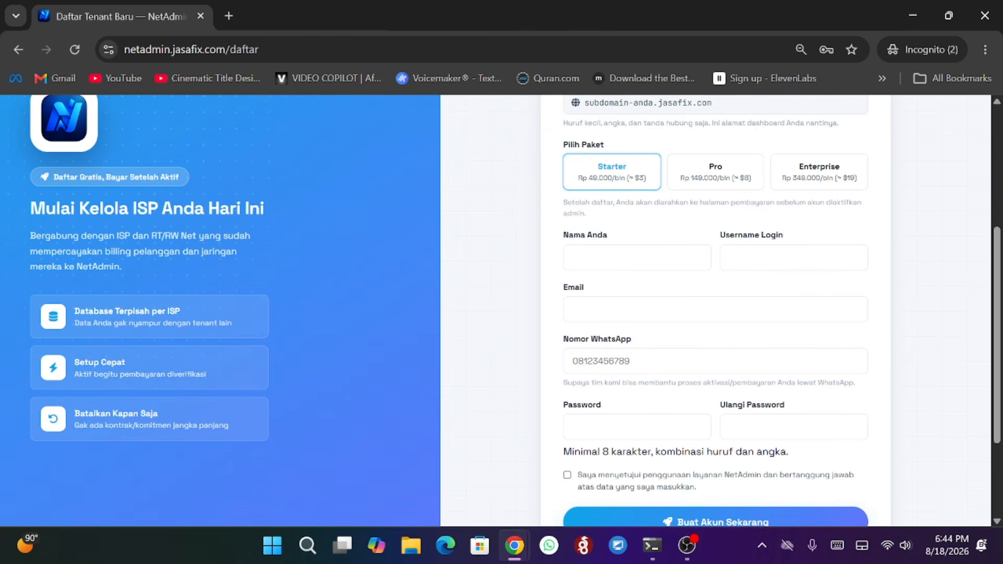
# - Select the Enterprise plan in the registration form
pyautogui.click(711, 170)
pyautogui.click(815, 168)
pyautogui.click(625, 186)
pyautogui.click(682, 176)
pyautogui.click(811, 171)
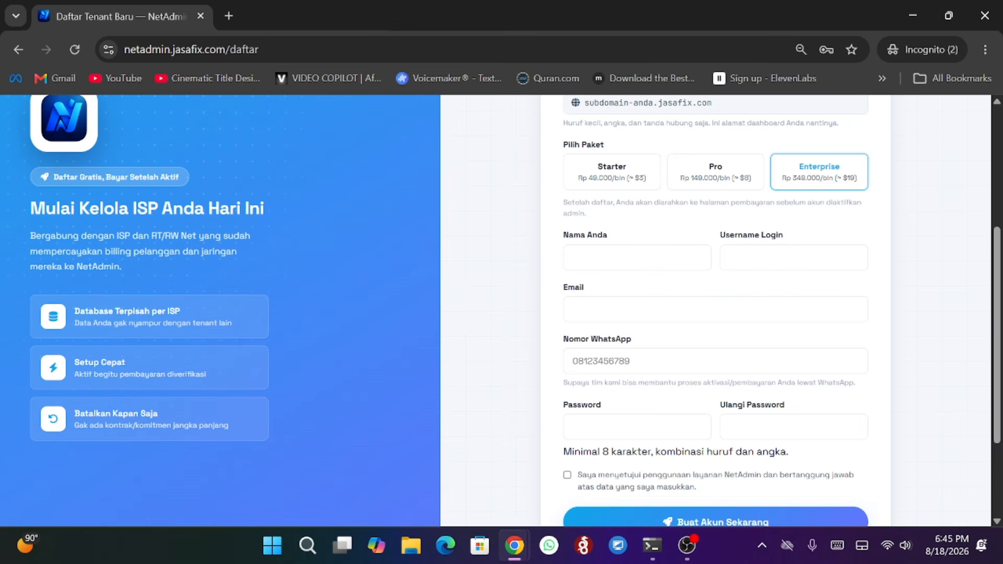
# - Tick the terms of use agreement checkbox on the registration form
pyautogui.scroll(-3, 668, 363)
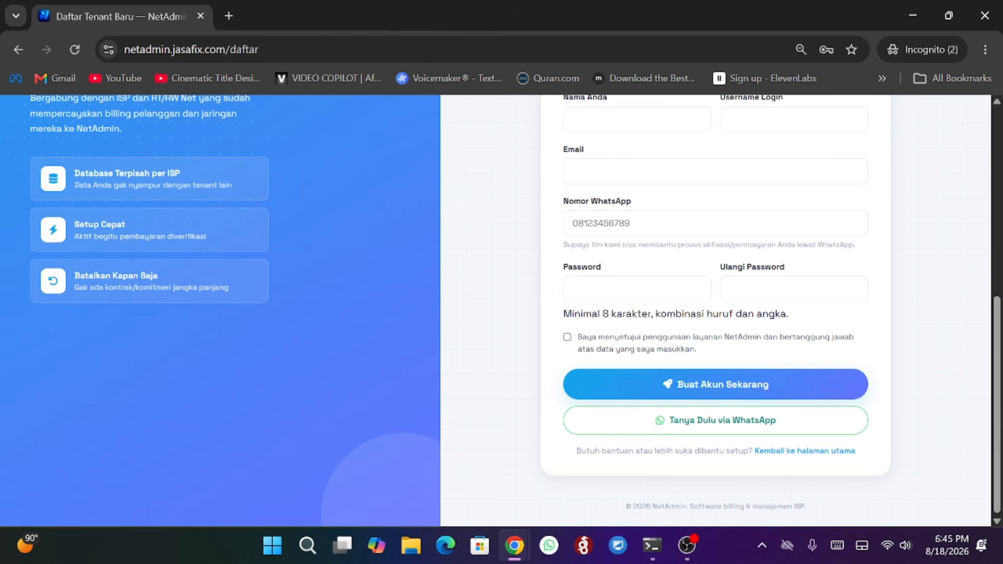
pyautogui.click(567, 337)
pyautogui.scroll(7, 543, 290)
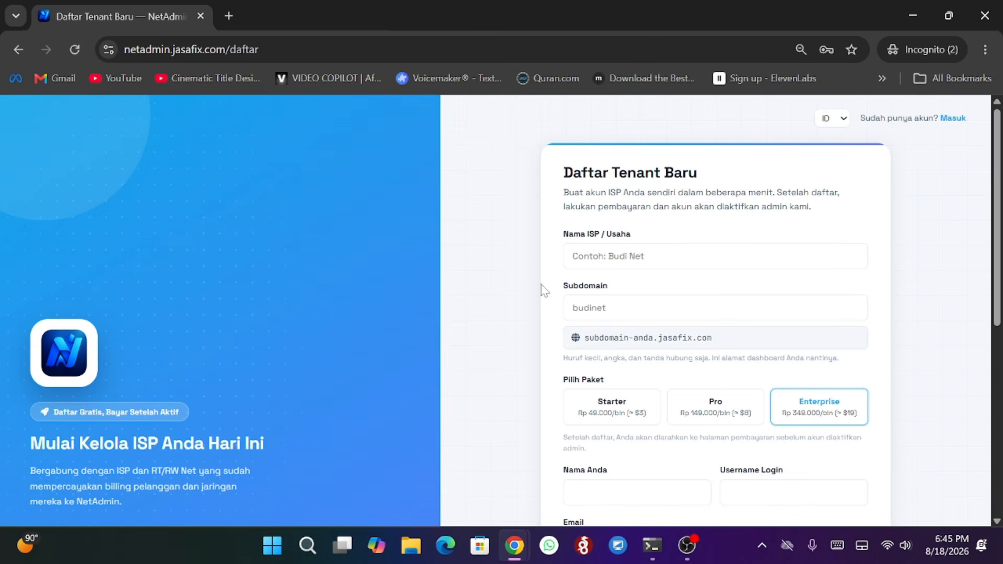
pyautogui.scroll(-7, 700, 274)
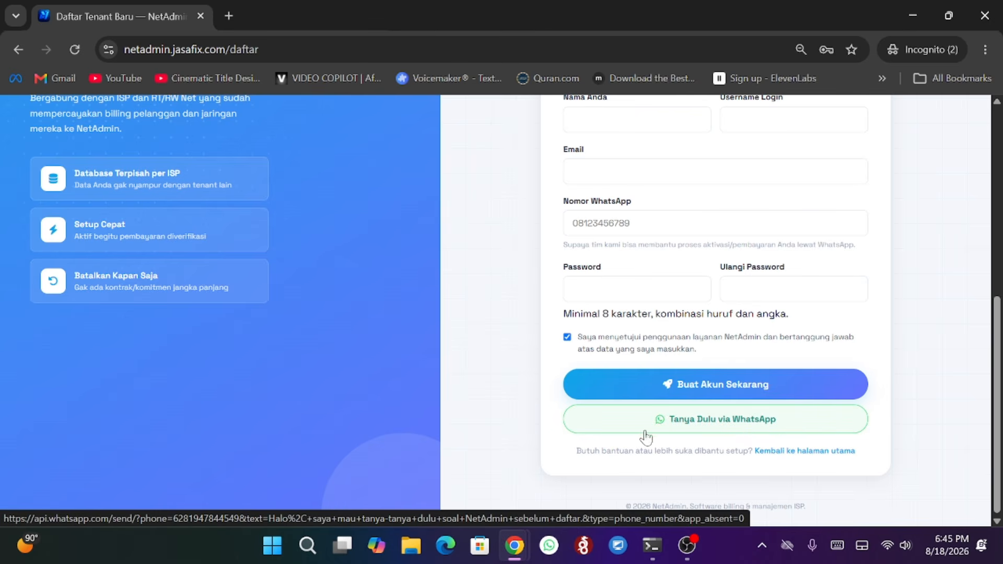
pyautogui.scroll(7, 646, 437)
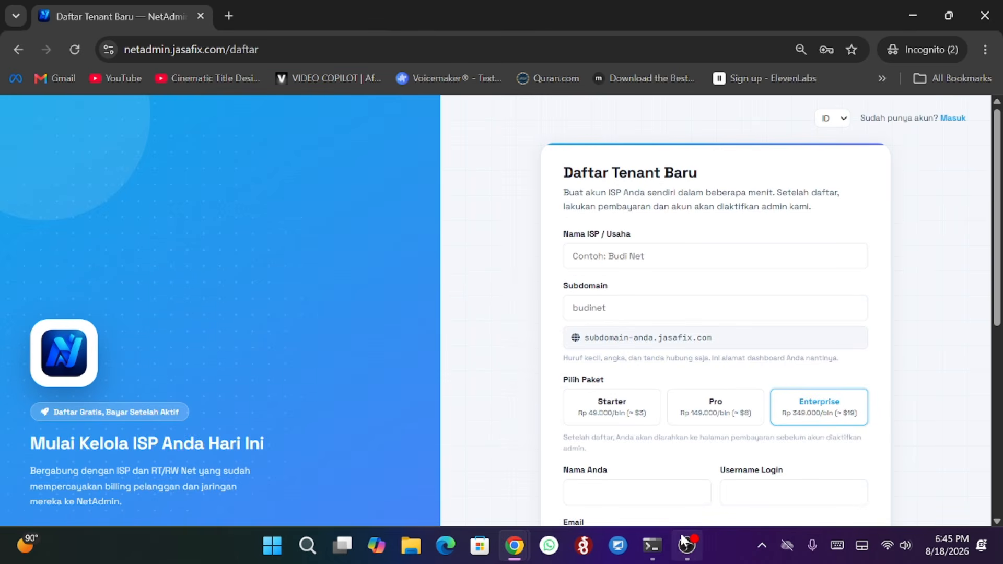
pyautogui.moveTo(686, 544)
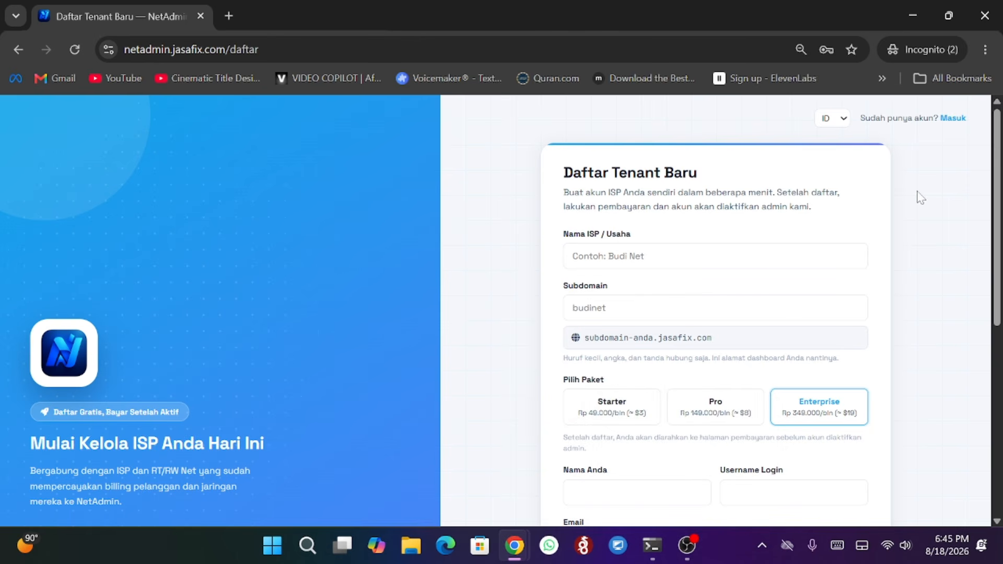
pyautogui.click(685, 544)
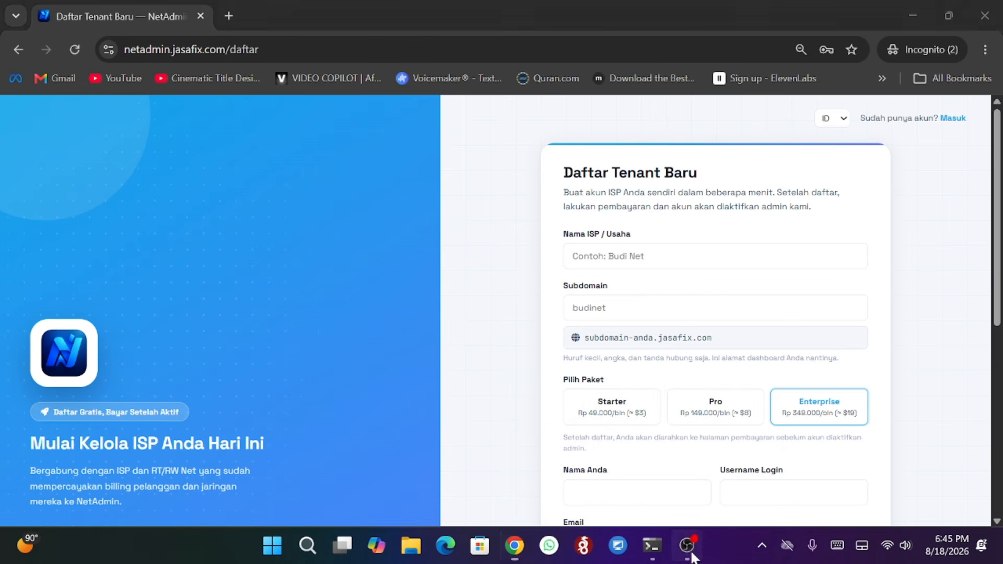